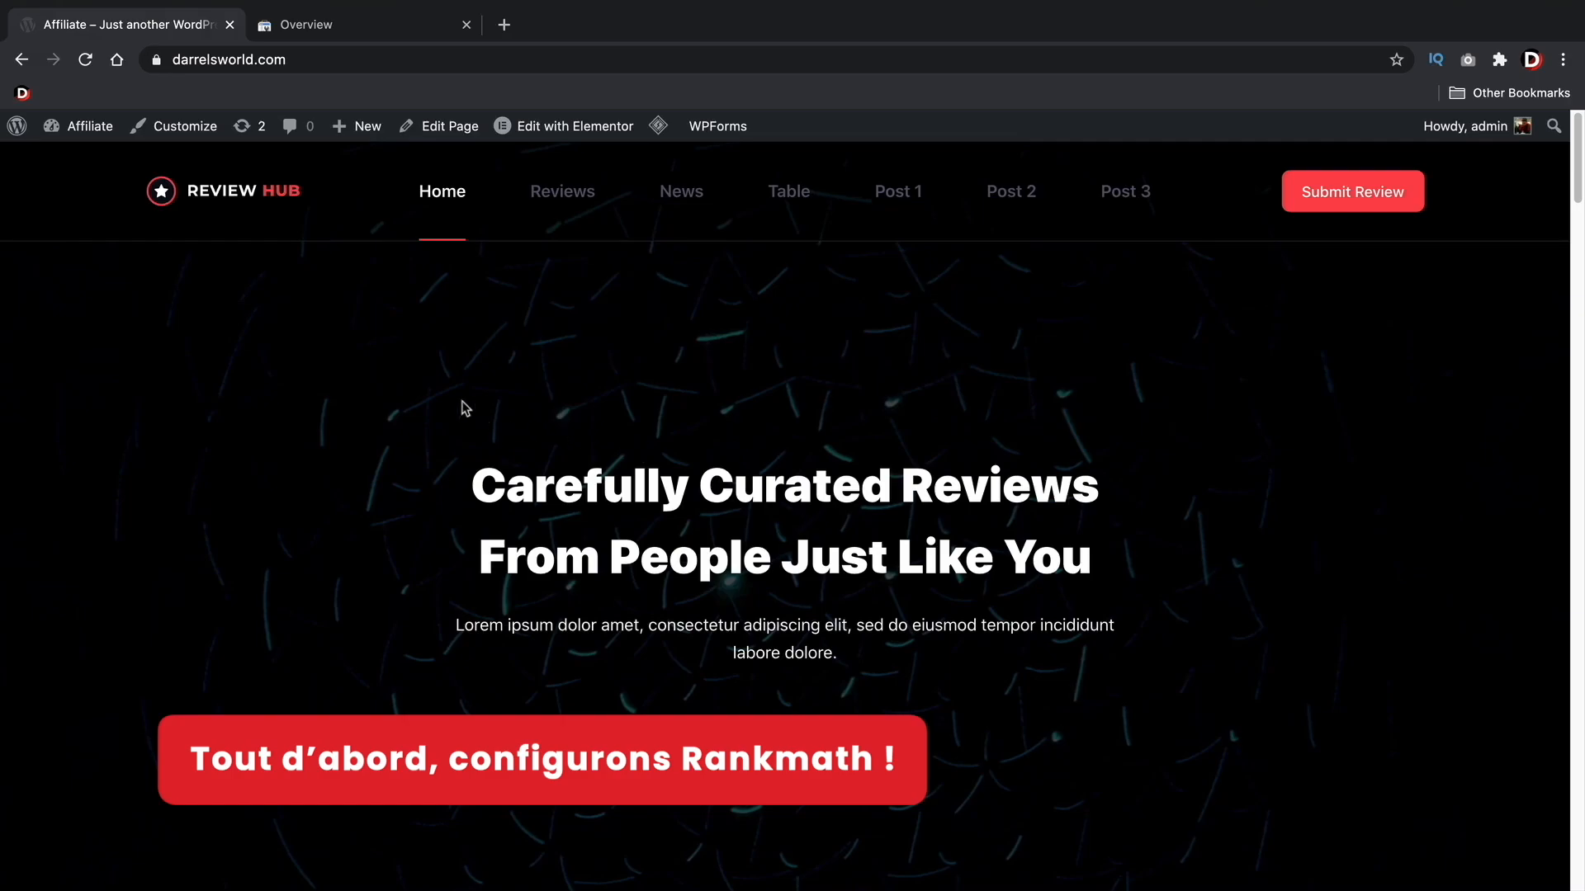
- Search the WordPress plugin directory for "rankmath", and install and activate the Rank Math SEO plugin
{"action": "mouse_move", "coordinate": [89, 125]}
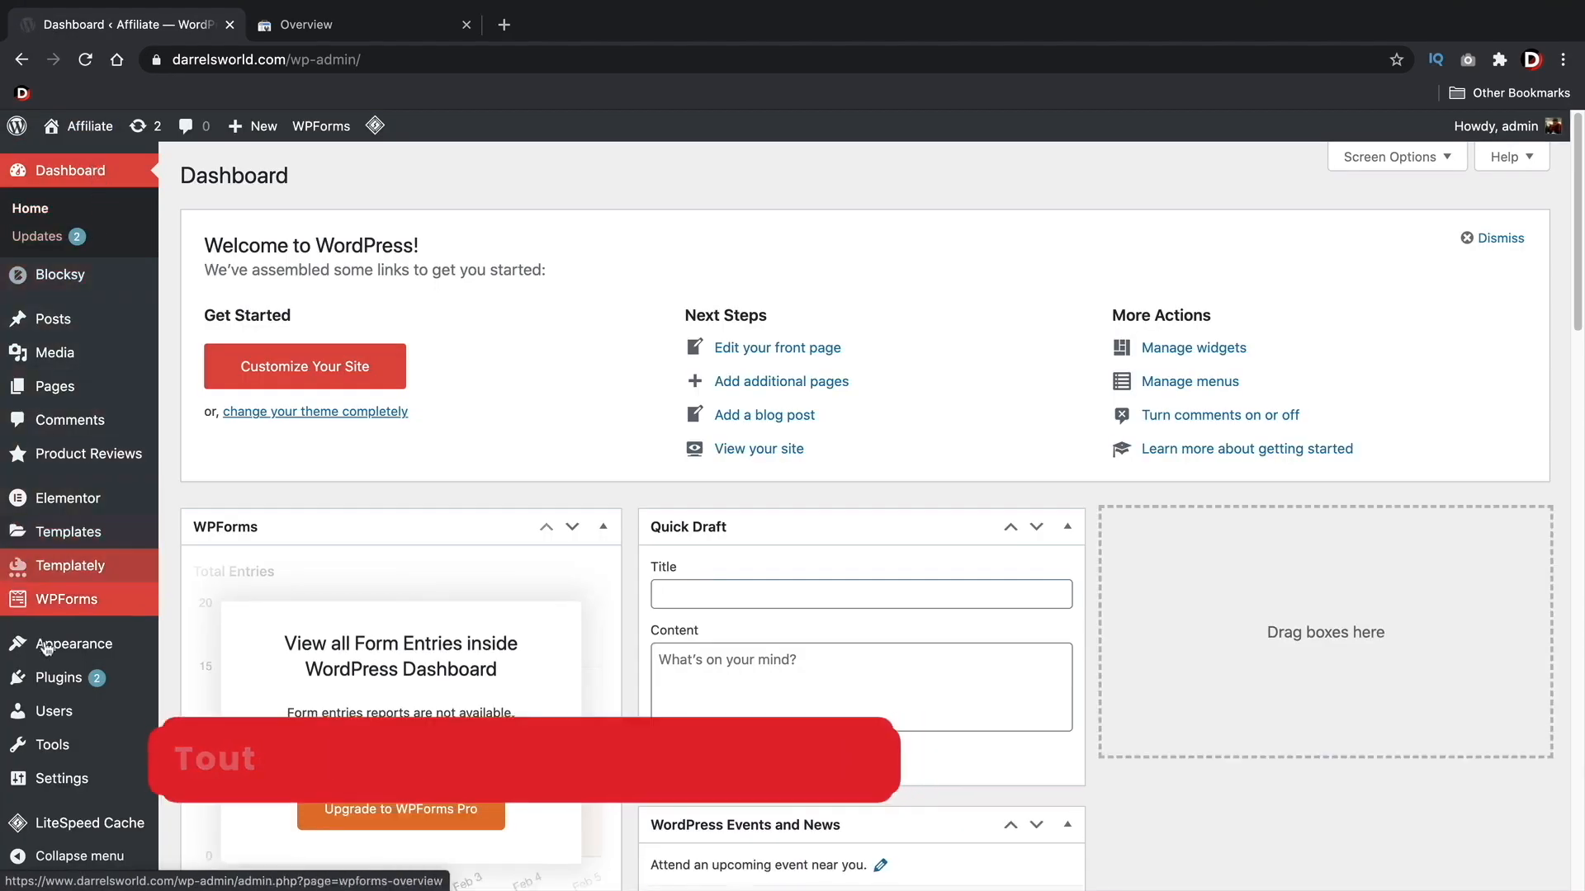
{"action": "mouse_move", "coordinate": [66, 678]}
{"action": "left_click", "coordinate": [182, 708]}
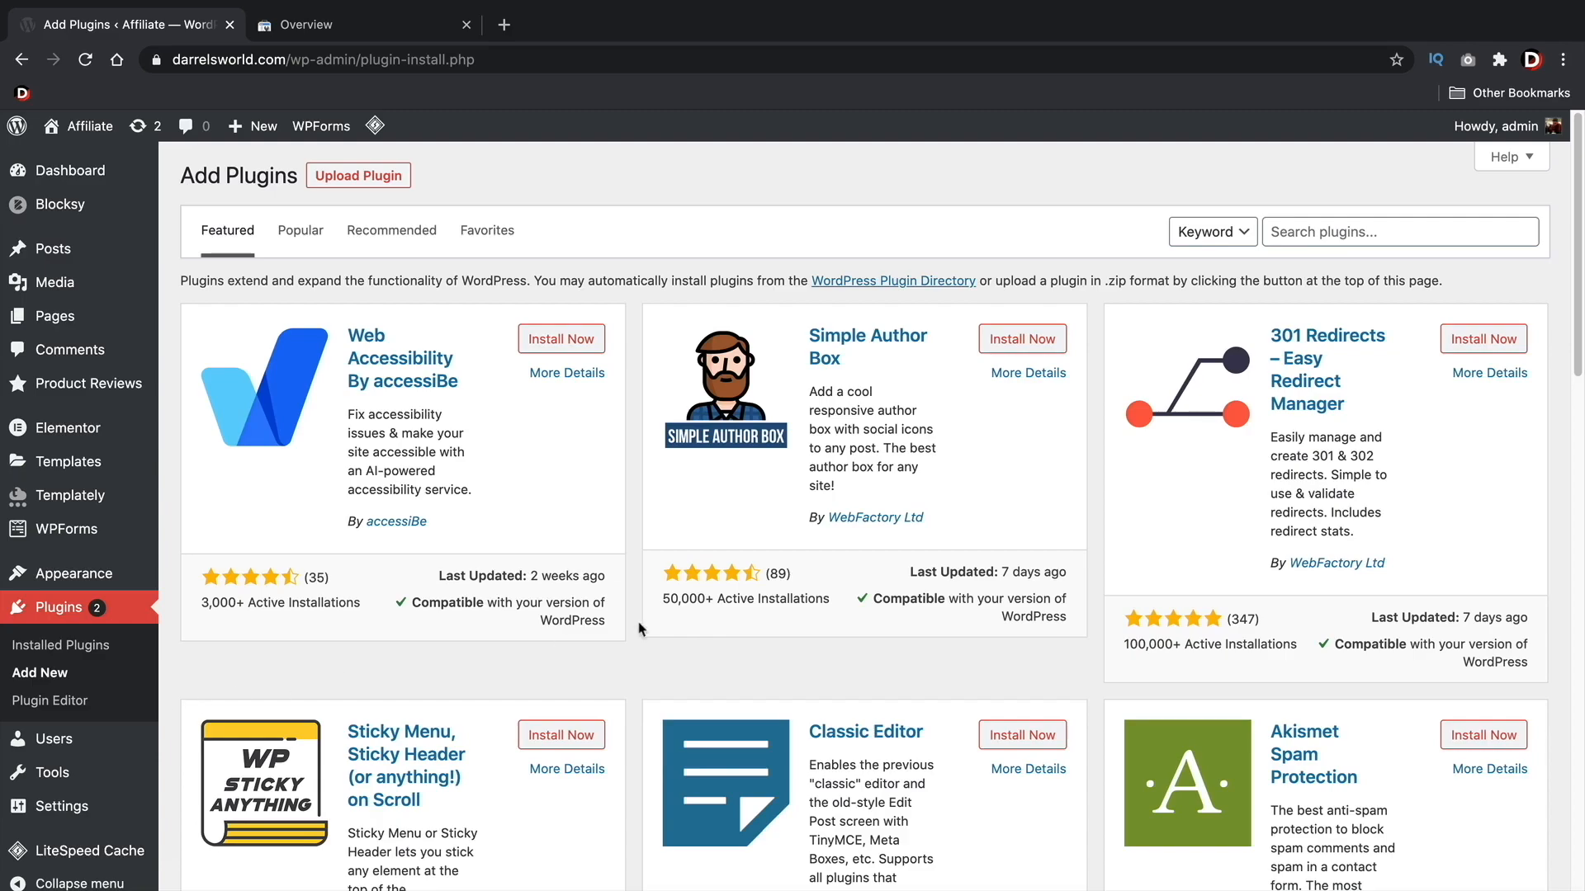
{"action": "left_click", "coordinate": [1336, 238]}
{"action": "type", "text": "rankmat"}
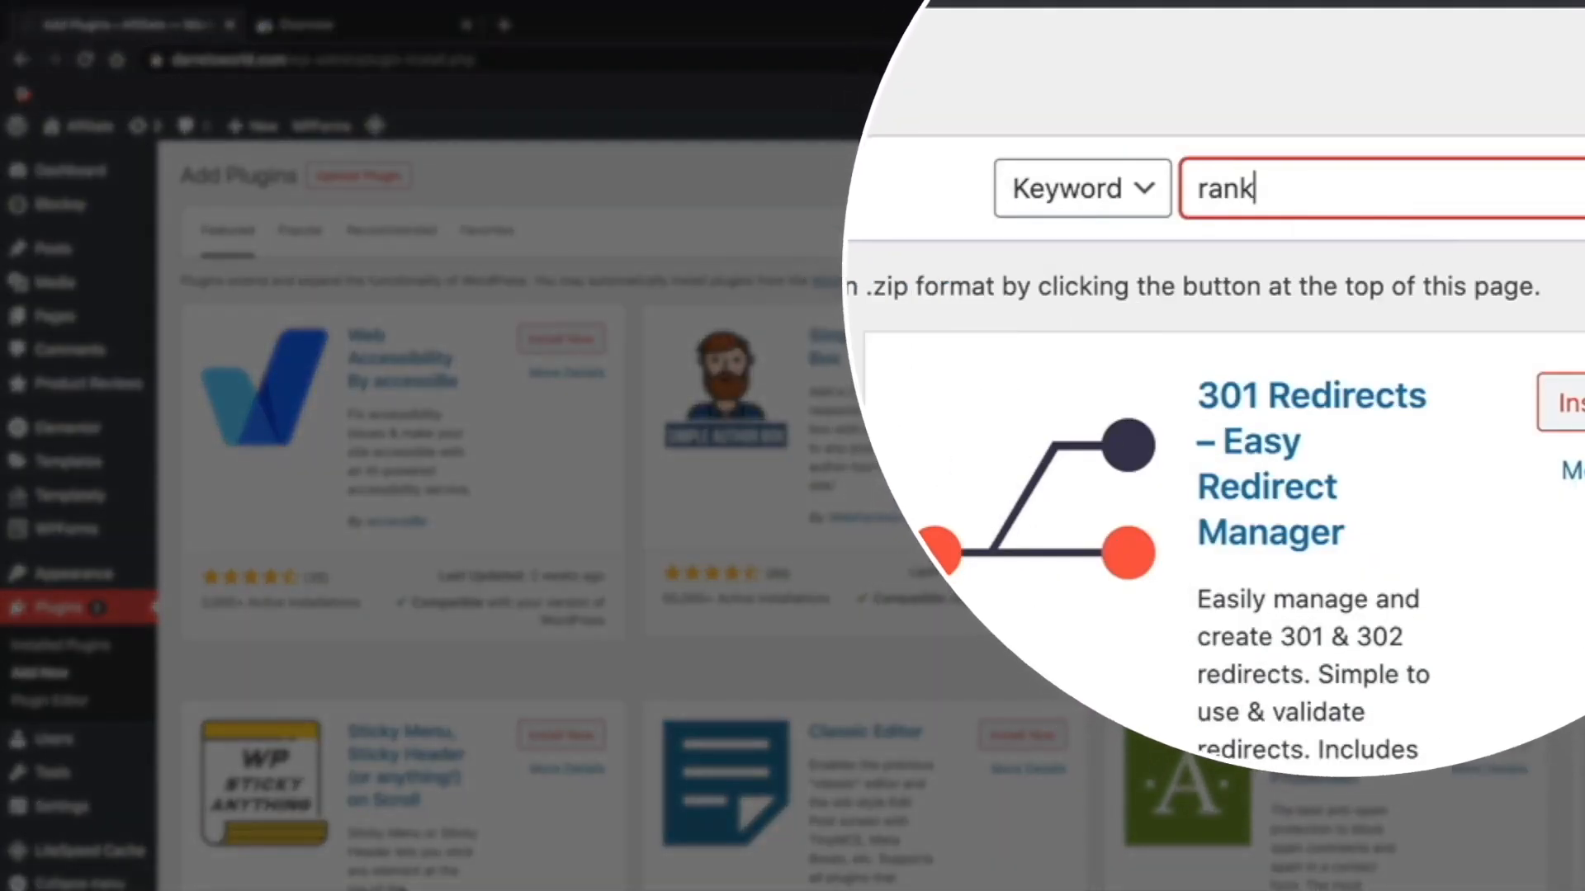
{"action": "type", "text": "h"}
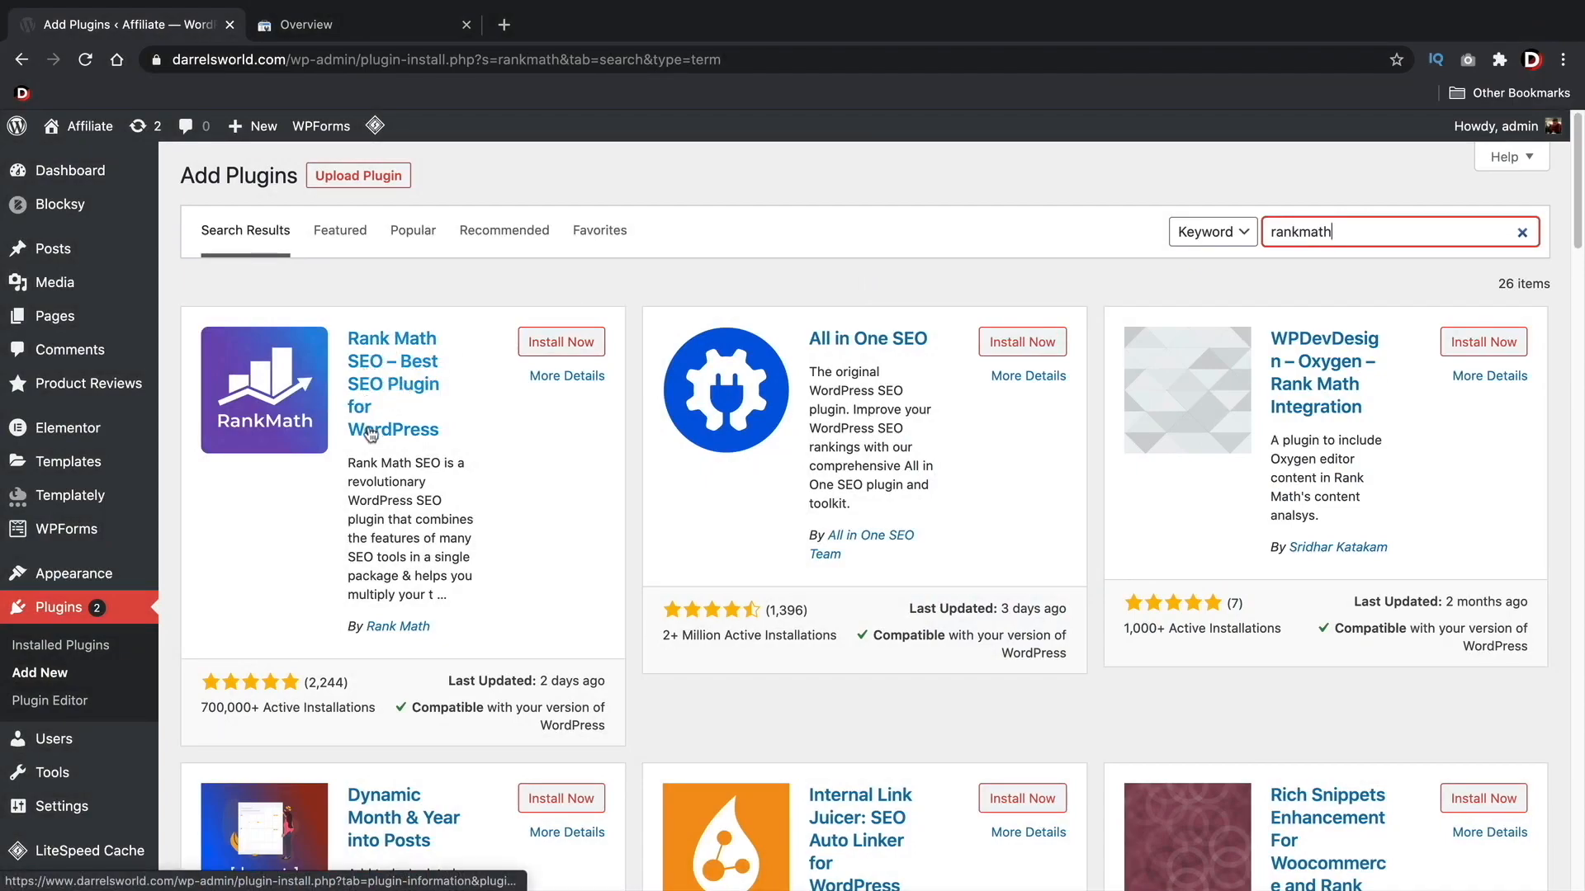
{"action": "left_click", "coordinate": [564, 348]}
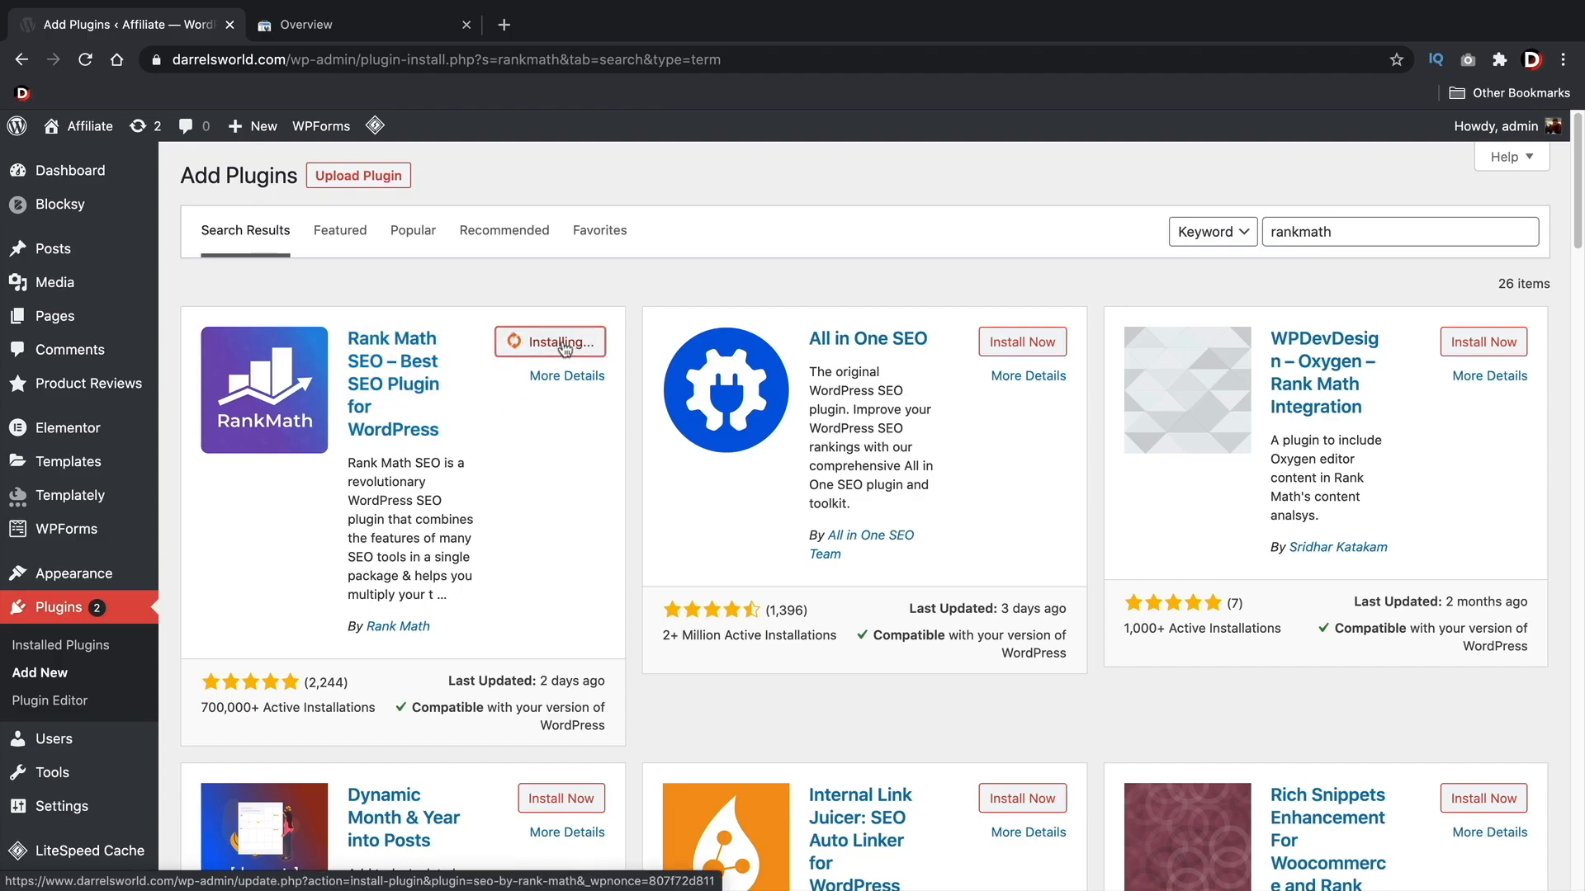
{"action": "left_click", "coordinate": [565, 348]}
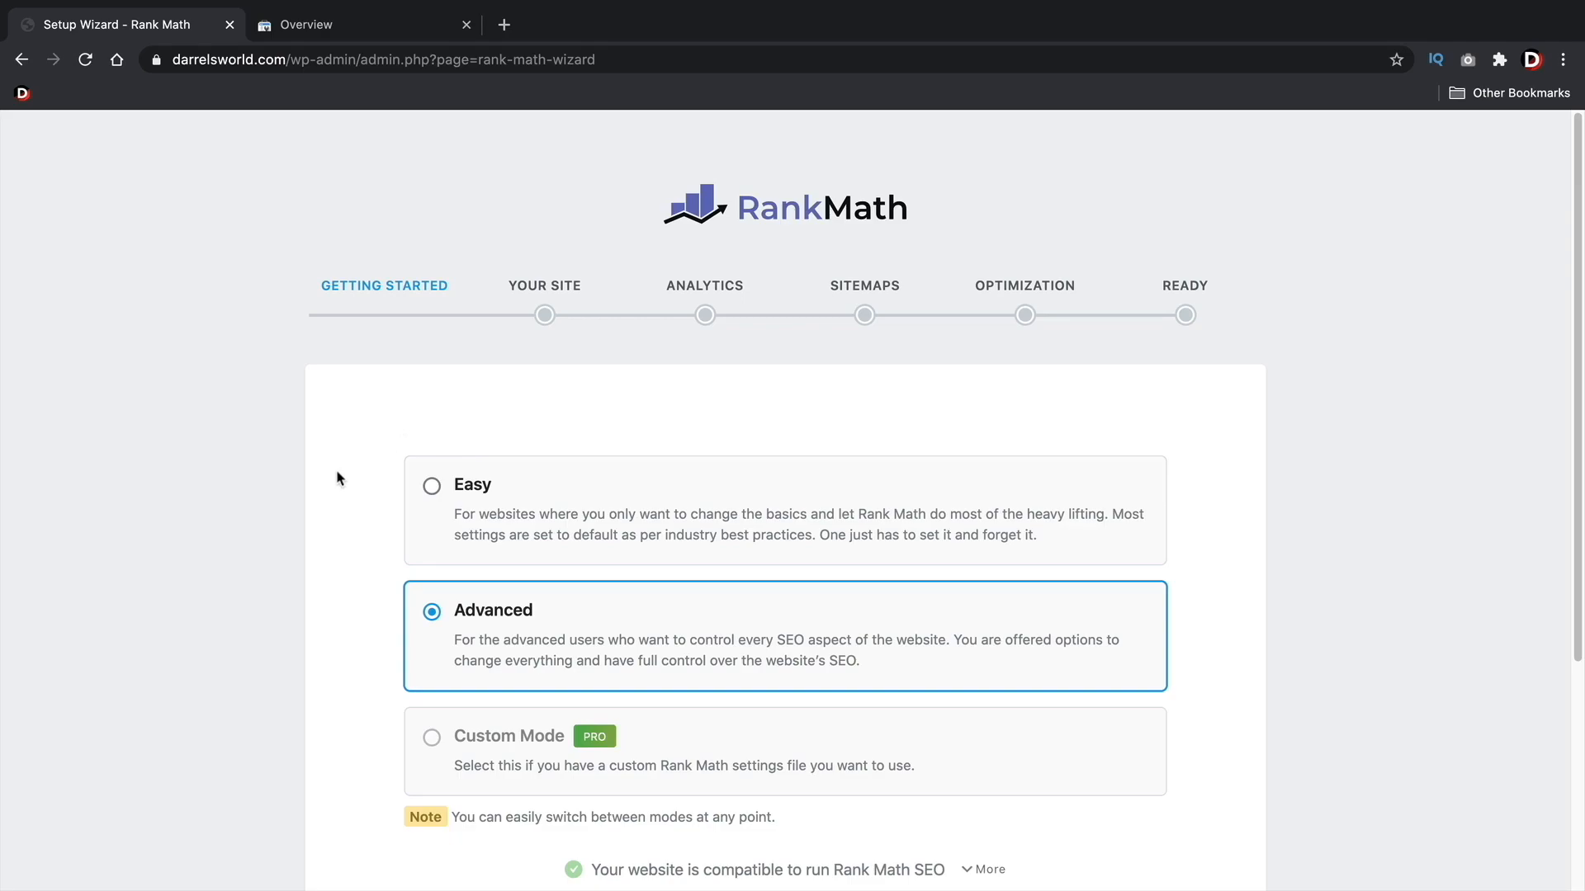
- Start the Rank Math setup wizard in Advanced mode
{"action": "scroll", "coordinate": [334, 483], "scroll_direction": "down", "scroll_amount": 4}
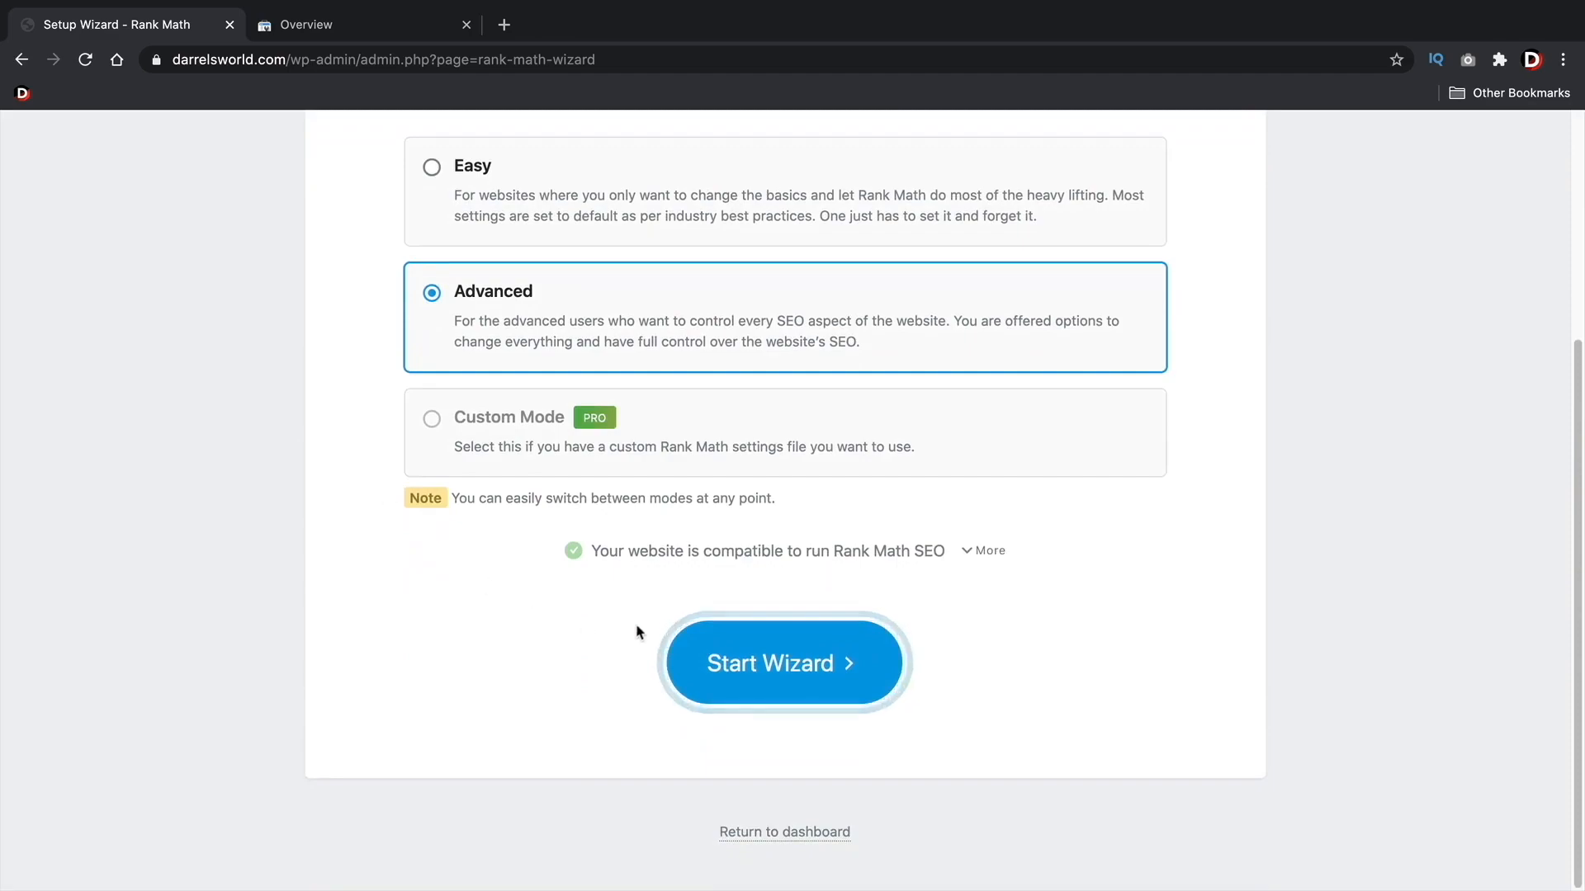
{"action": "left_click", "coordinate": [795, 840]}
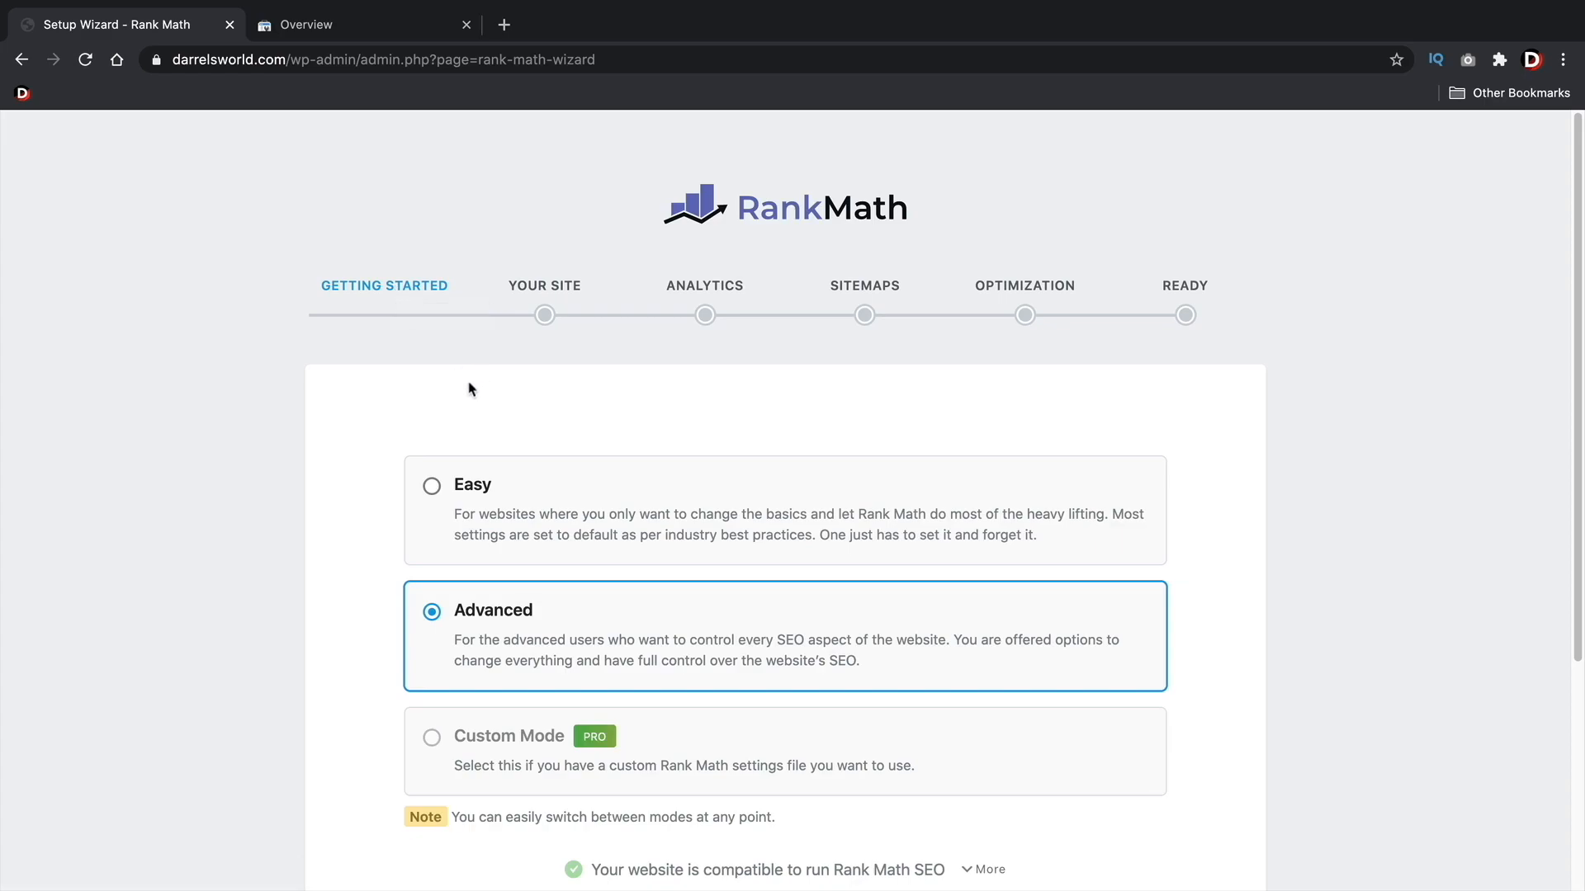
{"action": "scroll", "coordinate": [471, 382], "scroll_direction": "down", "scroll_amount": 2}
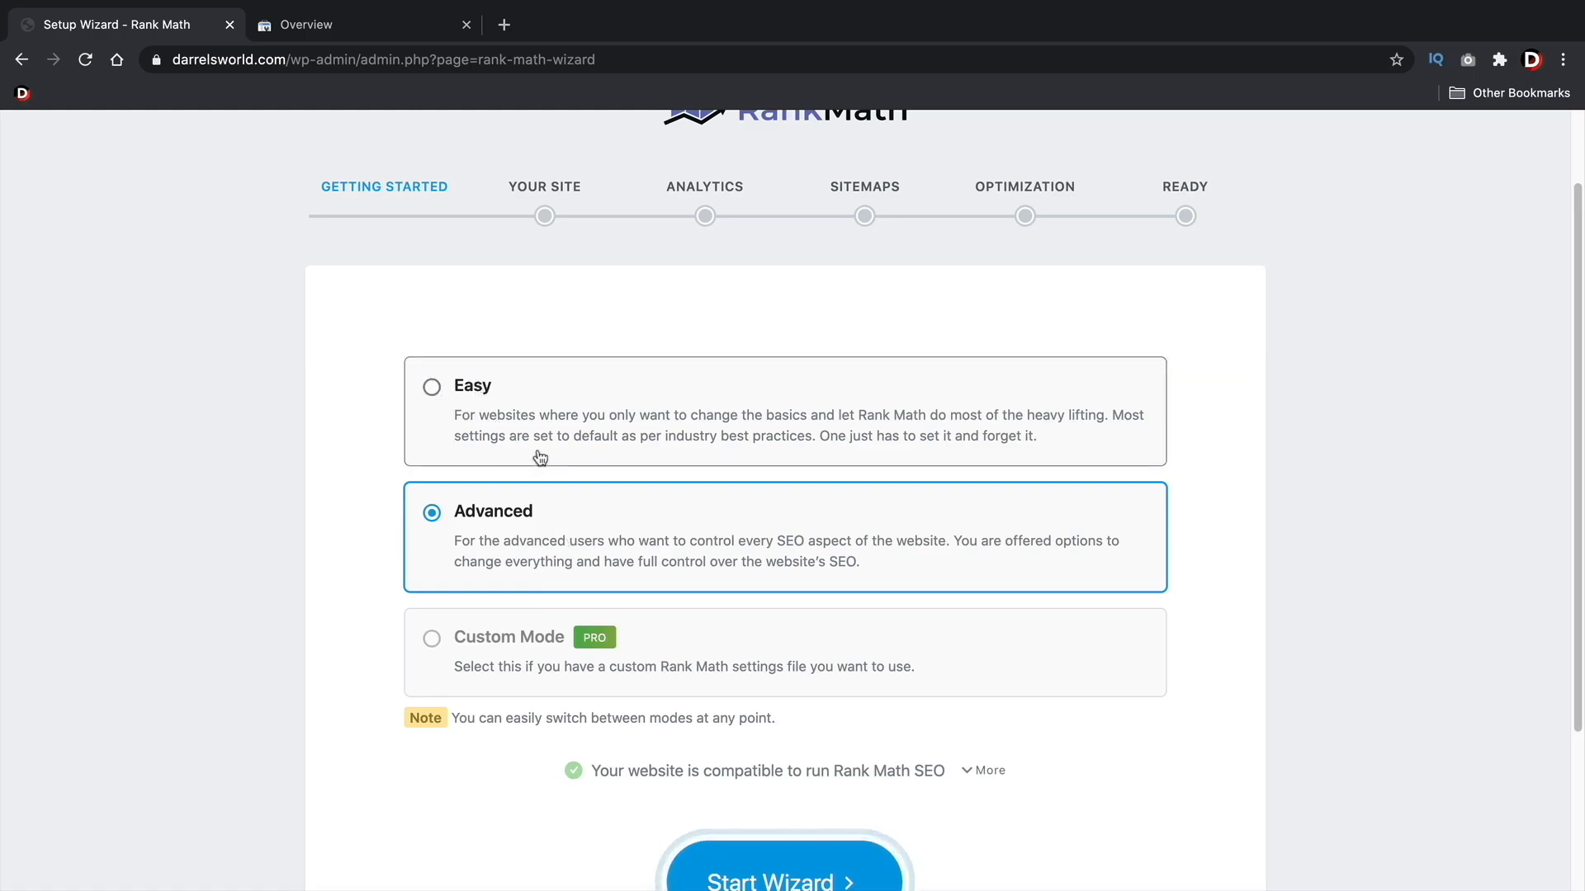
{"action": "scroll", "coordinate": [538, 456], "scroll_direction": "down", "scroll_amount": 1}
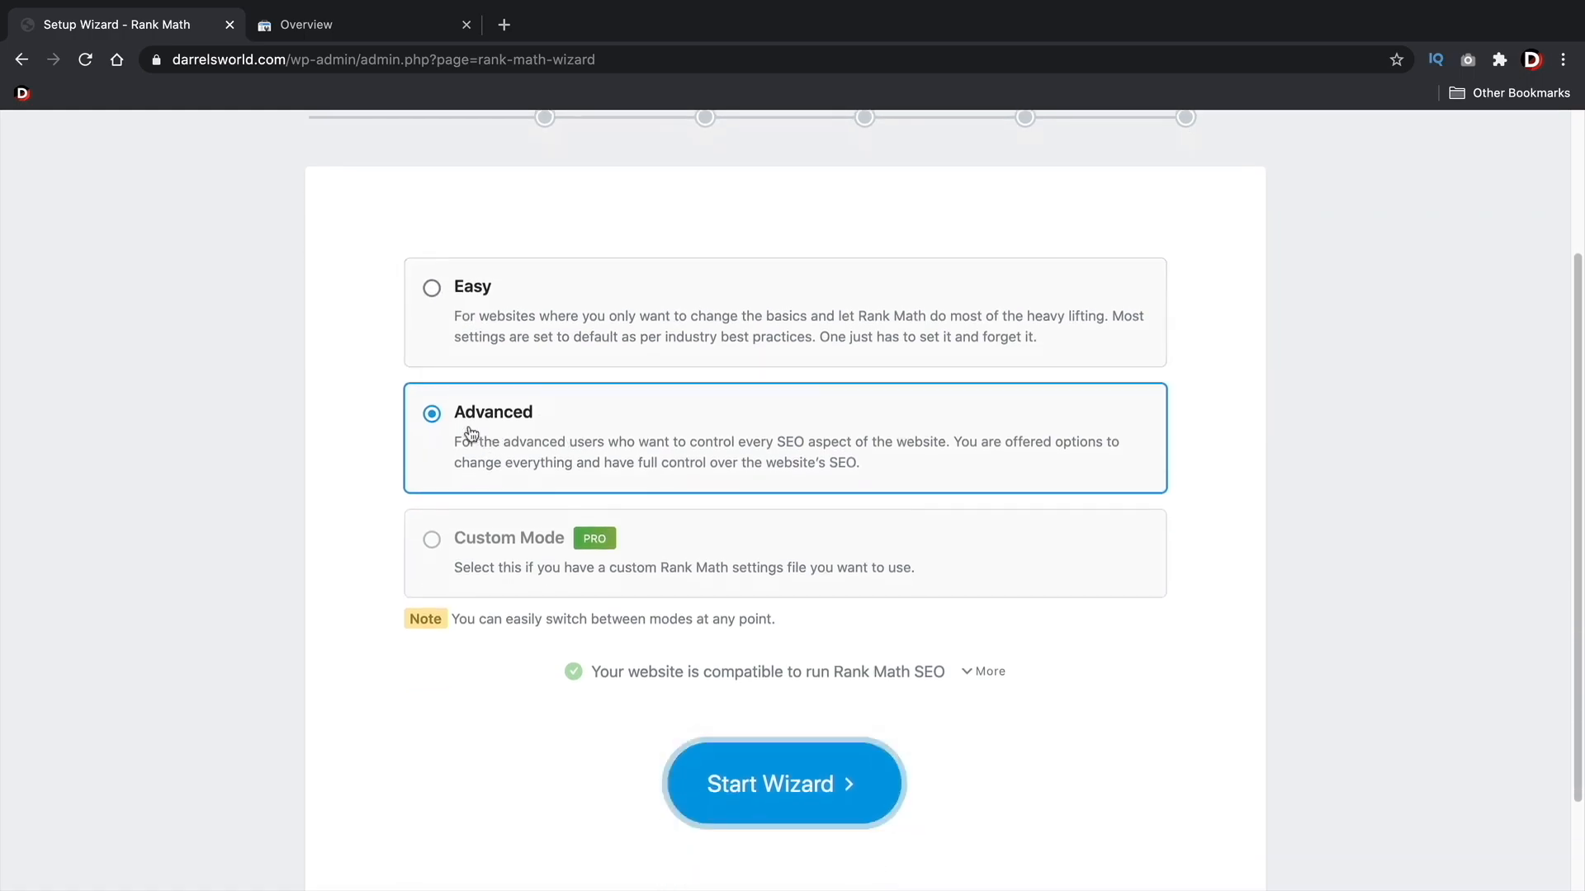
{"action": "left_click", "coordinate": [785, 786]}
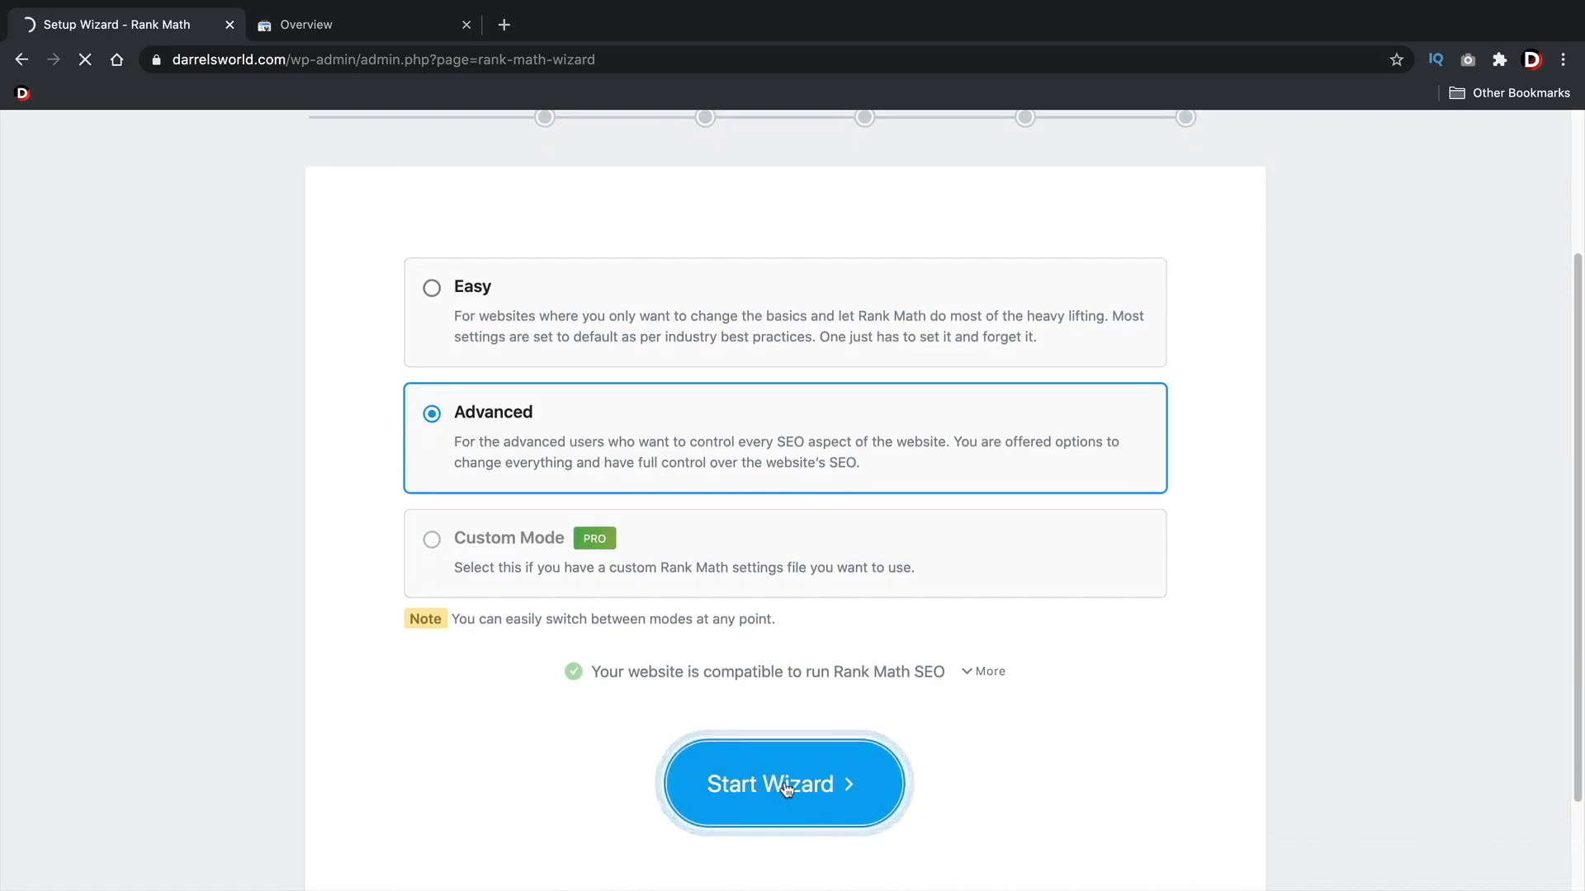
- Describe the website as a Small Business Site with the business type Professional Service
{"action": "scroll", "coordinate": [809, 701], "scroll_direction": "down", "scroll_amount": 4}
{"action": "left_click", "coordinate": [775, 301]}
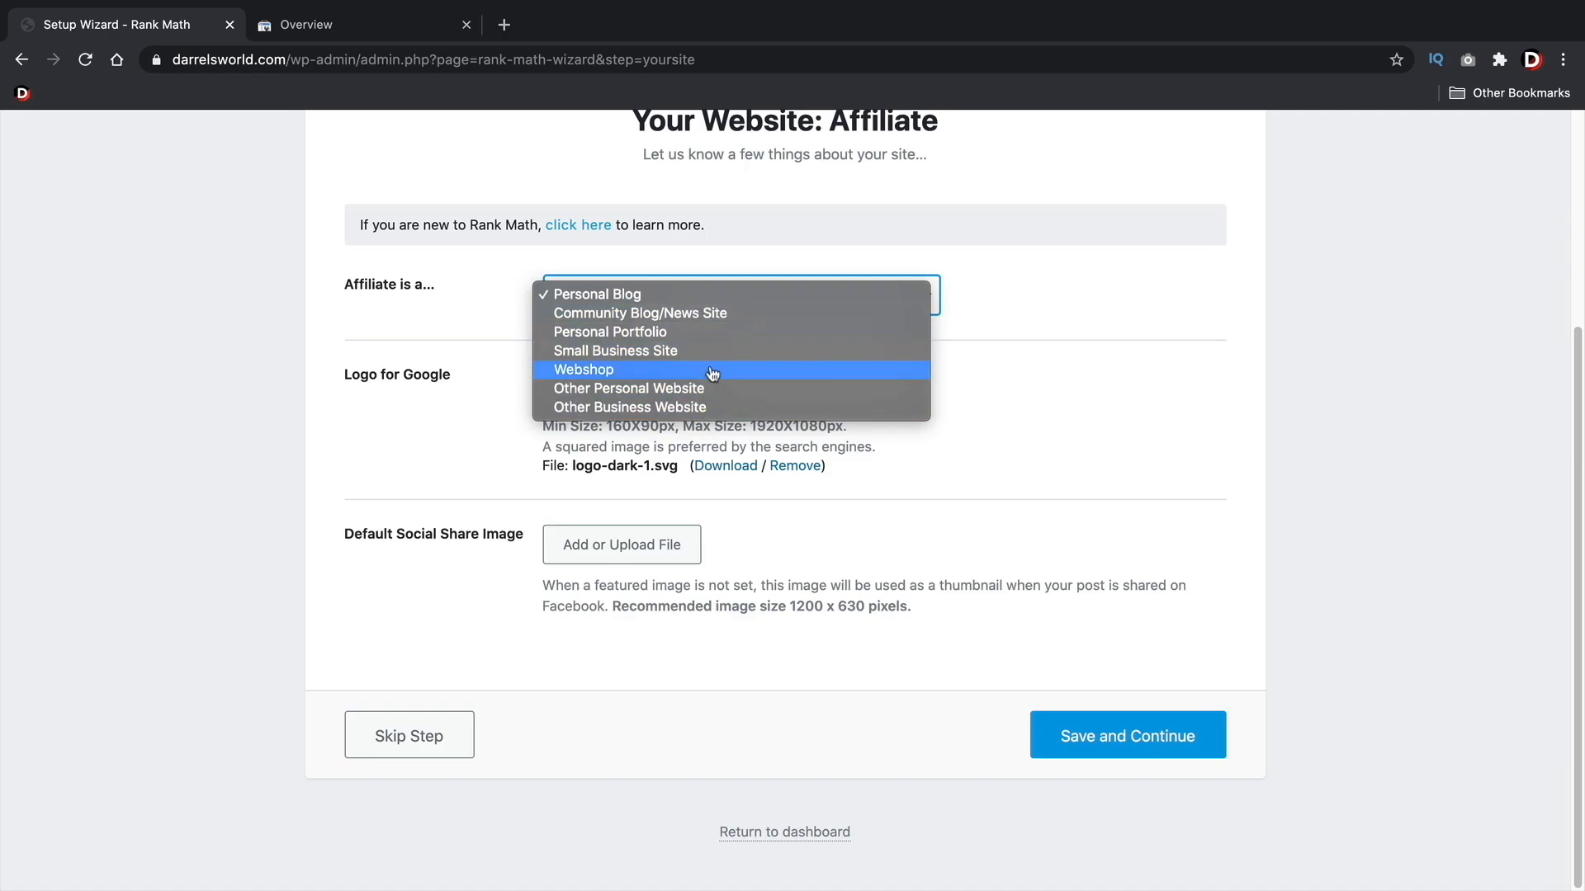
{"action": "left_click", "coordinate": [620, 351]}
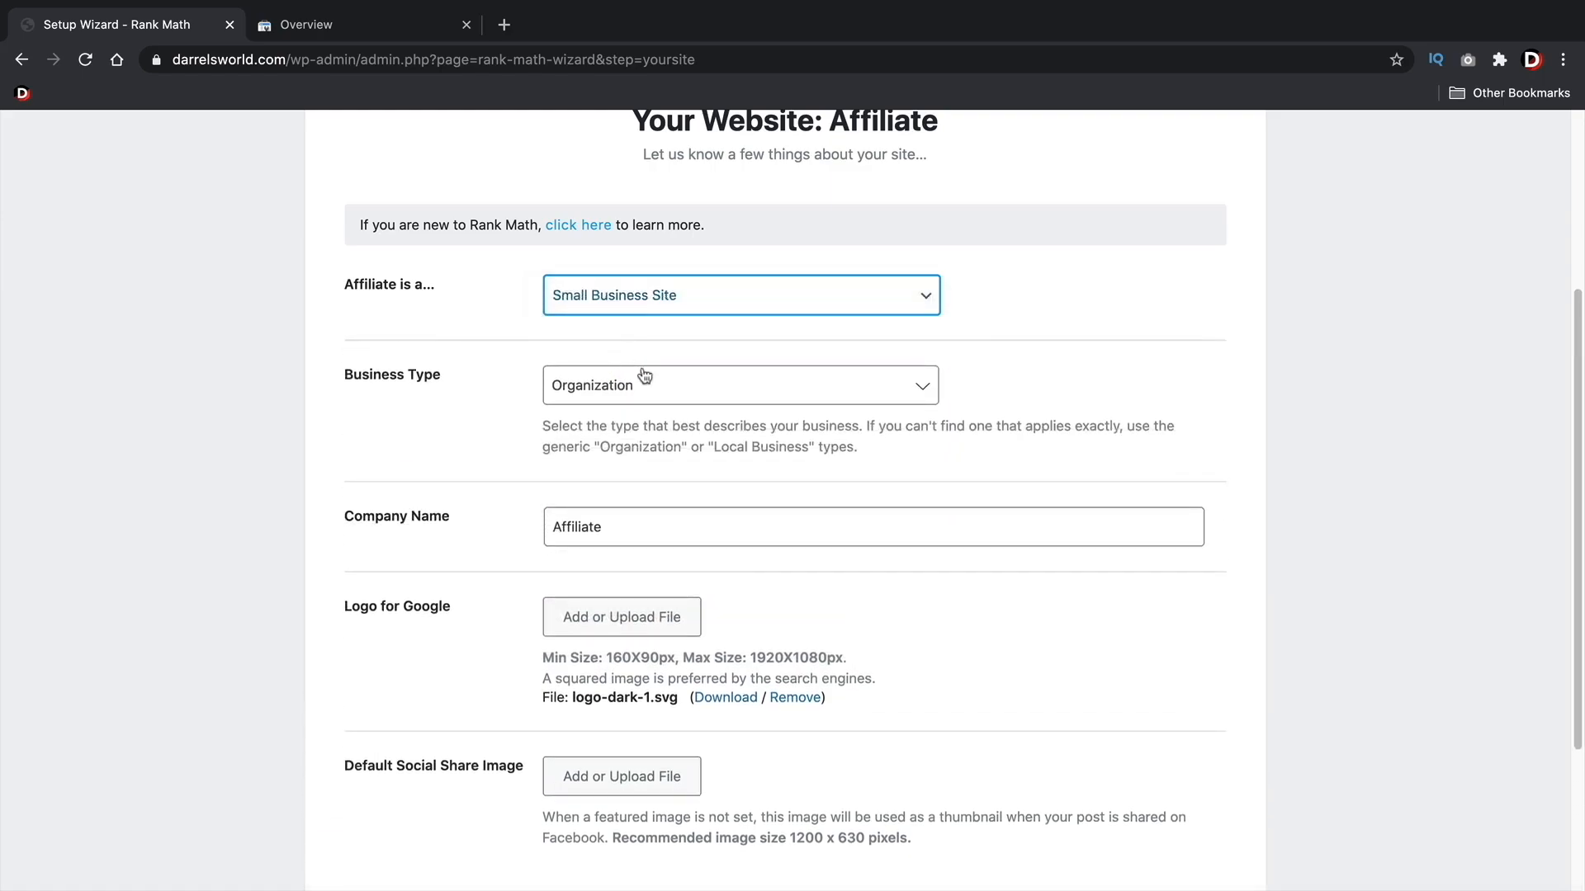
{"action": "left_click", "coordinate": [710, 388]}
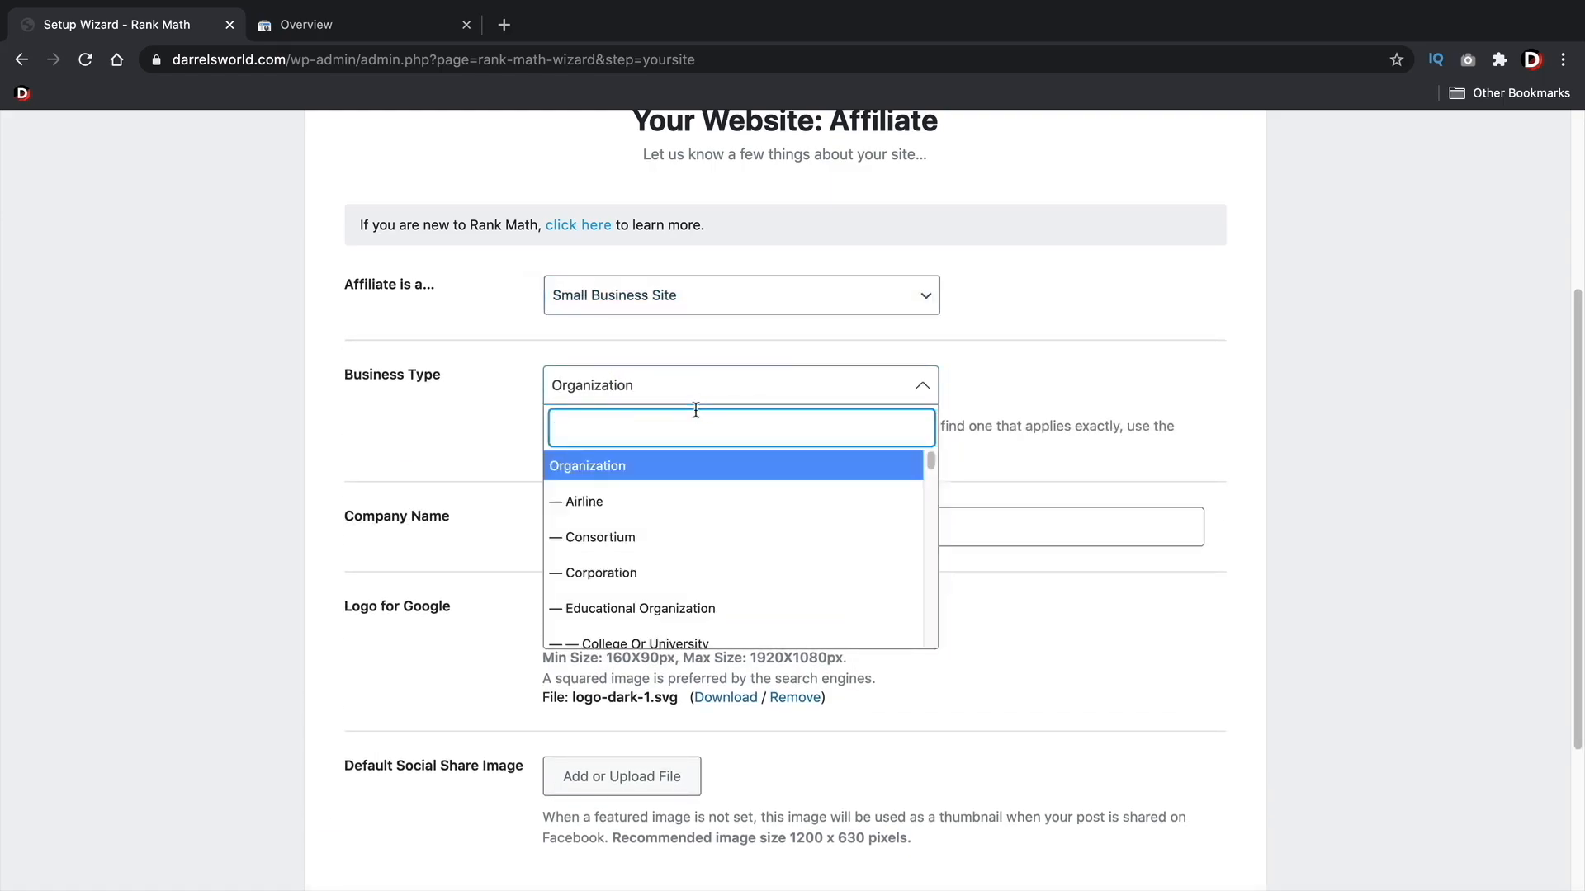
{"action": "type", "text": "po"}
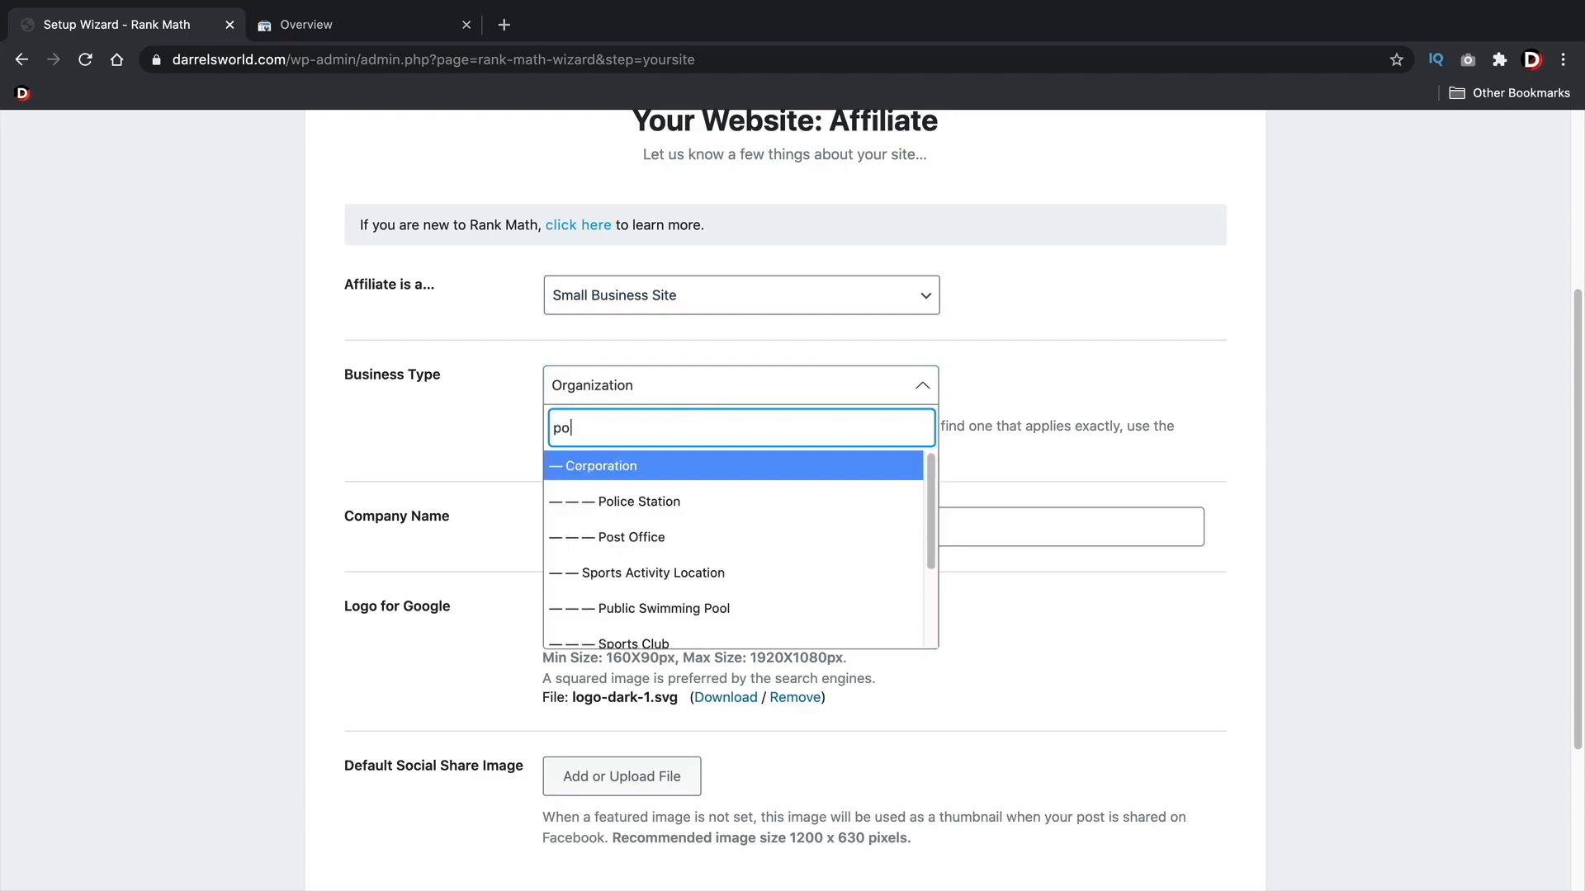
{"action": "key", "text": "BackSpace"}
{"action": "type", "text": "ro"}
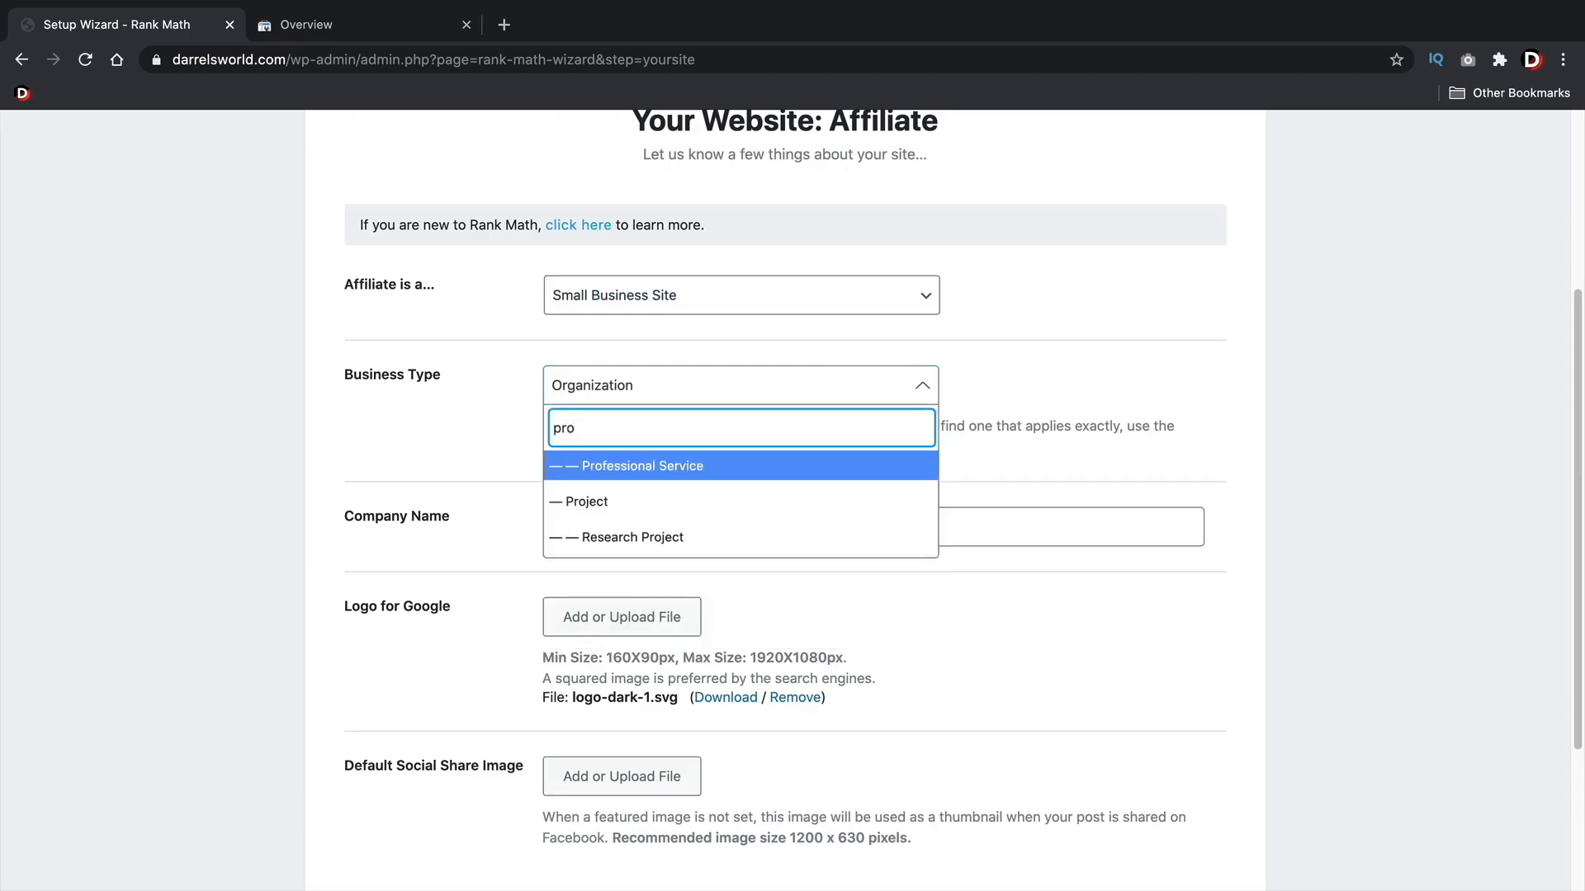
{"action": "left_click", "coordinate": [605, 466]}
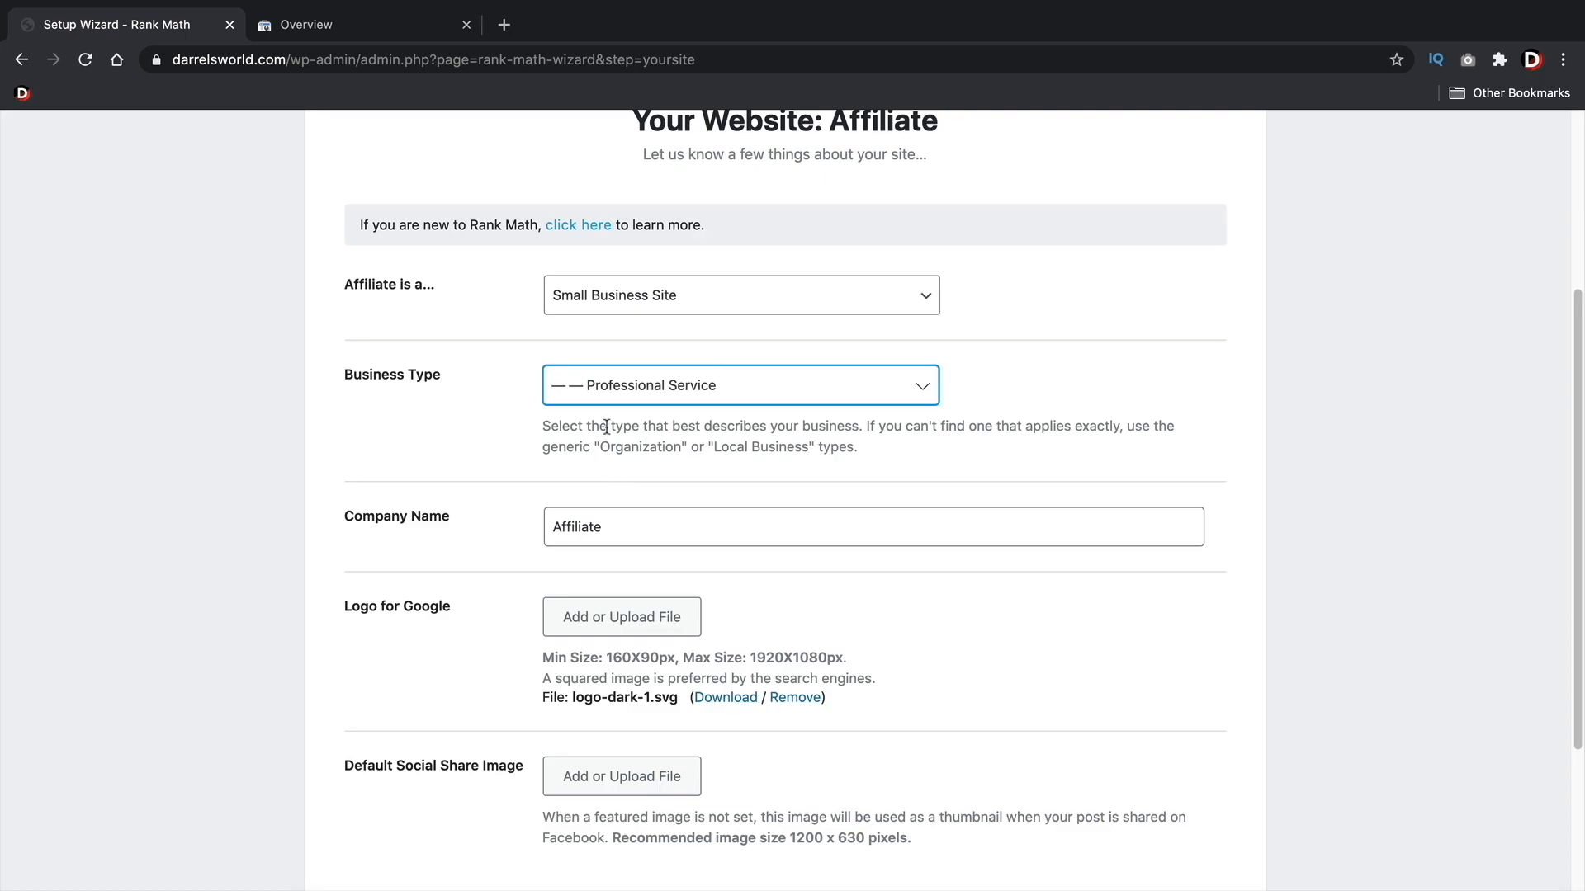
- Set the company name to "Pattywack"
{"action": "scroll", "coordinate": [606, 427], "scroll_direction": "down", "scroll_amount": 2}
{"action": "left_click", "coordinate": [590, 427]}
{"action": "double_click", "coordinate": [590, 428]}
{"action": "type", "text": "Pattywack"}
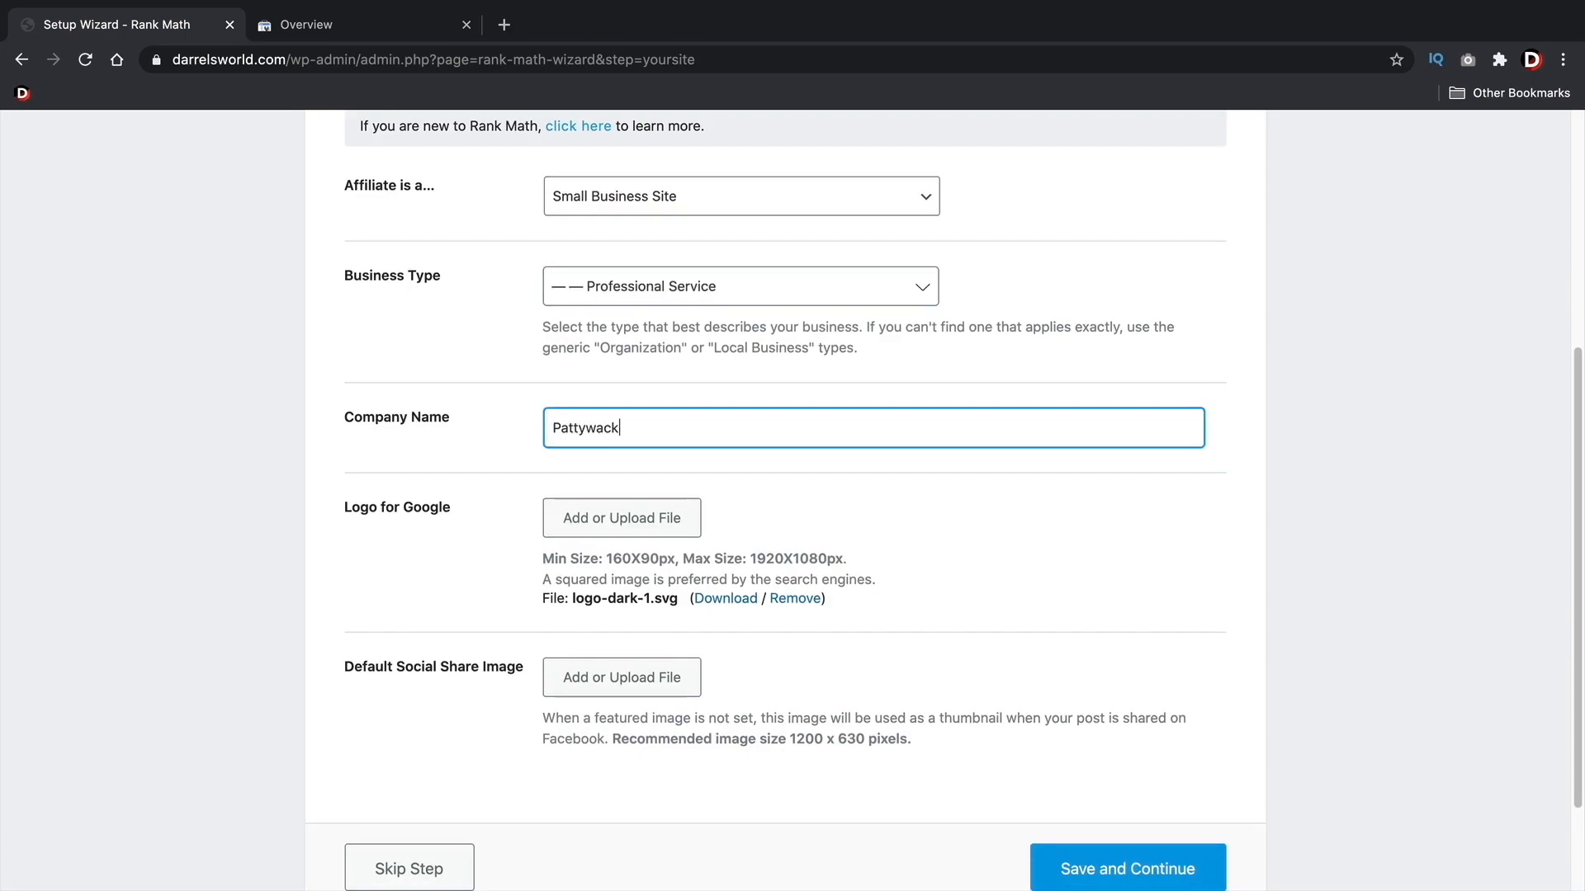
{"action": "scroll", "coordinate": [660, 347], "scroll_direction": "down", "scroll_amount": 2}
{"action": "key", "text": "Tab"}
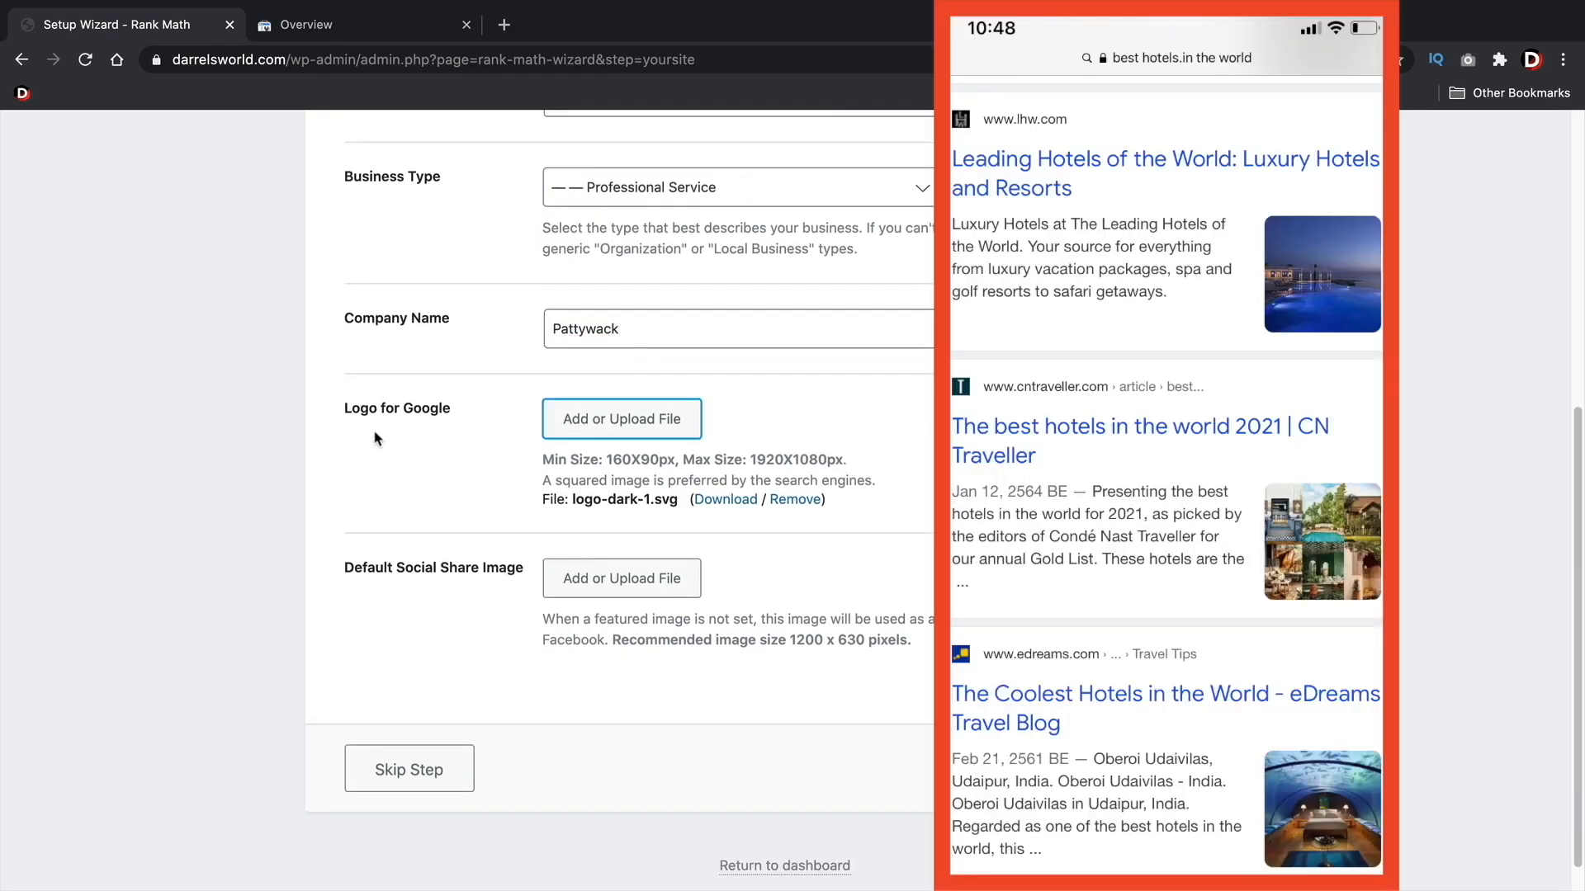
- Set the Logo for Google to the round star image logo-footer.svg from the media library
{"action": "left_click_drag", "start_coordinate": [341, 410], "coordinate": [451, 419]}
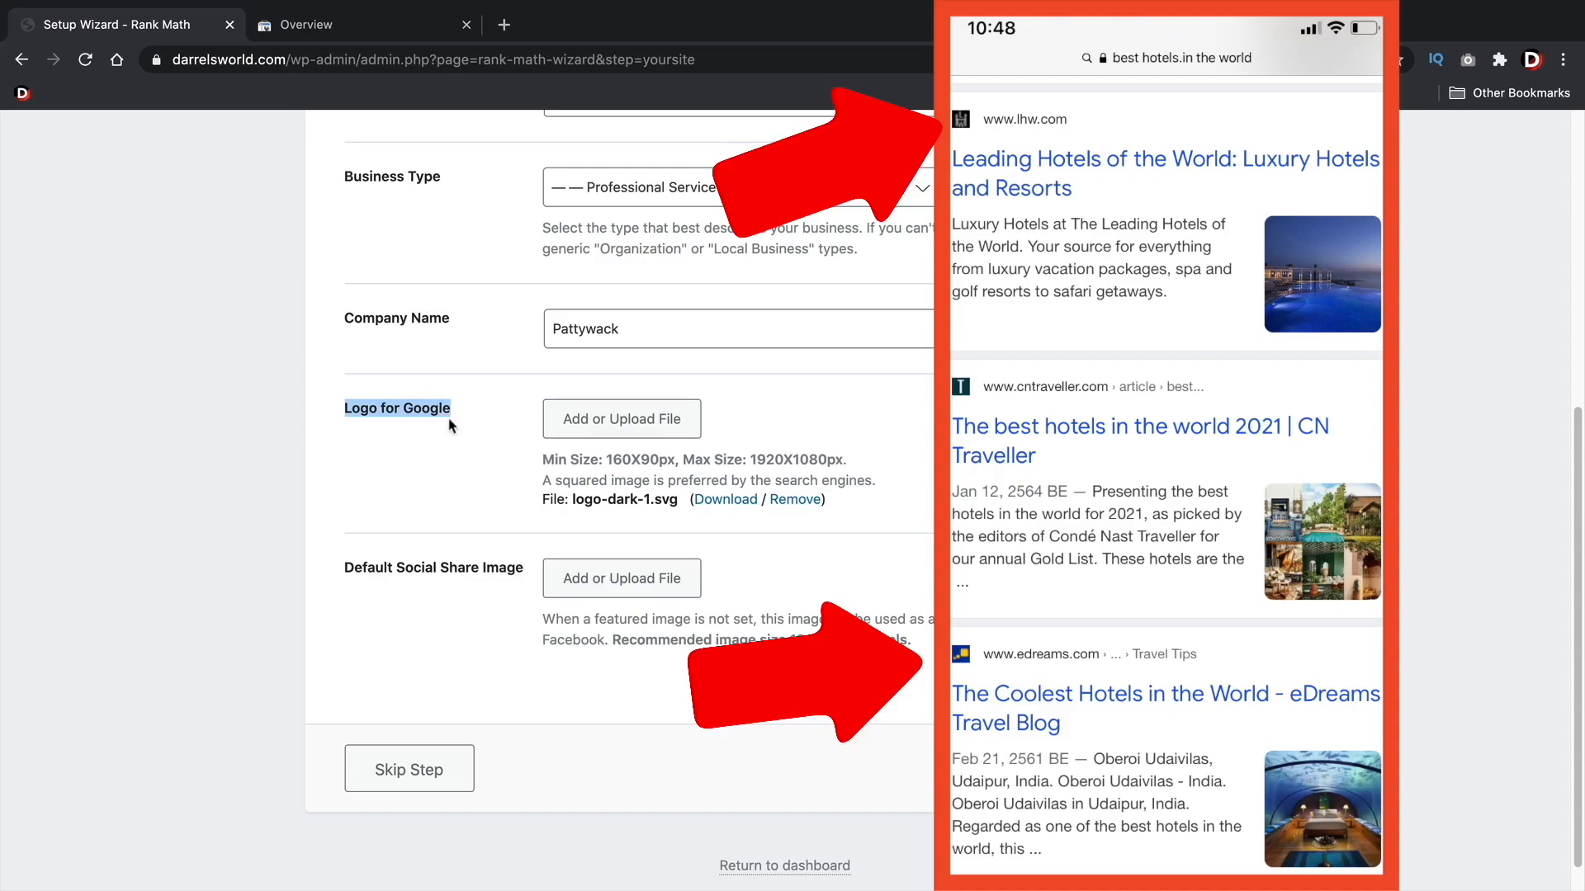
{"action": "left_click", "coordinate": [578, 425]}
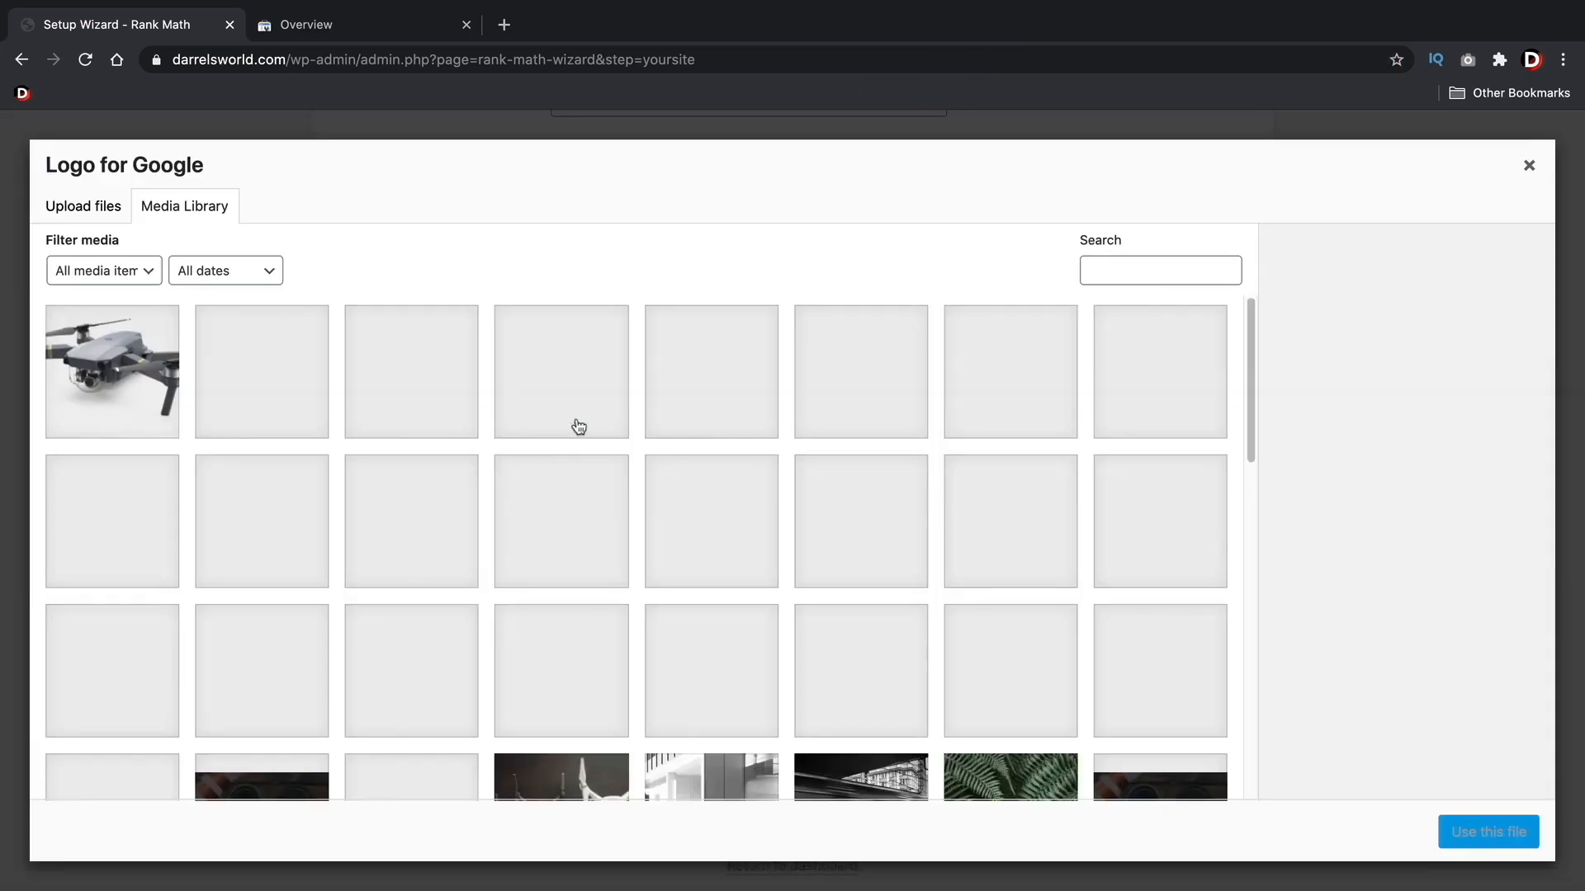
{"action": "scroll", "coordinate": [782, 531], "scroll_direction": "down", "scroll_amount": 10}
{"action": "scroll", "coordinate": [930, 570], "scroll_direction": "up", "scroll_amount": 2}
{"action": "scroll", "coordinate": [577, 524], "scroll_direction": "down", "scroll_amount": 6}
{"action": "left_click", "coordinate": [456, 528]}
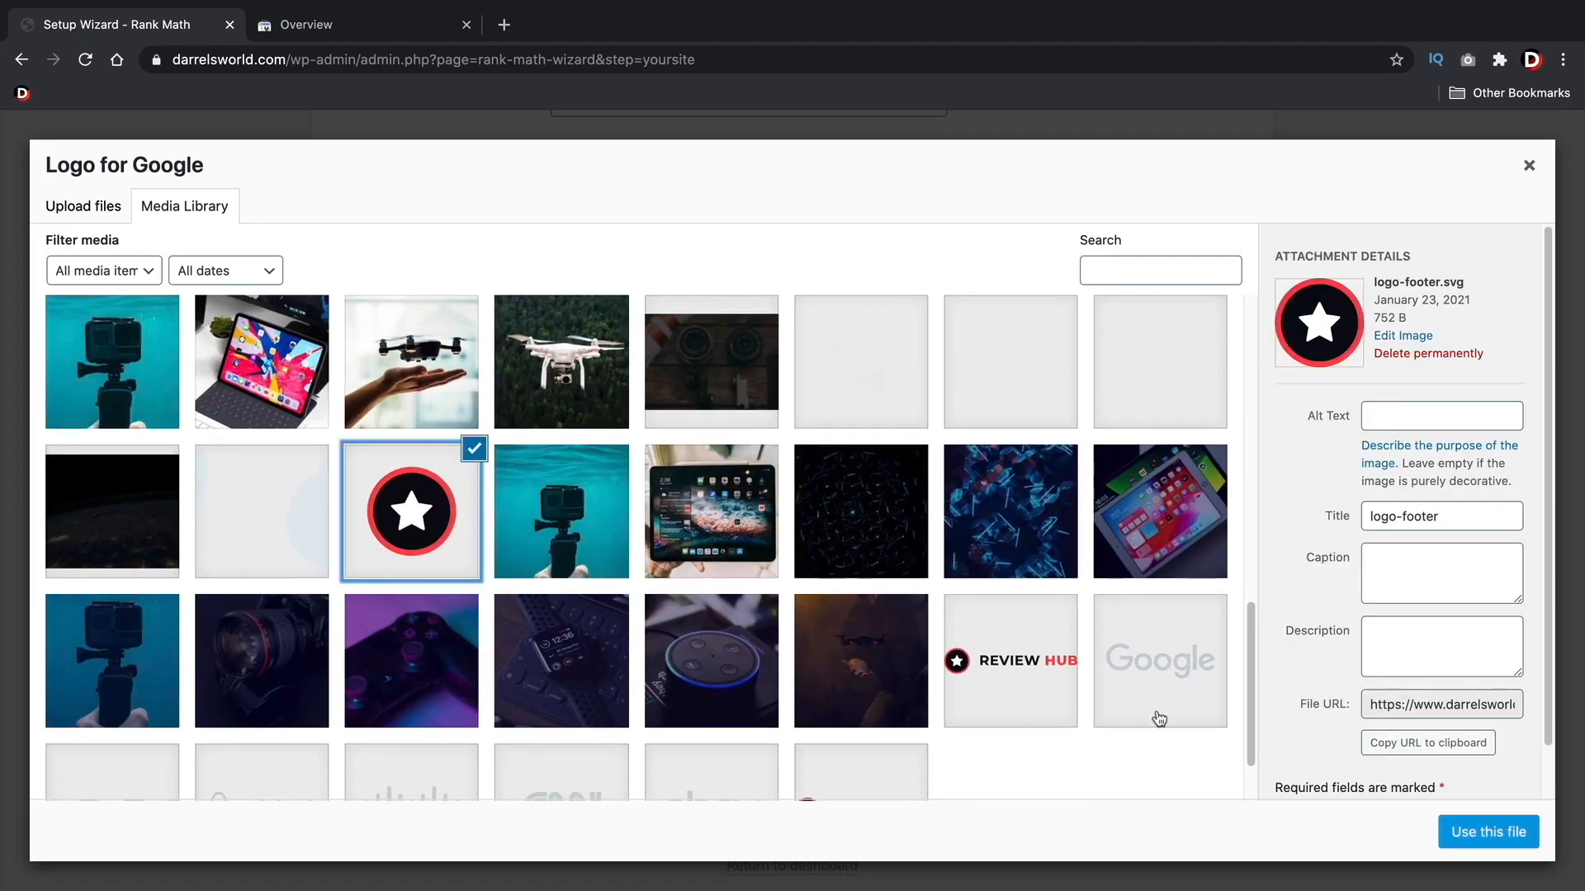
{"action": "left_click", "coordinate": [1486, 832]}
- Set the default social share image to the Review Hub logo from the media library
{"action": "scroll", "coordinate": [977, 581], "scroll_direction": "down", "scroll_amount": 5}
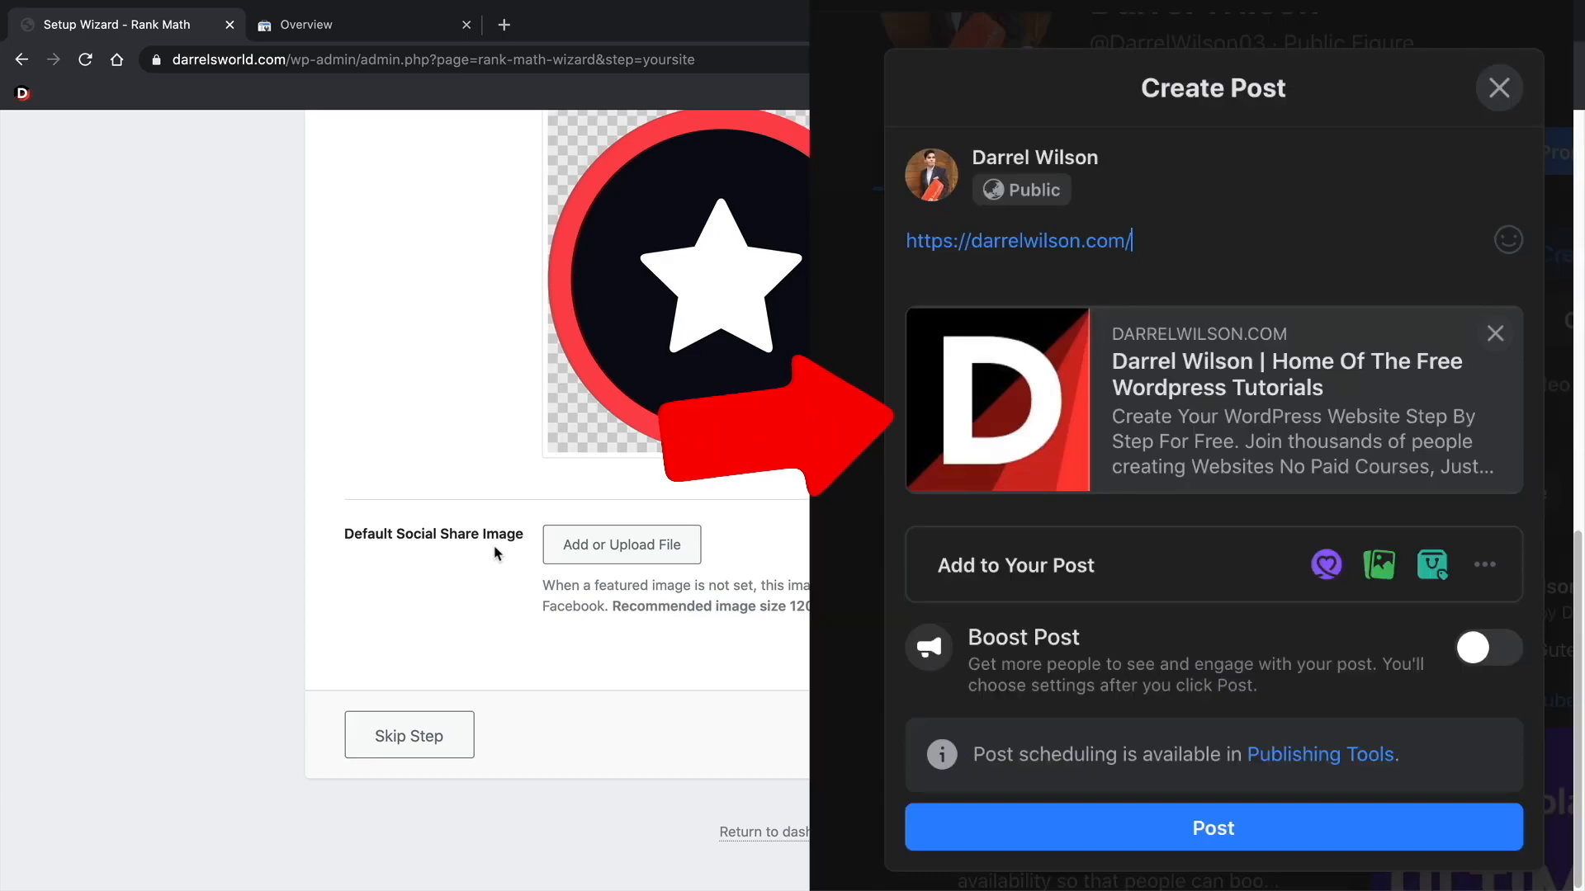
{"action": "left_click", "coordinate": [605, 547]}
{"action": "scroll", "coordinate": [619, 545], "scroll_direction": "down", "scroll_amount": 4}
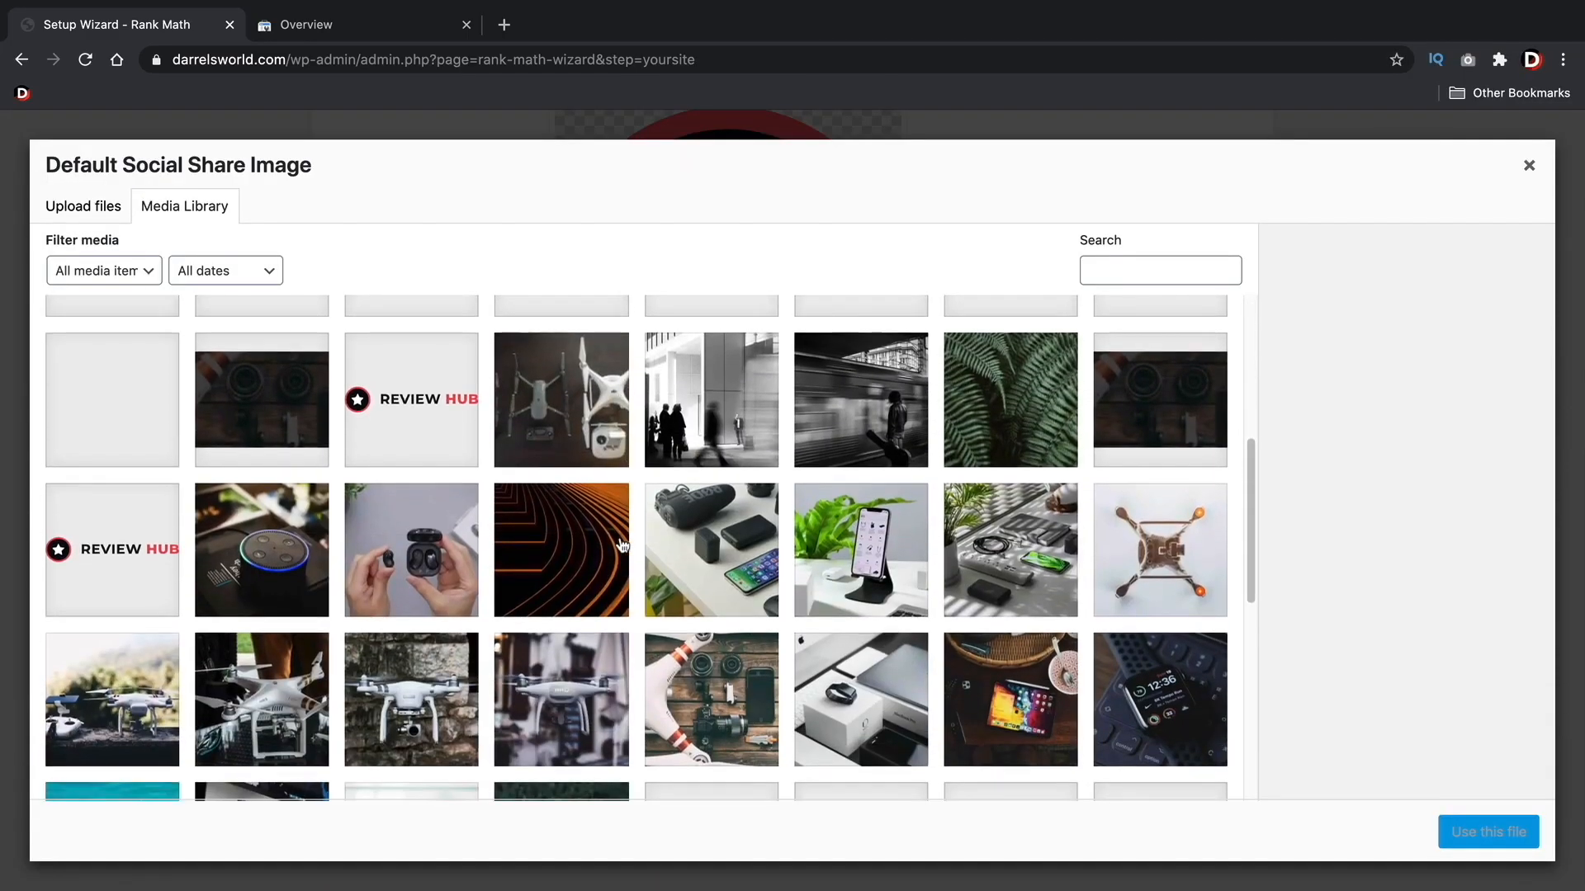
{"action": "left_click", "coordinate": [402, 399]}
{"action": "left_click", "coordinate": [1490, 832]}
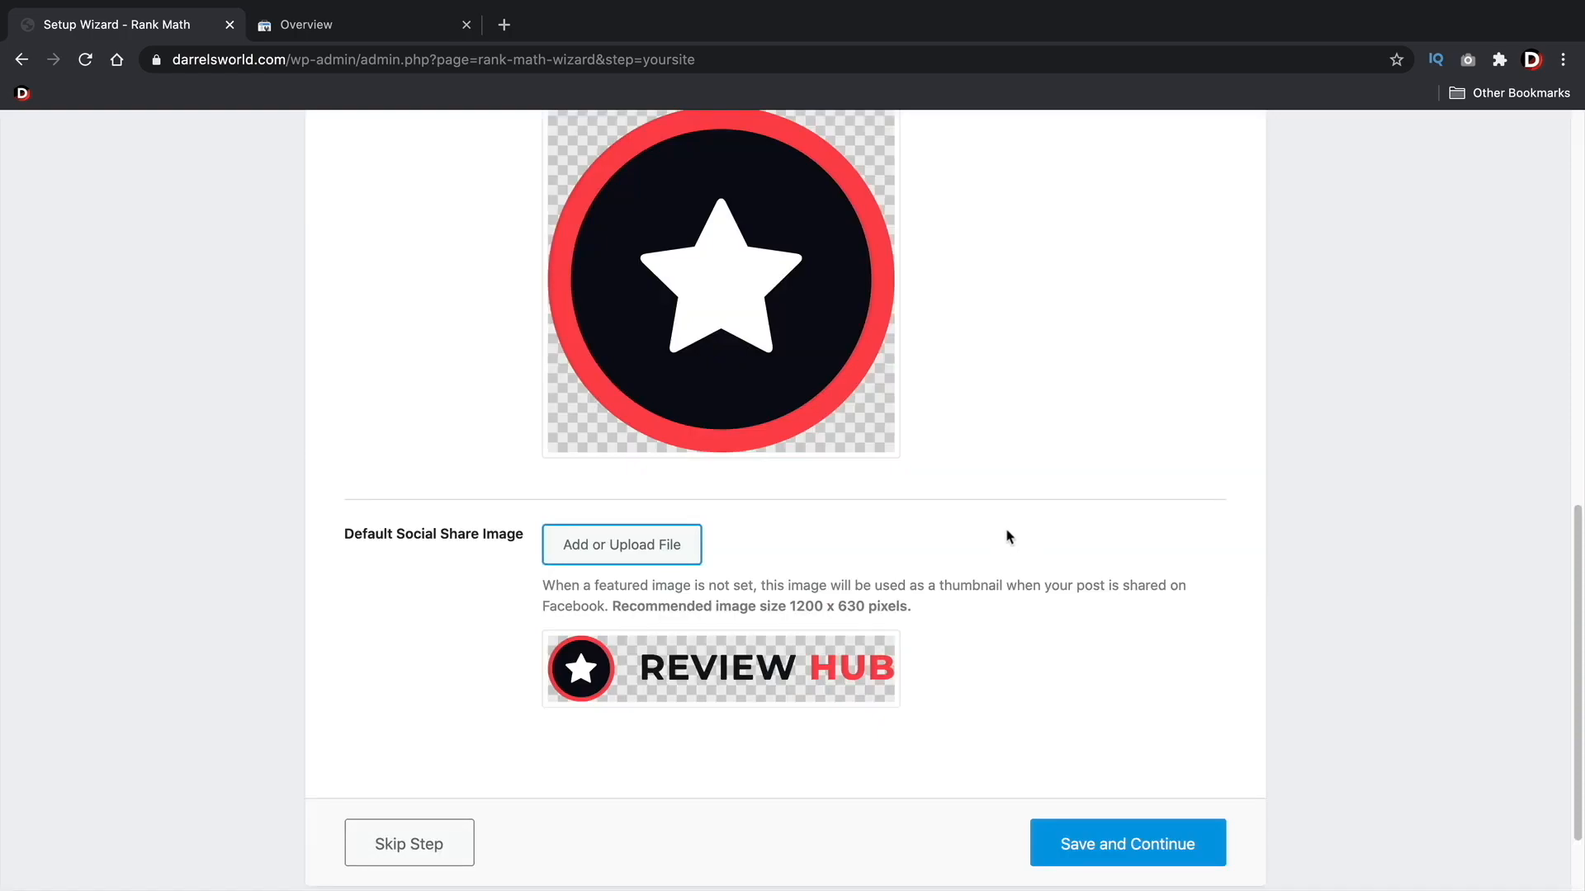
- Save the site details and skip connecting a Rank Math account to Google services
{"action": "scroll", "coordinate": [1004, 492], "scroll_direction": "down", "scroll_amount": 3}
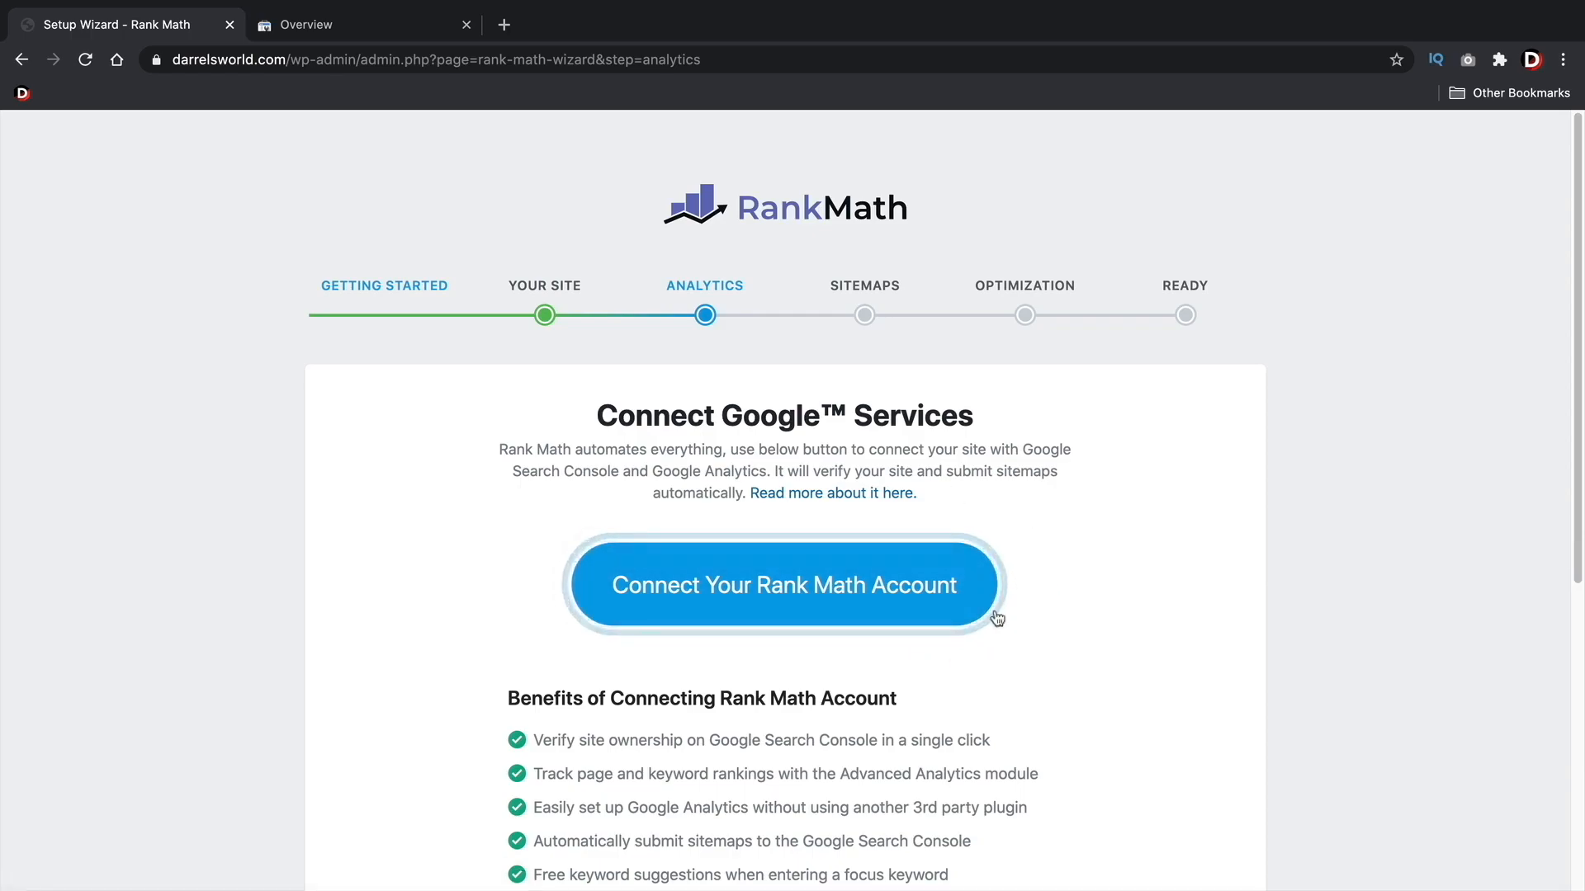
{"action": "scroll", "coordinate": [990, 629], "scroll_direction": "down", "scroll_amount": 6}
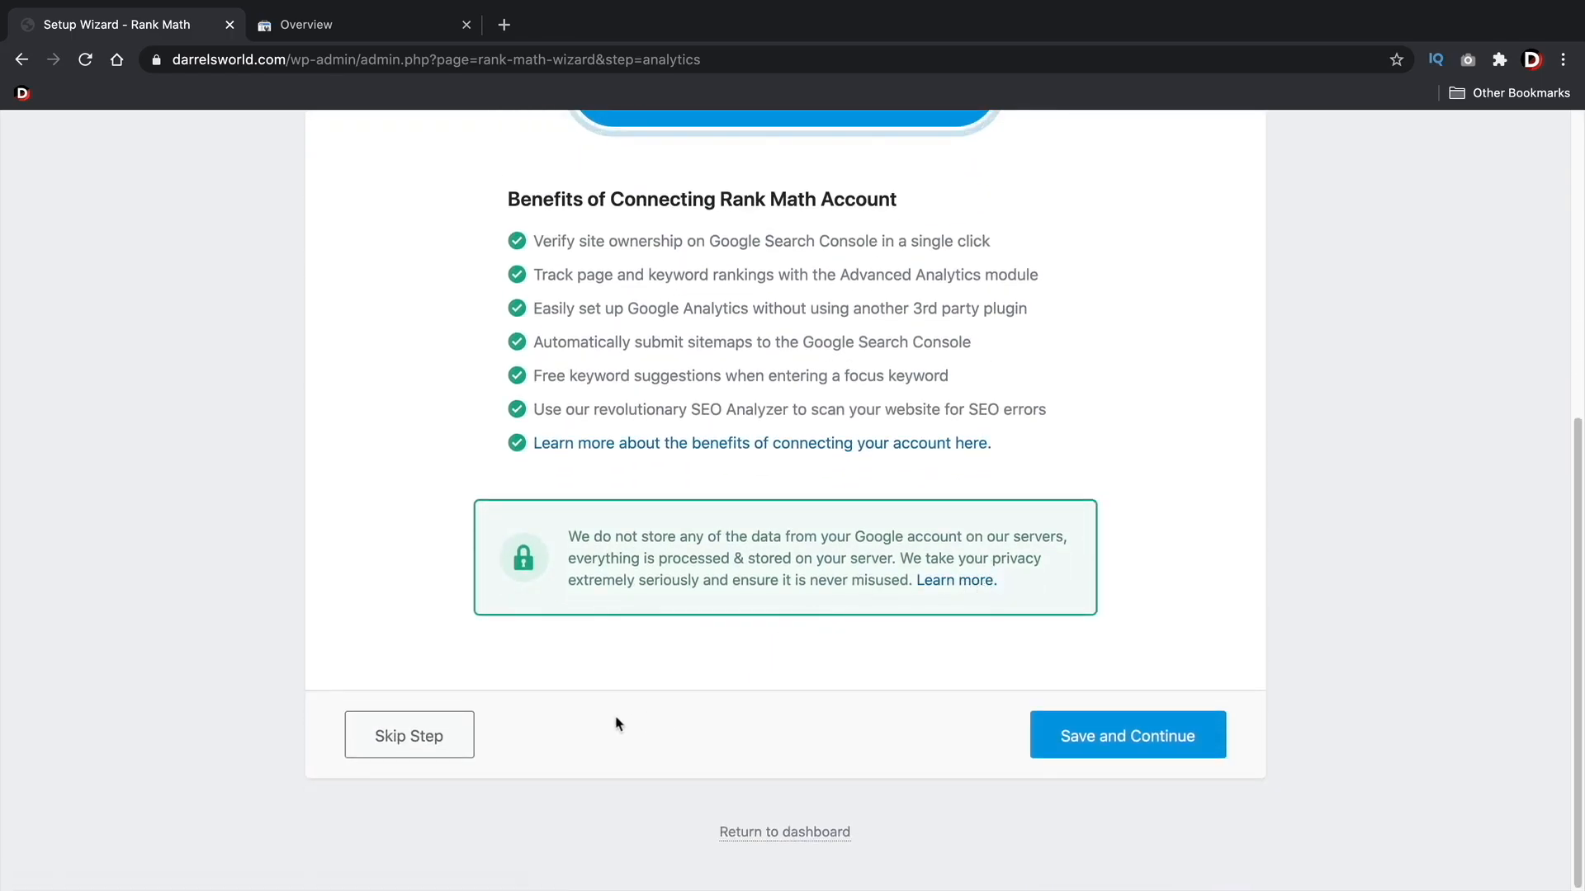
{"action": "left_click", "coordinate": [406, 741]}
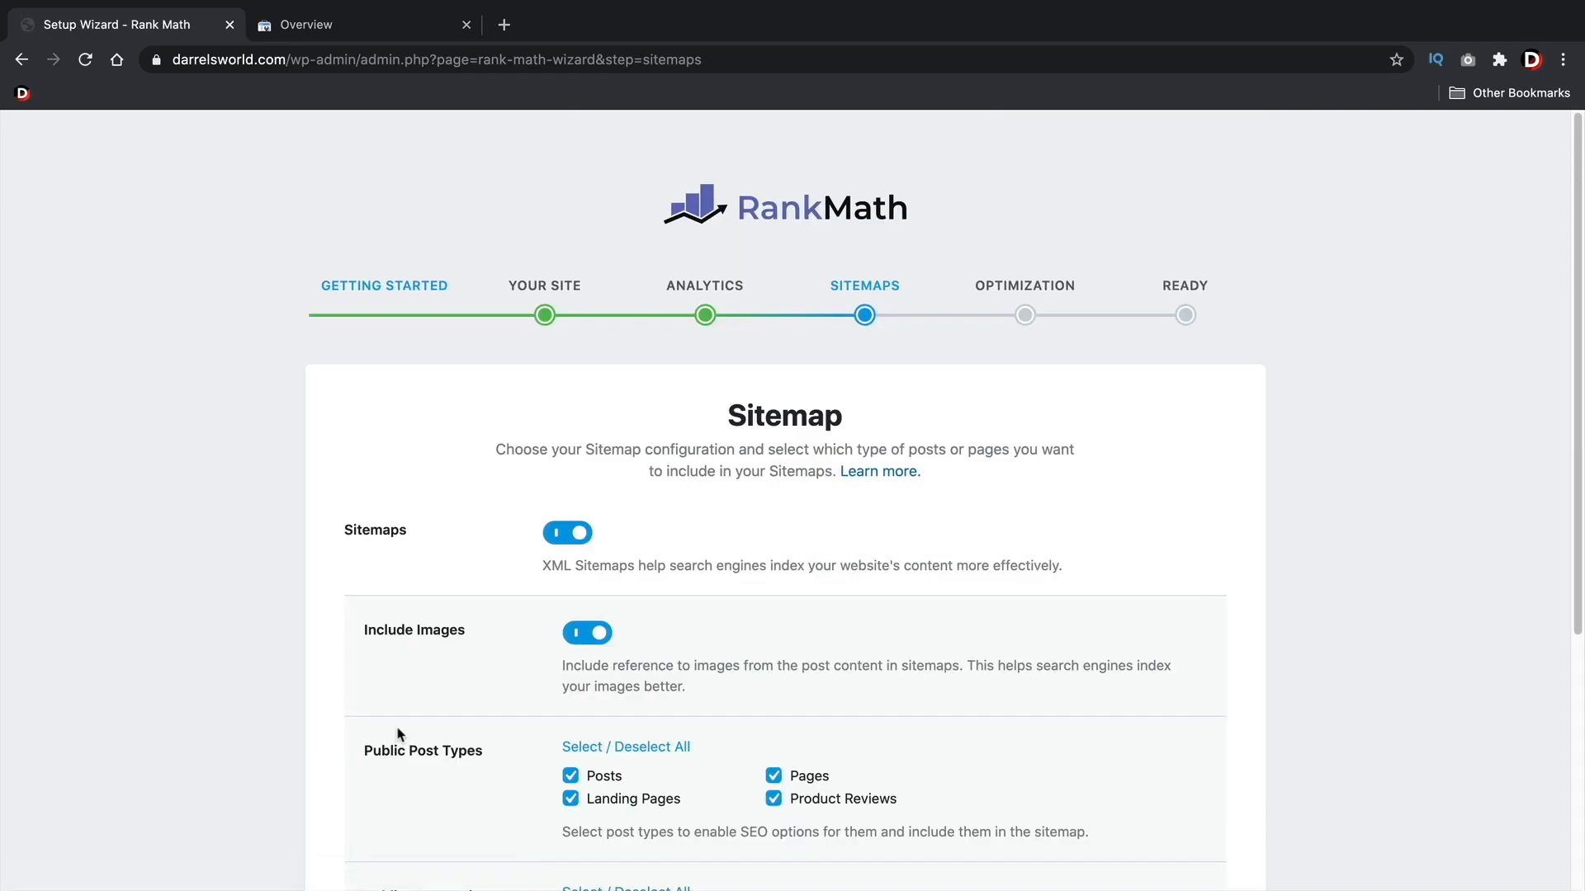
- Include the unchecked Categories taxonomy in the sitemap as well and save the sitemap settings
{"action": "scroll", "coordinate": [403, 685], "scroll_direction": "down", "scroll_amount": 1}
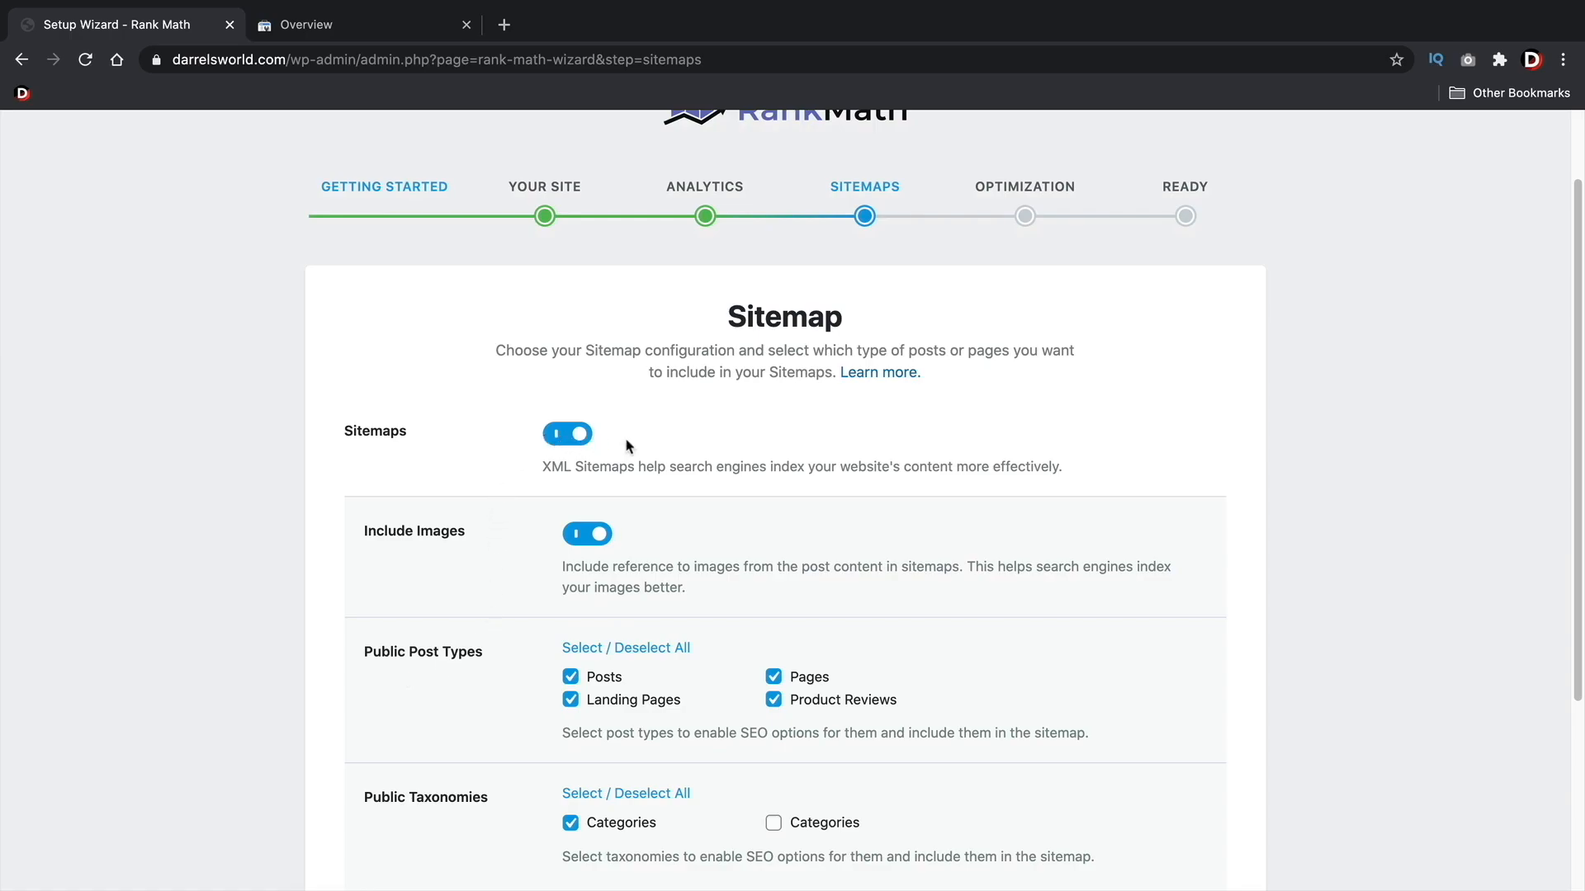
{"action": "scroll", "coordinate": [586, 437], "scroll_direction": "down", "scroll_amount": 2}
{"action": "scroll", "coordinate": [586, 435], "scroll_direction": "down", "scroll_amount": 1}
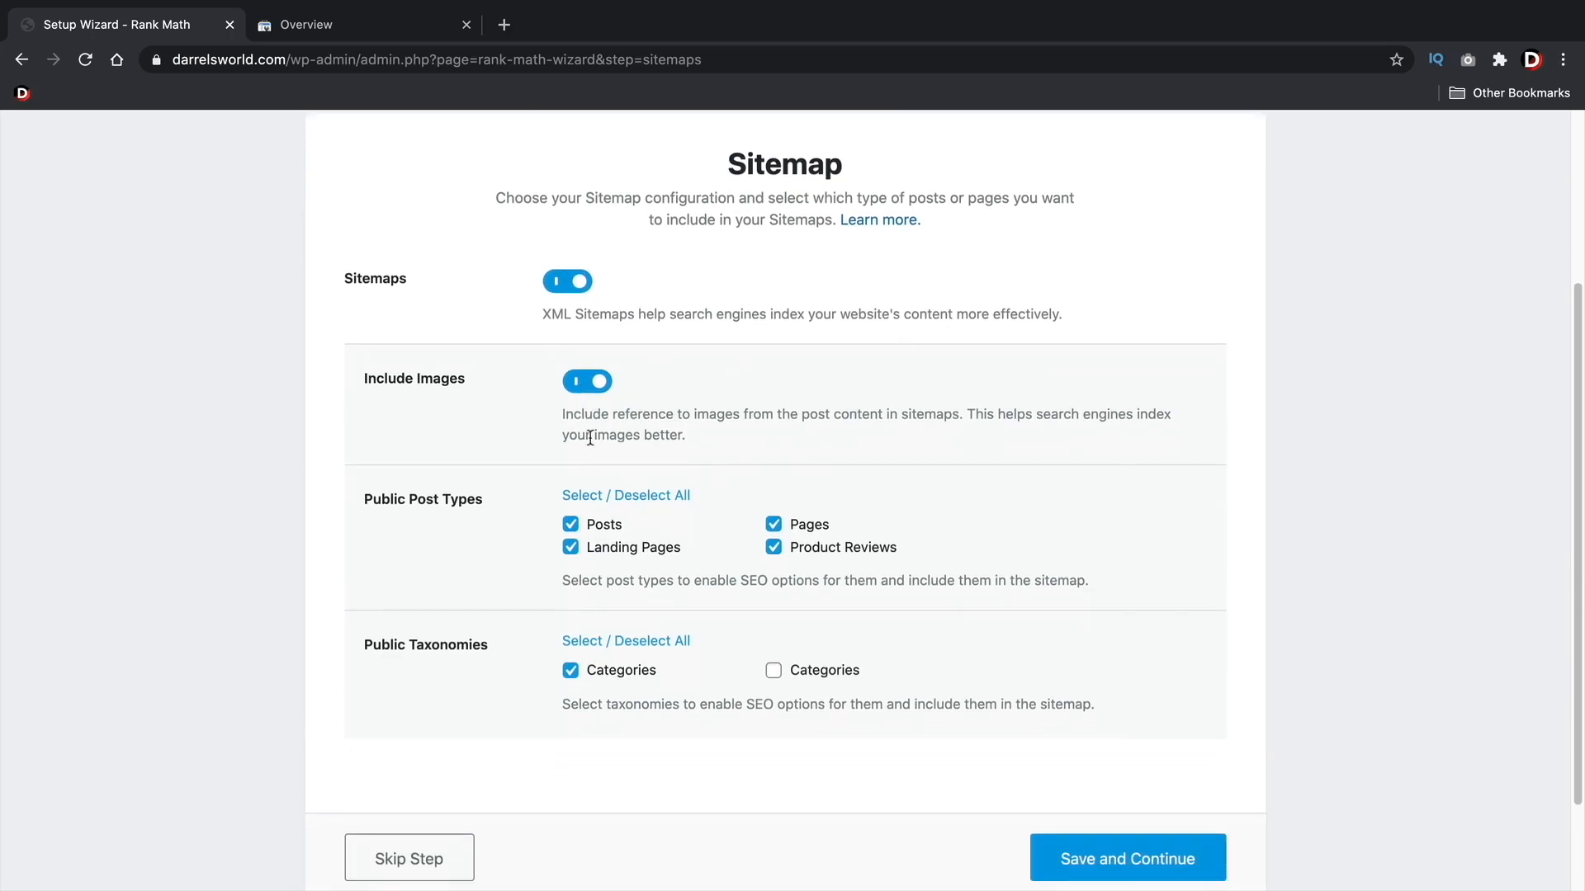
{"action": "scroll", "coordinate": [586, 438], "scroll_direction": "down", "scroll_amount": 1}
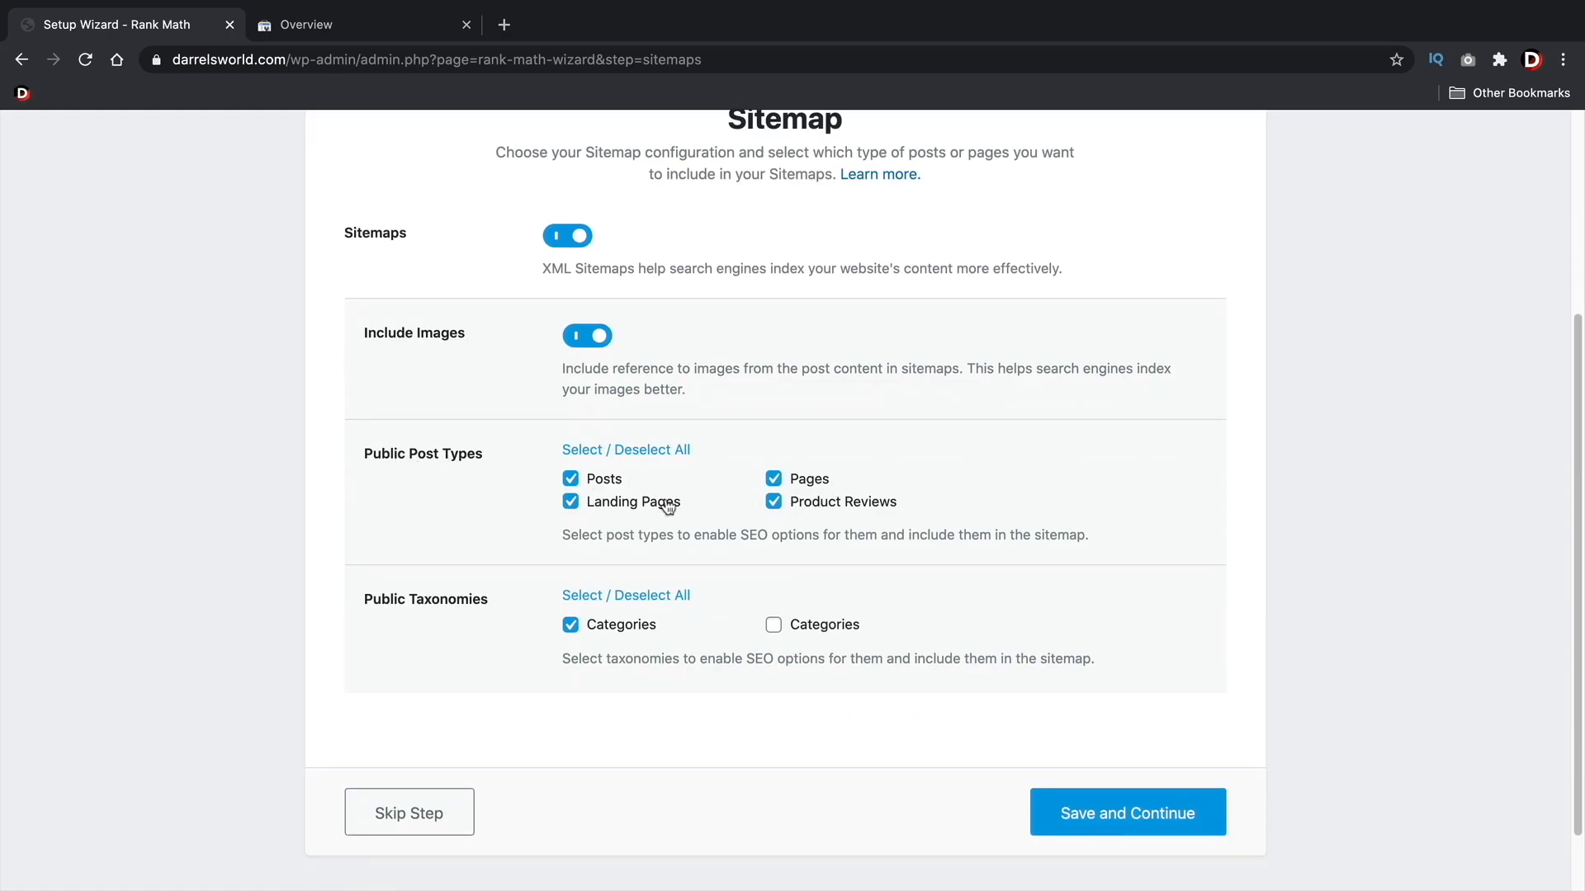
{"action": "scroll", "coordinate": [237, 538], "scroll_direction": "down", "scroll_amount": 1}
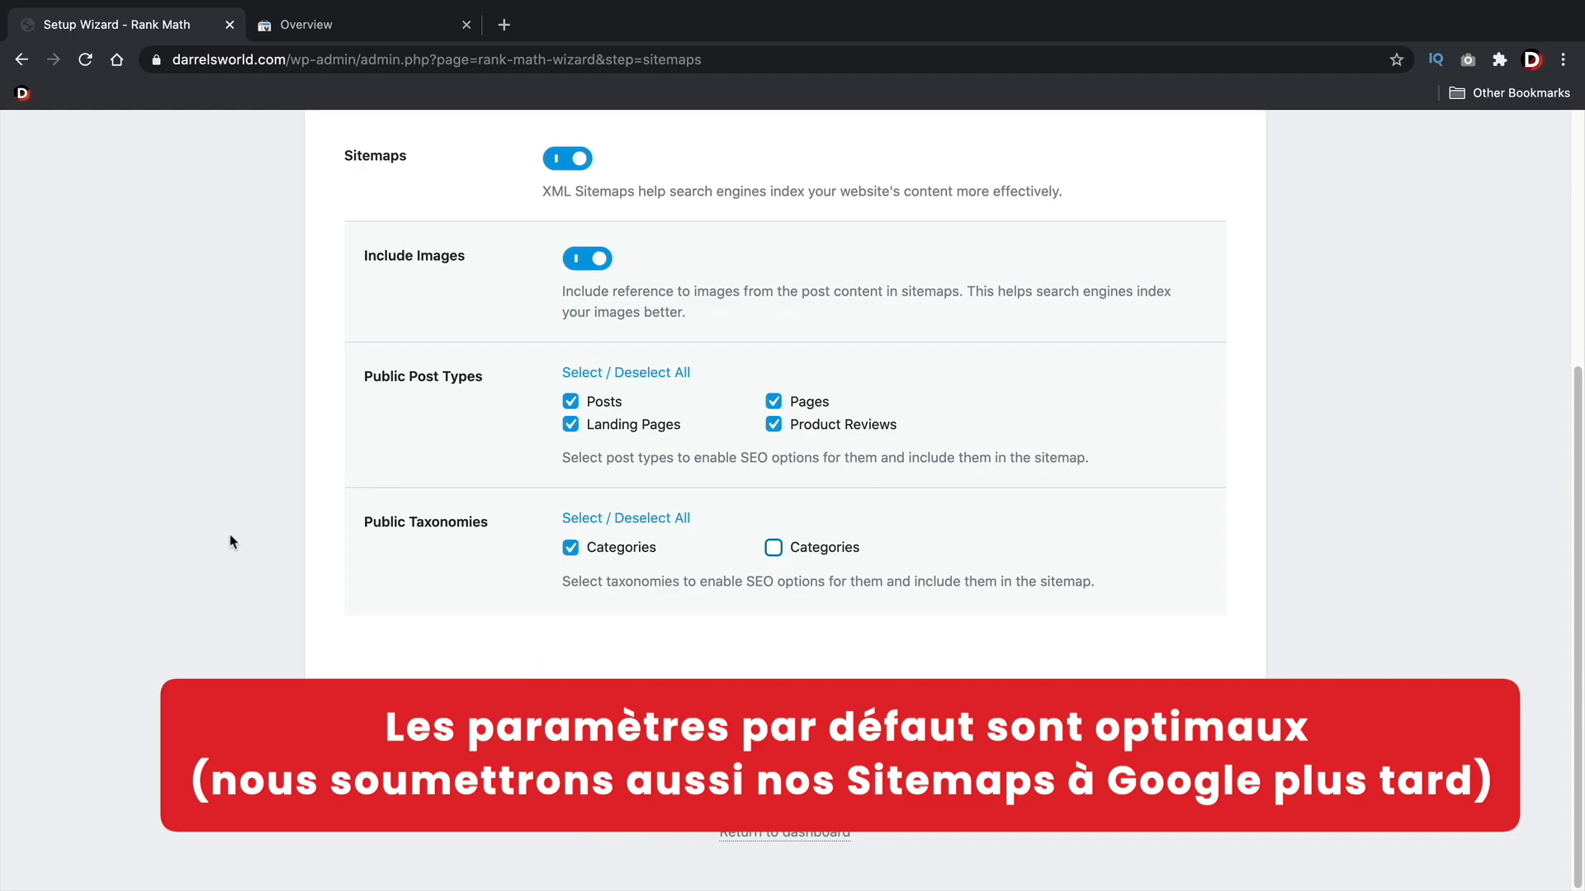
{"action": "left_click", "coordinate": [774, 546]}
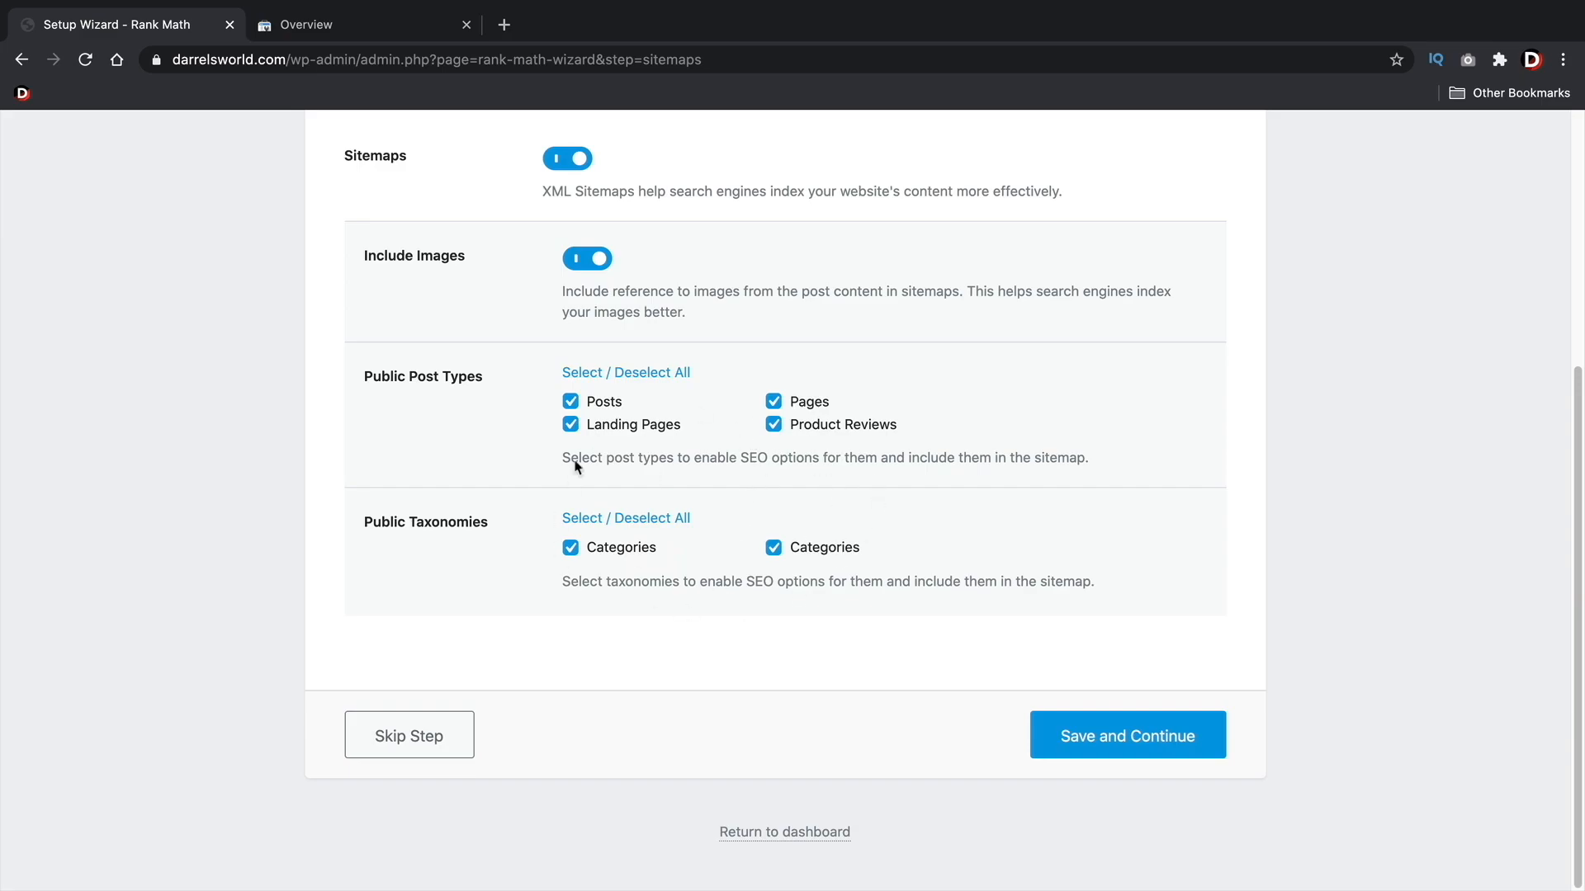
{"action": "left_click", "coordinate": [1133, 735]}
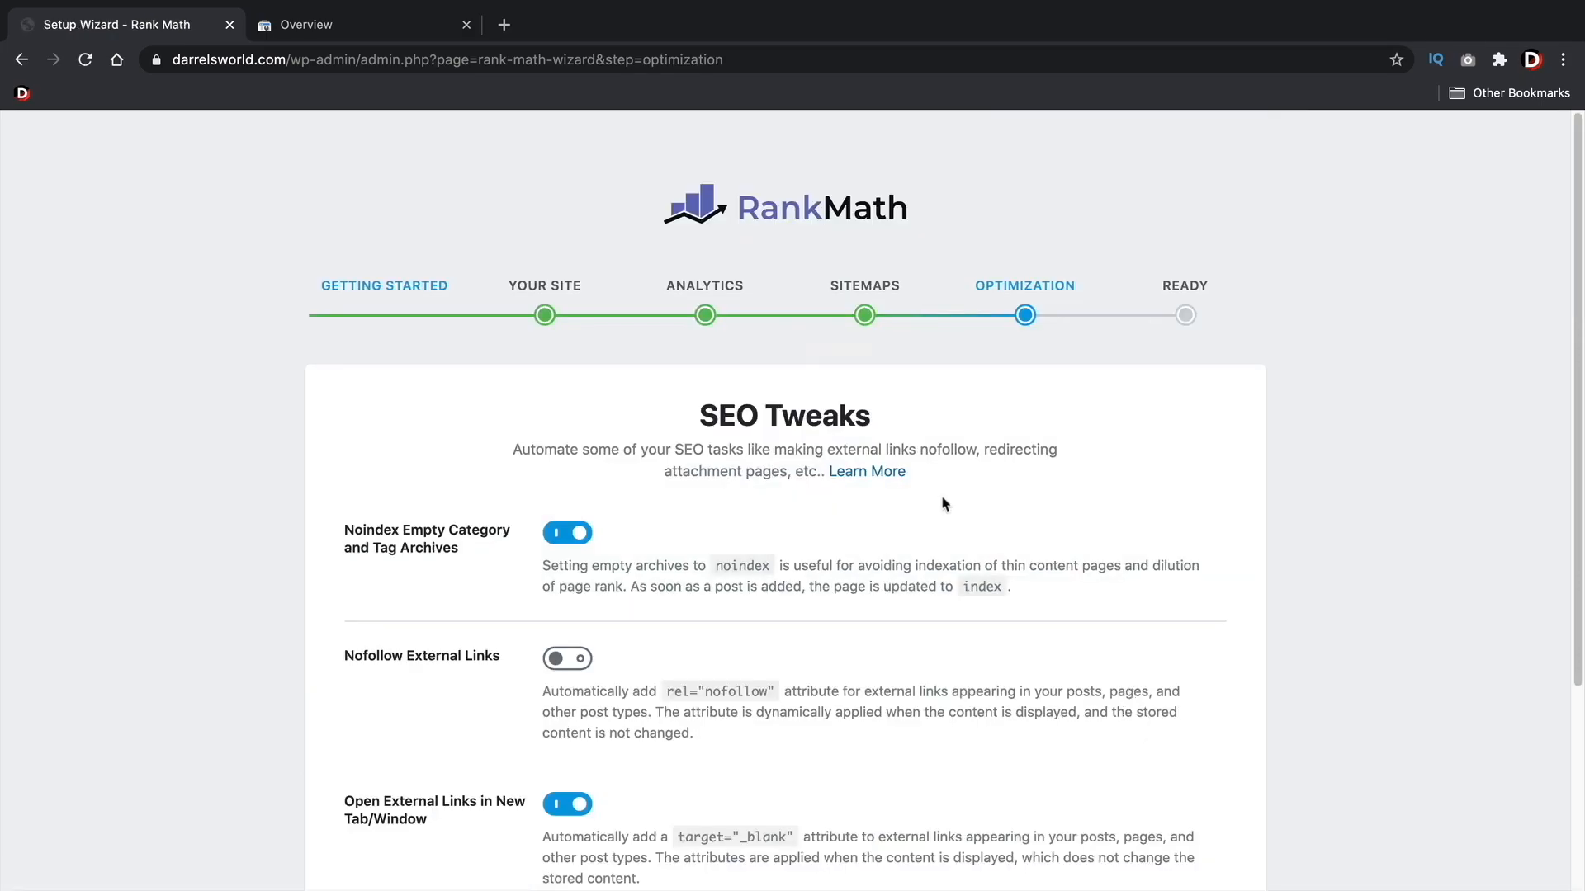
- Save the SEO tweaks with Open External Links in New Tab/Window kept on, and continue to the advanced setup options
{"action": "scroll", "coordinate": [938, 508], "scroll_direction": "down", "scroll_amount": 5}
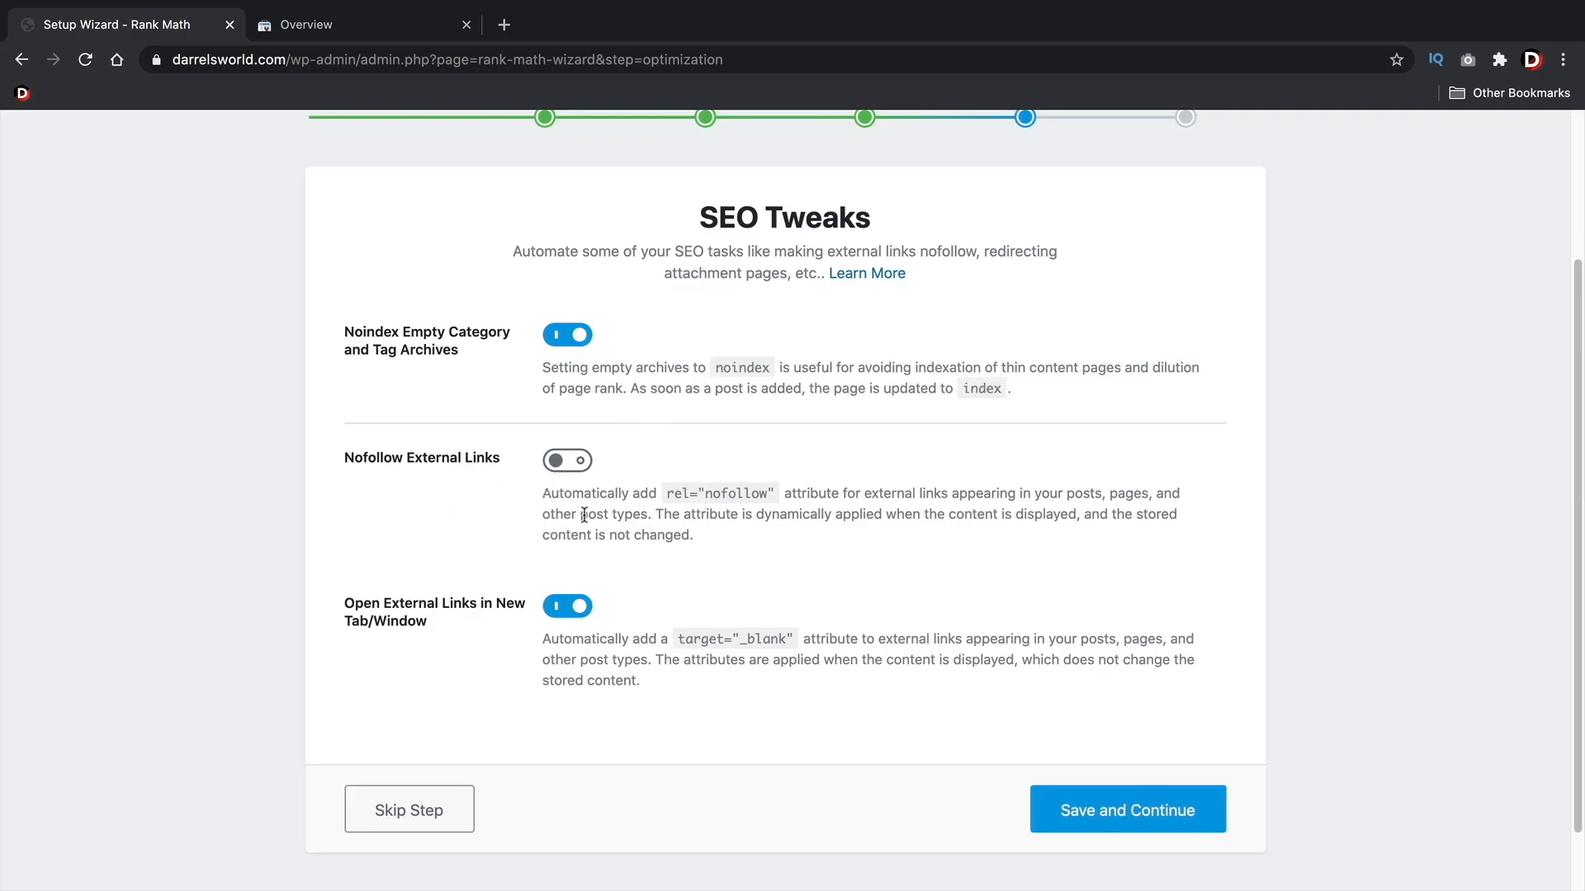
{"action": "scroll", "coordinate": [584, 508], "scroll_direction": "down", "scroll_amount": 1}
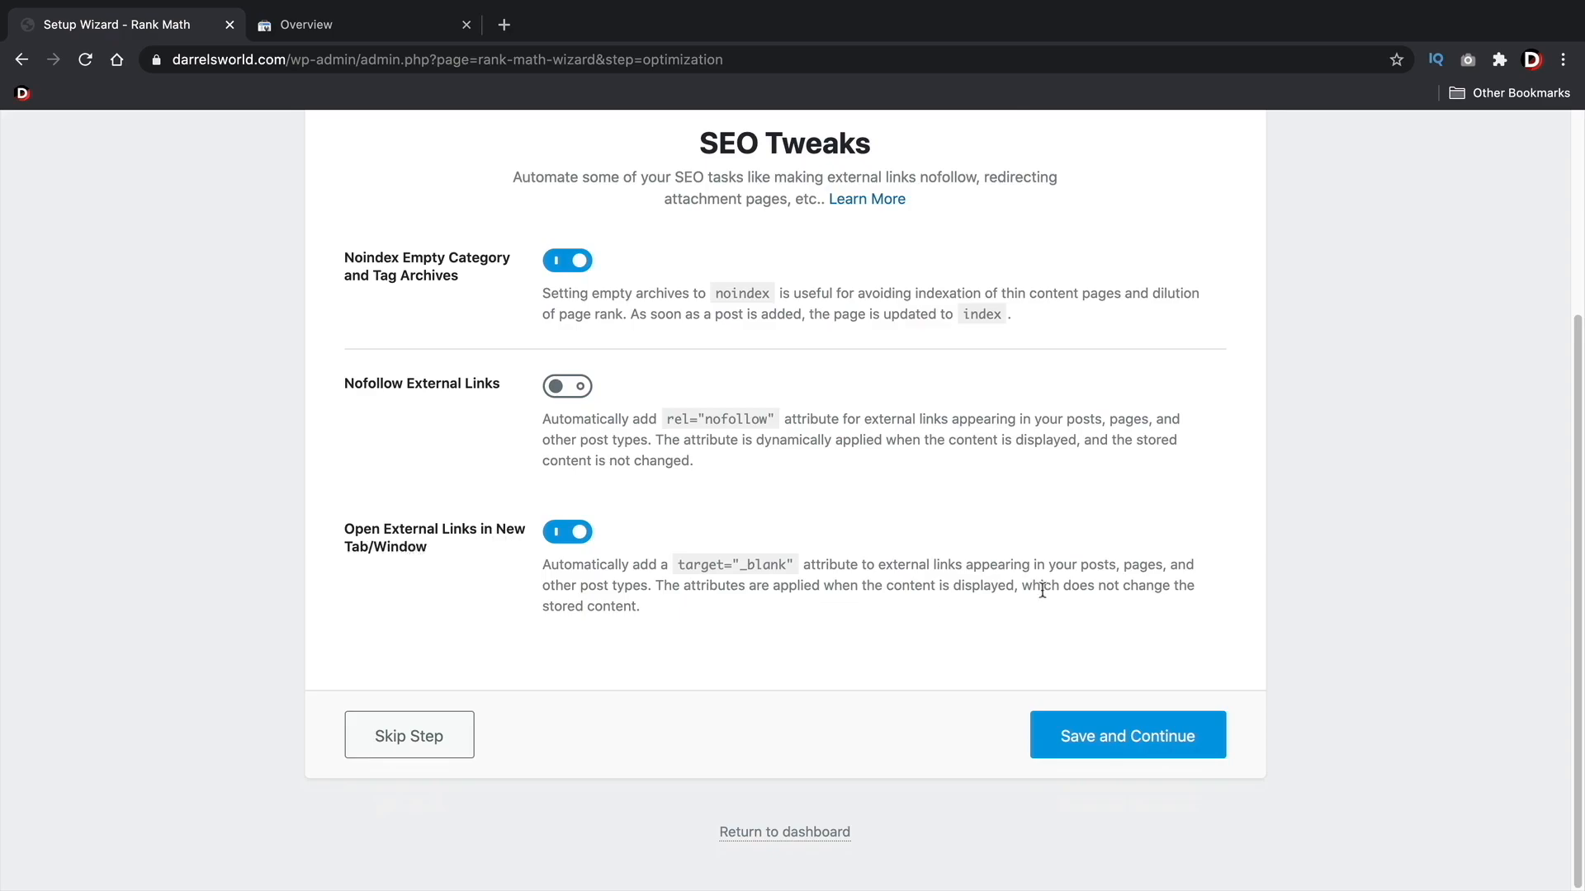
{"action": "left_click", "coordinate": [391, 28]}
{"action": "left_click", "coordinate": [154, 27]}
{"action": "left_click", "coordinate": [574, 543]}
{"action": "left_click", "coordinate": [574, 543]}
{"action": "left_click", "coordinate": [1082, 743]}
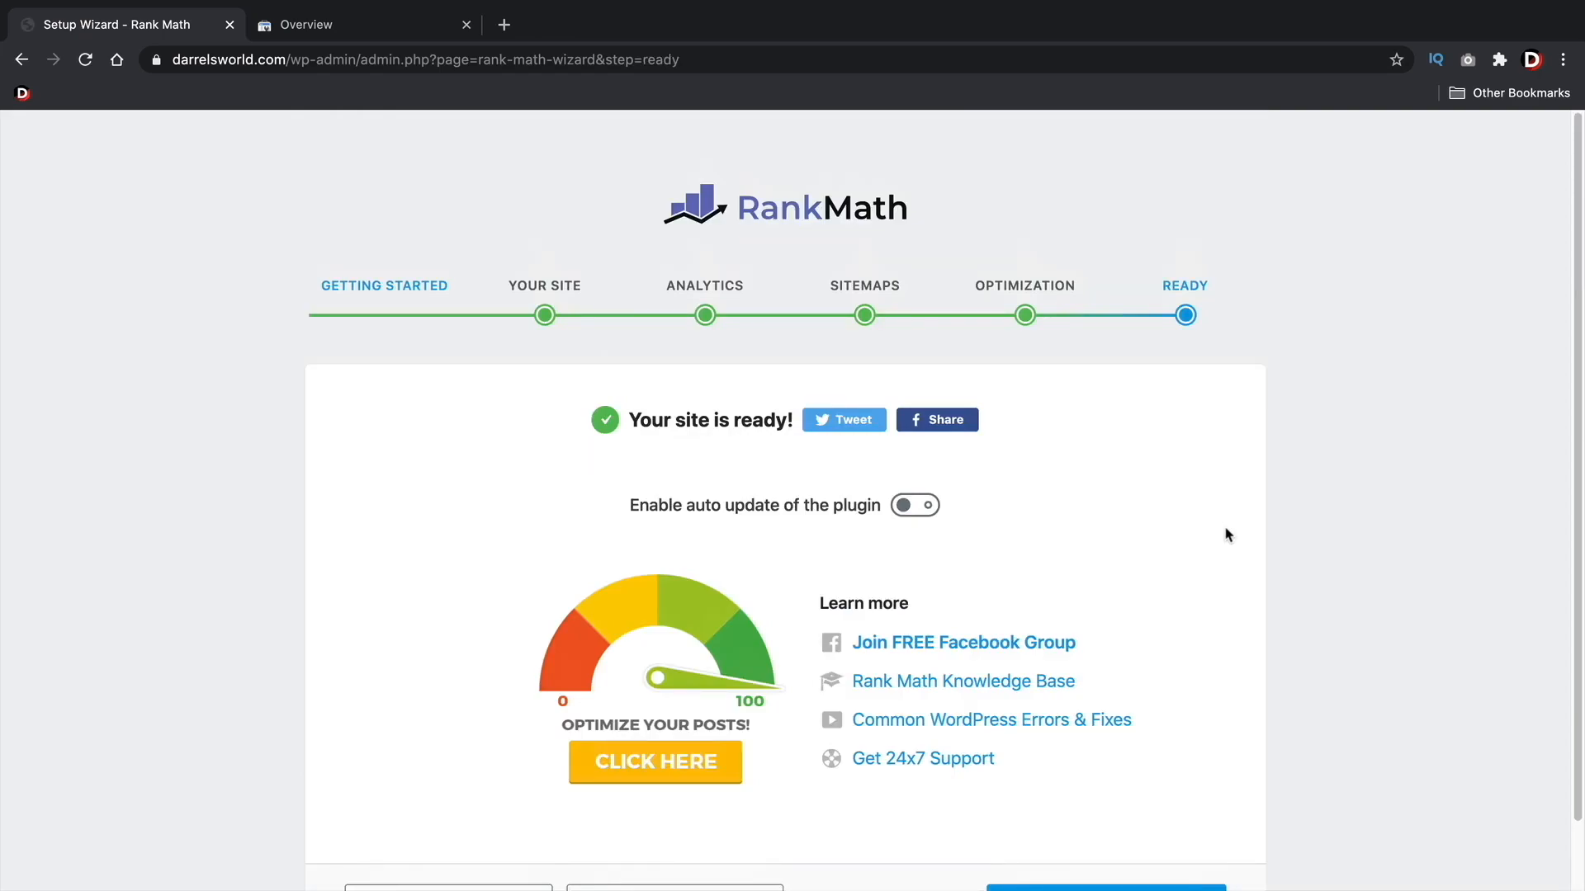
{"action": "scroll", "coordinate": [1227, 535], "scroll_direction": "down", "scroll_amount": 2}
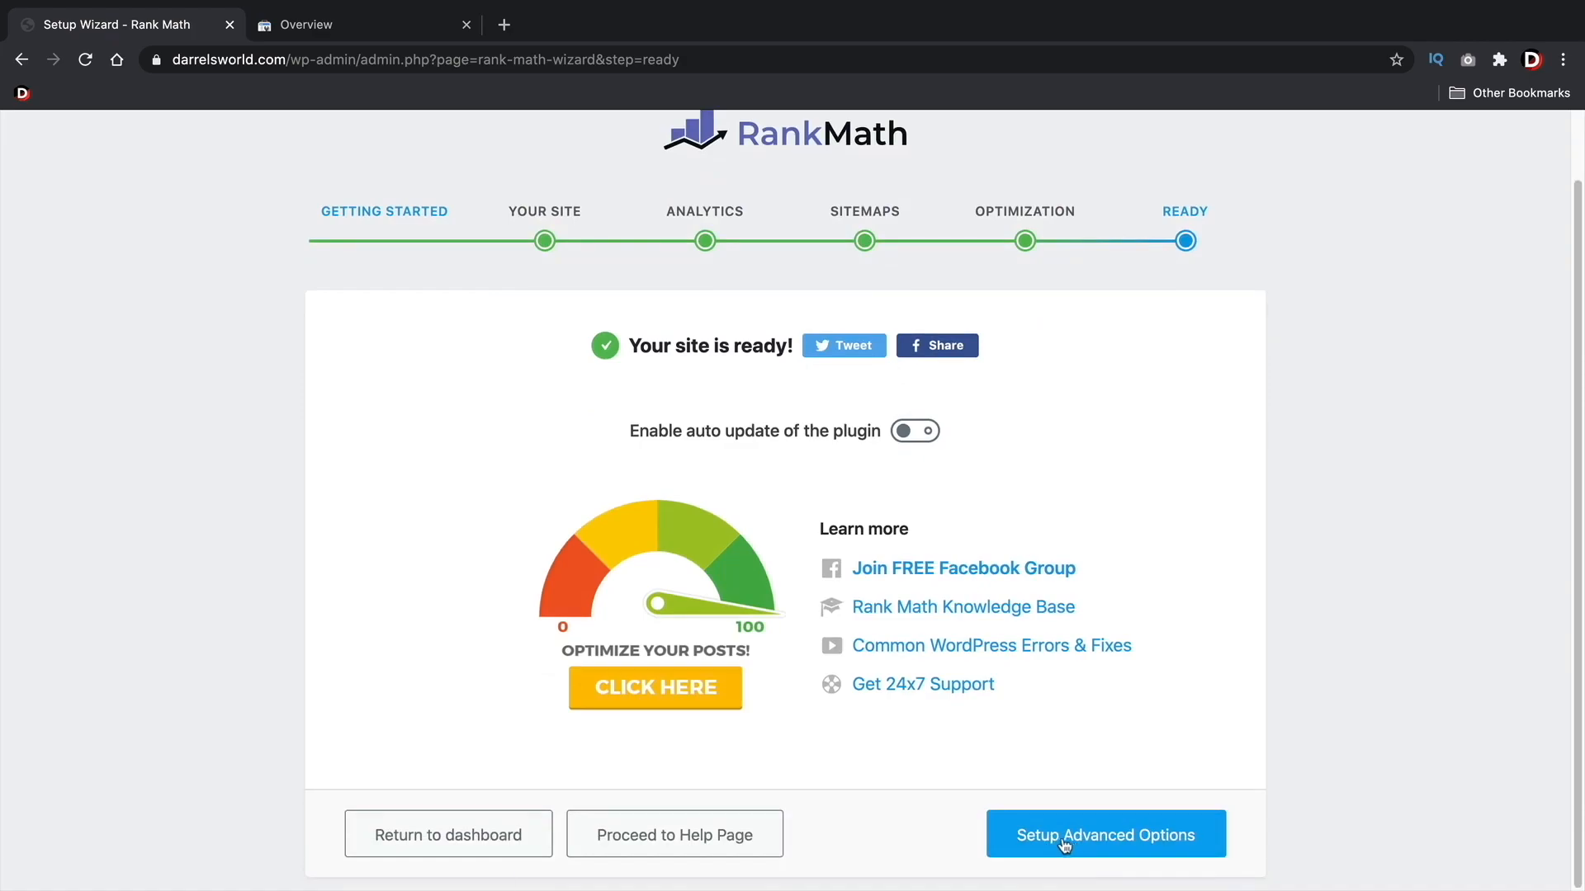
{"action": "left_click", "coordinate": [1093, 840]}
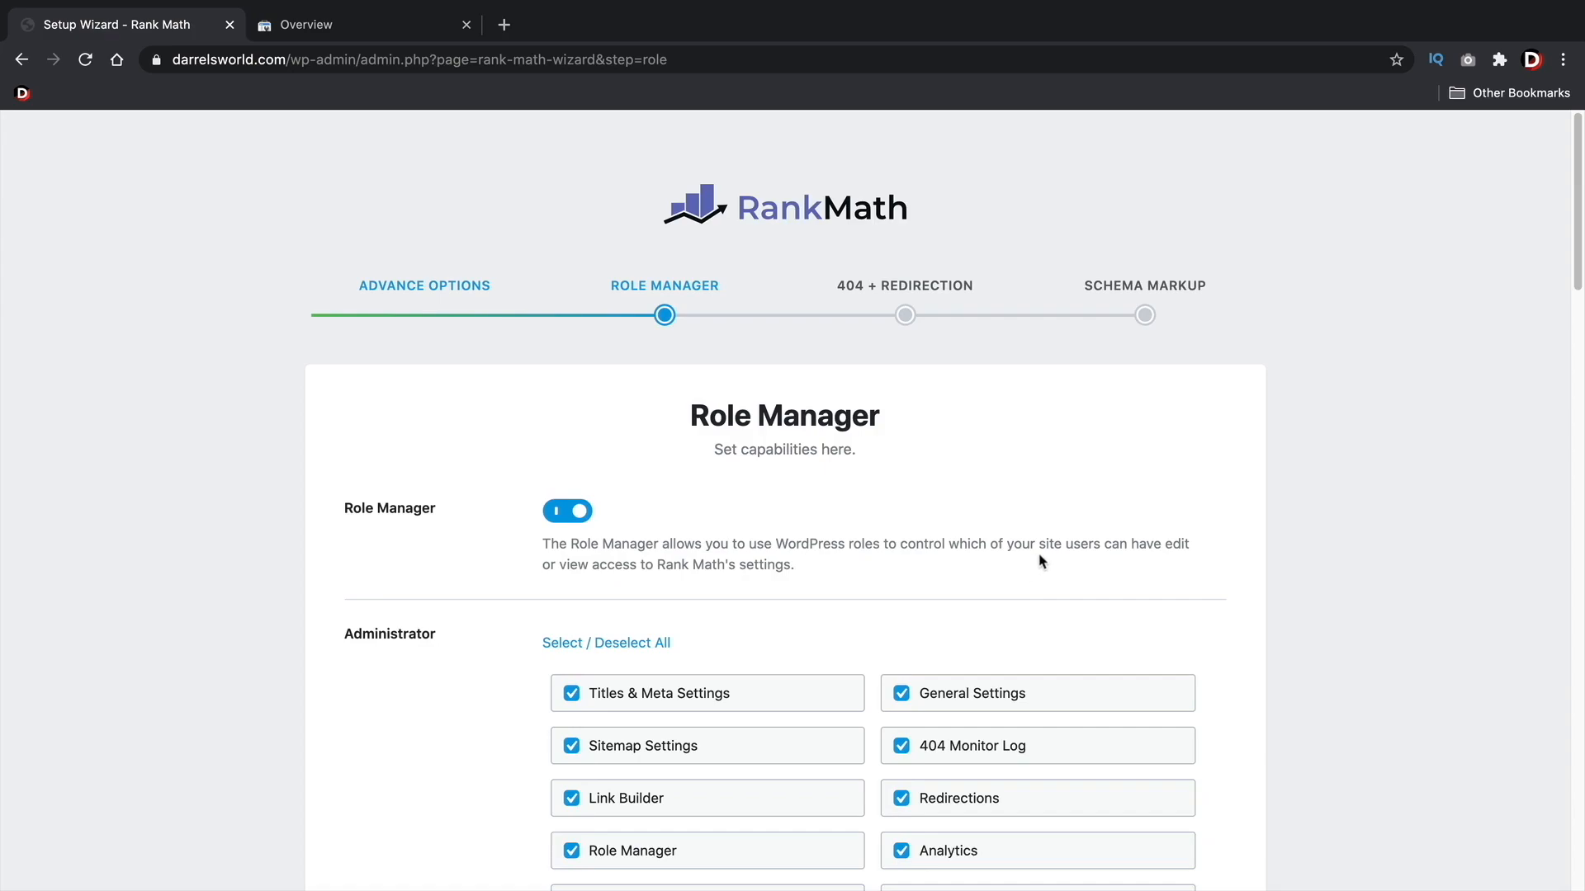
- Grant the Editor role the Titles & Meta Settings, General Settings, 404 Monitor Log, Redirections and Sitemap Settings capabilities
{"action": "scroll", "coordinate": [1033, 586], "scroll_direction": "down", "scroll_amount": 2}
{"action": "scroll", "coordinate": [1033, 586], "scroll_direction": "down", "scroll_amount": 4}
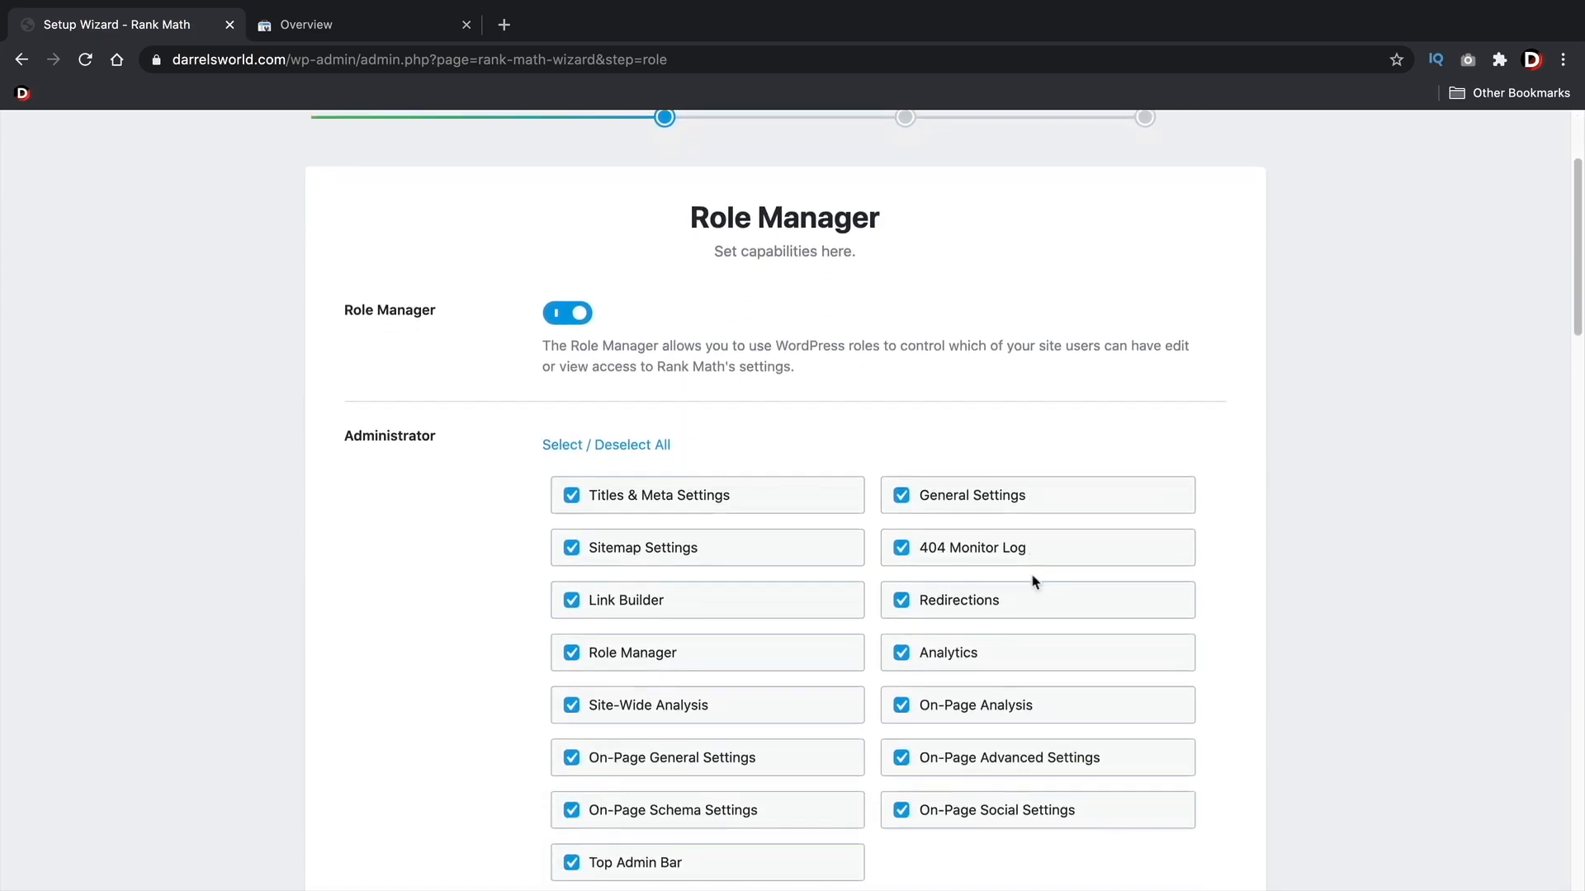
{"action": "scroll", "coordinate": [1033, 578], "scroll_direction": "down", "scroll_amount": 6}
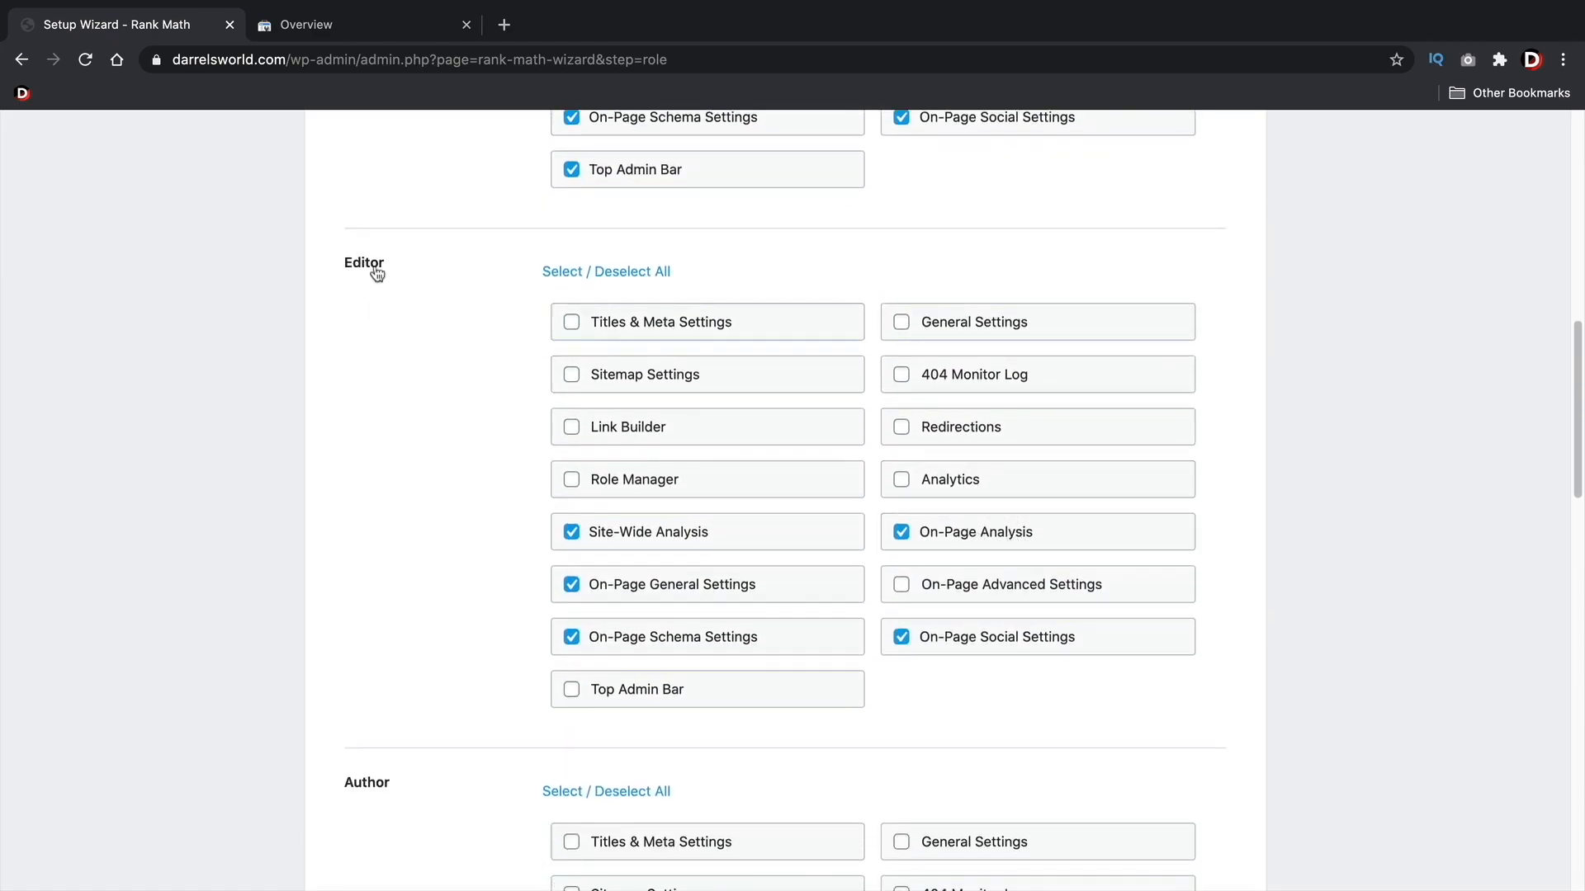
{"action": "left_click", "coordinate": [591, 321]}
{"action": "left_click", "coordinate": [928, 321]}
{"action": "left_click", "coordinate": [923, 374]}
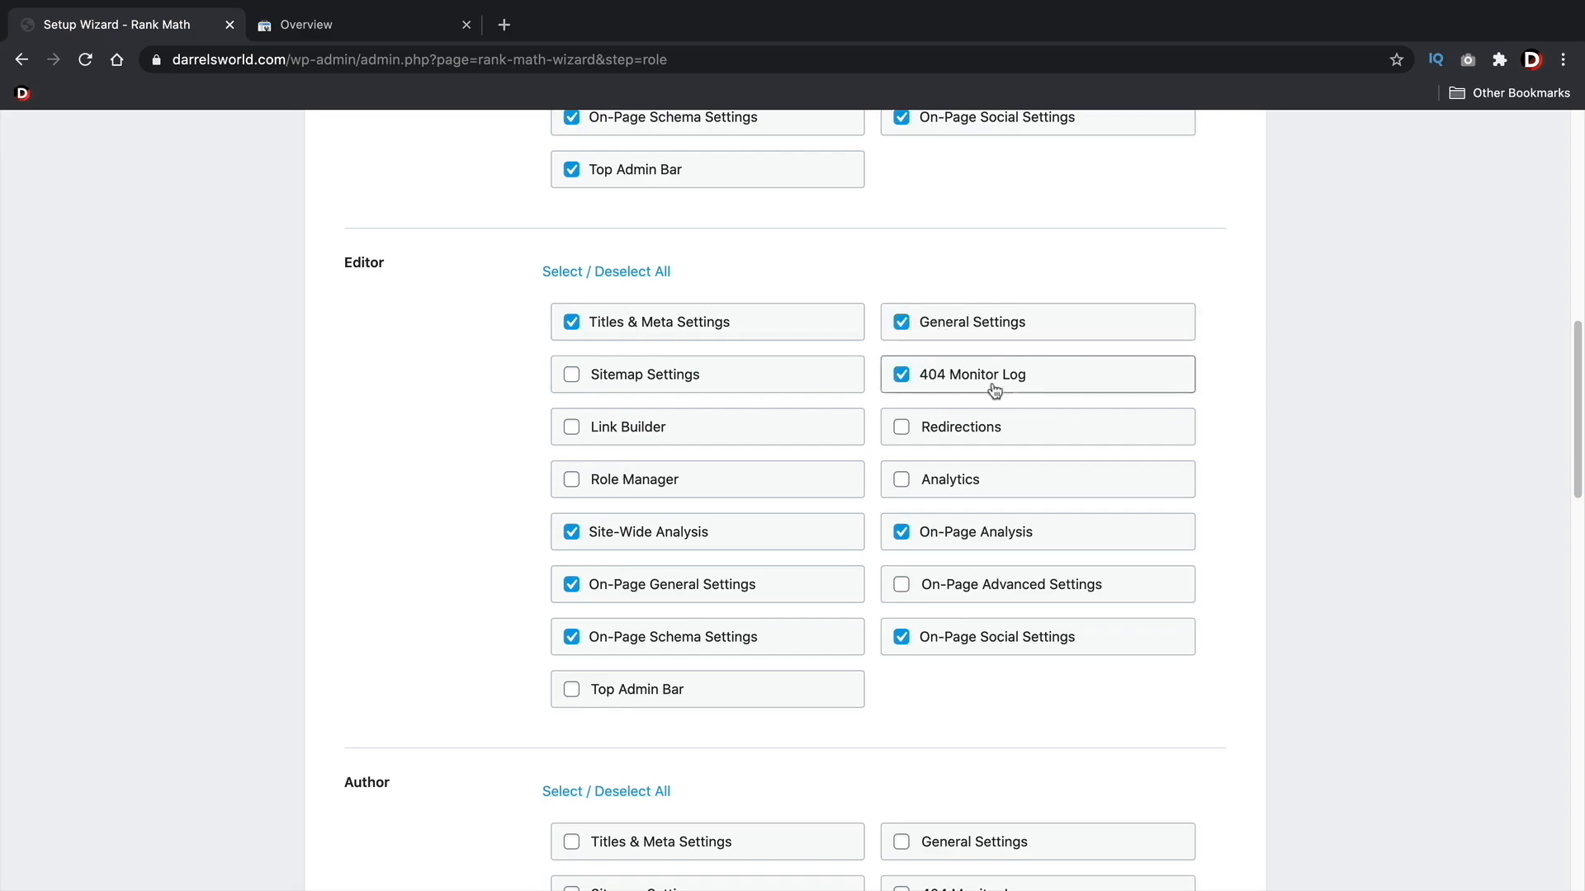
{"action": "left_click", "coordinate": [914, 440]}
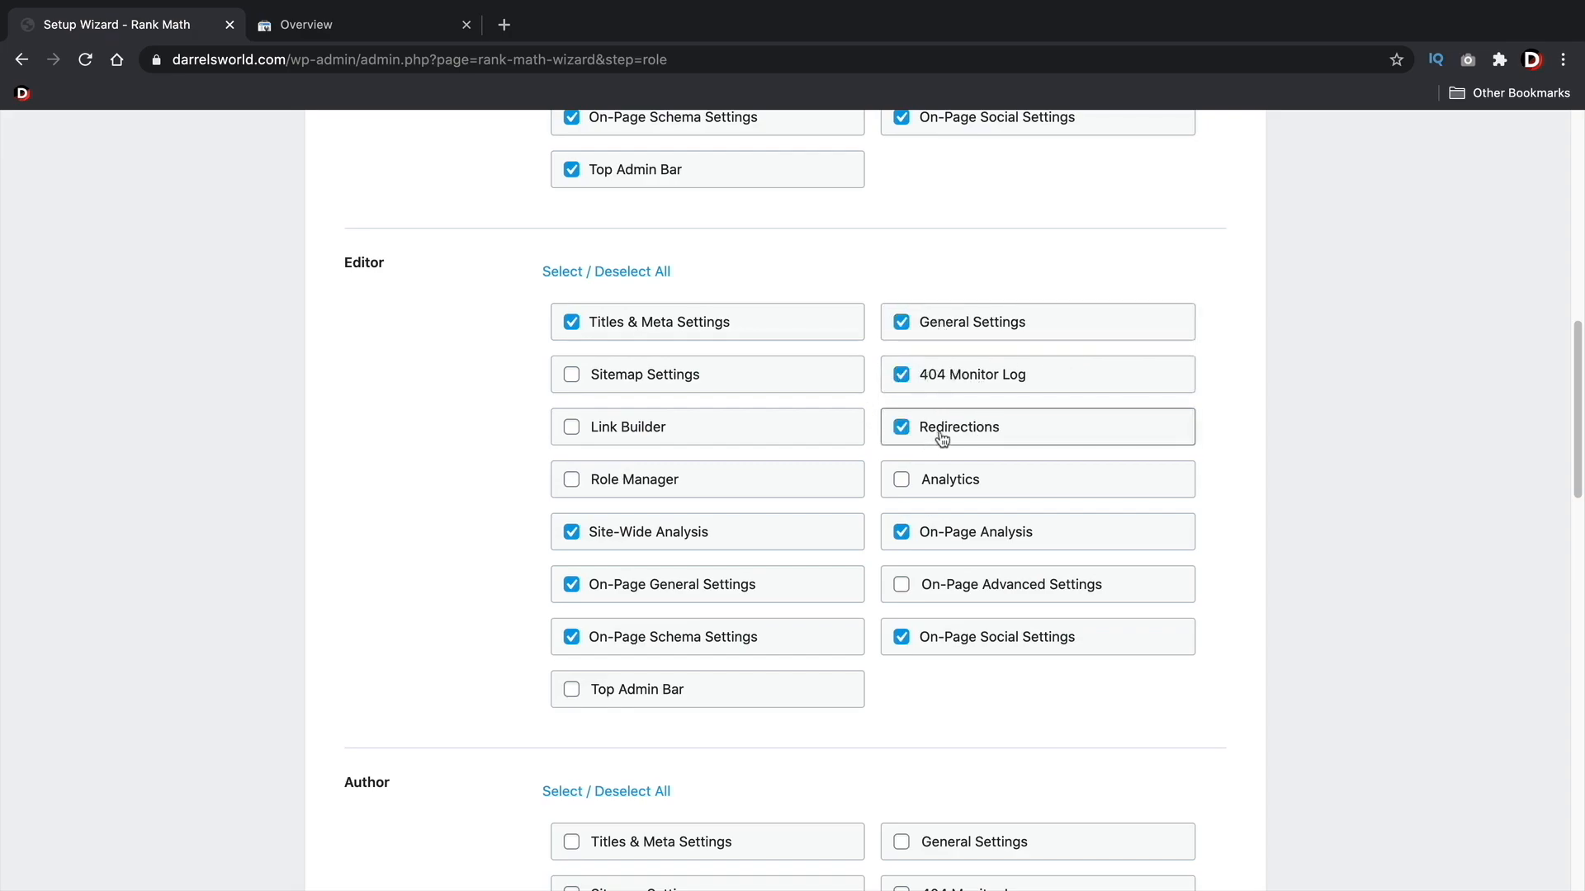
{"action": "left_click", "coordinate": [690, 389]}
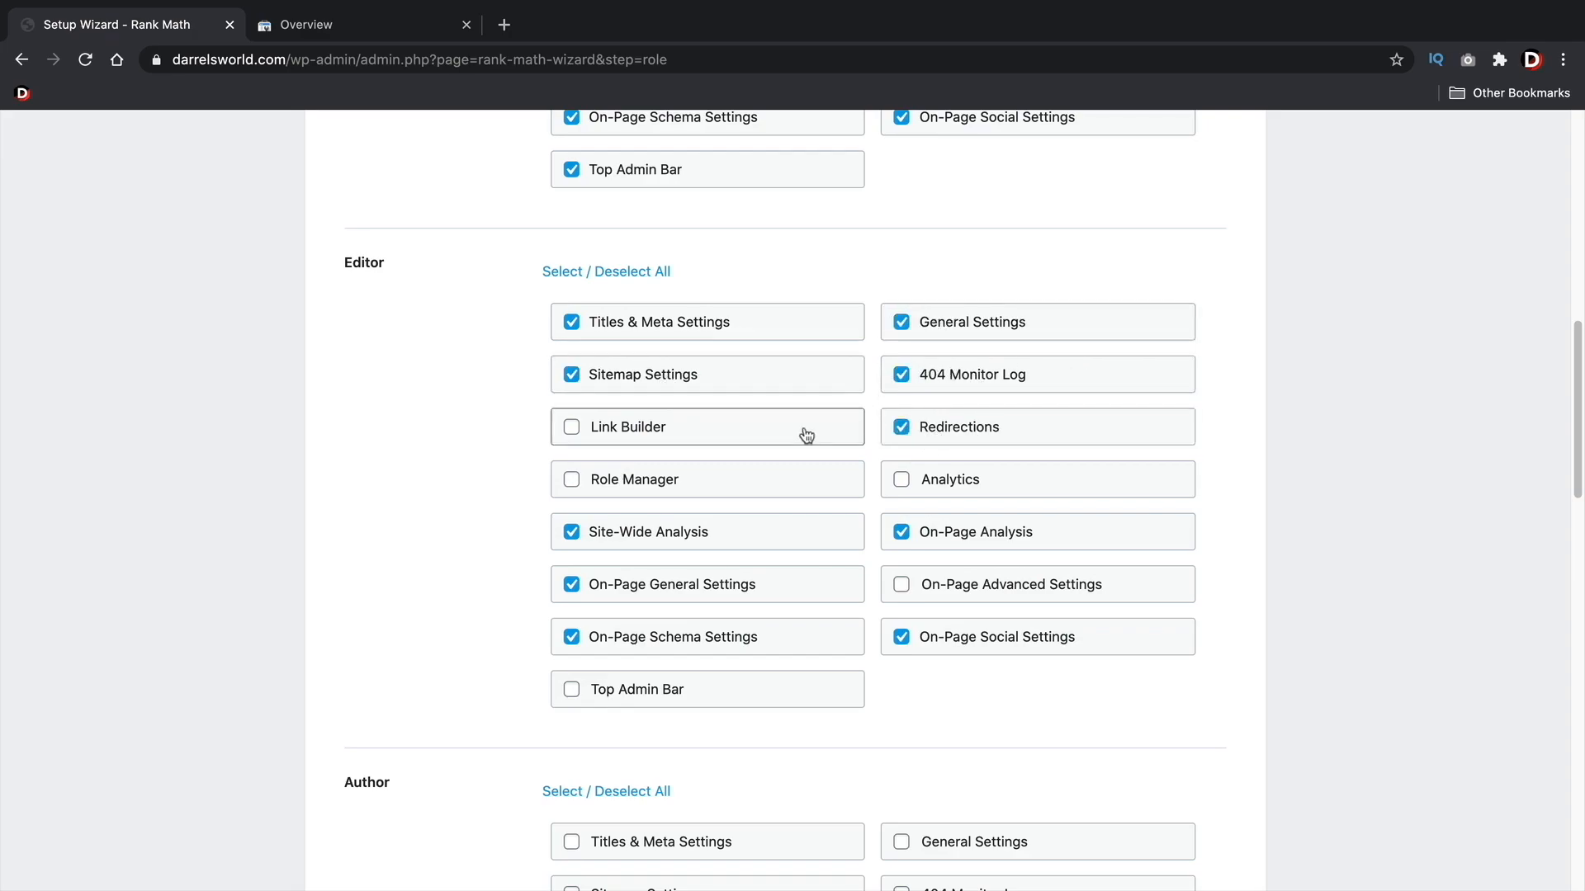
- Grant the Author role the On-Page Advanced Settings capability and save the role manager settings
{"action": "scroll", "coordinate": [806, 433], "scroll_direction": "down", "scroll_amount": 5}
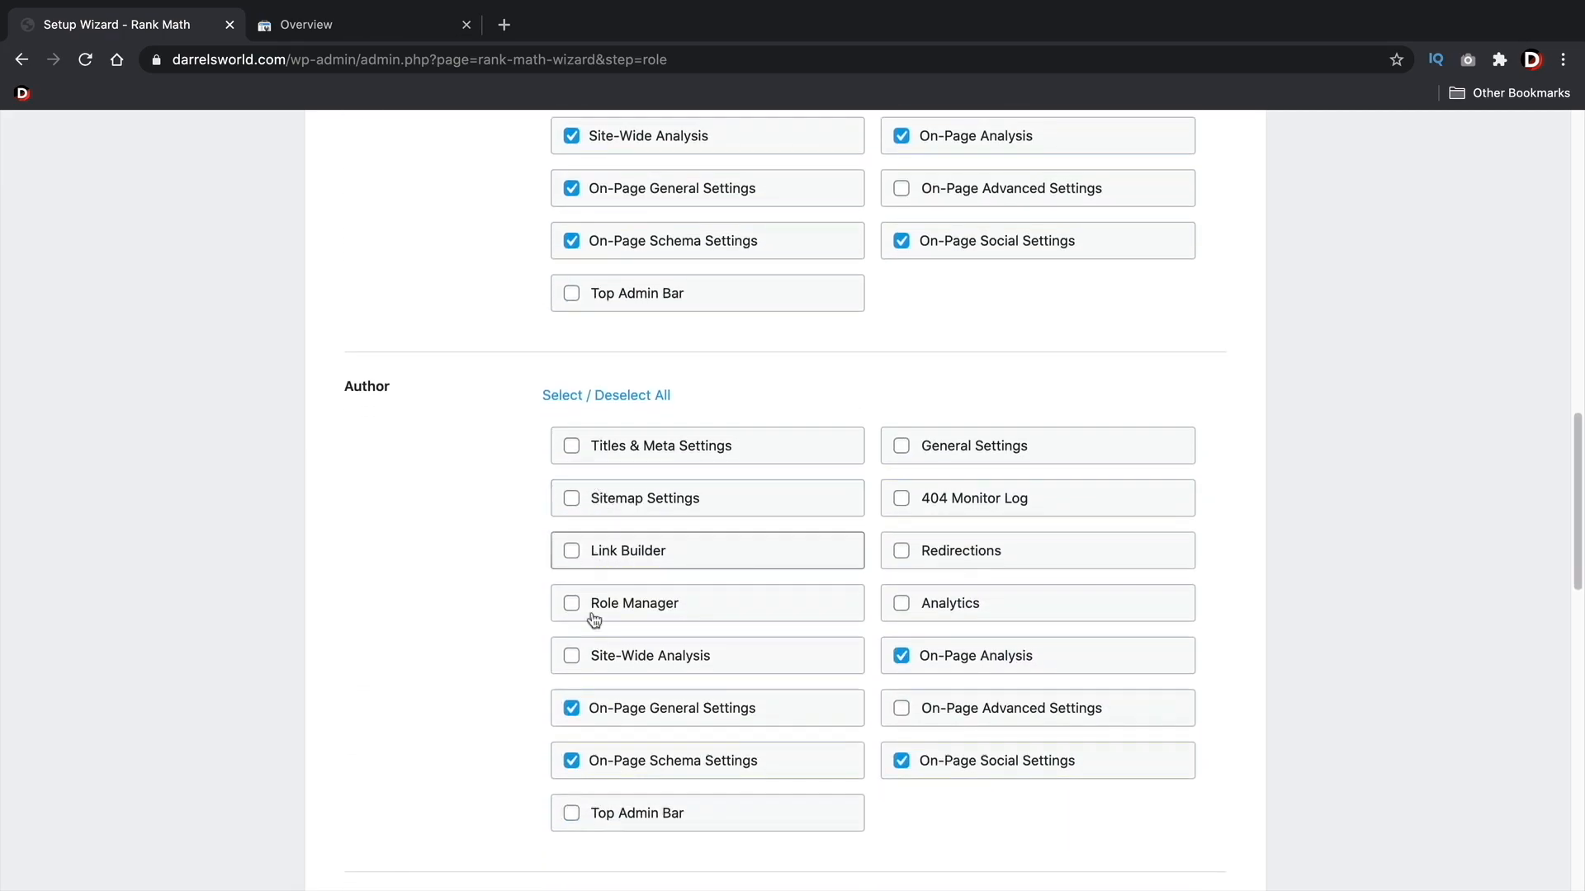
{"action": "scroll", "coordinate": [770, 609], "scroll_direction": "down", "scroll_amount": 10}
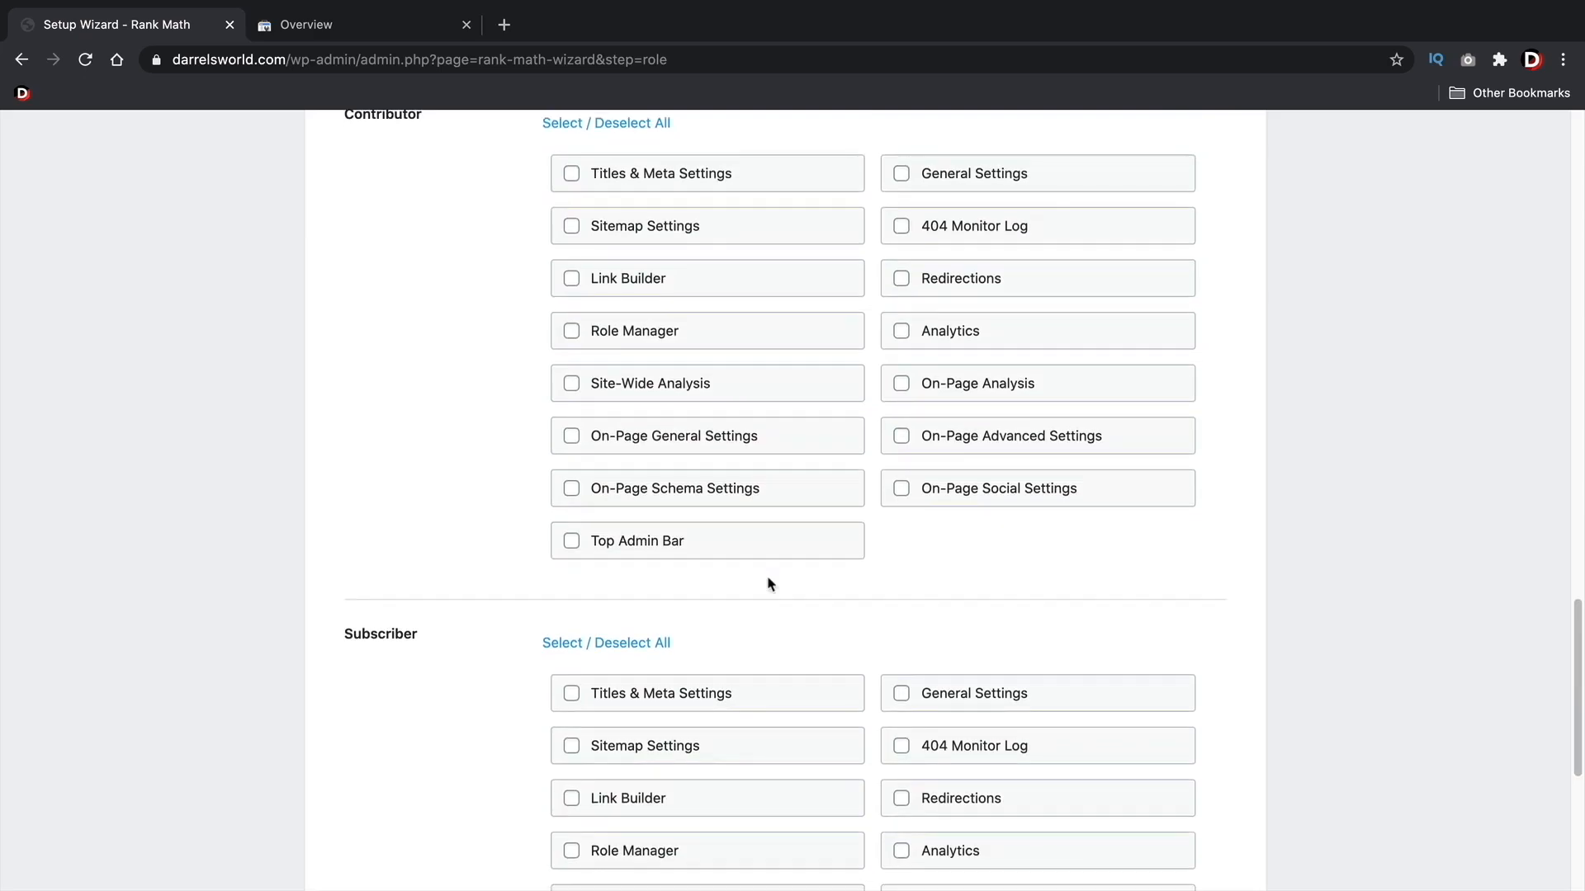
{"action": "scroll", "coordinate": [770, 585], "scroll_direction": "down", "scroll_amount": 5}
{"action": "scroll", "coordinate": [770, 584], "scroll_direction": "up", "scroll_amount": 8}
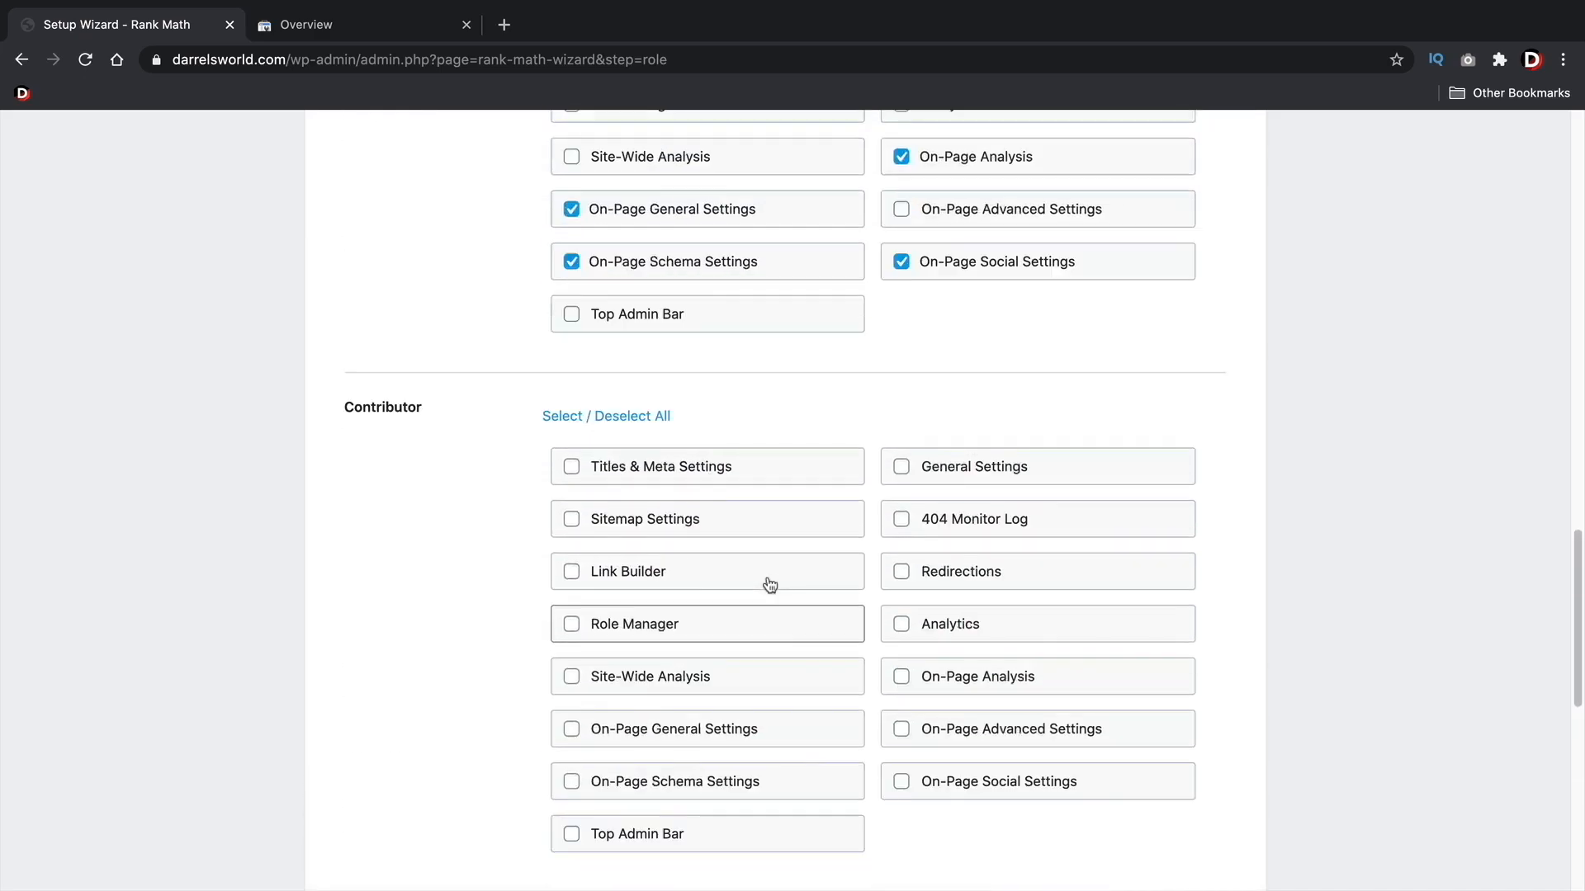
{"action": "scroll", "coordinate": [770, 584], "scroll_direction": "up", "scroll_amount": 6}
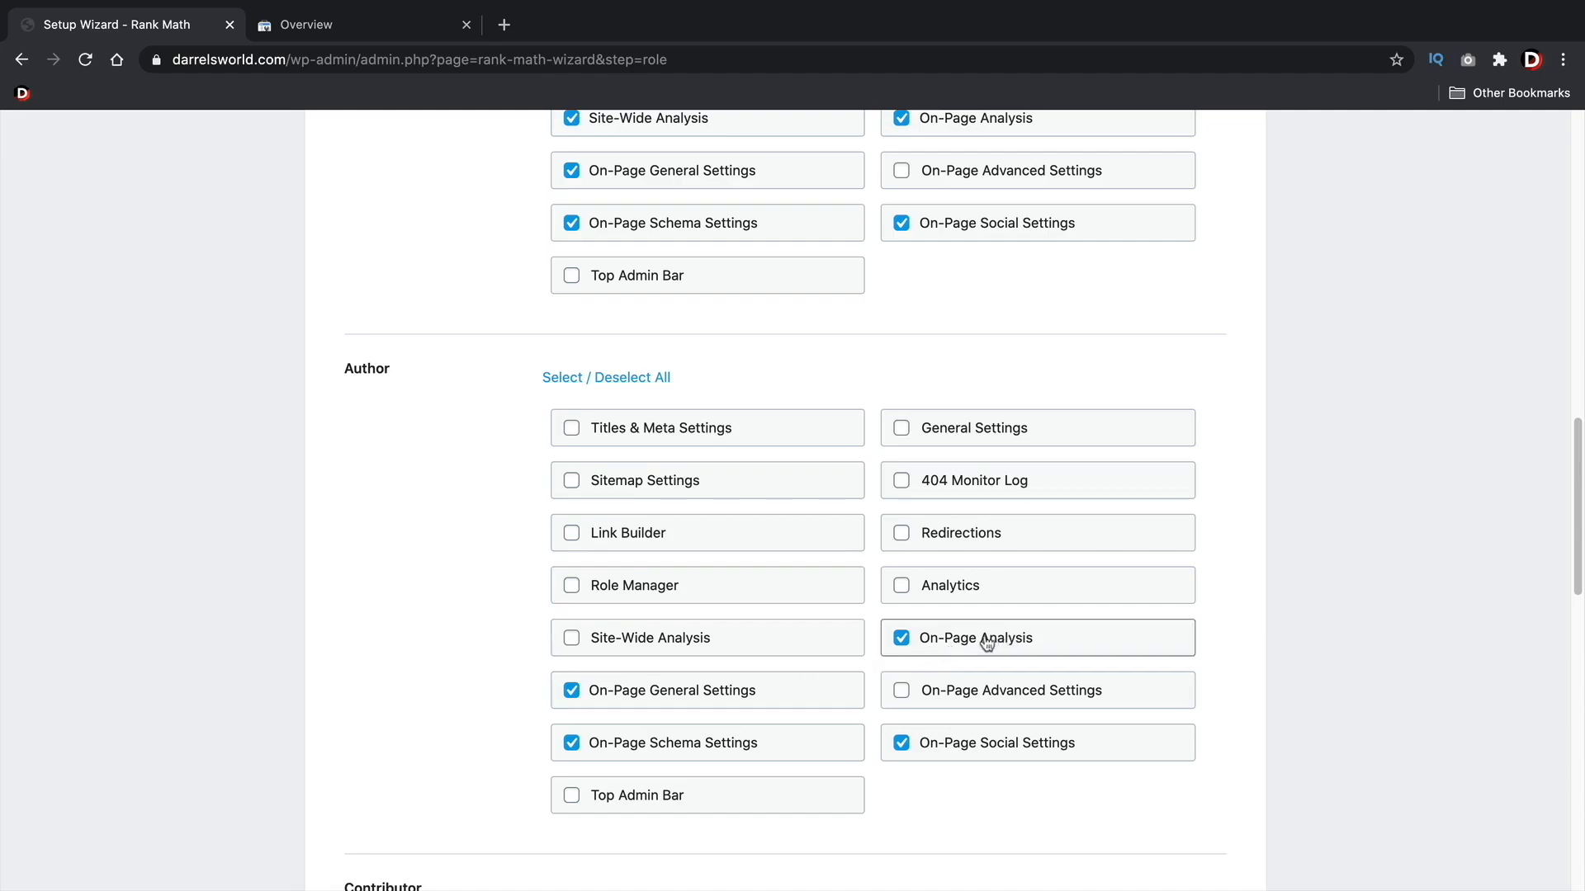
{"action": "left_click", "coordinate": [965, 701]}
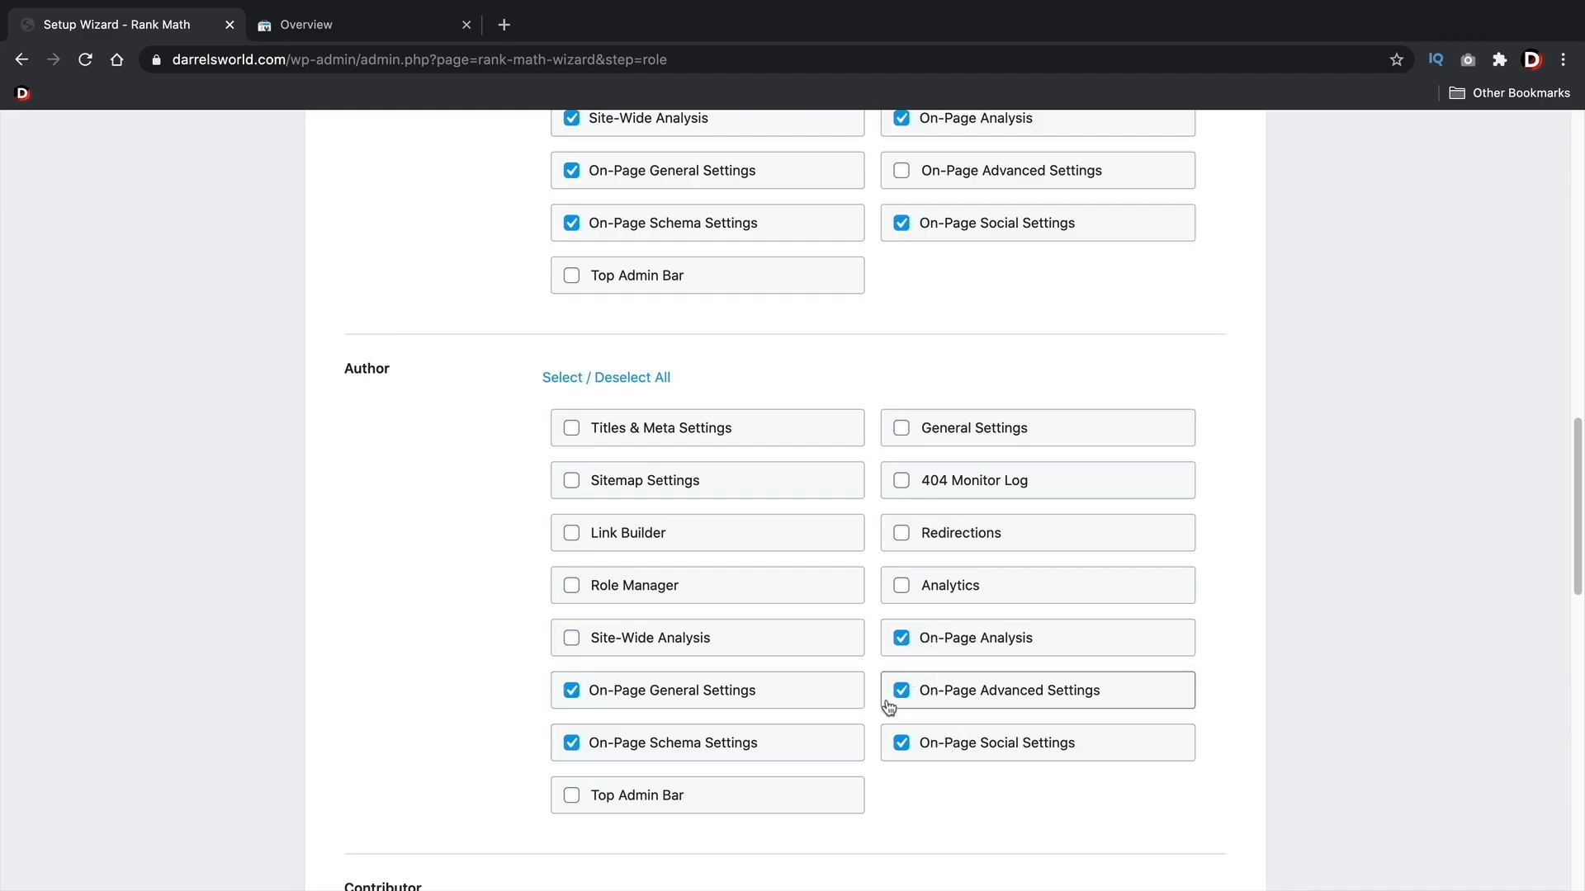
{"action": "scroll", "coordinate": [946, 661], "scroll_direction": "down", "scroll_amount": 9}
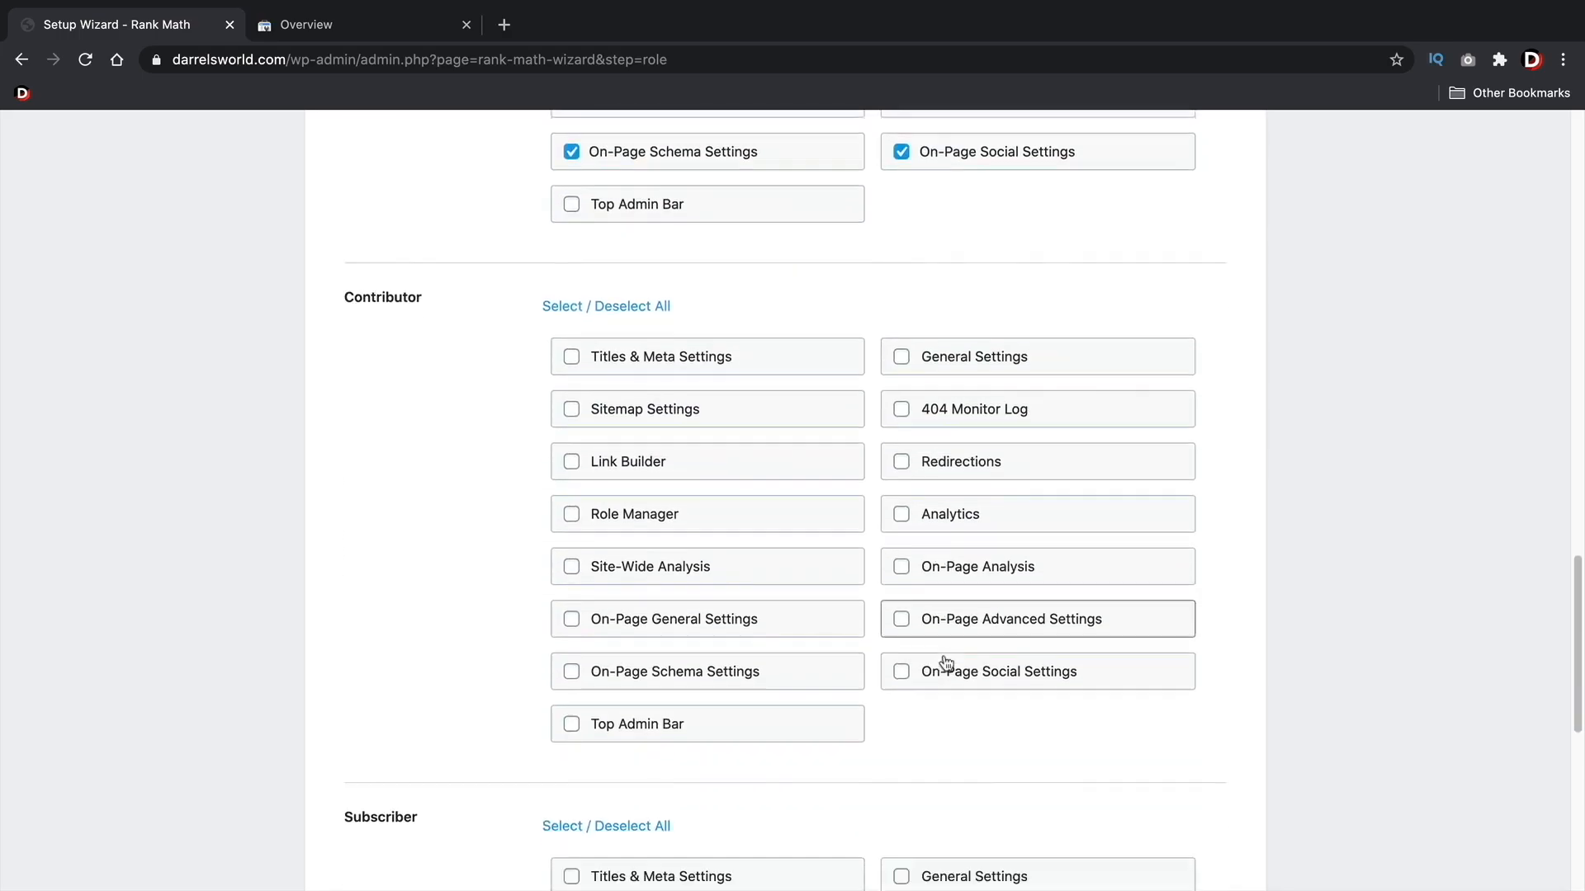
{"action": "scroll", "coordinate": [577, 700], "scroll_direction": "down", "scroll_amount": 6}
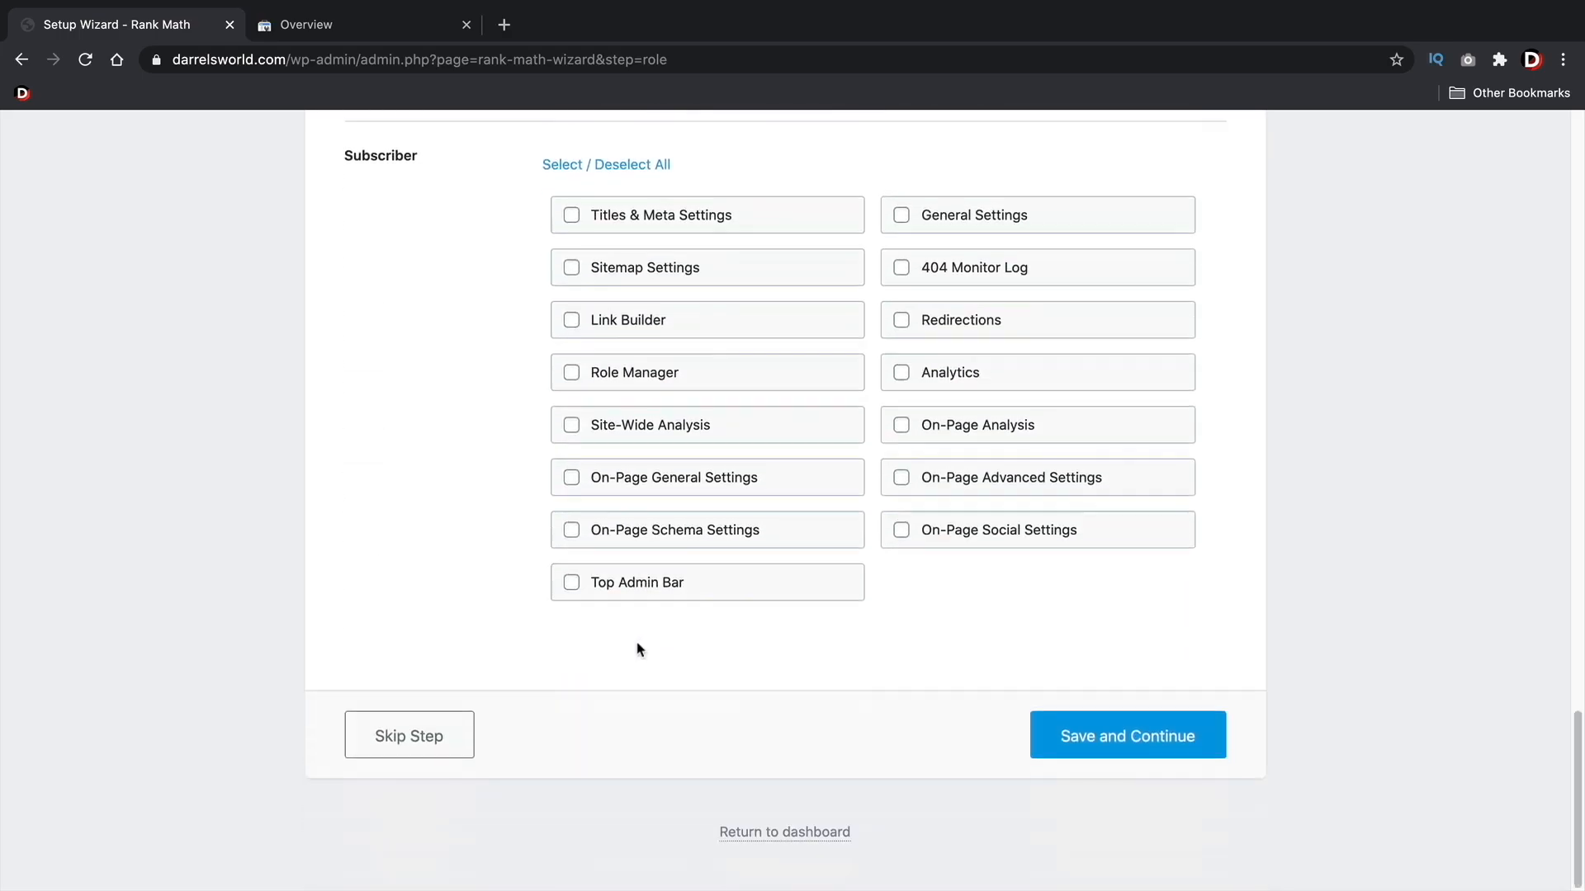
{"action": "left_click", "coordinate": [1098, 740]}
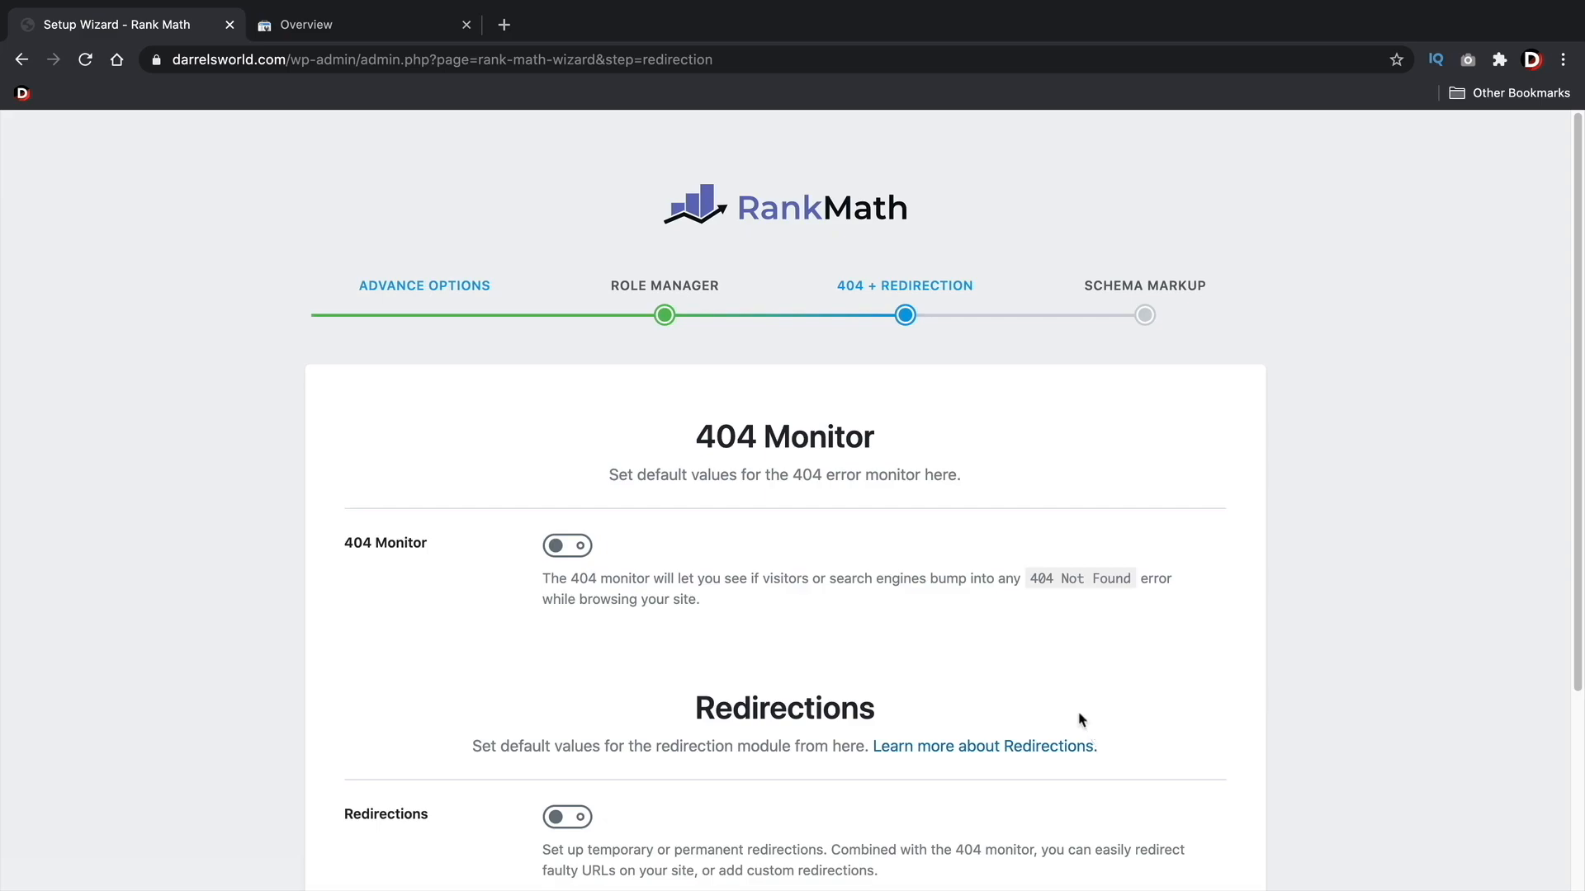
- Enable the 404 Monitor and Redirections modules and save these settings
{"action": "left_click", "coordinate": [558, 549]}
{"action": "left_click_drag", "start_coordinate": [1006, 577], "coordinate": [1148, 584]}
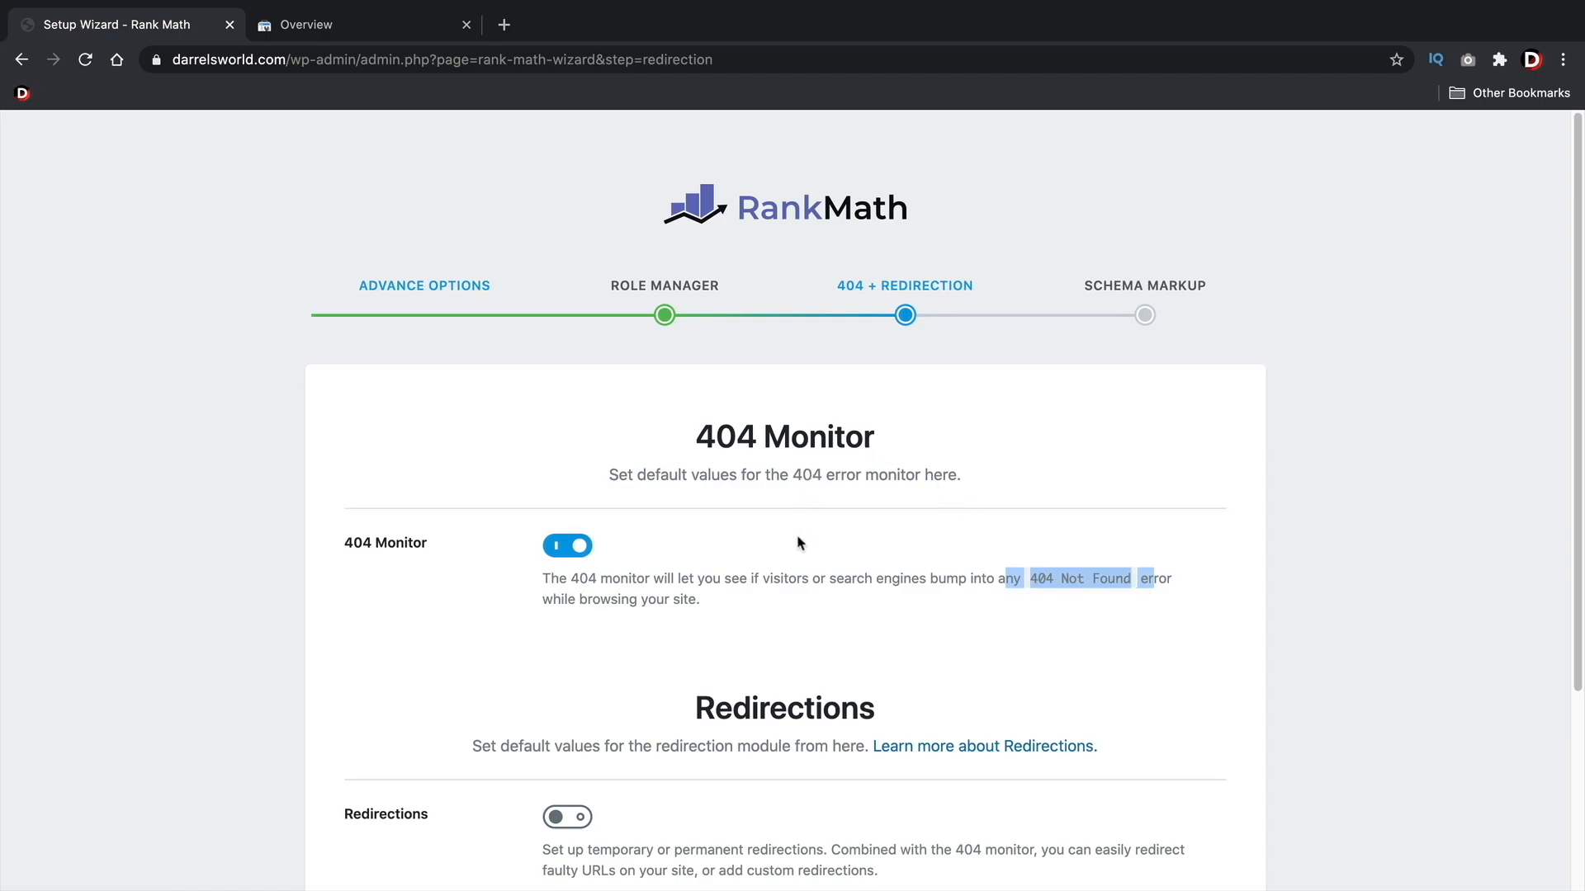
{"action": "scroll", "coordinate": [874, 528], "scroll_direction": "down", "scroll_amount": 1}
{"action": "scroll", "coordinate": [875, 528], "scroll_direction": "down", "scroll_amount": 2}
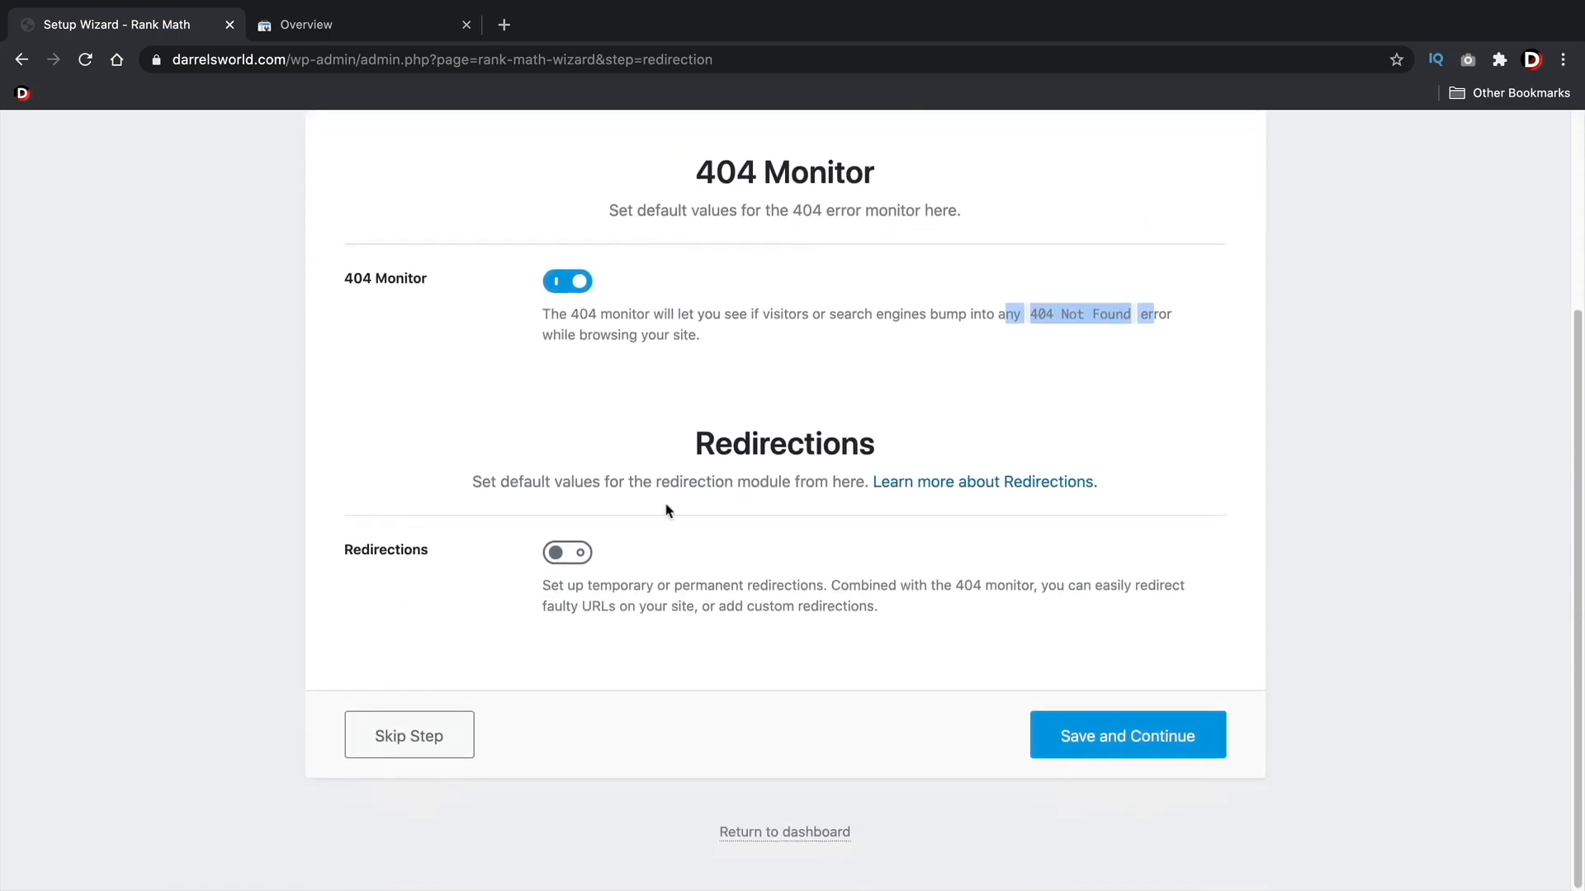
{"action": "left_click", "coordinate": [577, 557]}
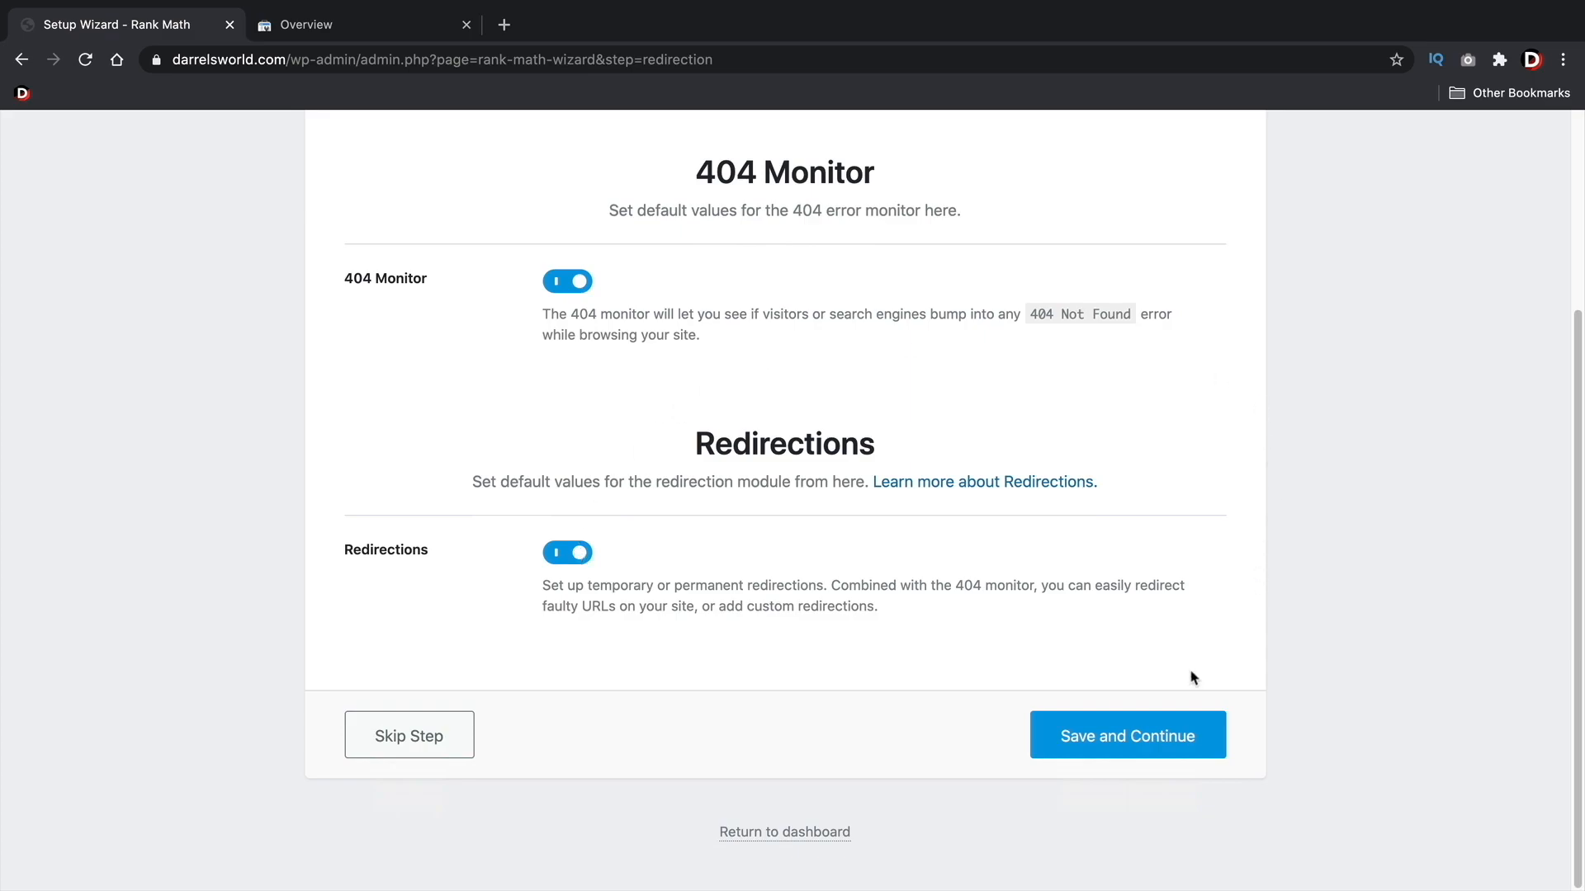
{"action": "left_click", "coordinate": [1120, 740]}
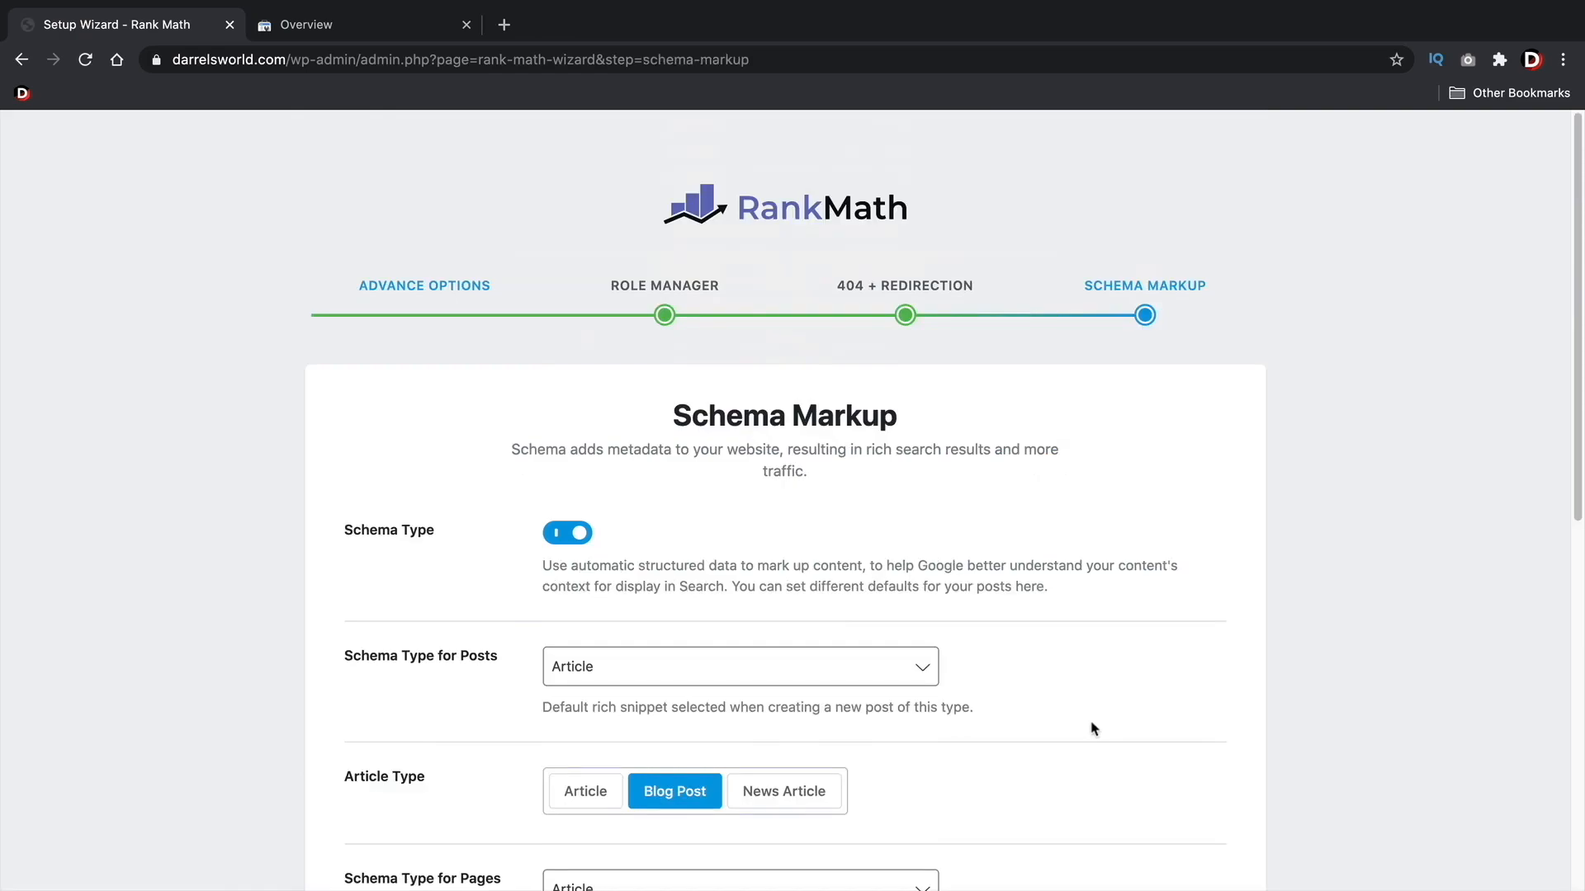
- Examine the featured snippet's product list in the Google results for "best vitamins for men" as a schema markup example
{"action": "scroll", "coordinate": [1079, 718], "scroll_direction": "down", "scroll_amount": 3}
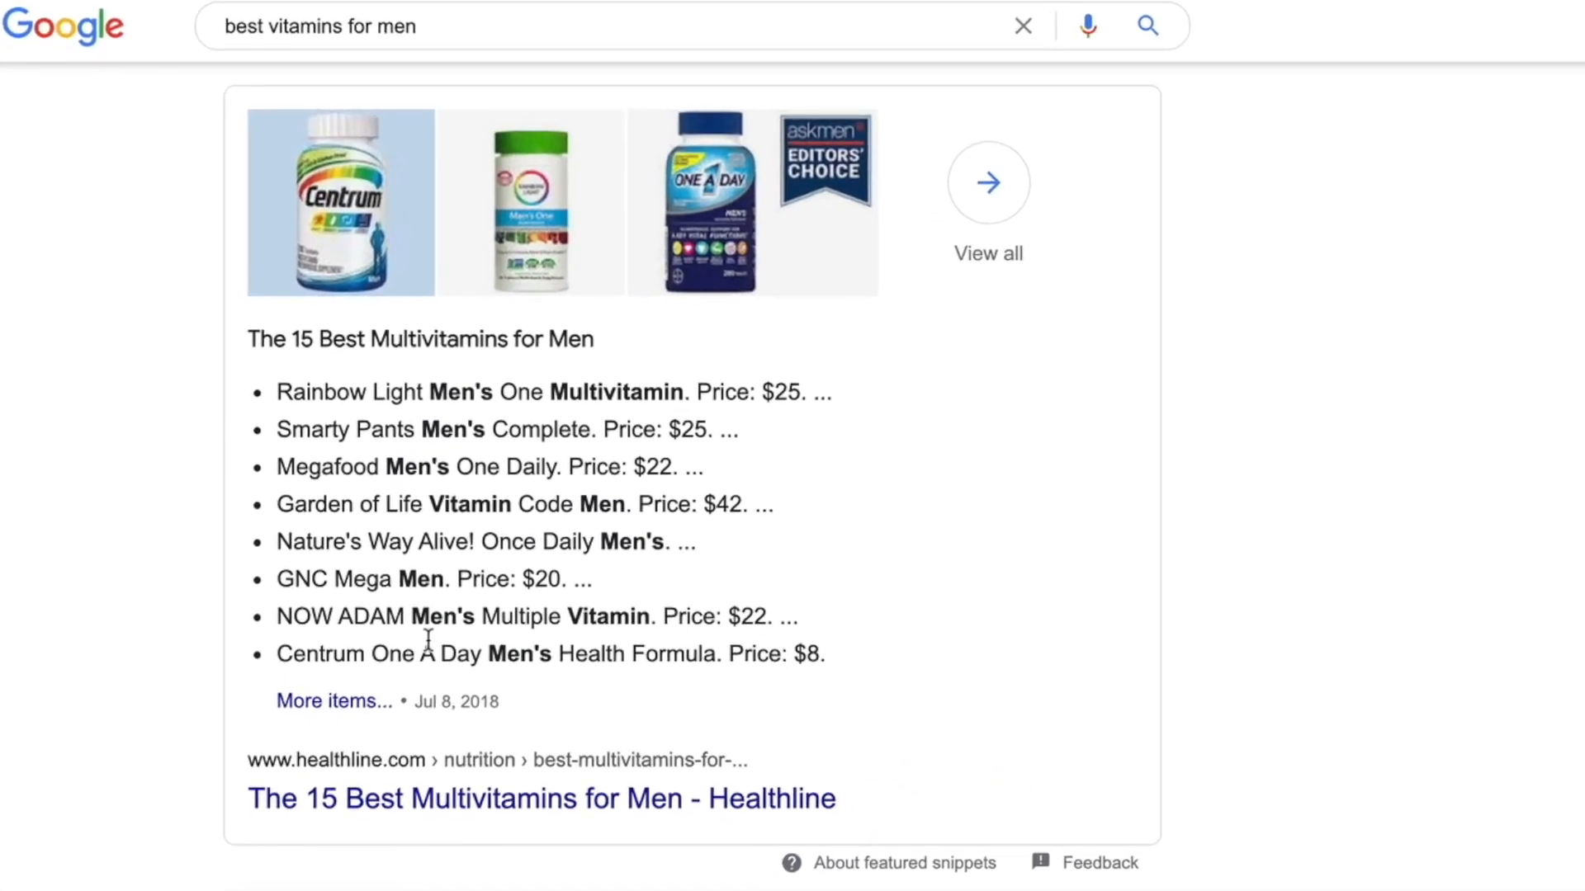
{"action": "double_click", "coordinate": [477, 401]}
{"action": "left_click_drag", "start_coordinate": [417, 26], "coordinate": [246, 26]}
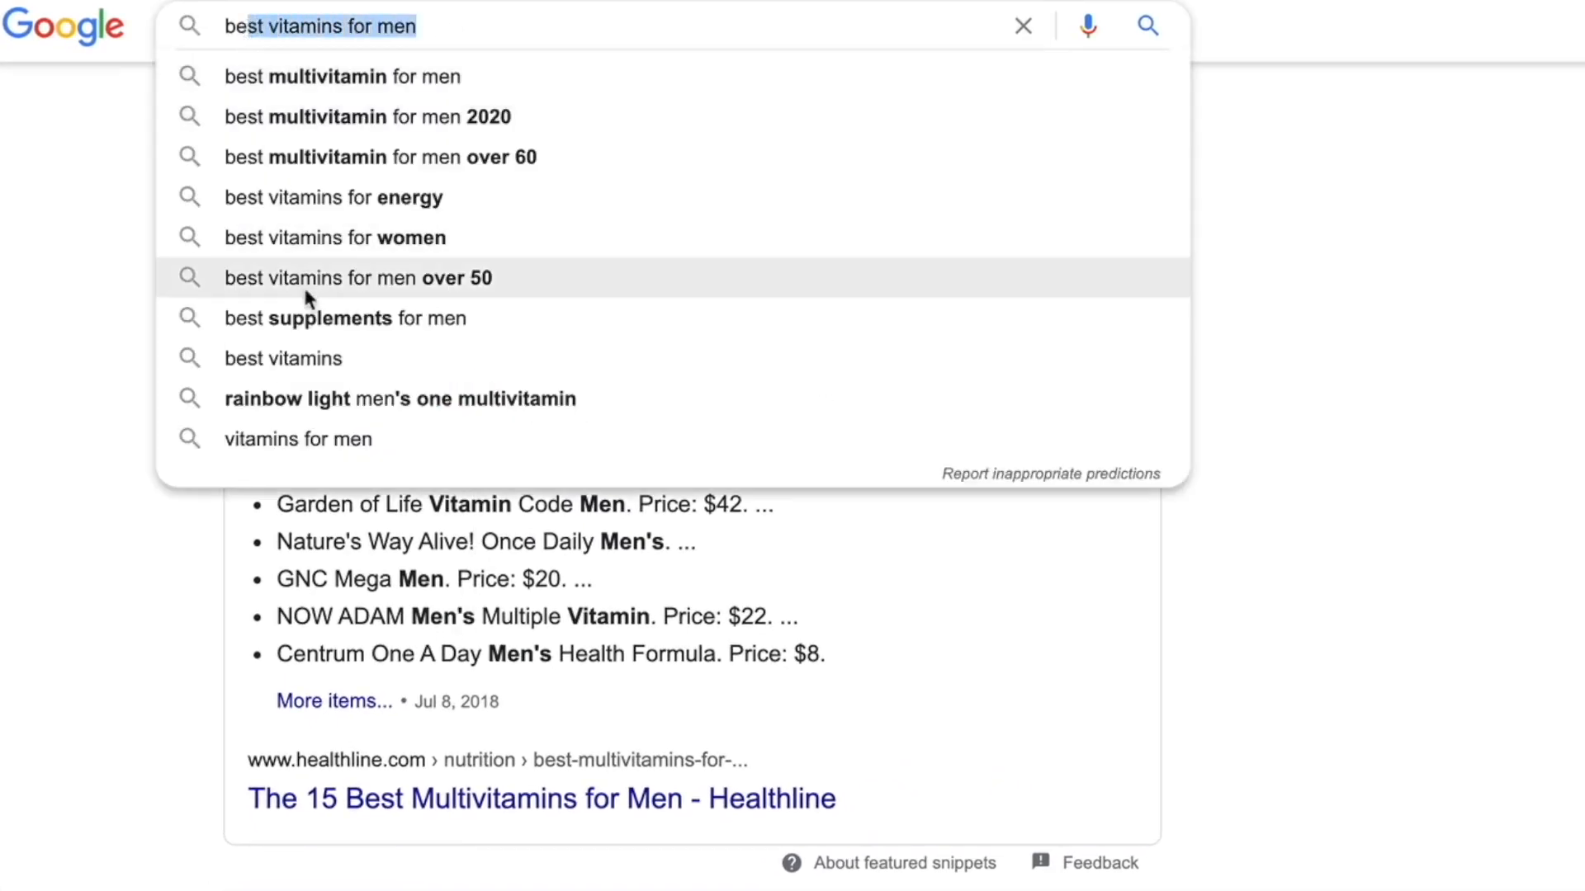
{"action": "left_click", "coordinate": [165, 528]}
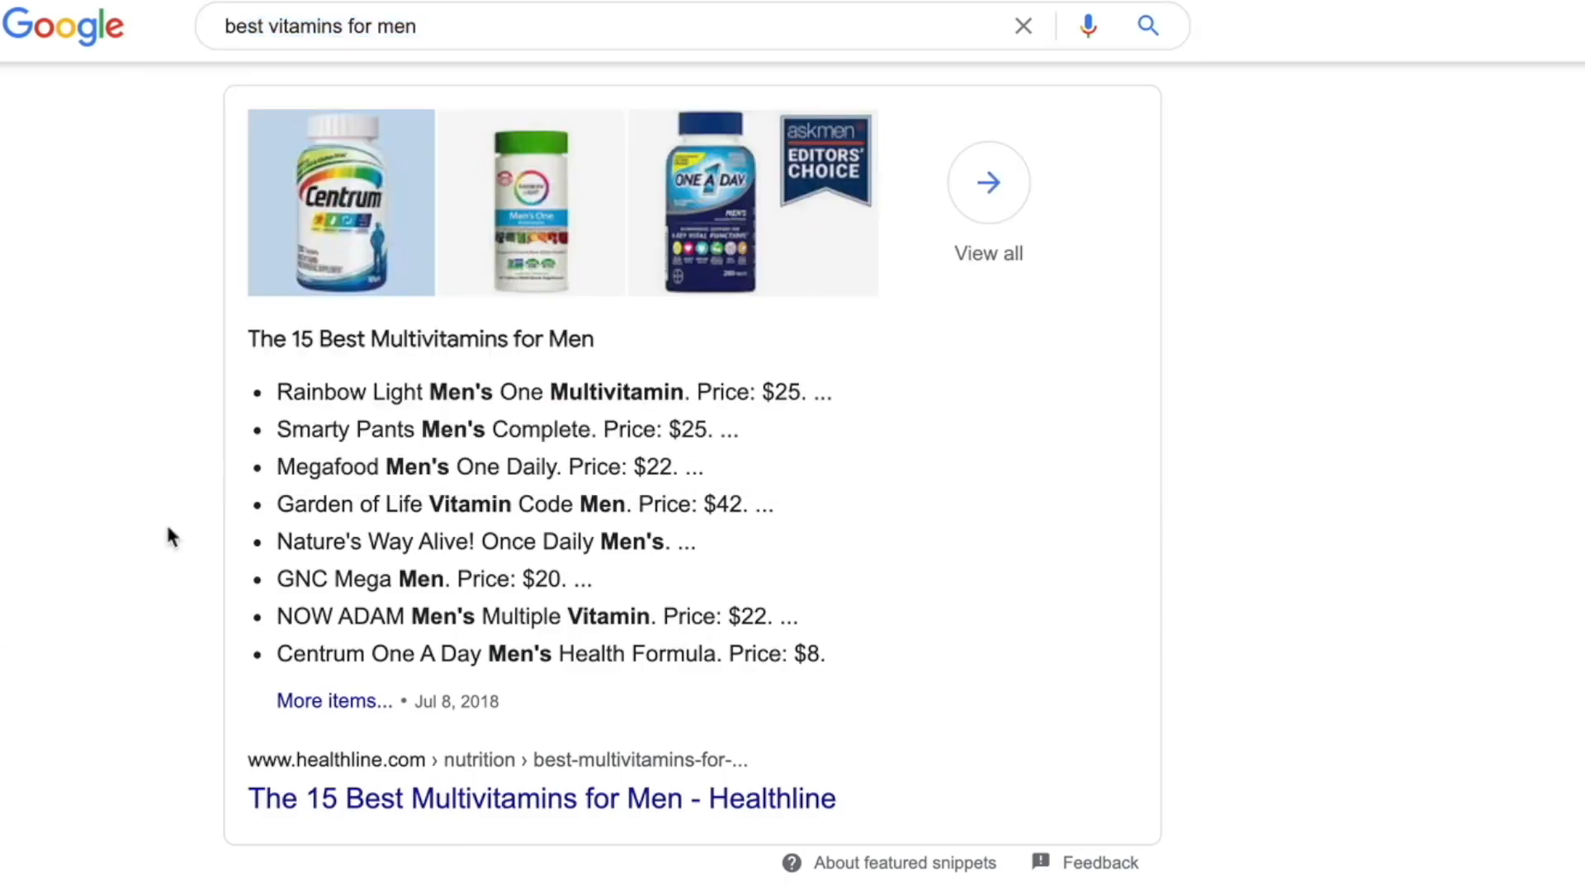
{"action": "triple_click", "coordinate": [413, 402]}
{"action": "triple_click", "coordinate": [407, 431]}
{"action": "triple_click", "coordinate": [411, 464]}
{"action": "left_click", "coordinate": [405, 502]}
{"action": "double_click", "coordinate": [405, 502]}
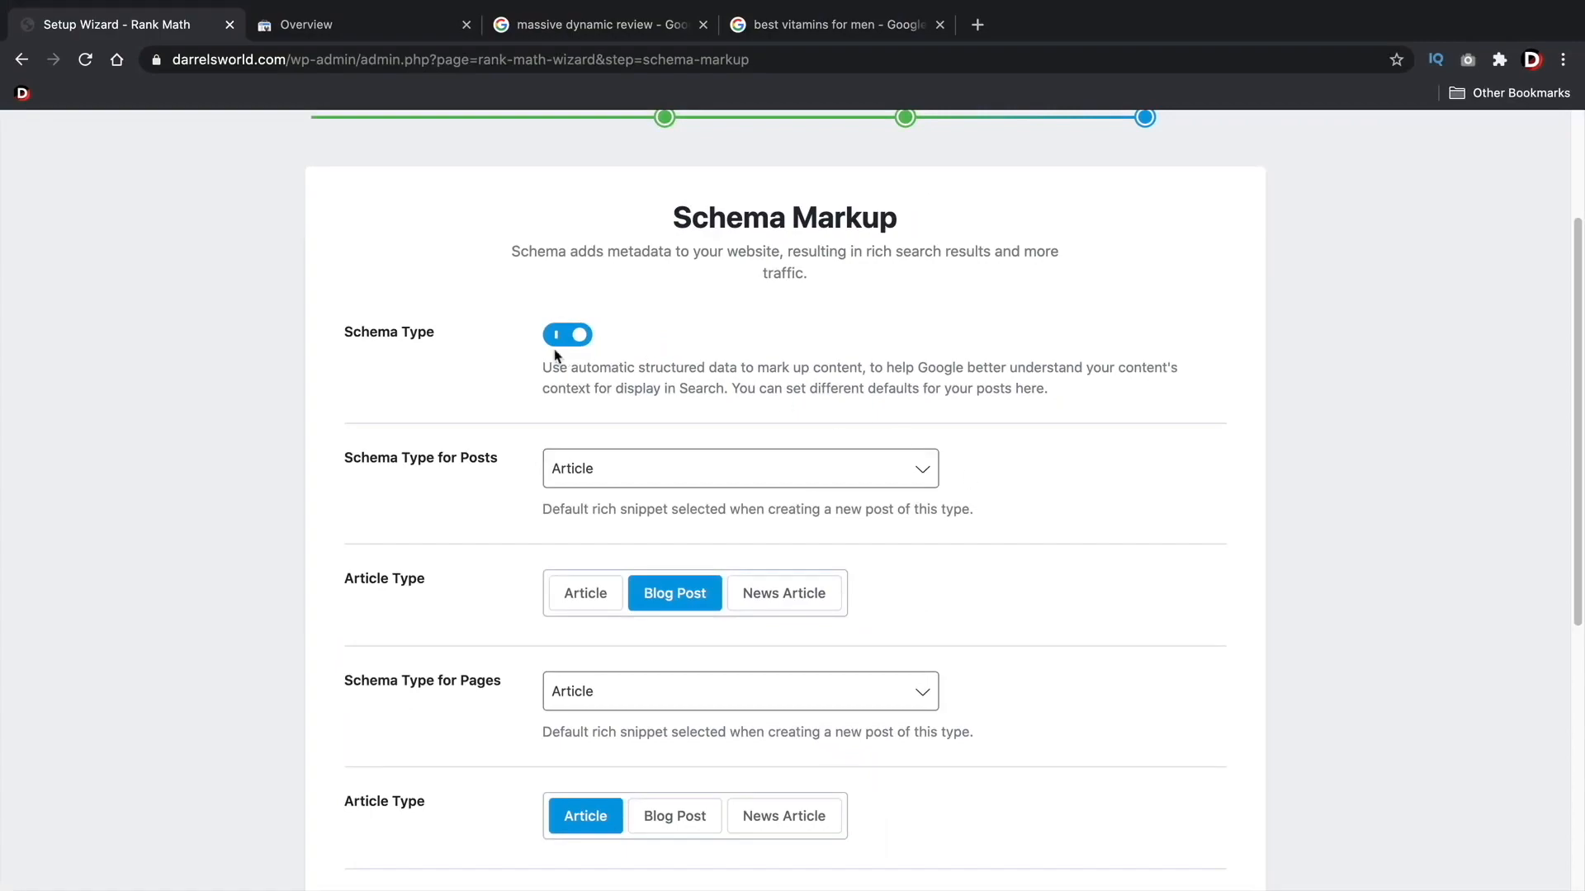
- Choose Article as the default schema type for both Posts and Pages in the Schema Markup settings
{"action": "scroll", "coordinate": [405, 394], "scroll_direction": "down", "scroll_amount": 2}
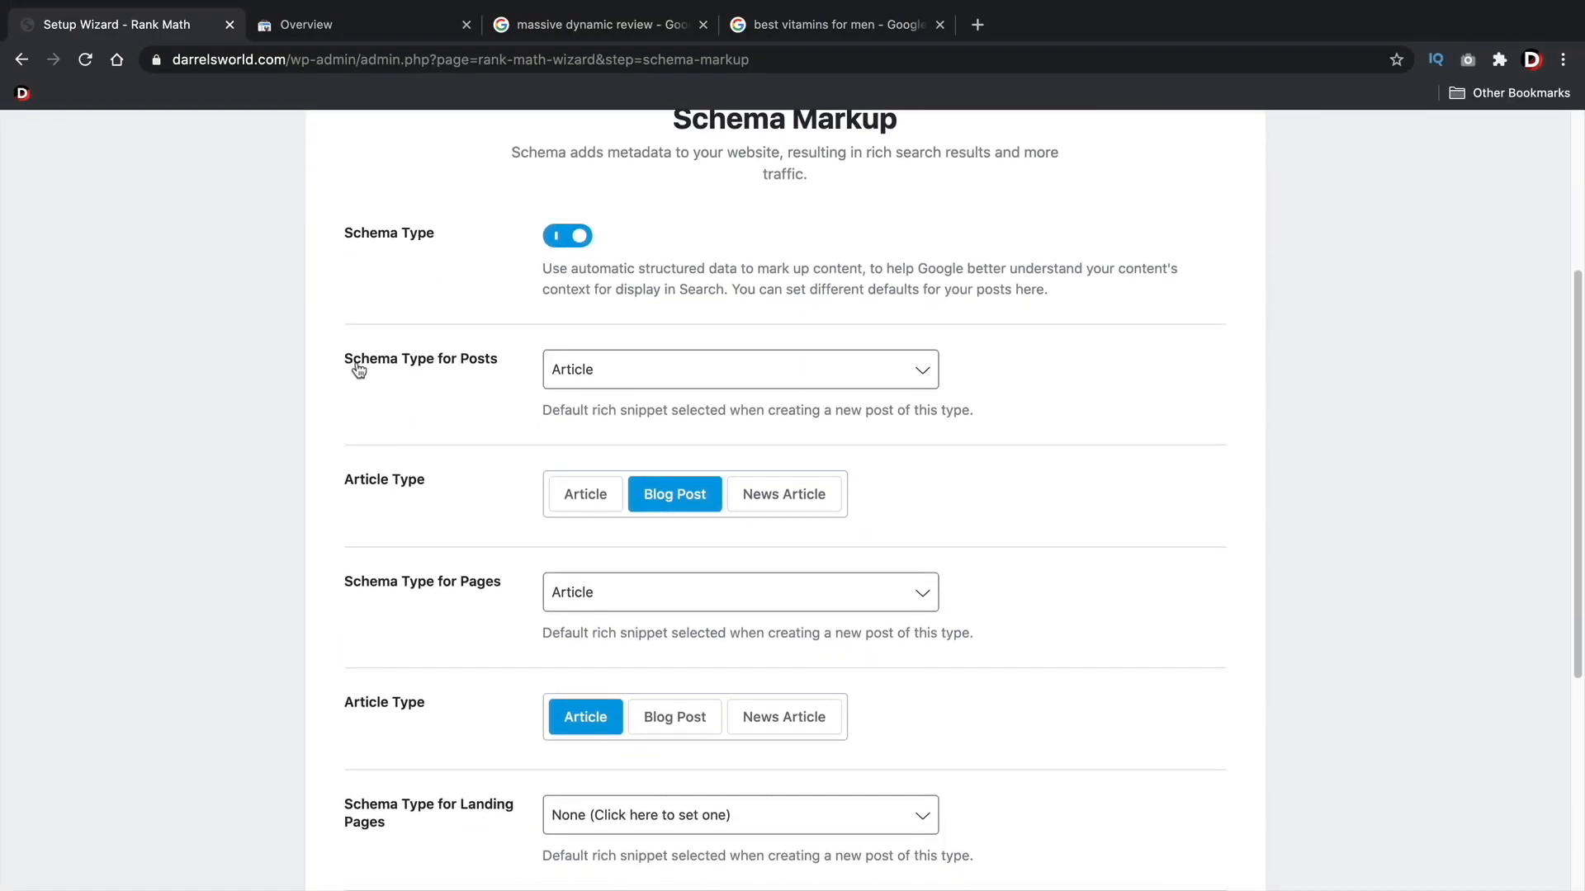
{"action": "left_click", "coordinate": [587, 376]}
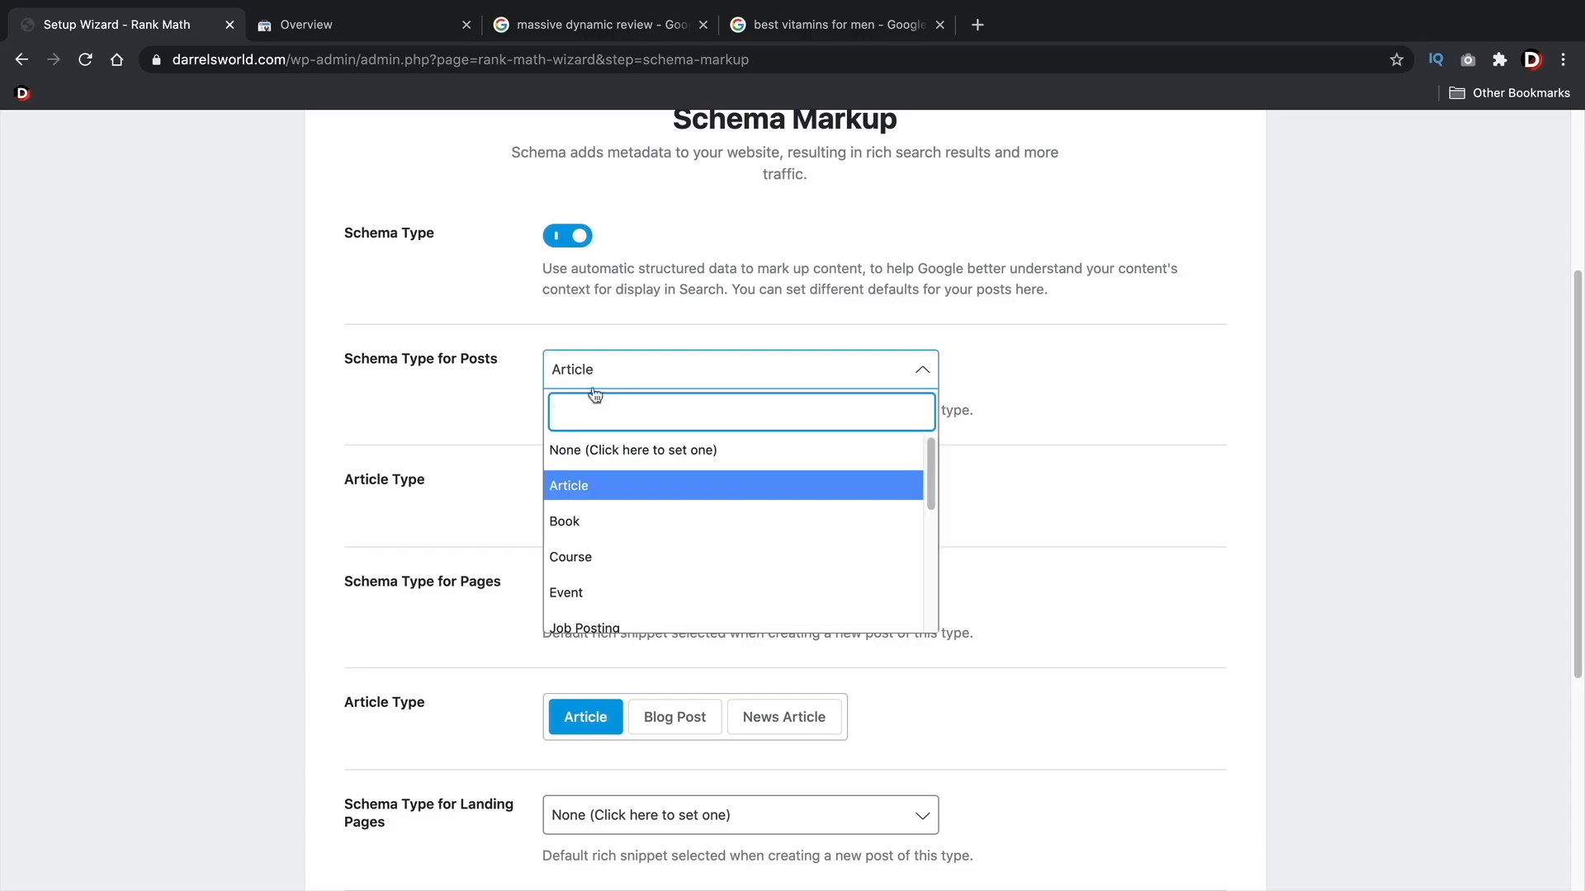
{"action": "left_click", "coordinate": [611, 487]}
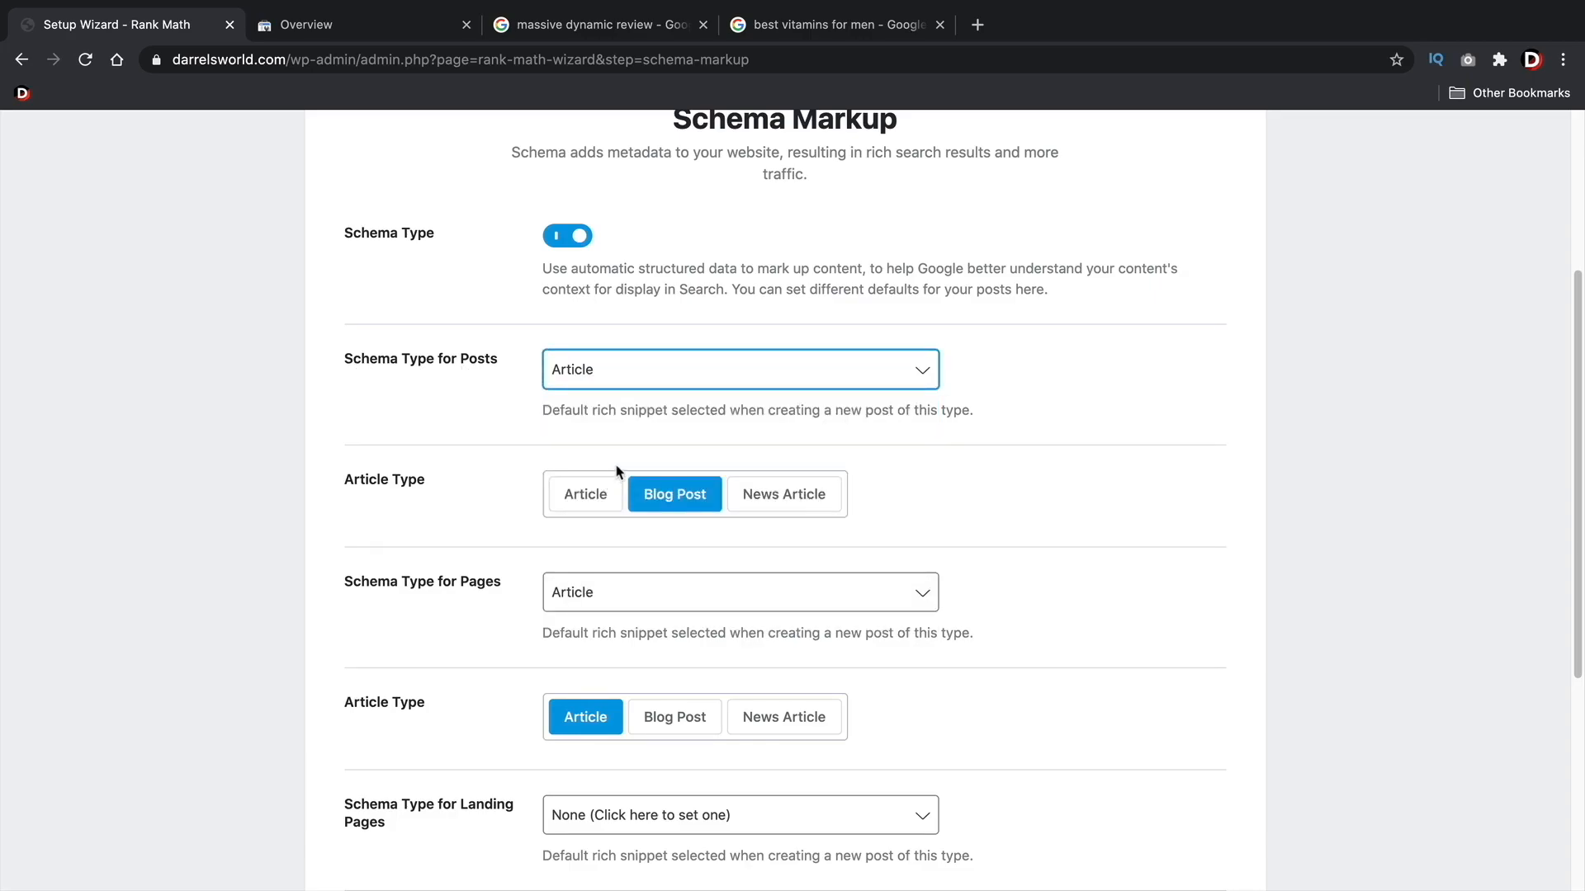
{"action": "scroll", "coordinate": [743, 433], "scroll_direction": "down", "scroll_amount": 3}
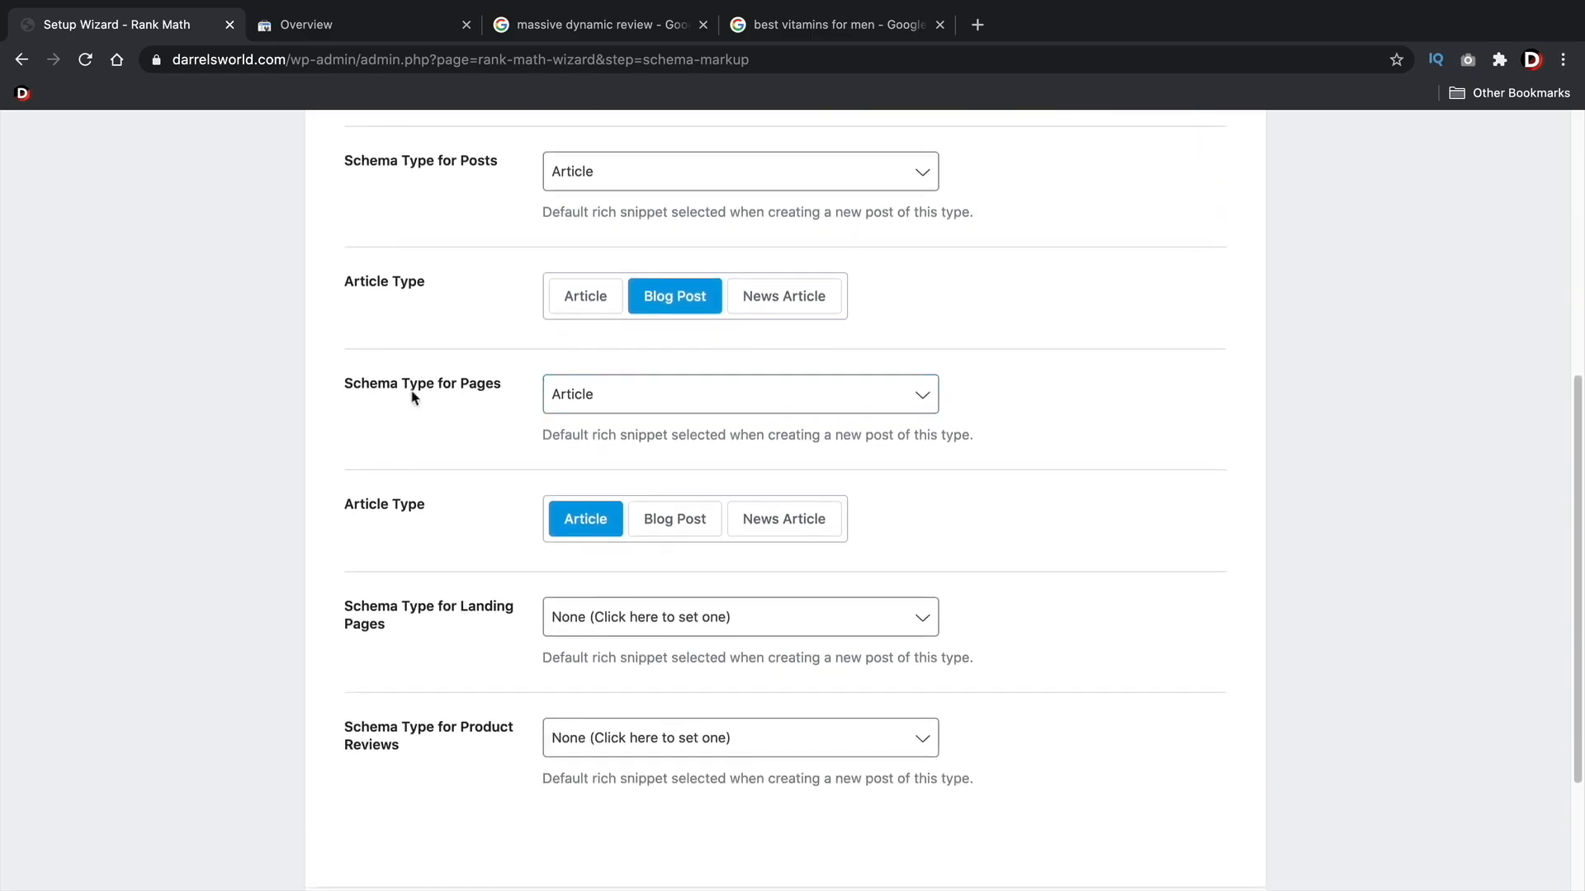
{"action": "left_click", "coordinate": [596, 403]}
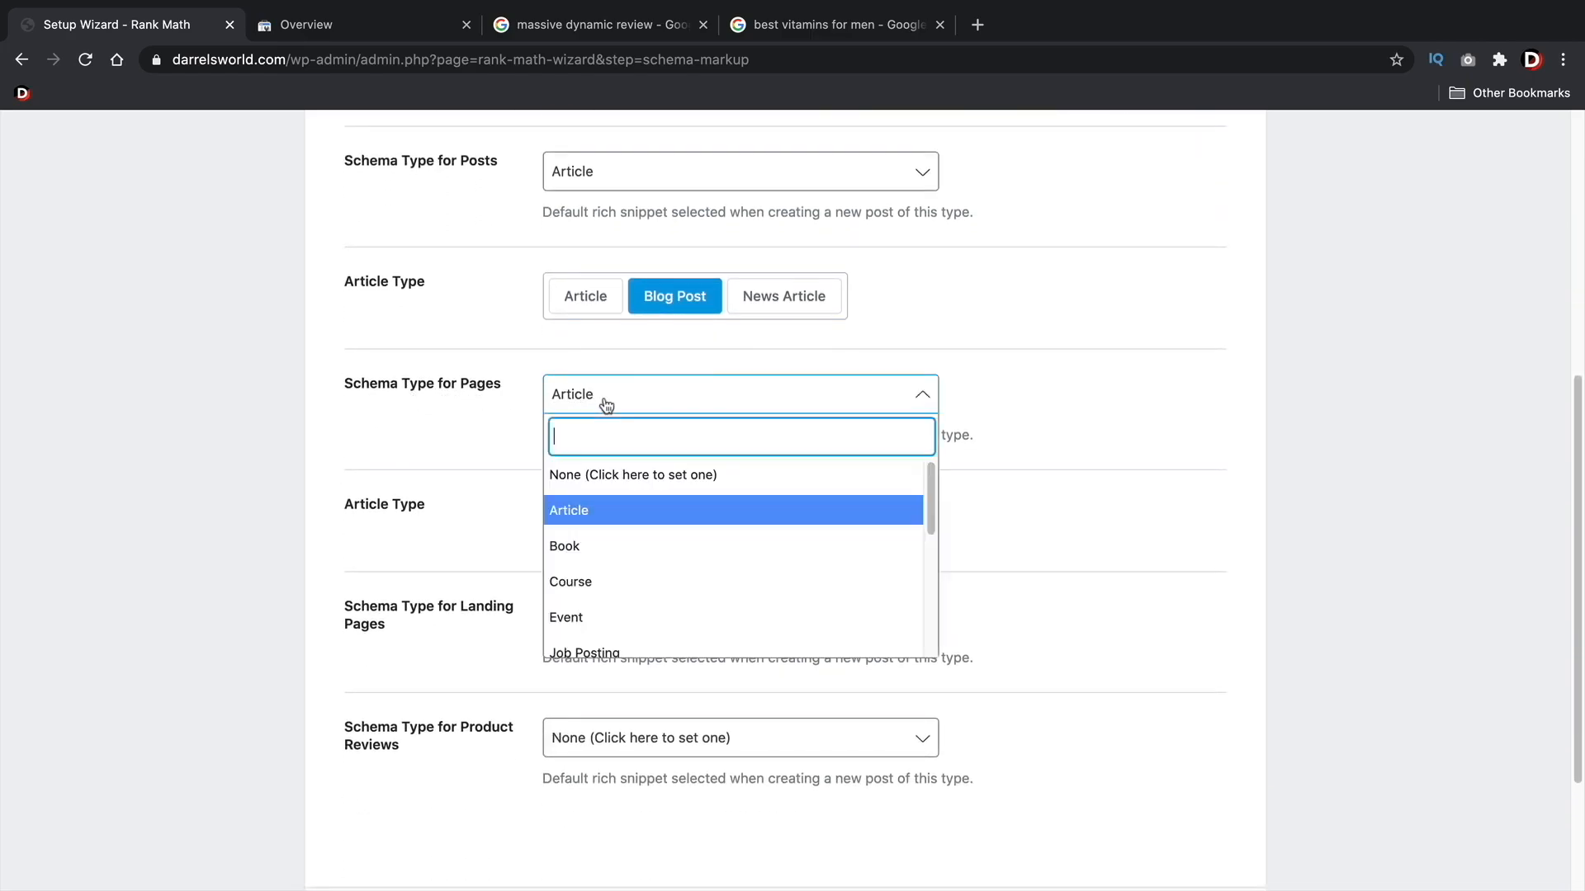
{"action": "left_click", "coordinate": [615, 508]}
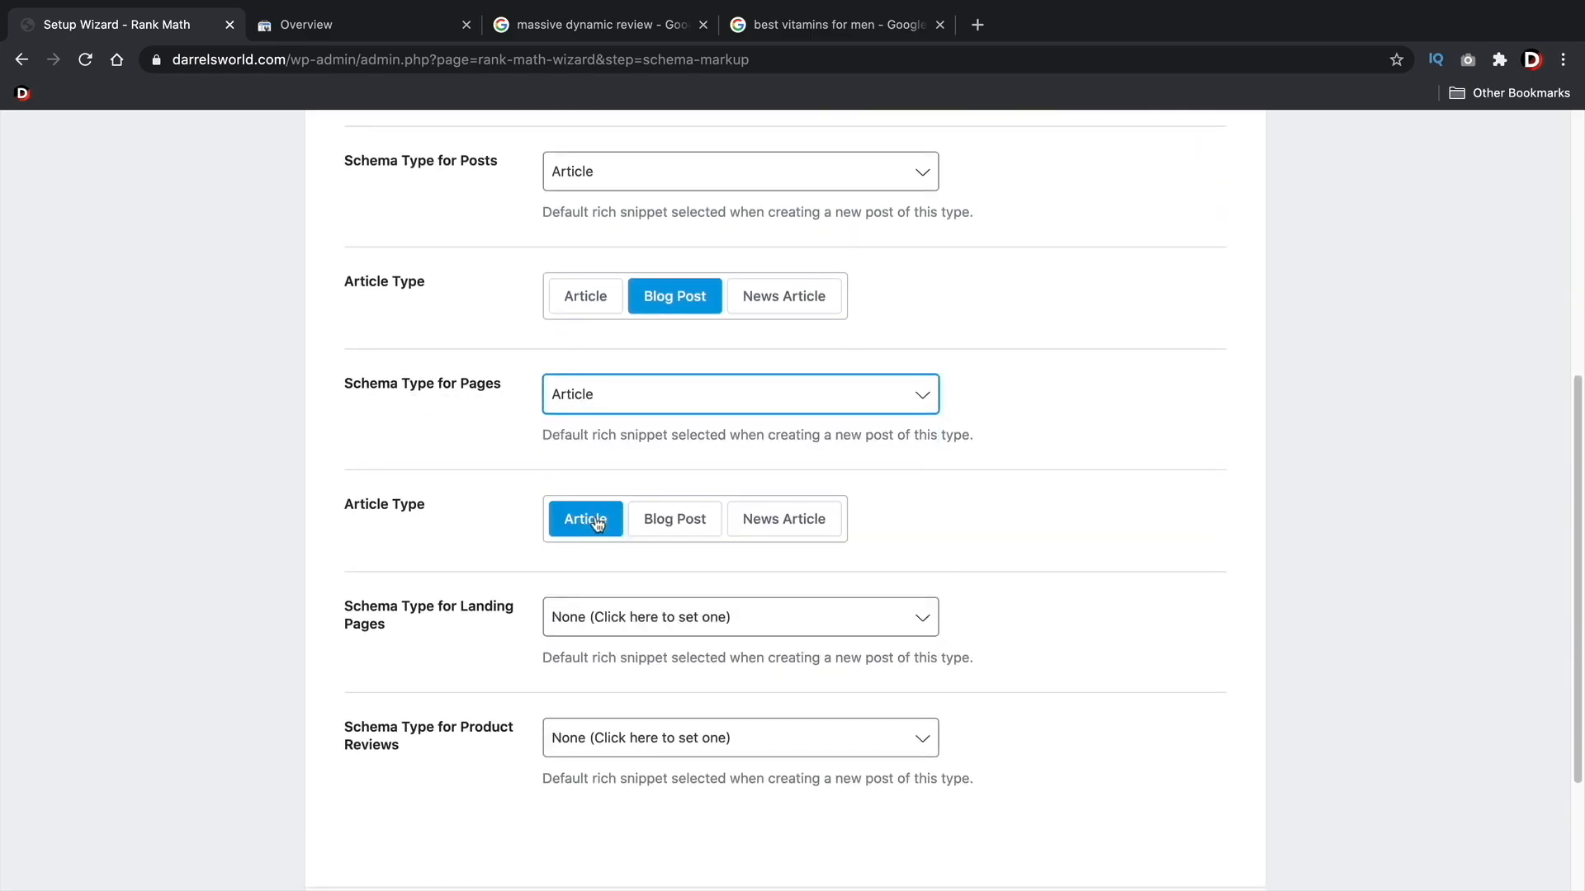
{"action": "scroll", "coordinate": [456, 493], "scroll_direction": "down", "scroll_amount": 3}
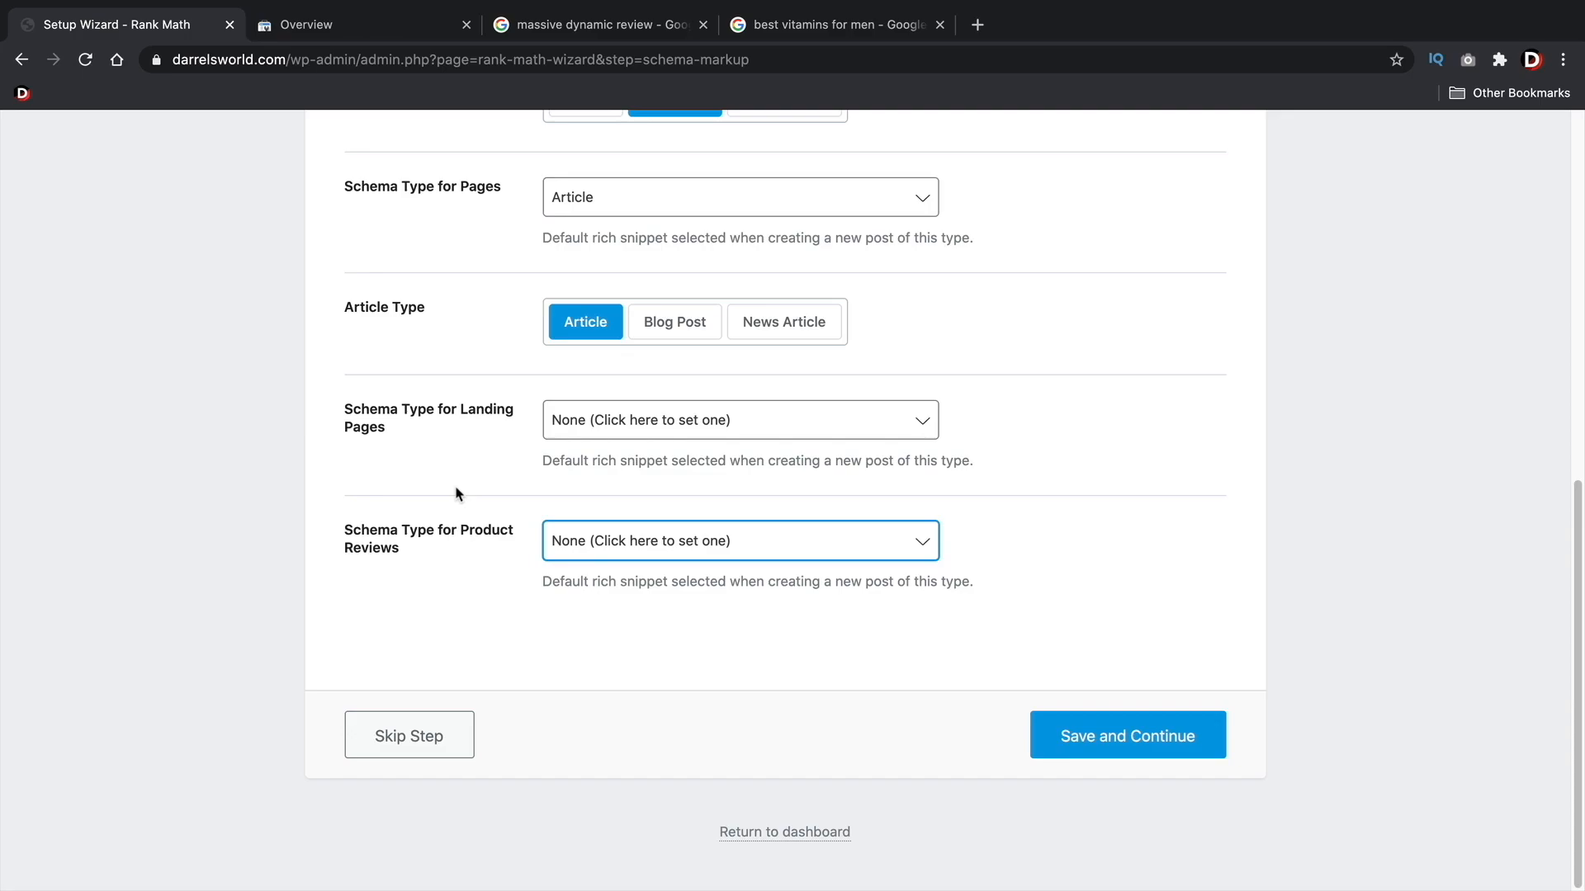
{"action": "left_click_drag", "start_coordinate": [561, 461], "coordinate": [959, 455]}
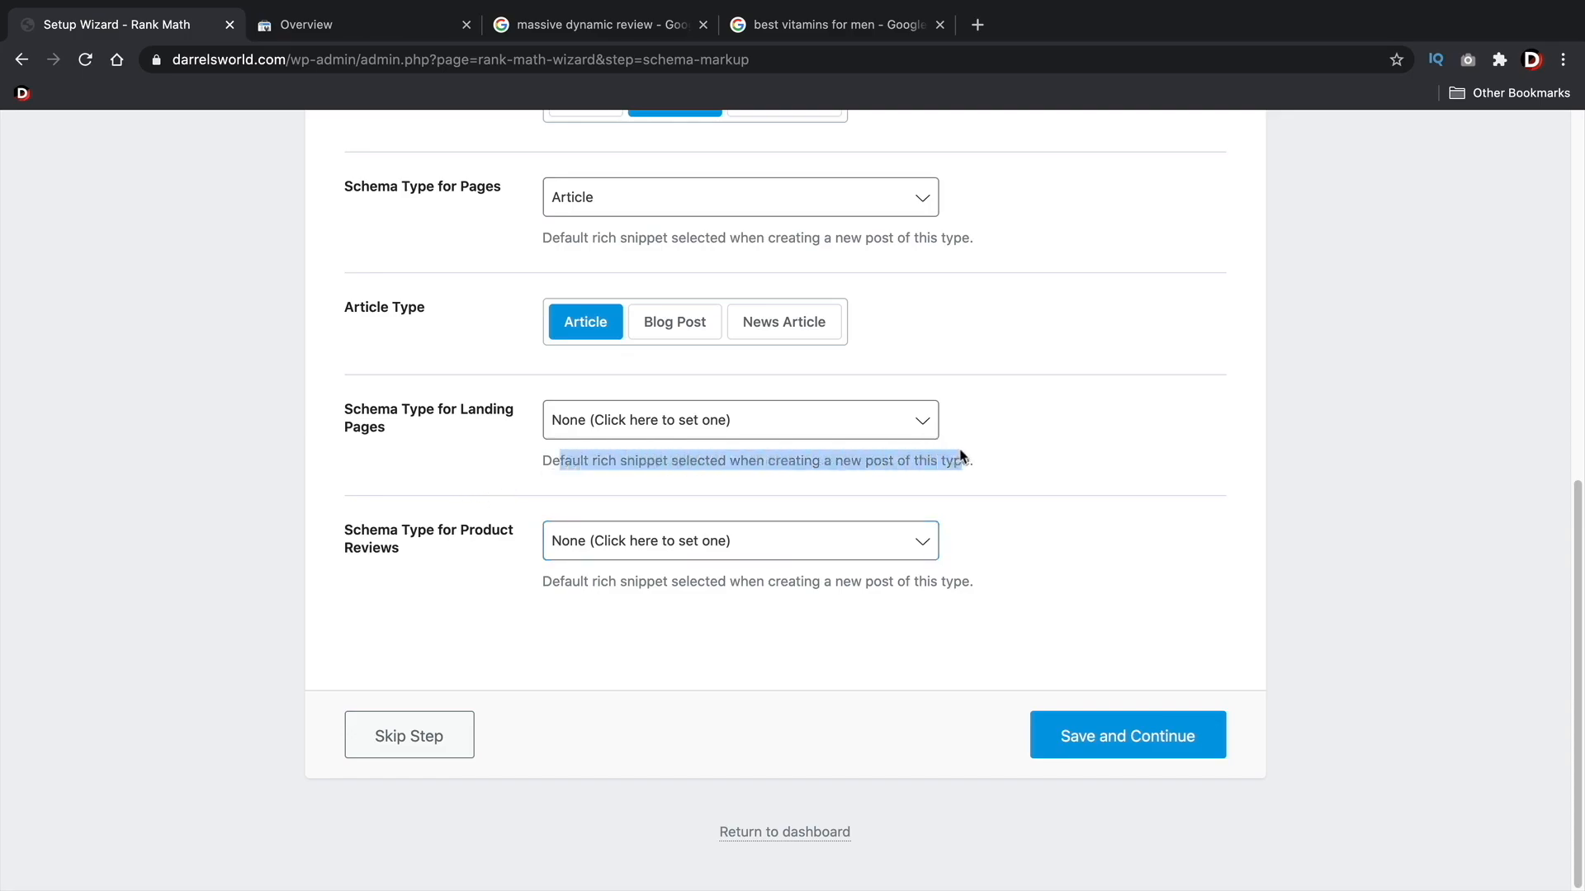
{"action": "left_click", "coordinate": [960, 456]}
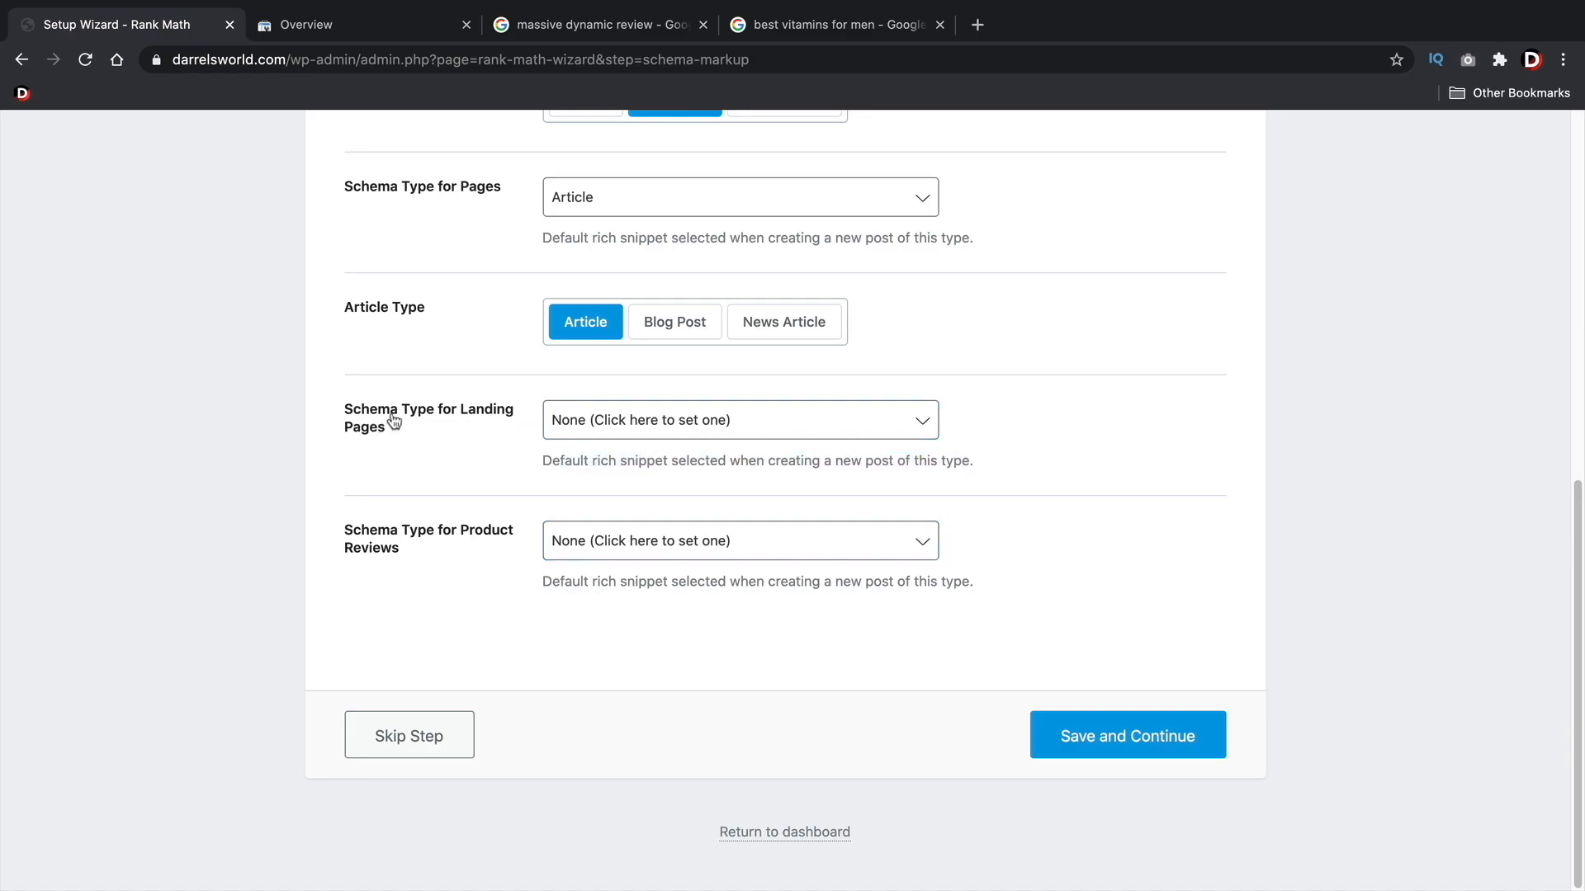
- Keep None as the schema type for Landing Pages, choose Article with Blog Post for Product Reviews, and save the schema settings
{"action": "left_click", "coordinate": [591, 423]}
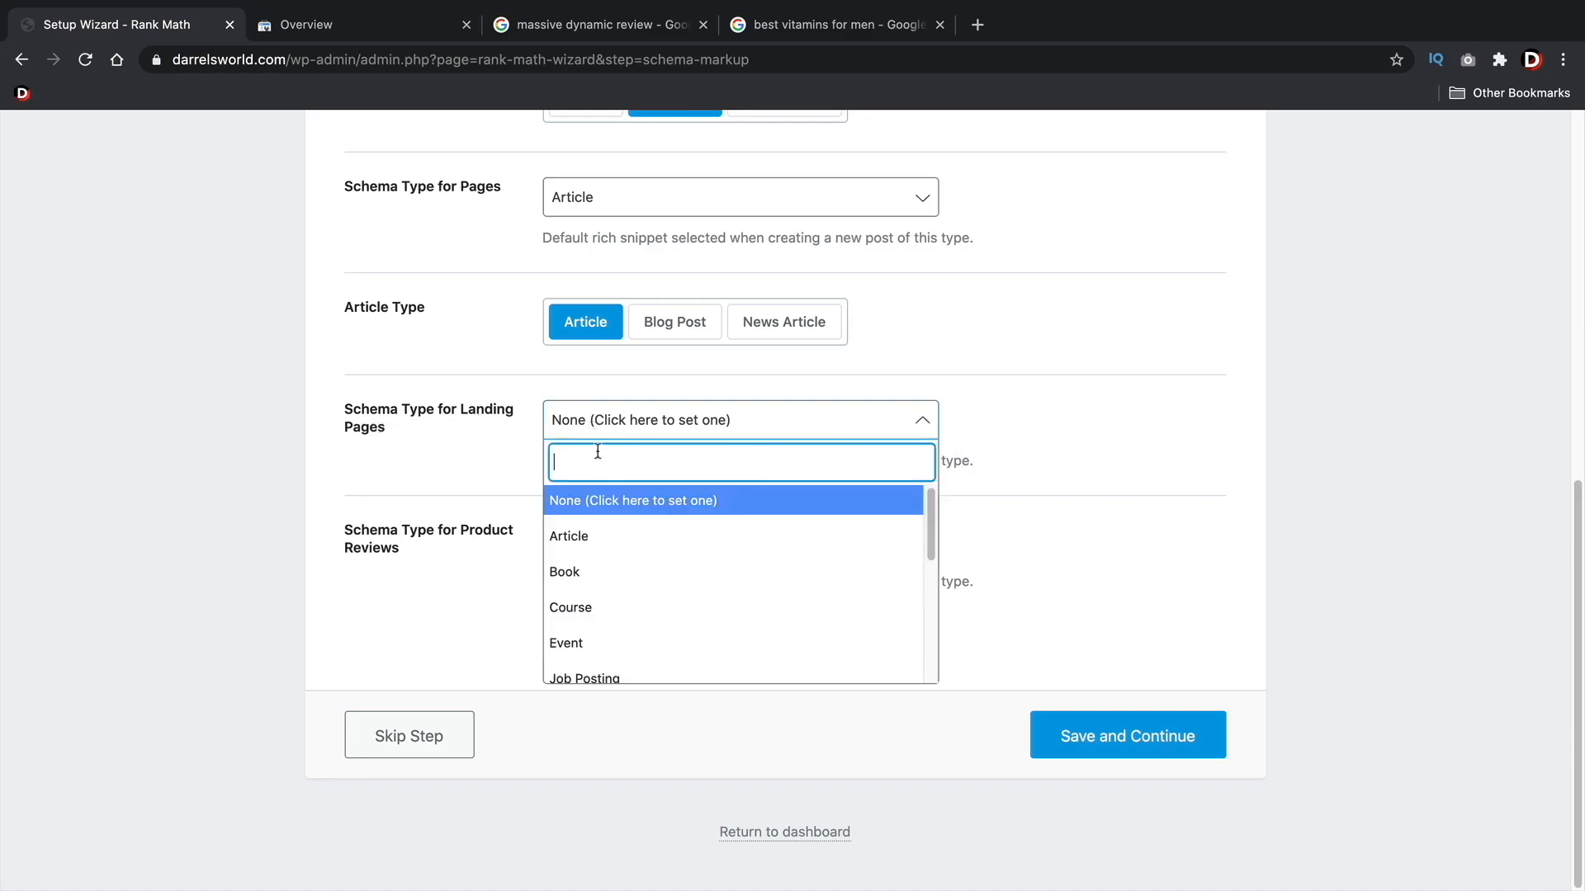
{"action": "left_click", "coordinate": [603, 501]}
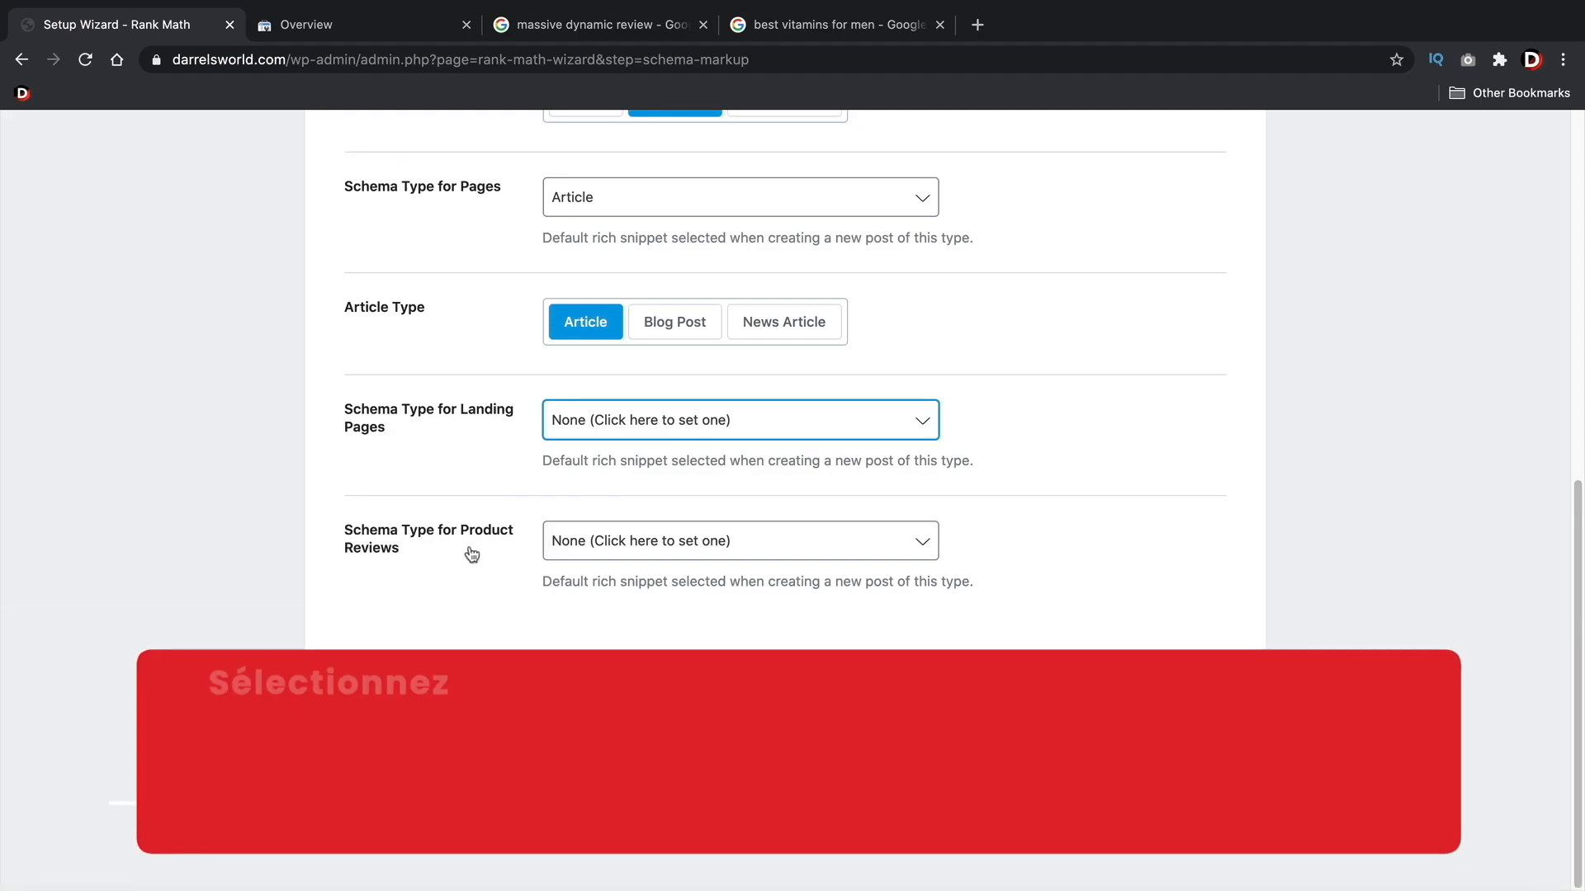
{"action": "left_click", "coordinate": [623, 551]}
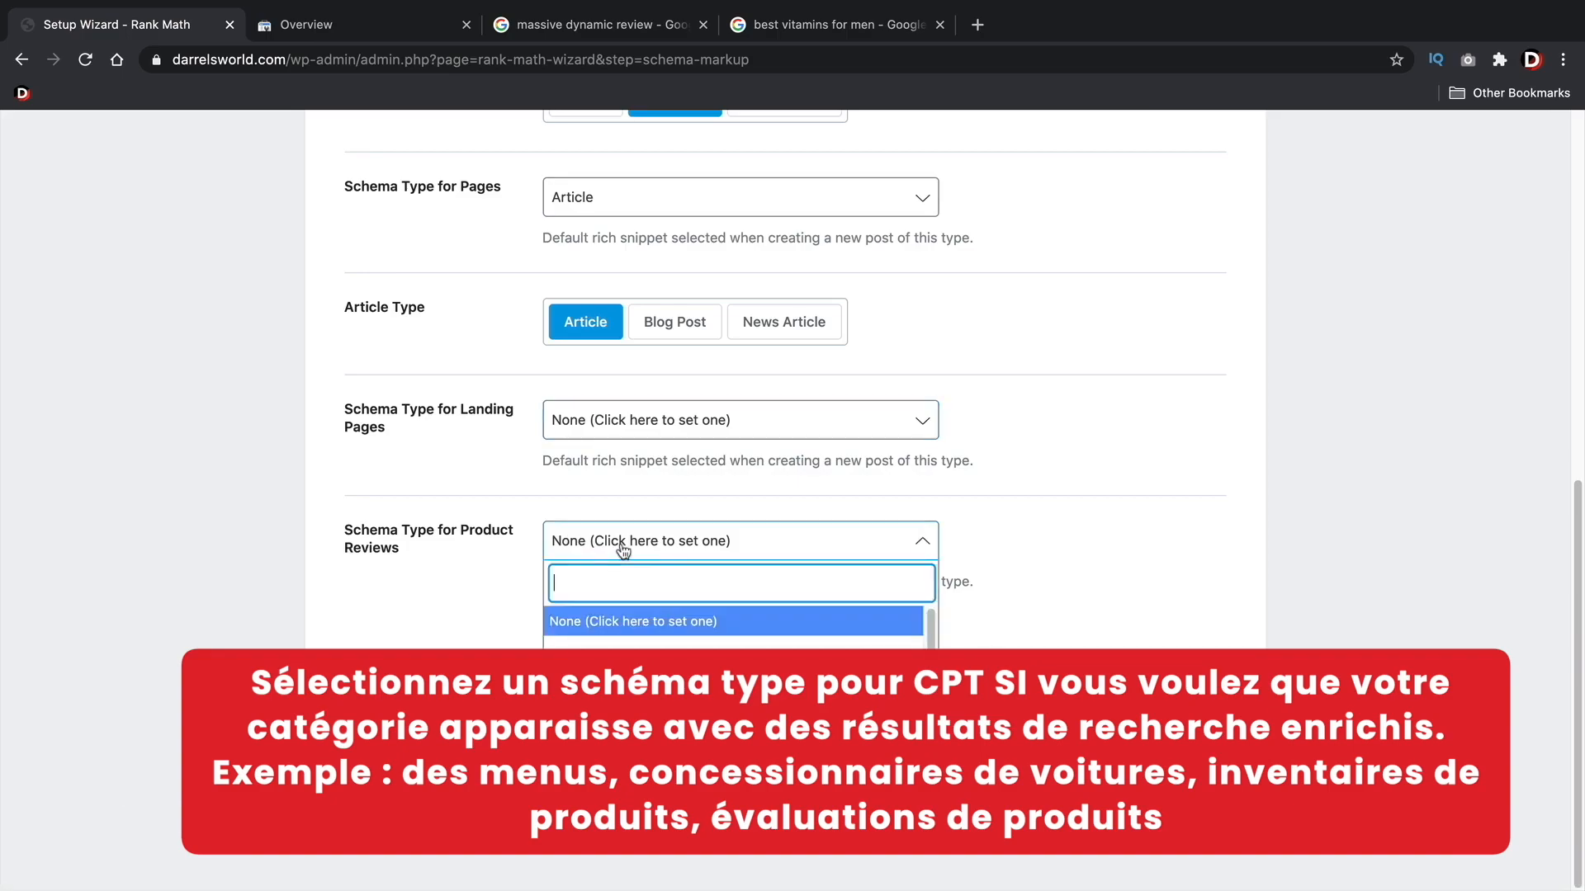
{"action": "left_click", "coordinate": [615, 640]}
{"action": "scroll", "coordinate": [668, 596], "scroll_direction": "down", "scroll_amount": 1}
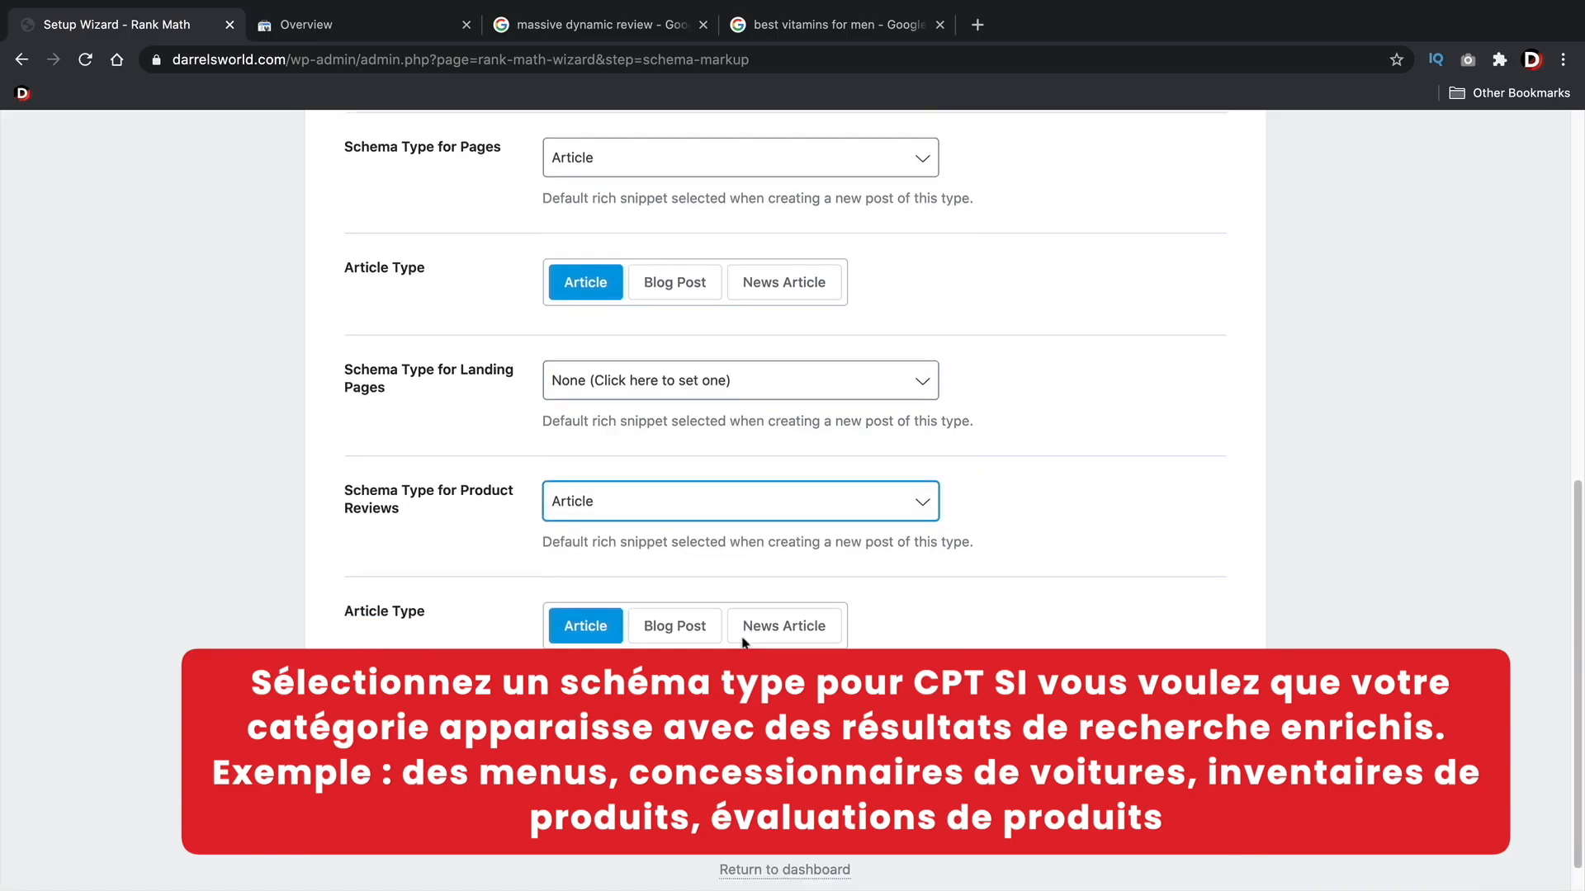
{"action": "left_click", "coordinate": [669, 596]}
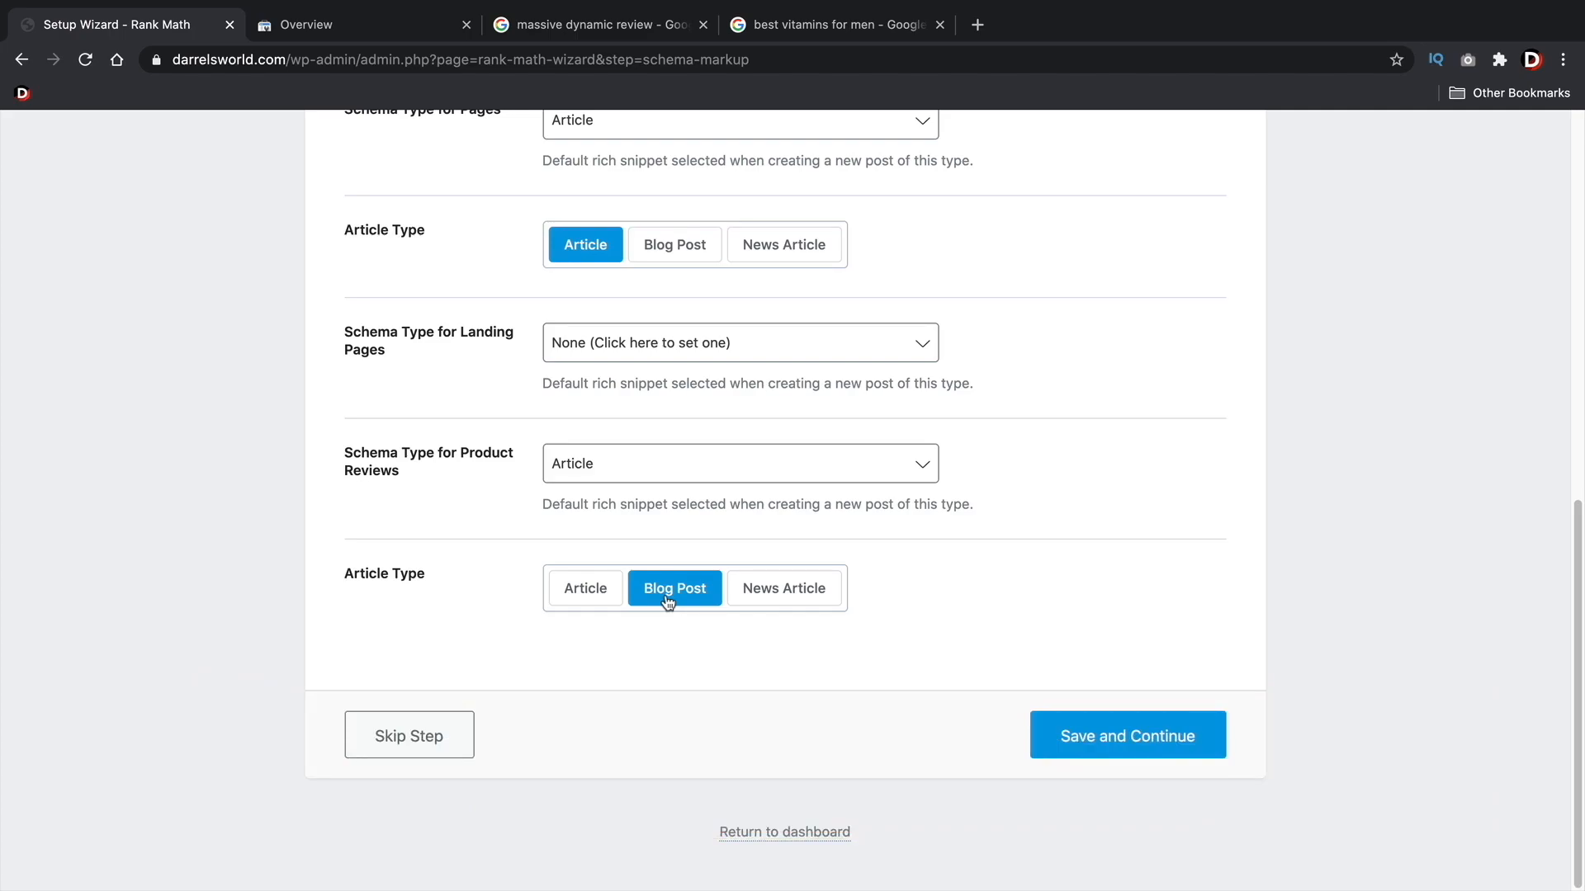
{"action": "scroll", "coordinate": [670, 628], "scroll_direction": "up", "scroll_amount": 1}
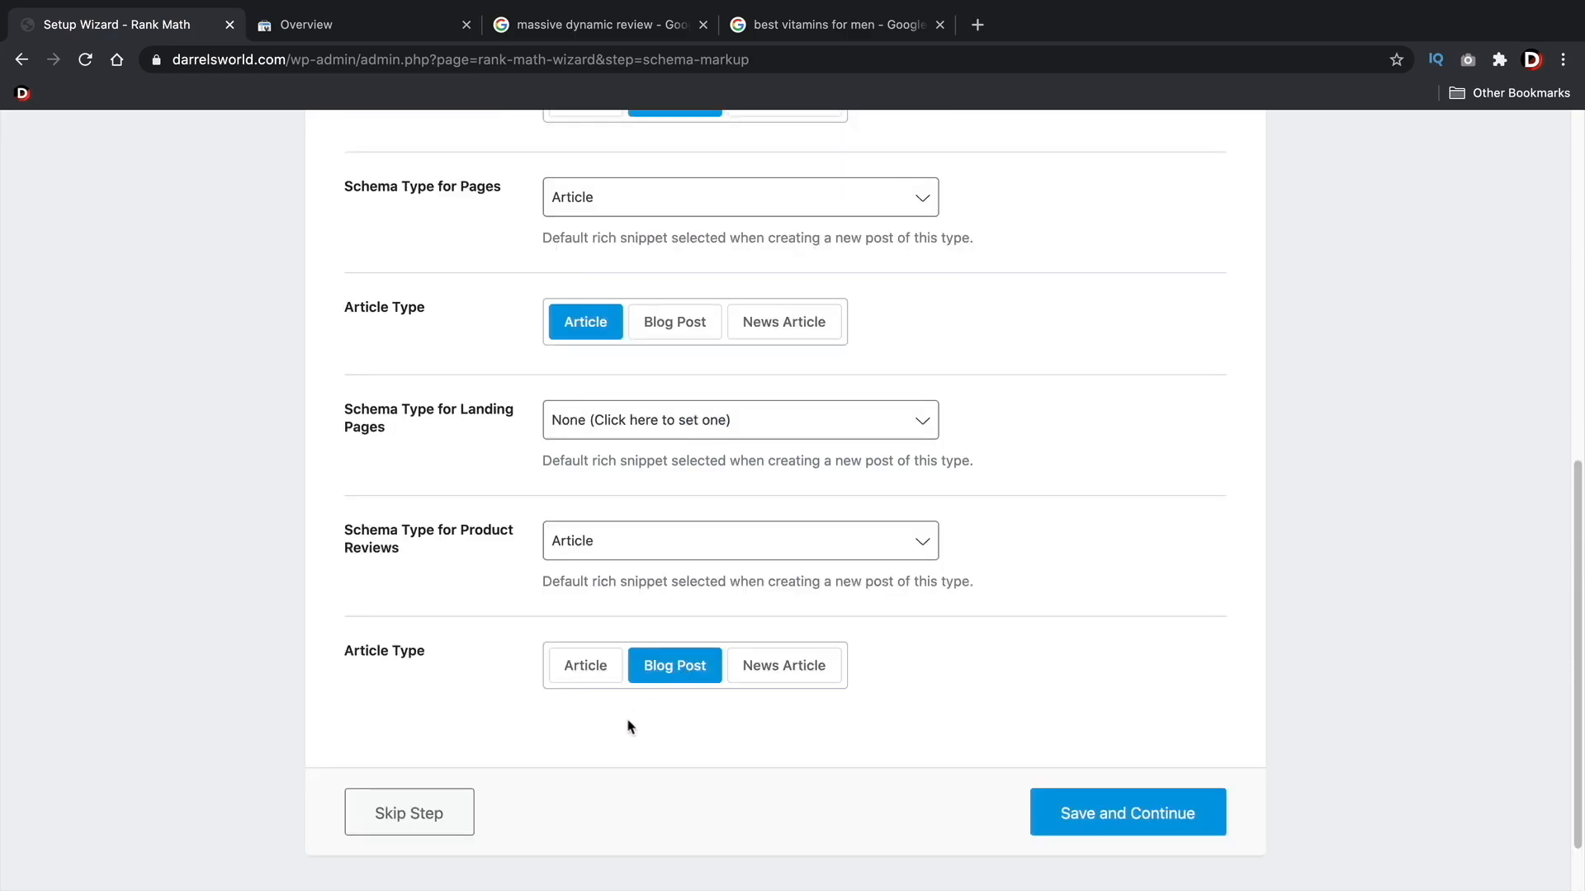
{"action": "left_click", "coordinate": [1161, 812]}
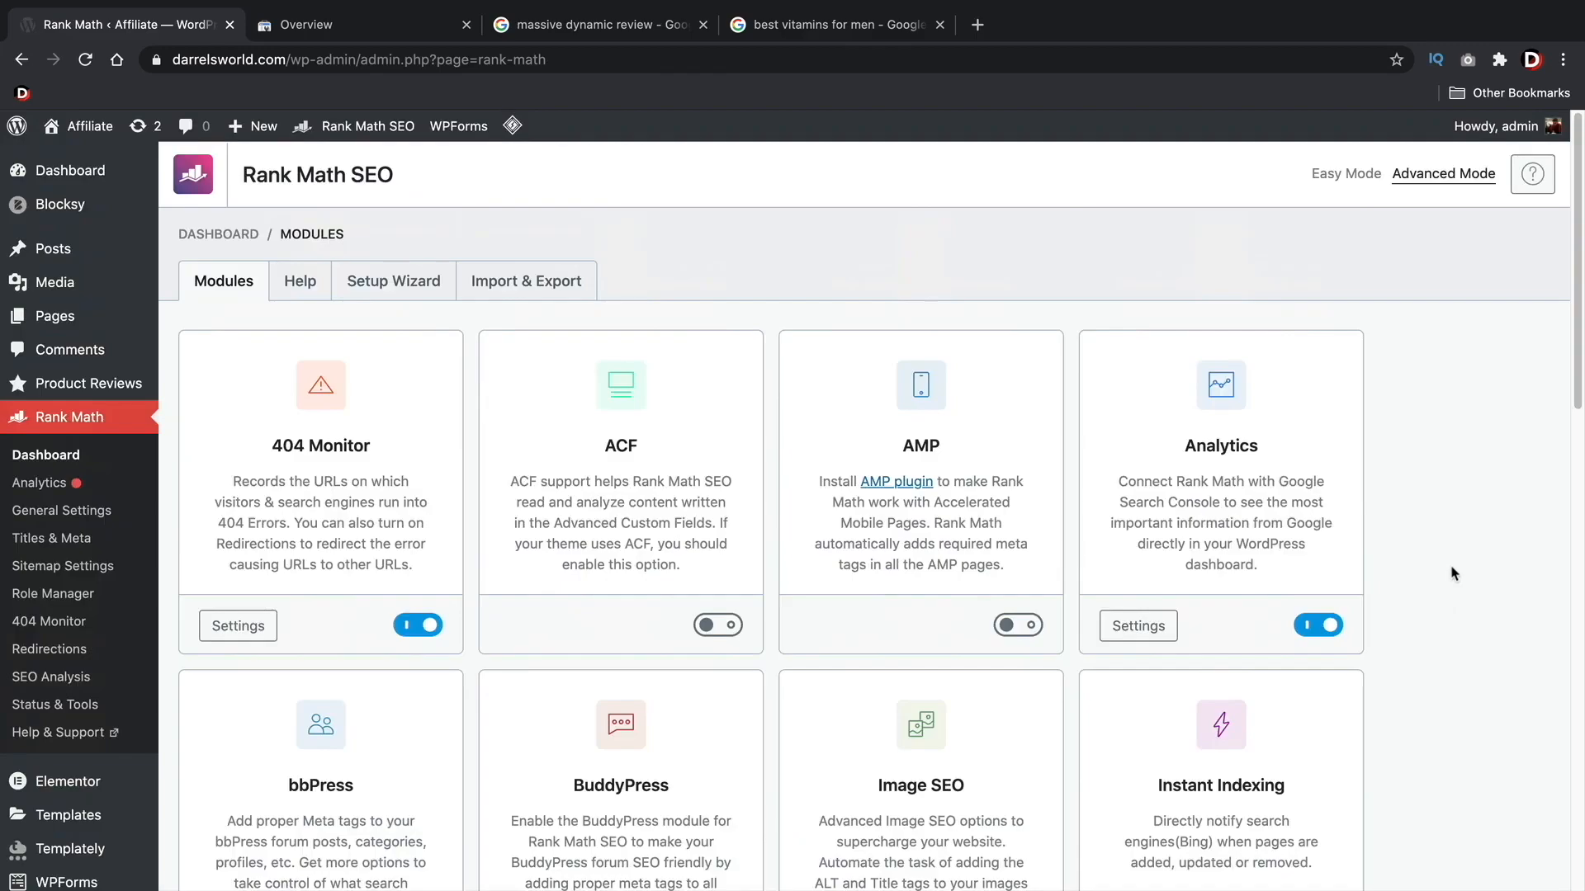
- Look through the available Rank Math modules, including the bbPress requirement, and check which ones are enabled
{"action": "scroll", "coordinate": [1440, 561], "scroll_direction": "down", "scroll_amount": 1}
{"action": "scroll", "coordinate": [1440, 562], "scroll_direction": "down", "scroll_amount": 4}
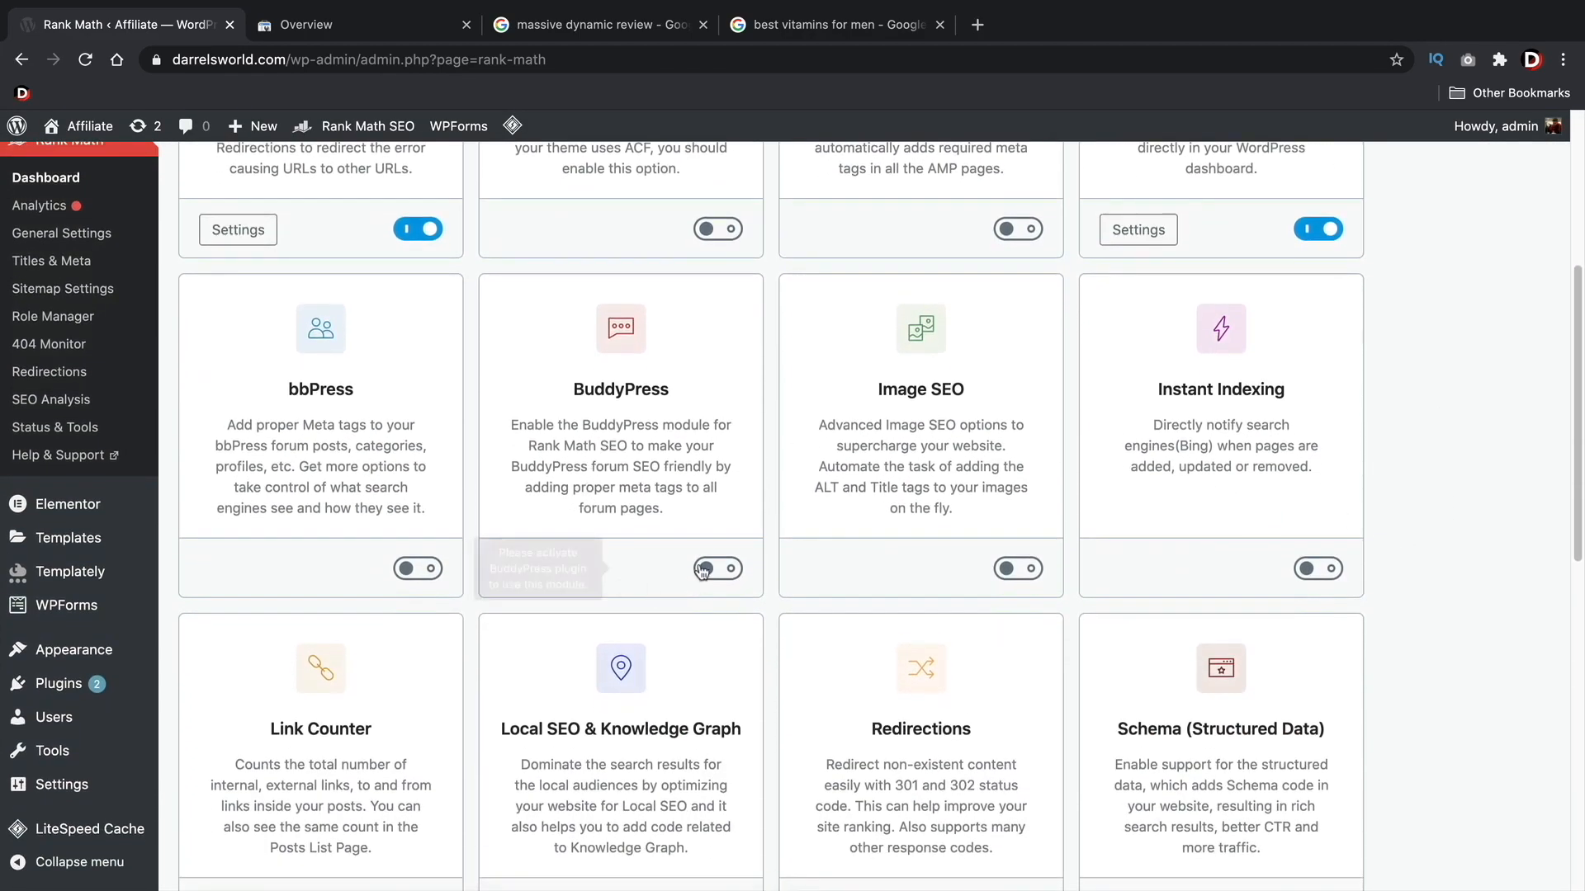
{"action": "mouse_move", "coordinate": [419, 570]}
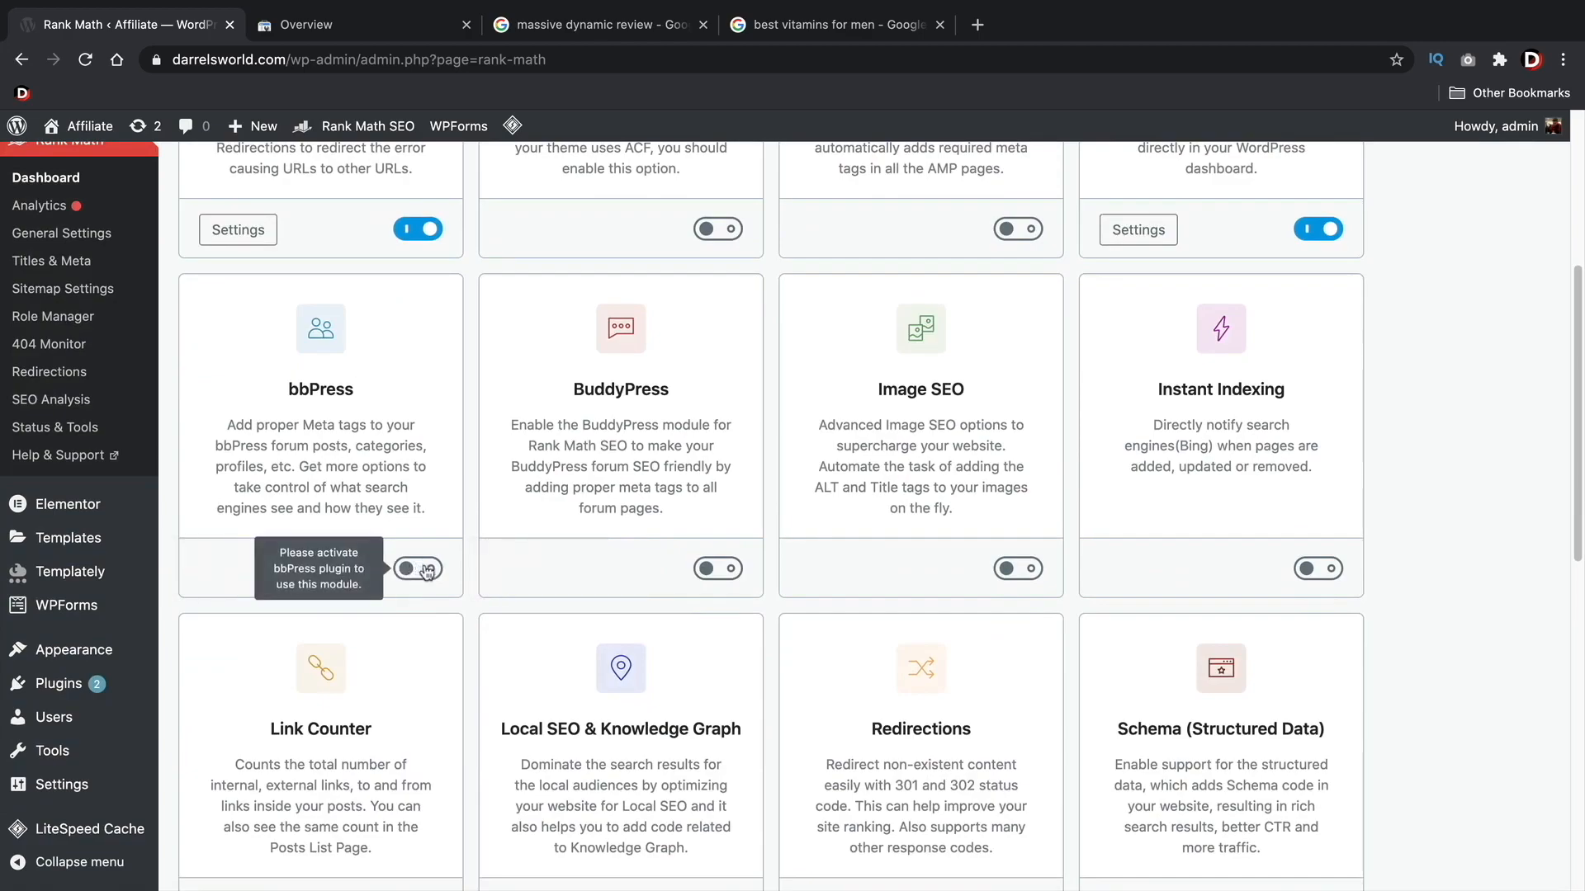
{"action": "scroll", "coordinate": [517, 636], "scroll_direction": "down", "scroll_amount": 5}
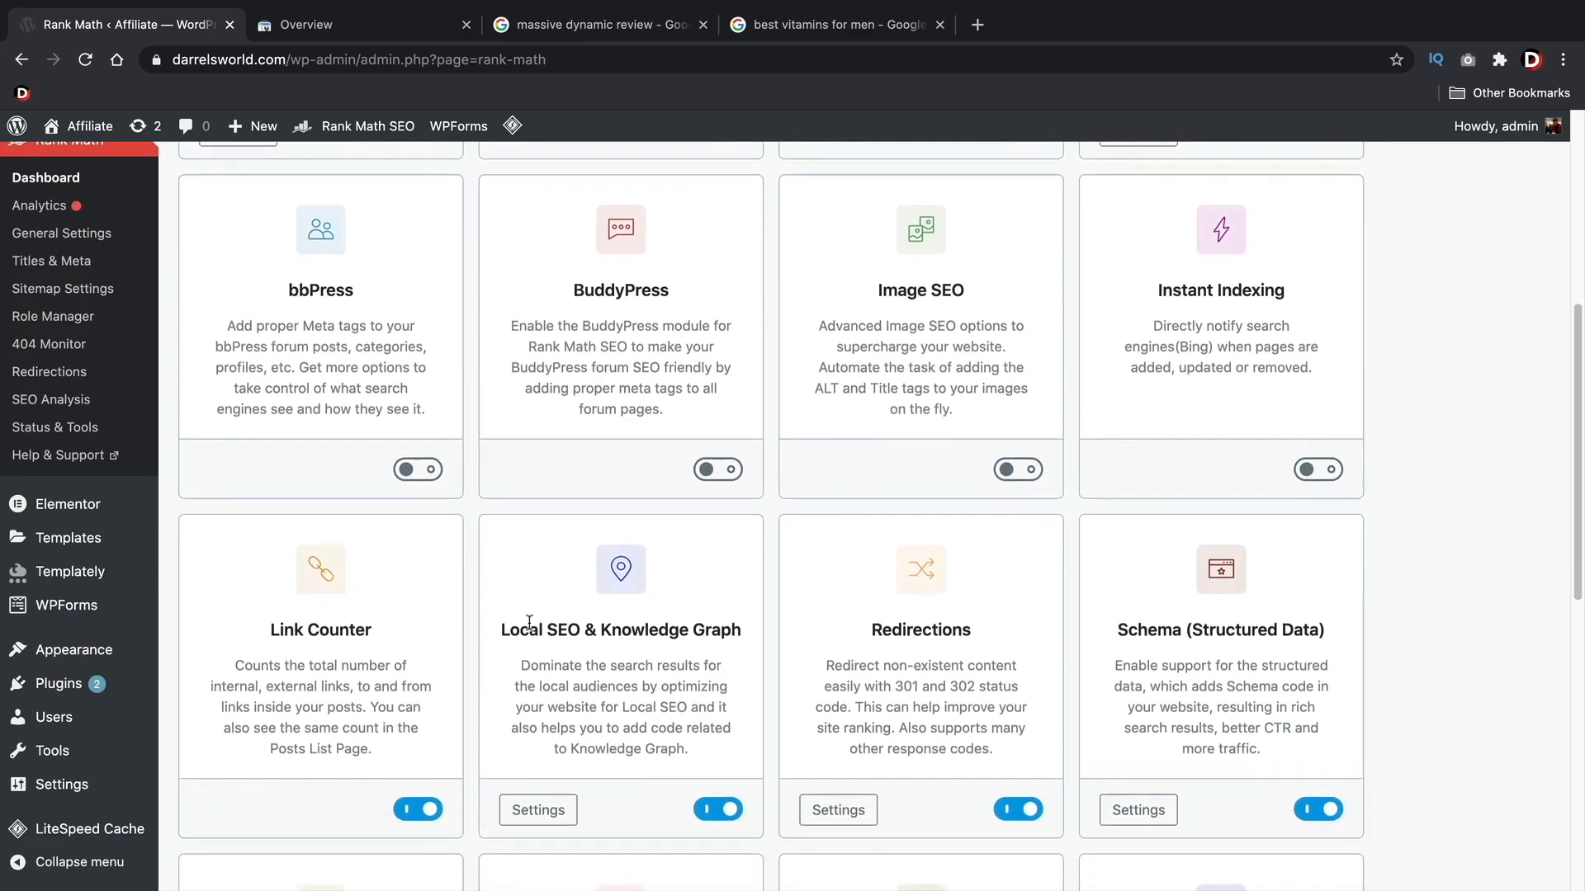
{"action": "scroll", "coordinate": [860, 482], "scroll_direction": "down", "scroll_amount": 3}
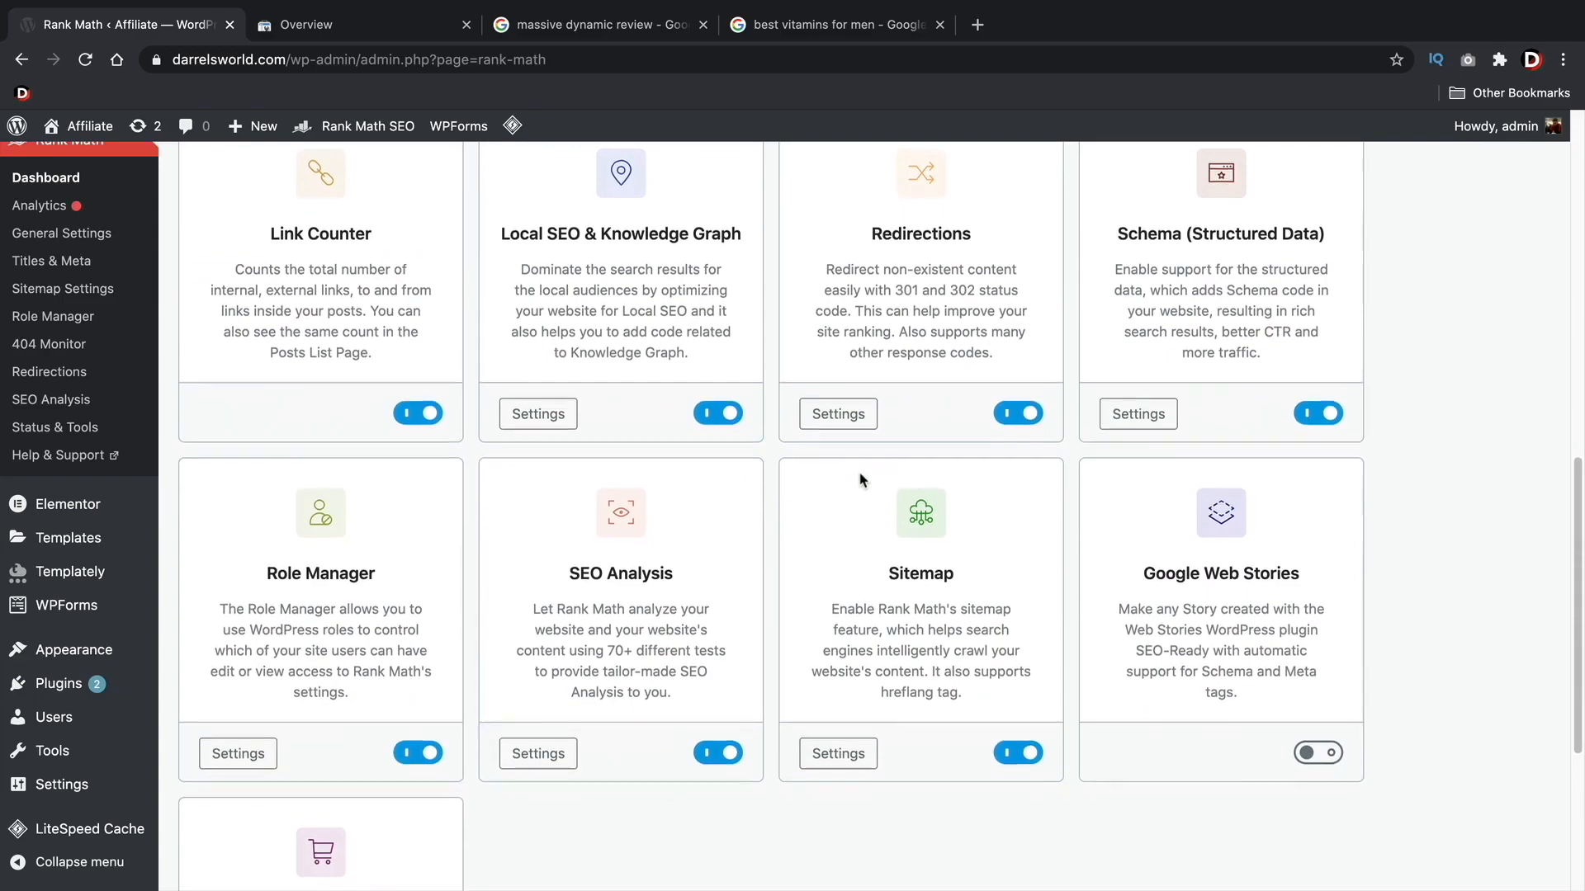
{"action": "scroll", "coordinate": [1224, 566], "scroll_direction": "down", "scroll_amount": 3}
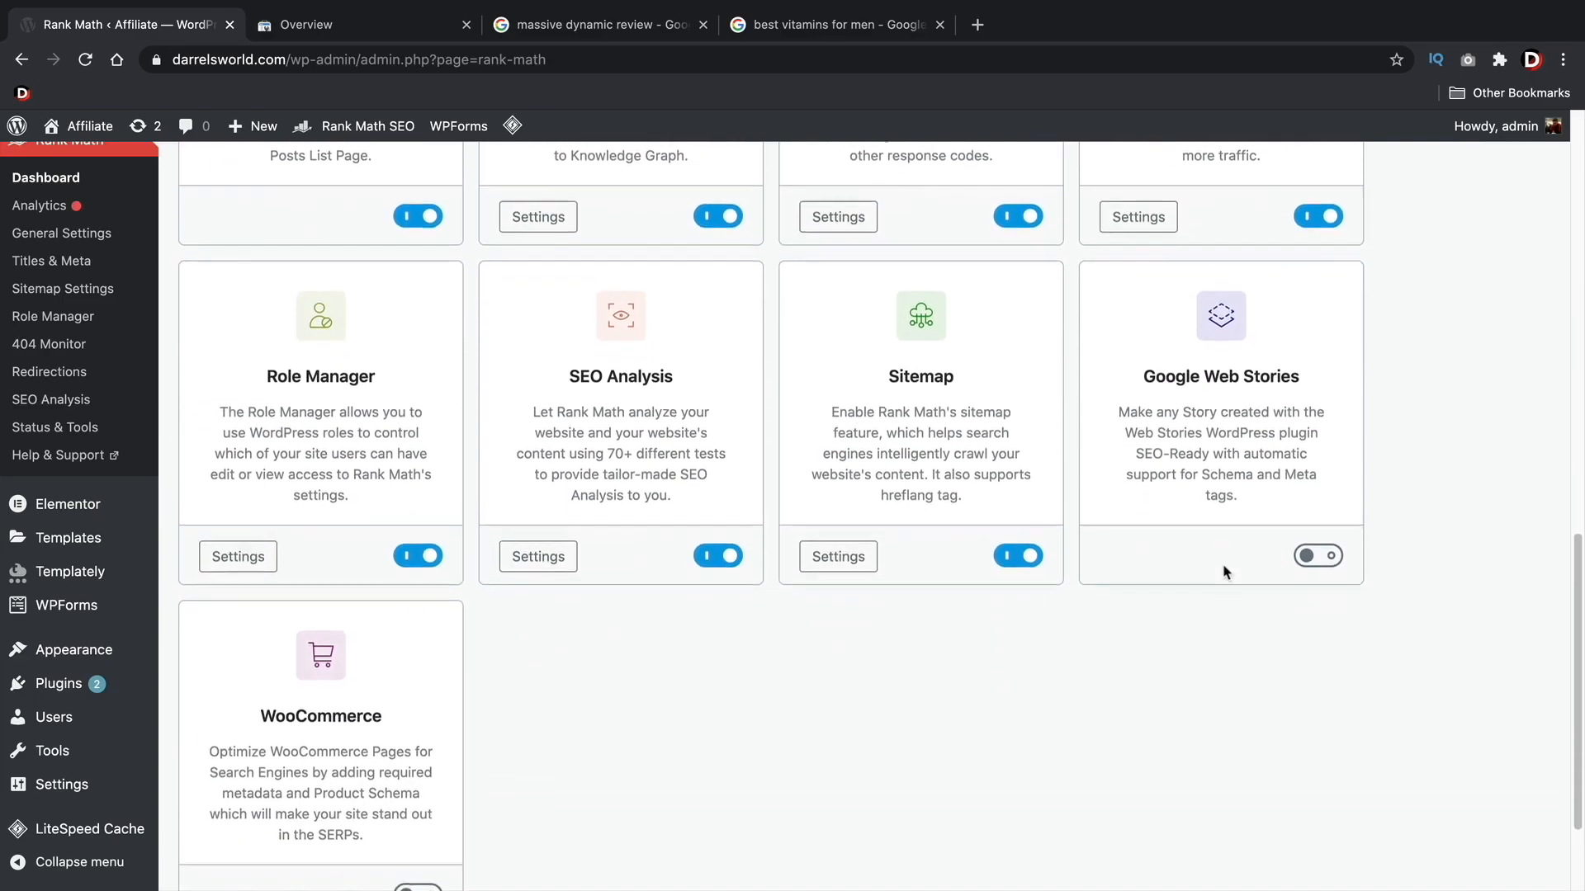
{"action": "scroll", "coordinate": [744, 520], "scroll_direction": "up", "scroll_amount": 2}
{"action": "scroll", "coordinate": [792, 533], "scroll_direction": "up", "scroll_amount": 2}
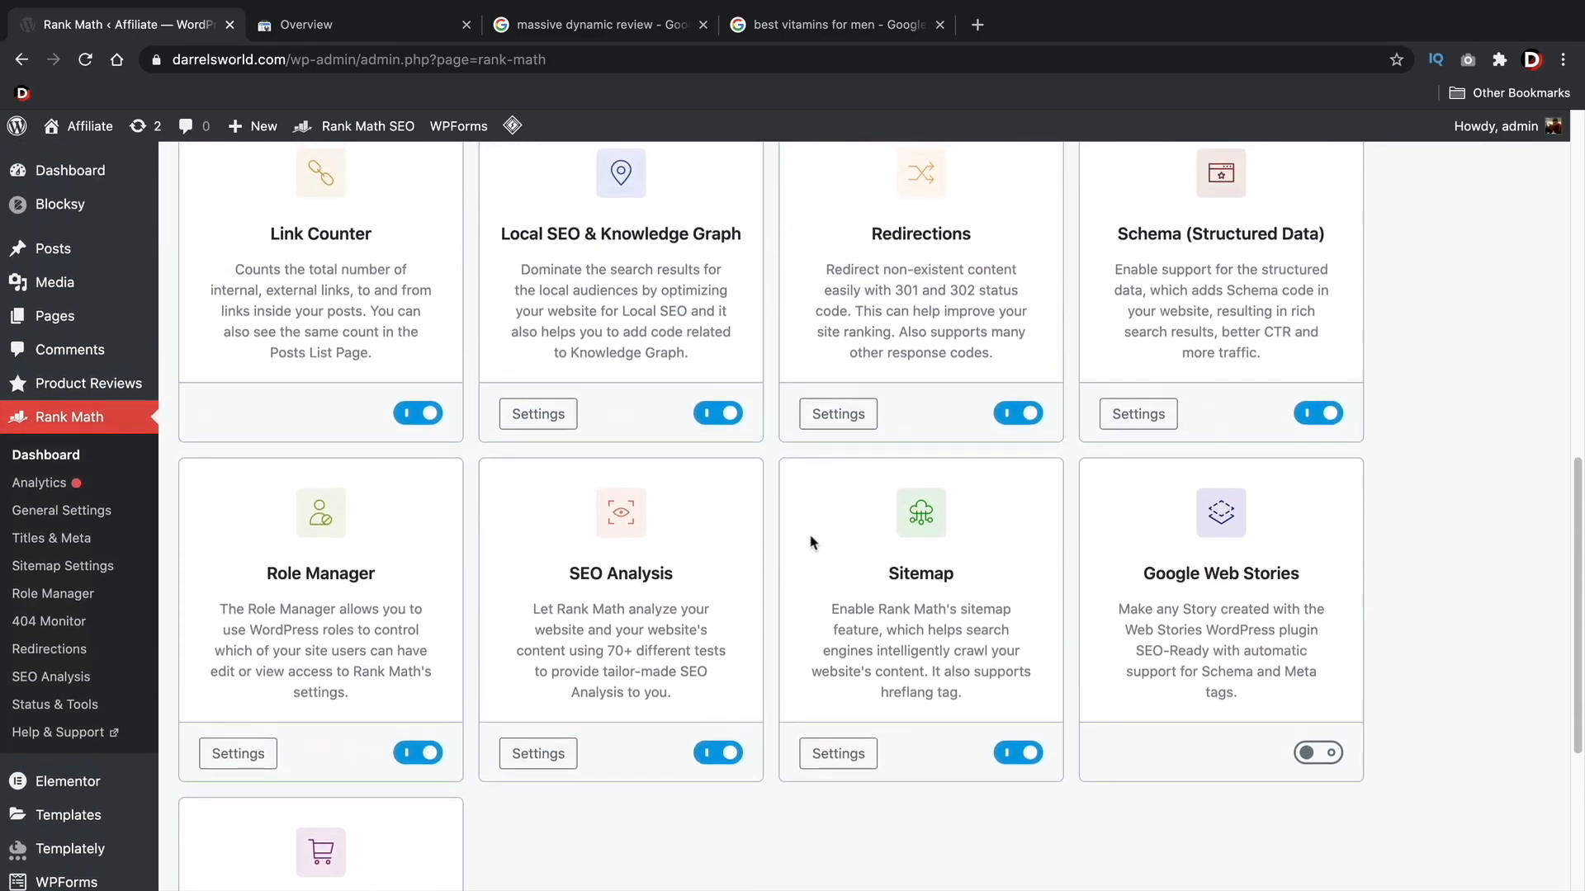
- Enable the Image SEO module
{"action": "scroll", "coordinate": [825, 558], "scroll_direction": "up", "scroll_amount": 4}
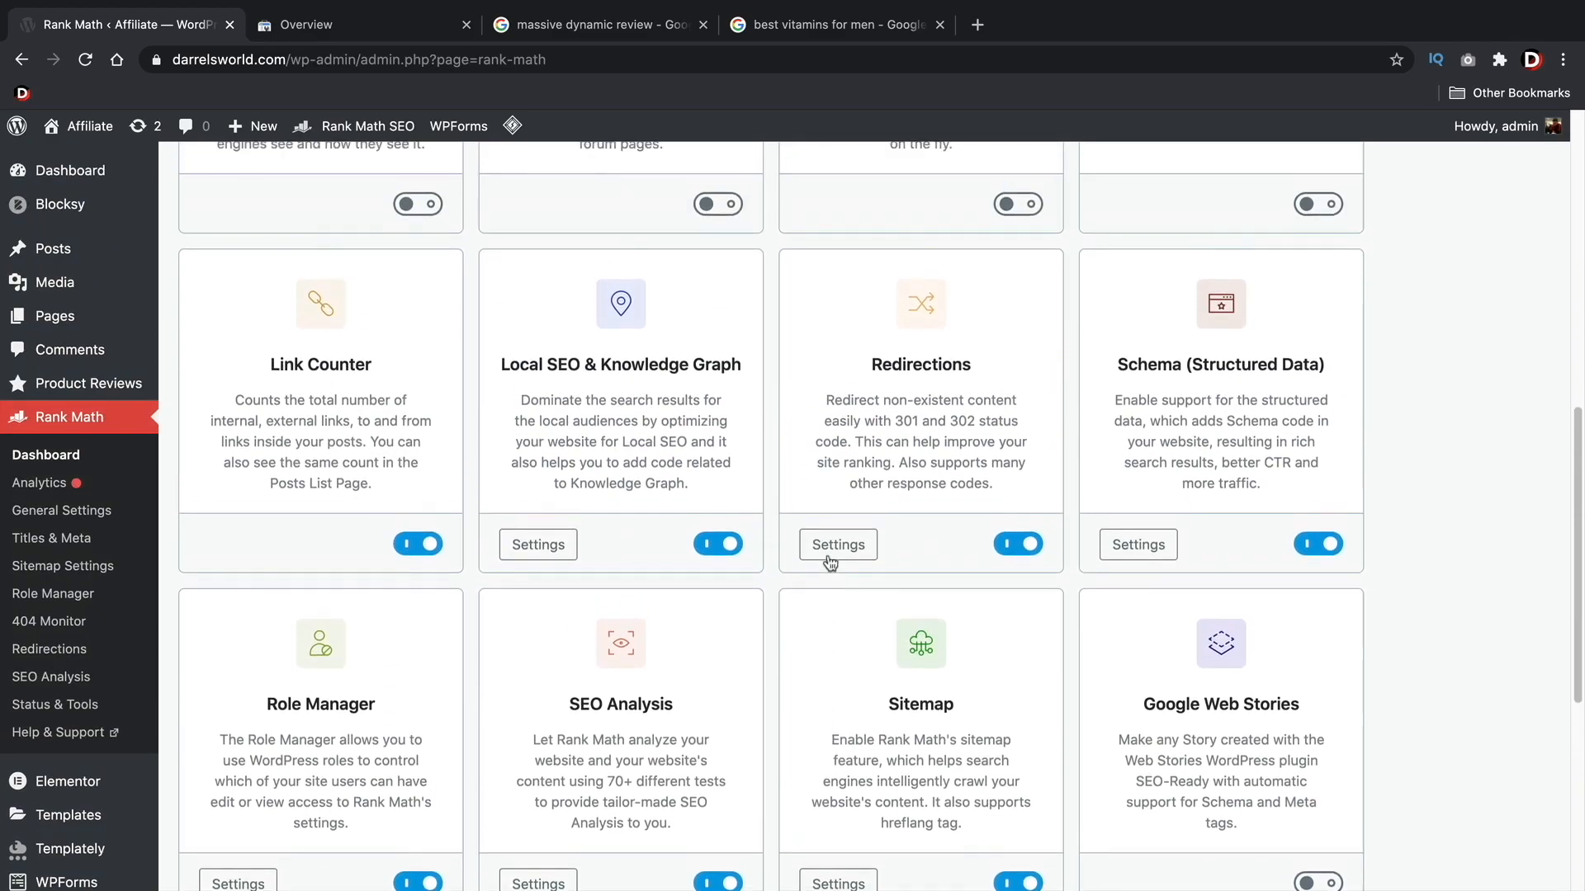
{"action": "scroll", "coordinate": [858, 565], "scroll_direction": "up", "scroll_amount": 5}
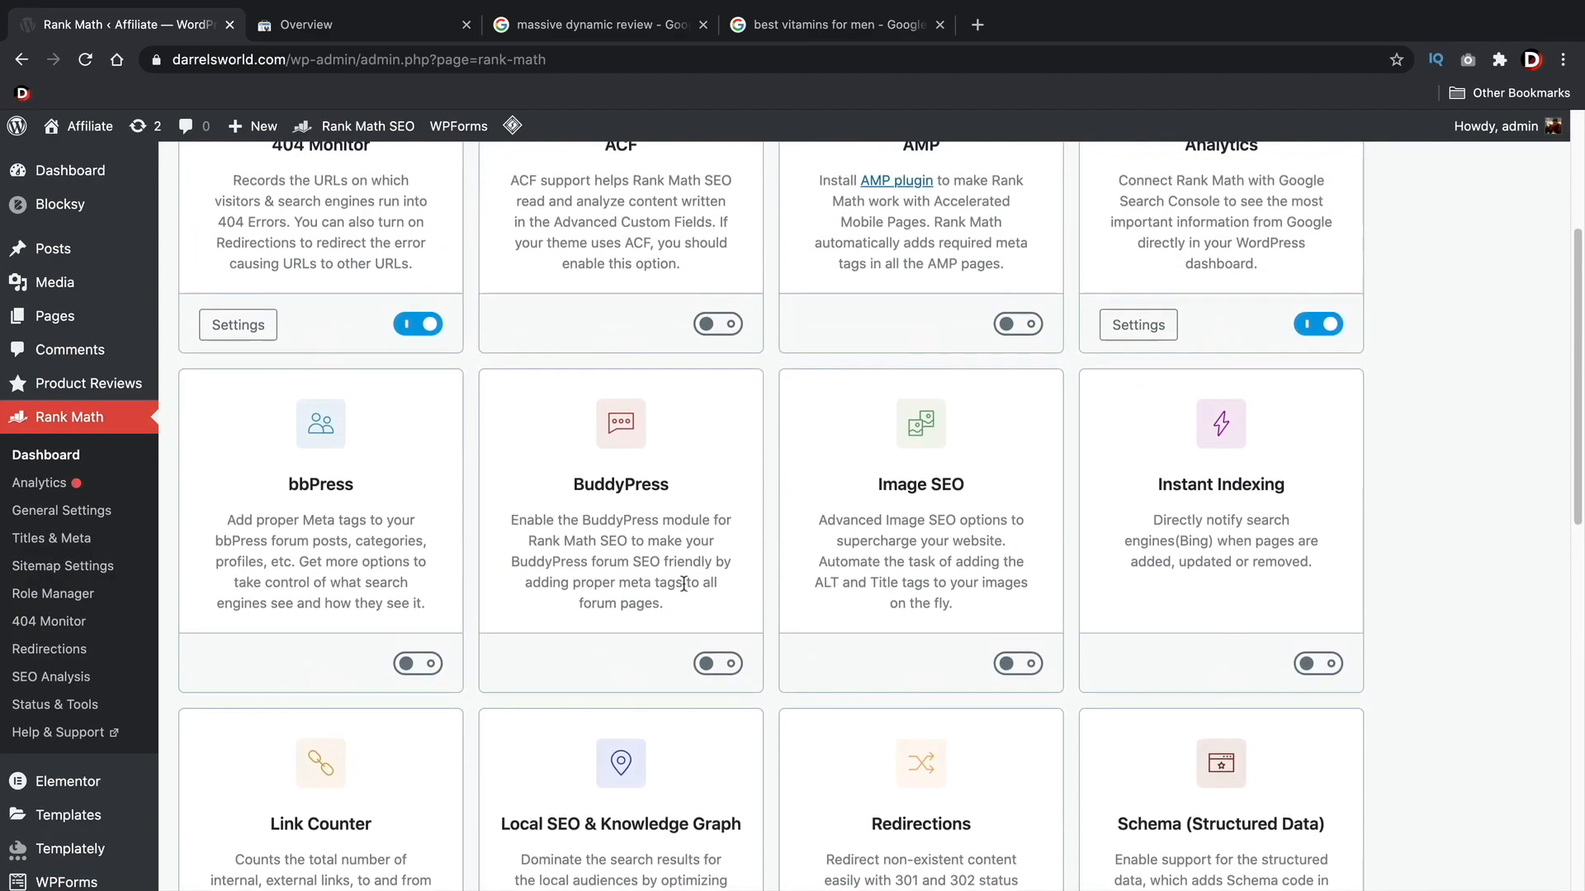
{"action": "scroll", "coordinate": [686, 617], "scroll_direction": "up", "scroll_amount": 1}
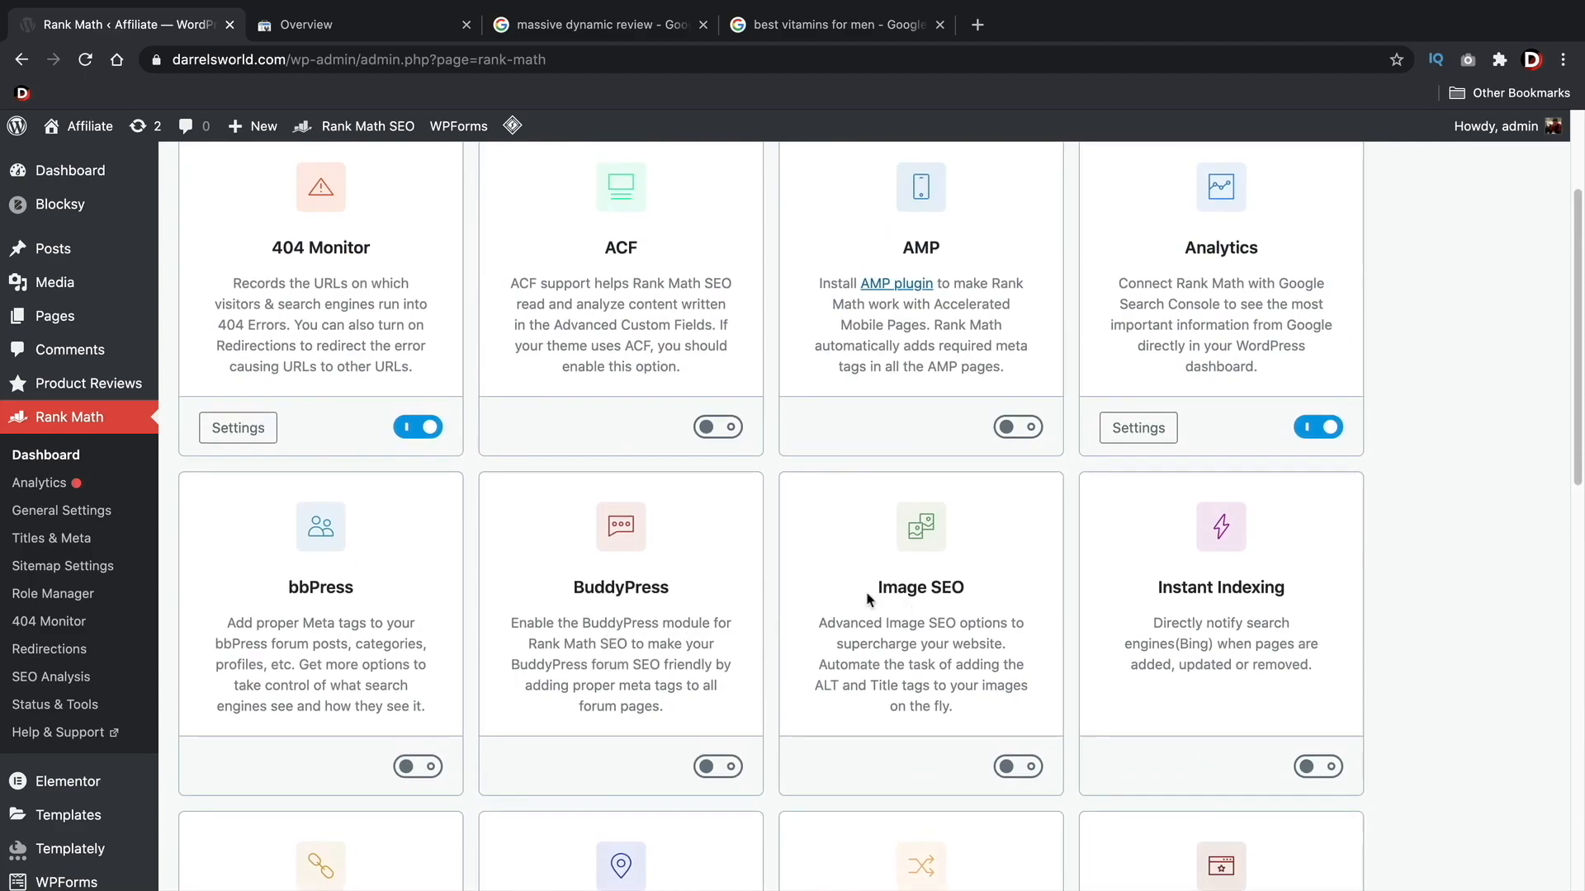
{"action": "left_click", "coordinate": [1017, 771]}
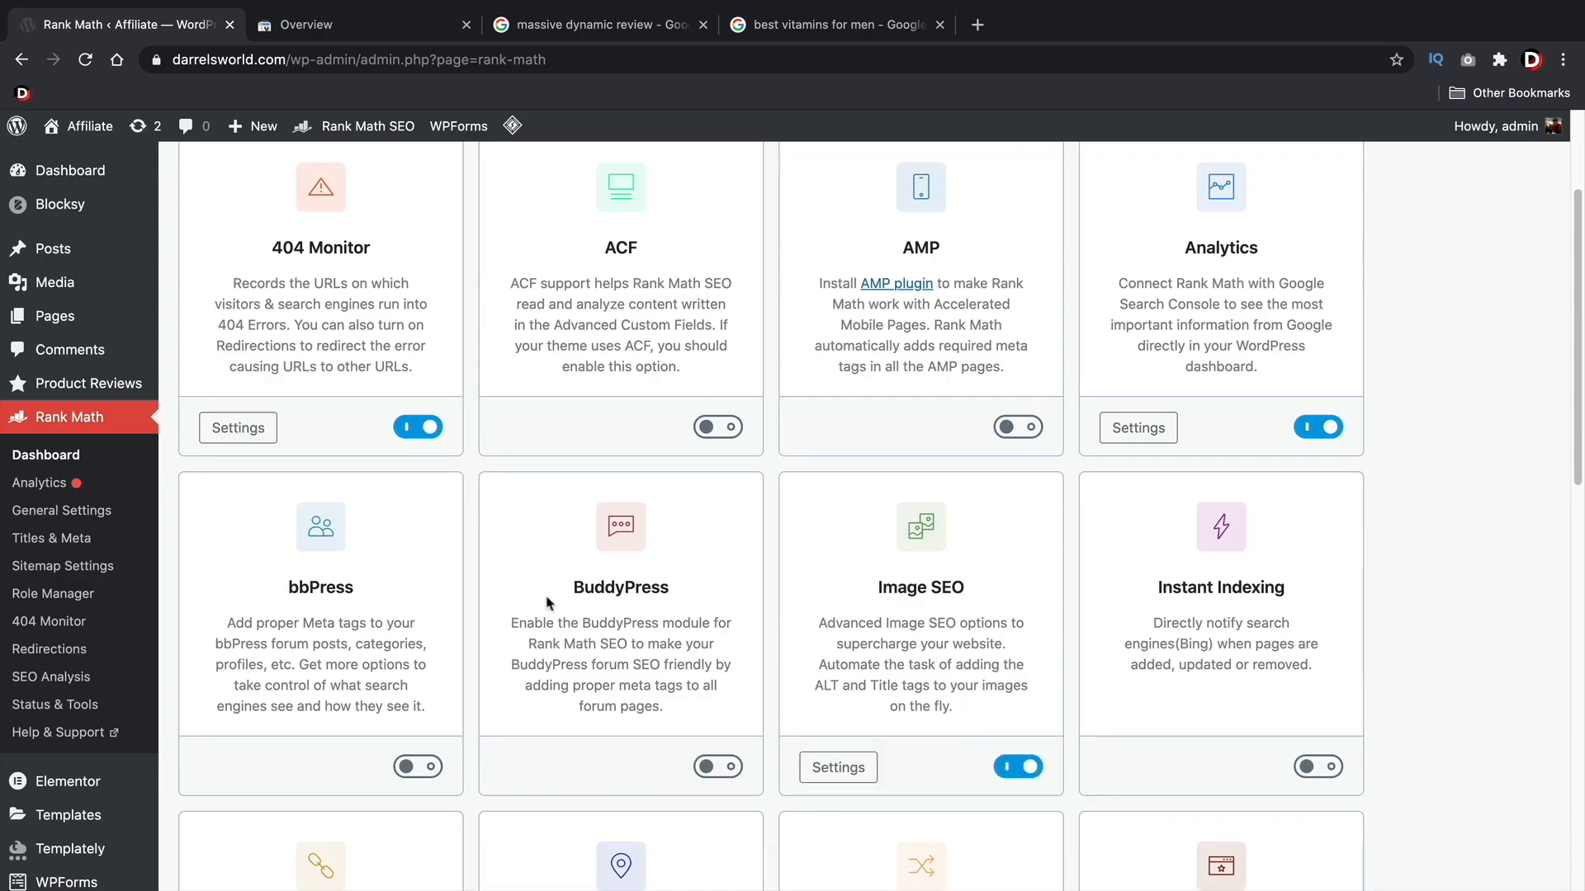
- View the Rank Math dashboard and the Analytics page with the benefits of connecting an account
{"action": "left_click", "coordinate": [72, 461]}
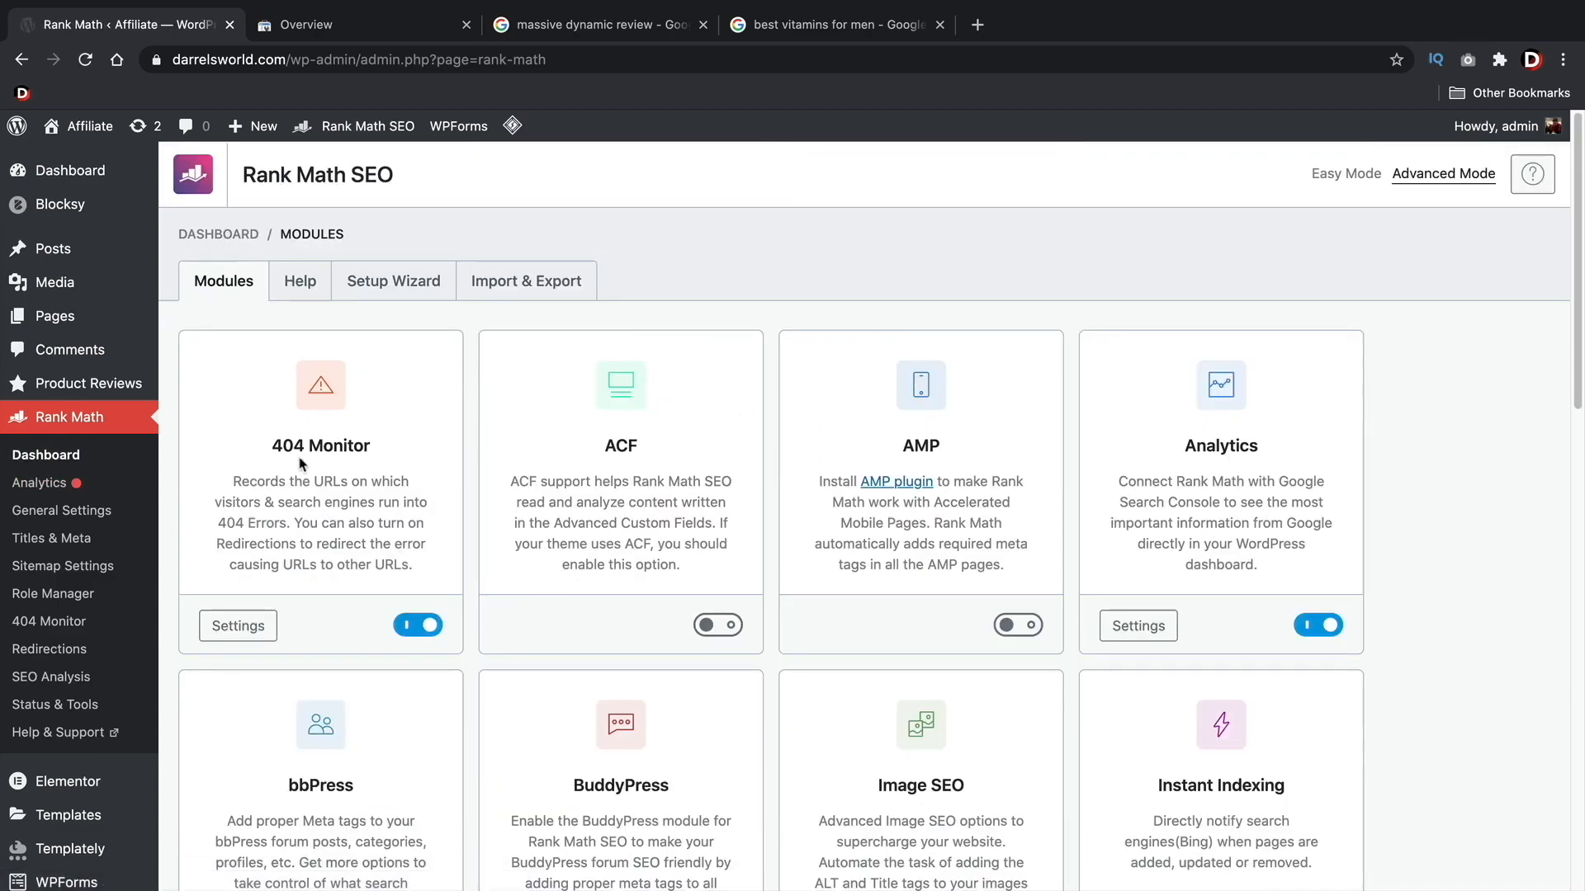
{"action": "left_click", "coordinate": [40, 487]}
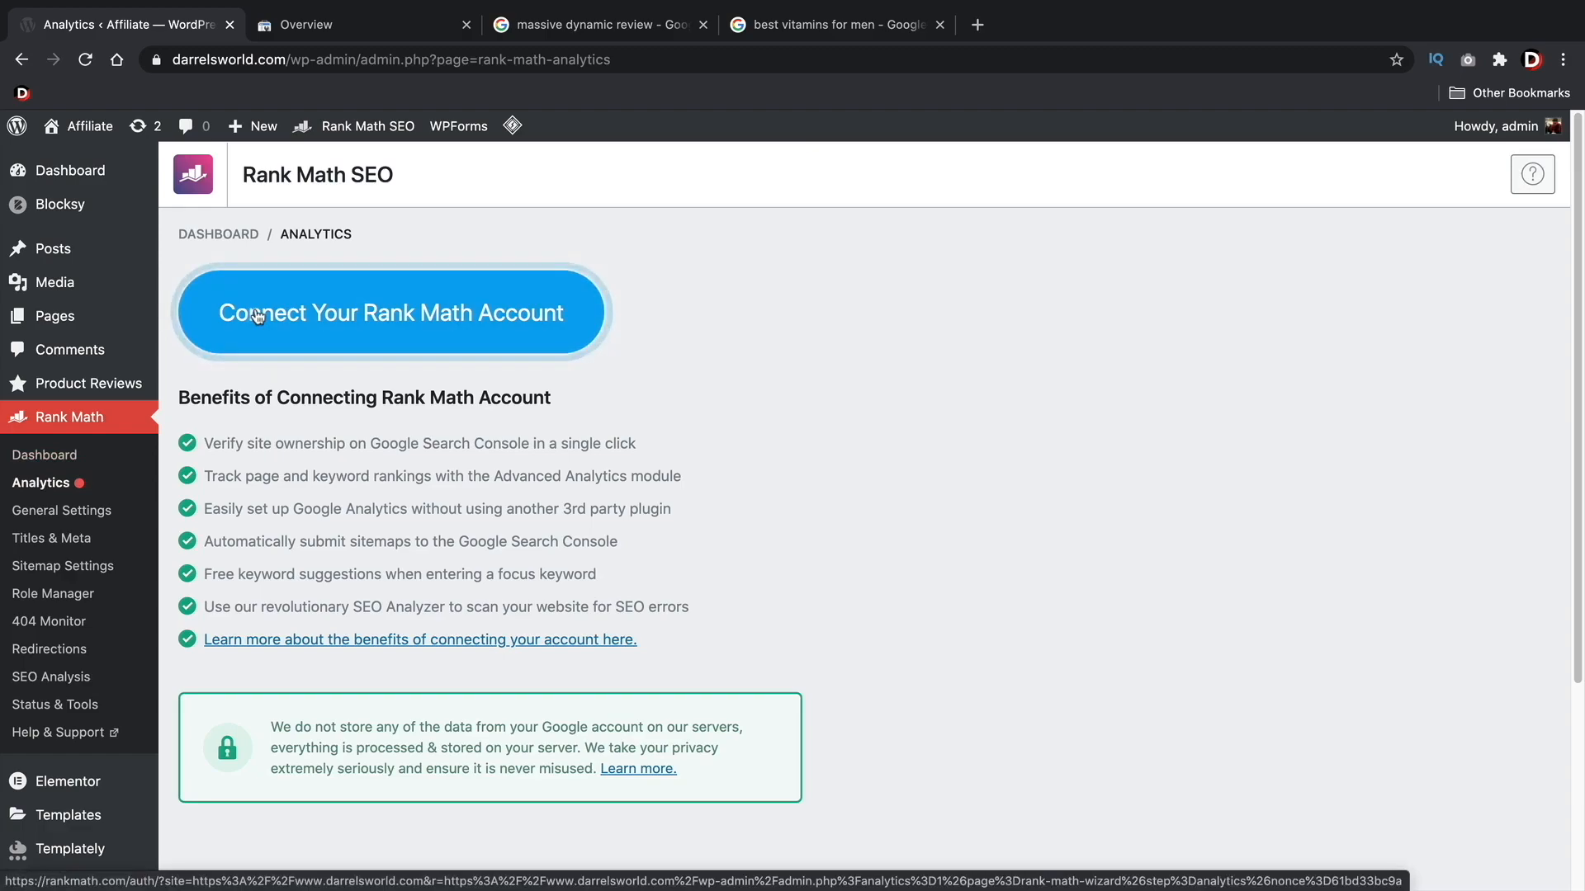
- Examine the Links options in Rank Math's General Settings, including Strip Category Base, attachment redirects, nofollow and external link behaviour
{"action": "left_click", "coordinate": [88, 514]}
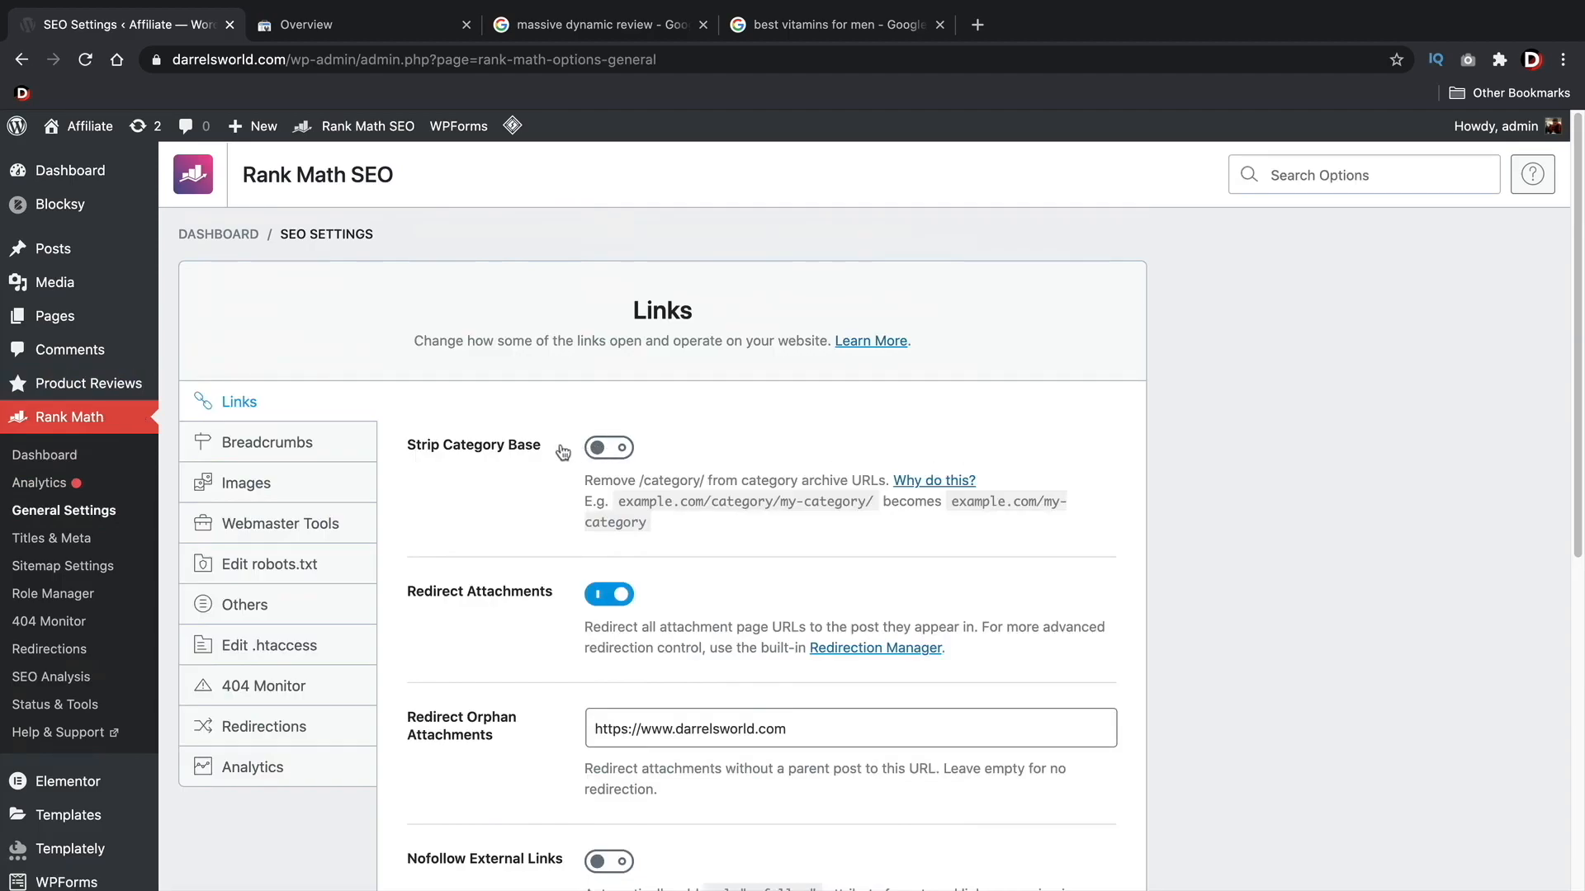
{"action": "scroll", "coordinate": [512, 454], "scroll_direction": "down", "scroll_amount": 2}
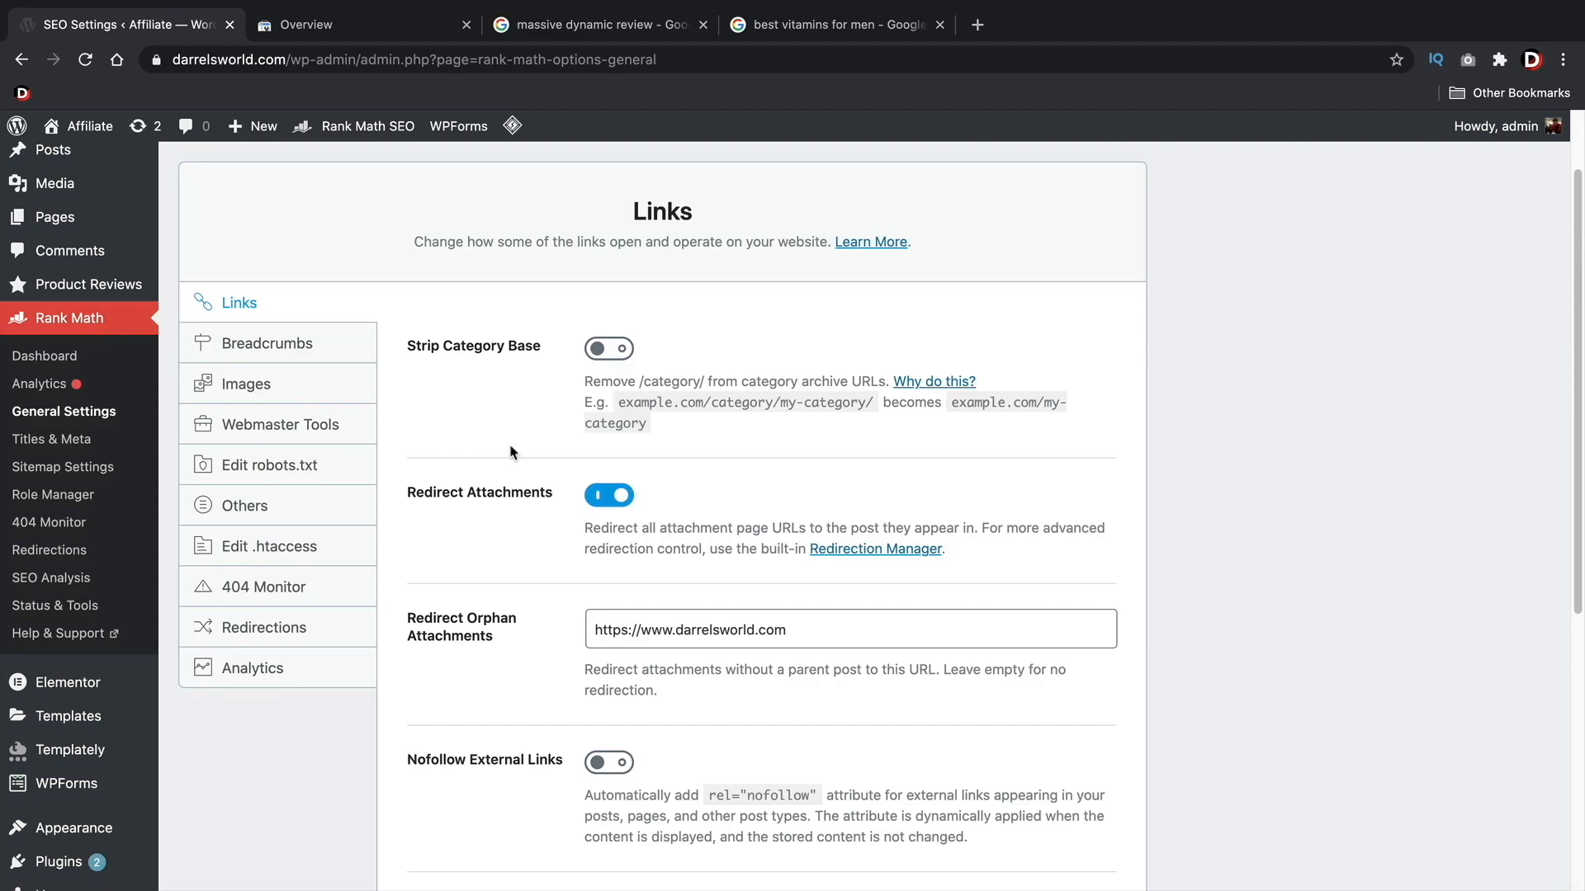
{"action": "left_click_drag", "start_coordinate": [712, 400], "coordinate": [770, 402]}
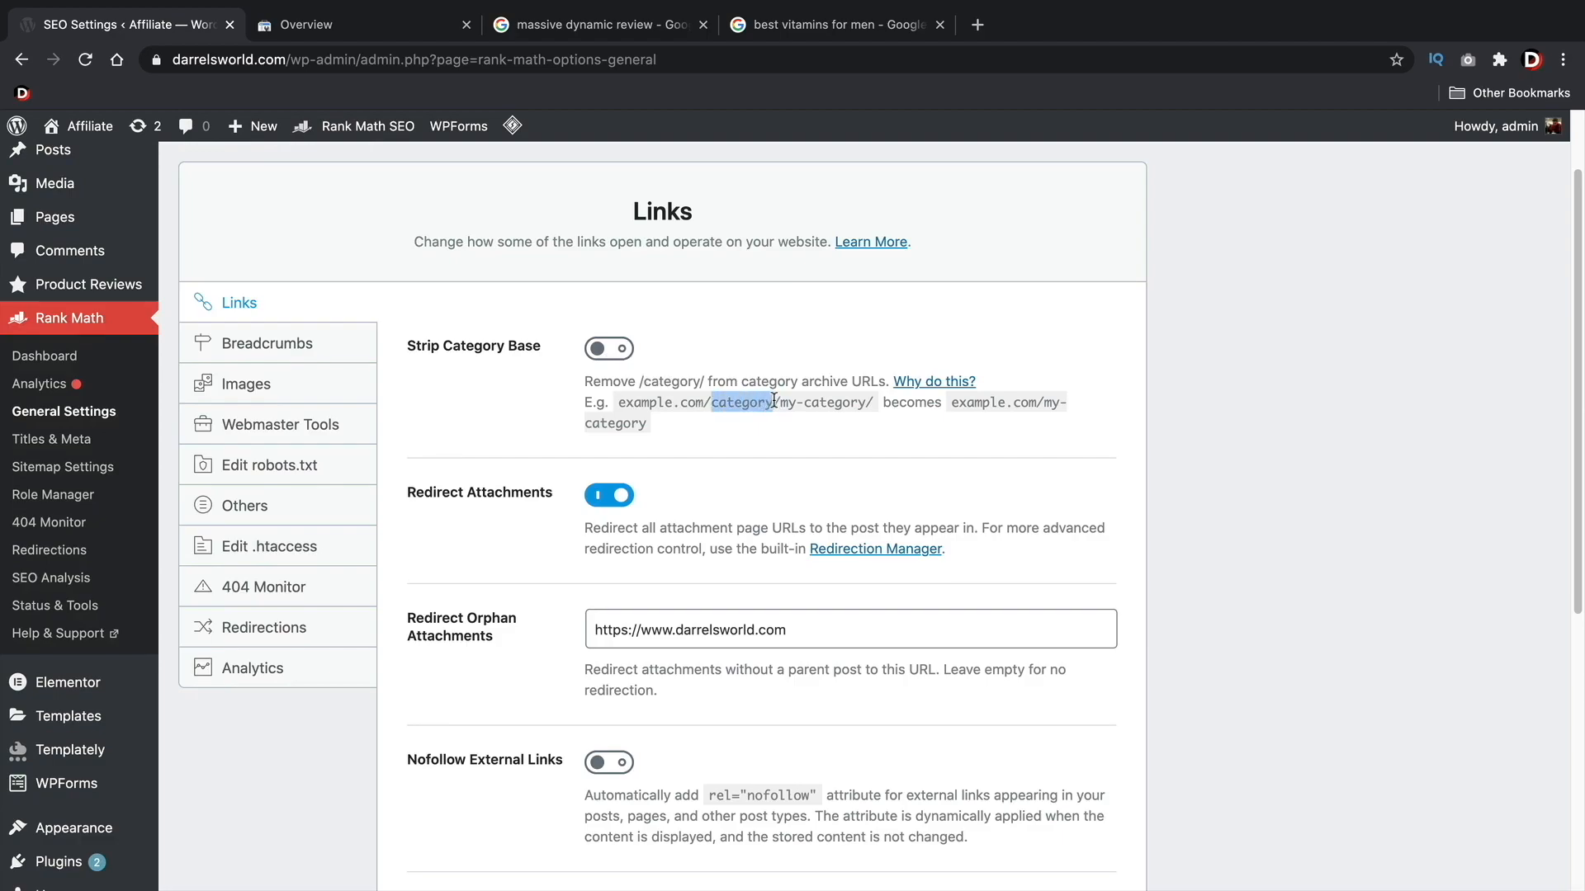
{"action": "left_click", "coordinate": [1240, 434]}
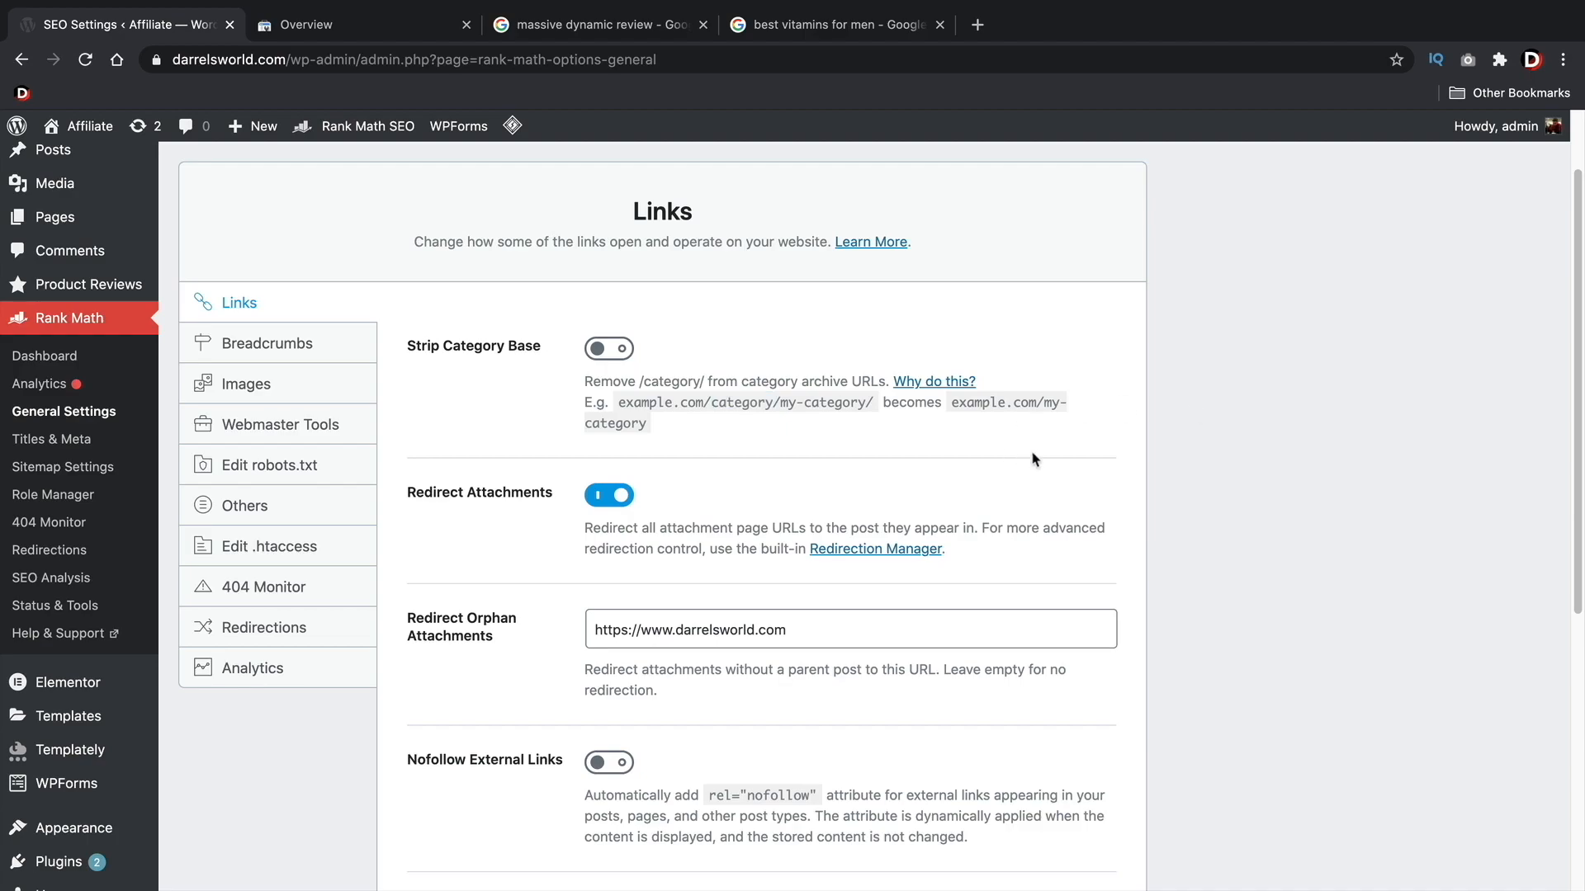
{"action": "scroll", "coordinate": [892, 454], "scroll_direction": "down", "scroll_amount": 3}
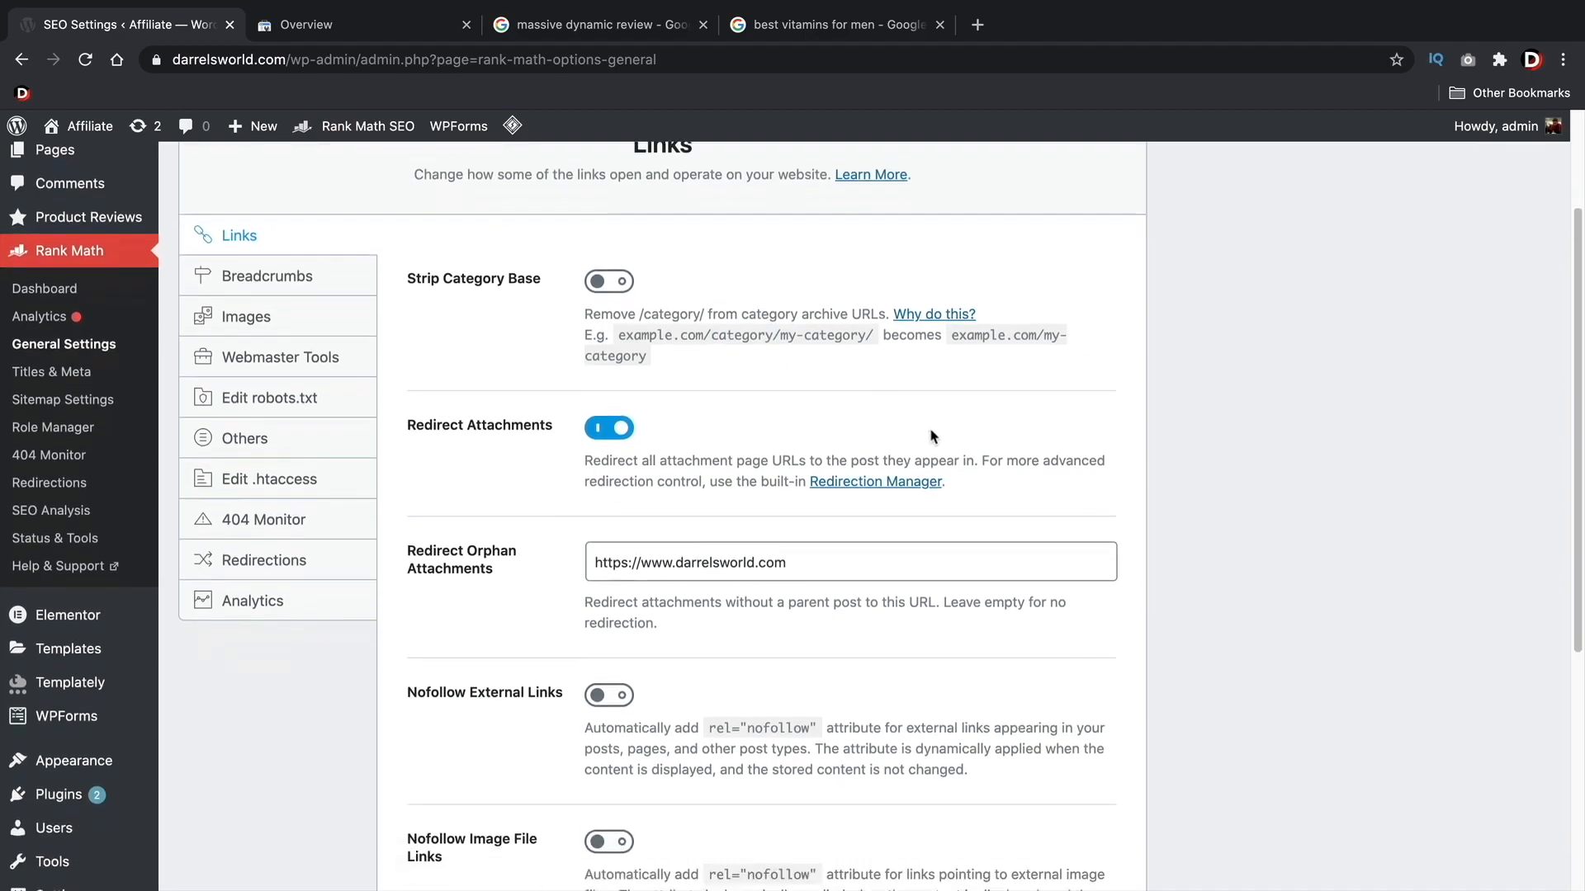
{"action": "scroll", "coordinate": [904, 414], "scroll_direction": "down", "scroll_amount": 2}
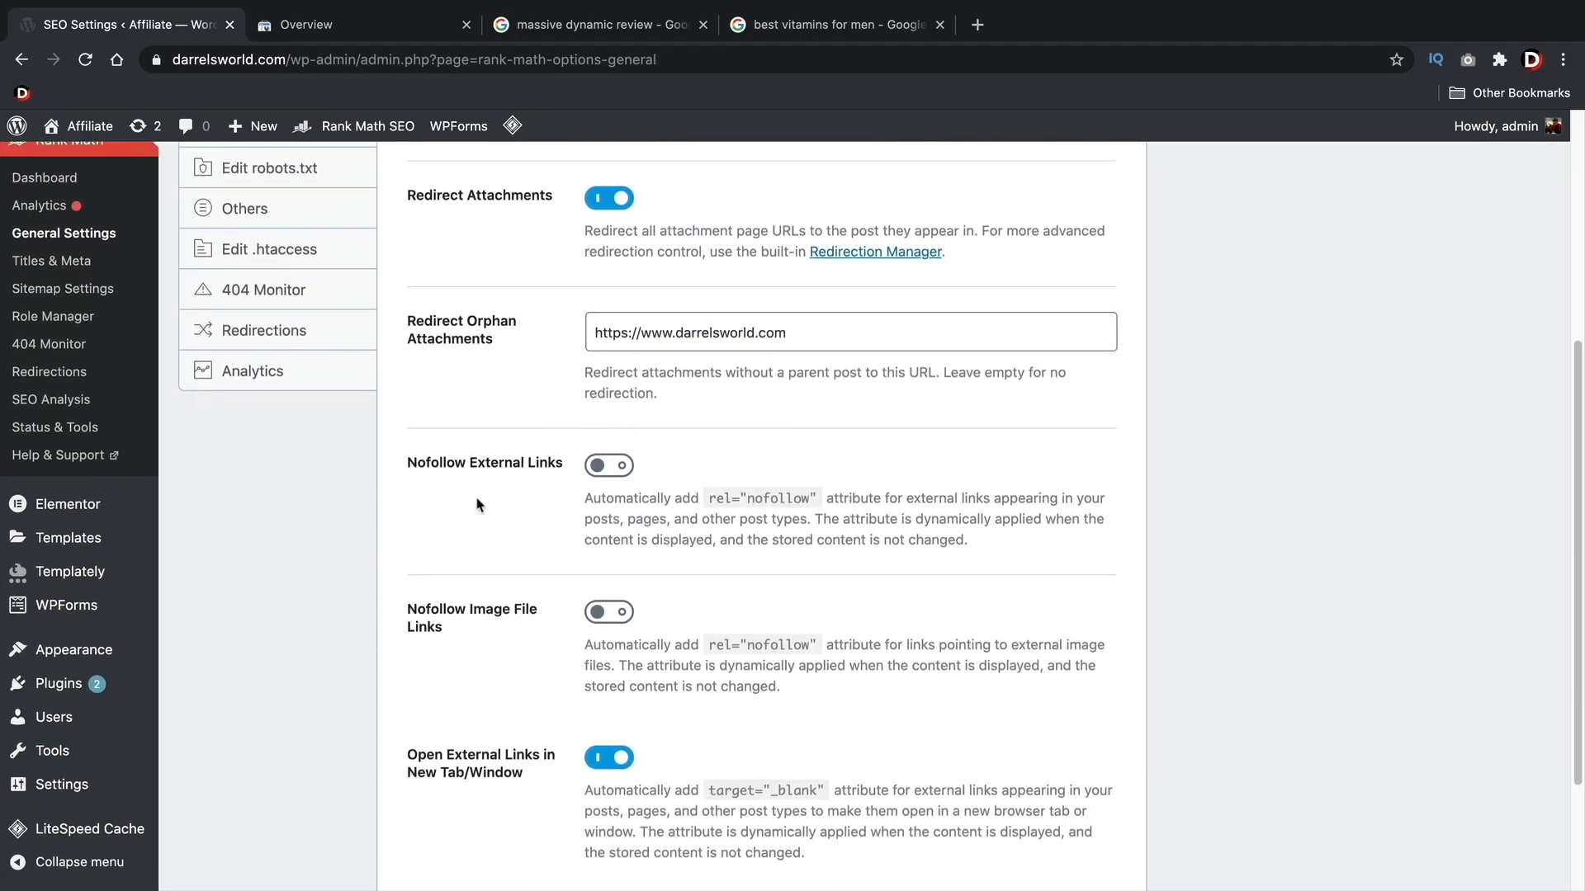
{"action": "scroll", "coordinate": [549, 582], "scroll_direction": "down", "scroll_amount": 2}
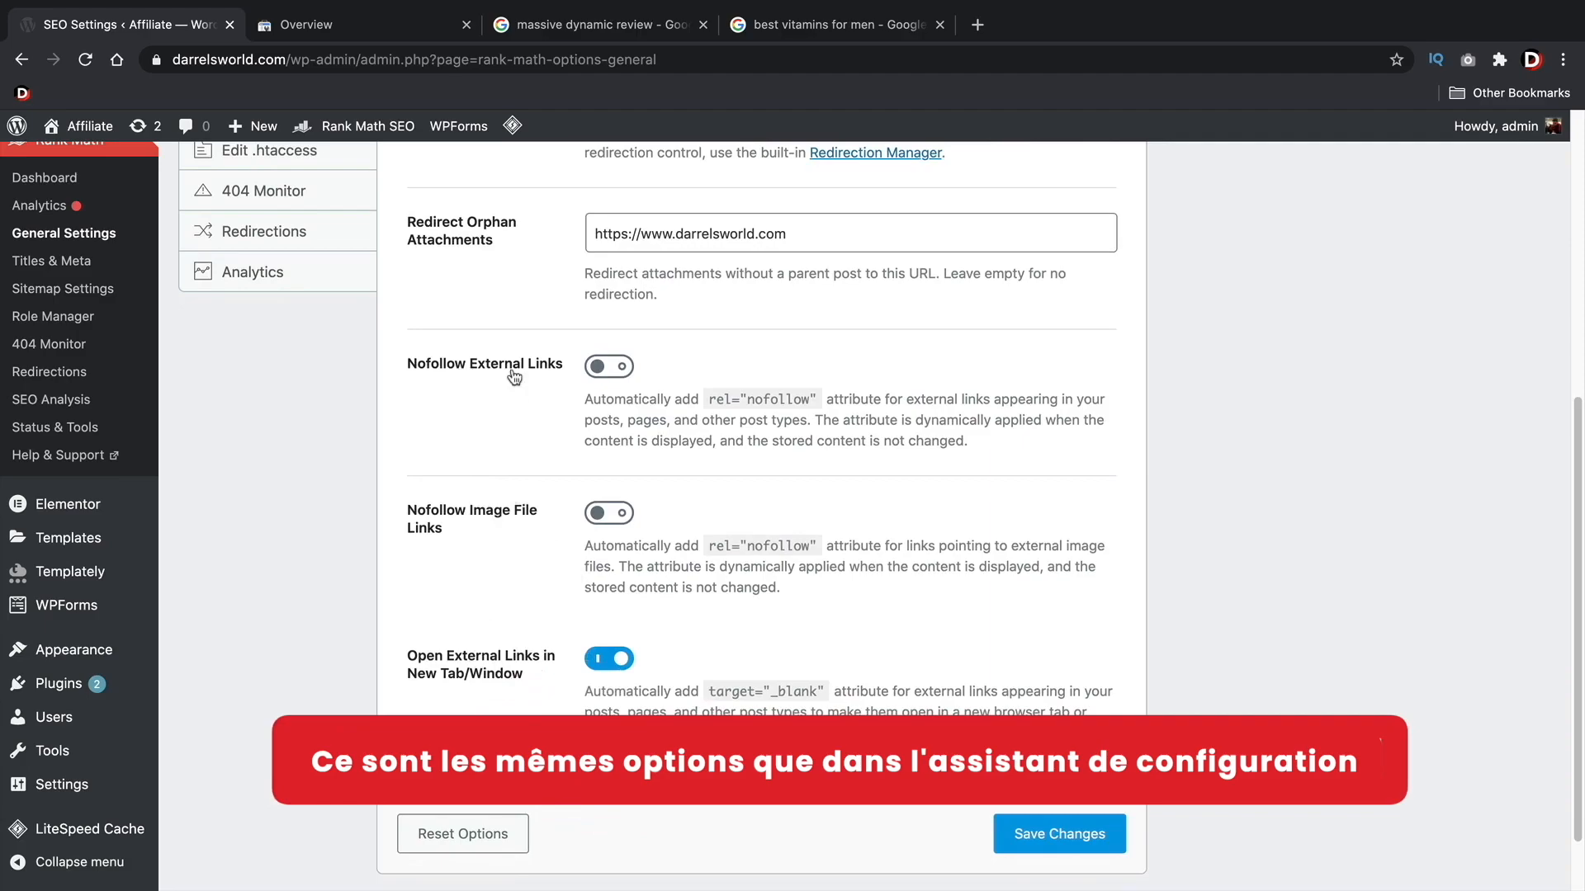
{"action": "scroll", "coordinate": [509, 445], "scroll_direction": "up", "scroll_amount": 6}
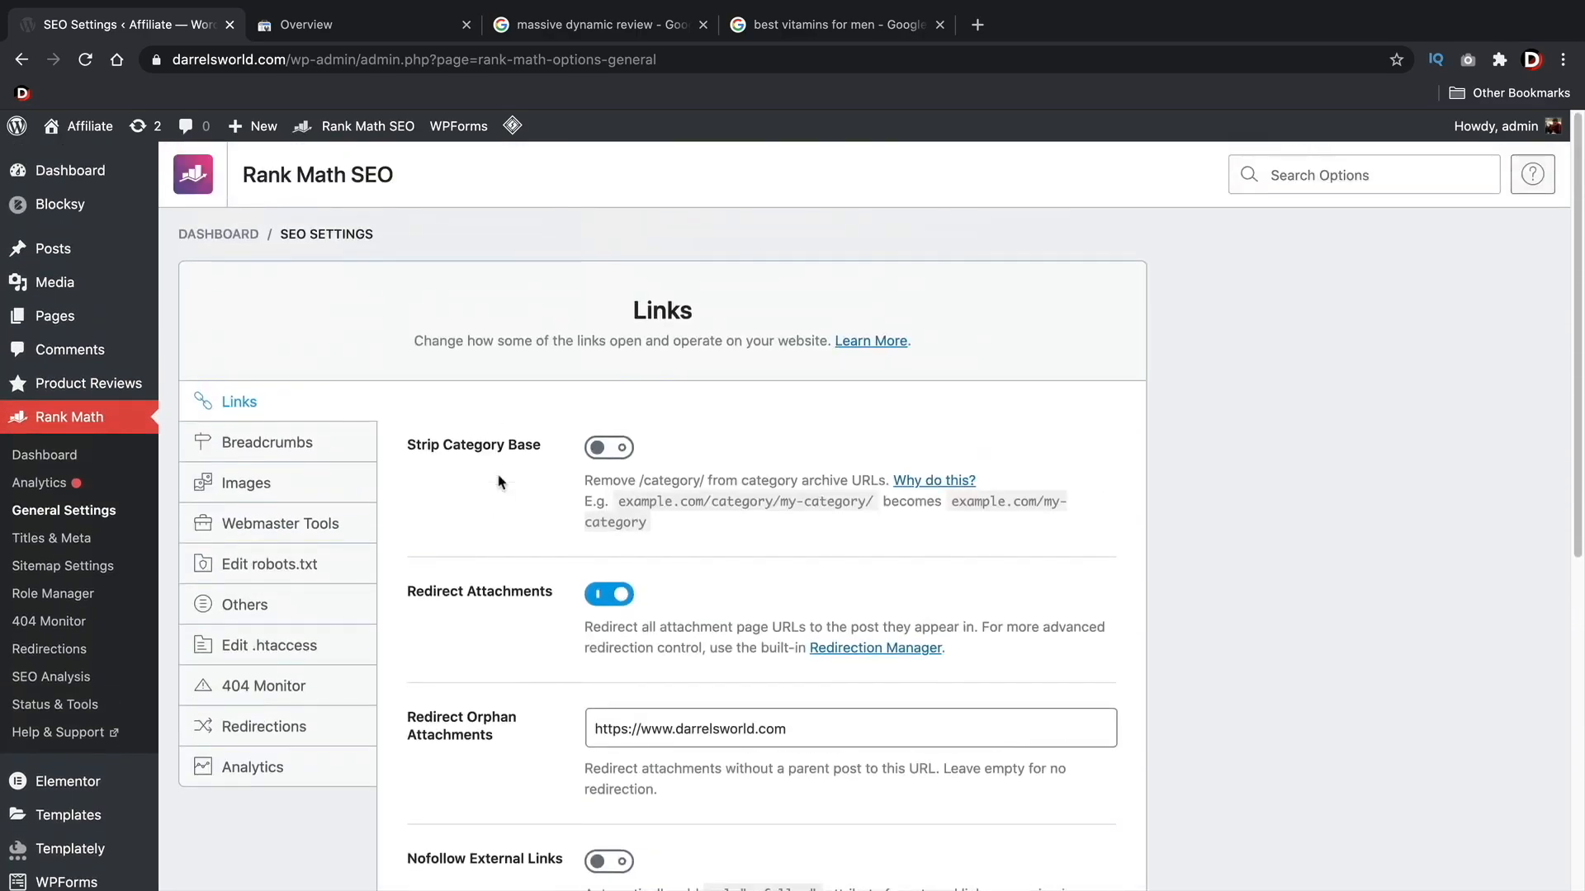
- Review the Breadcrumbs settings and the Images options for adding missing ALT and TITLE attributes
{"action": "left_click", "coordinate": [281, 441]}
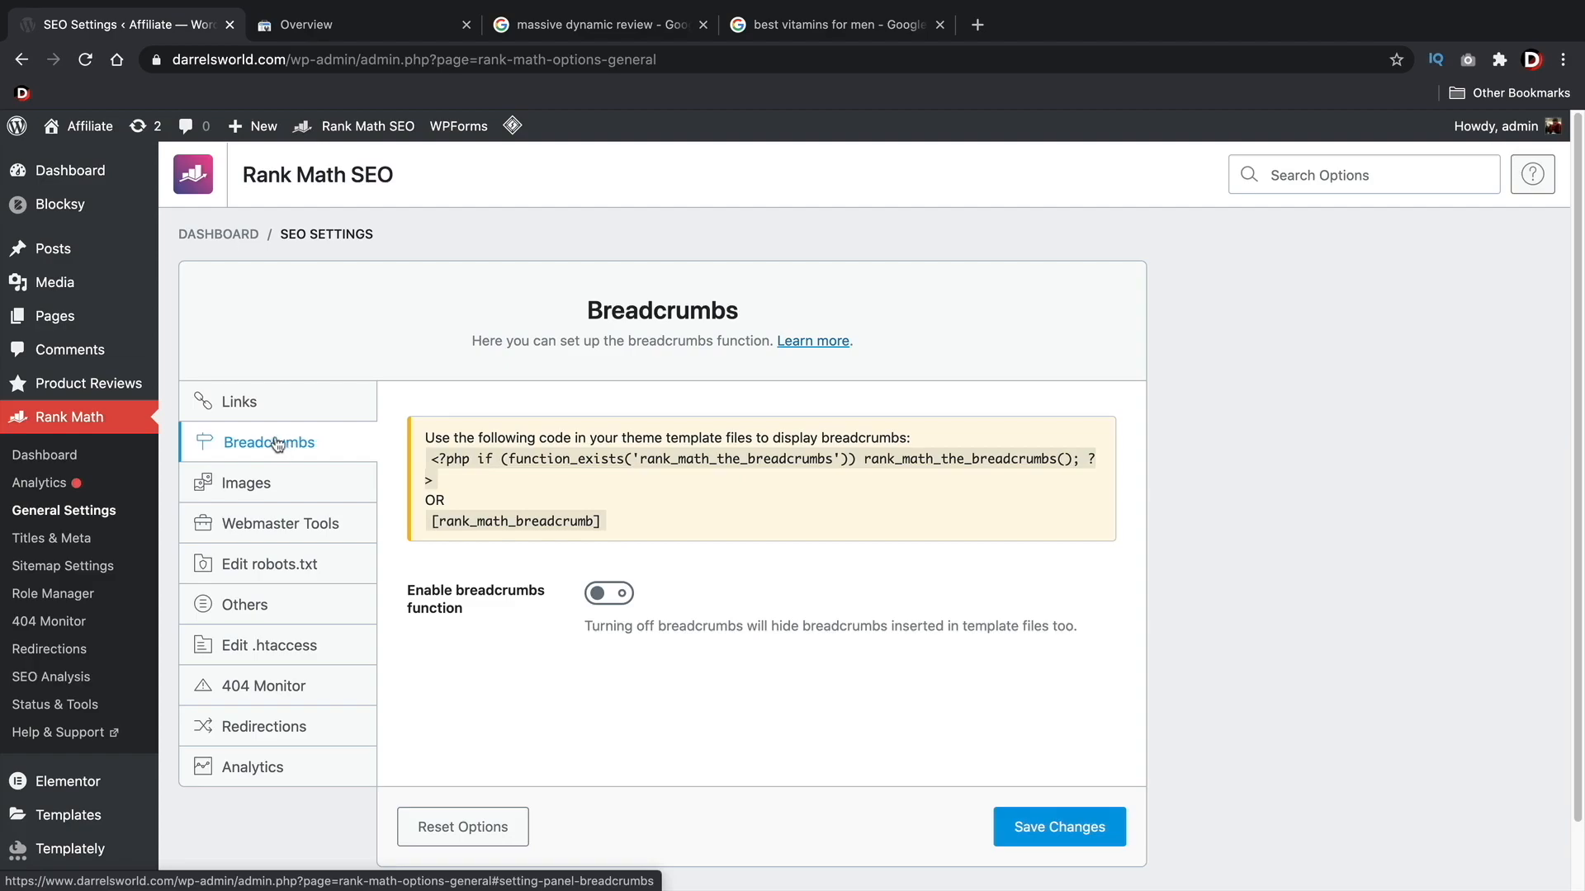
{"action": "left_click", "coordinate": [271, 493]}
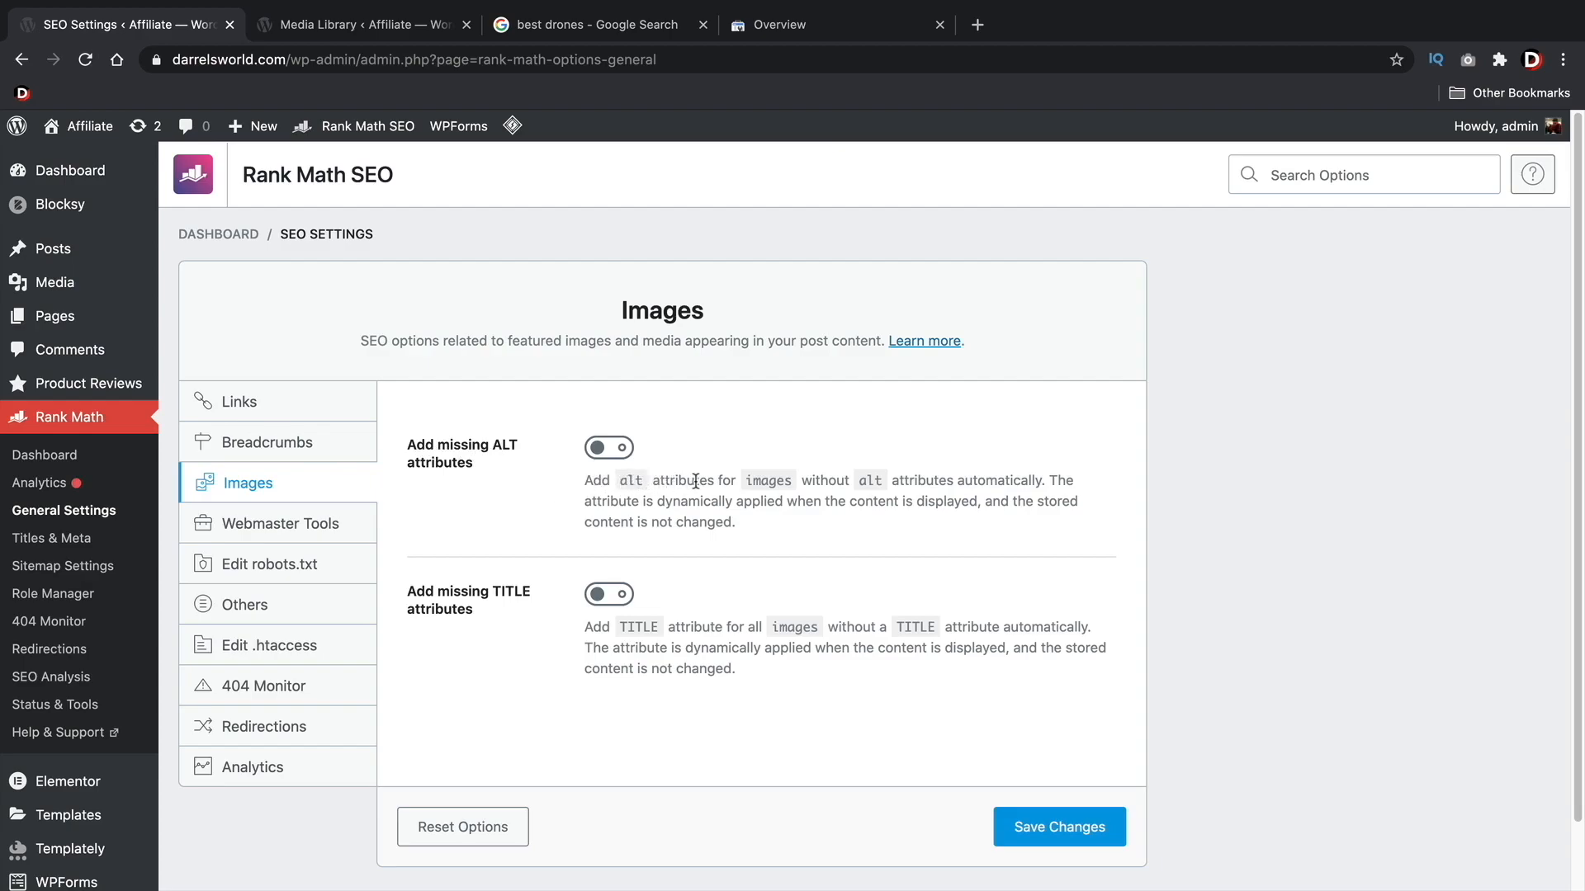
{"action": "left_click_drag", "start_coordinate": [787, 481], "coordinate": [994, 485]}
- Compare the drone photo's Alternative Text field in the Media Library with the Google Images results for "best drones"
{"action": "left_click", "coordinate": [367, 25]}
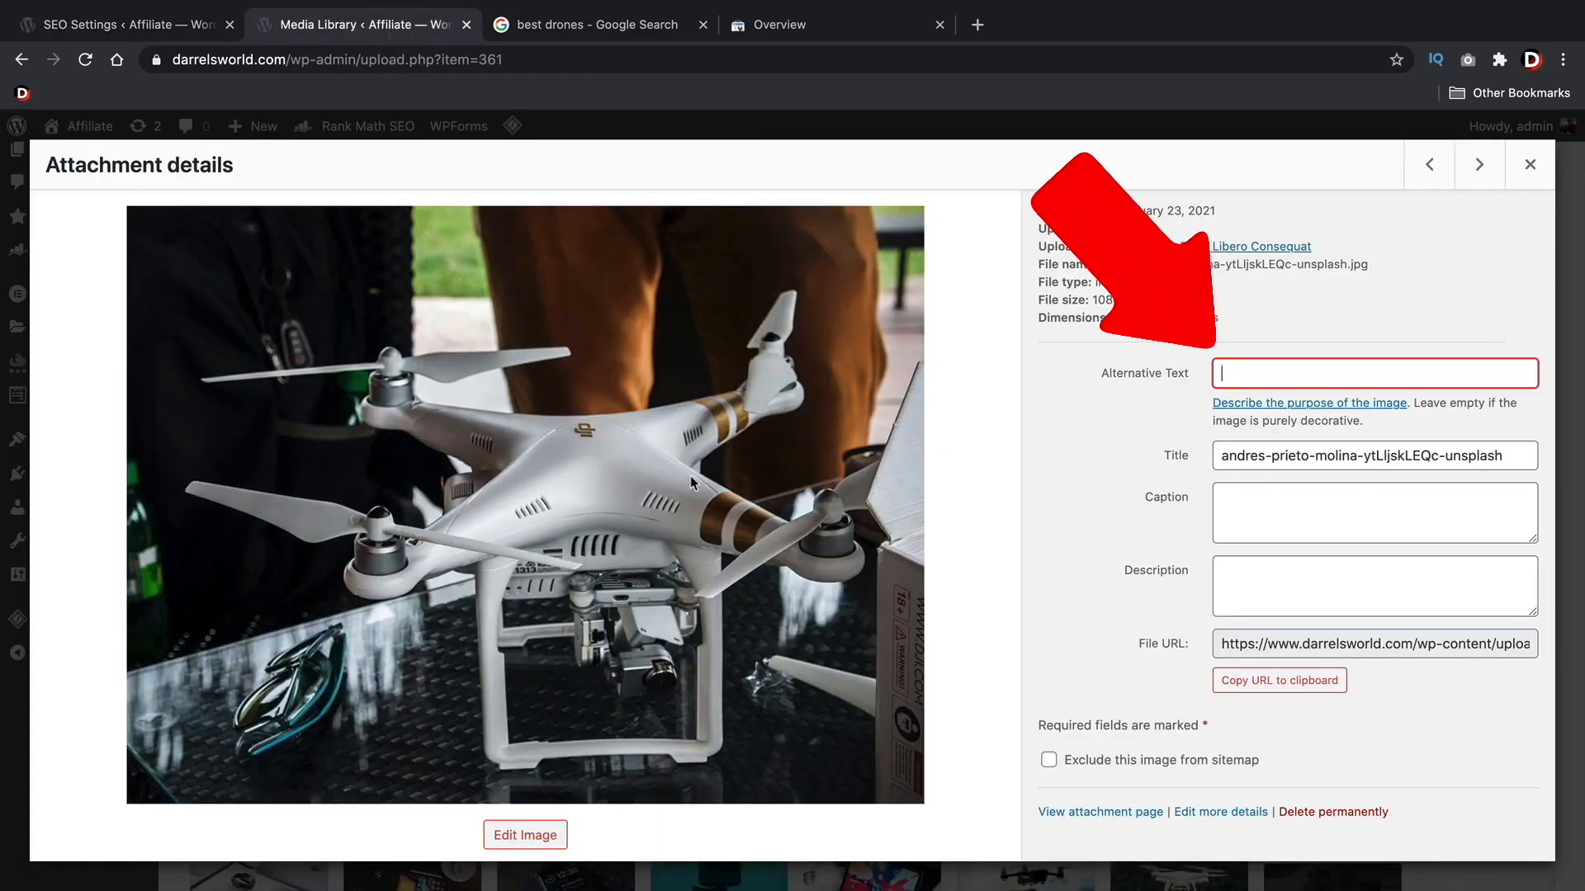
{"action": "left_click_drag", "start_coordinate": [1098, 377], "coordinate": [1189, 384]}
{"action": "left_click", "coordinate": [1190, 384]}
{"action": "left_click", "coordinate": [1259, 374]}
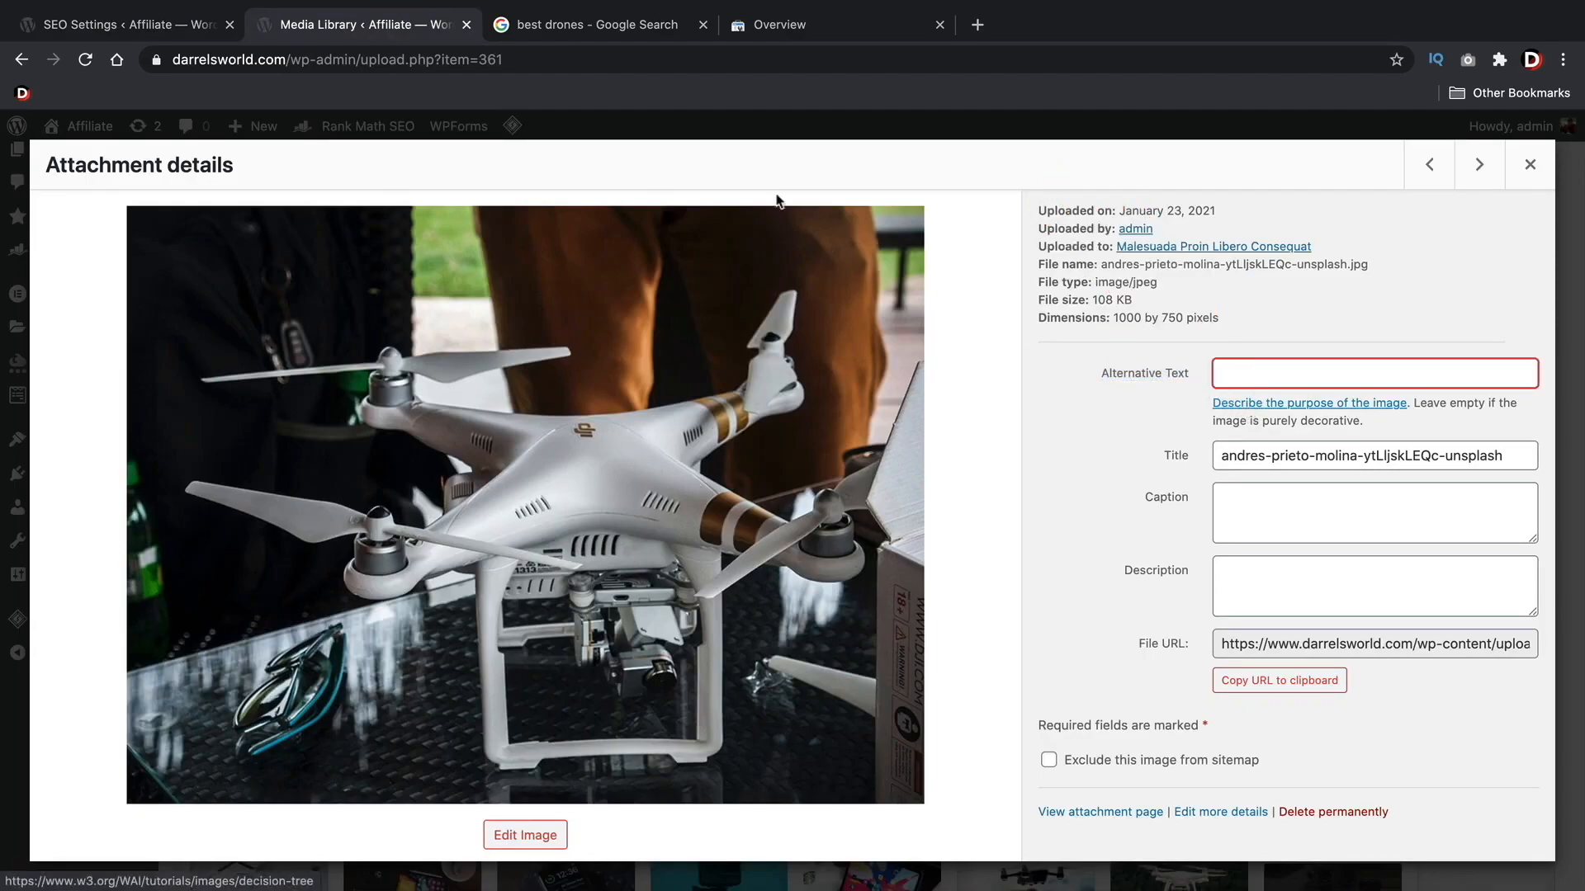
{"action": "left_click", "coordinate": [627, 27]}
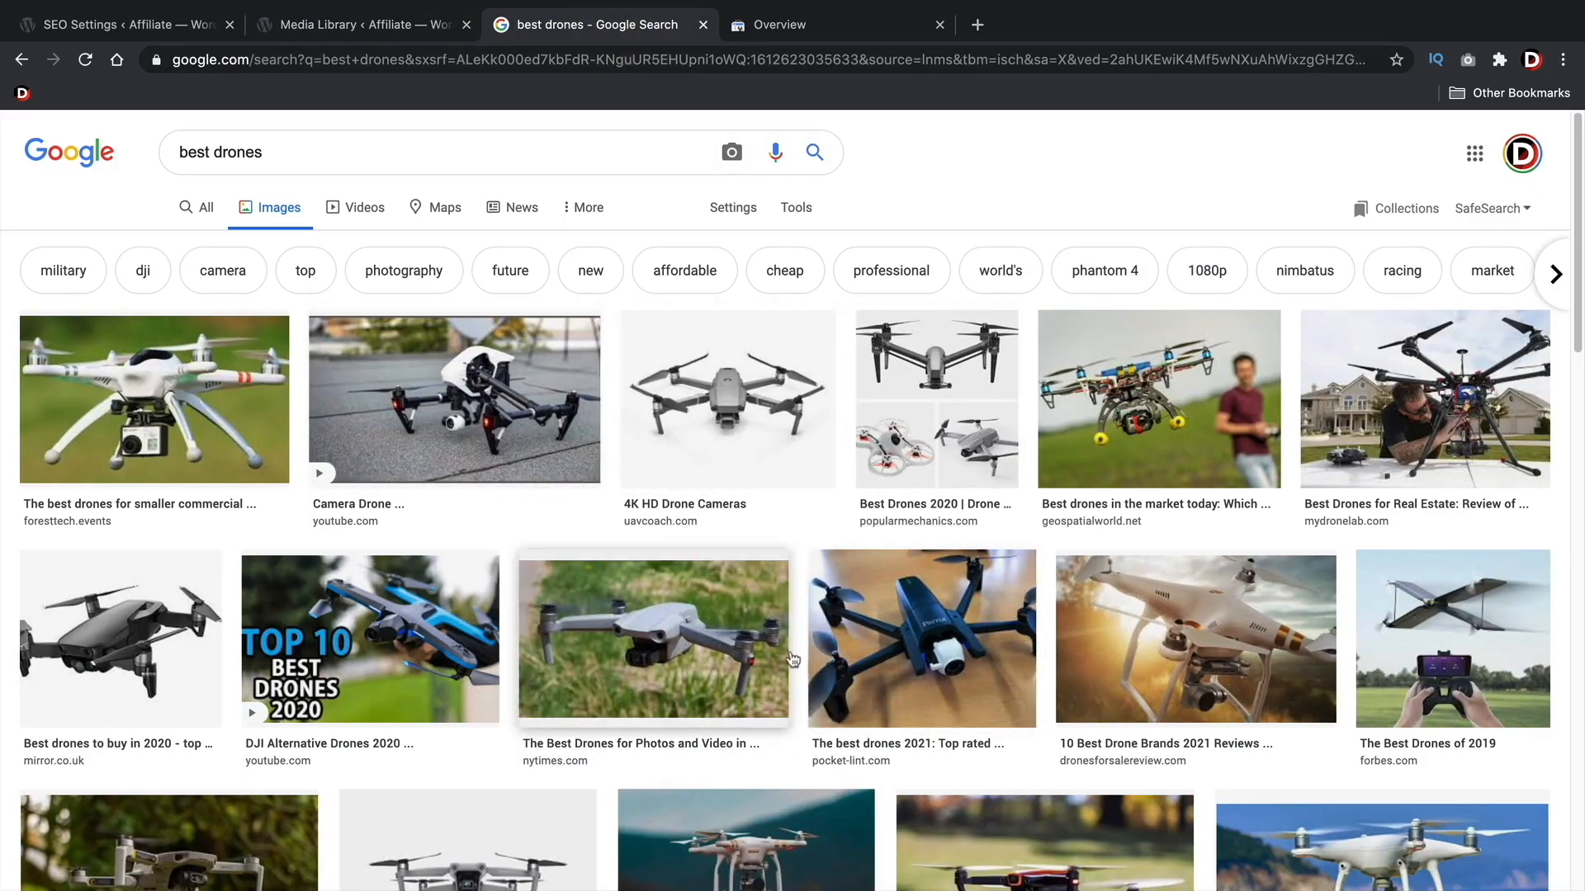
{"action": "left_click", "coordinate": [357, 29]}
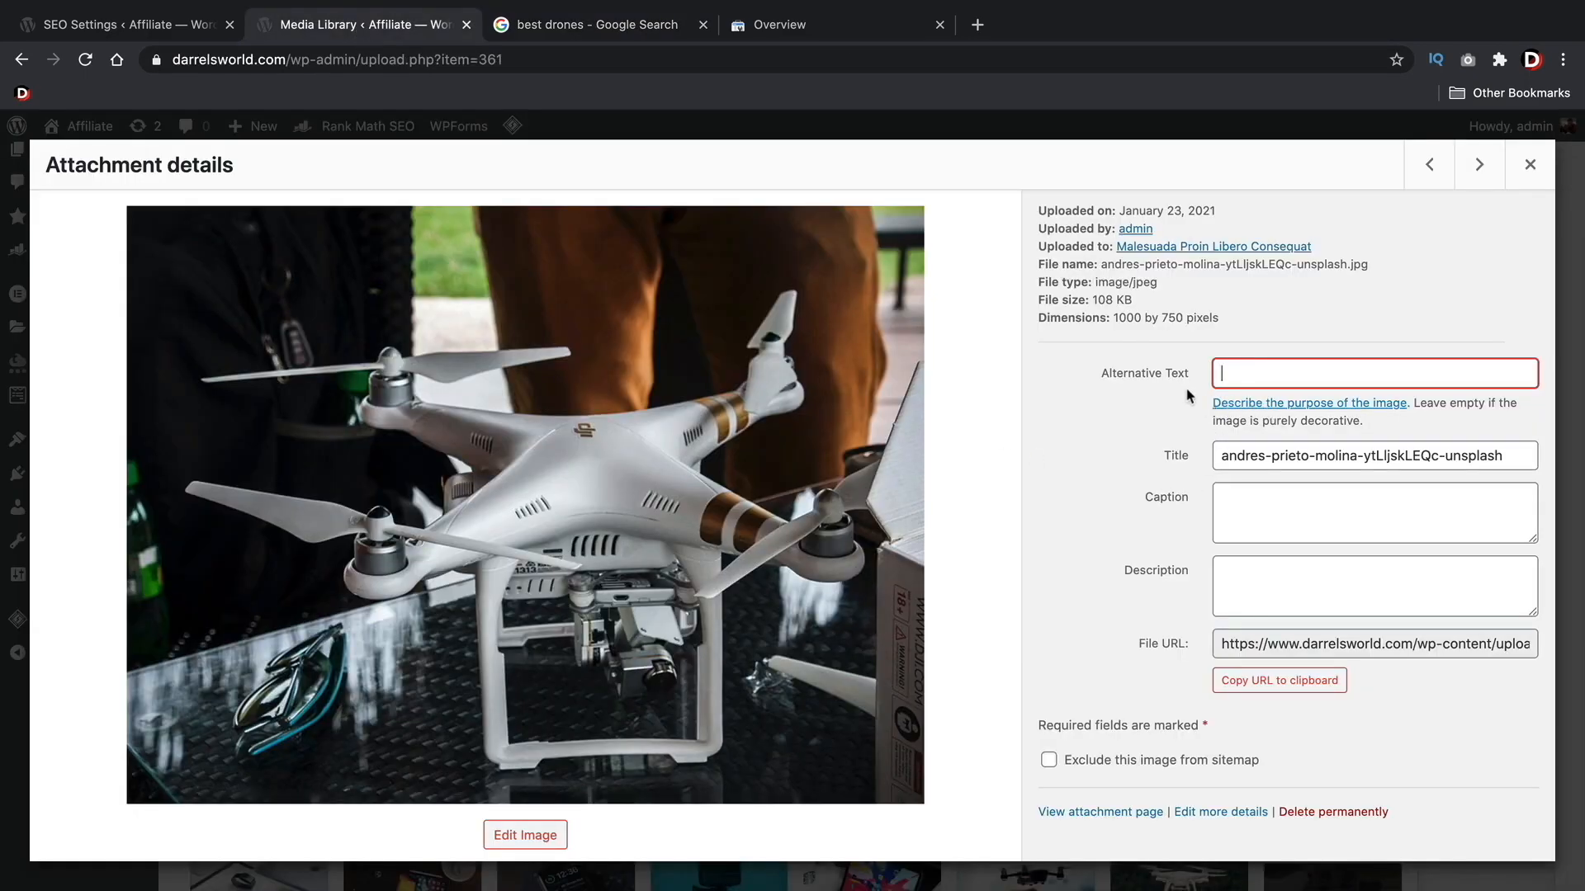
{"action": "left_click", "coordinate": [612, 31]}
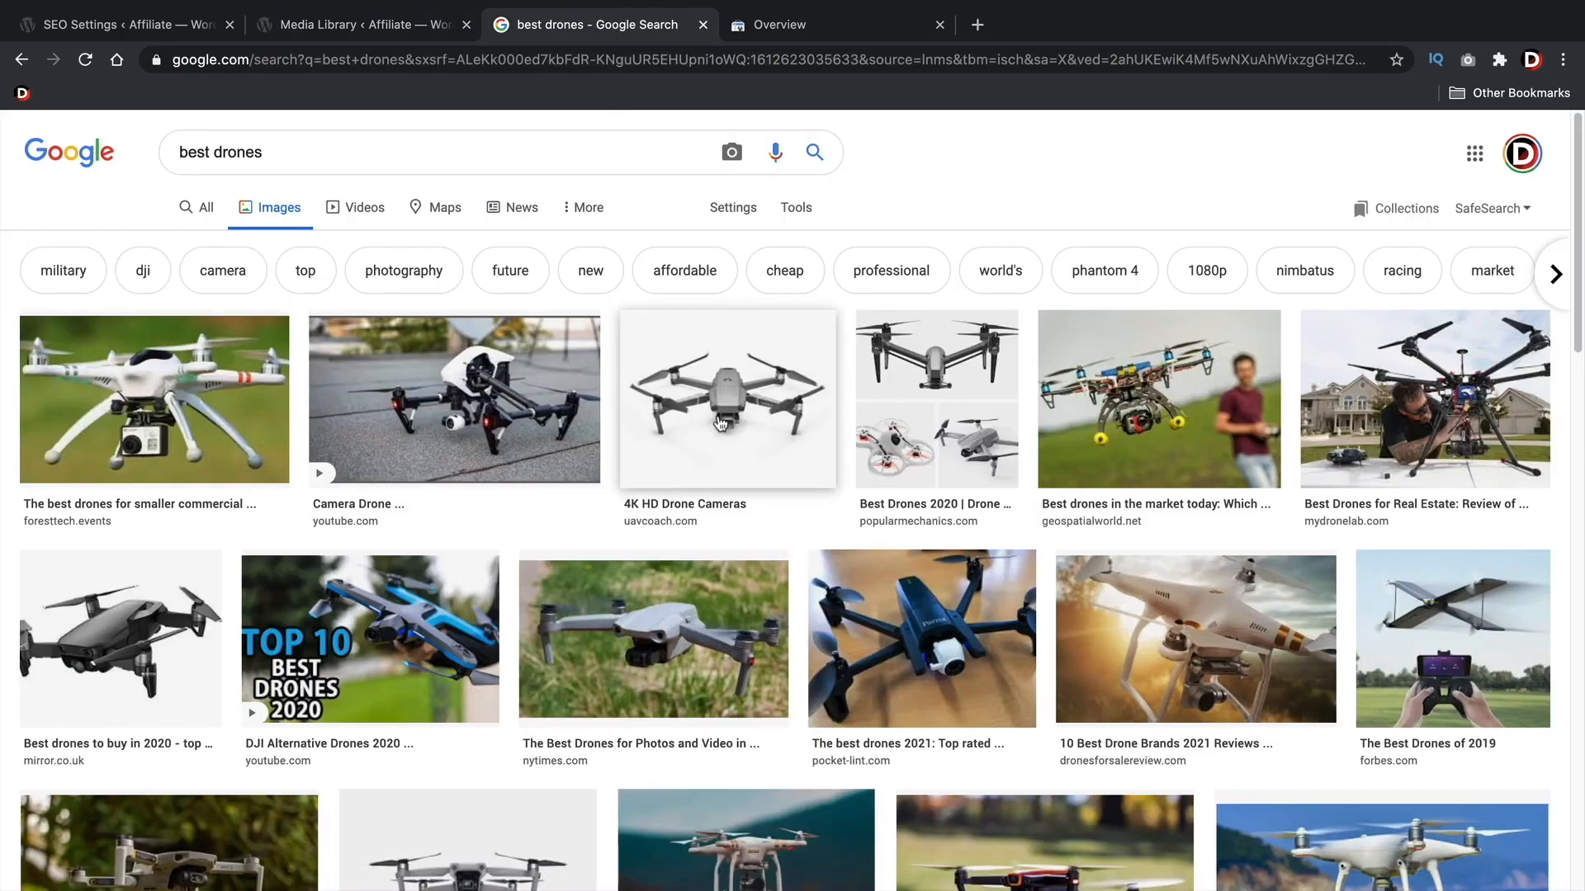
{"action": "left_click", "coordinate": [289, 29]}
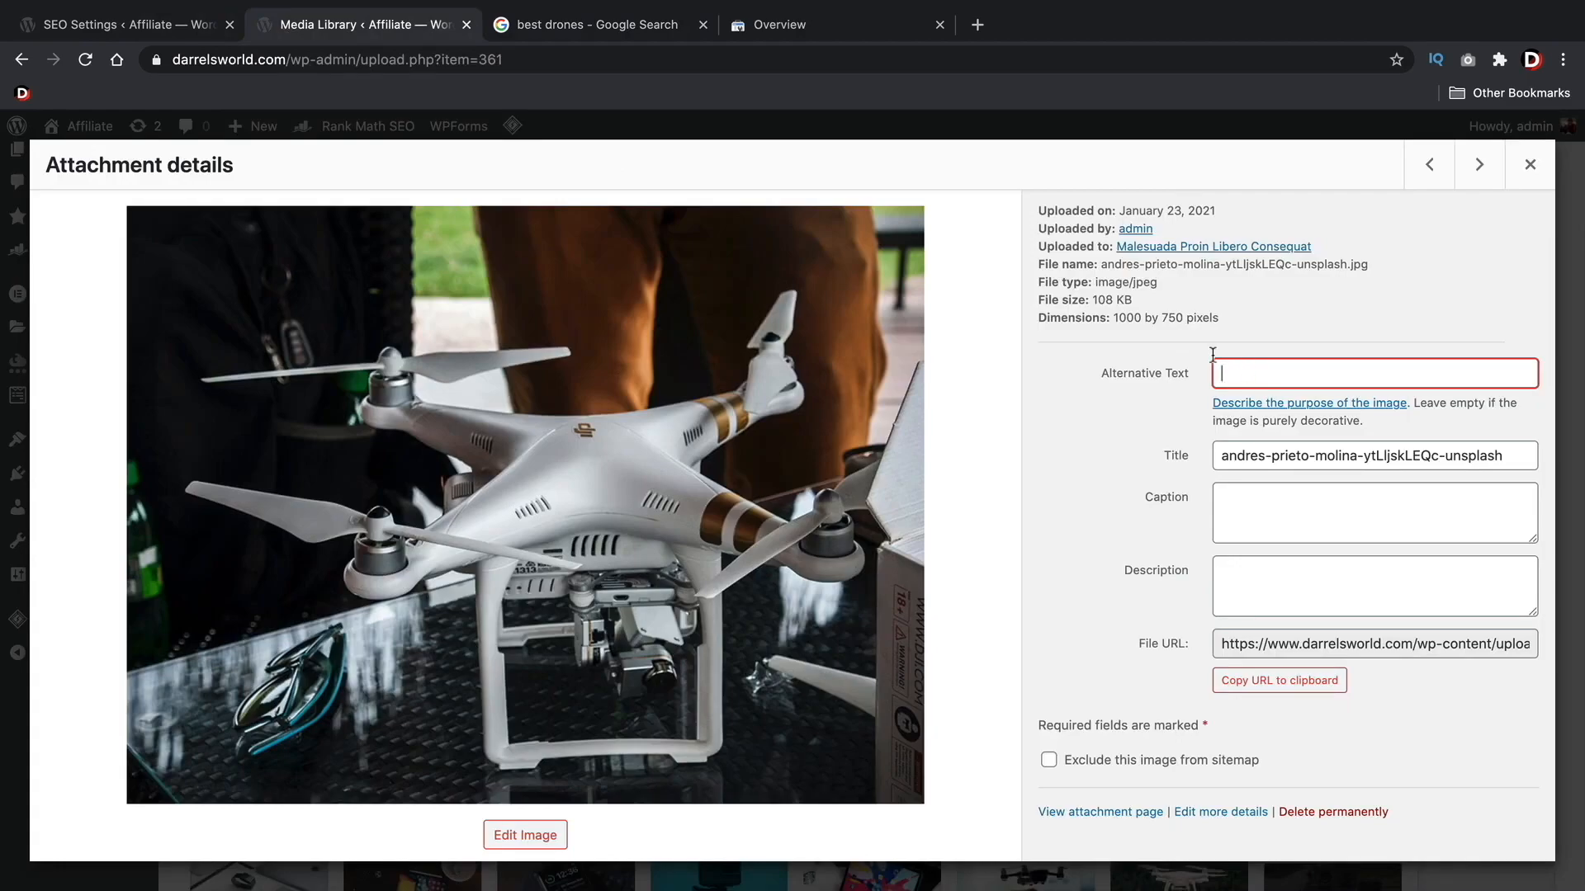
- In Rank Math's Images settings, enable adding missing ALT attributes and browse the variables offered for the Alt attribute format
{"action": "left_click", "coordinate": [211, 24]}
{"action": "left_click", "coordinate": [608, 449]}
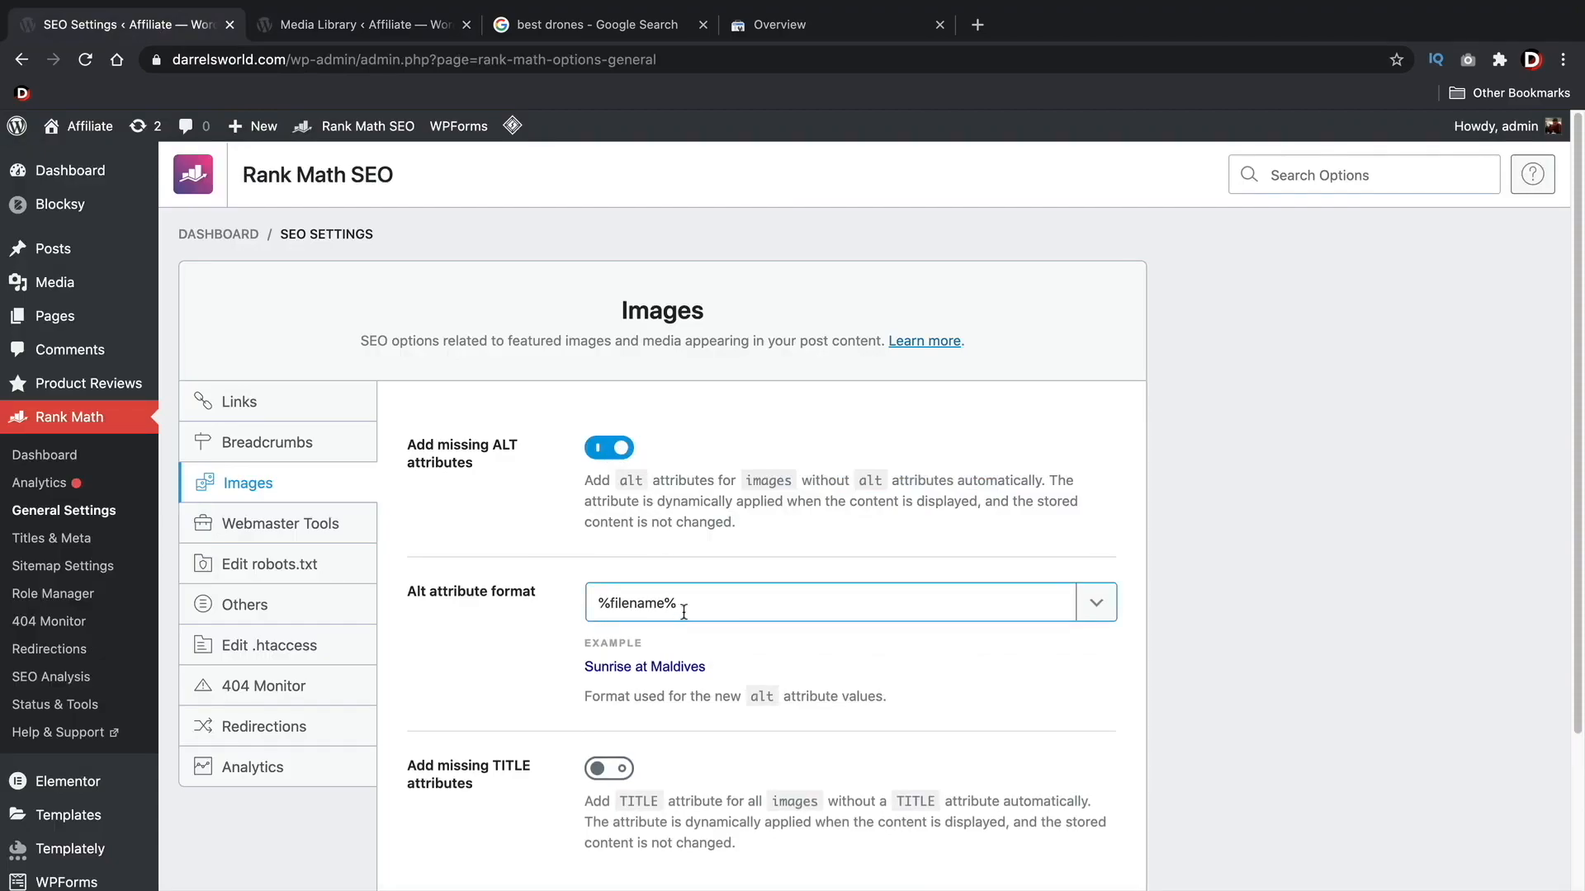
{"action": "left_click", "coordinate": [1097, 610]}
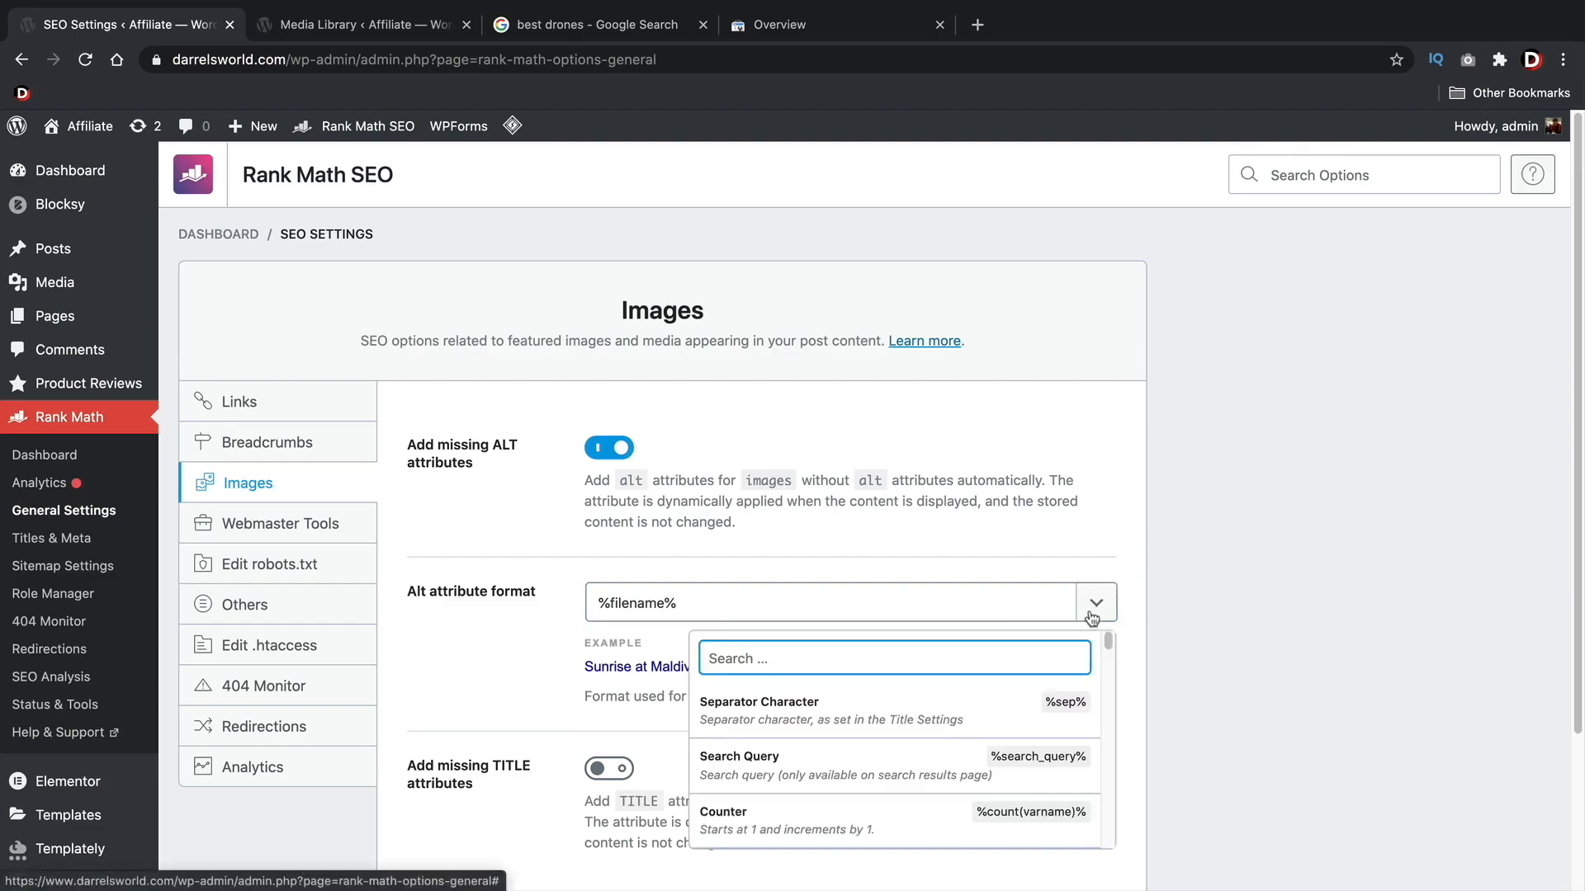
{"action": "scroll", "coordinate": [990, 710], "scroll_direction": "down", "scroll_amount": 3}
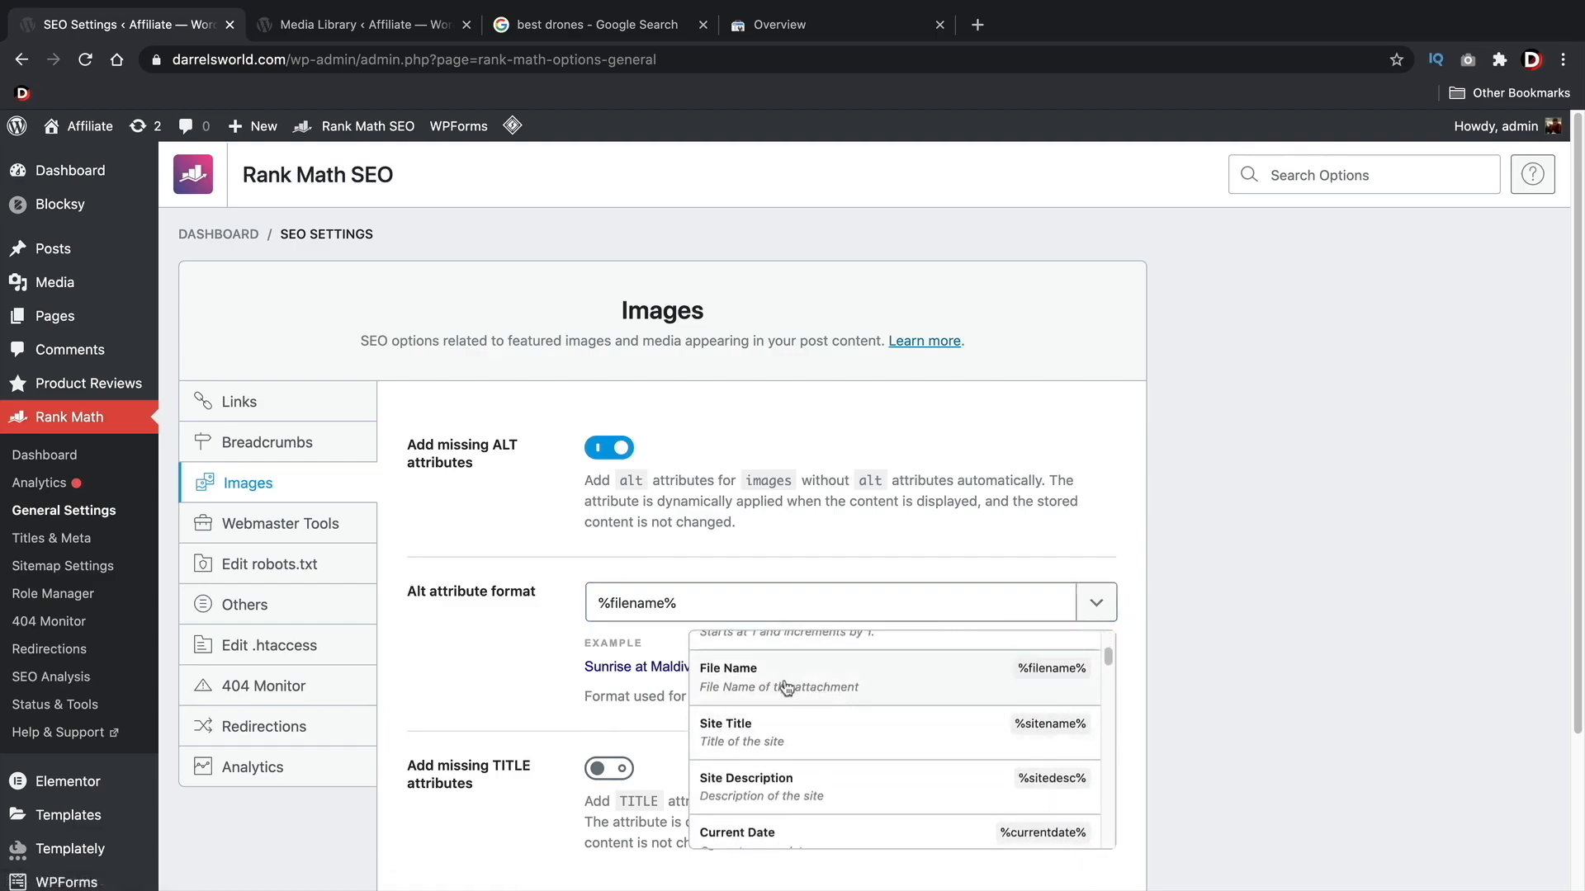
{"action": "scroll", "coordinate": [816, 783], "scroll_direction": "down", "scroll_amount": 2}
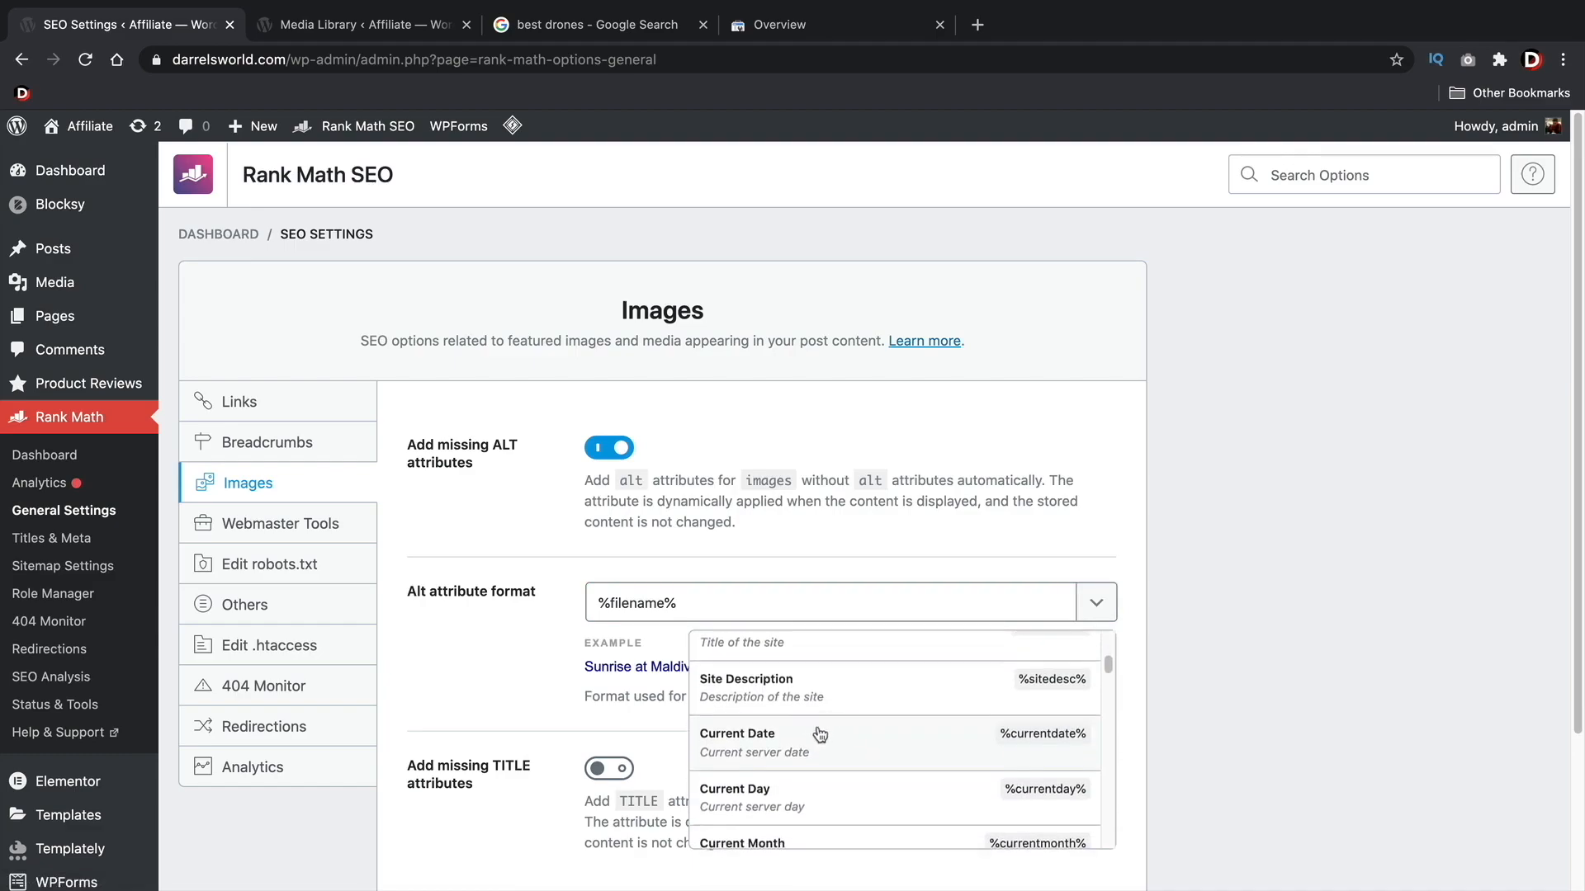
{"action": "left_click", "coordinate": [1096, 604]}
{"action": "left_click", "coordinate": [1201, 583]}
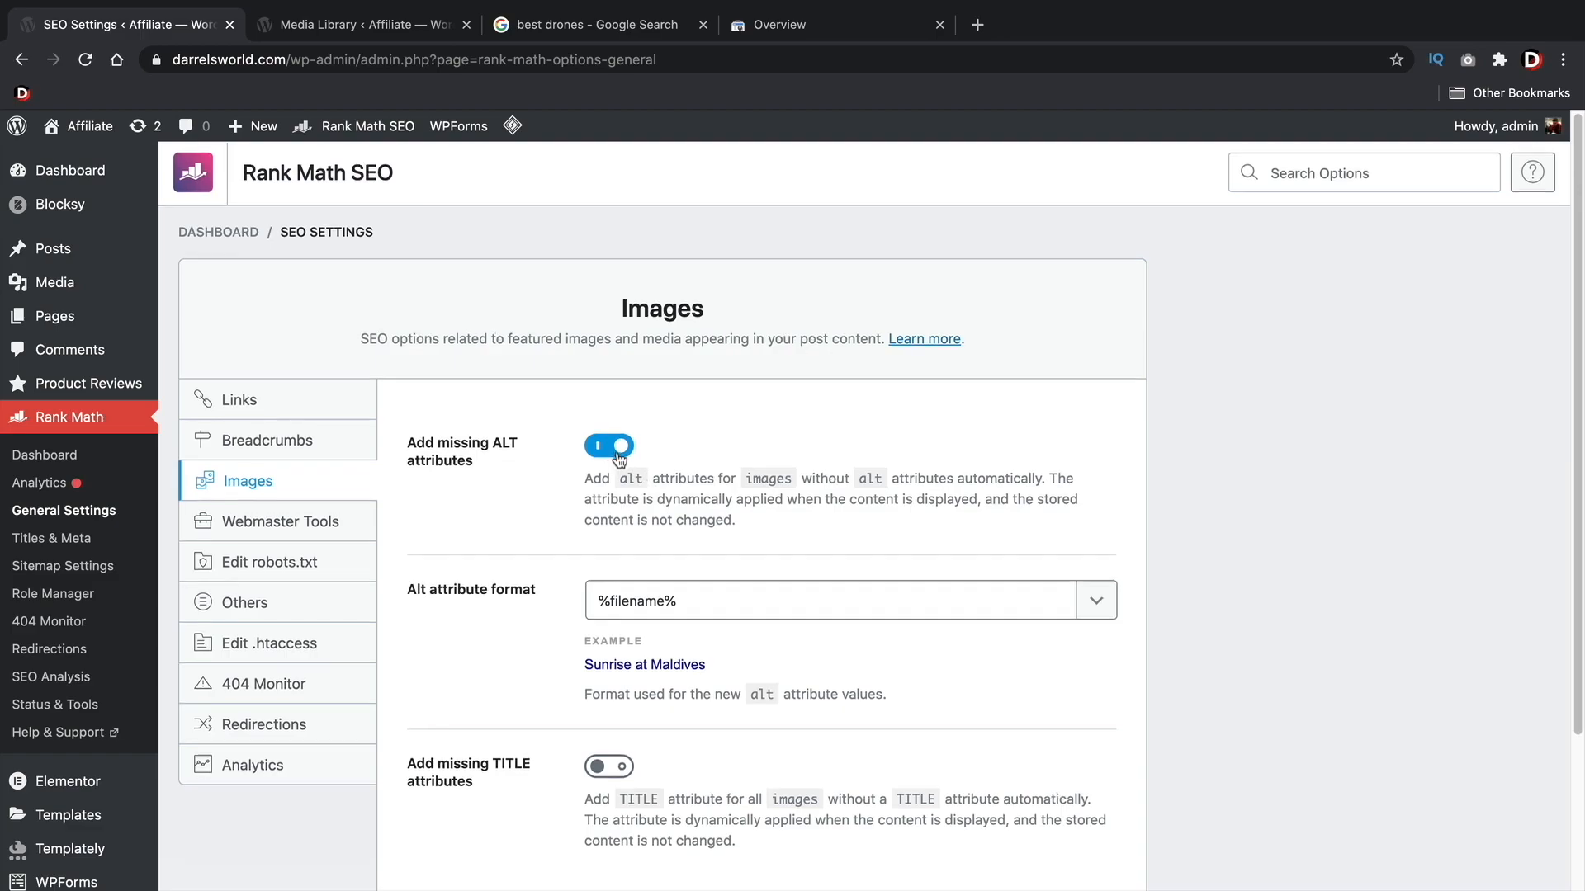
- Compare the missing TITLE attributes option with the drone photo's Title field in the Media Library, and save the Images settings
{"action": "scroll", "coordinate": [616, 451], "scroll_direction": "down", "scroll_amount": 3}
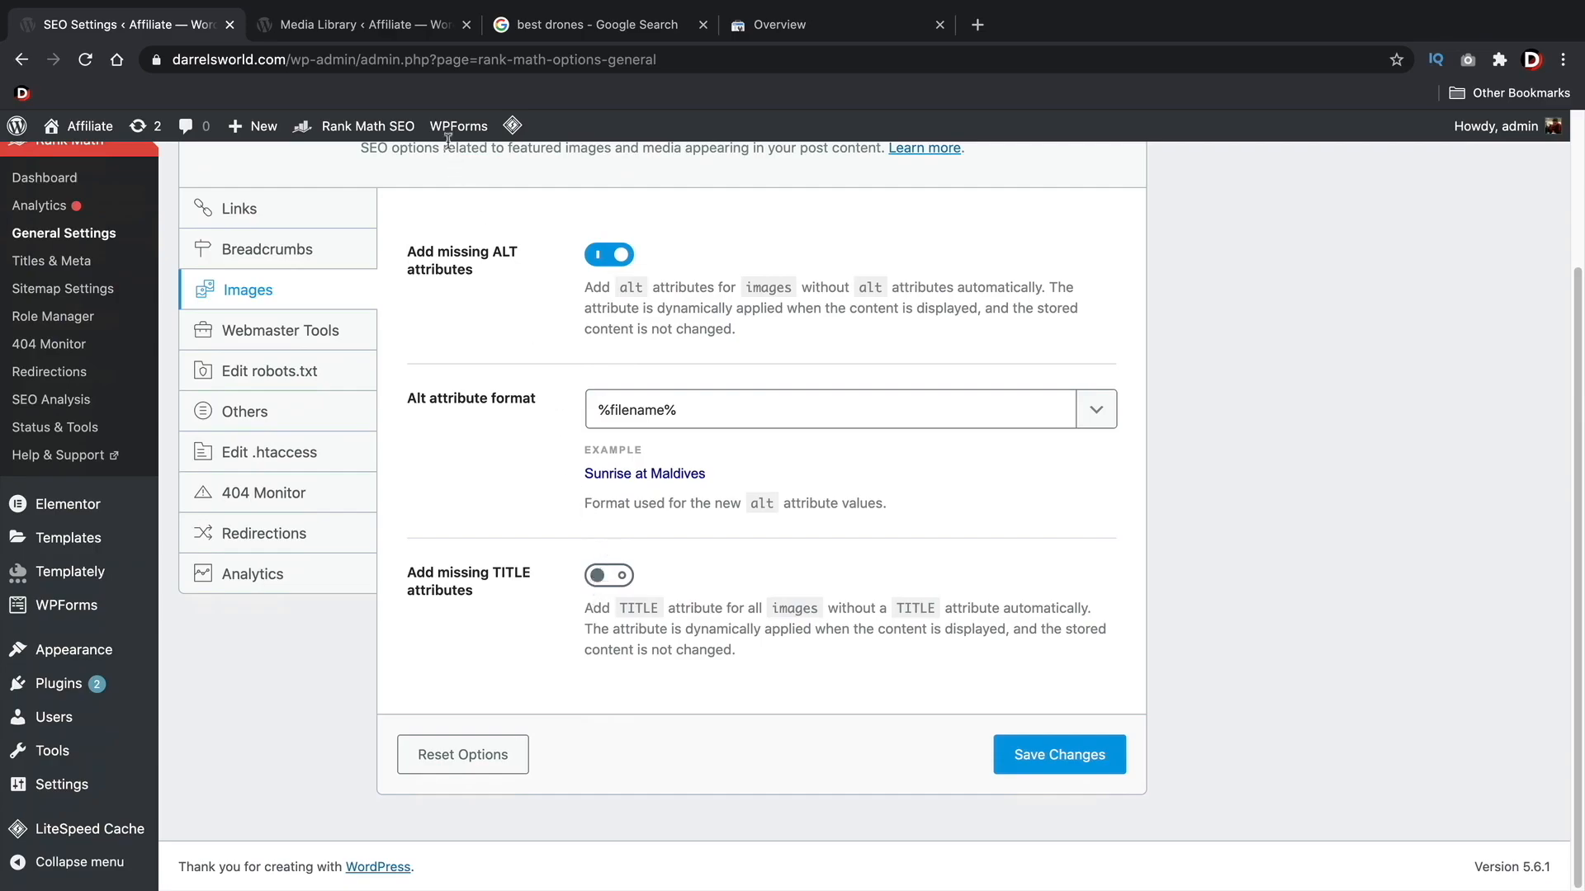
{"action": "left_click", "coordinate": [398, 27]}
{"action": "triple_click", "coordinate": [1298, 456]}
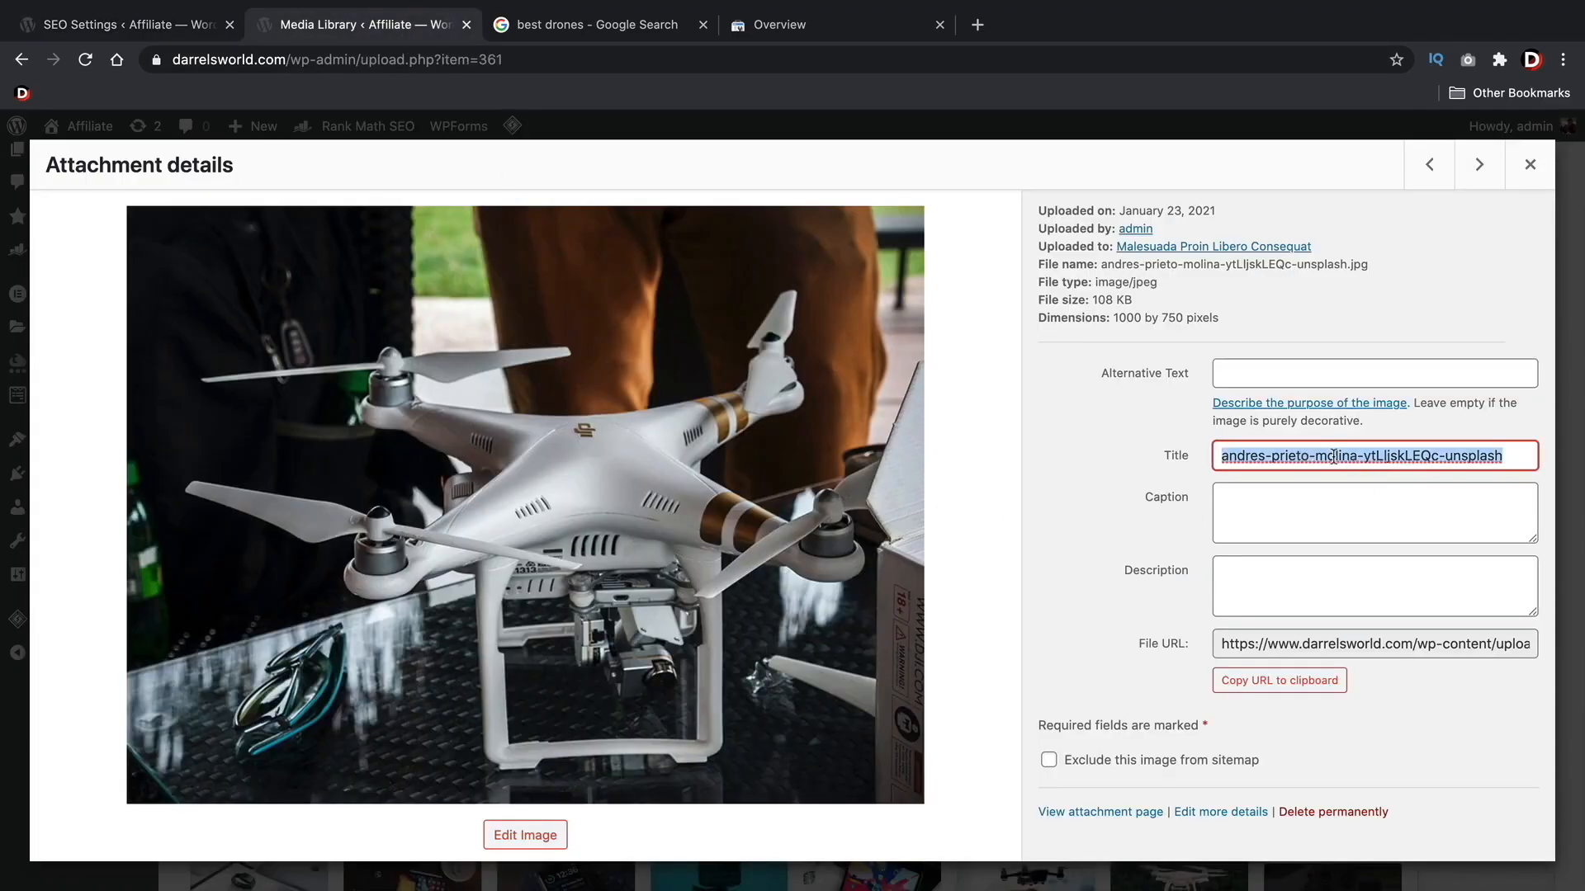
{"action": "left_click", "coordinate": [140, 32]}
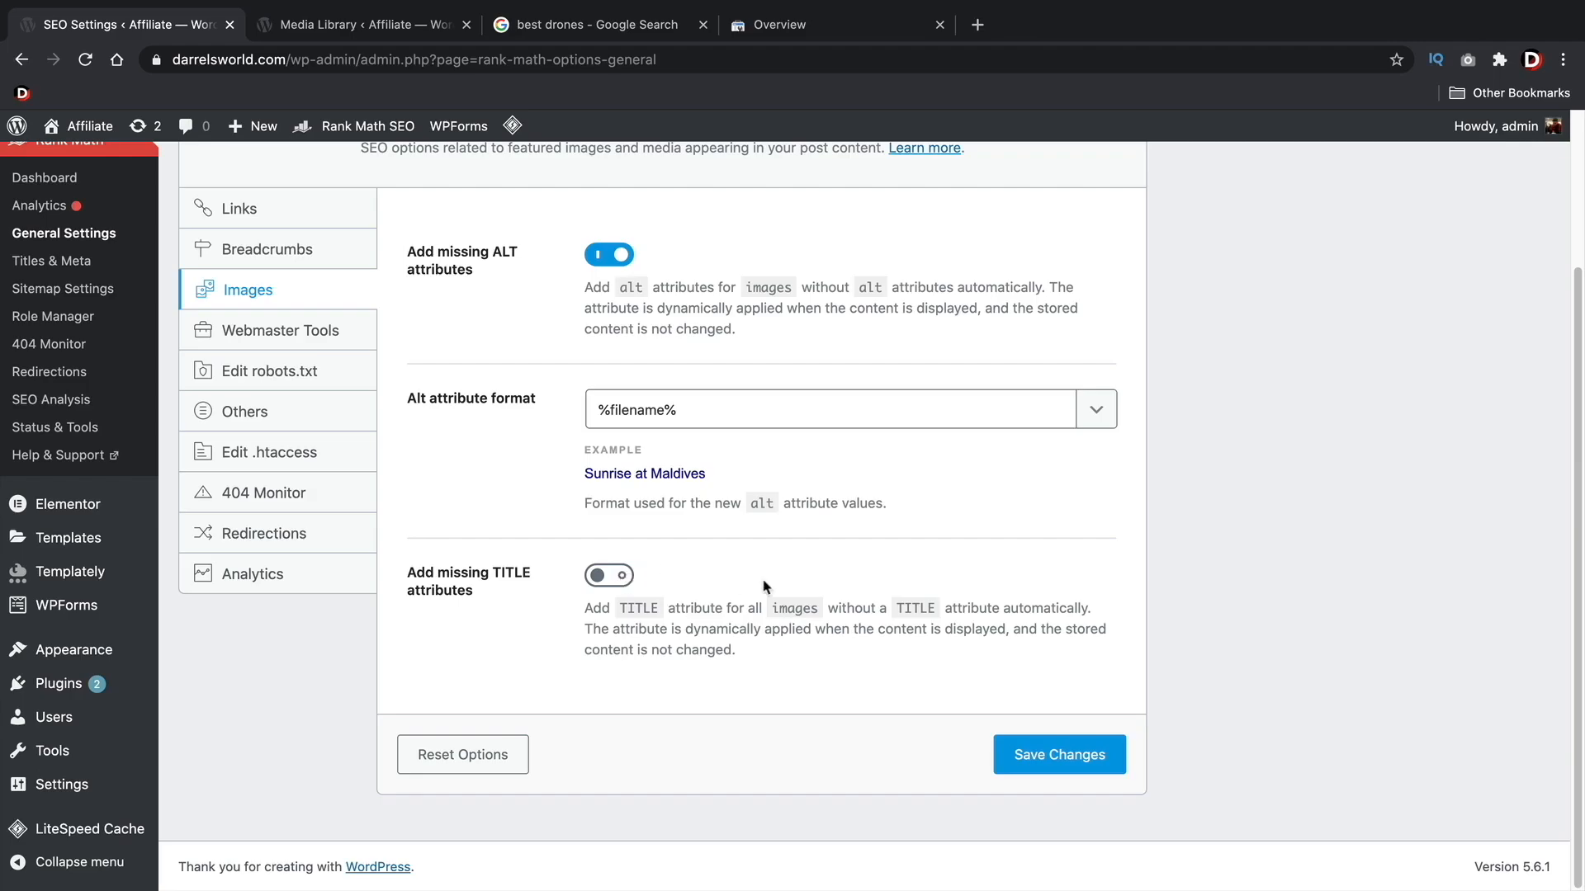
{"action": "left_click", "coordinate": [1073, 769]}
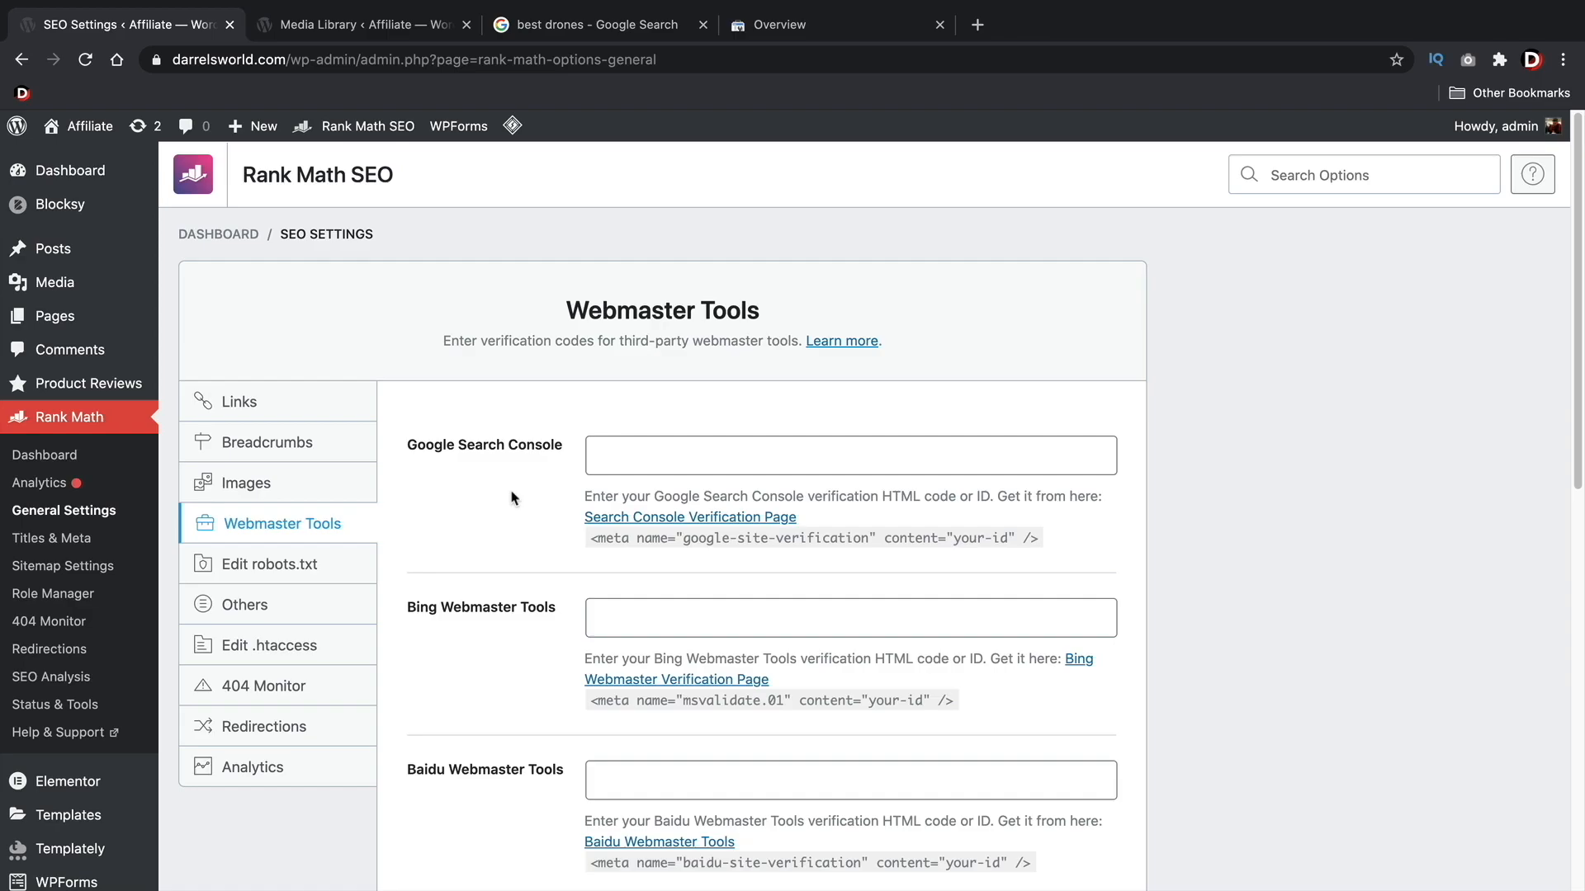
- Open Google's verification page from Rank Math's Webmaster Tools settings and copy the site verification meta tag shown there
{"action": "left_click", "coordinate": [834, 28]}
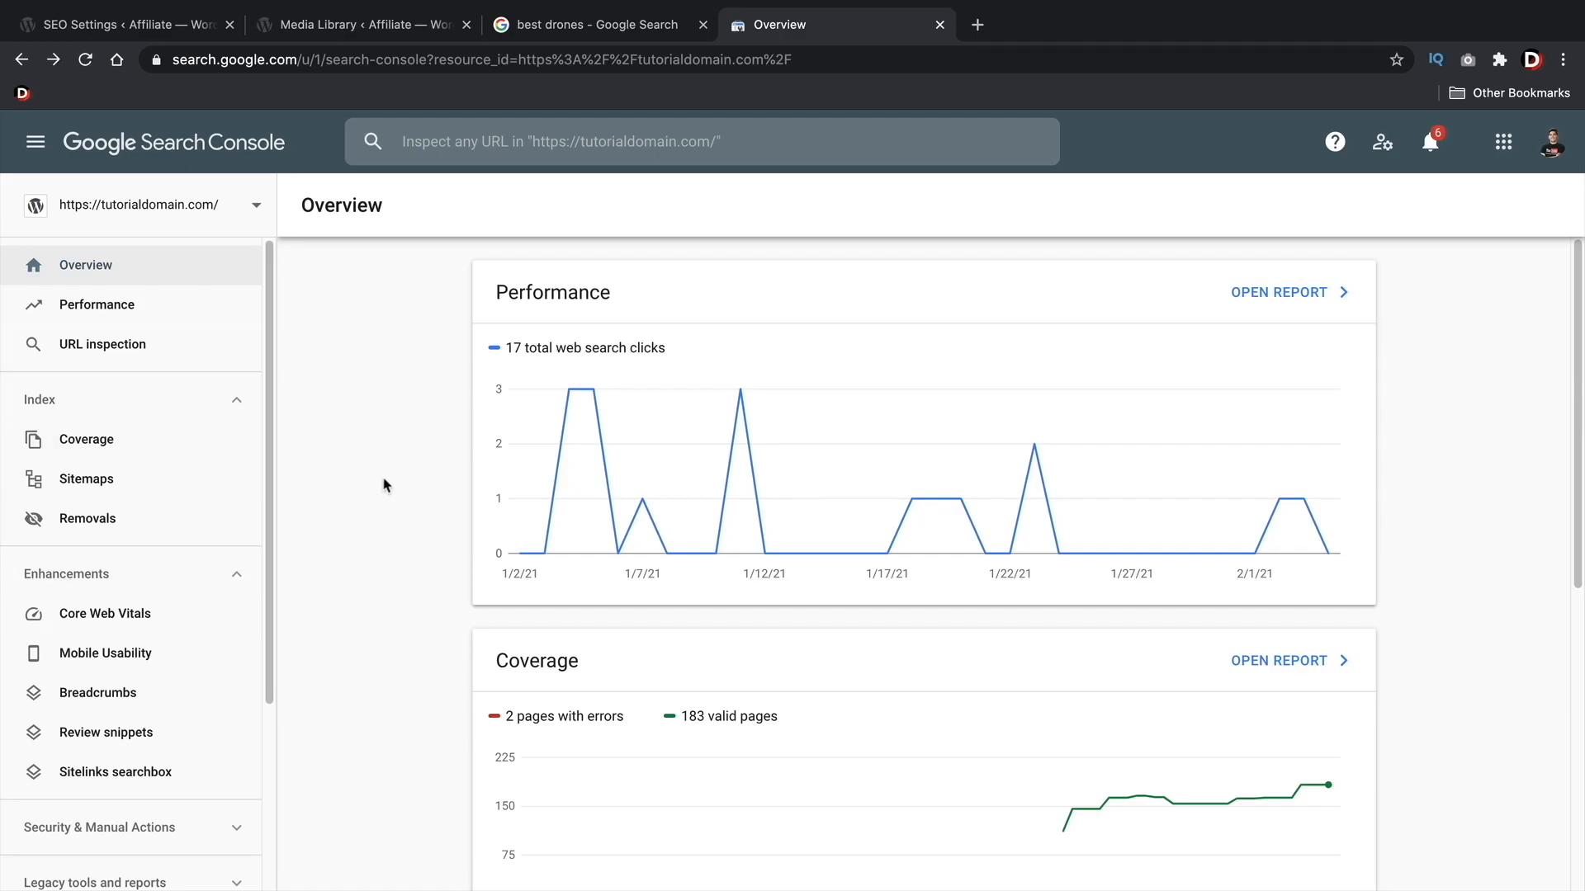
{"action": "left_click", "coordinate": [173, 27]}
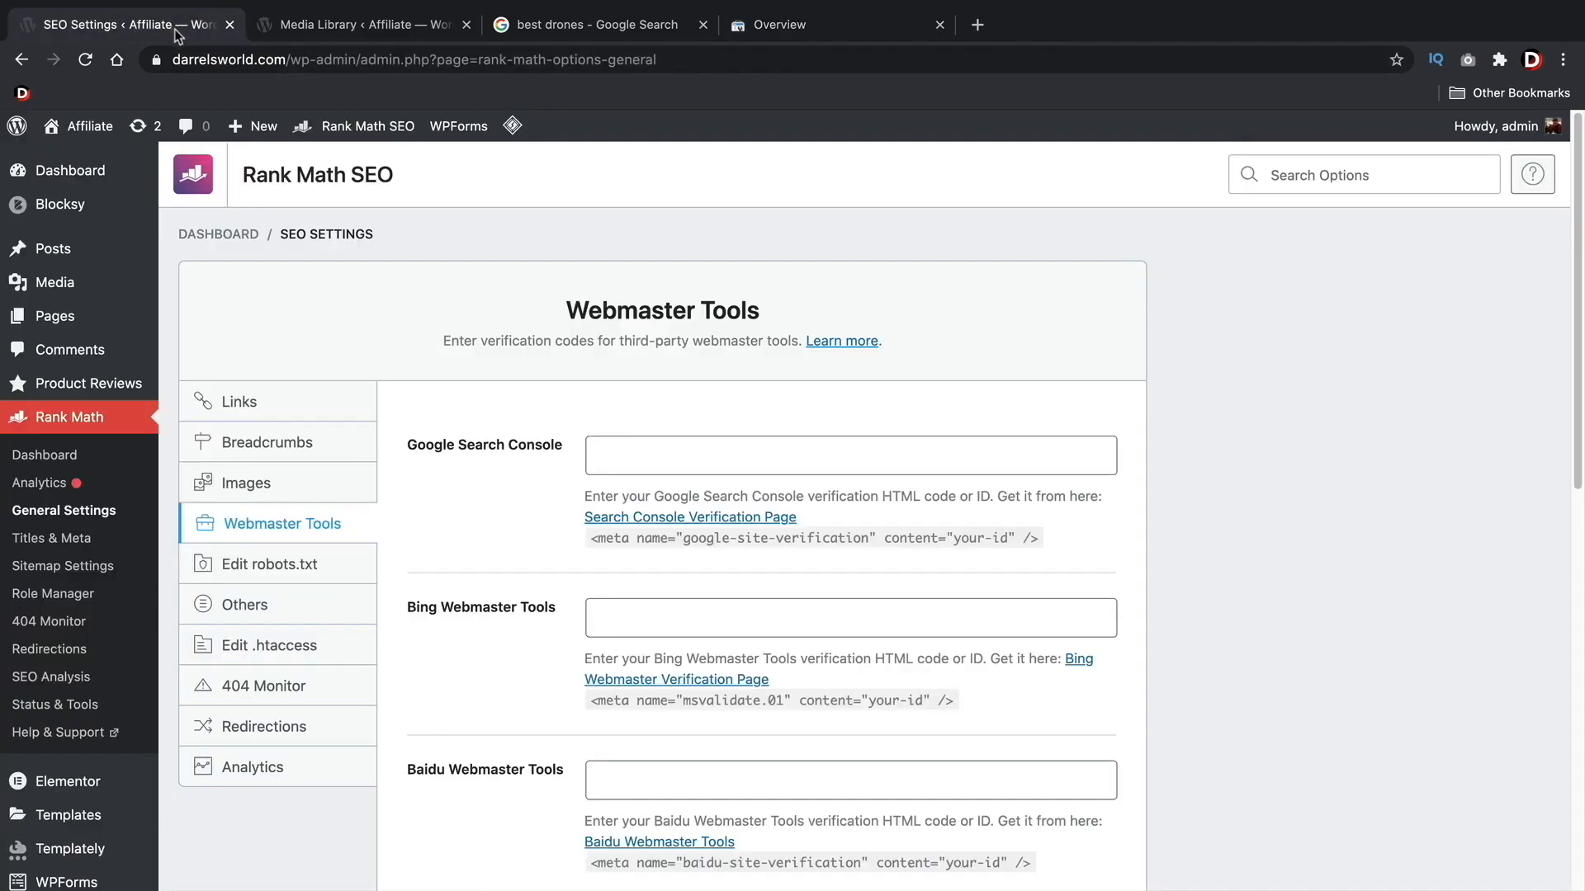
{"action": "left_click", "coordinate": [623, 518]}
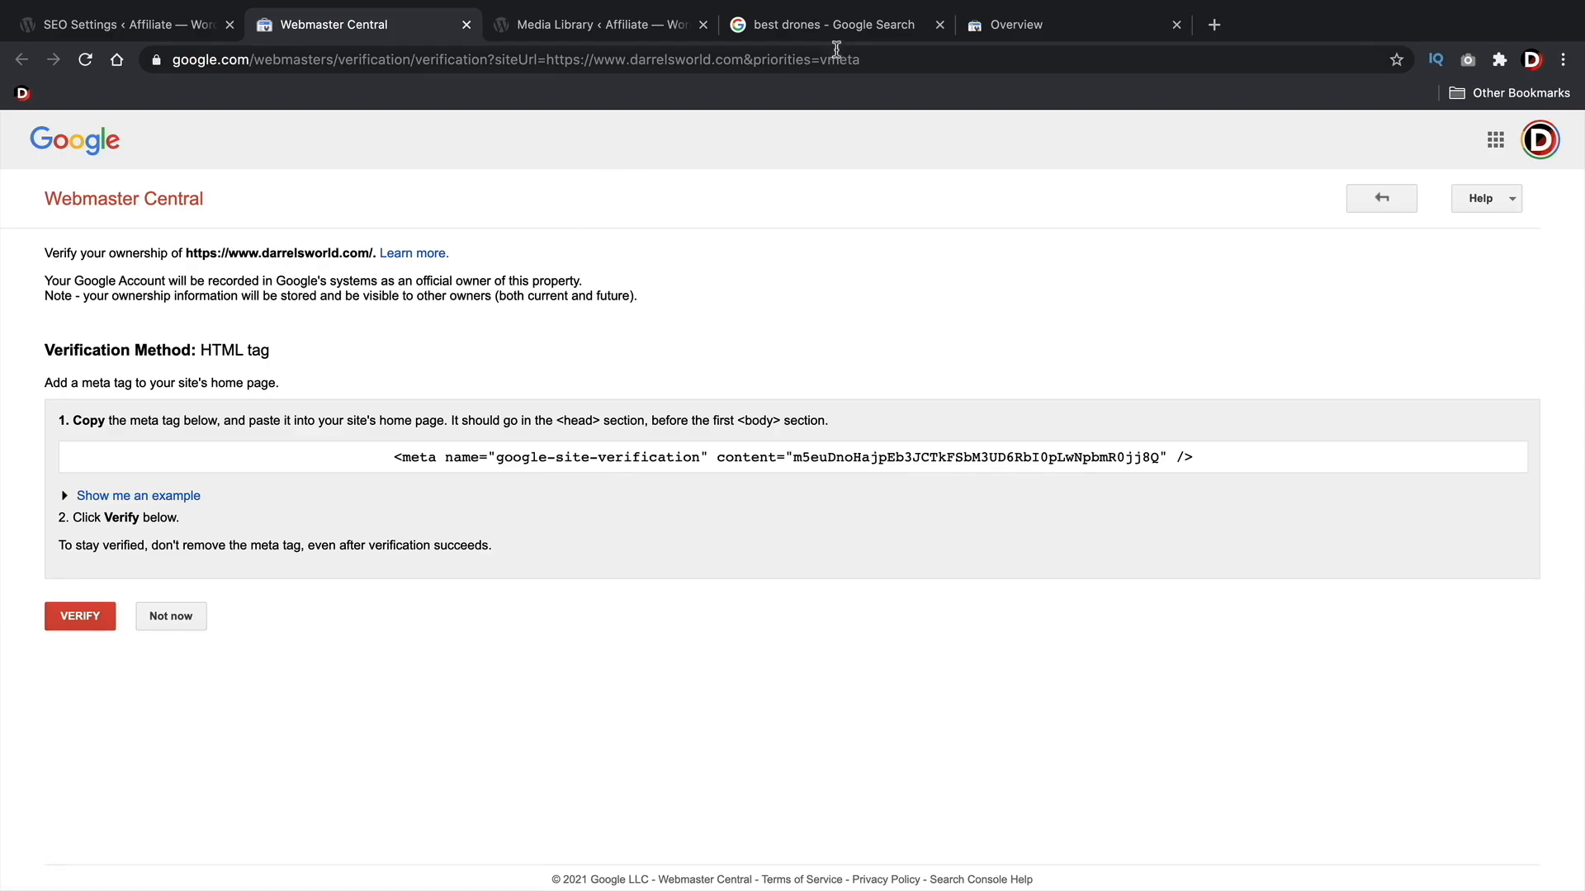
{"action": "left_click", "coordinate": [460, 459]}
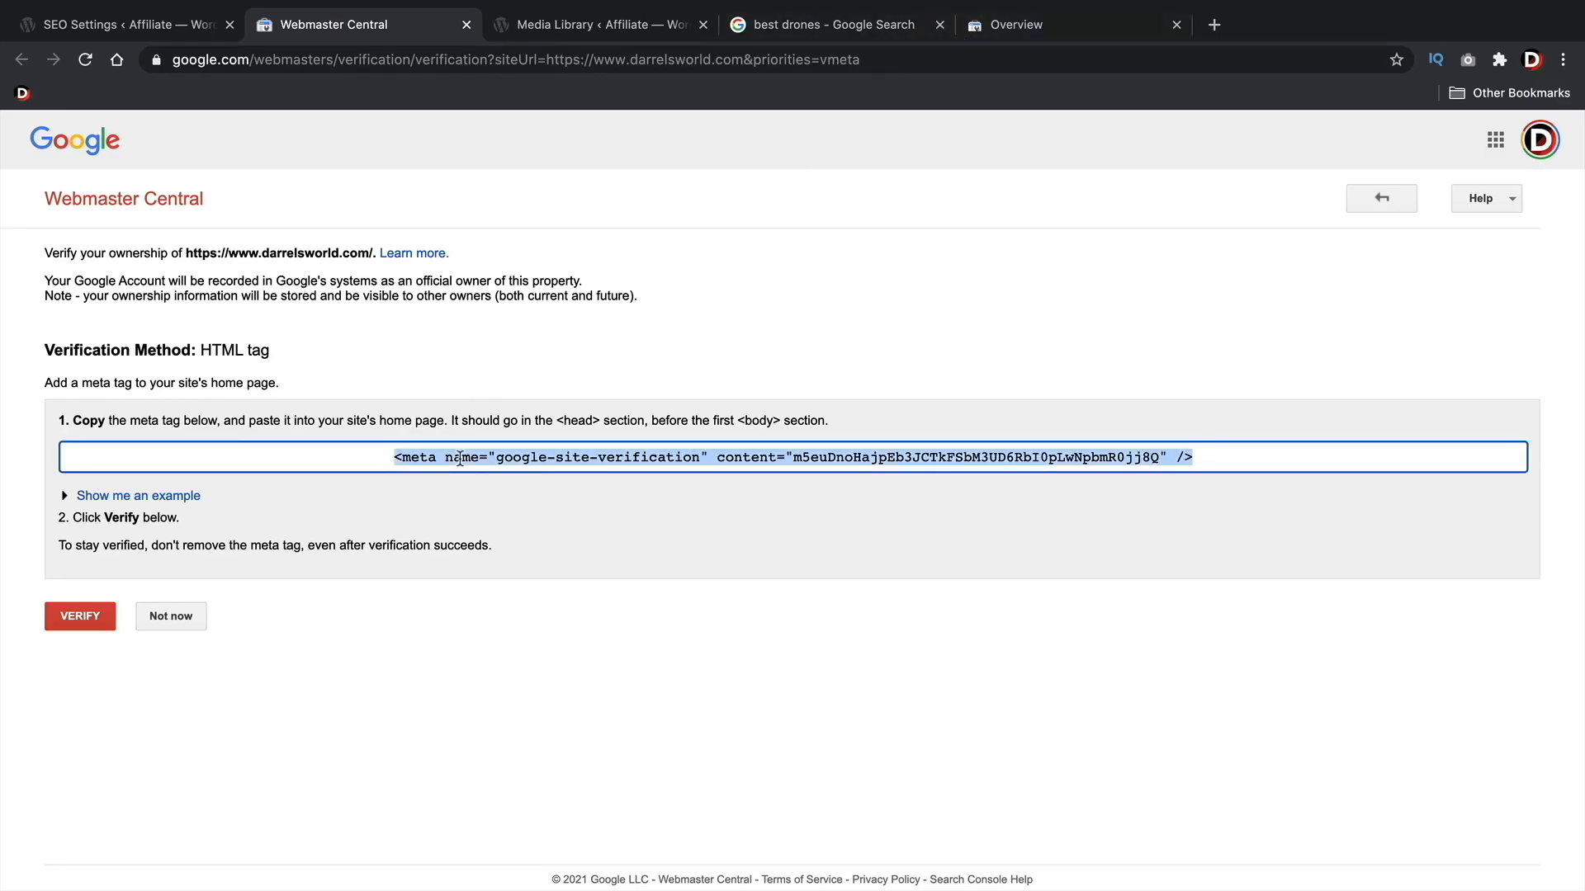
{"action": "right_click", "coordinate": [460, 459]}
{"action": "left_click", "coordinate": [508, 501]}
{"action": "left_click", "coordinate": [130, 37]}
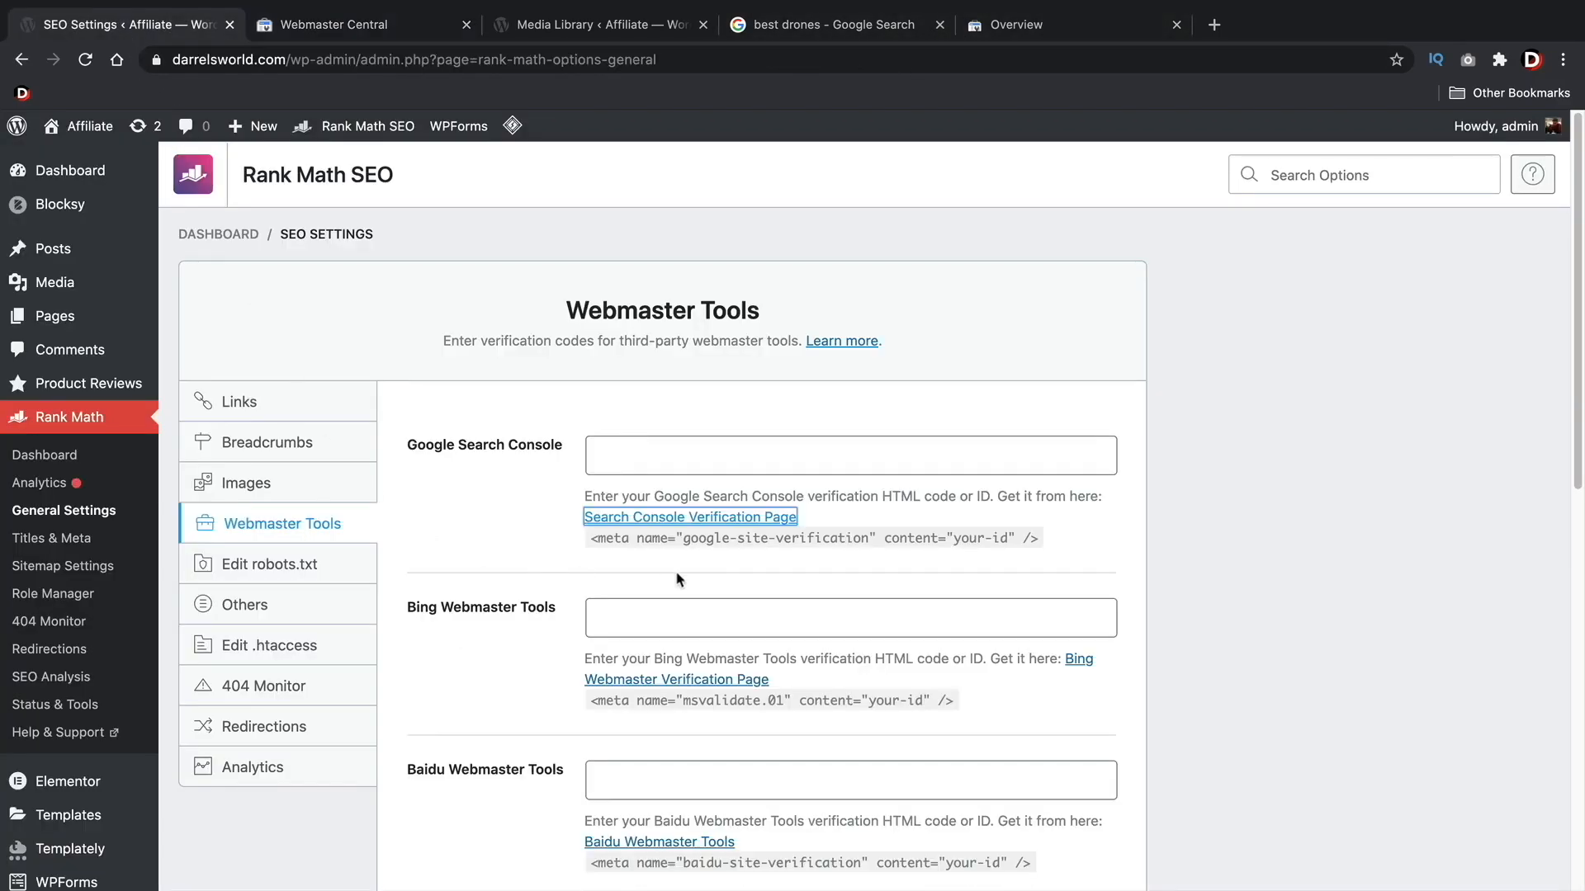
{"action": "left_click", "coordinate": [384, 37]}
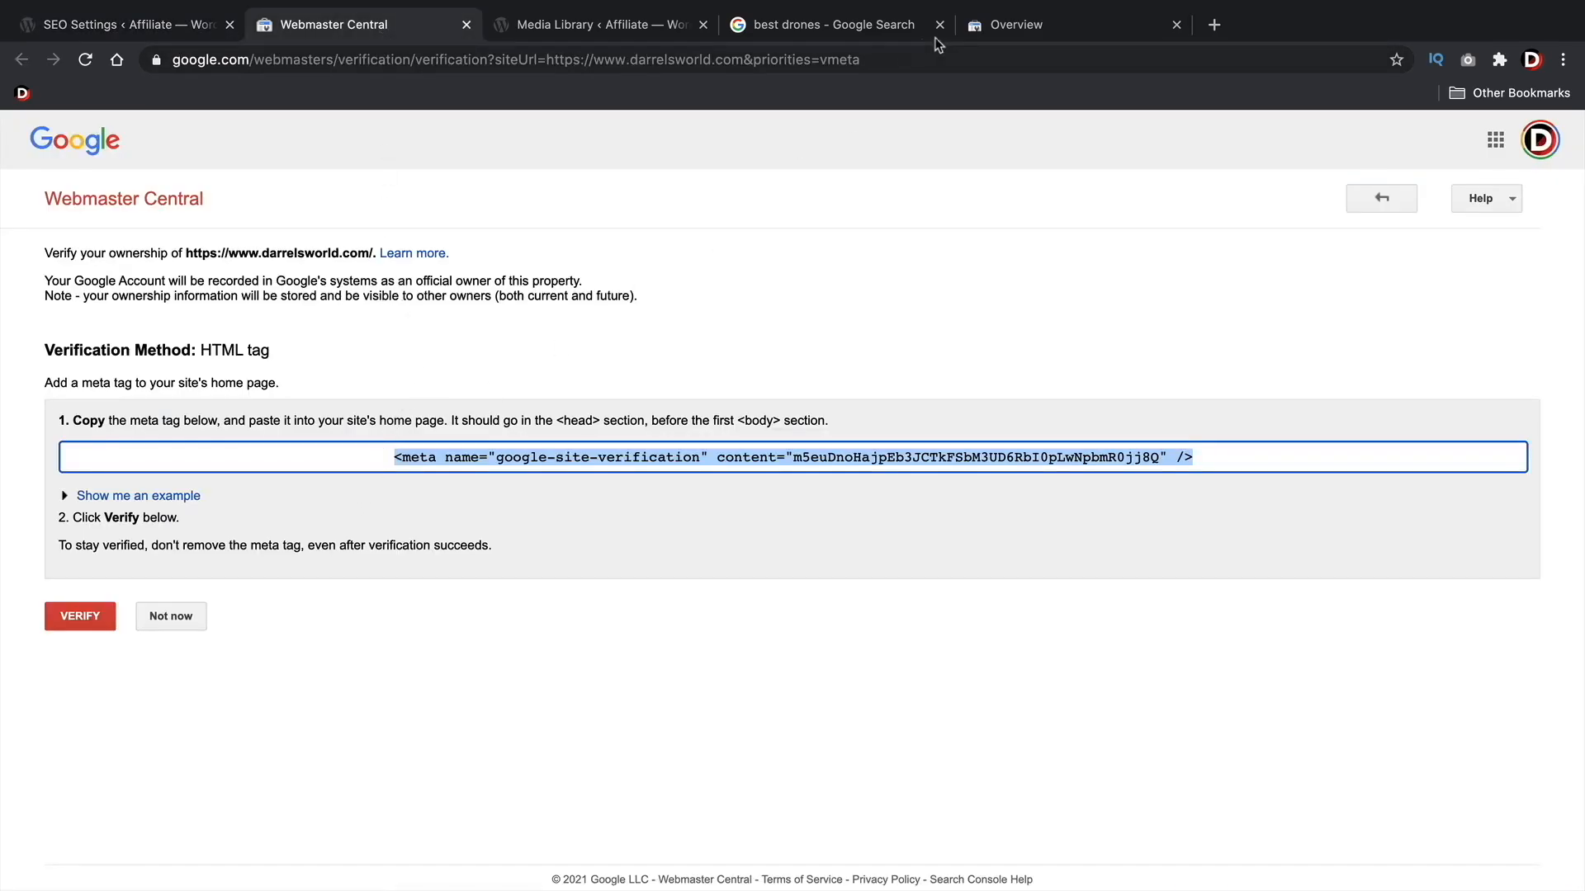
{"action": "left_click", "coordinate": [990, 26]}
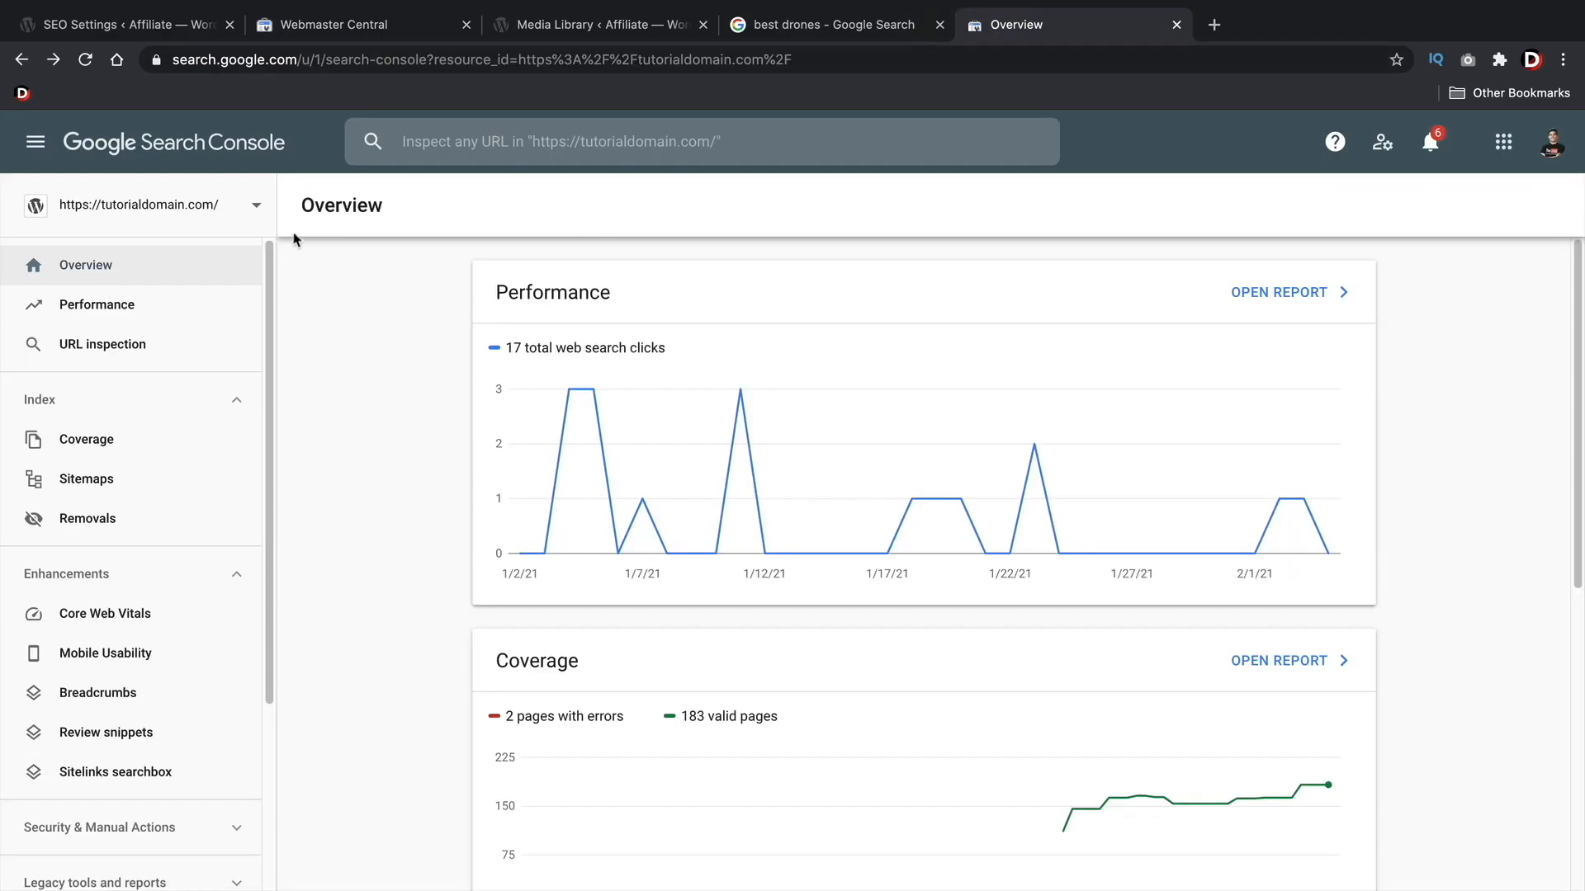
{"action": "left_click", "coordinate": [256, 205]}
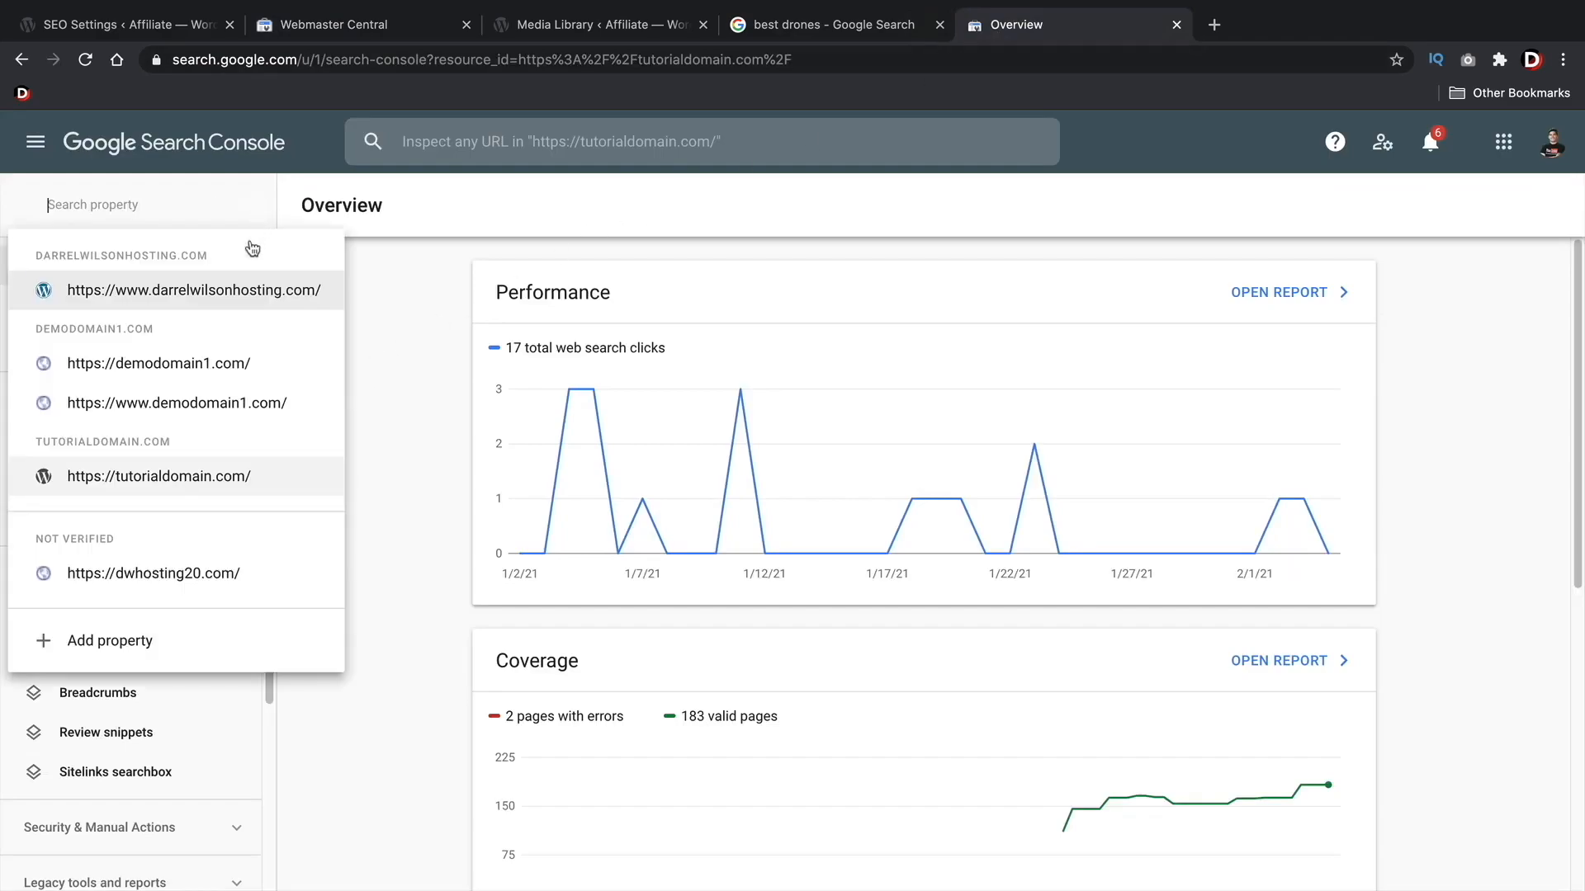
{"action": "left_click", "coordinate": [128, 641]}
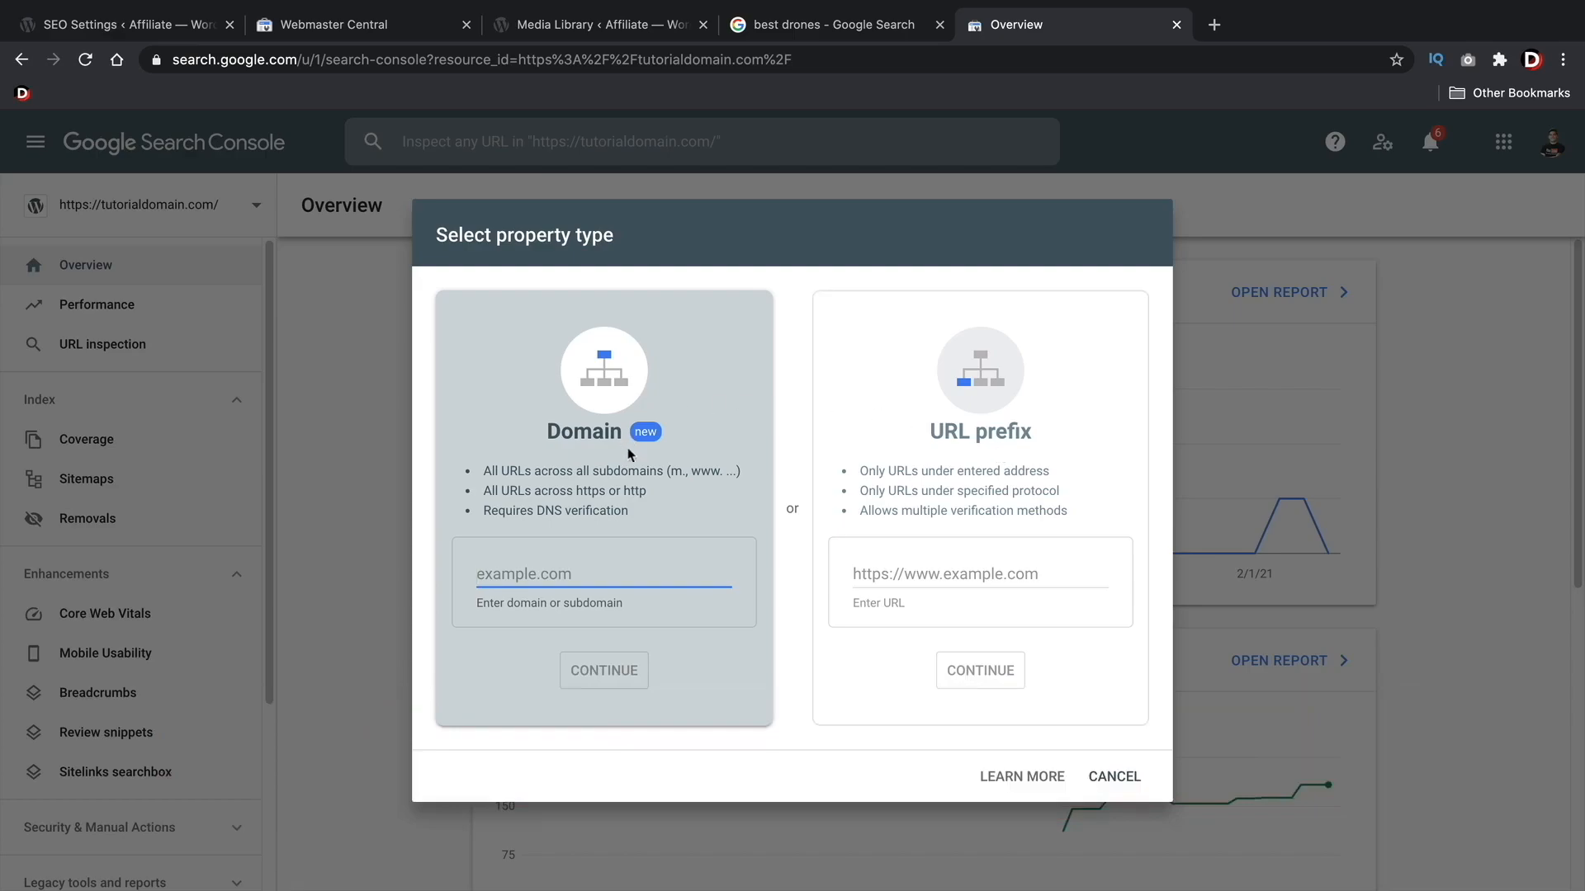
{"action": "left_click", "coordinate": [915, 571]}
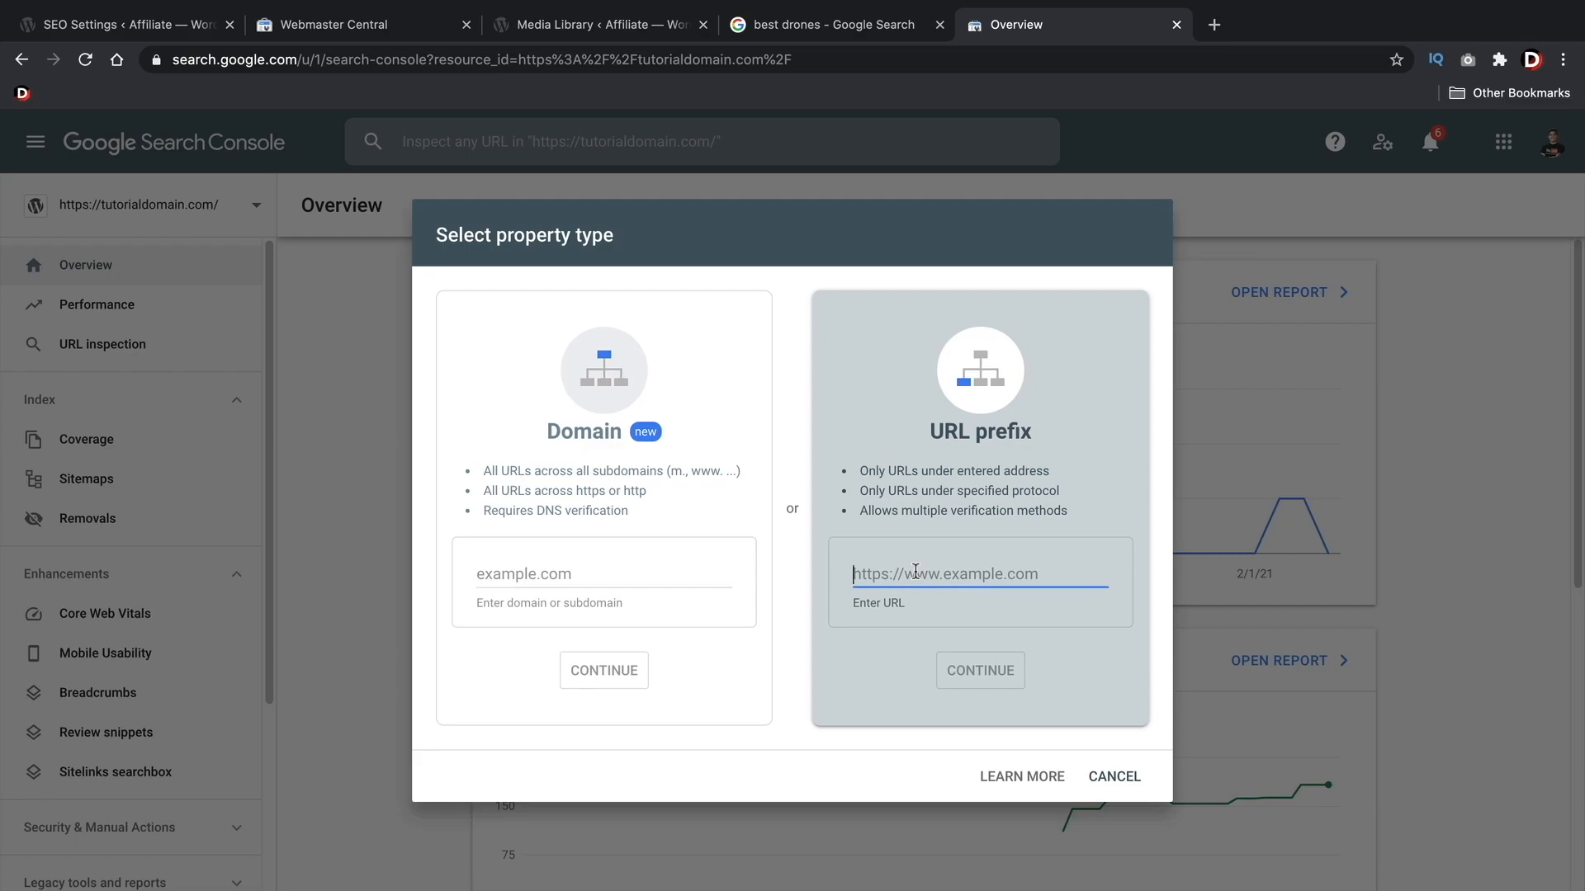
{"action": "type", "text": "https:///"}
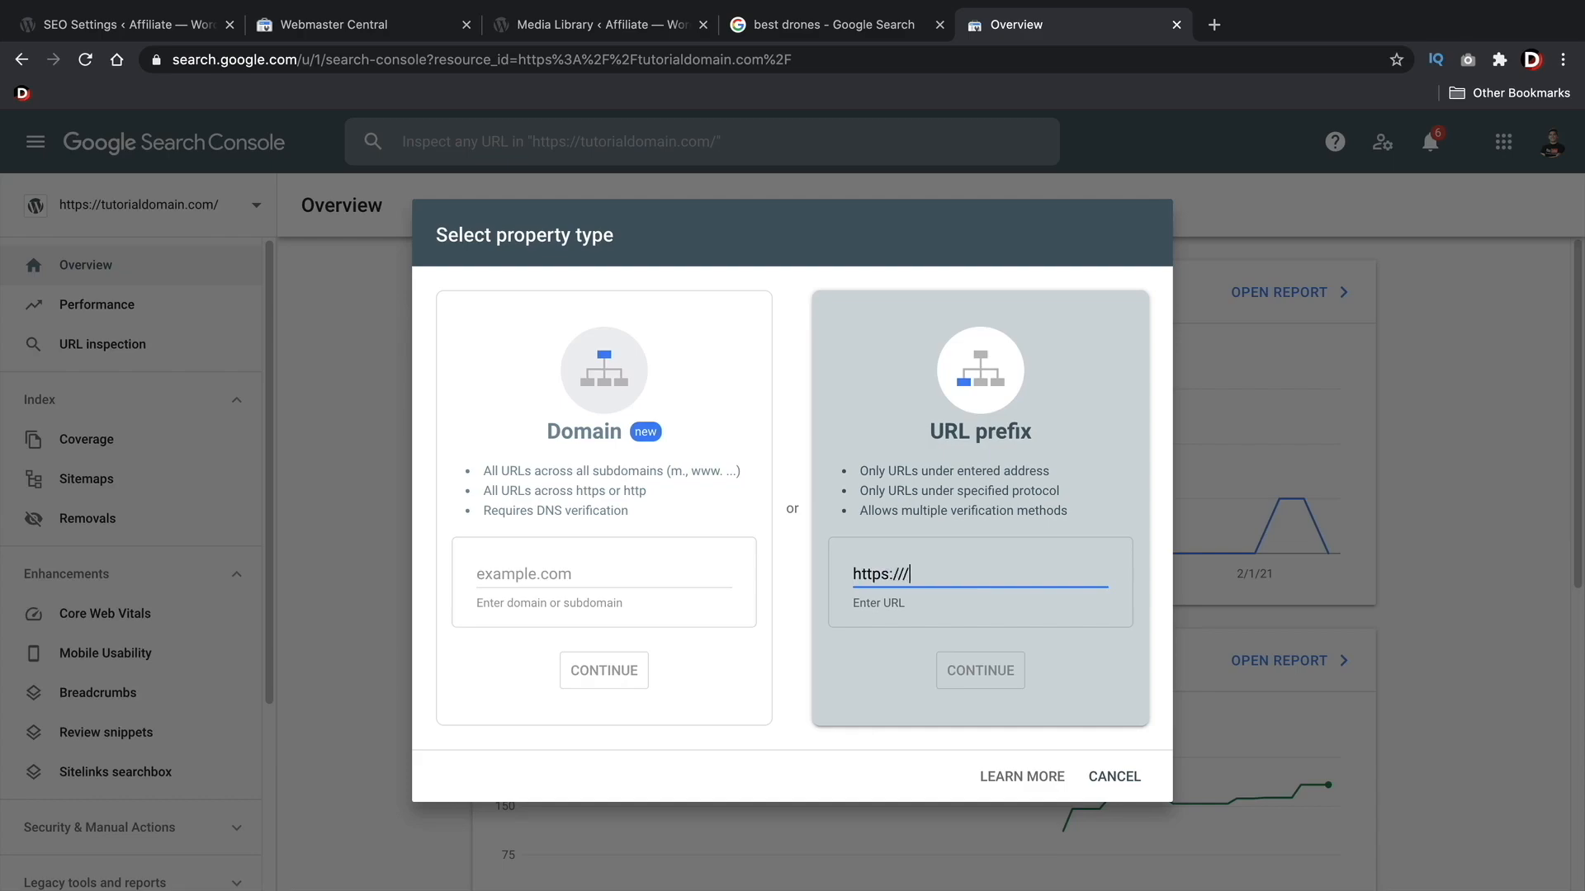
{"action": "key", "text": "BackSpace"}
{"action": "type", "text": "darrelsworld.com"}
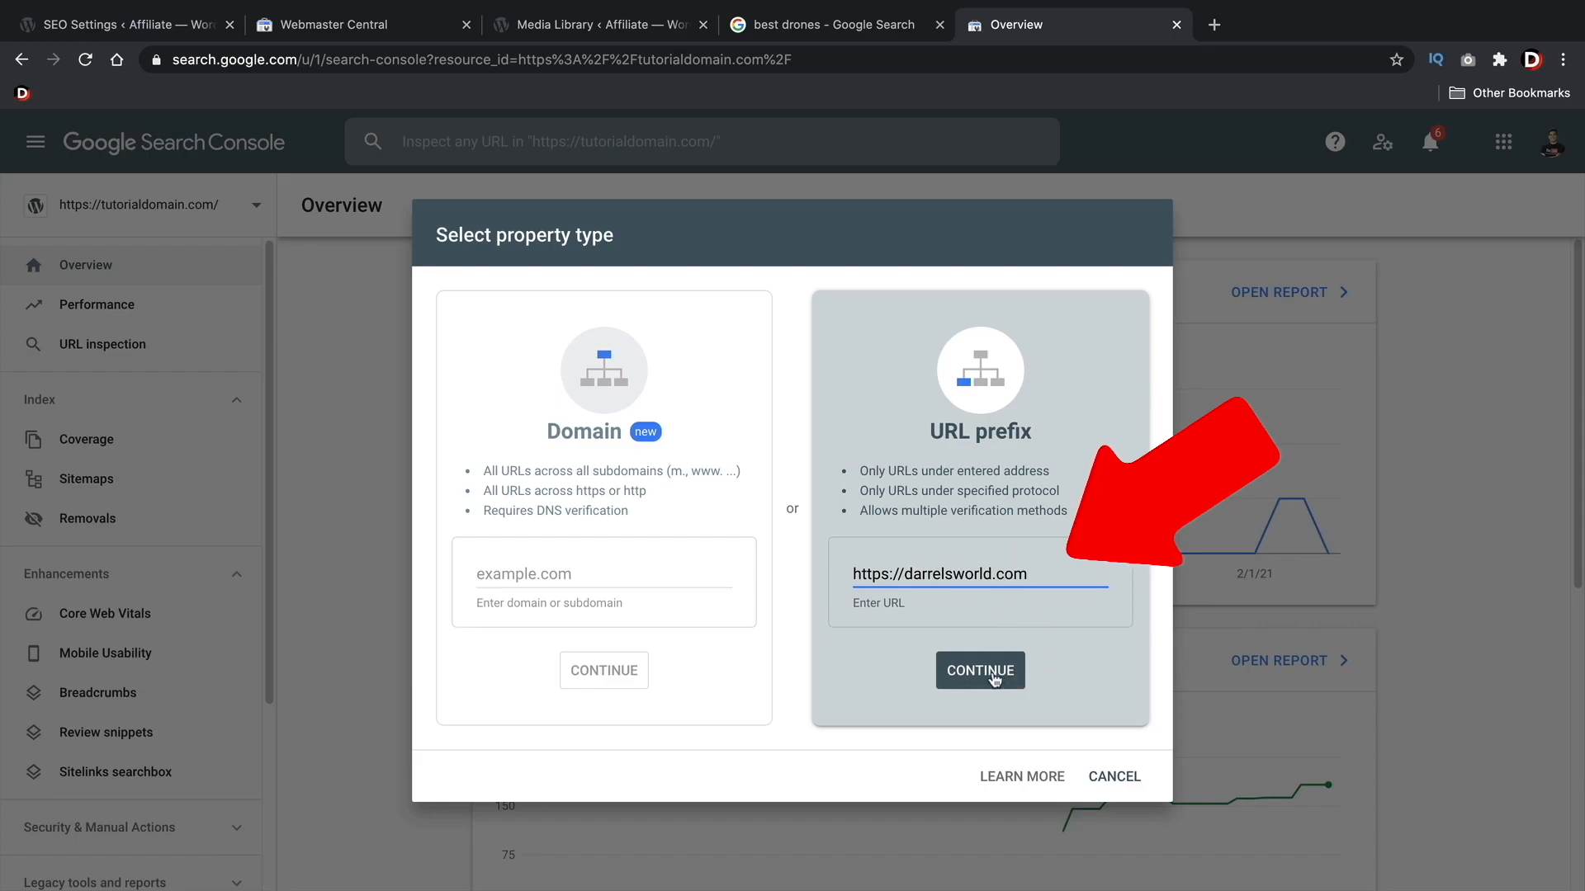
{"action": "left_click", "coordinate": [993, 679]}
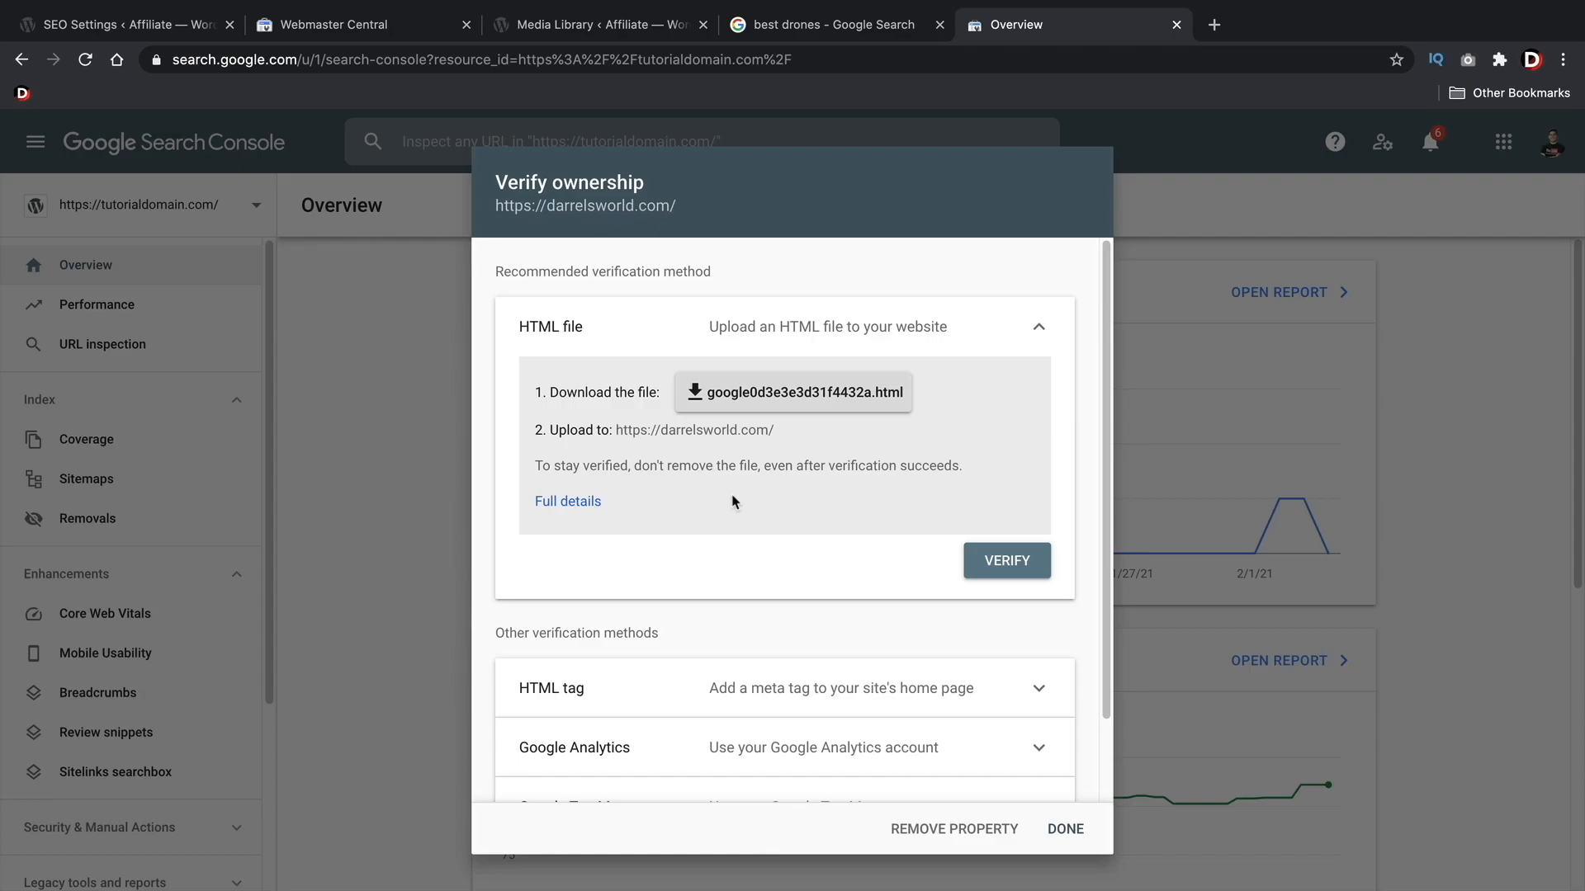
- Copy the HTML tag verification code from Search Console and paste it into Rank Math's Google Search Console field
{"action": "scroll", "coordinate": [813, 512], "scroll_direction": "down", "scroll_amount": 1}
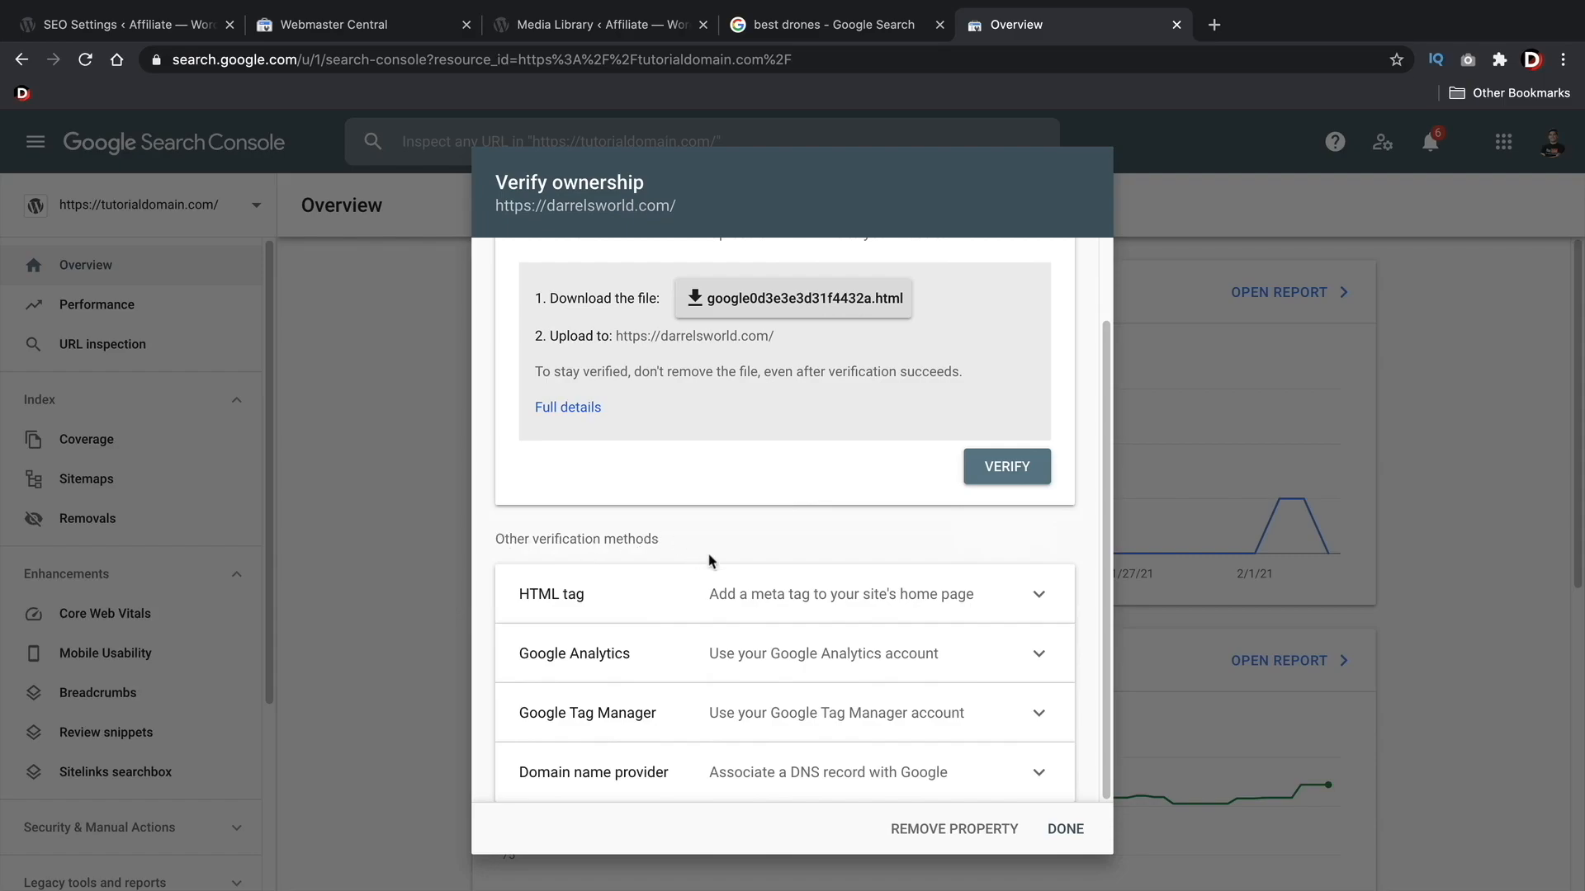
{"action": "left_click", "coordinate": [777, 605]}
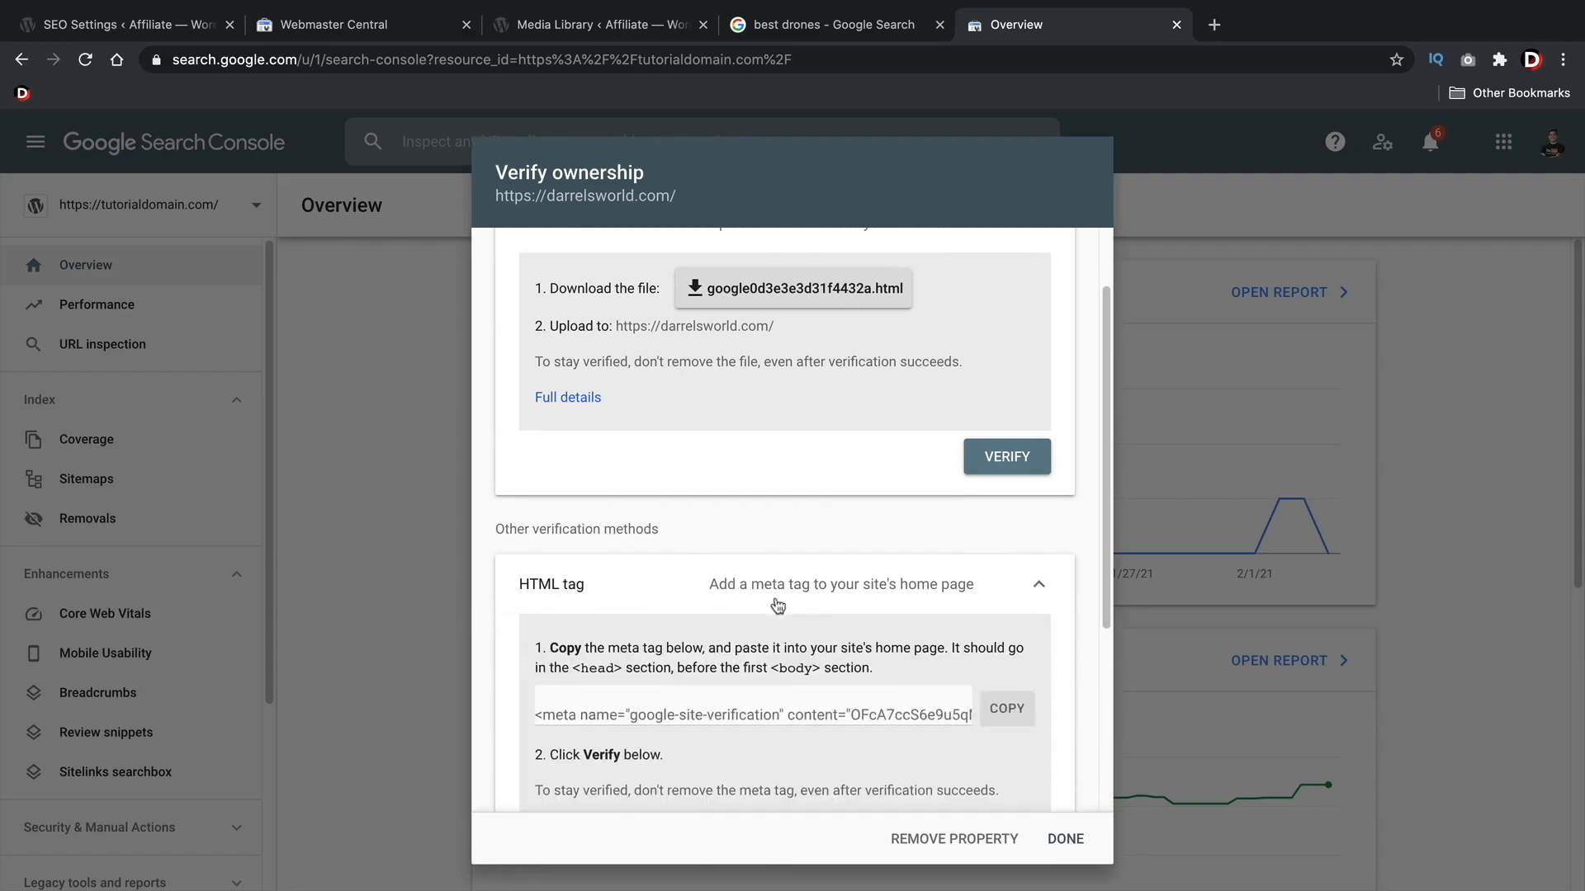
{"action": "left_click", "coordinate": [1011, 713]}
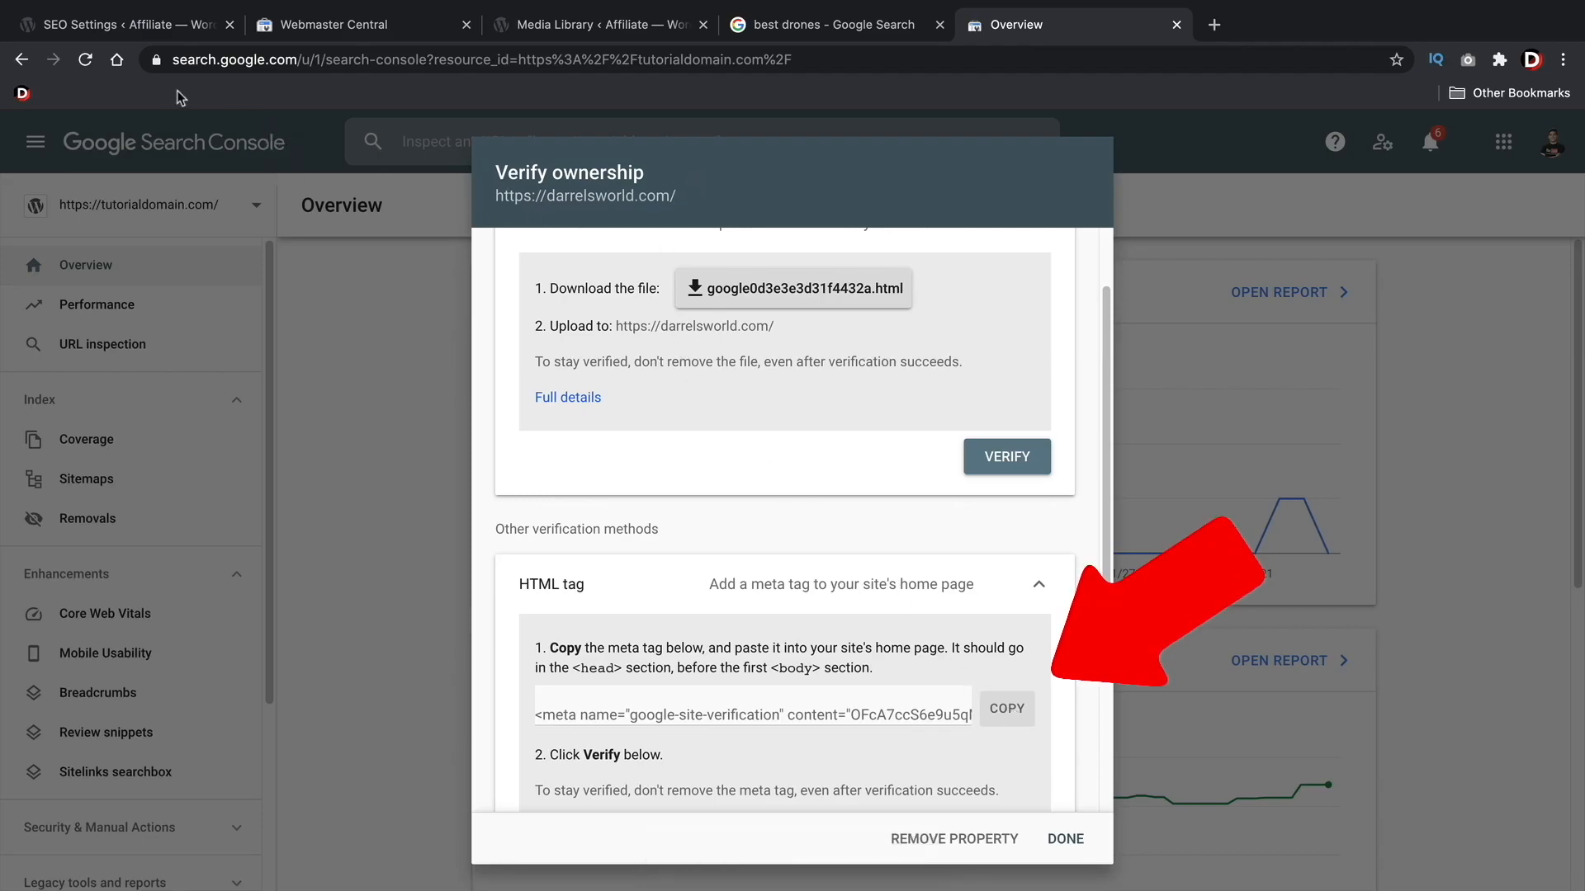
{"action": "left_click", "coordinate": [138, 27]}
{"action": "left_click", "coordinate": [626, 459]}
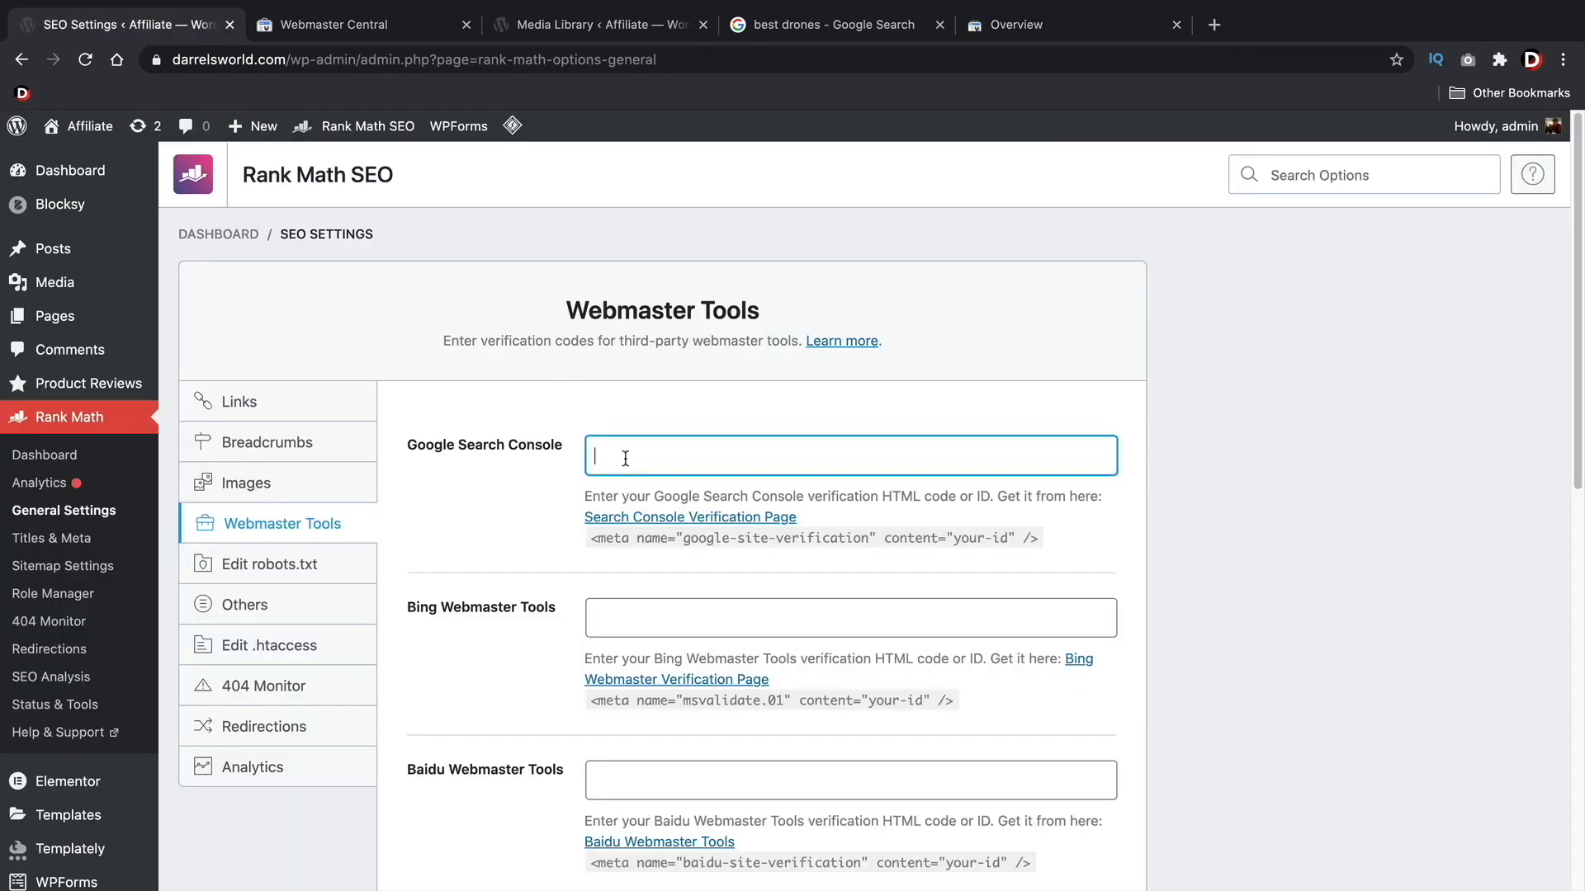
{"action": "right_click", "coordinate": [627, 459]}
{"action": "left_click", "coordinate": [665, 586]}
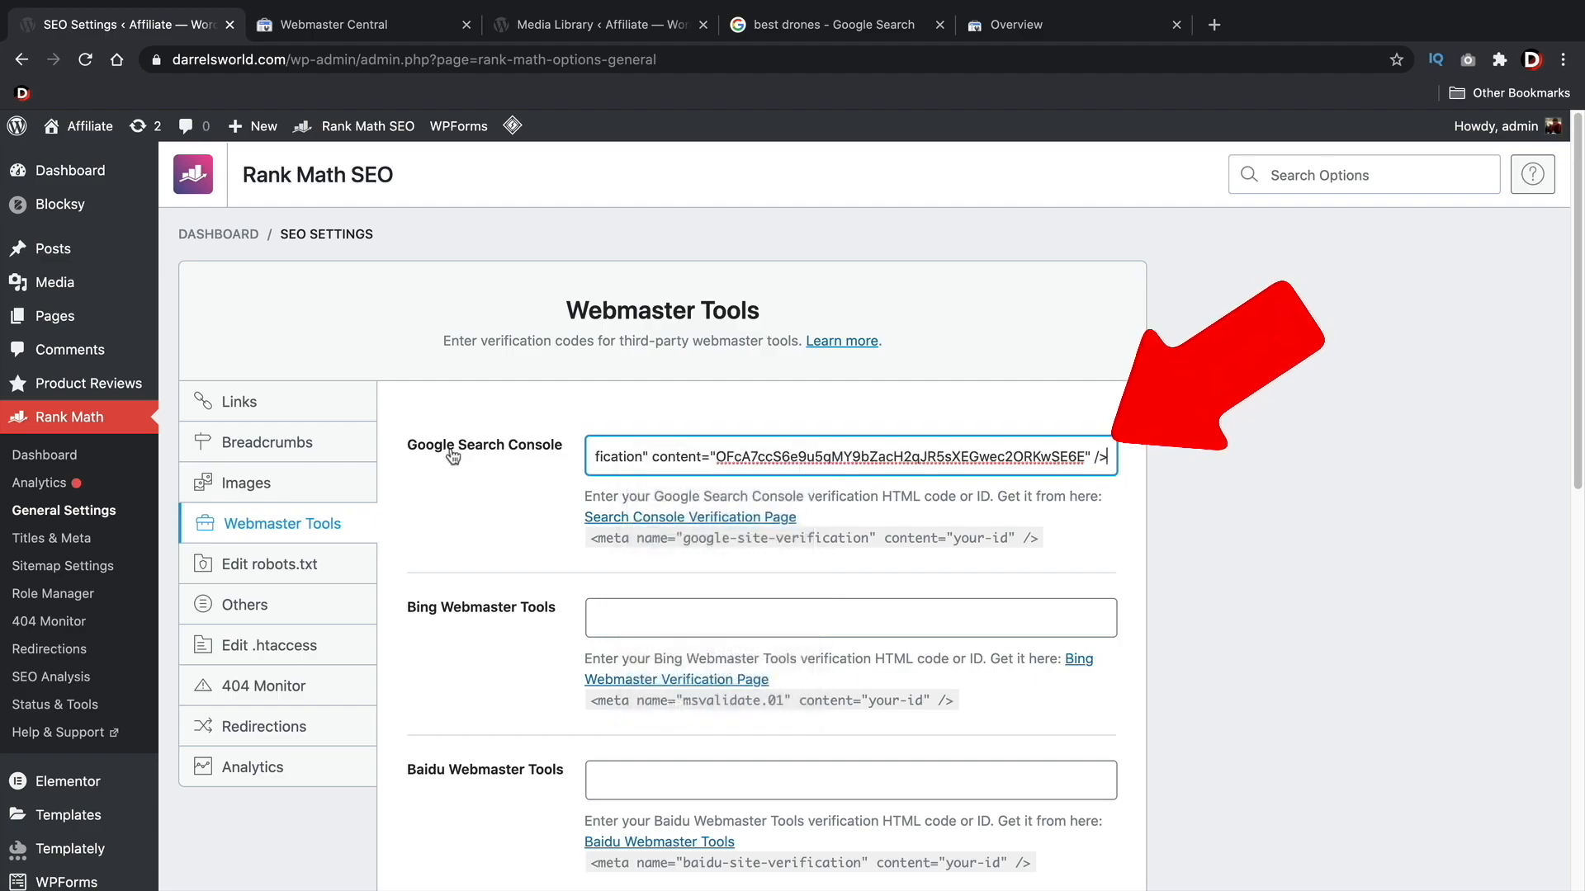
- Check the pasted verification code and save Rank Math's Webmaster Tools settings
{"action": "left_click_drag", "start_coordinate": [715, 454], "coordinate": [1084, 457]}
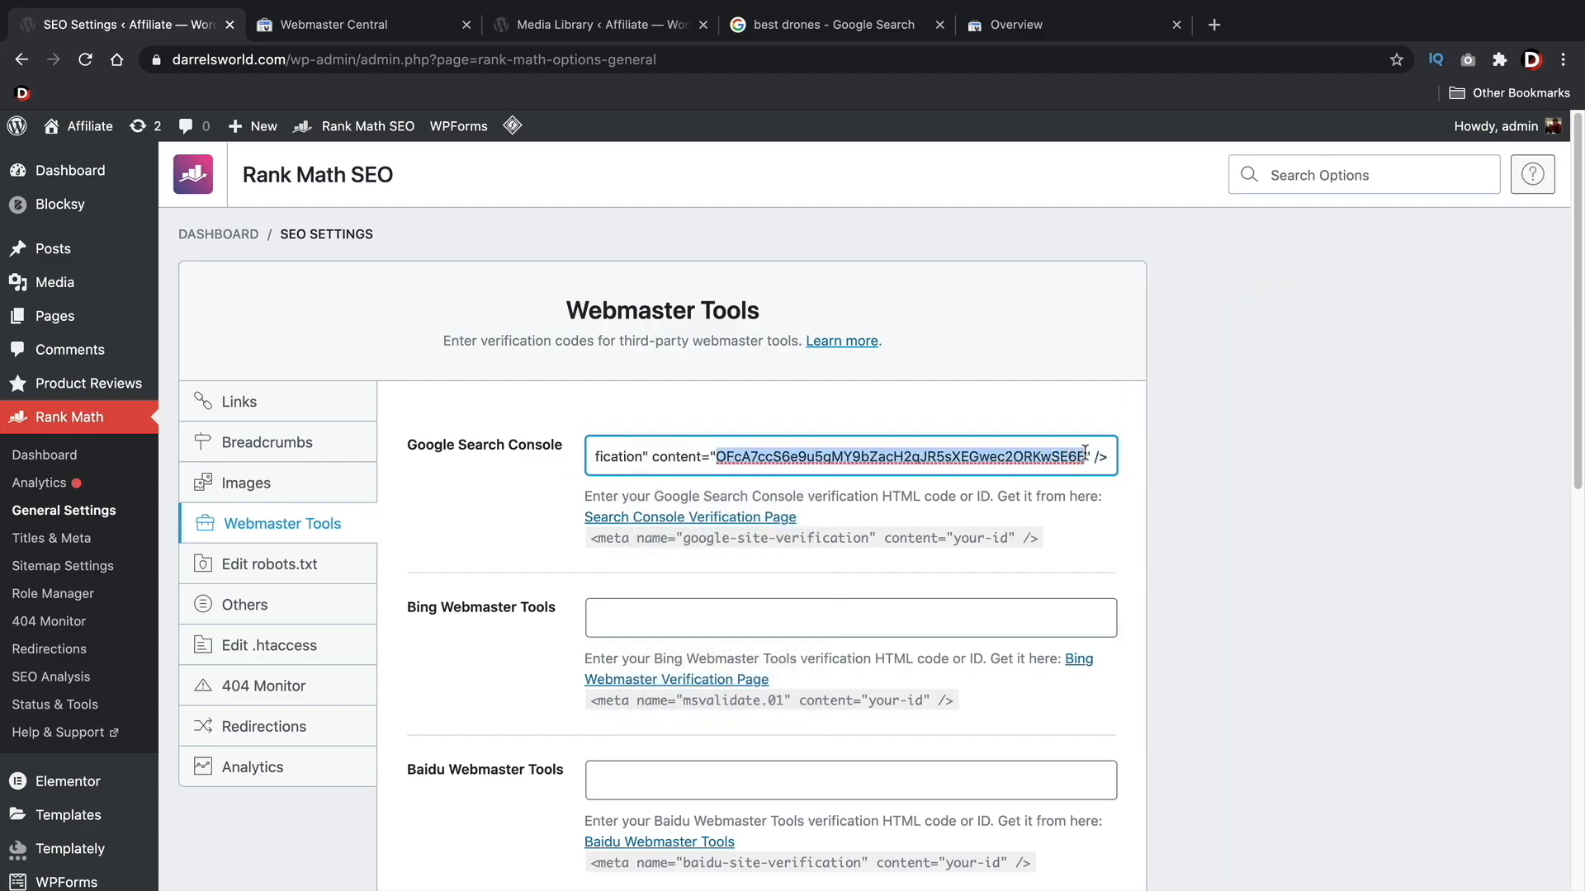
{"action": "left_click", "coordinate": [455, 494]}
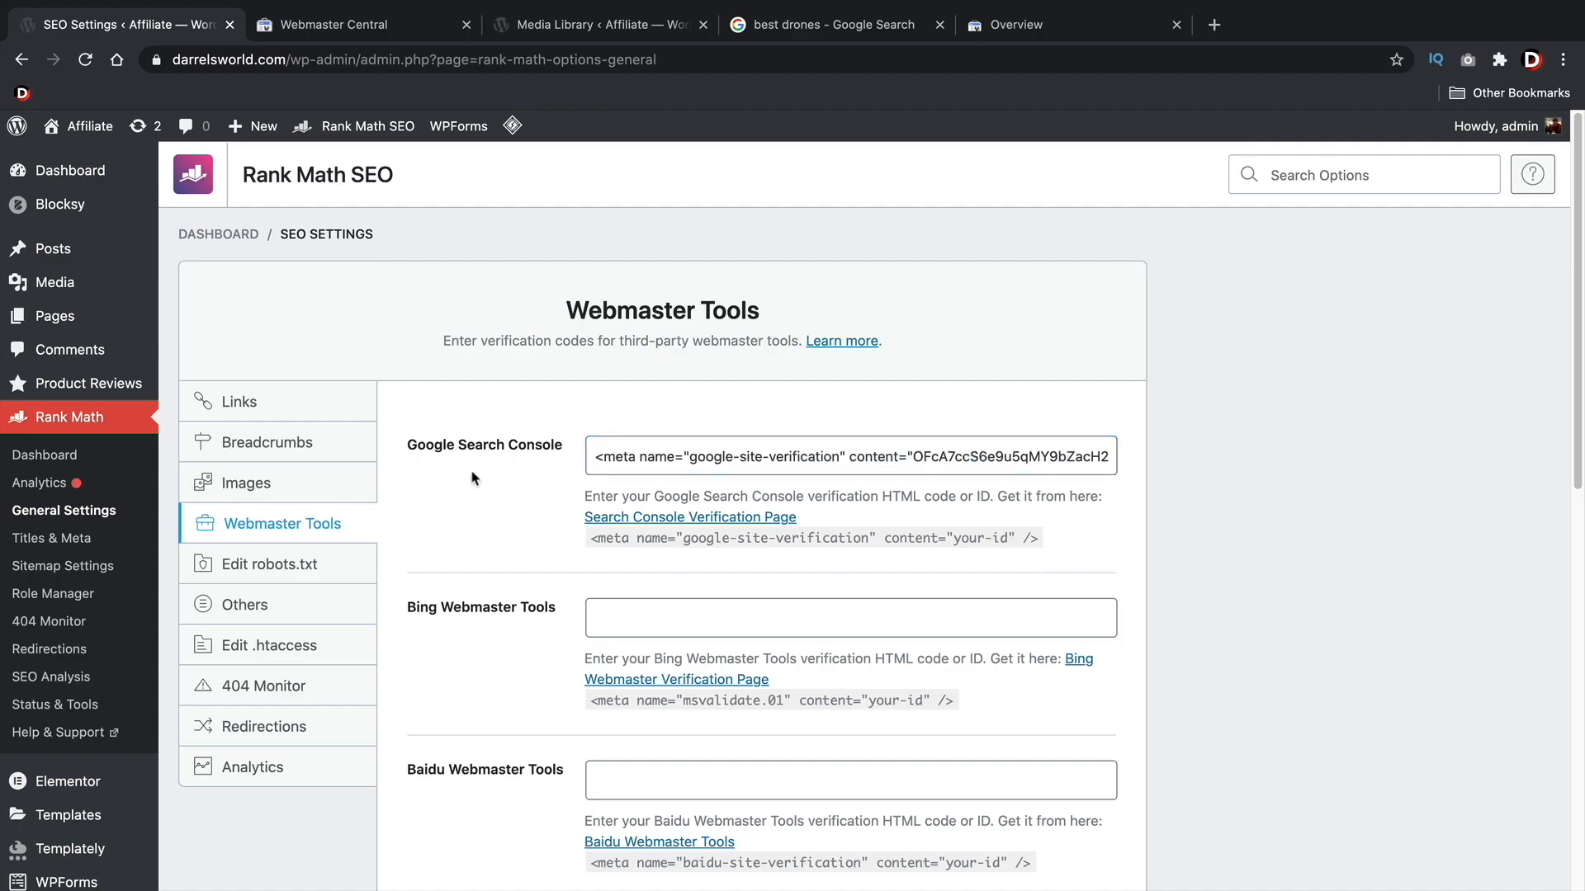
{"action": "scroll", "coordinate": [464, 527], "scroll_direction": "down", "scroll_amount": 1}
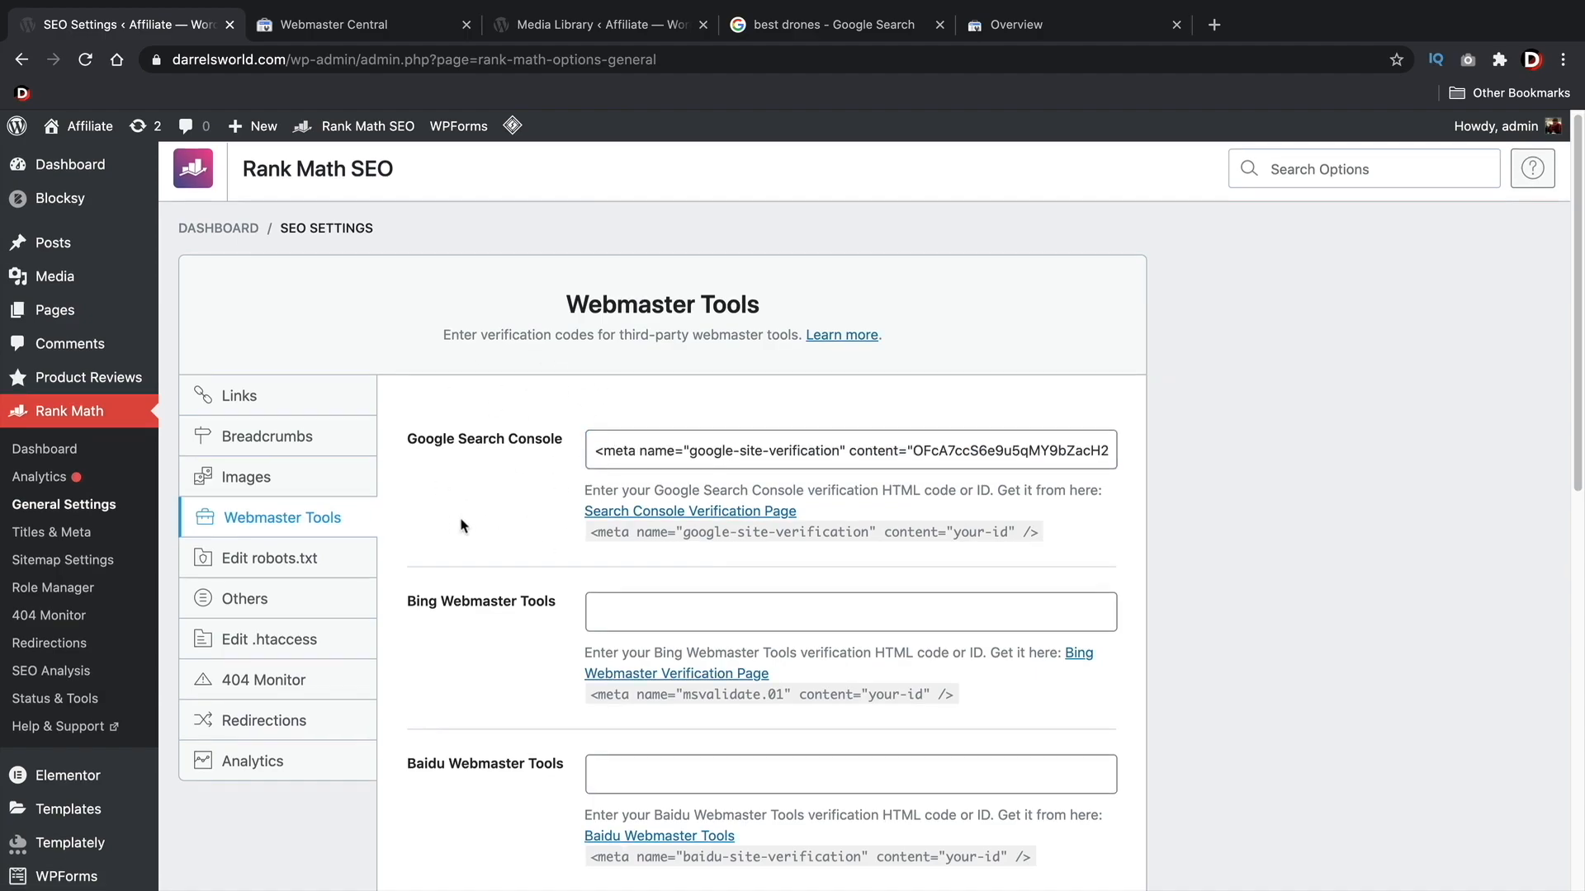
{"action": "scroll", "coordinate": [464, 527], "scroll_direction": "down", "scroll_amount": 10}
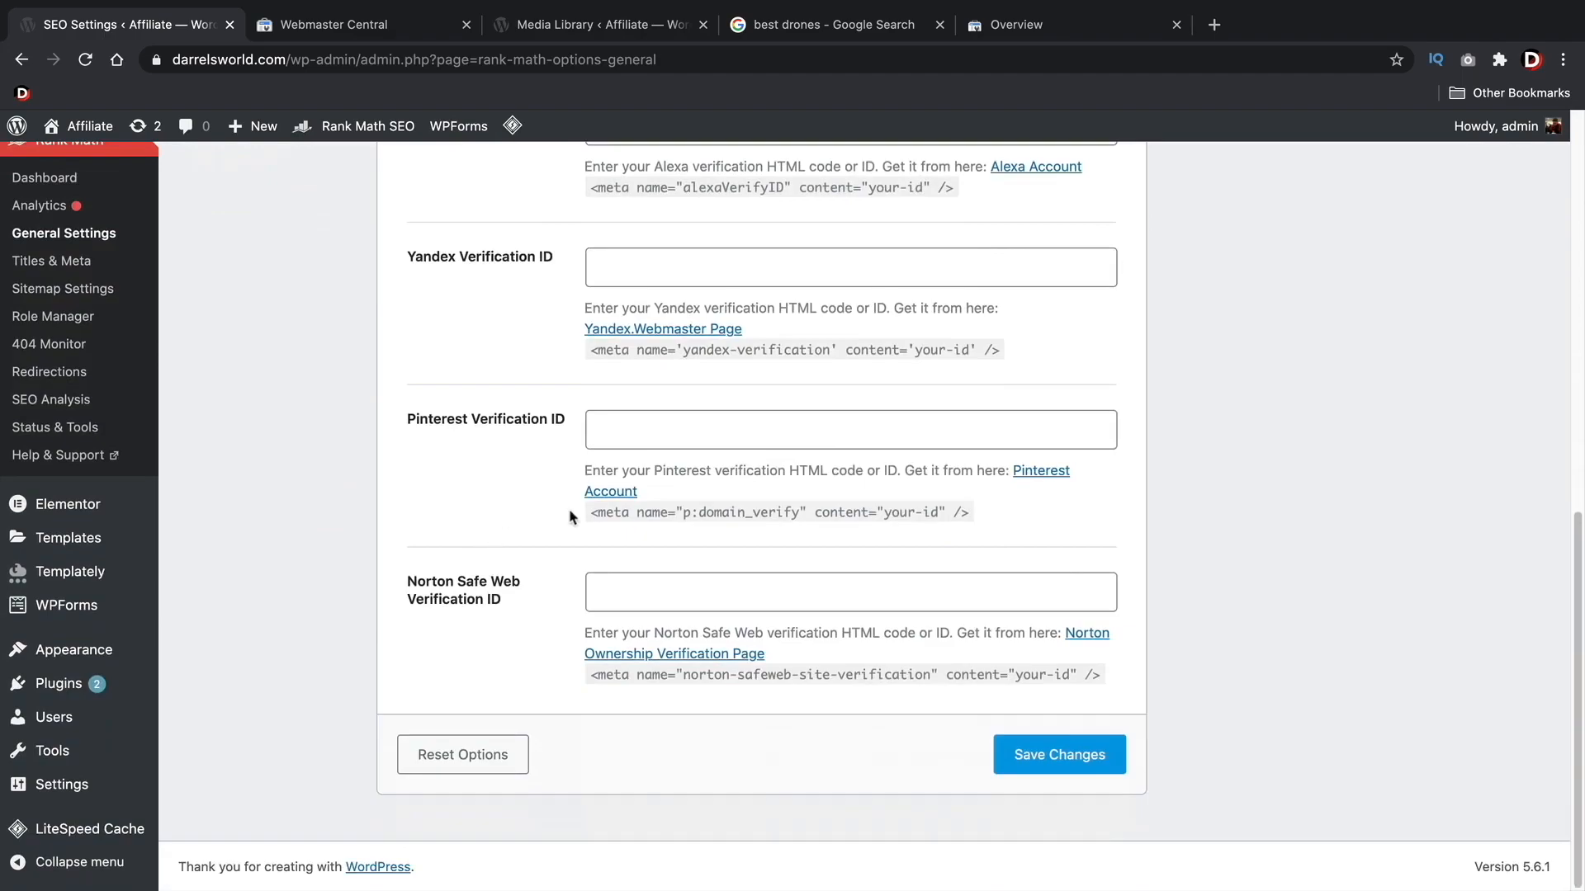
{"action": "left_click", "coordinate": [1073, 761]}
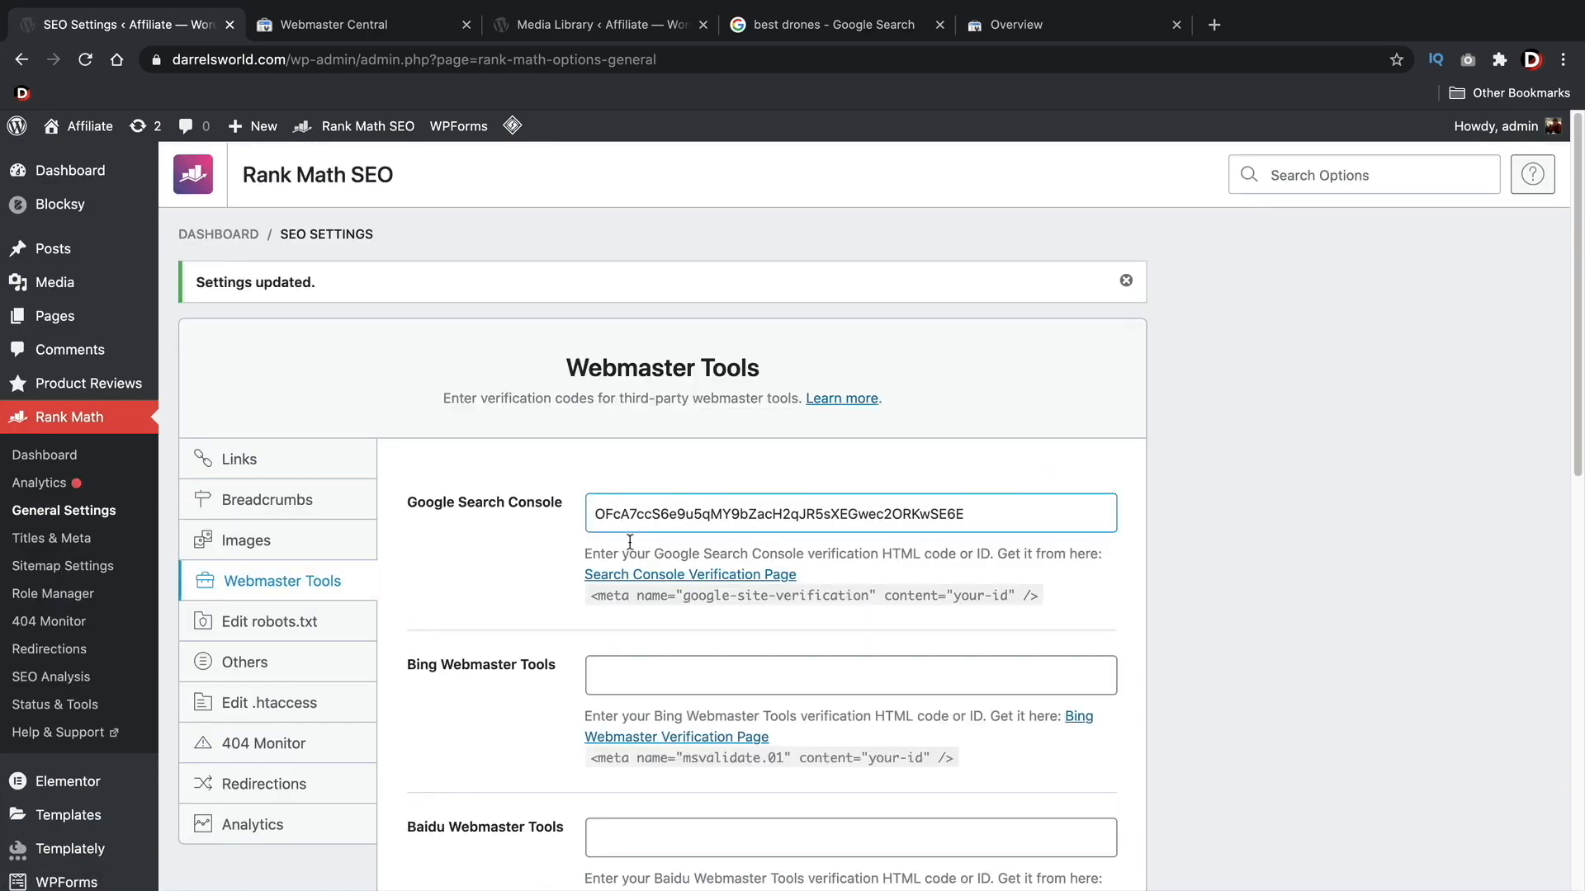
{"action": "double_click", "coordinate": [720, 510]}
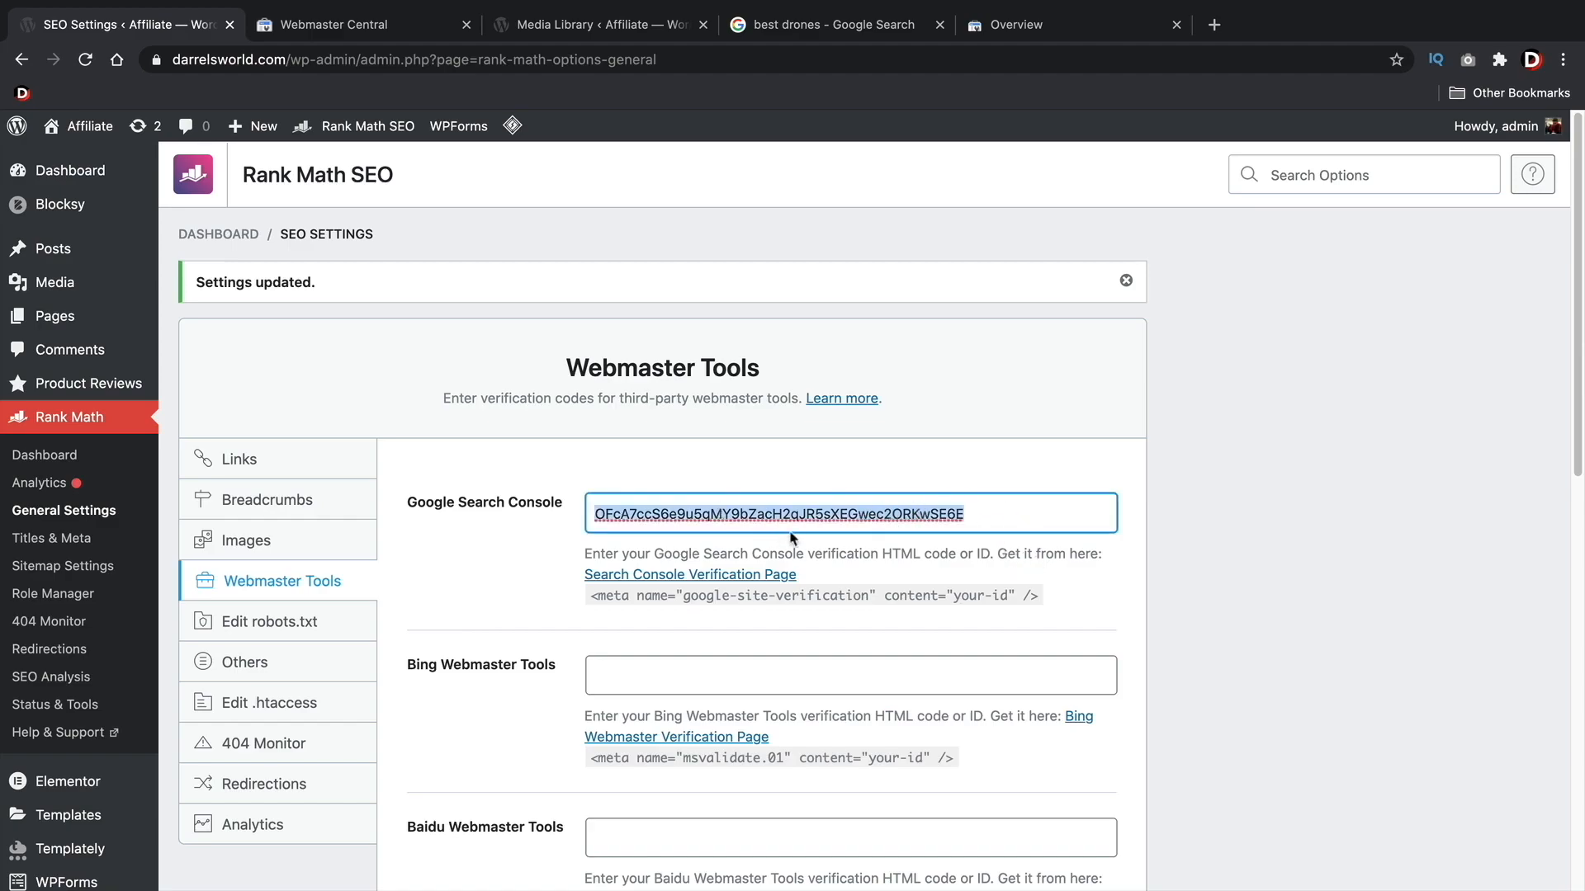
- Close the unneeded Webmaster Central page and return to the Verify ownership dialog in Google Search Console
{"action": "left_click", "coordinate": [348, 30]}
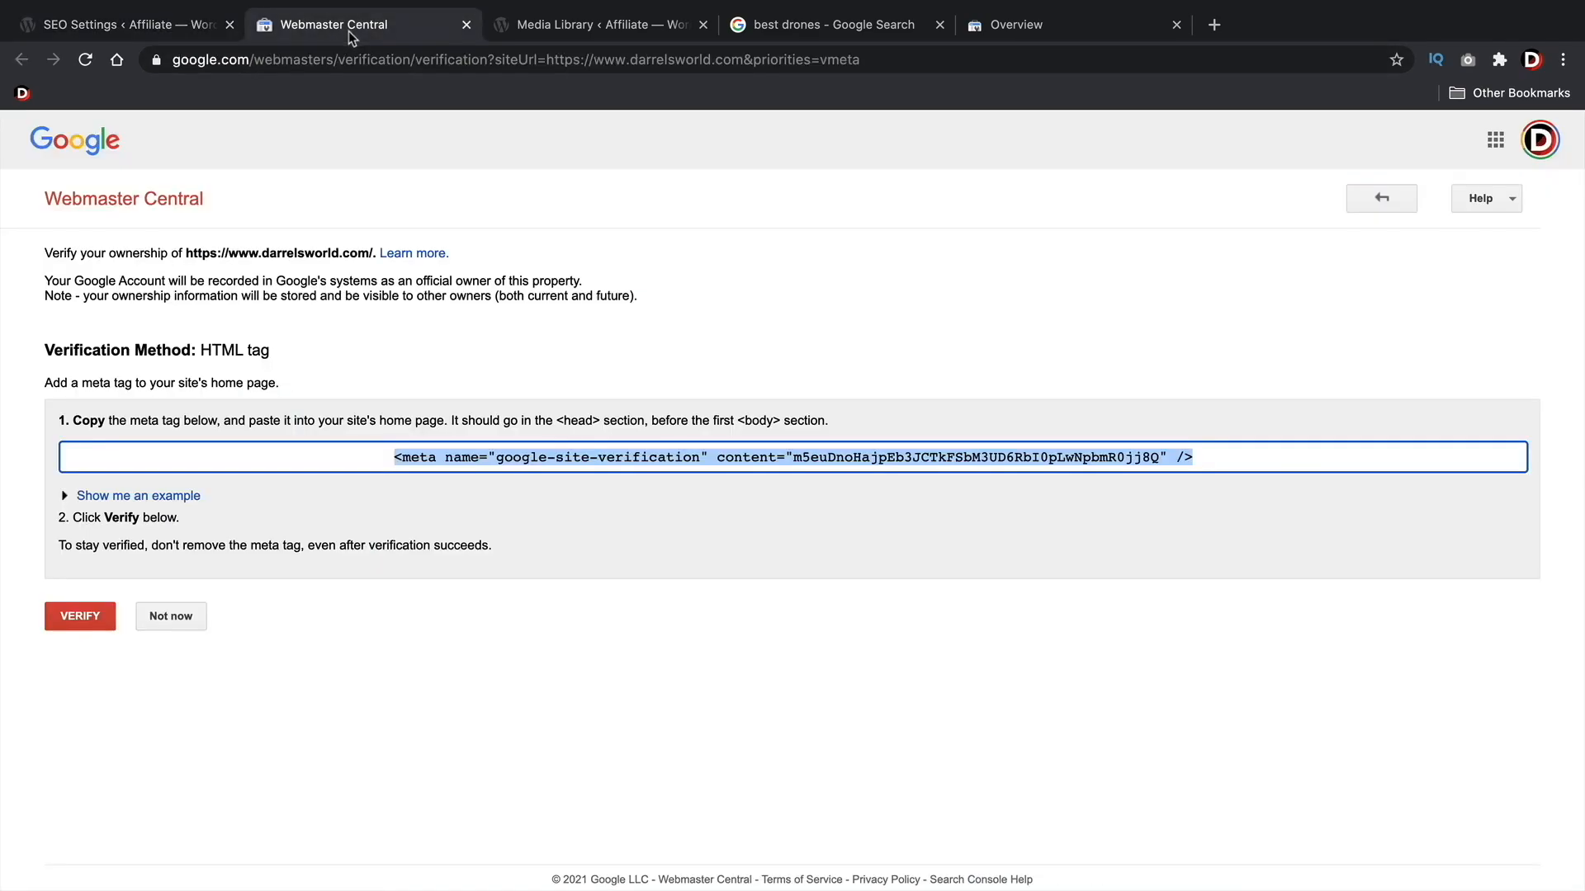
{"action": "left_click", "coordinate": [467, 24]}
{"action": "left_click", "coordinate": [769, 27]}
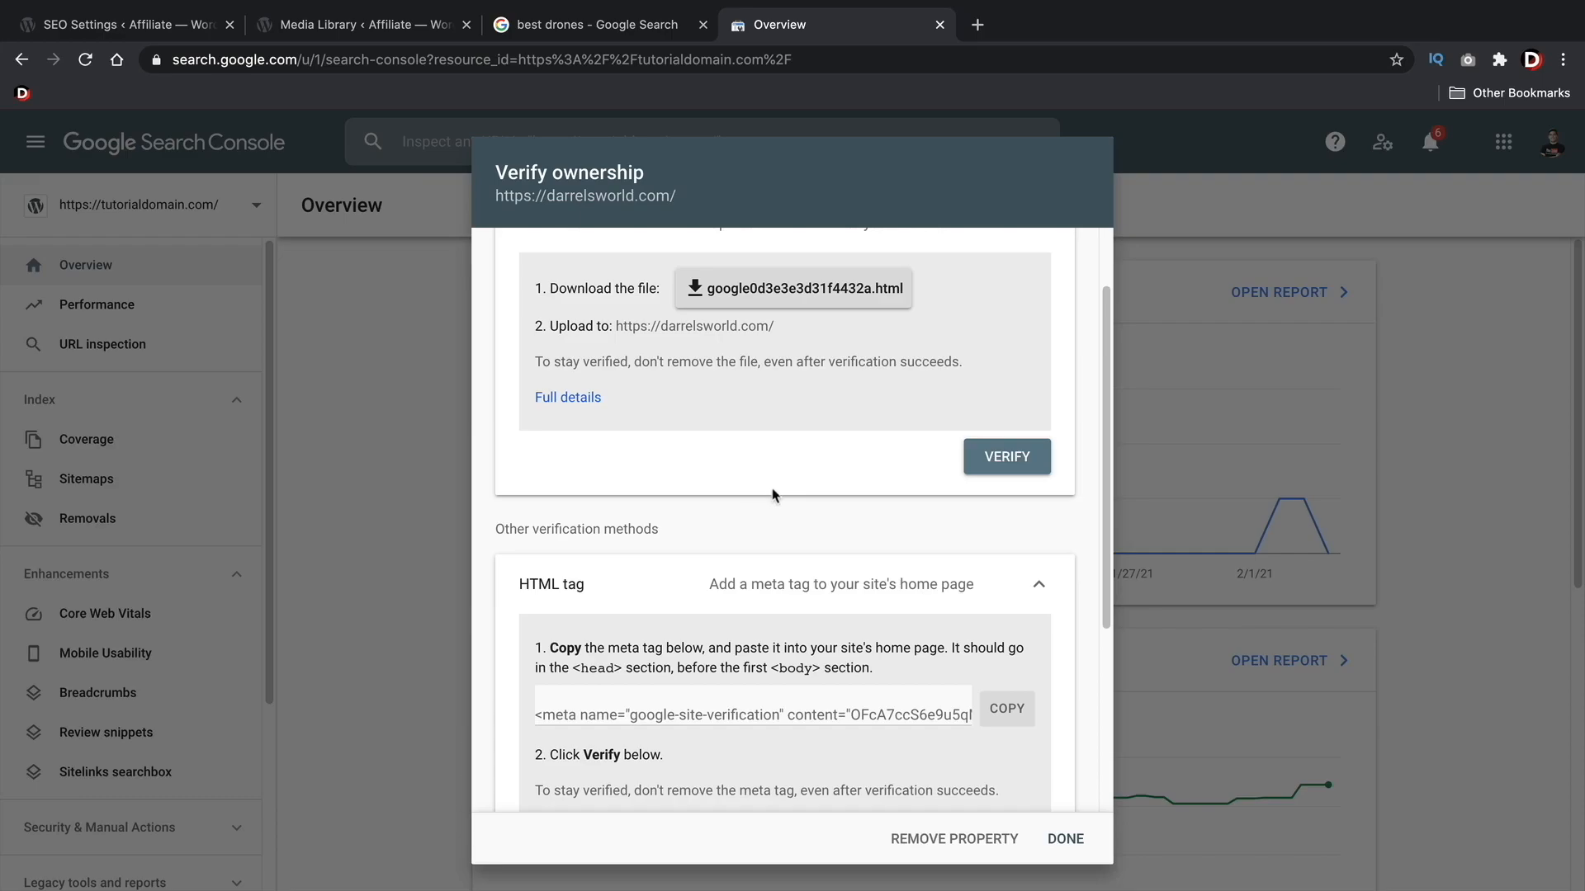
{"action": "scroll", "coordinate": [808, 501], "scroll_direction": "down", "scroll_amount": 3}
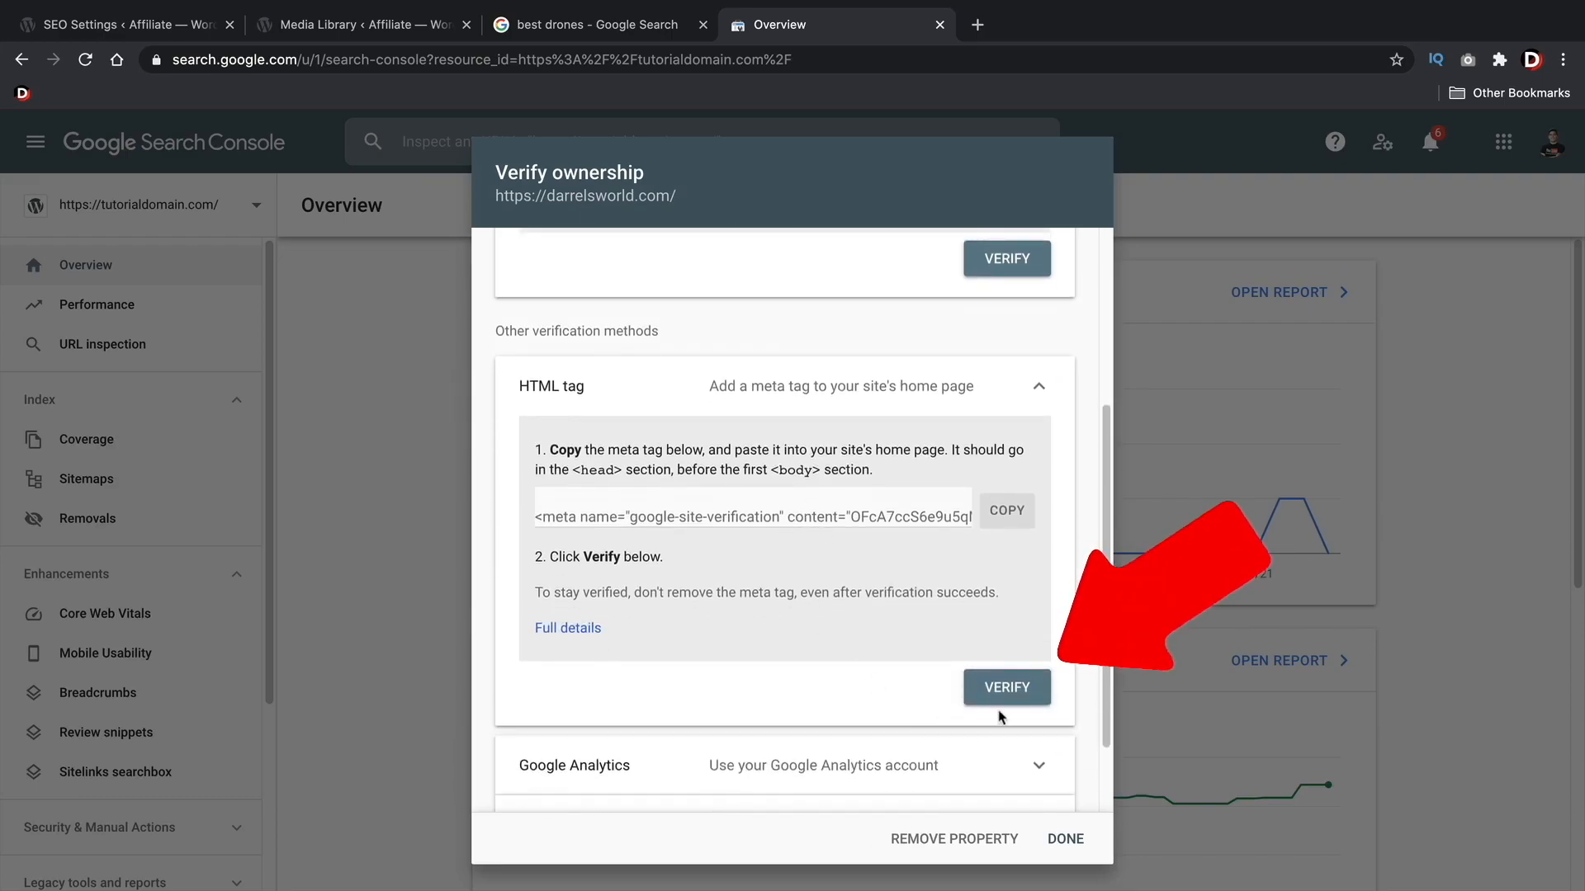
{"action": "left_click", "coordinate": [1009, 688]}
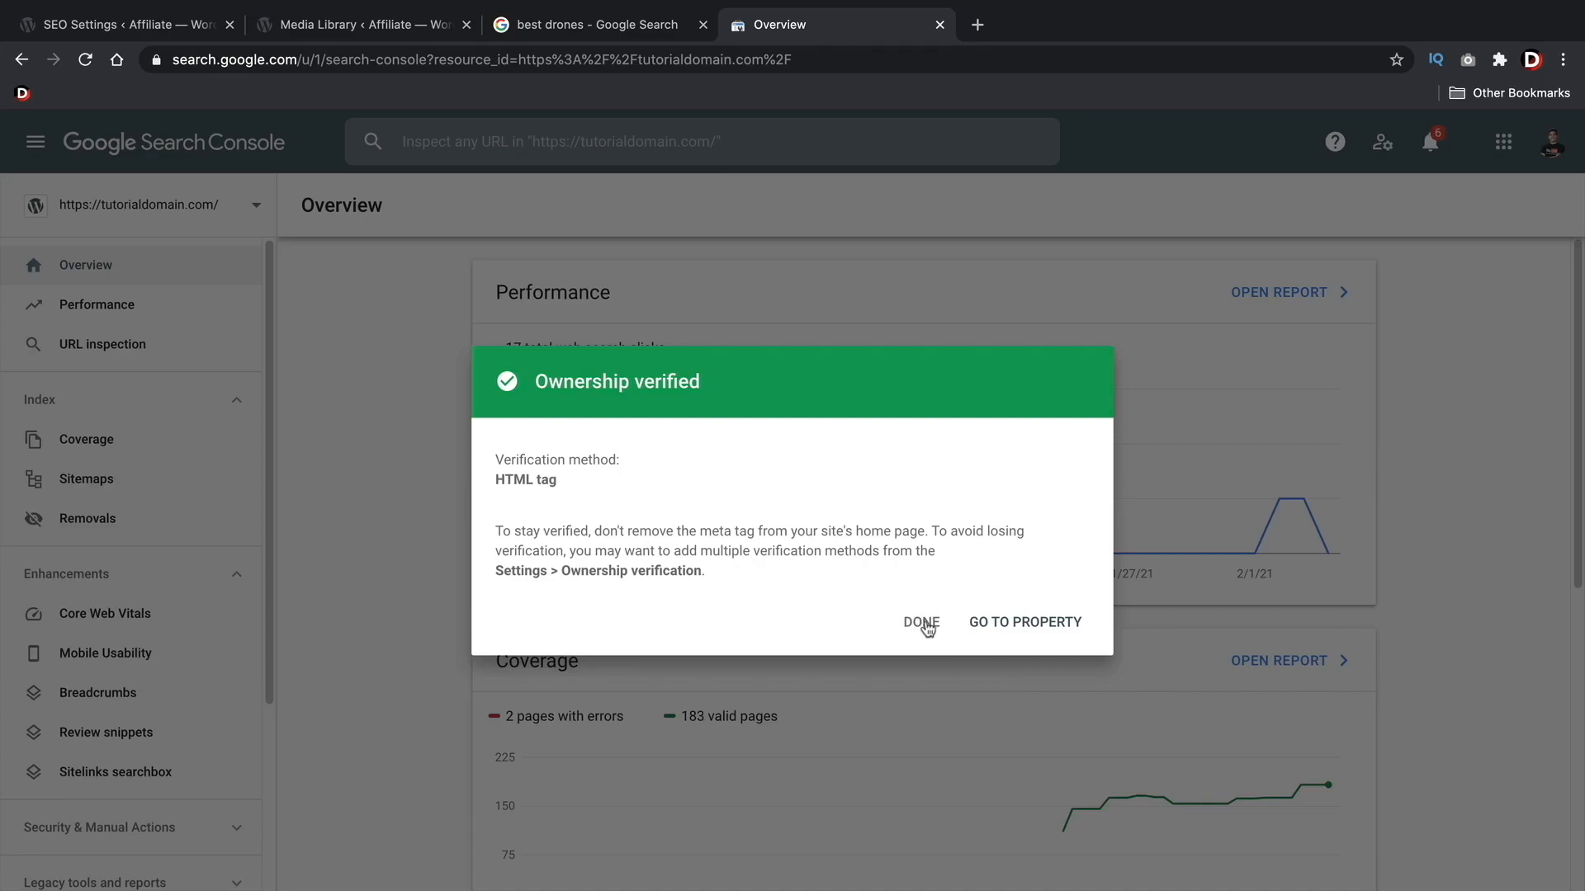
{"action": "left_click", "coordinate": [924, 622]}
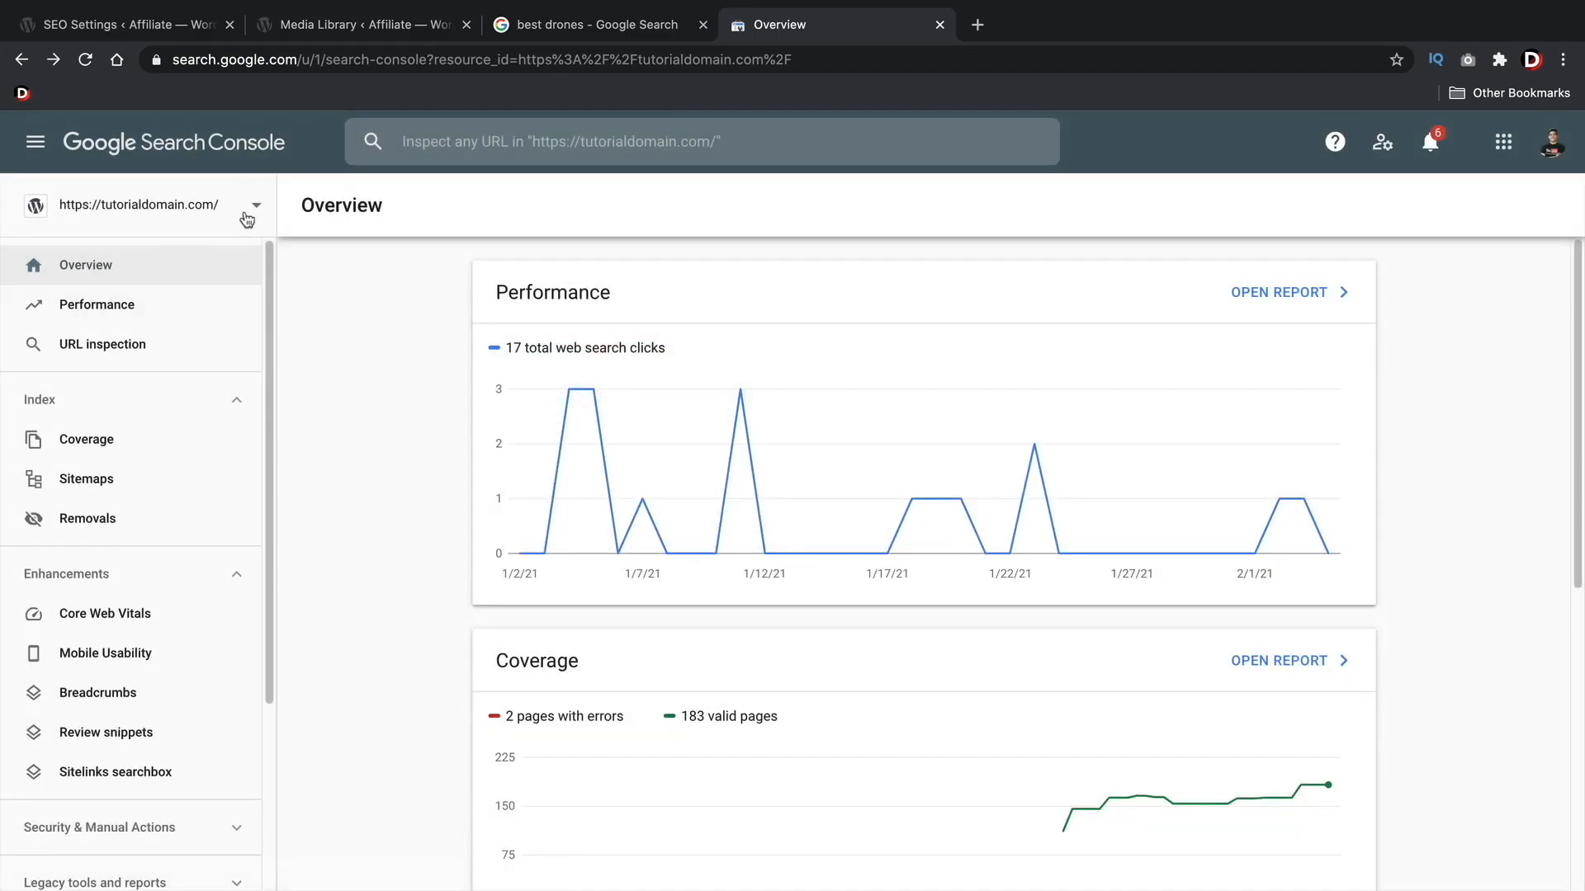
{"action": "left_click", "coordinate": [255, 212]}
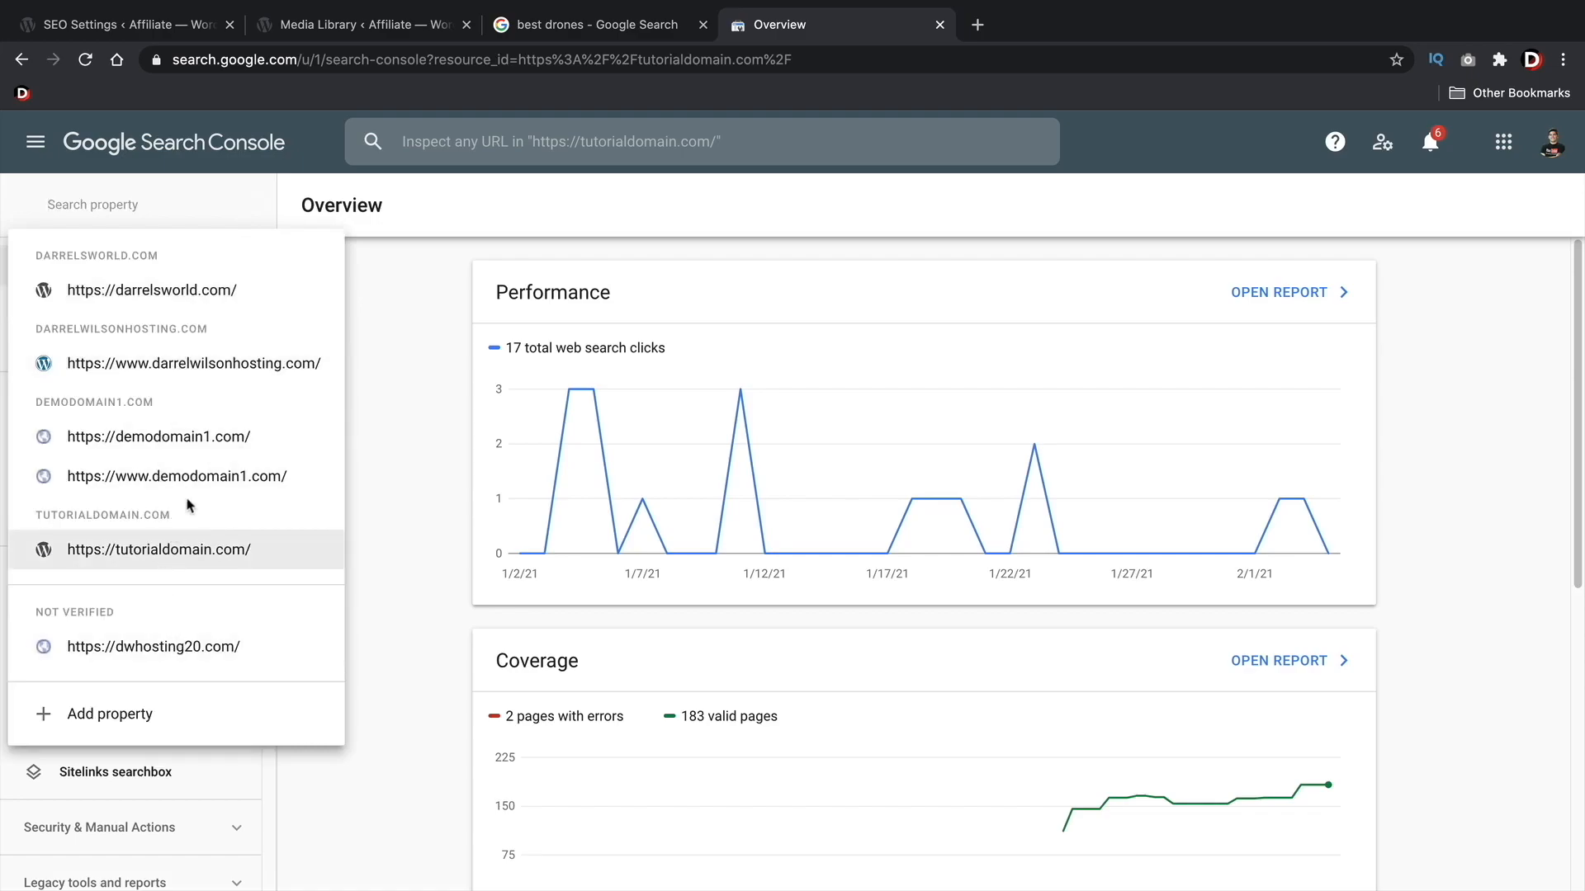
{"action": "left_click", "coordinate": [162, 300]}
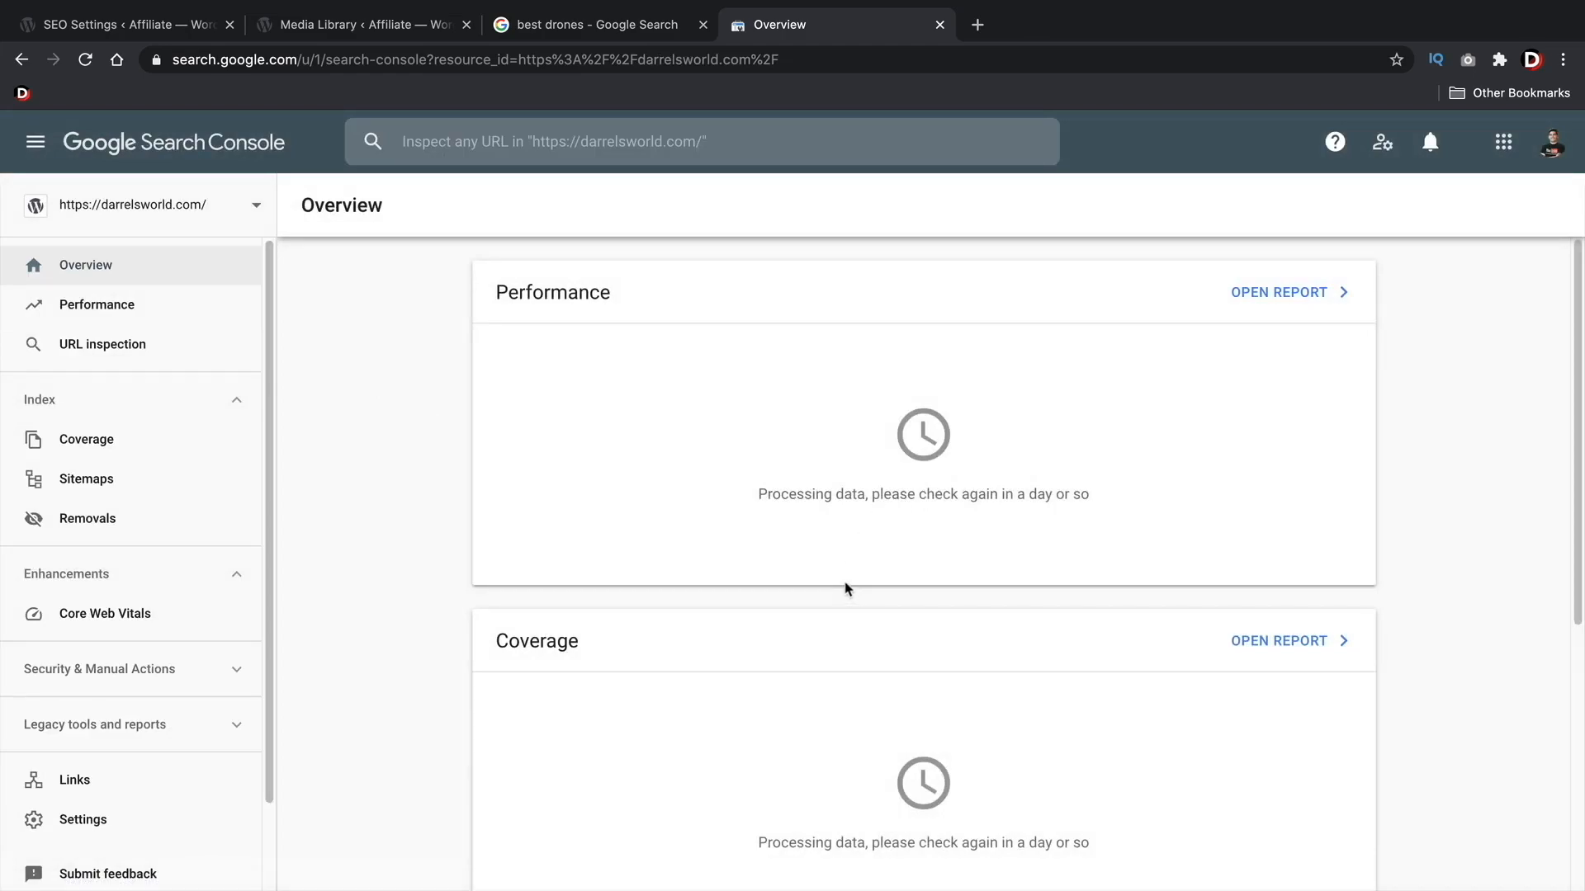
- Return to Rank Math's general settings, look over the Webmaster Tools and robots.txt sections, and open the Others section
{"action": "left_click", "coordinate": [149, 33]}
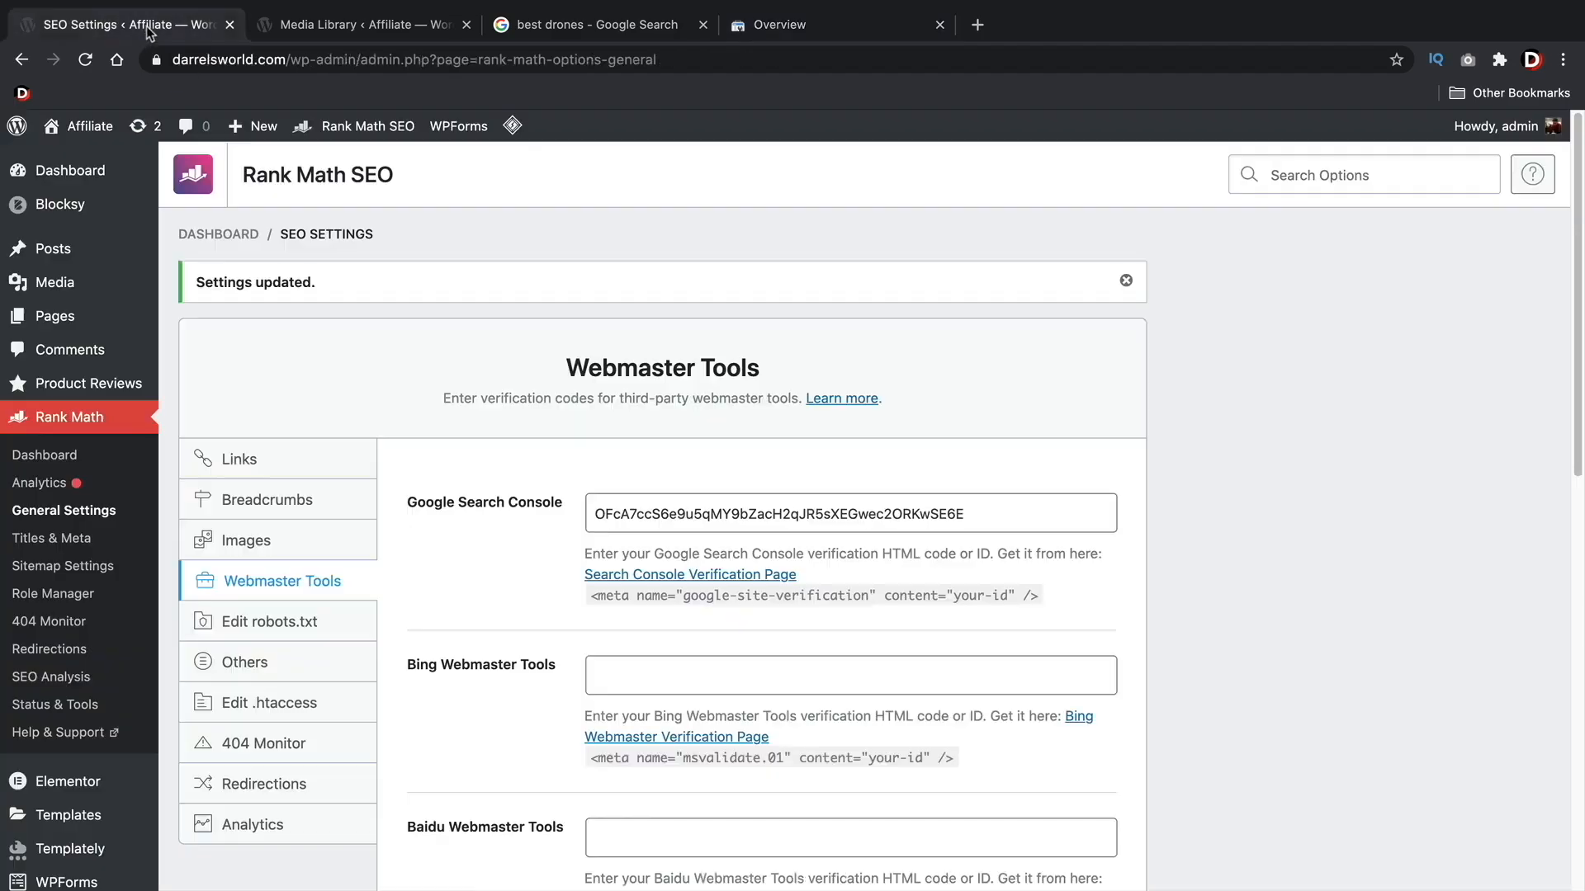
{"action": "scroll", "coordinate": [528, 496], "scroll_direction": "down", "scroll_amount": 1}
{"action": "scroll", "coordinate": [529, 490], "scroll_direction": "down", "scroll_amount": 2}
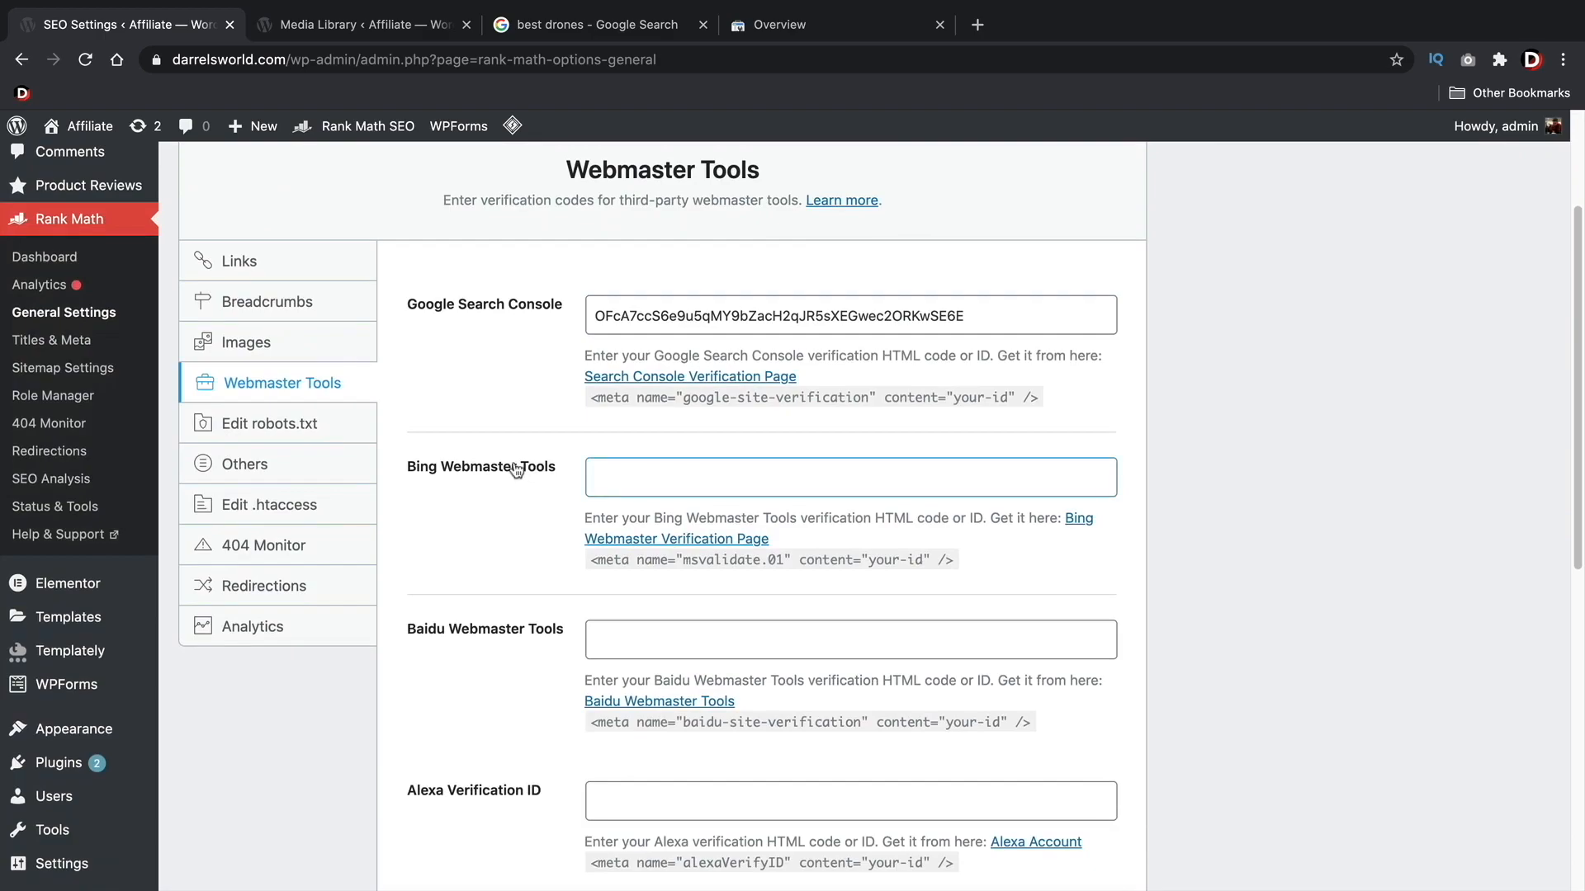
{"action": "left_click", "coordinate": [267, 425]}
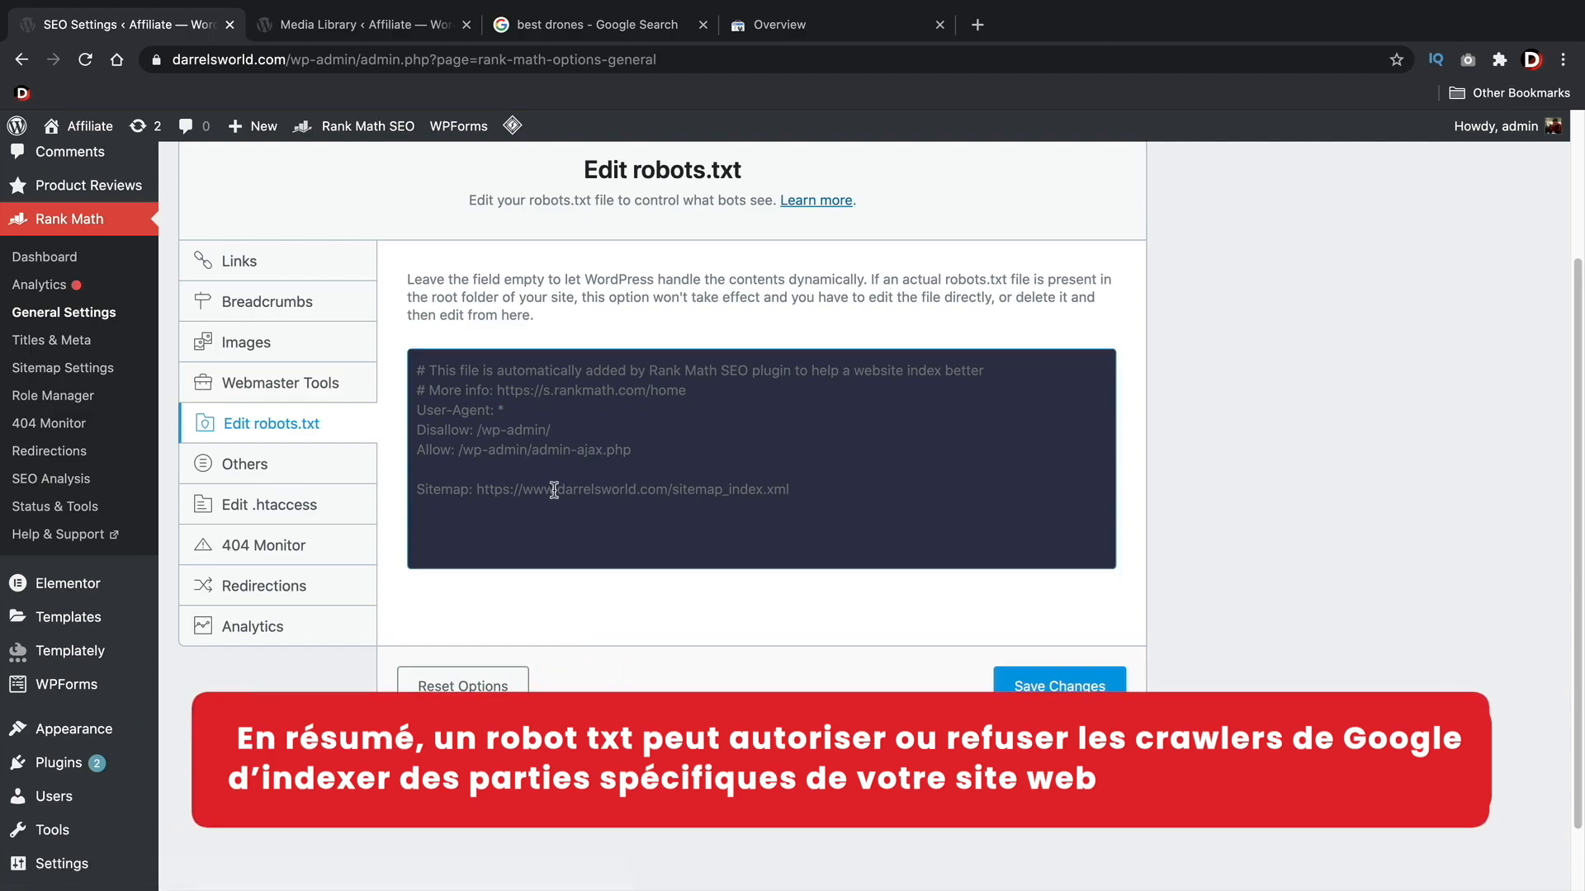
{"action": "left_click", "coordinate": [247, 467]}
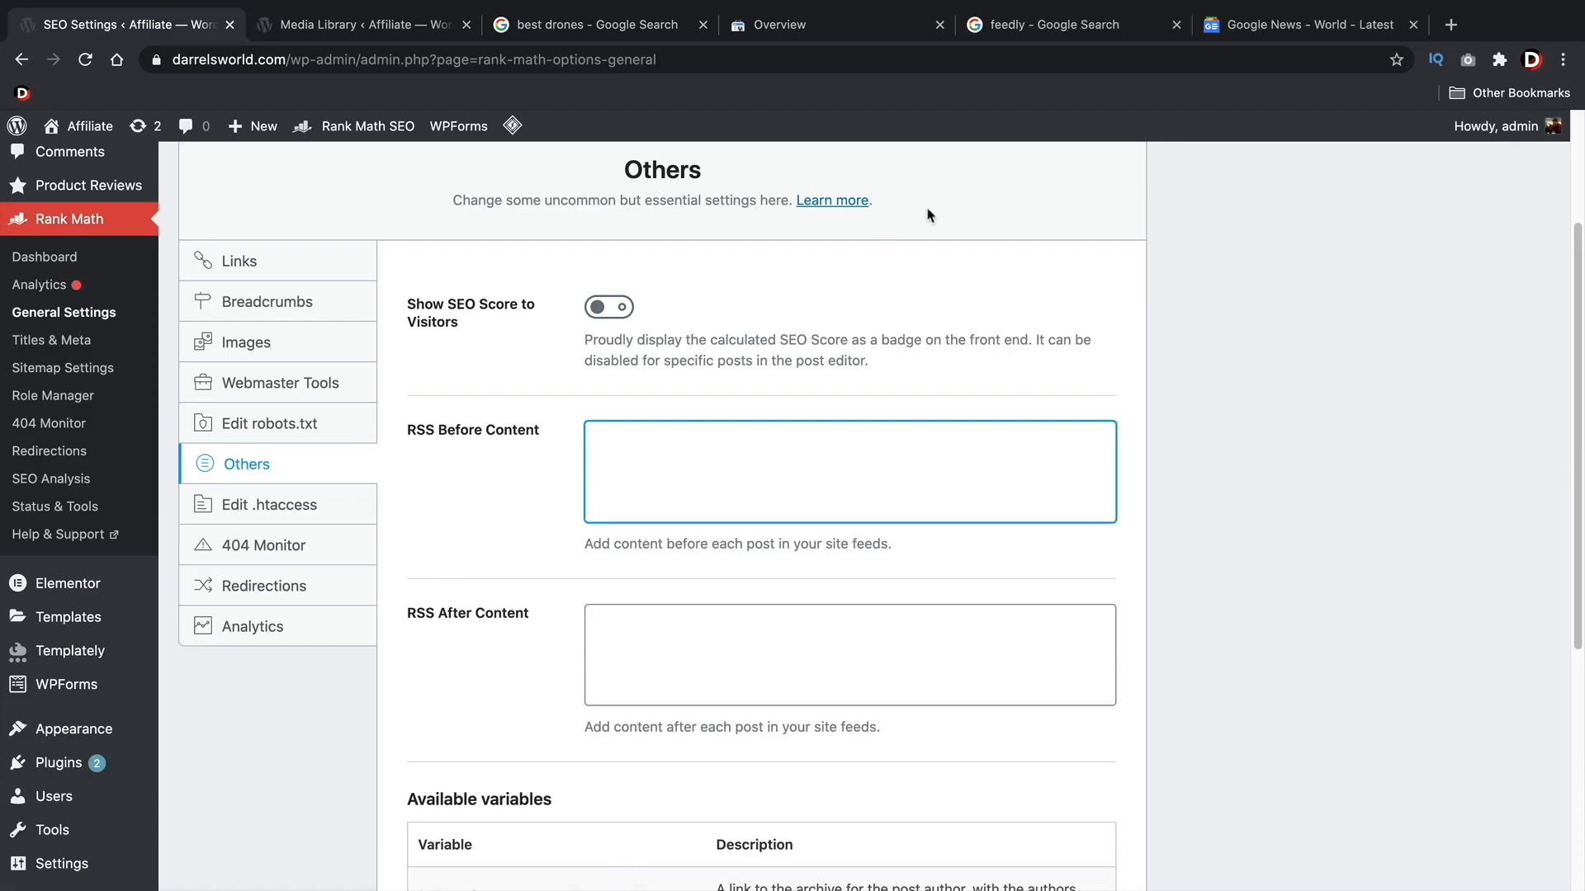
- Look at the Feedly search results and browse the Business headlines in Google News as examples of feed aggregators
{"action": "left_click", "coordinate": [1069, 27]}
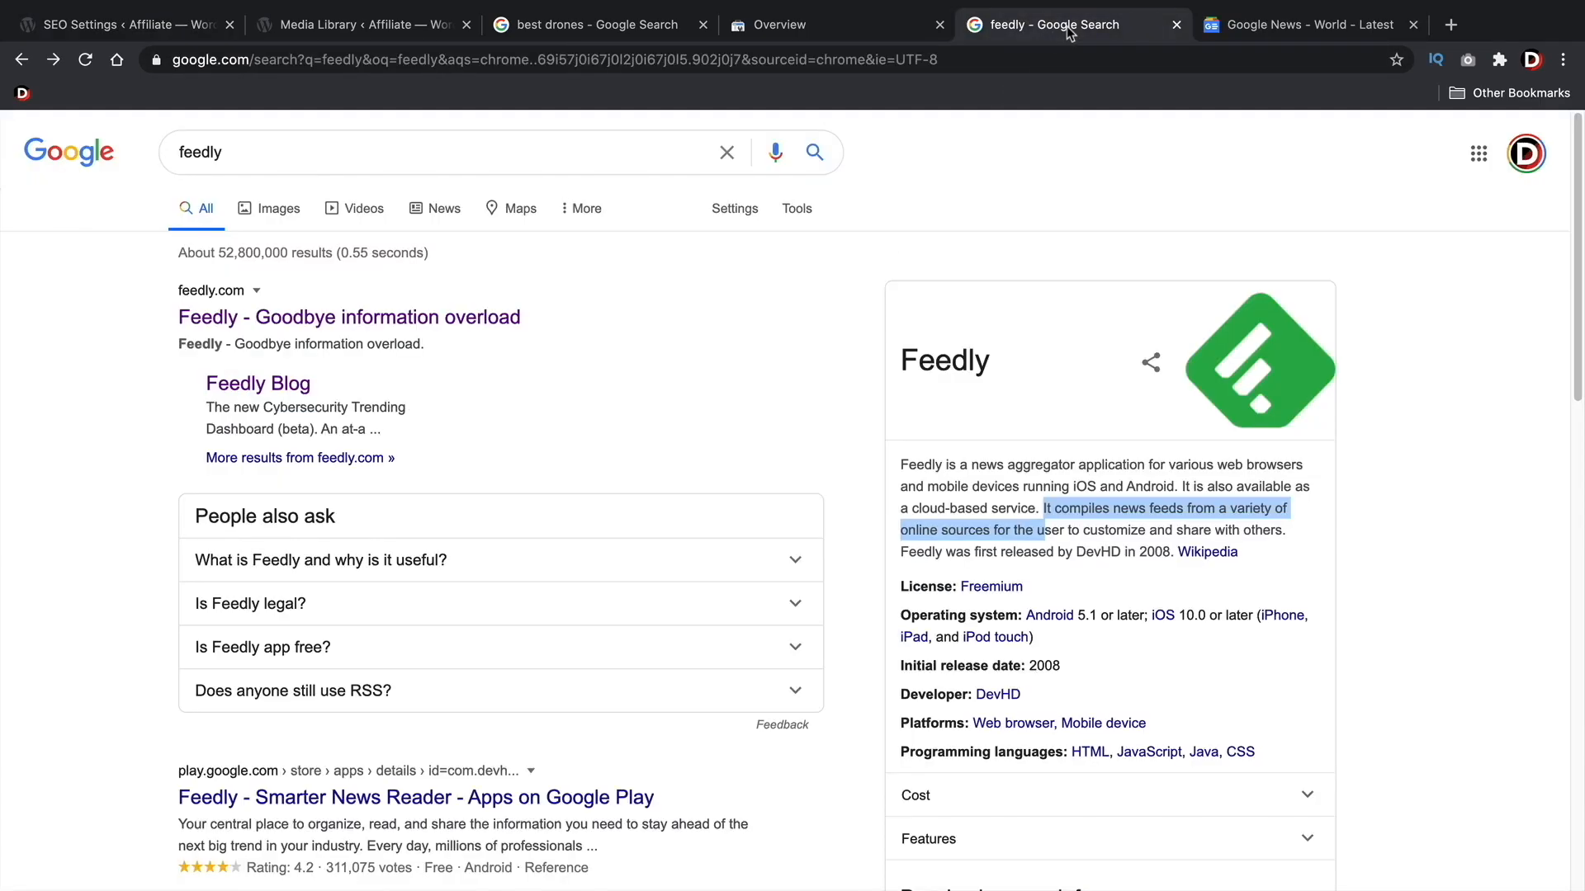
{"action": "left_click", "coordinate": [1291, 24]}
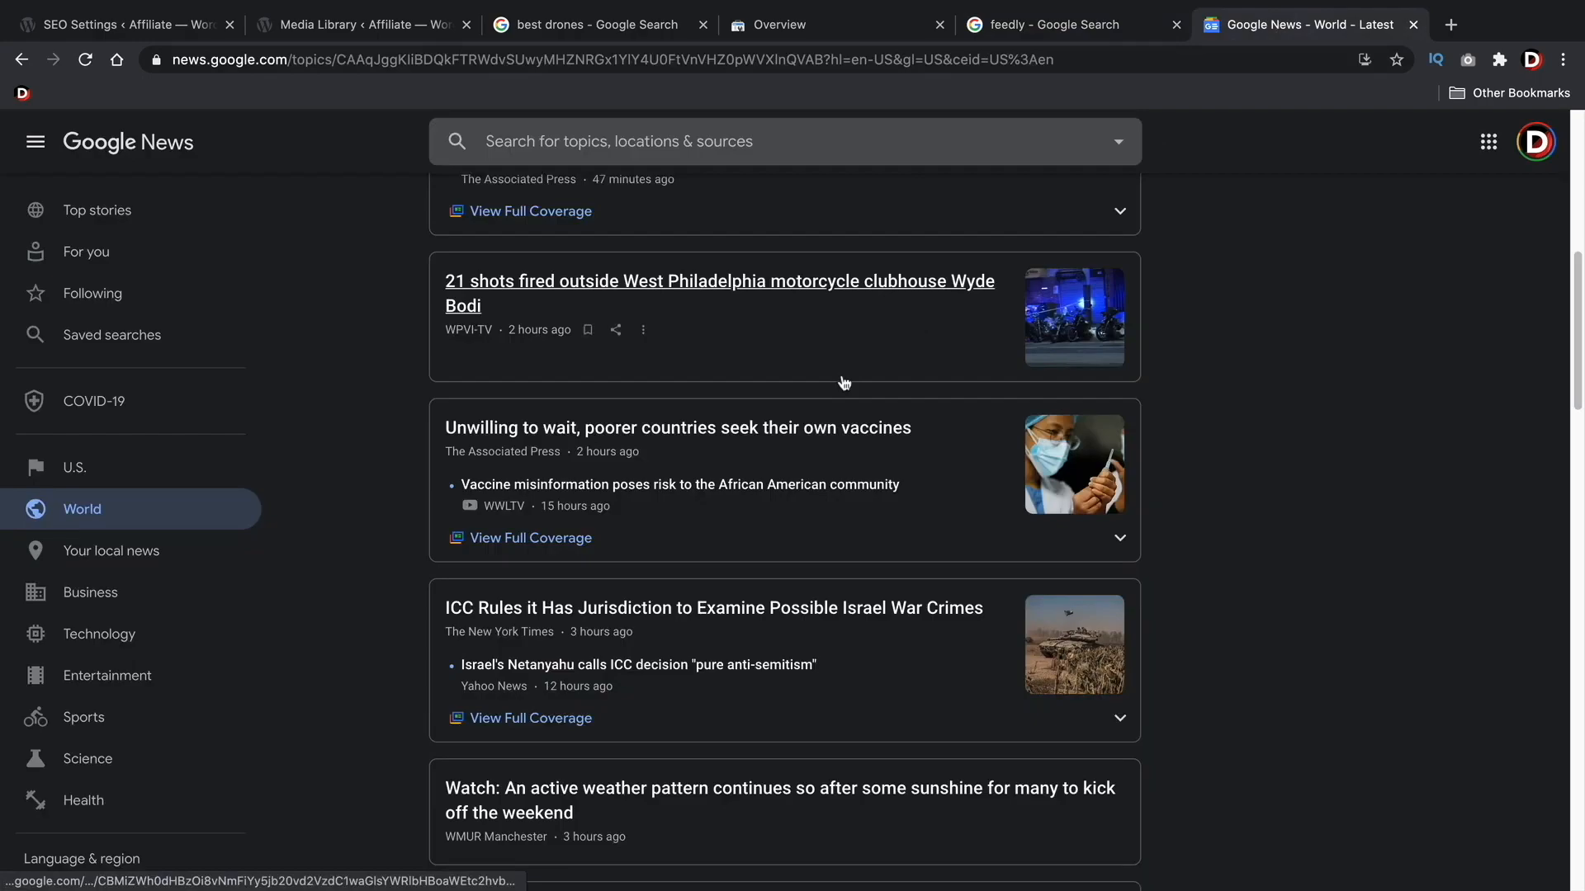
{"action": "left_click", "coordinate": [120, 585]}
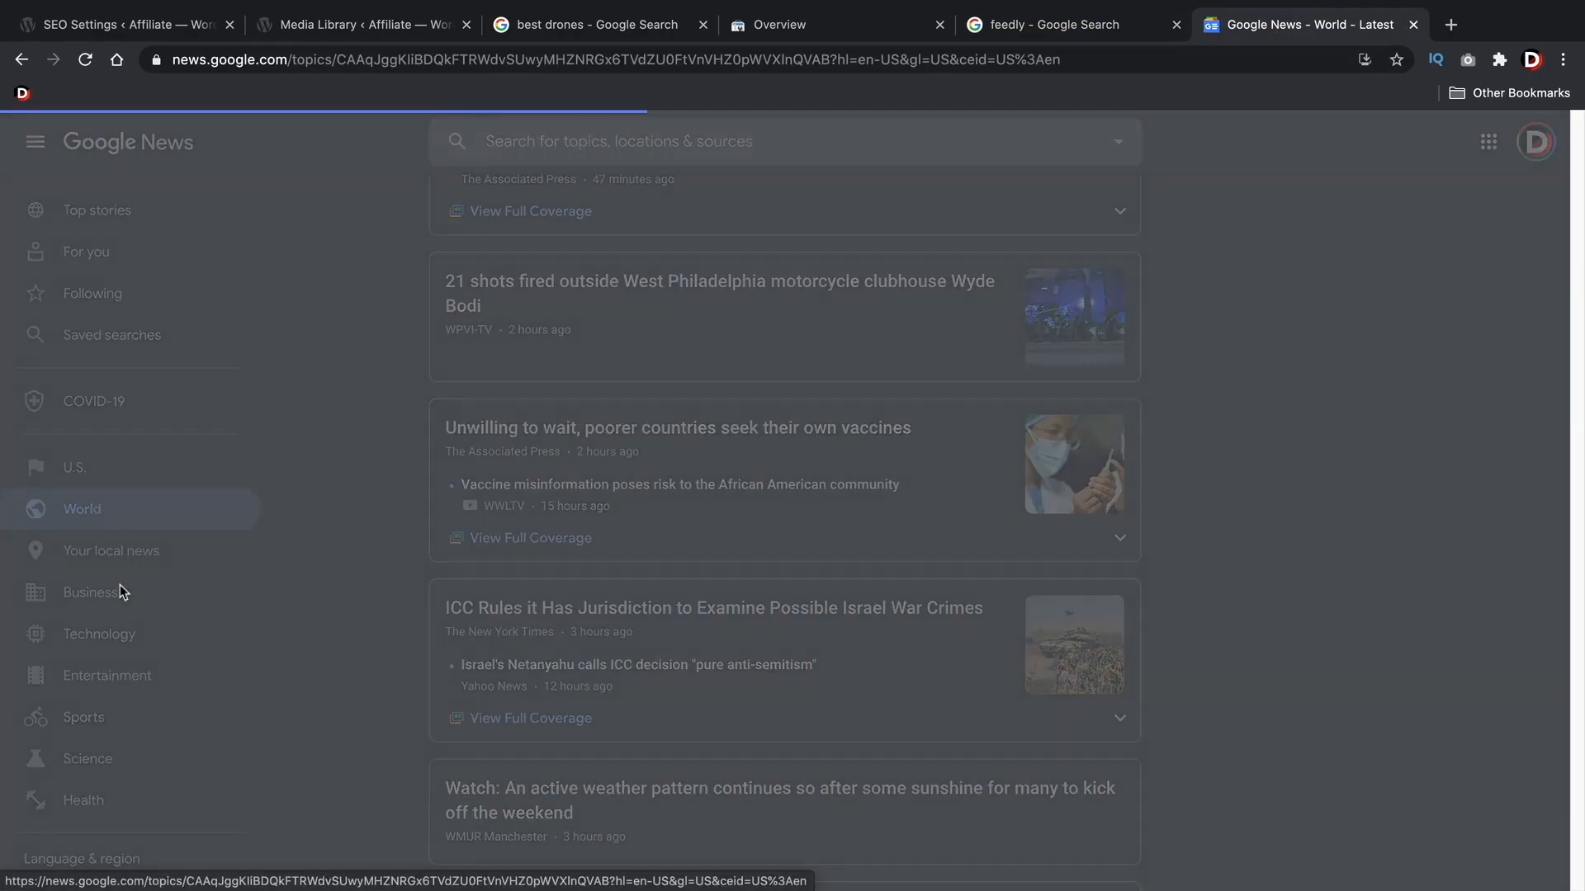
{"action": "scroll", "coordinate": [601, 612], "scroll_direction": "down", "scroll_amount": 2}
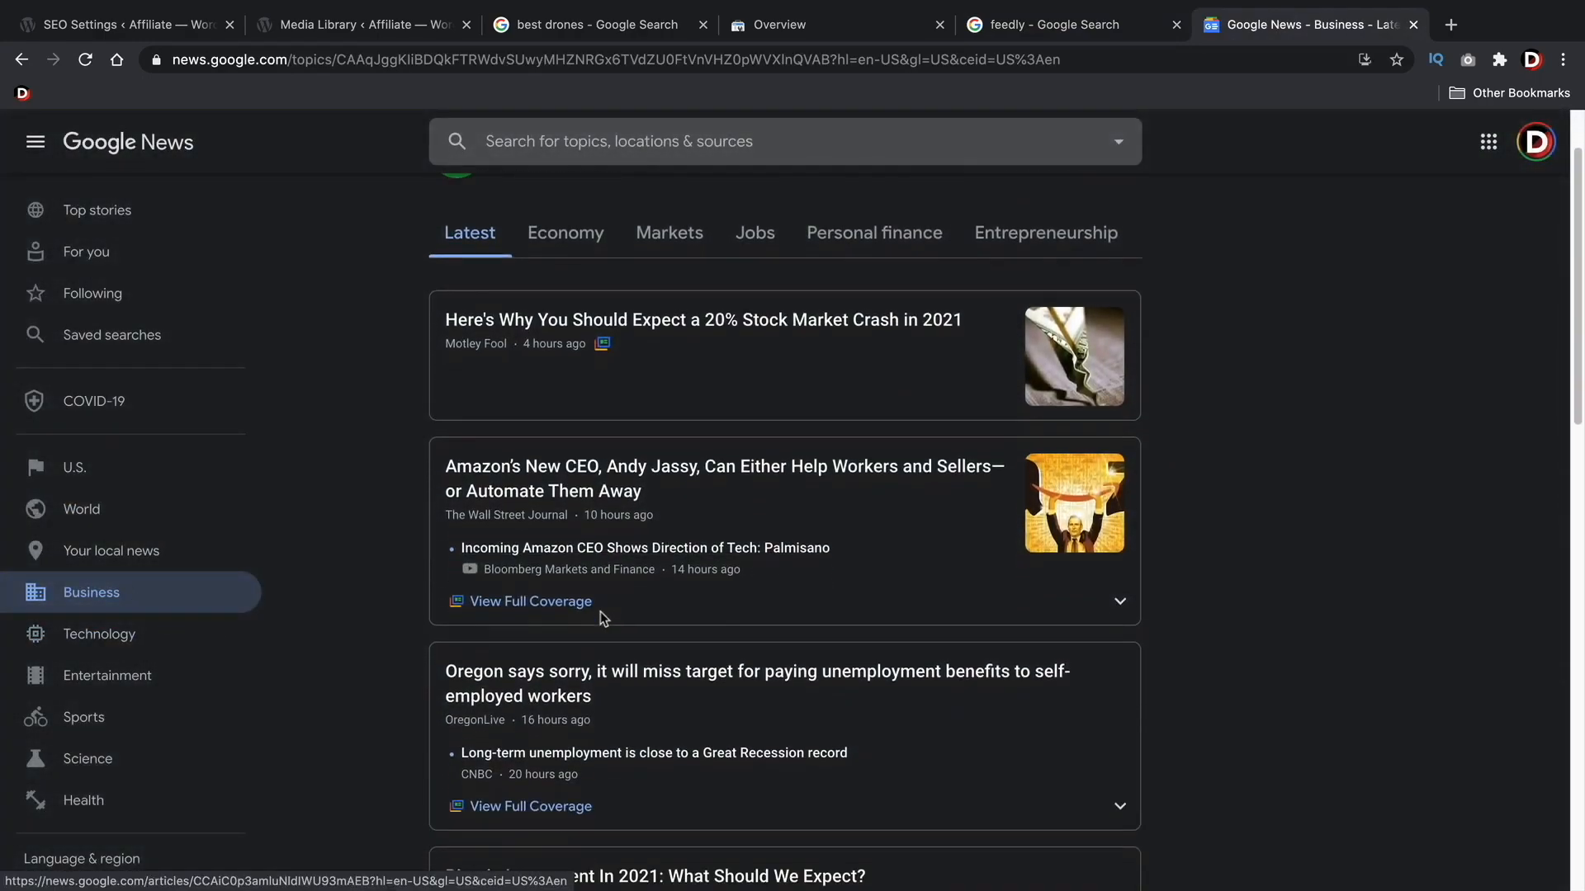
{"action": "scroll", "coordinate": [601, 611], "scroll_direction": "down", "scroll_amount": 4}
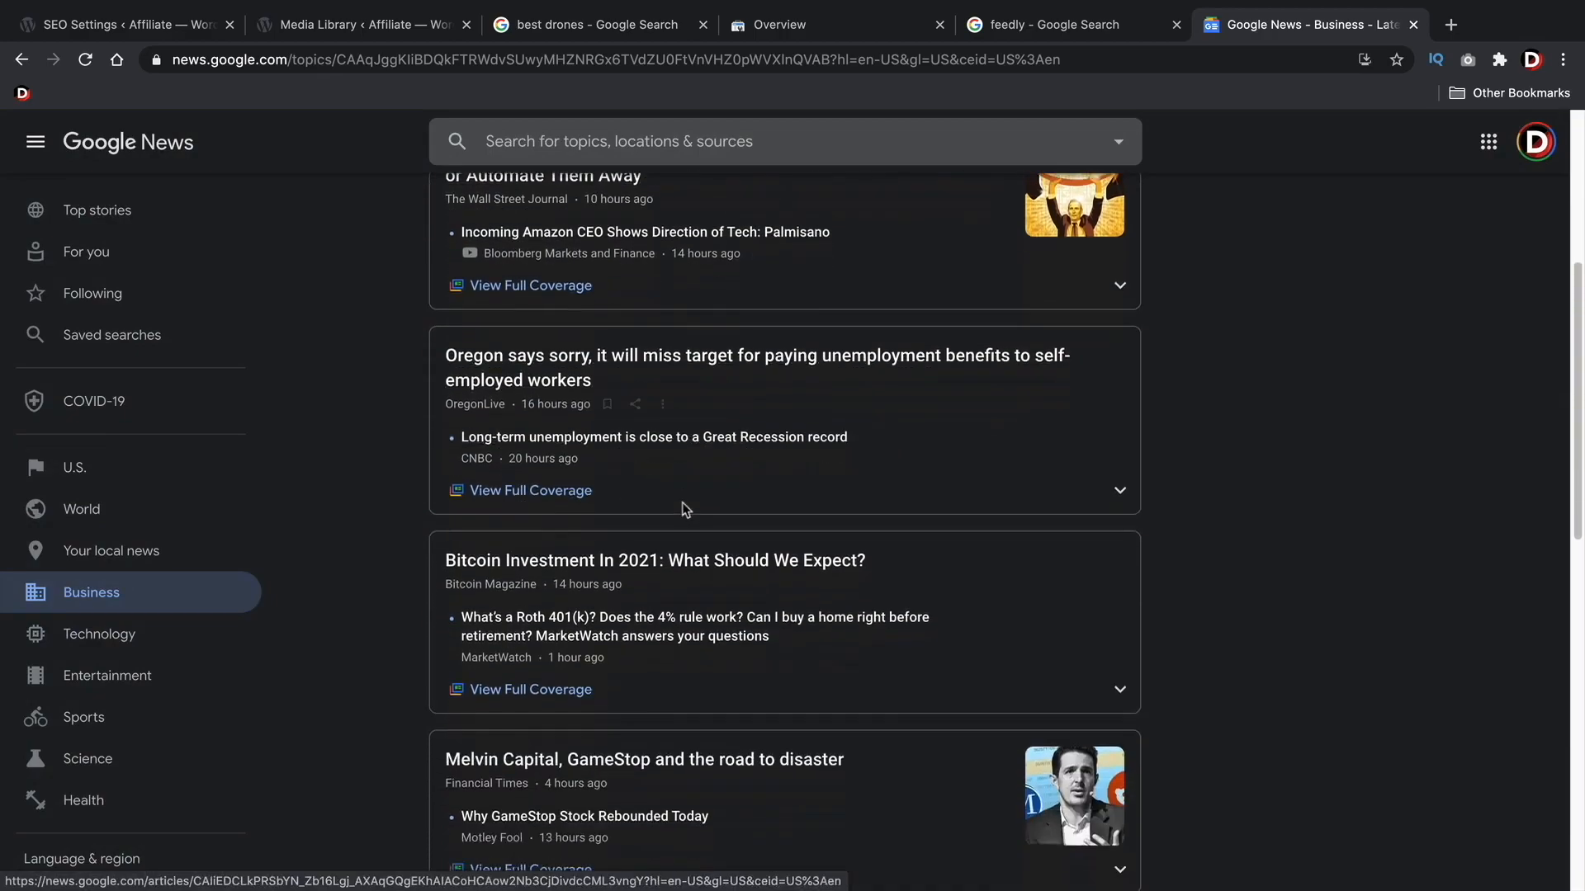
{"action": "scroll", "coordinate": [685, 509], "scroll_direction": "down", "scroll_amount": 10}
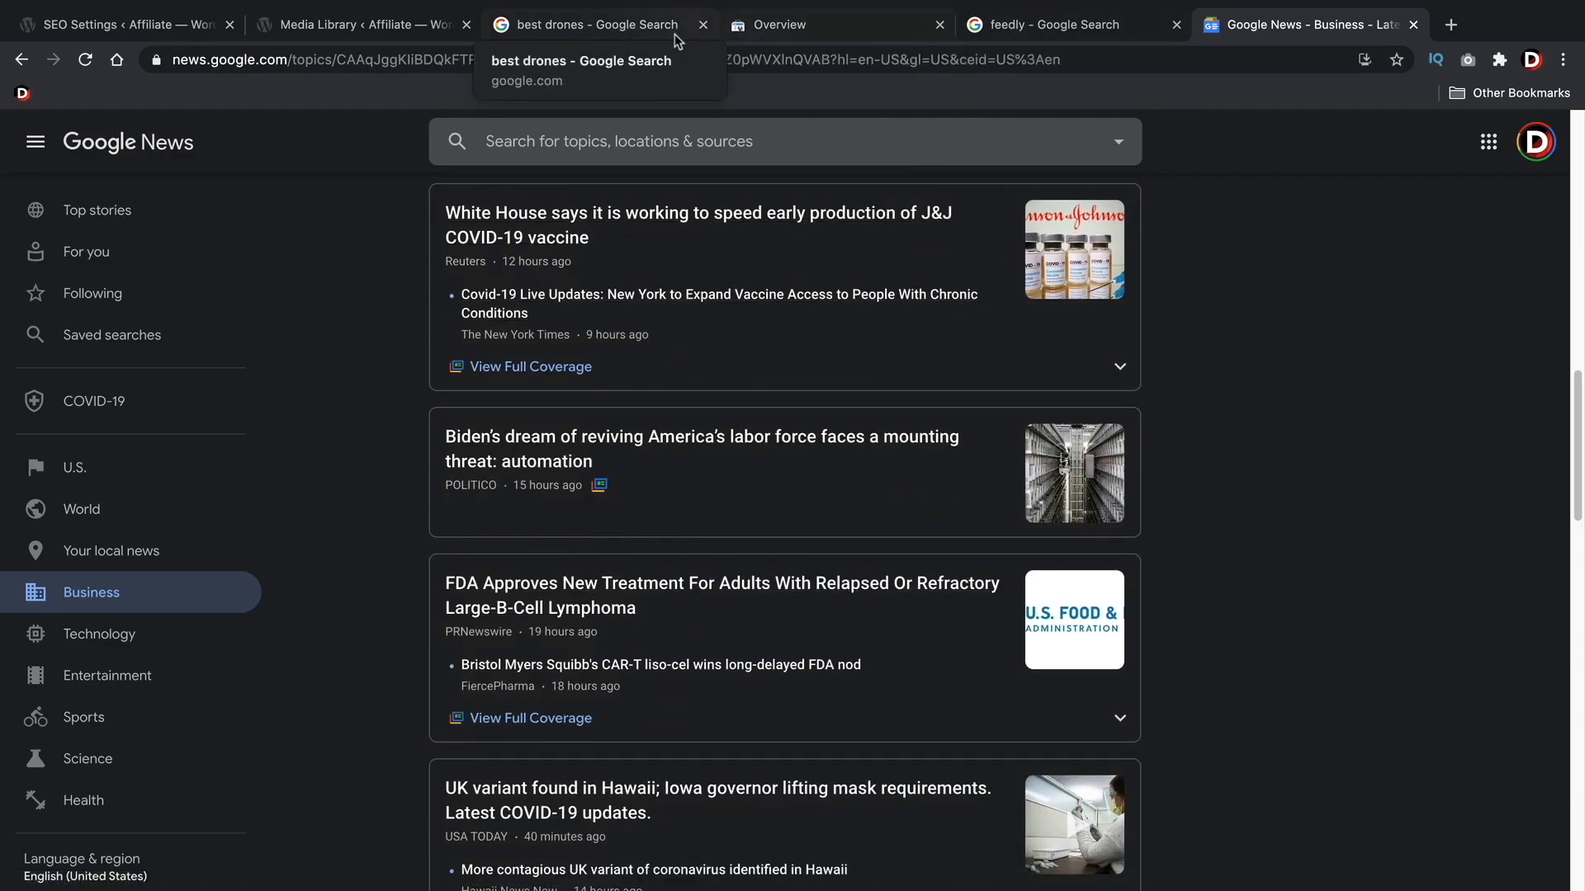
- Return to Rank Math and paste "The post %POSTLINK% first appeared on %BLOGLINK% and is written by %AUTHORLINK%." into RSS After Content
{"action": "left_click", "coordinate": [185, 33]}
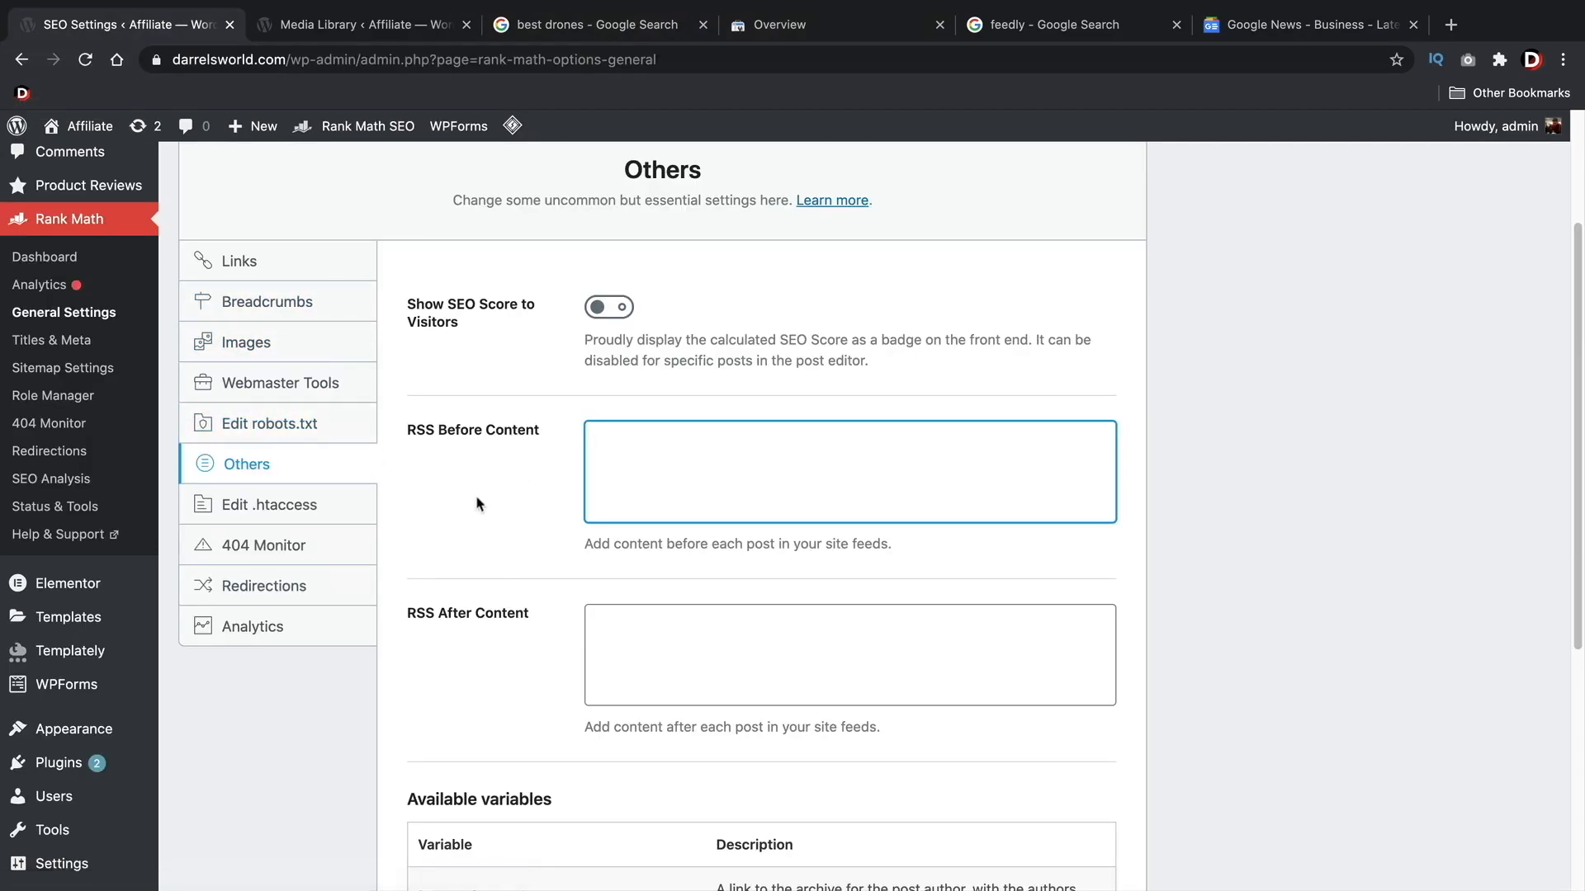
{"action": "left_click", "coordinate": [628, 627]}
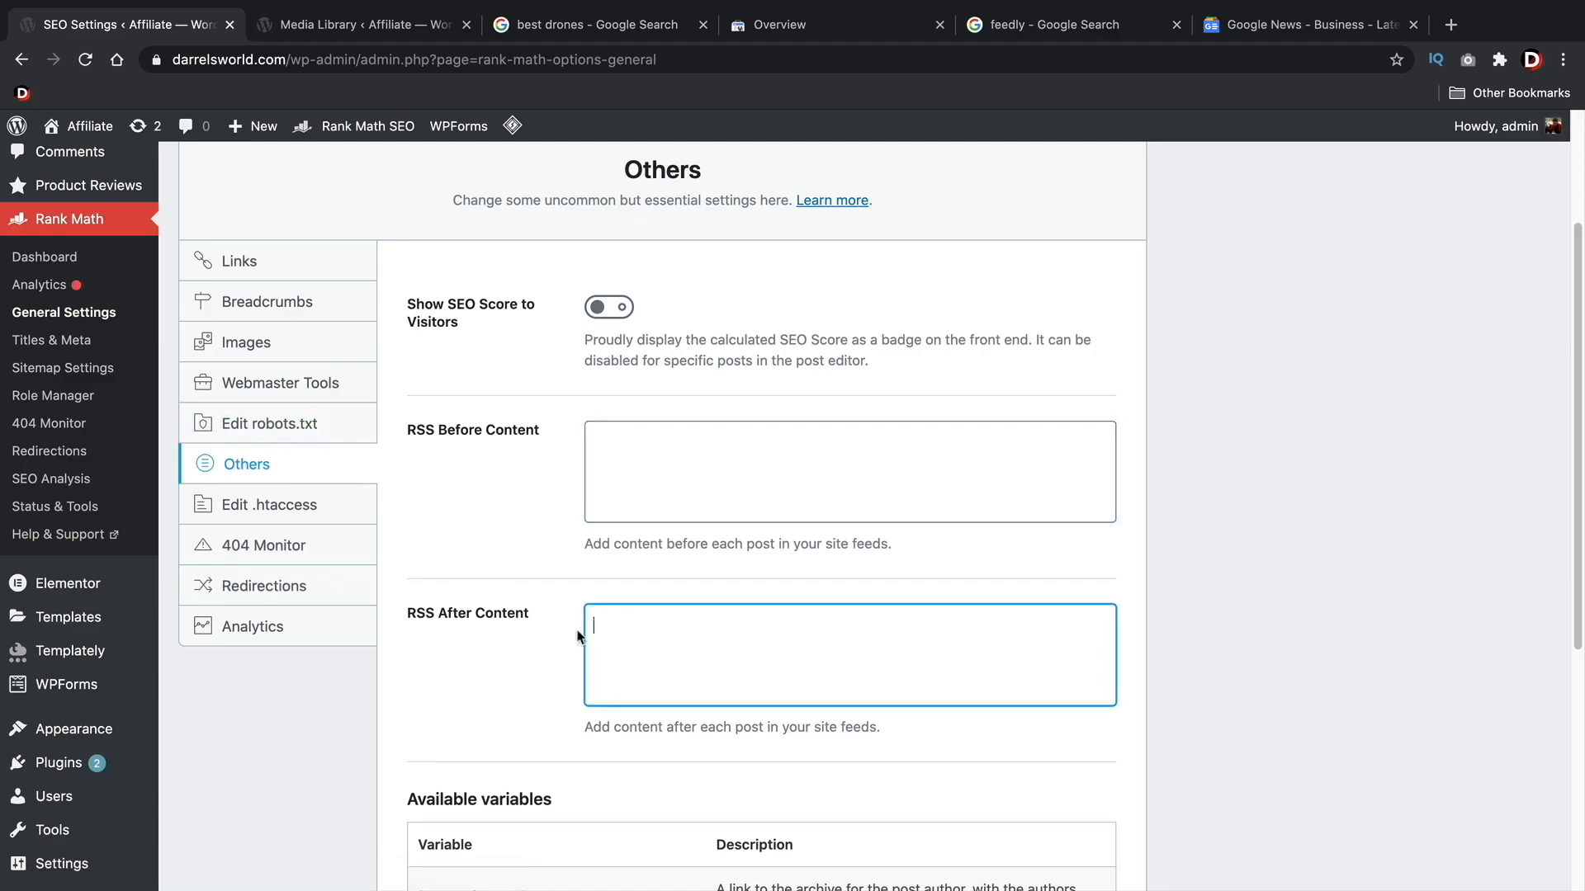
{"action": "right_click", "coordinate": [608, 626]}
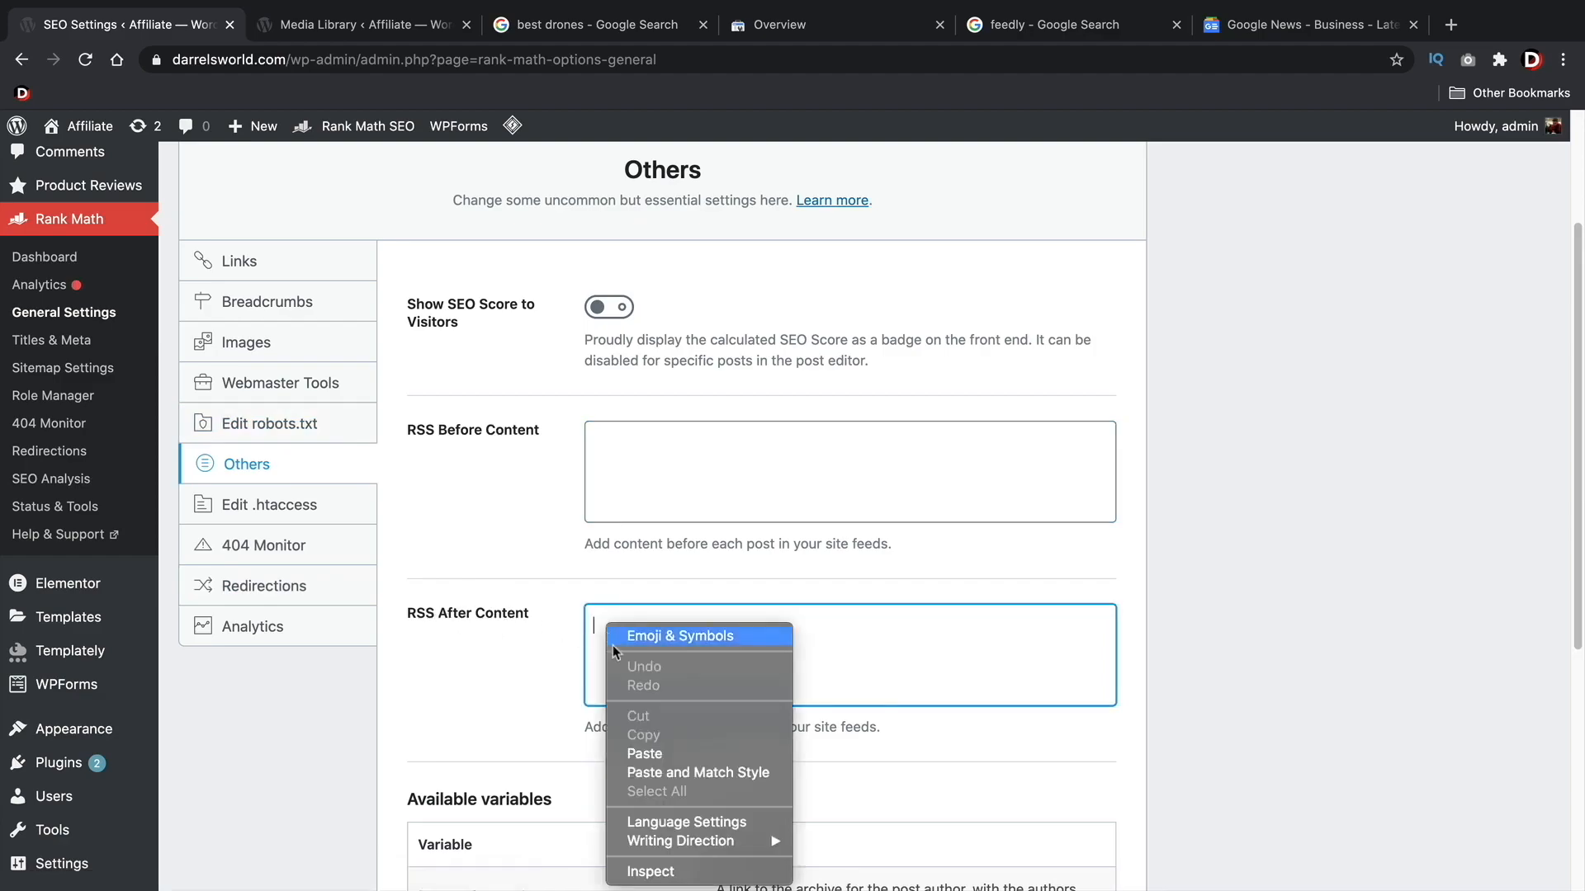
{"action": "left_click", "coordinate": [675, 751]}
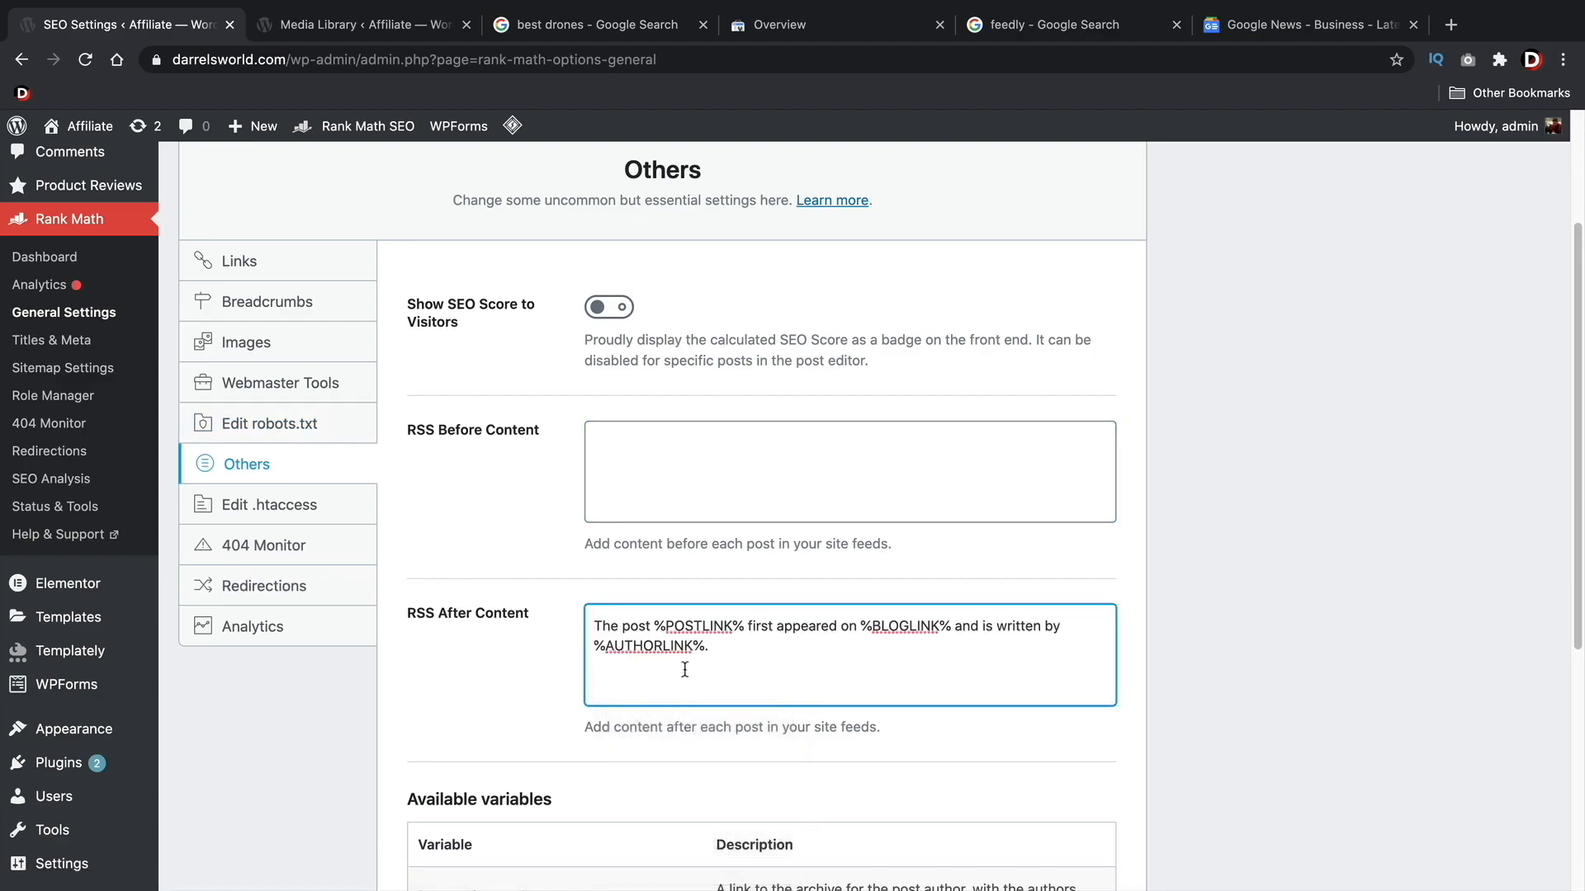
- Examine the post, blog and author link variables in the RSS After Content text against the available variables list
{"action": "scroll", "coordinate": [684, 669], "scroll_direction": "down", "scroll_amount": 5}
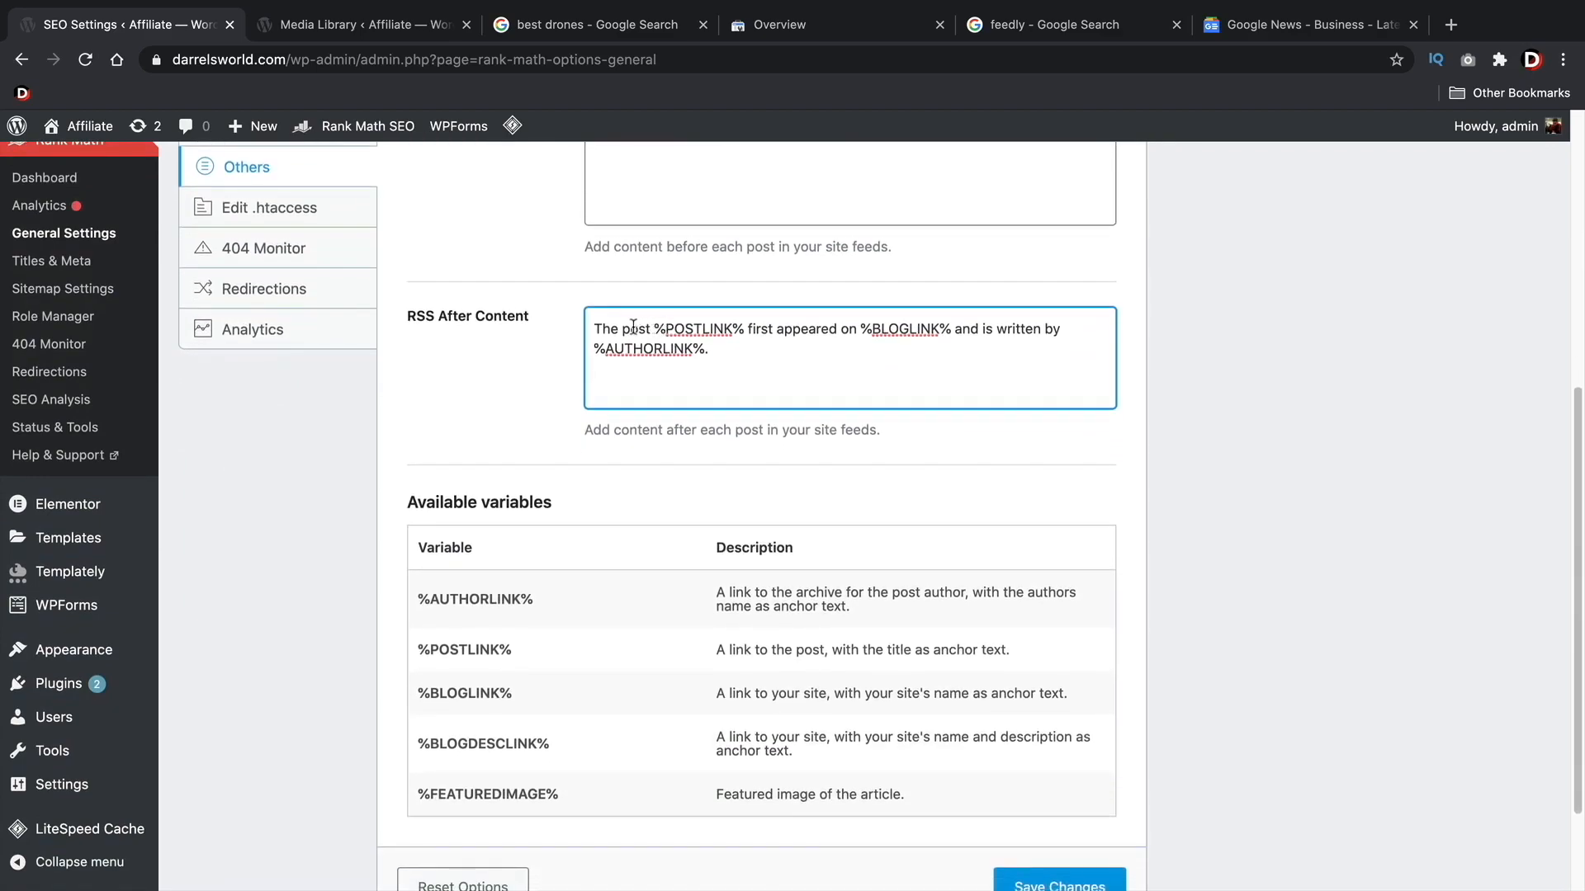
{"action": "triple_click", "coordinate": [686, 329]}
{"action": "left_click", "coordinate": [693, 330]}
{"action": "left_click_drag", "start_coordinate": [853, 324], "coordinate": [937, 328]}
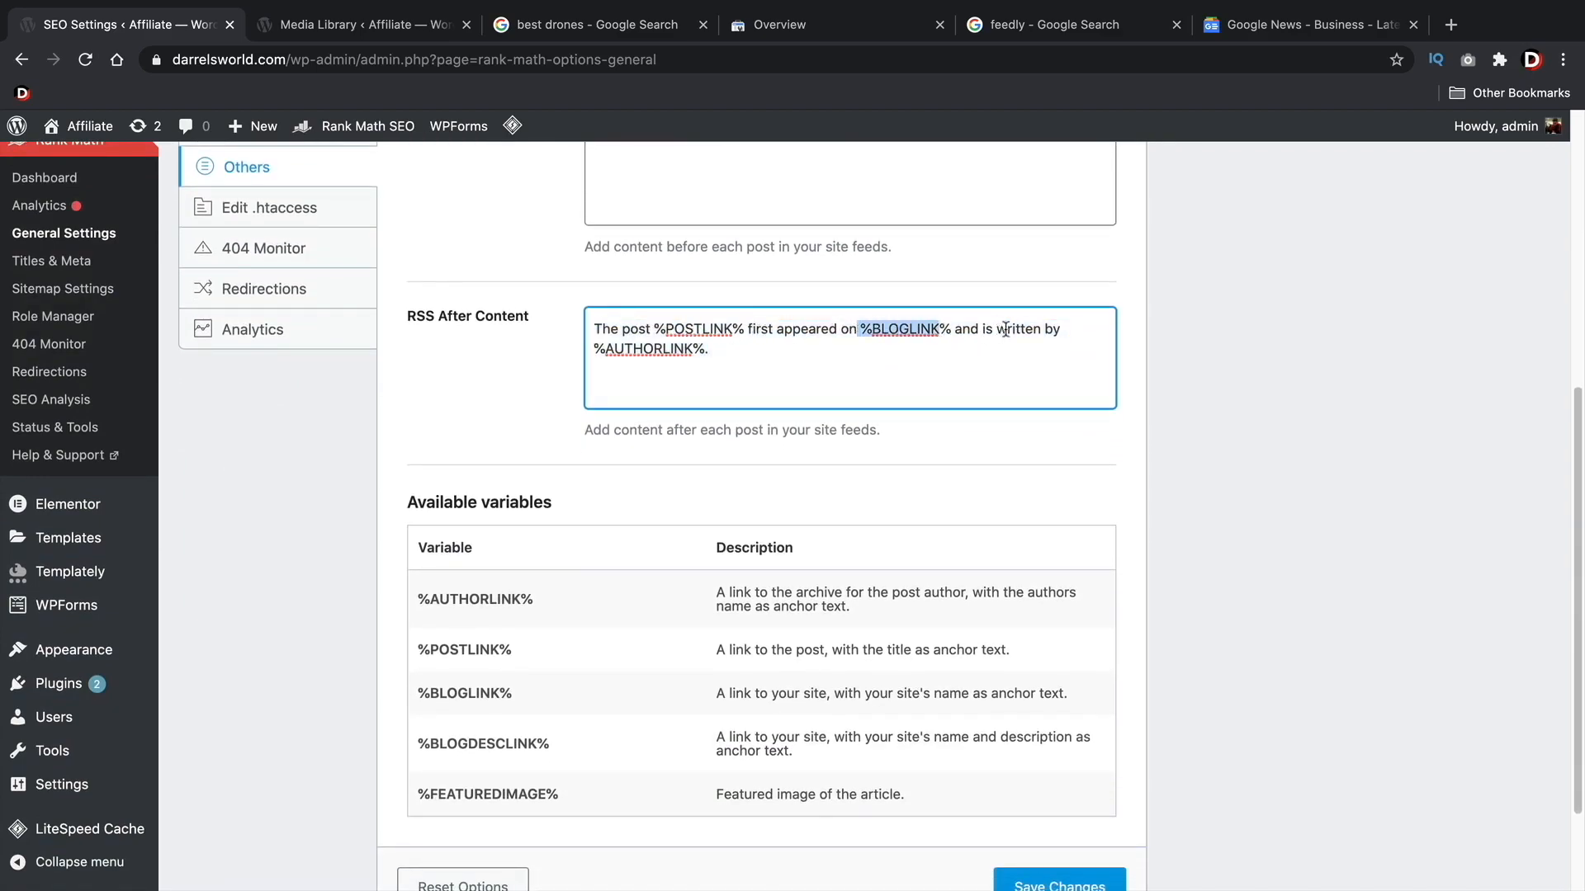
{"action": "left_click_drag", "start_coordinate": [710, 349], "coordinate": [594, 349]}
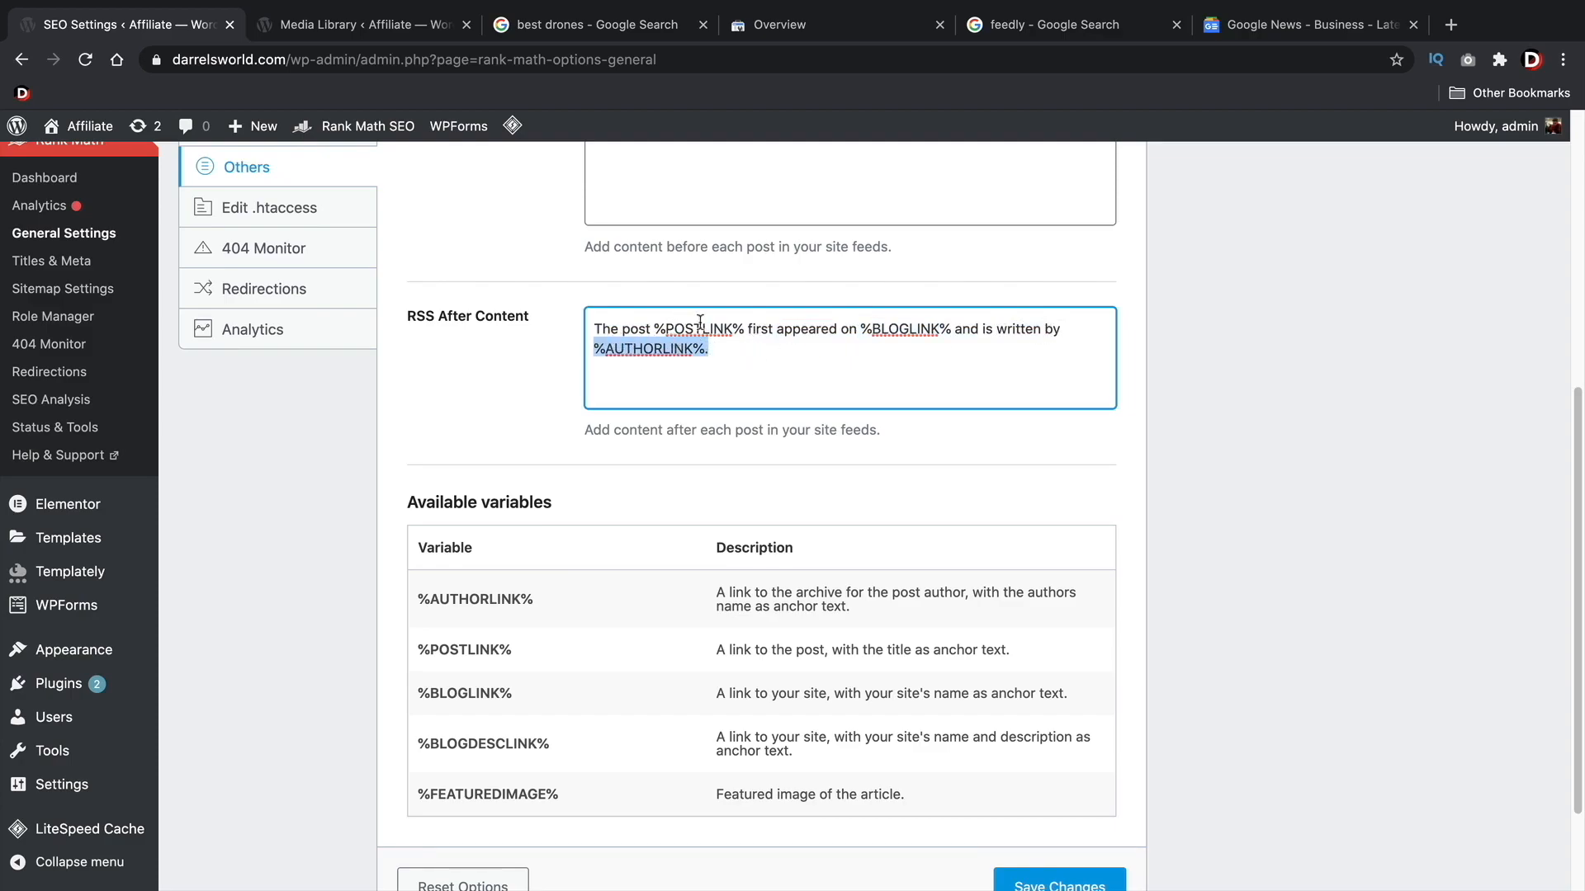
{"action": "left_click_drag", "start_coordinate": [868, 333], "coordinate": [919, 328]}
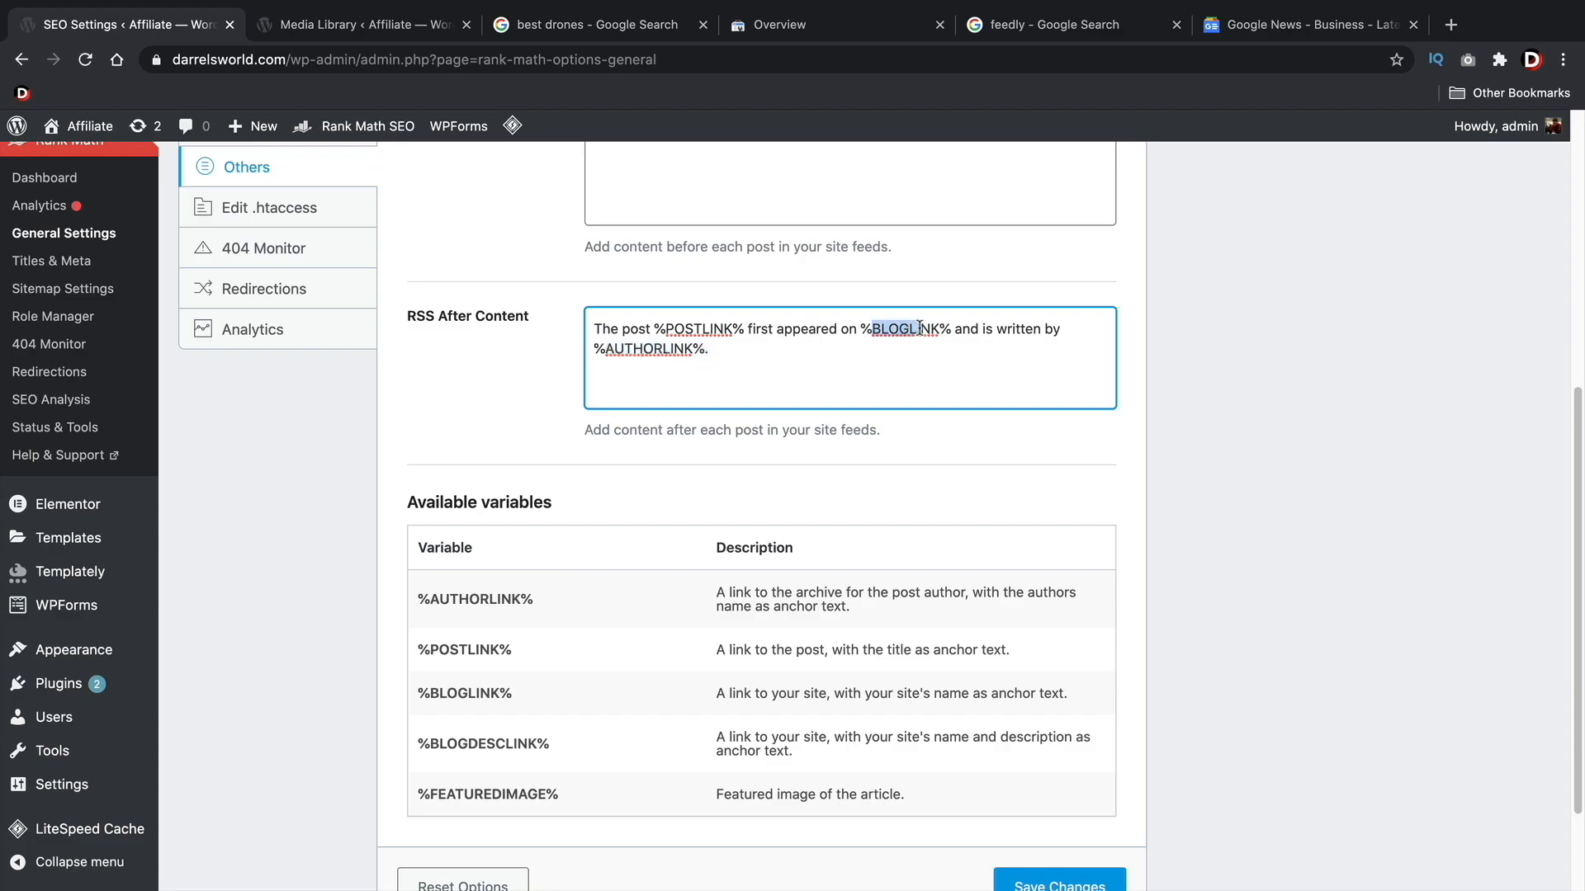
{"action": "scroll", "coordinate": [705, 354], "scroll_direction": "up", "scroll_amount": 3}
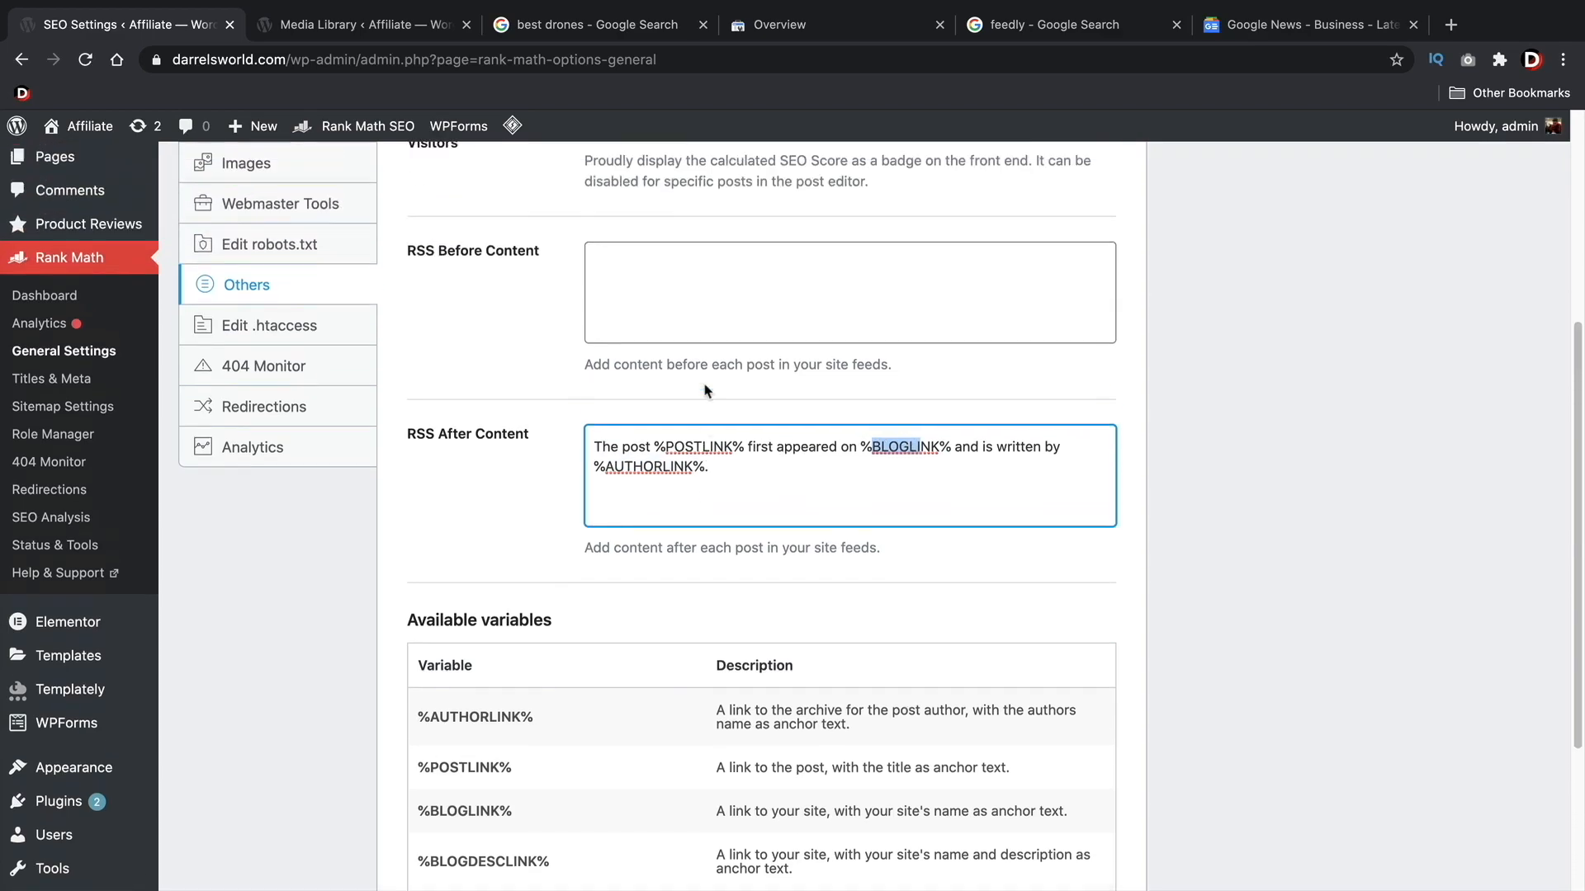
{"action": "scroll", "coordinate": [496, 368], "scroll_direction": "down", "scroll_amount": 1}
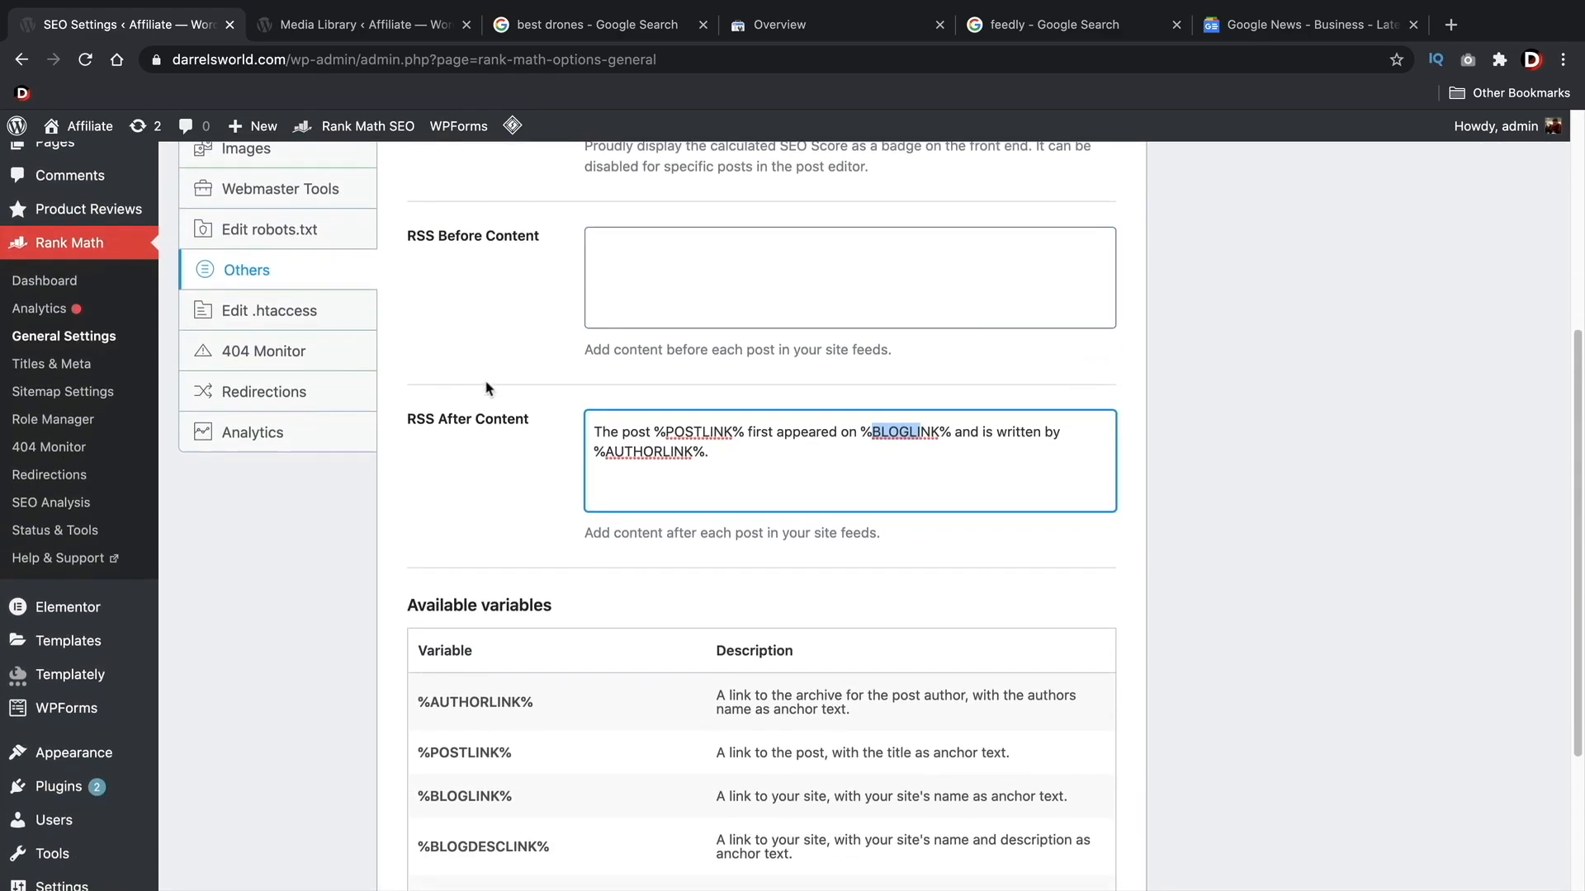
- Copy the %BLOGLINK% variable from the available variables and paste it into the empty RSS Before Content field
{"action": "scroll", "coordinate": [651, 467], "scroll_direction": "down", "scroll_amount": 1}
{"action": "double_click", "coordinate": [454, 698]}
{"action": "right_click", "coordinate": [455, 699]}
{"action": "triple_click", "coordinate": [453, 699]}
{"action": "right_click", "coordinate": [453, 698]}
{"action": "left_click", "coordinate": [488, 737]}
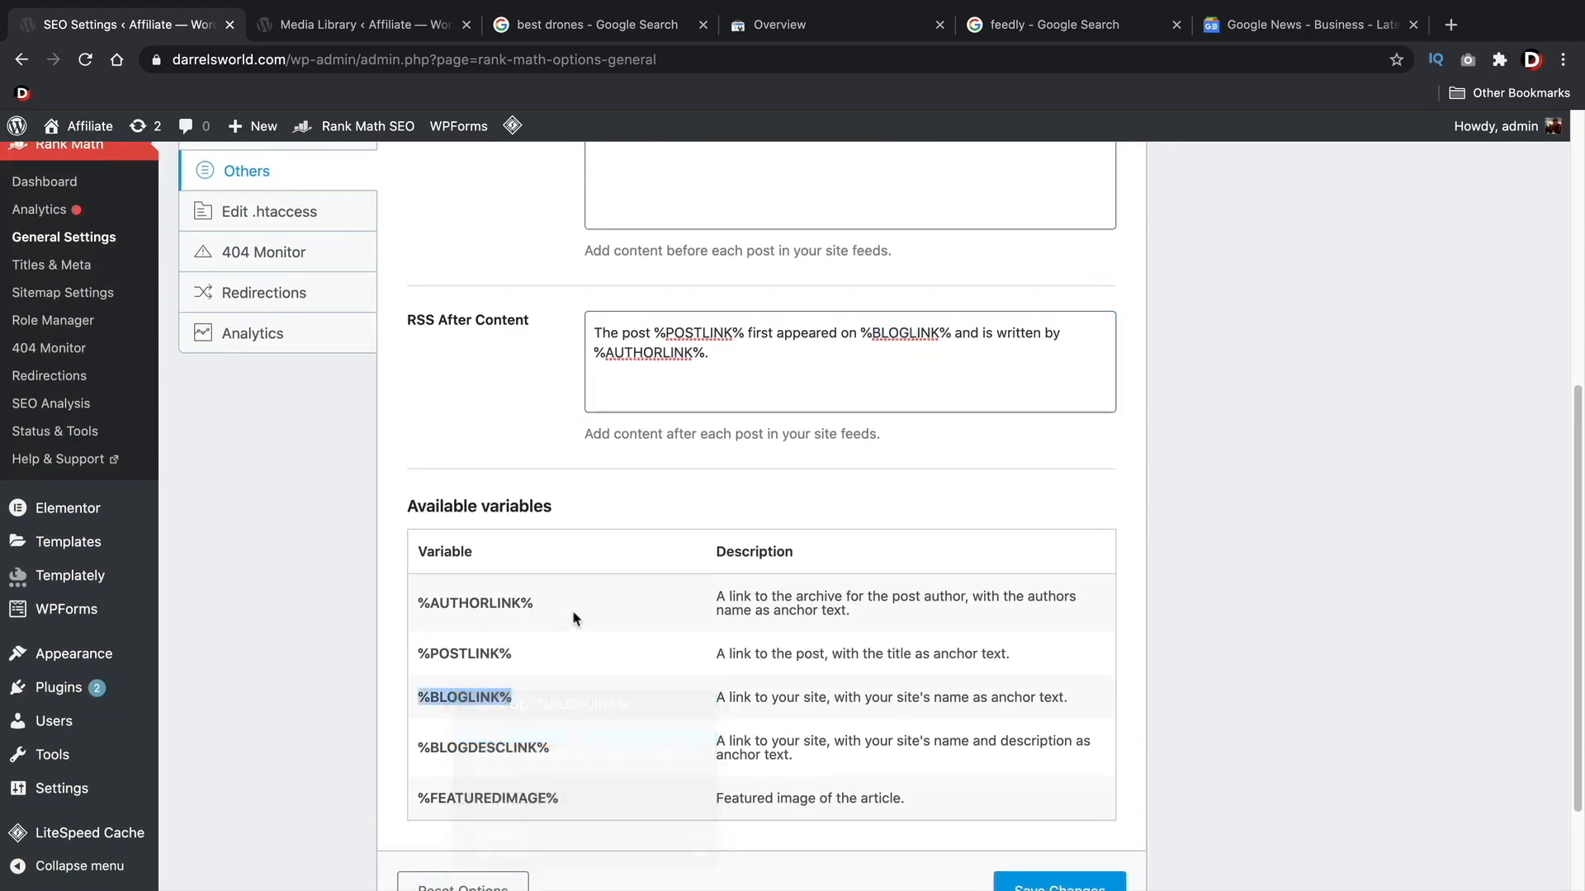
{"action": "scroll", "coordinate": [576, 617], "scroll_direction": "up", "scroll_amount": 2}
{"action": "scroll", "coordinate": [589, 605], "scroll_direction": "up", "scroll_amount": 1}
{"action": "right_click", "coordinate": [621, 445]}
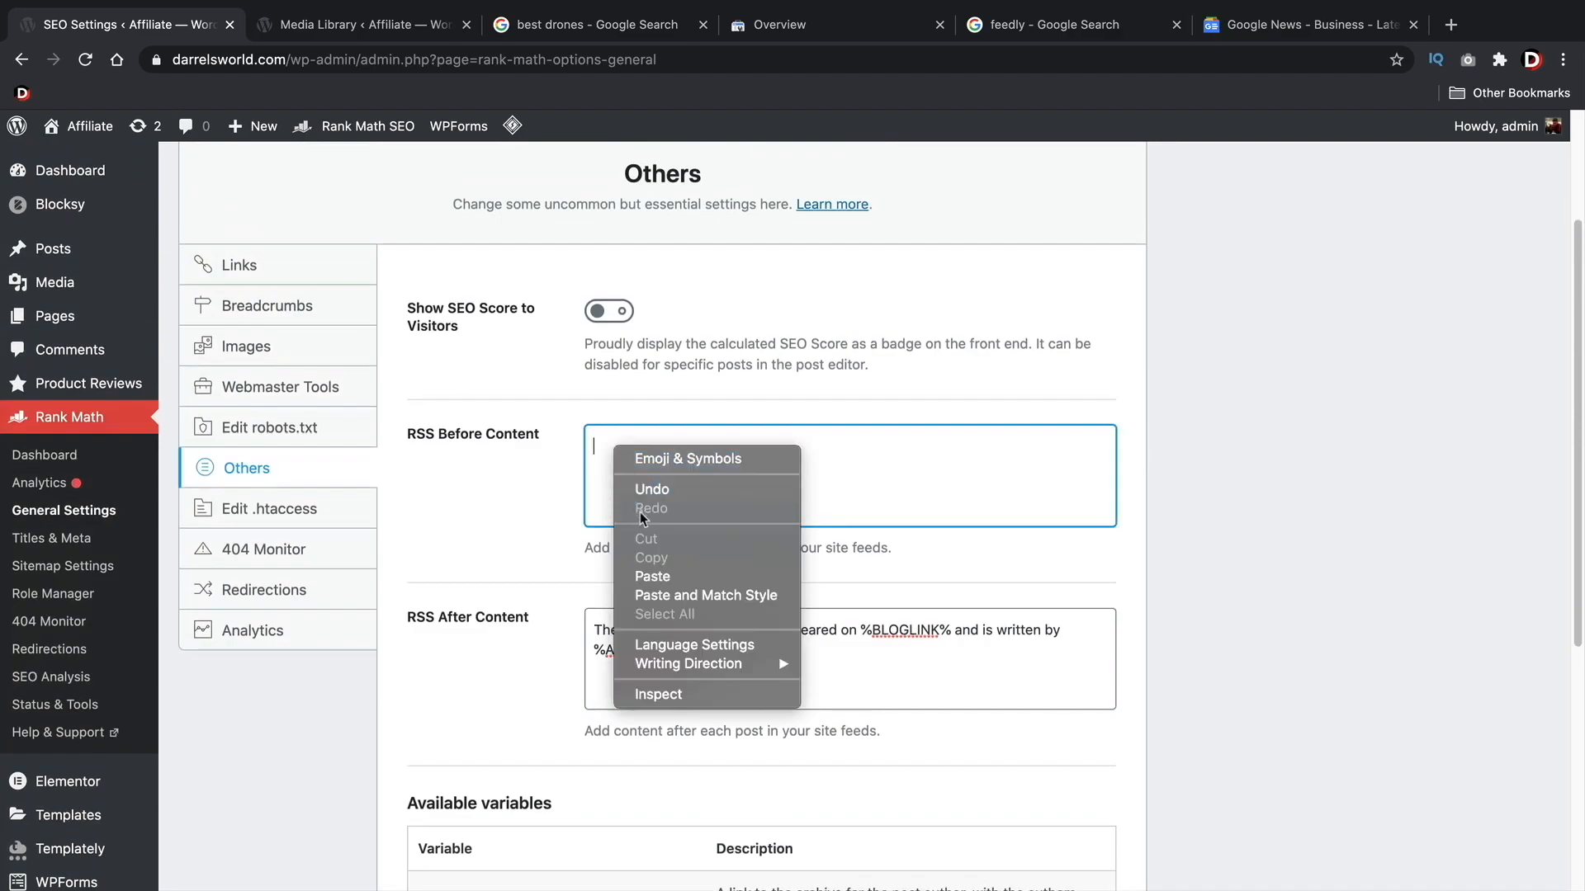
{"action": "left_click", "coordinate": [652, 579]}
- Copy the %FEATUREDIMAGE% variable and place it on its own line below %BLOGLINK% in RSS Before Content
{"action": "scroll", "coordinate": [533, 547], "scroll_direction": "down", "scroll_amount": 4}
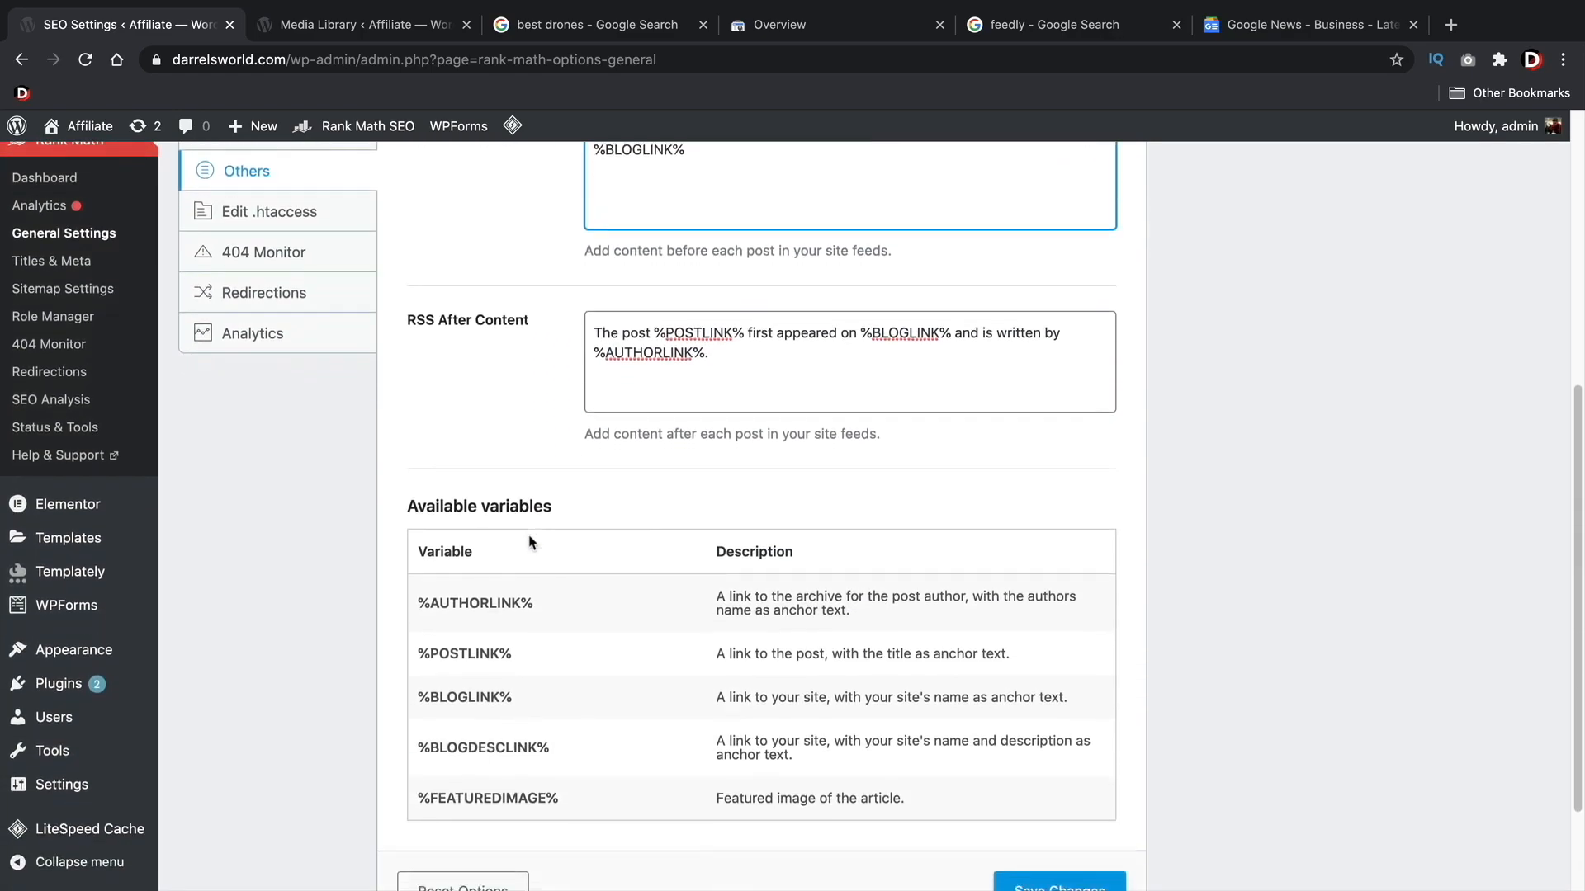
{"action": "triple_click", "coordinate": [498, 699]}
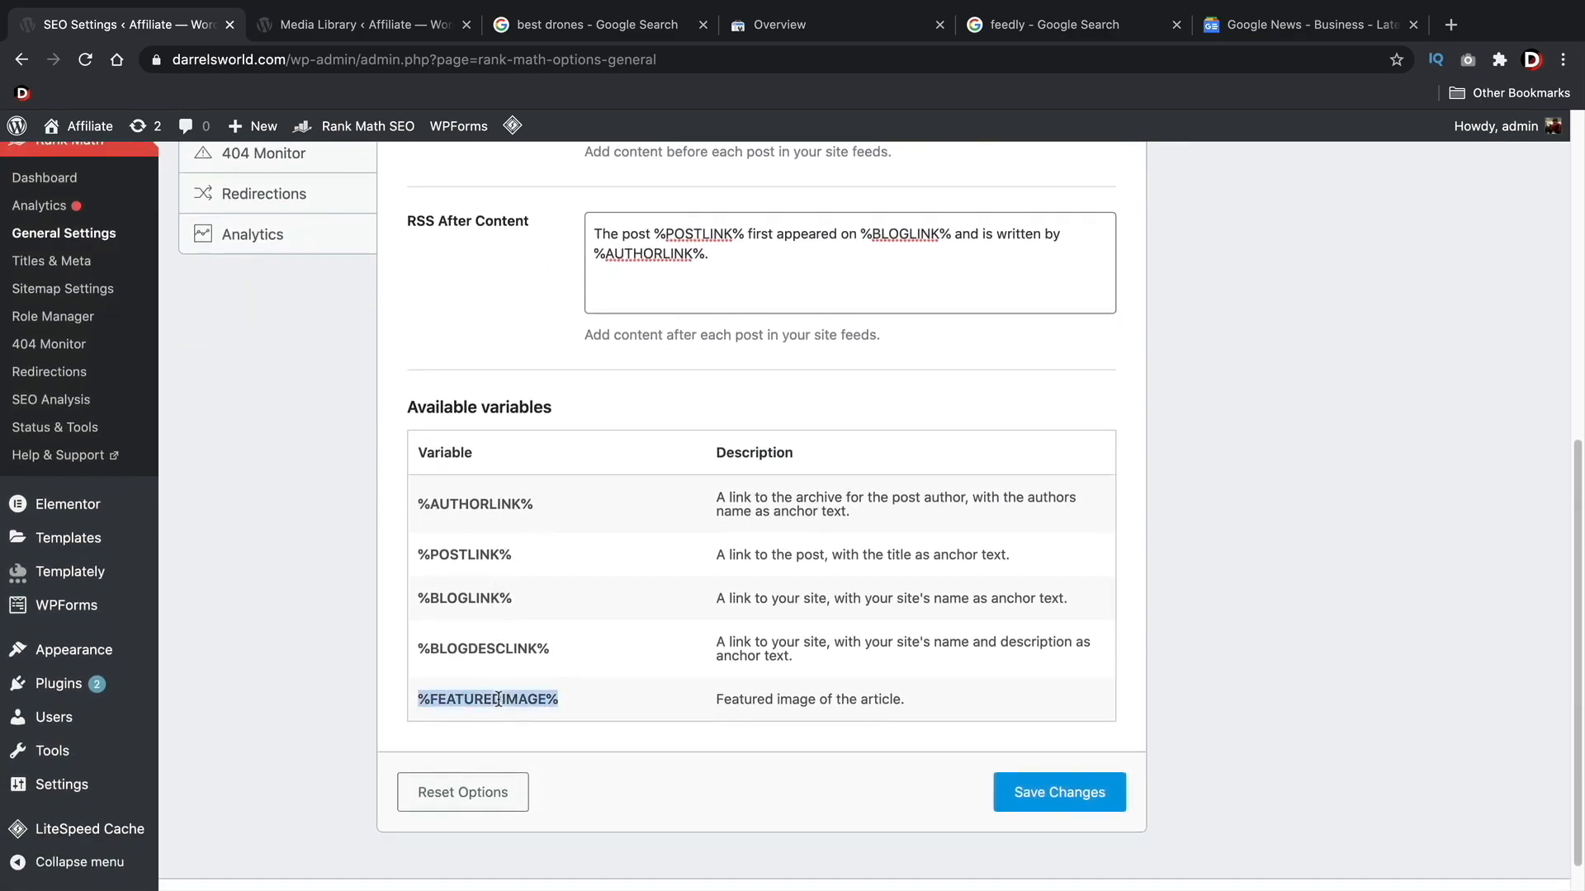
{"action": "right_click", "coordinate": [496, 697]}
{"action": "left_click", "coordinate": [545, 737]}
{"action": "scroll", "coordinate": [678, 467], "scroll_direction": "up", "scroll_amount": 3}
{"action": "scroll", "coordinate": [679, 467], "scroll_direction": "up", "scroll_amount": 2}
{"action": "left_click", "coordinate": [728, 469]}
{"action": "right_click", "coordinate": [631, 489]}
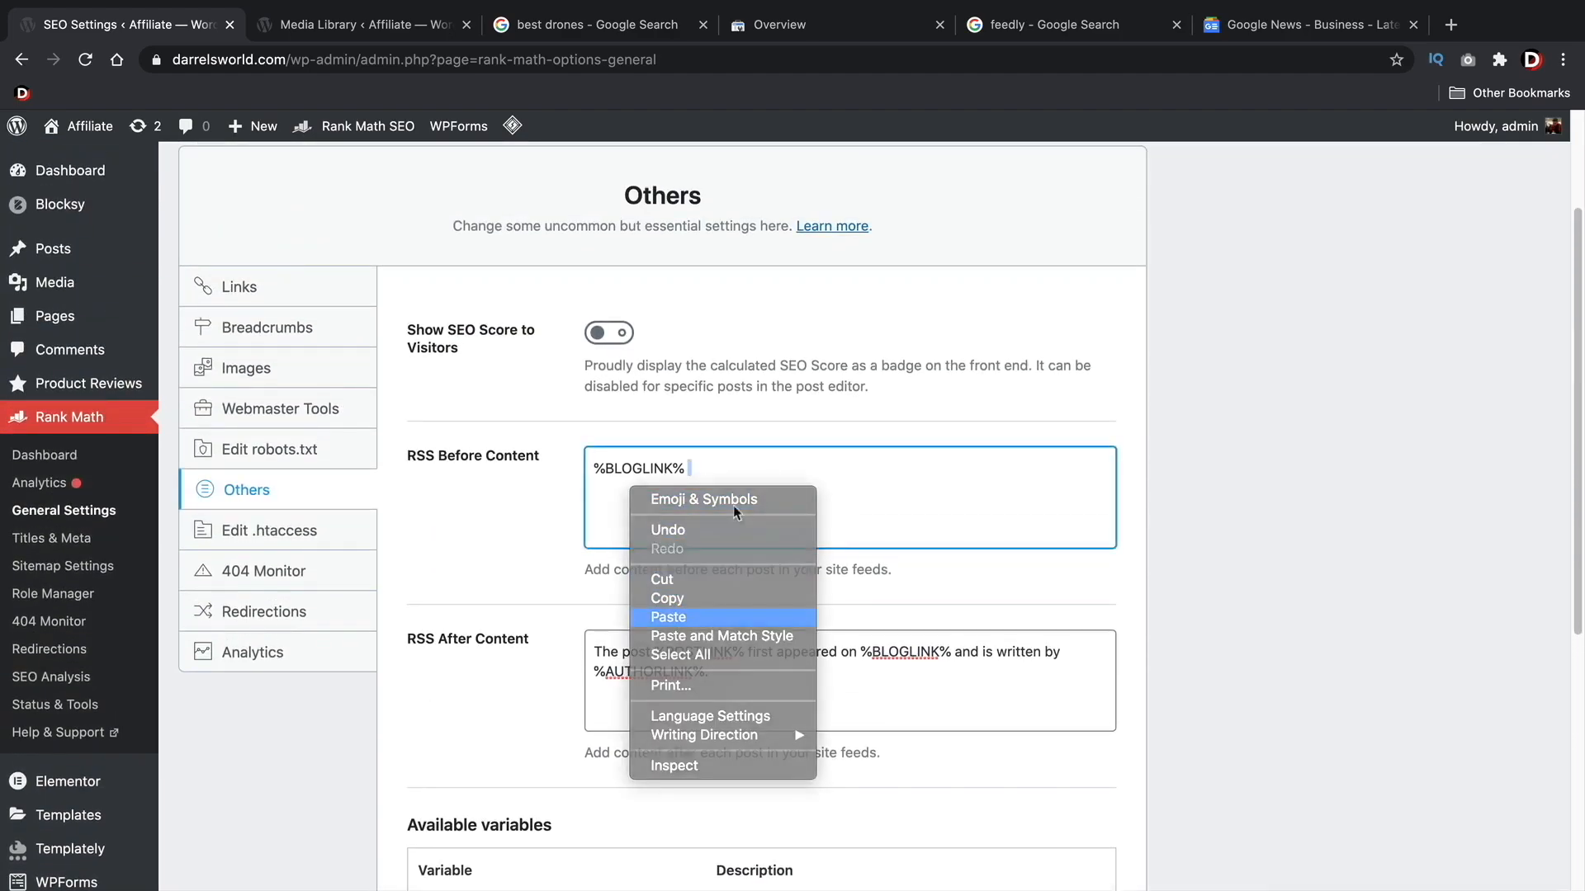
{"action": "key", "text": "Return"}
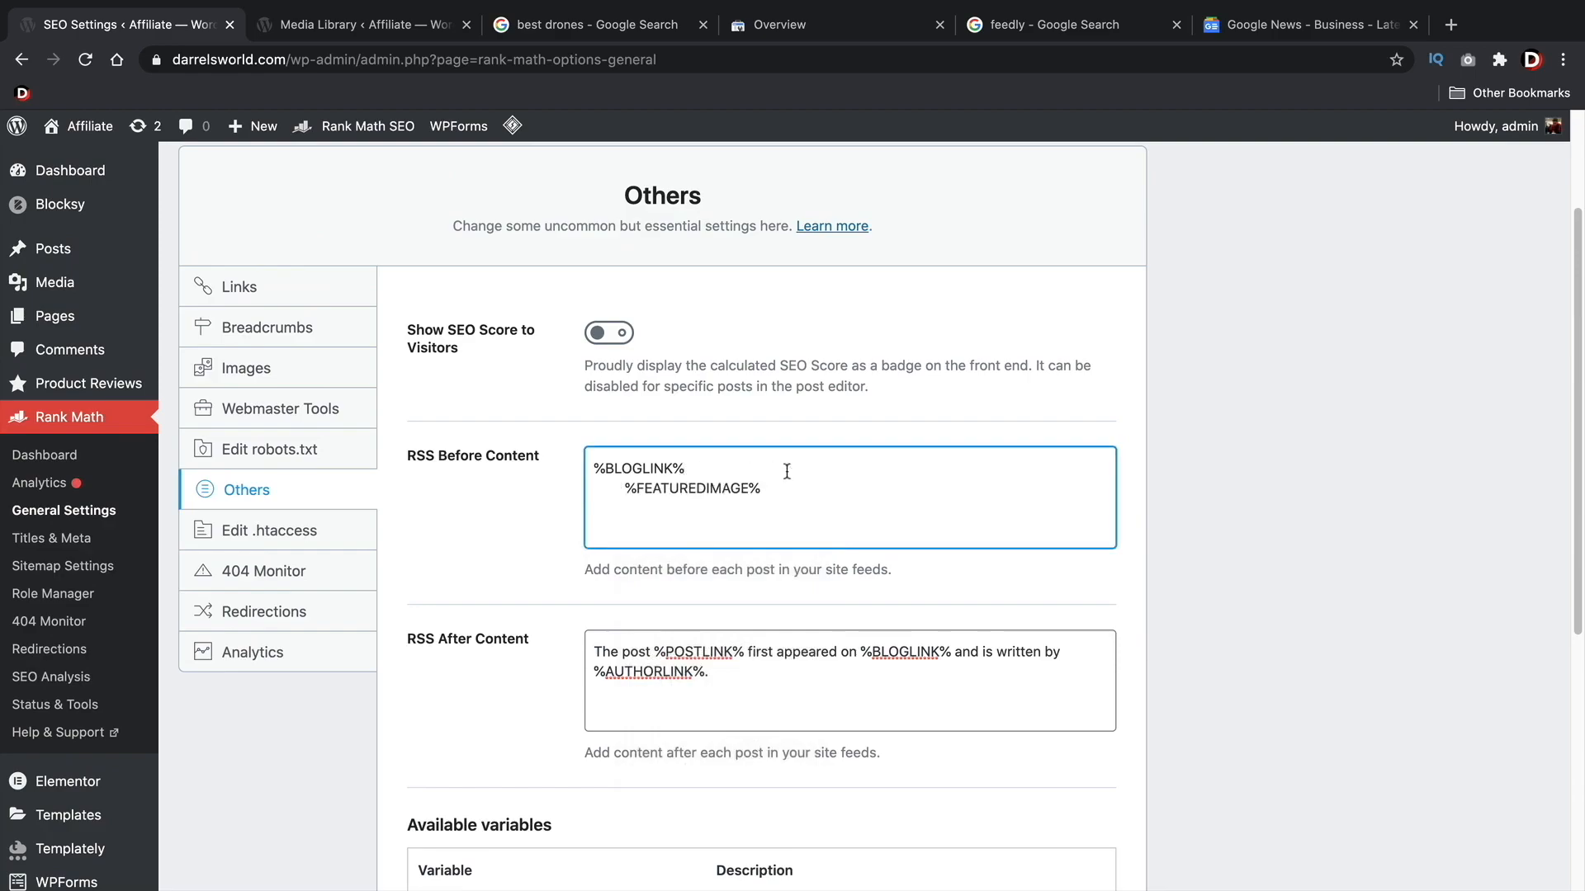
{"action": "key", "text": "BackSpace"}
{"action": "left_click", "coordinate": [767, 488]}
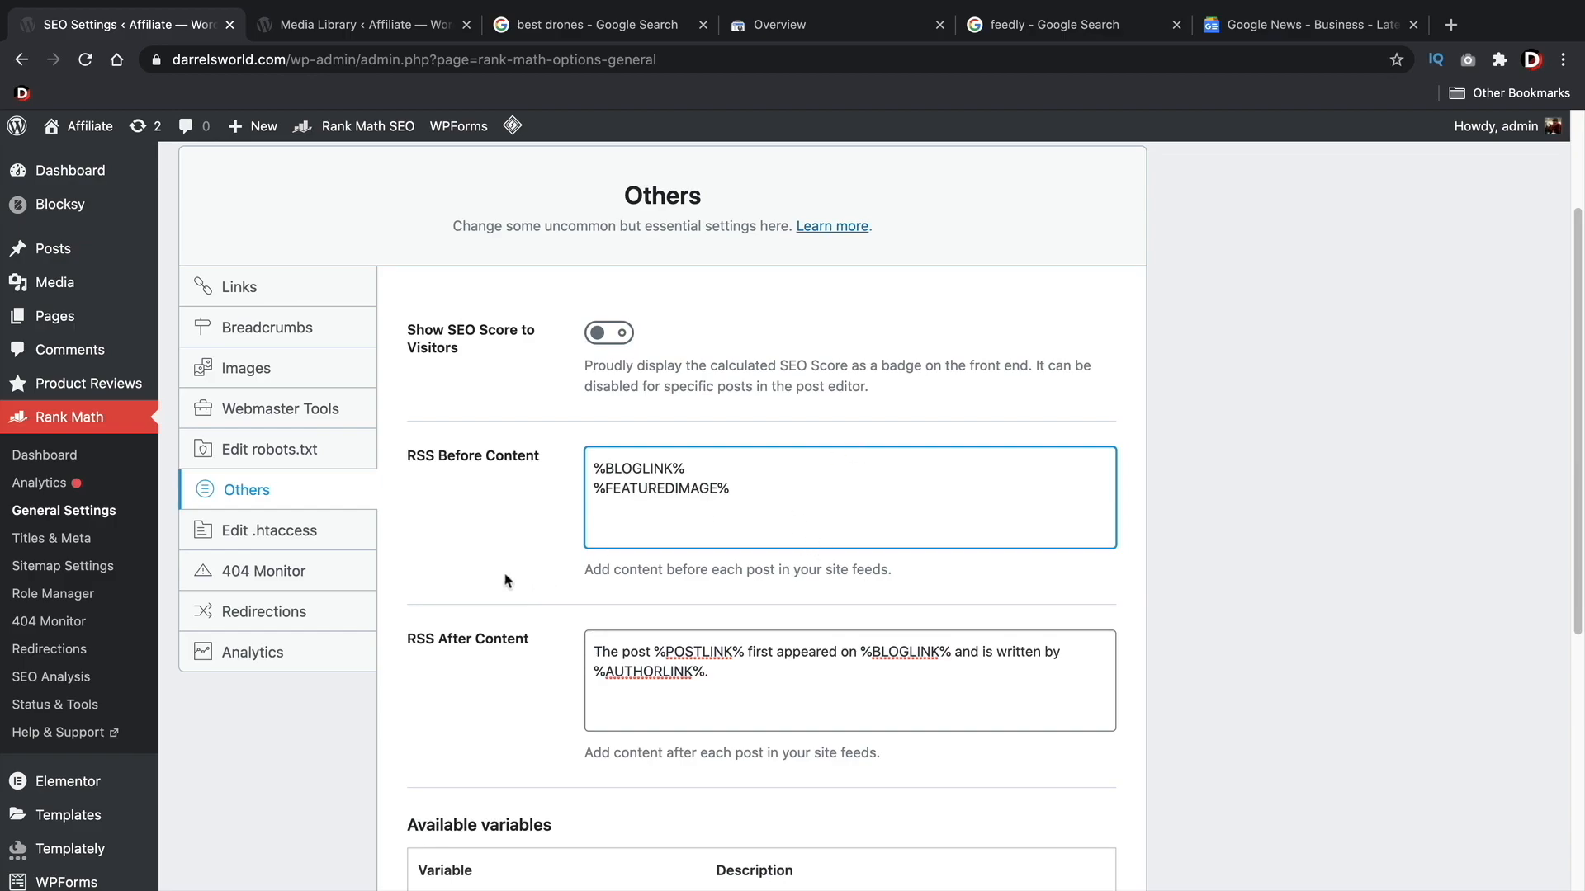
- Copy the %POSTLINK% variable and paste it after %FEATUREDIMAGE% in RSS Before Content
{"action": "scroll", "coordinate": [508, 582], "scroll_direction": "down", "scroll_amount": 4}
{"action": "left_click_drag", "start_coordinate": [513, 673], "coordinate": [418, 673]}
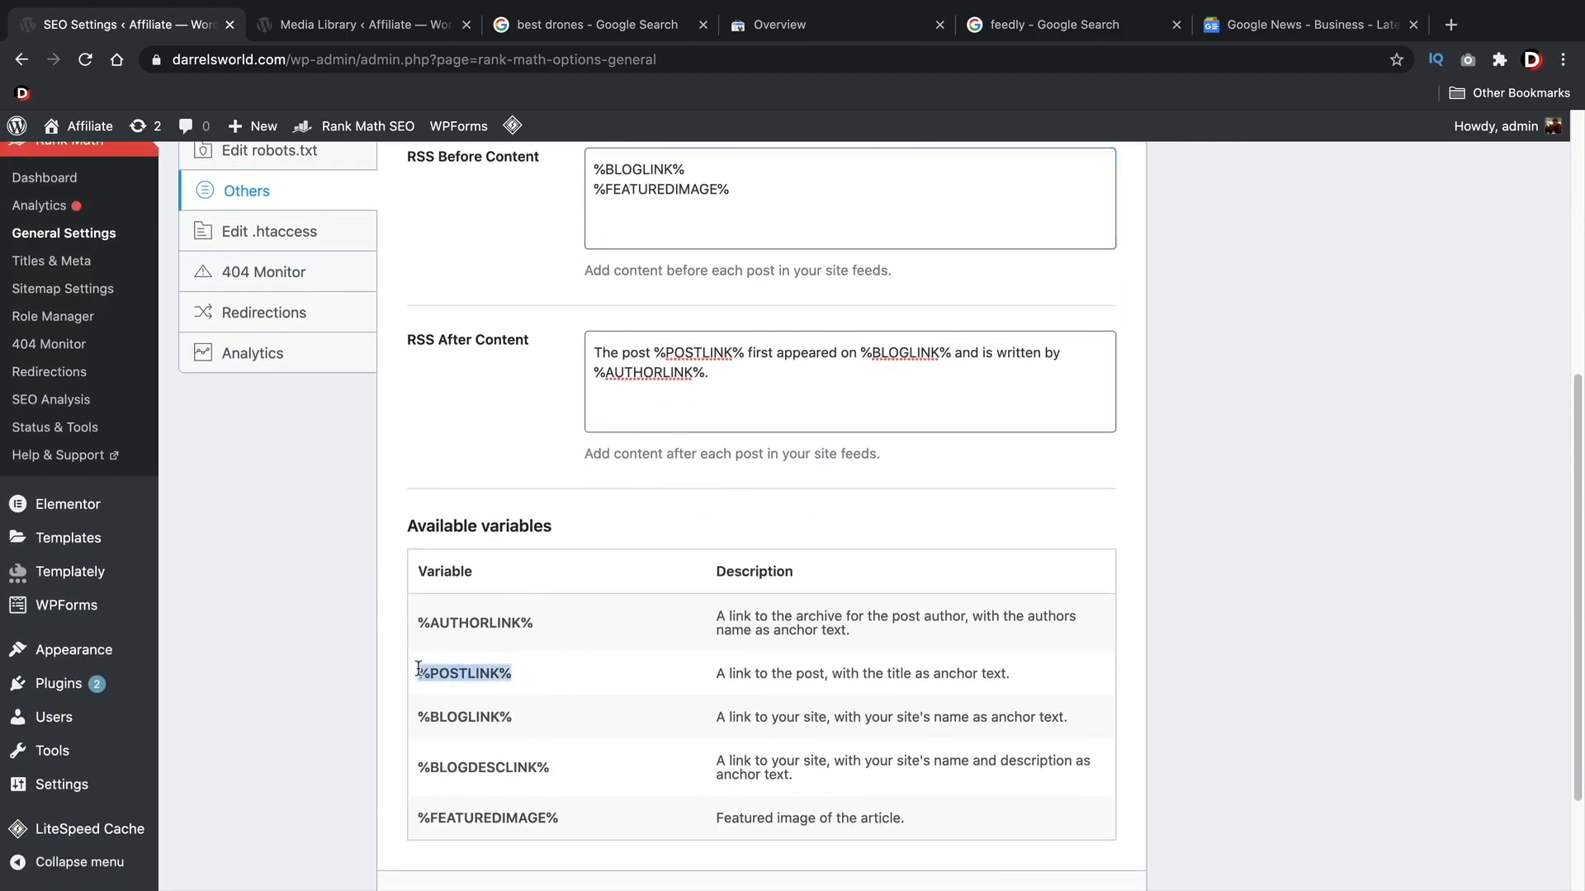
{"action": "right_click", "coordinate": [451, 669]}
{"action": "left_click", "coordinate": [466, 712]}
{"action": "scroll", "coordinate": [742, 349], "scroll_direction": "up", "scroll_amount": 3}
{"action": "scroll", "coordinate": [742, 348], "scroll_direction": "up", "scroll_amount": 1}
{"action": "left_click", "coordinate": [747, 492]}
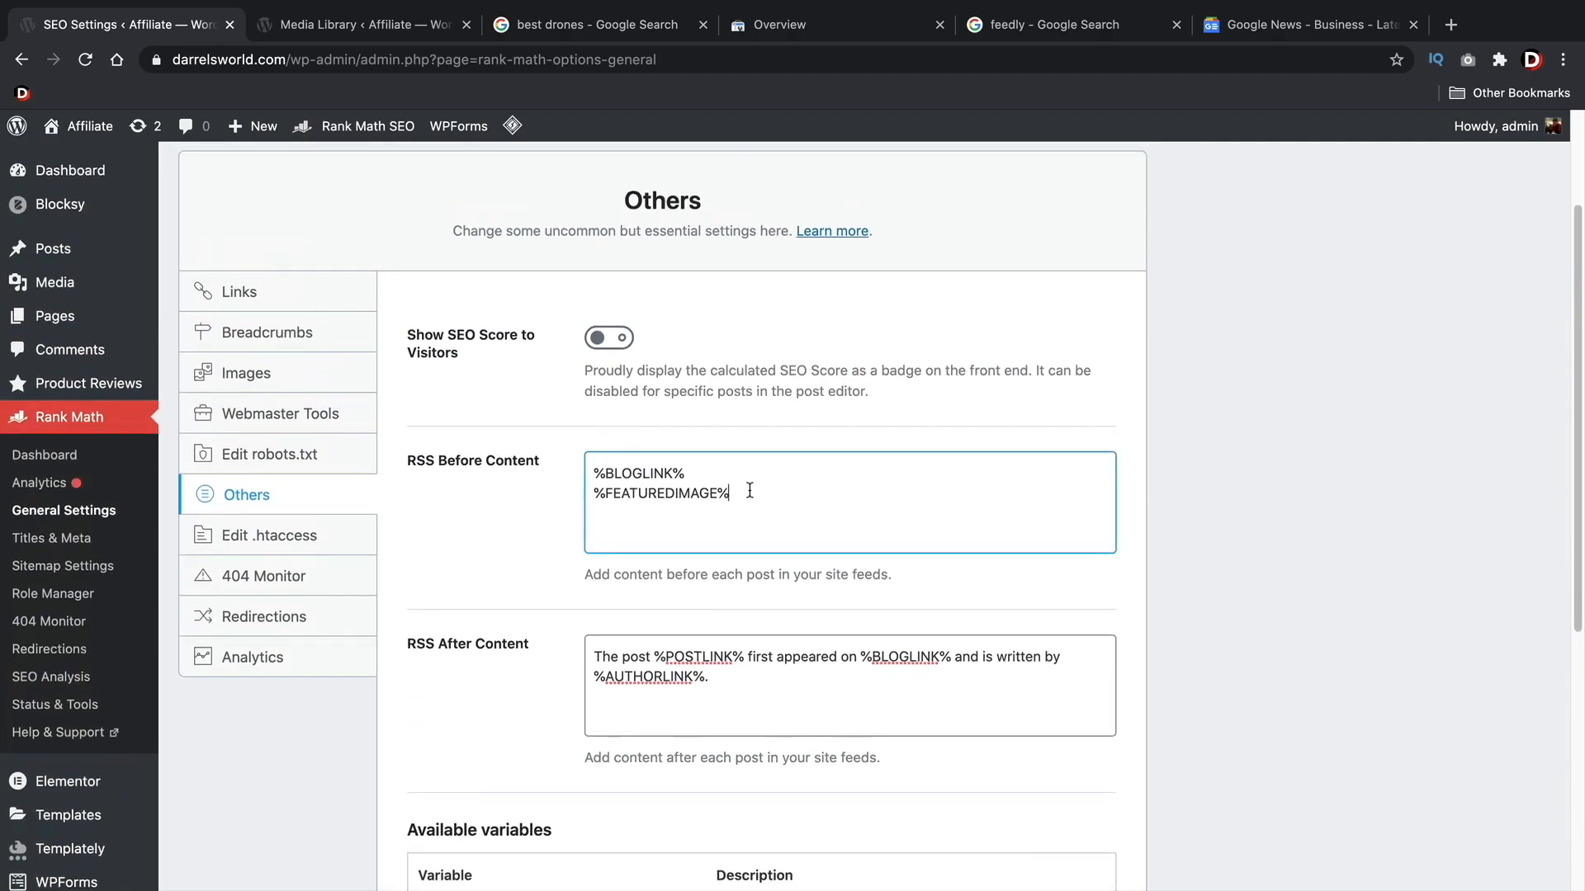
{"action": "right_click", "coordinate": [609, 508]}
{"action": "left_click", "coordinate": [647, 638]}
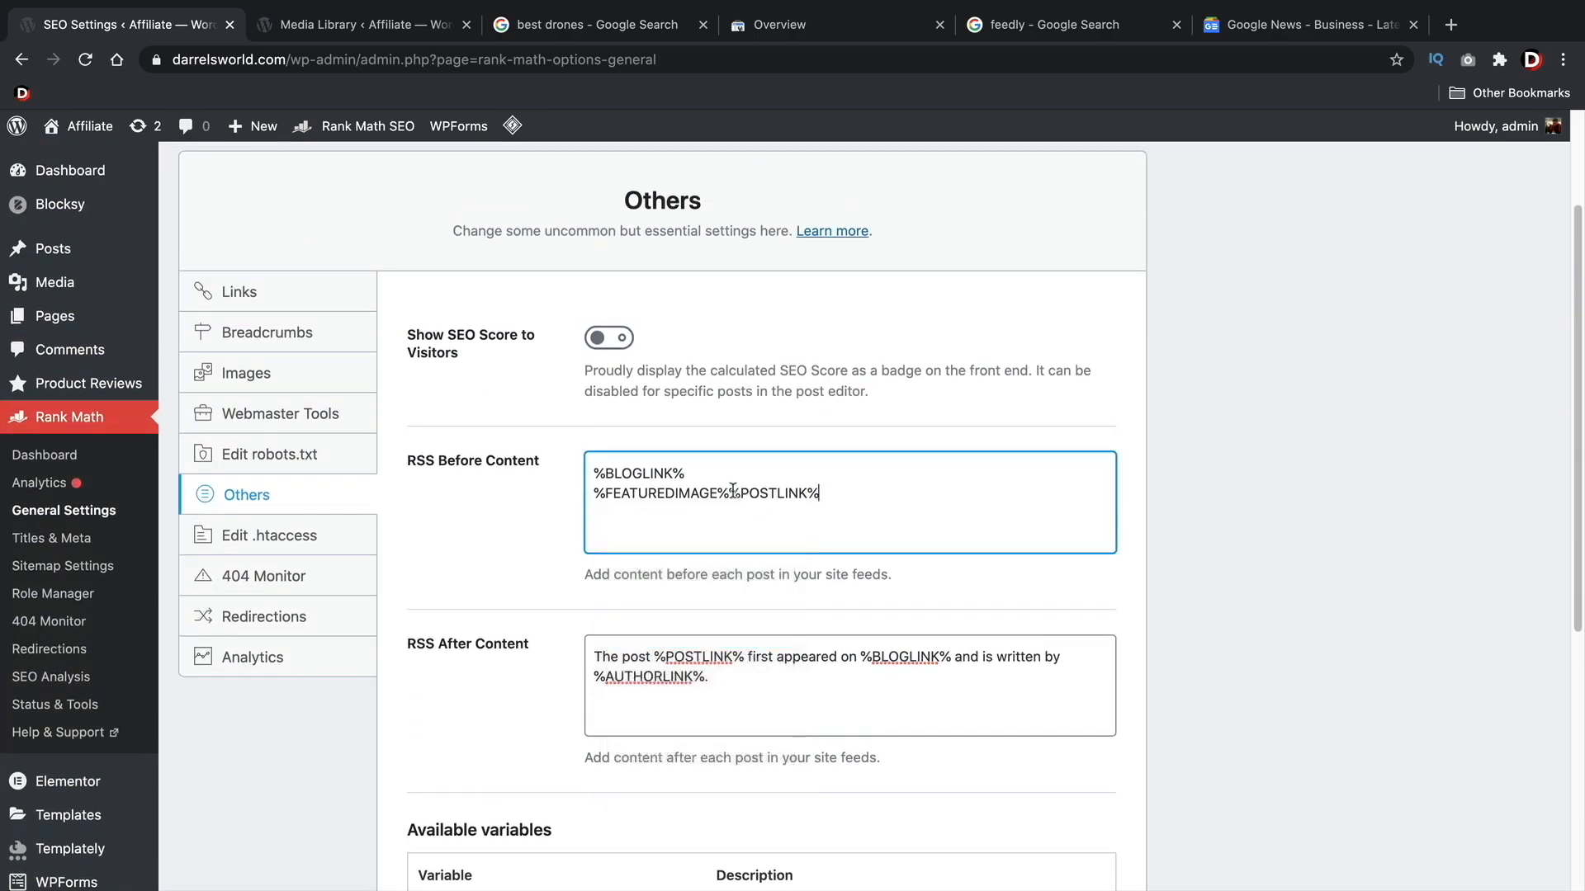
- Put %POSTLINK% on its own third line in RSS Before Content and save the Others settings
{"action": "key", "text": "Return"}
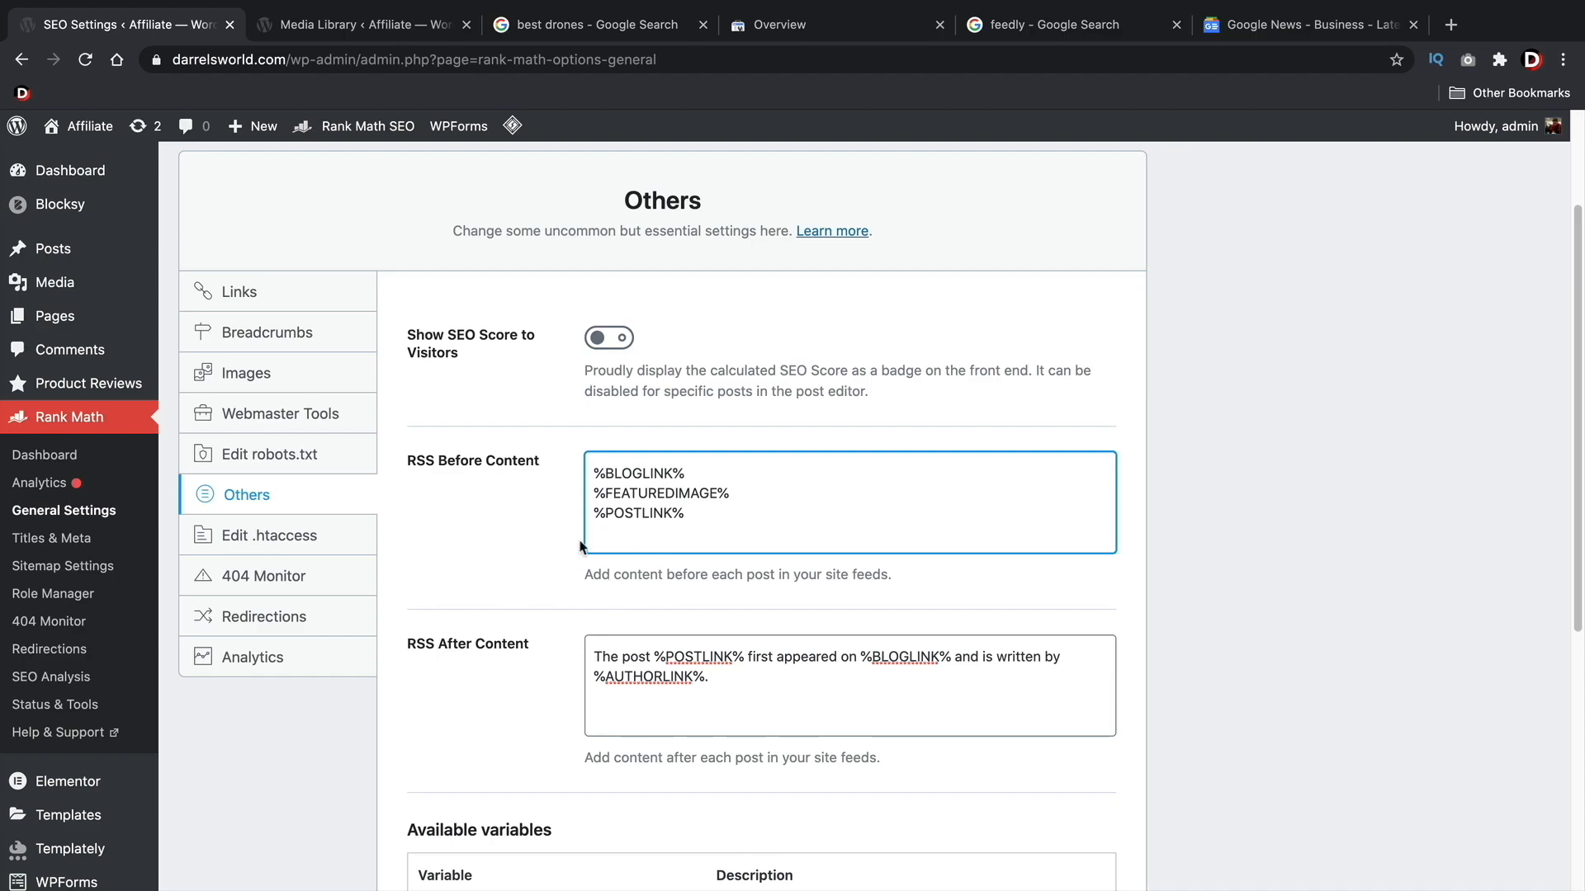
{"action": "scroll", "coordinate": [581, 536], "scroll_direction": "down", "scroll_amount": 6}
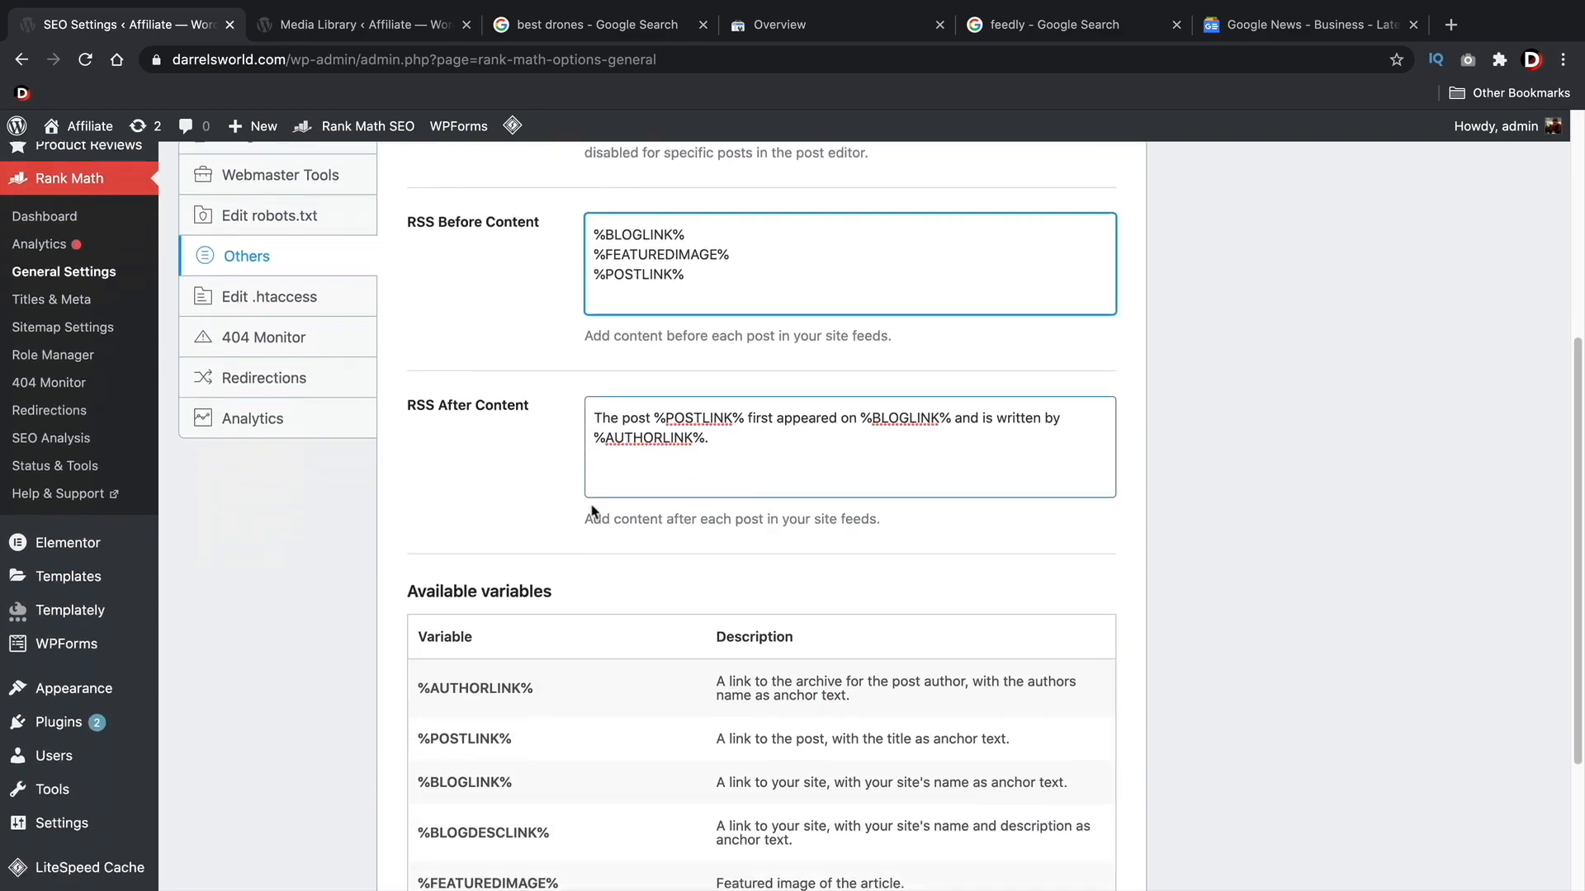
{"action": "left_click", "coordinate": [1058, 755]}
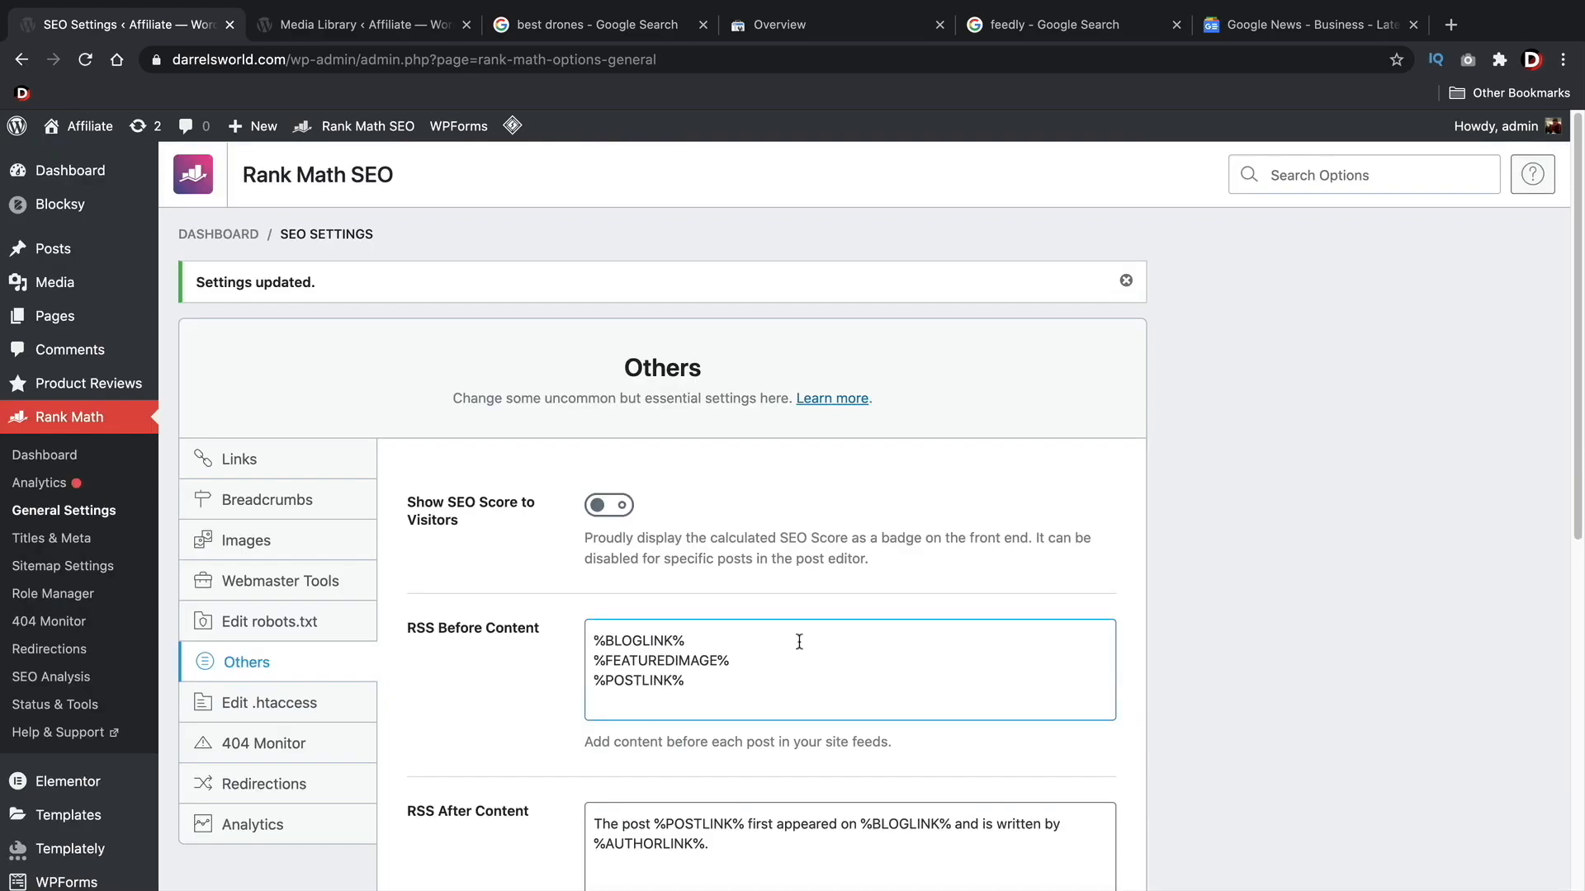
- Check the 404 Monitor settings, and save the Redirections settings with Default 404 fallback and 301 Permanent Move
{"action": "scroll", "coordinate": [260, 514], "scroll_direction": "down", "scroll_amount": 3}
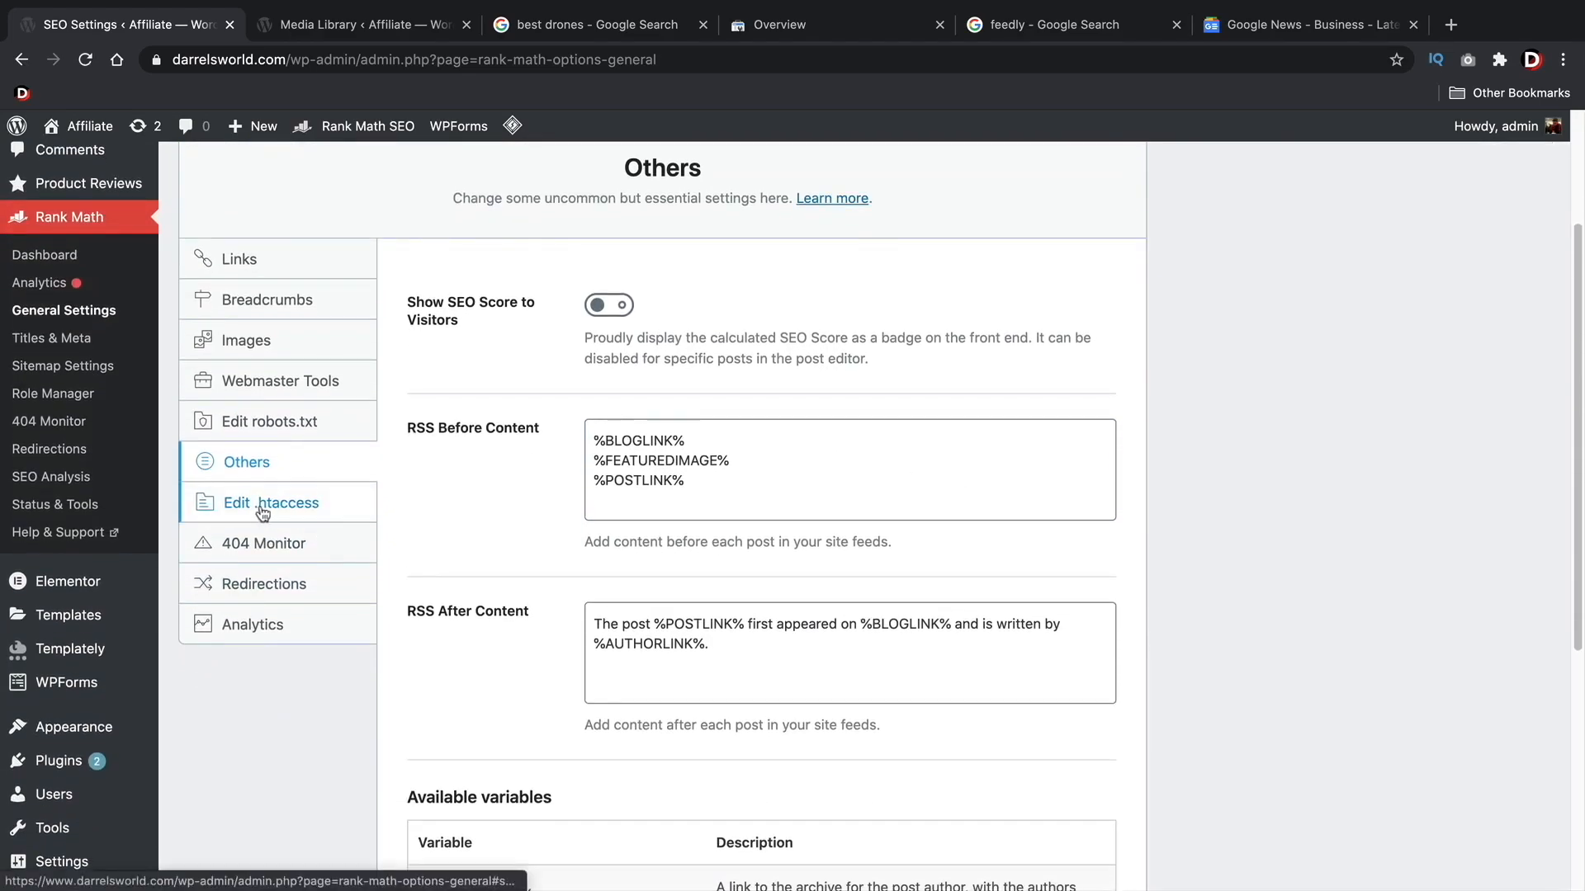
{"action": "left_click", "coordinate": [252, 547]}
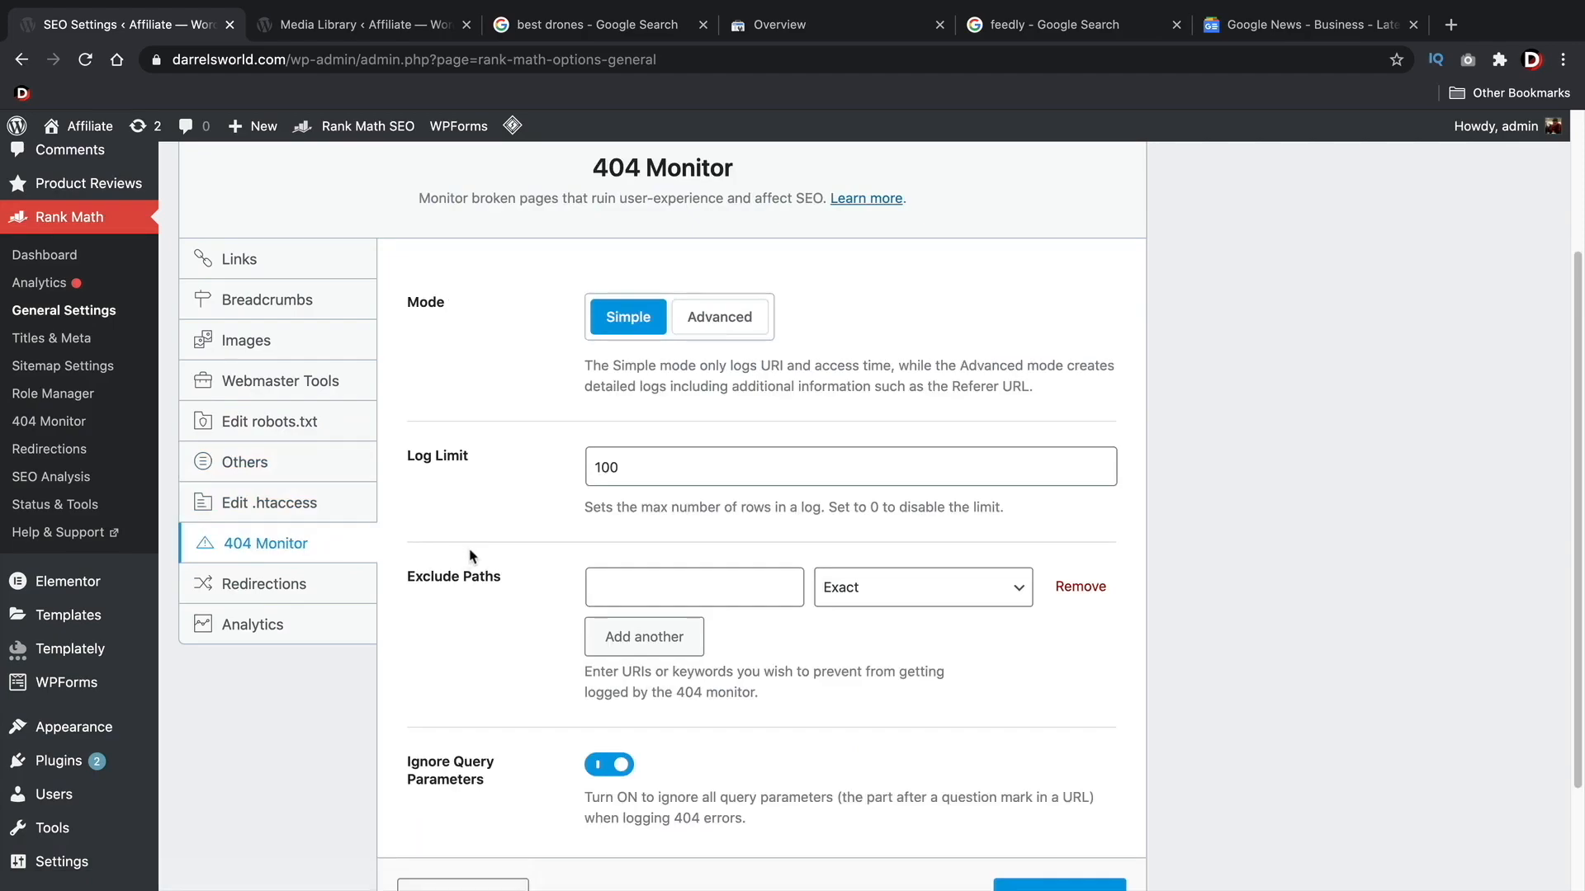
{"action": "left_click", "coordinate": [311, 585]}
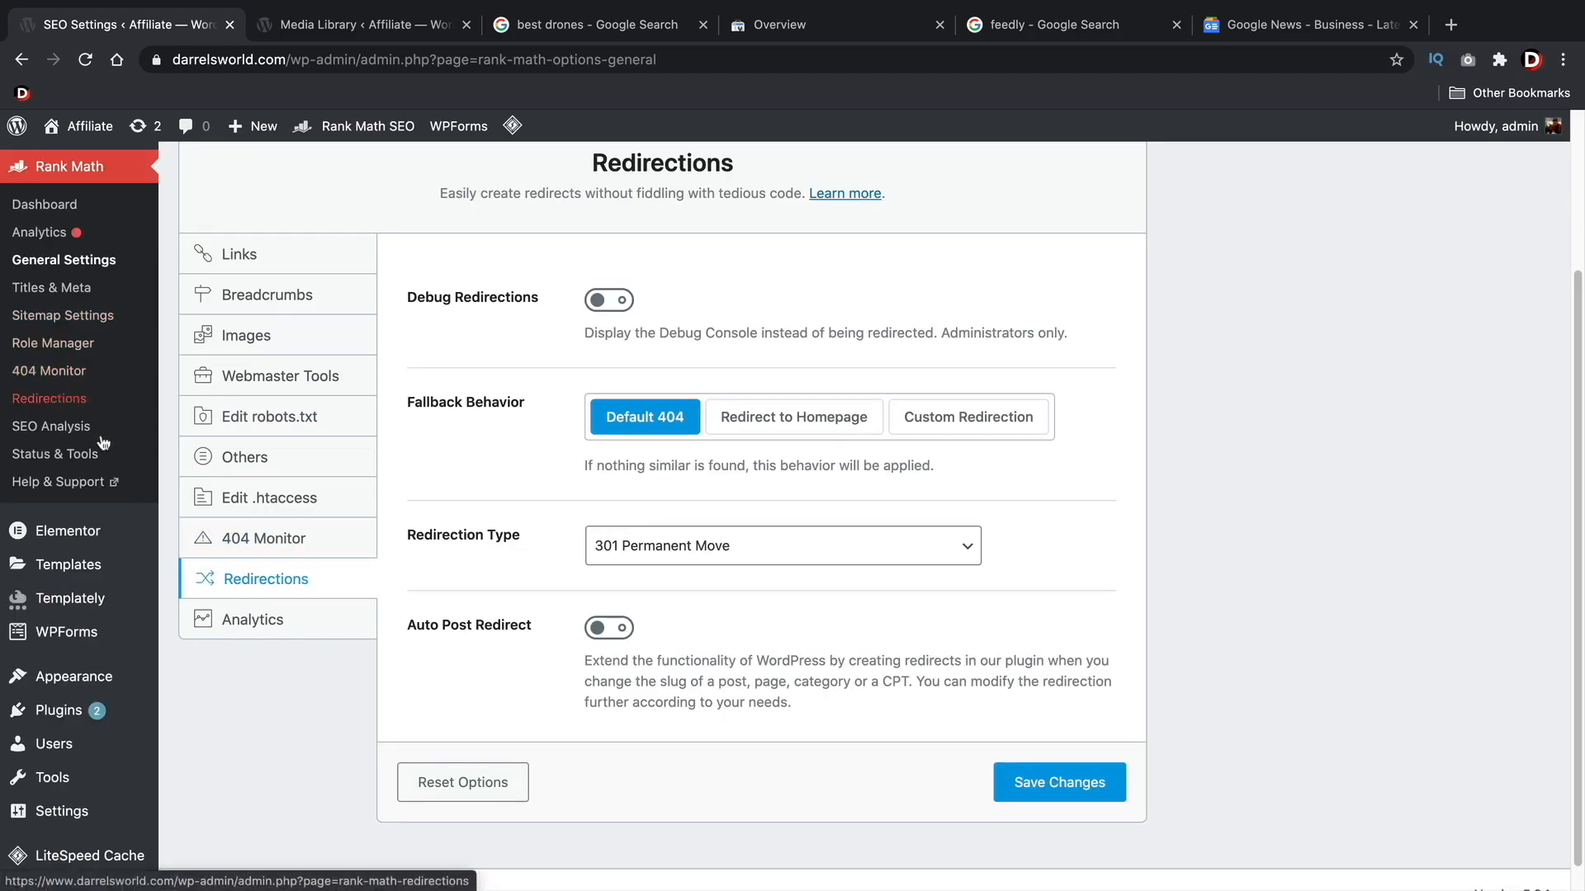
{"action": "left_click", "coordinate": [1010, 788]}
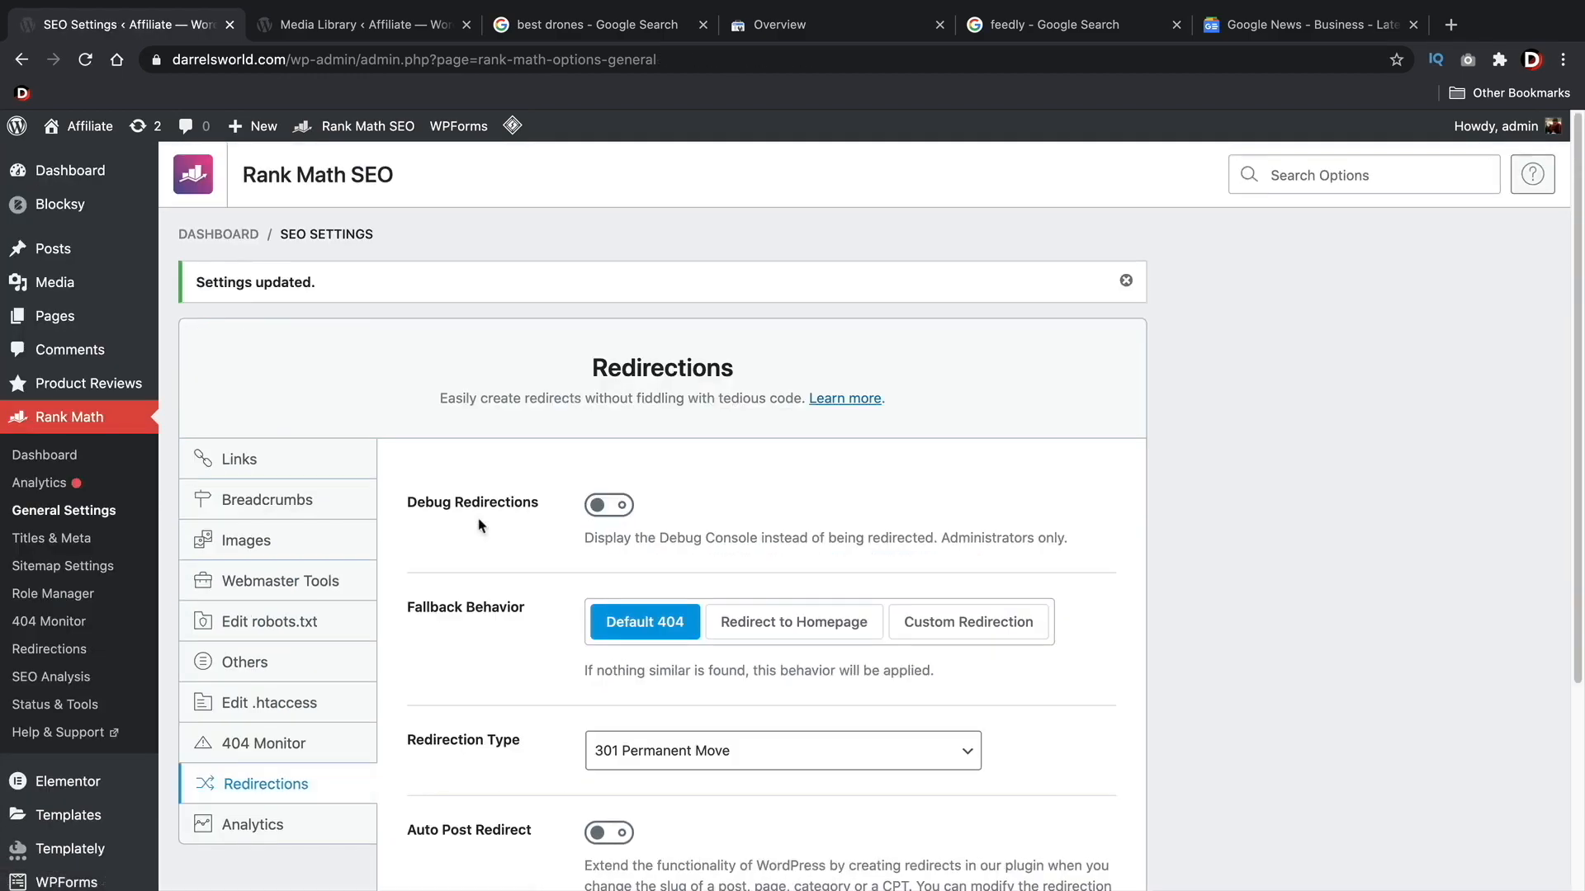
- Open Titles & Meta and review the Global Meta robots and empty-archive noindex settings
{"action": "left_click", "coordinate": [74, 540]}
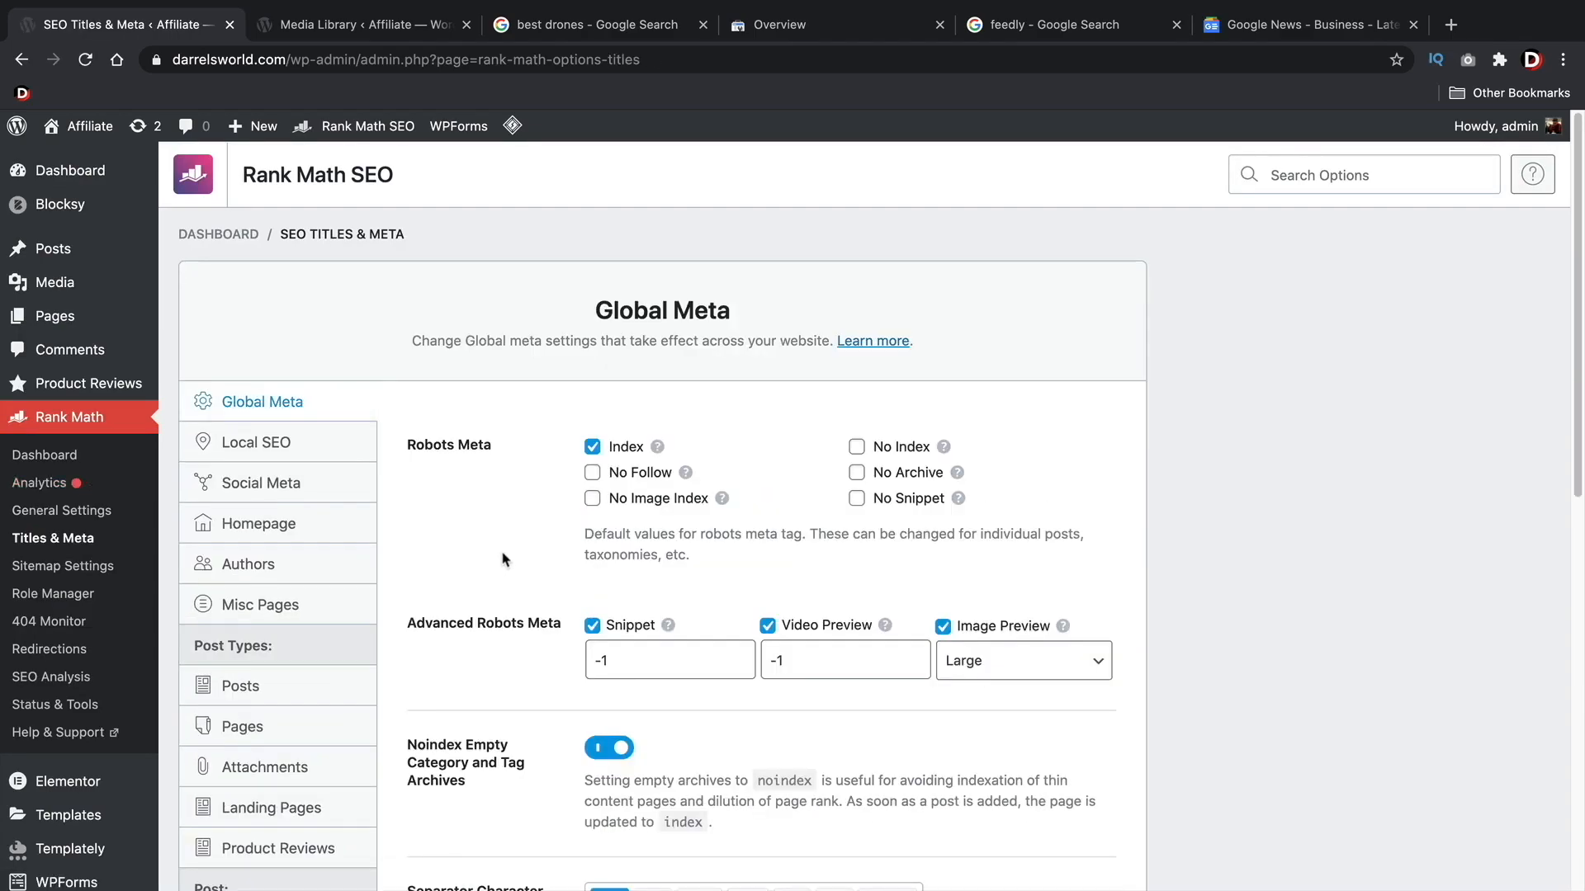
{"action": "scroll", "coordinate": [529, 529], "scroll_direction": "down", "scroll_amount": 2}
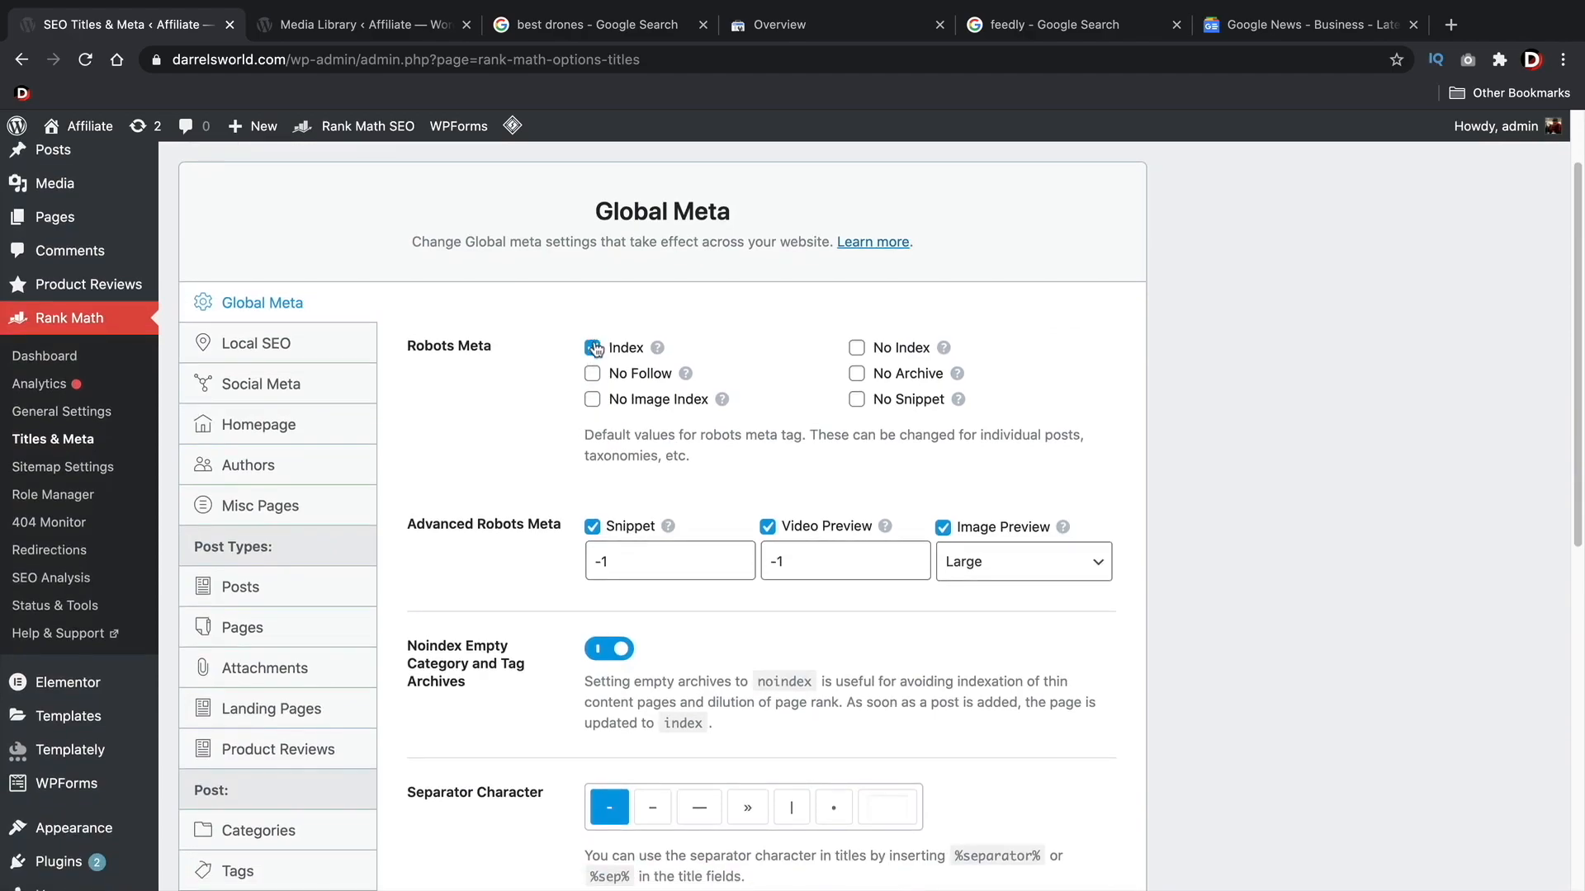
{"action": "scroll", "coordinate": [510, 451], "scroll_direction": "down", "scroll_amount": 5}
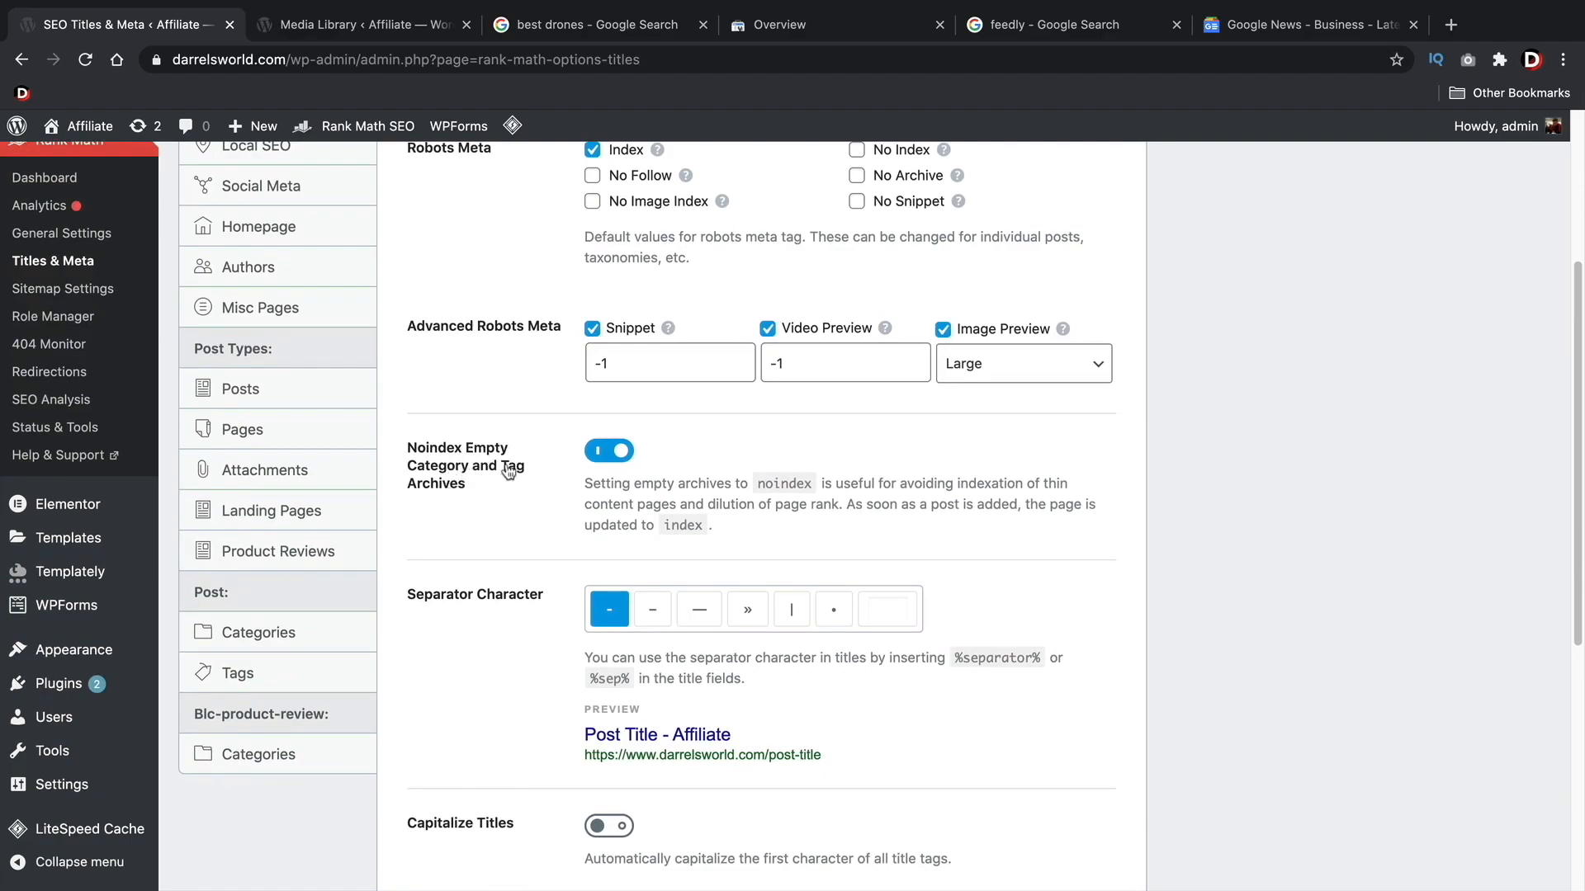
{"action": "scroll", "coordinate": [505, 462], "scroll_direction": "down", "scroll_amount": 2}
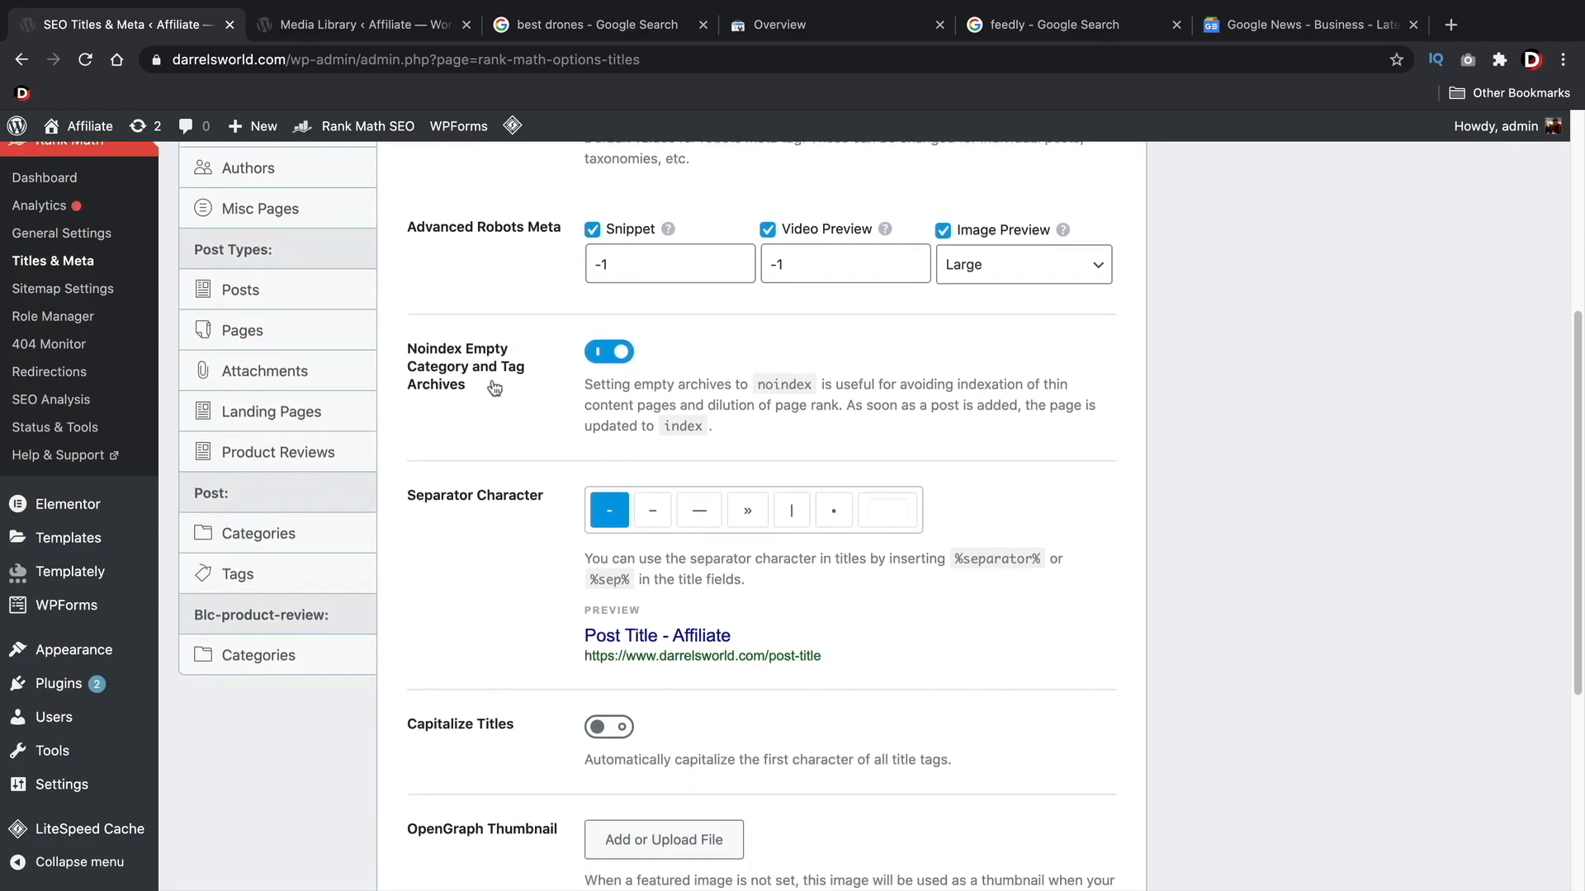
{"action": "scroll", "coordinate": [512, 396], "scroll_direction": "down", "scroll_amount": 3}
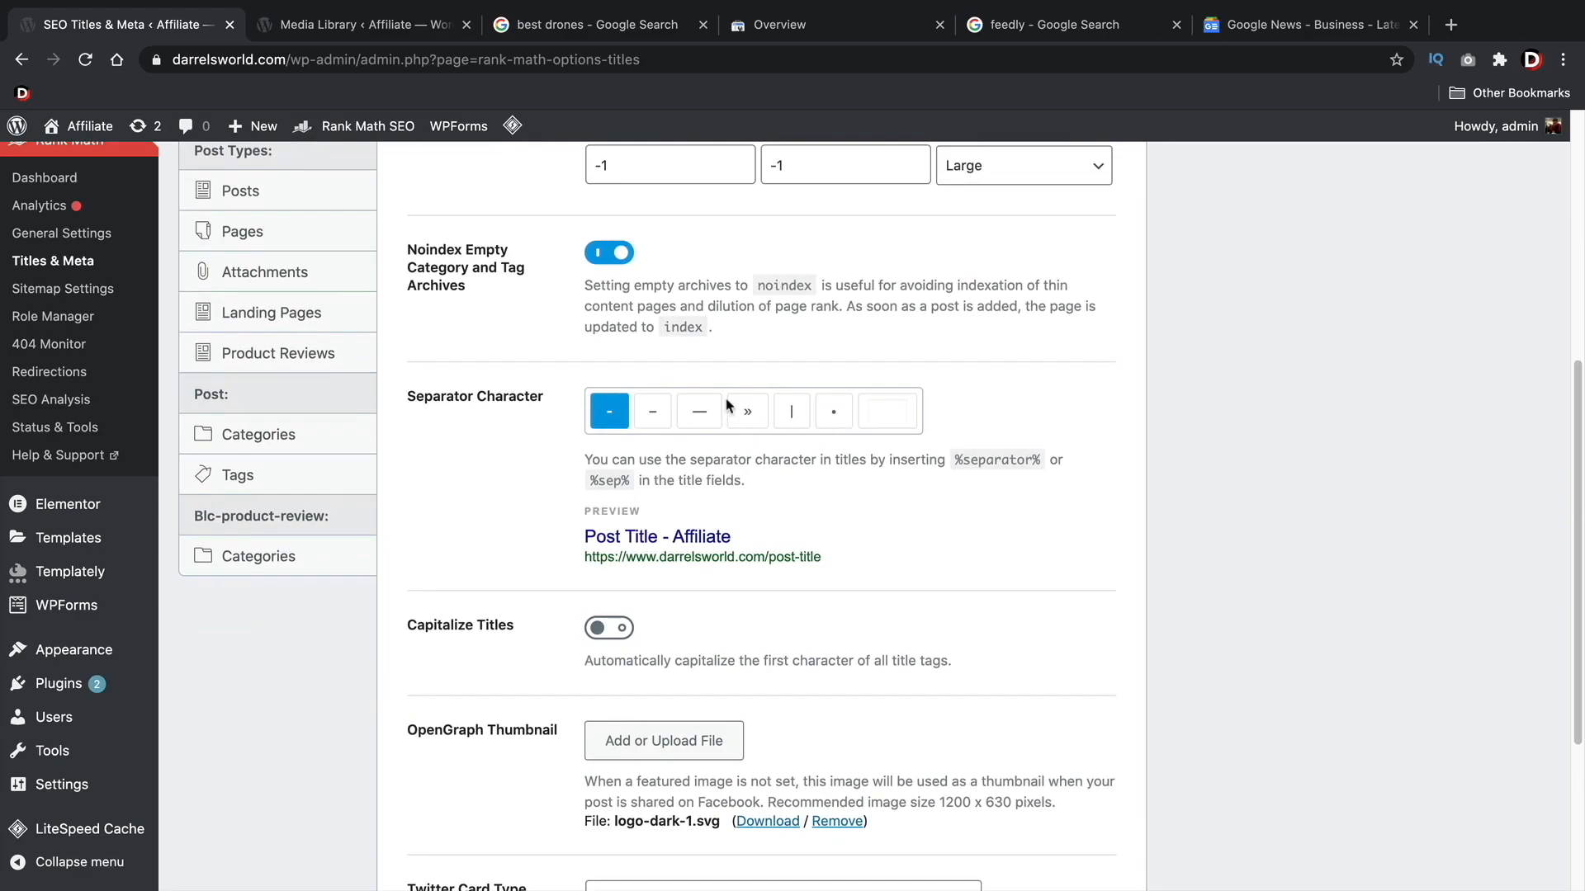
- Try the alternative separator characters against the post title preview and return the selection to the hyphen
{"action": "left_click_drag", "start_coordinate": [596, 536], "coordinate": [638, 536]}
{"action": "left_click", "coordinate": [654, 417]}
{"action": "left_click", "coordinate": [699, 415]}
{"action": "left_click", "coordinate": [747, 413]}
{"action": "left_click", "coordinate": [788, 419]}
{"action": "left_click", "coordinate": [826, 421]}
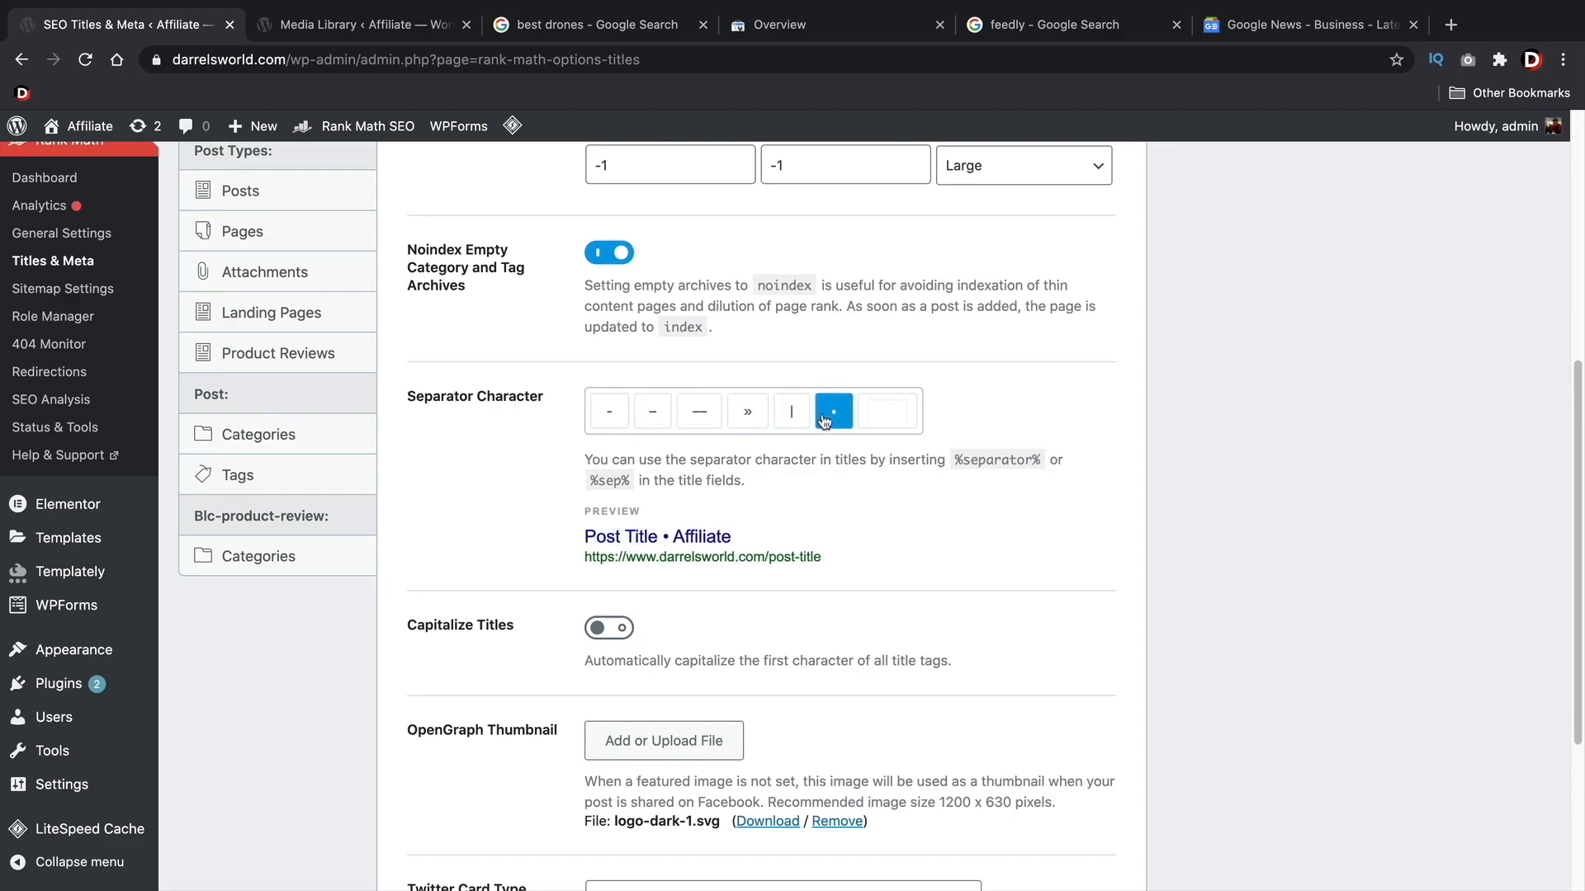
{"action": "left_click", "coordinate": [615, 420]}
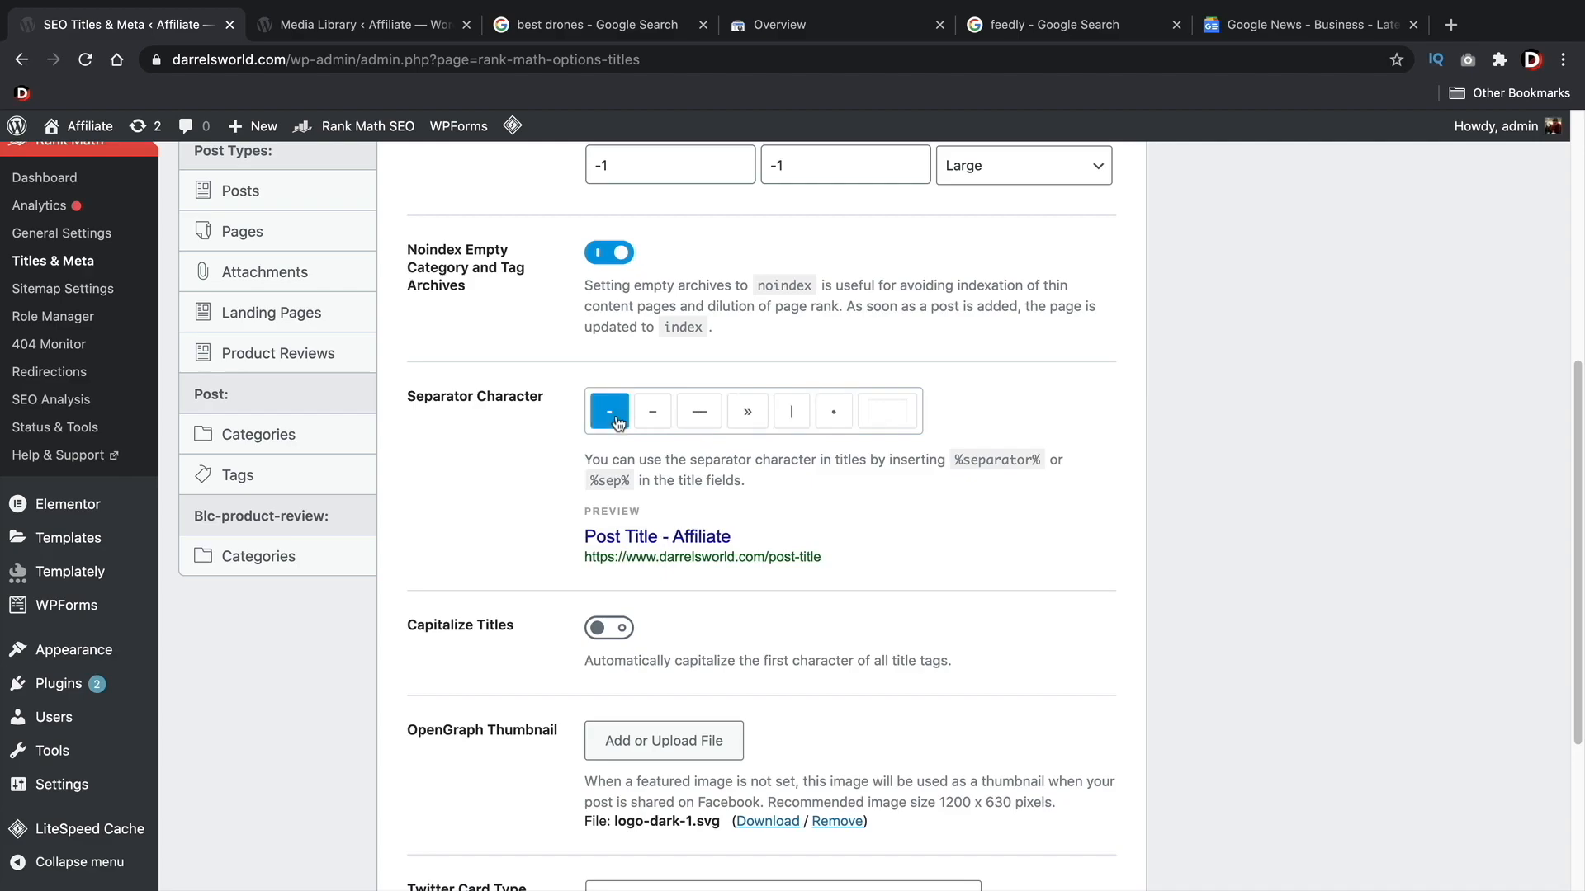
{"action": "left_click", "coordinate": [830, 418]}
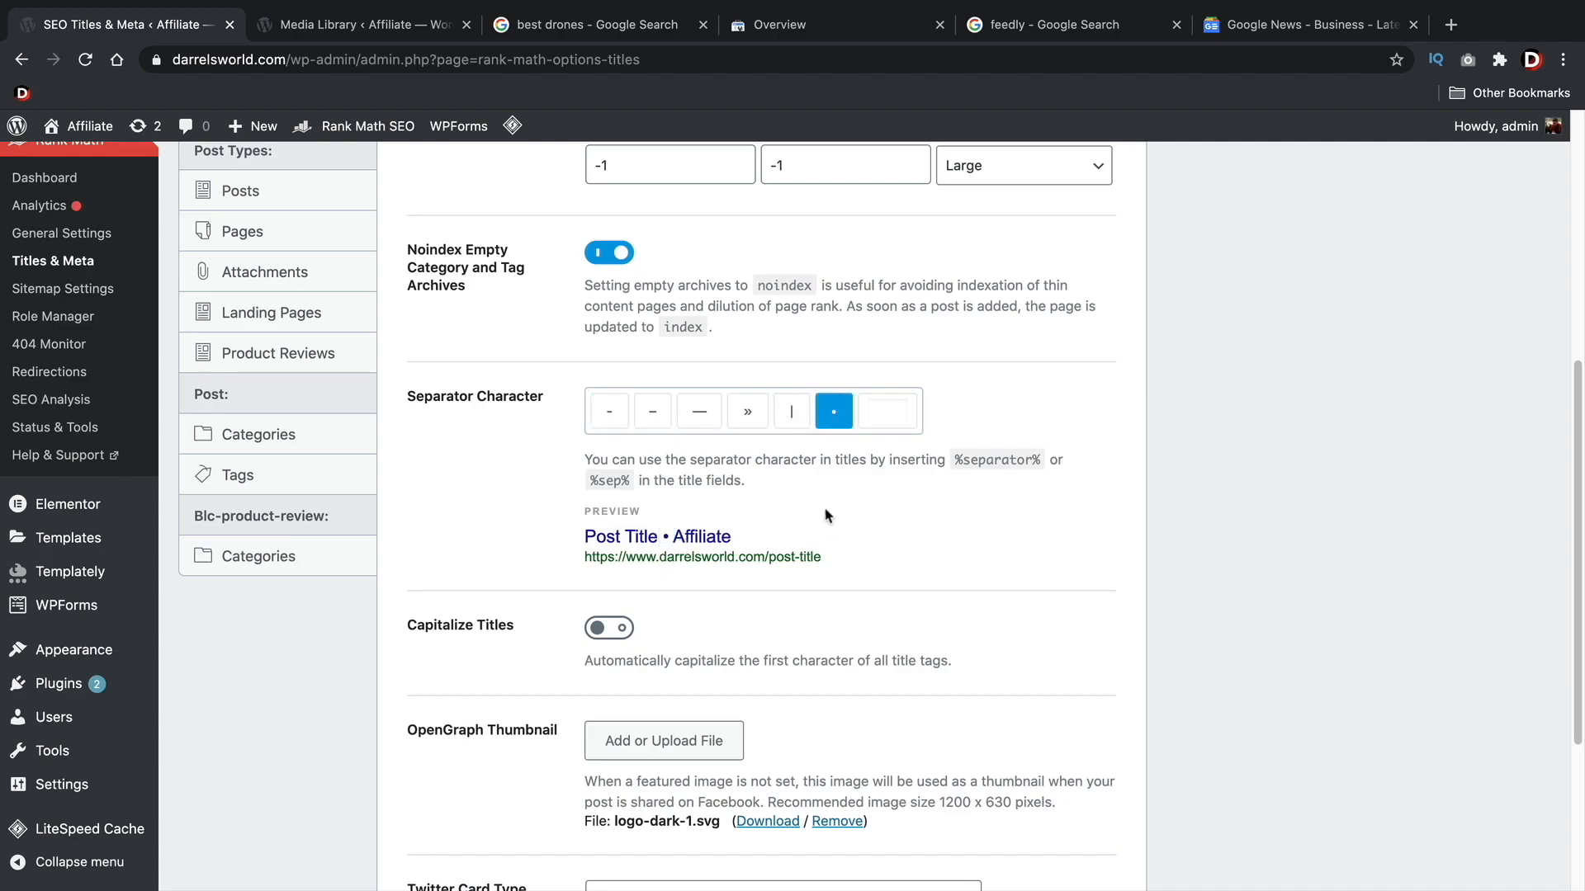
{"action": "left_click", "coordinate": [606, 420]}
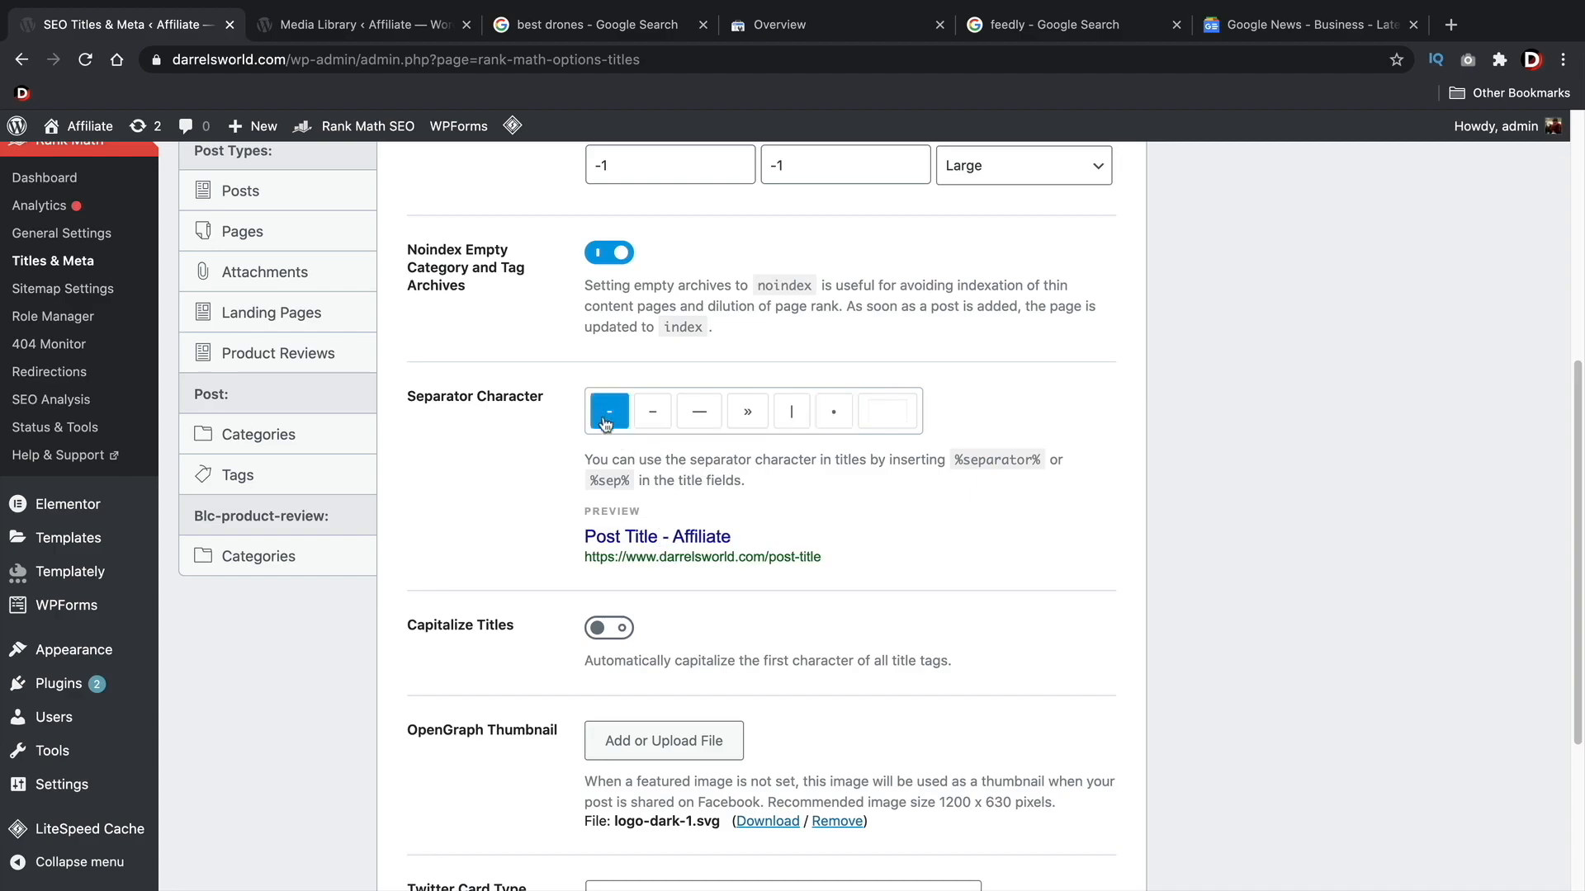
- Choose Summary Card with Large Image as the Twitter Card Type and save the Global Meta settings
{"action": "scroll", "coordinate": [649, 490], "scroll_direction": "down", "scroll_amount": 3}
{"action": "scroll", "coordinate": [649, 490], "scroll_direction": "down", "scroll_amount": 1}
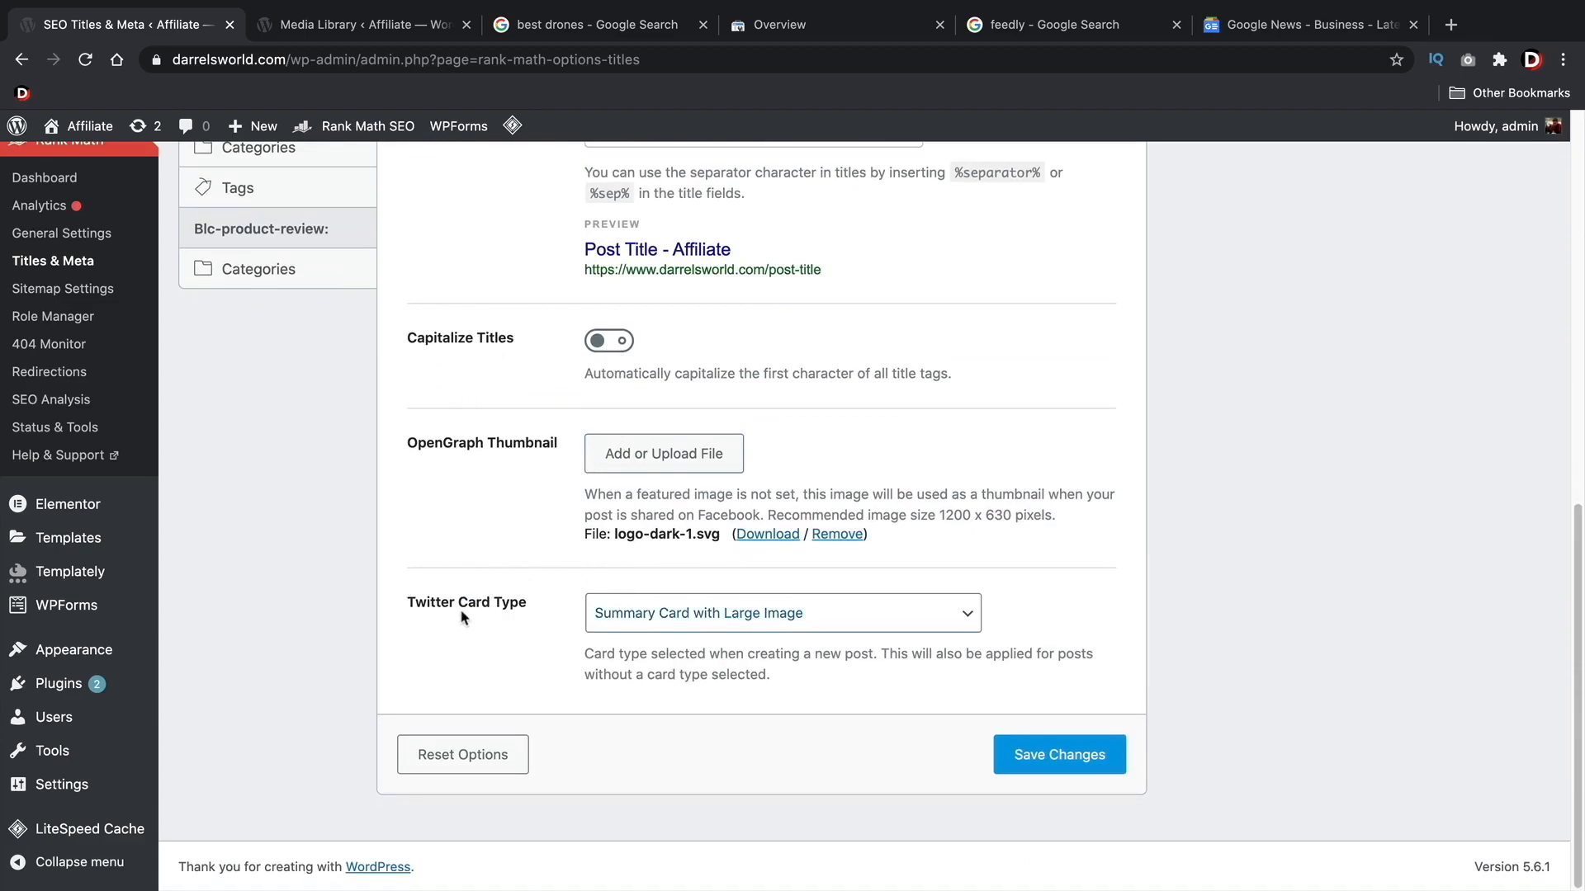
{"action": "left_click", "coordinate": [705, 617]}
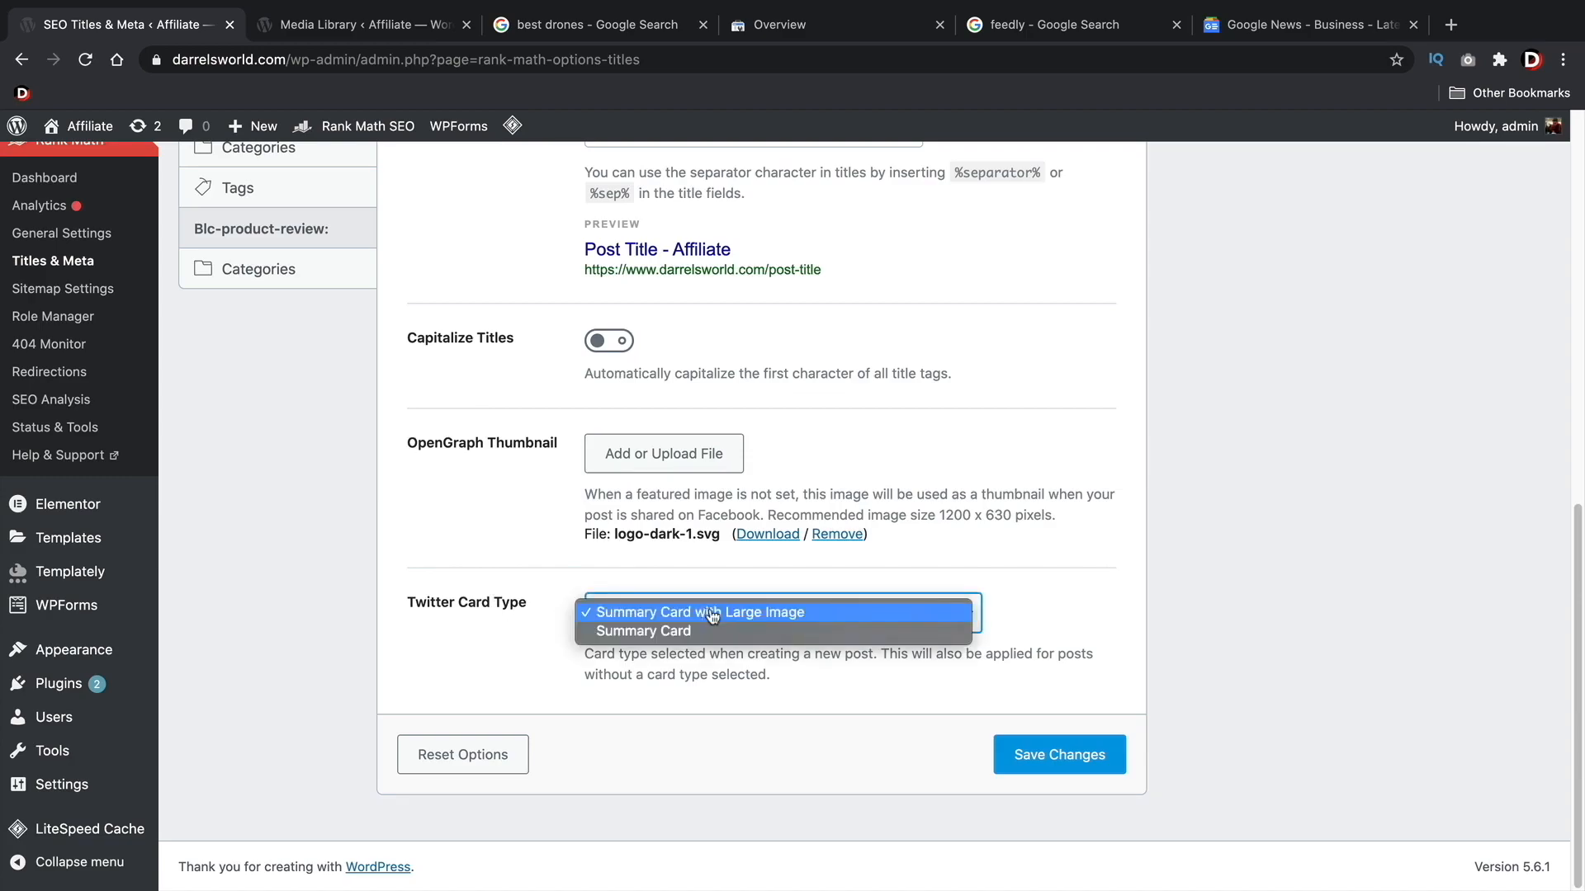
{"action": "left_click", "coordinate": [706, 620]}
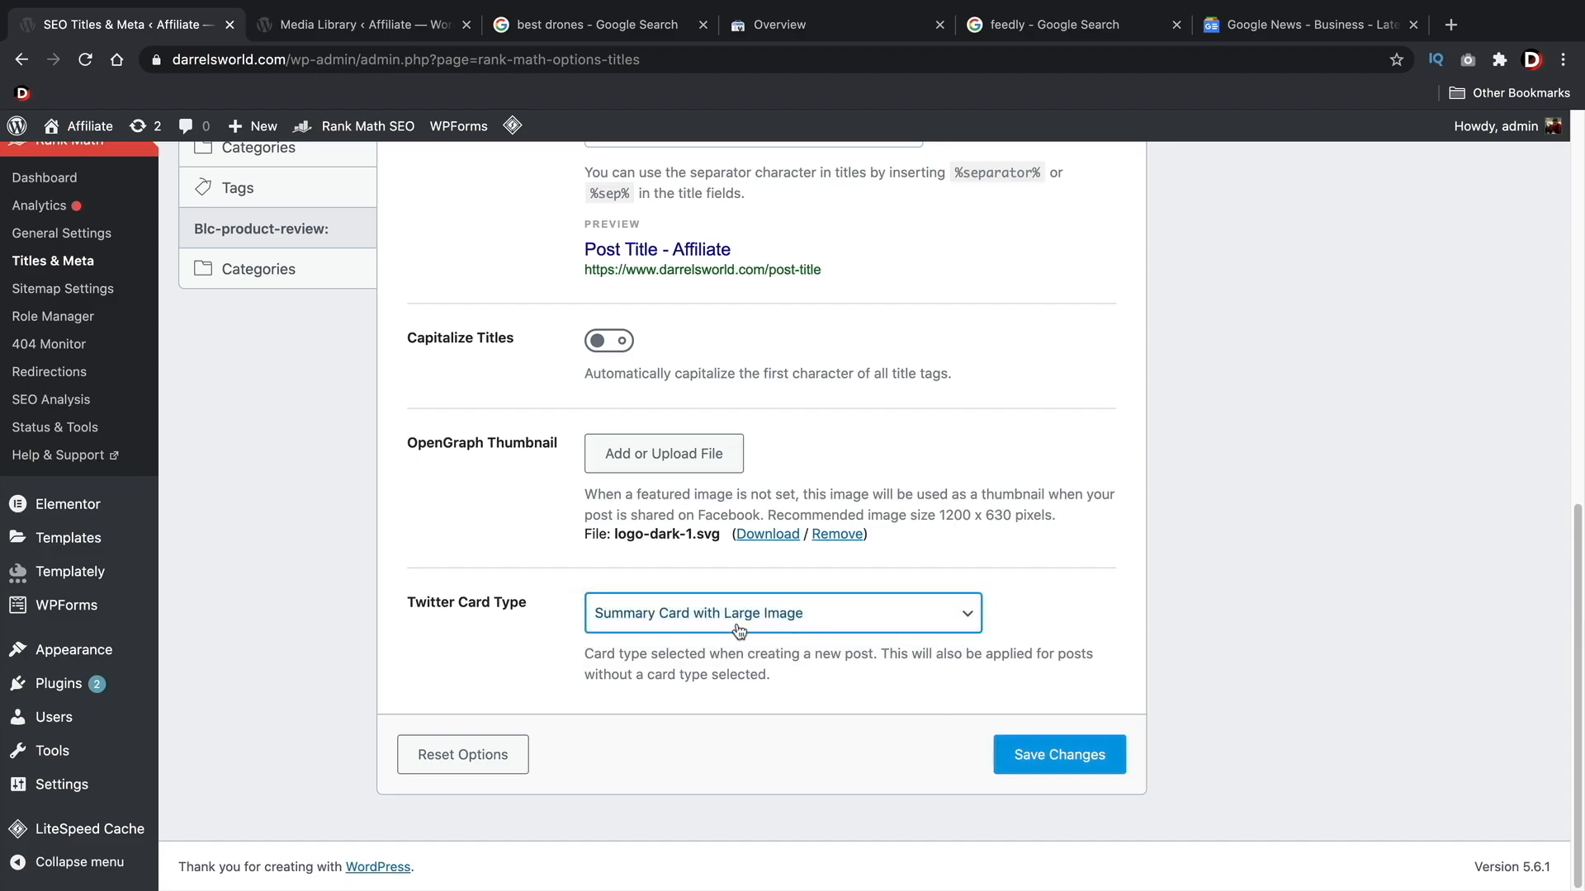
{"action": "left_click", "coordinate": [1046, 755]}
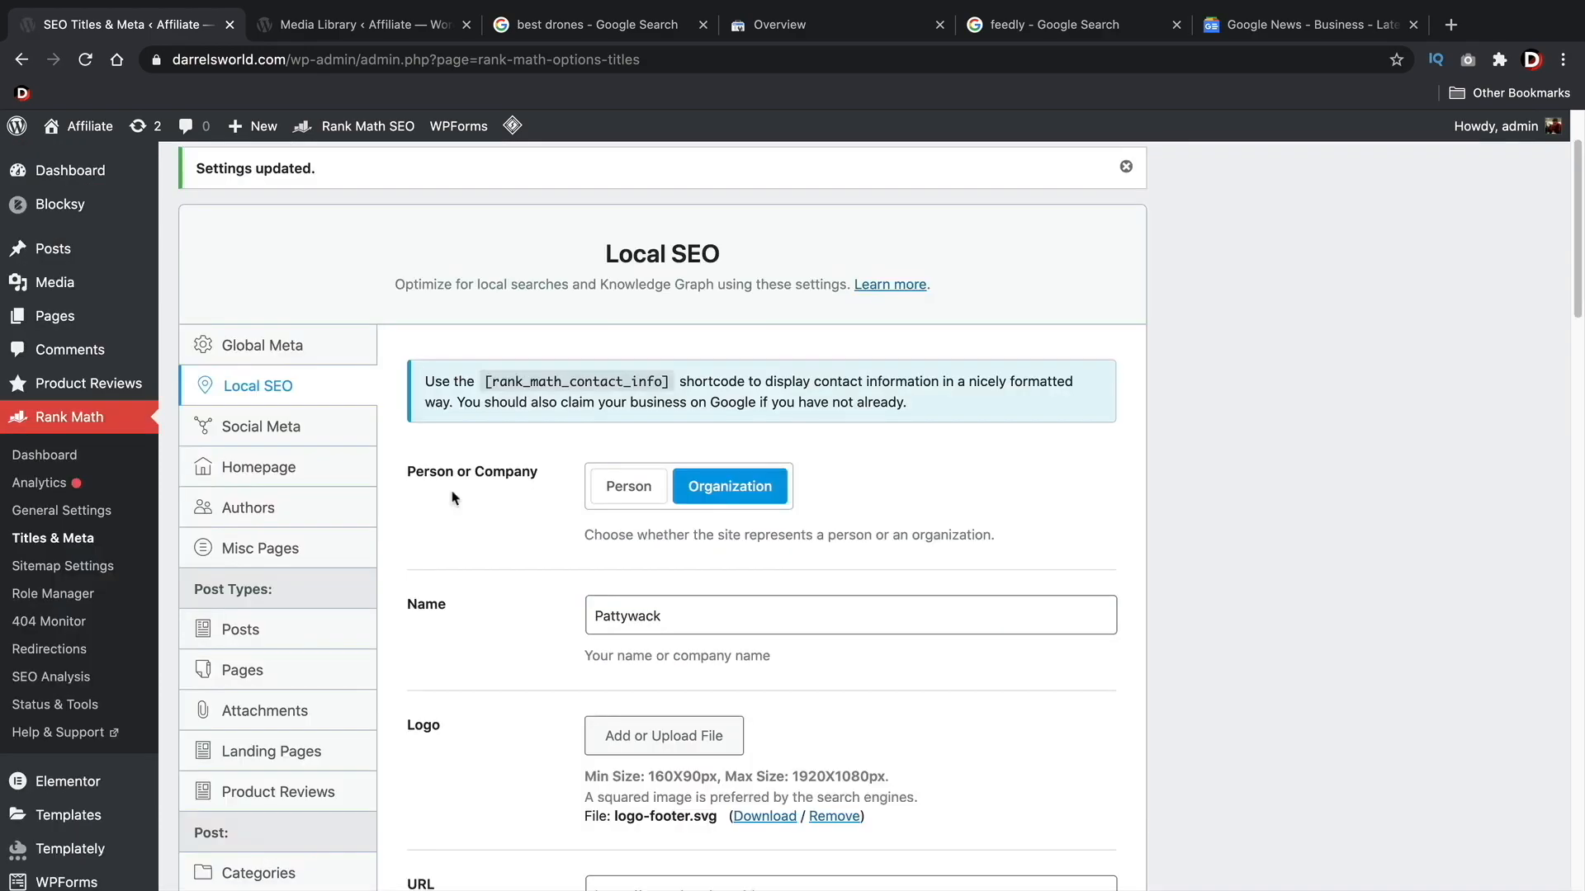
- Review the Local SEO organization details, including logo, URL, address format, business type and opening hours
{"action": "scroll", "coordinate": [452, 498], "scroll_direction": "down", "scroll_amount": 5}
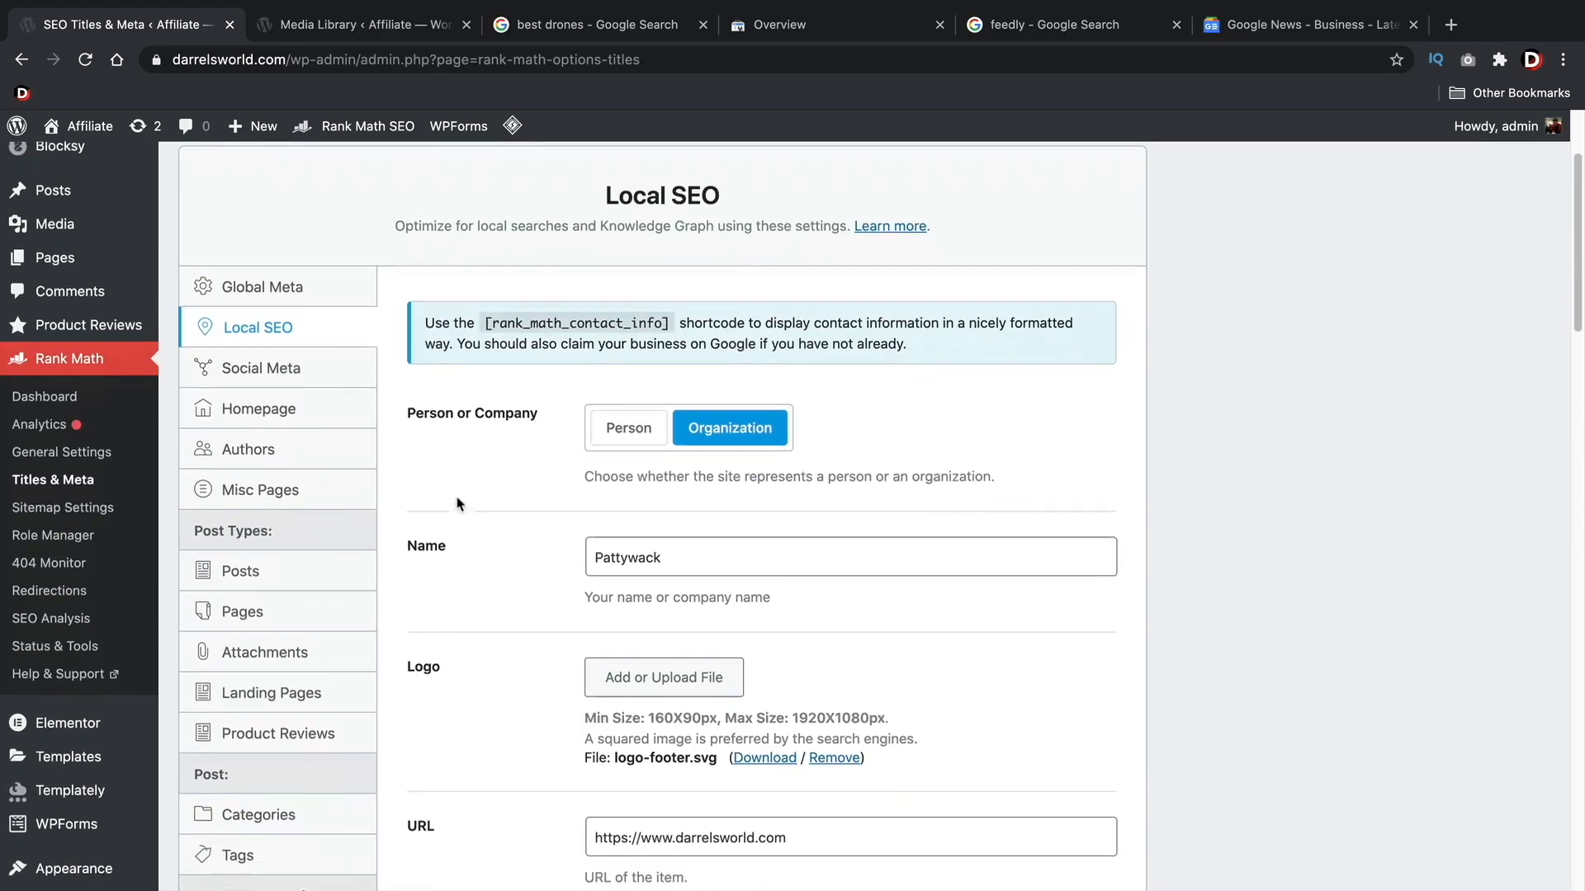
{"action": "scroll", "coordinate": [459, 503], "scroll_direction": "down", "scroll_amount": 7}
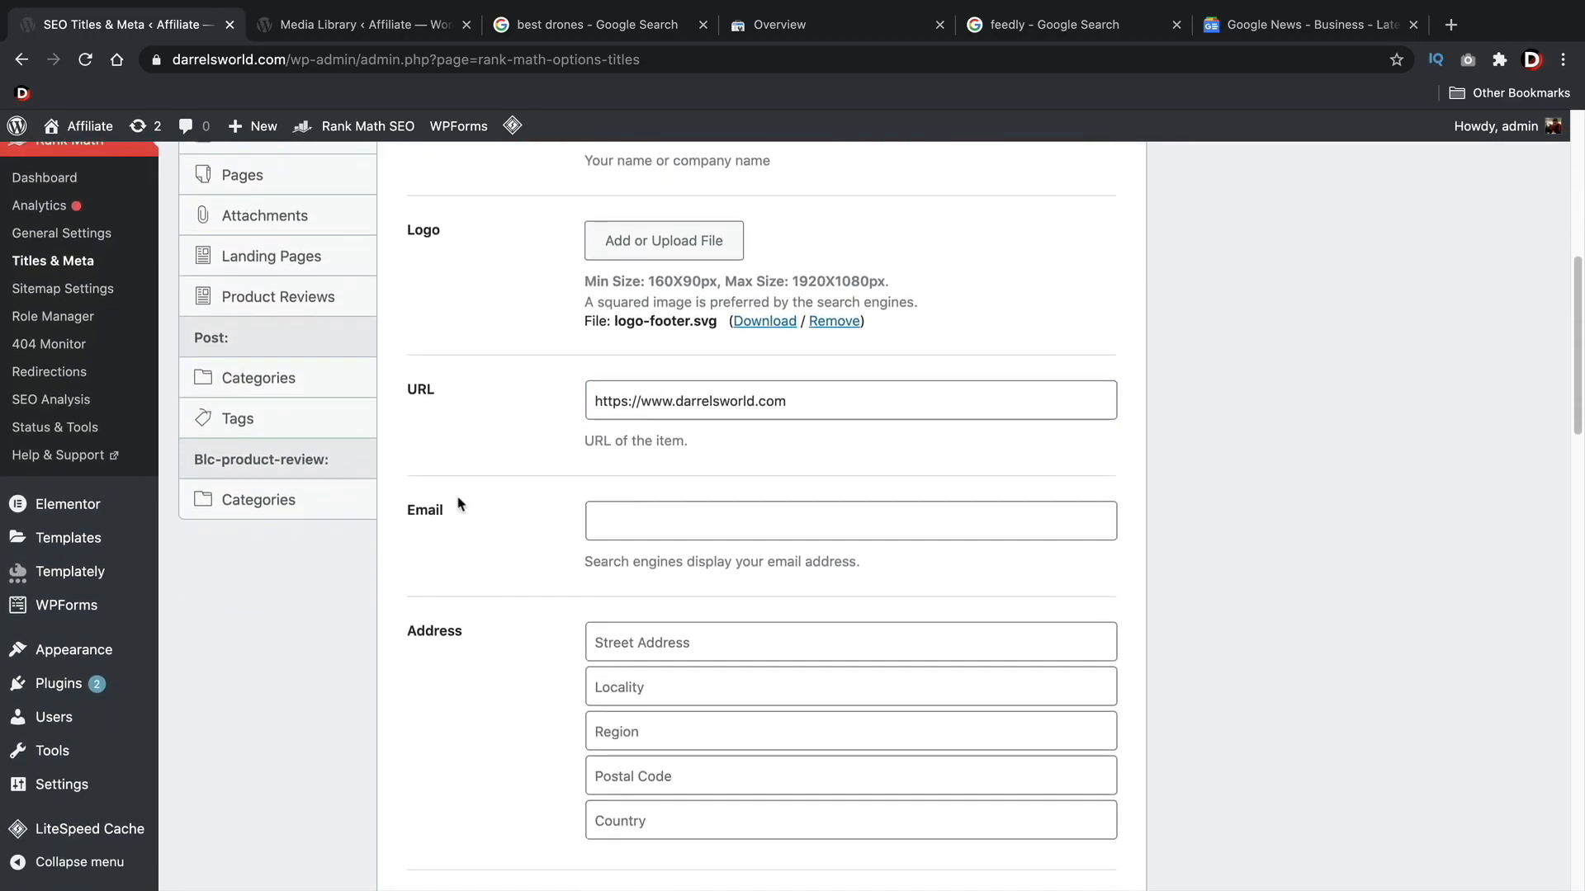
{"action": "scroll", "coordinate": [459, 503], "scroll_direction": "down", "scroll_amount": 4}
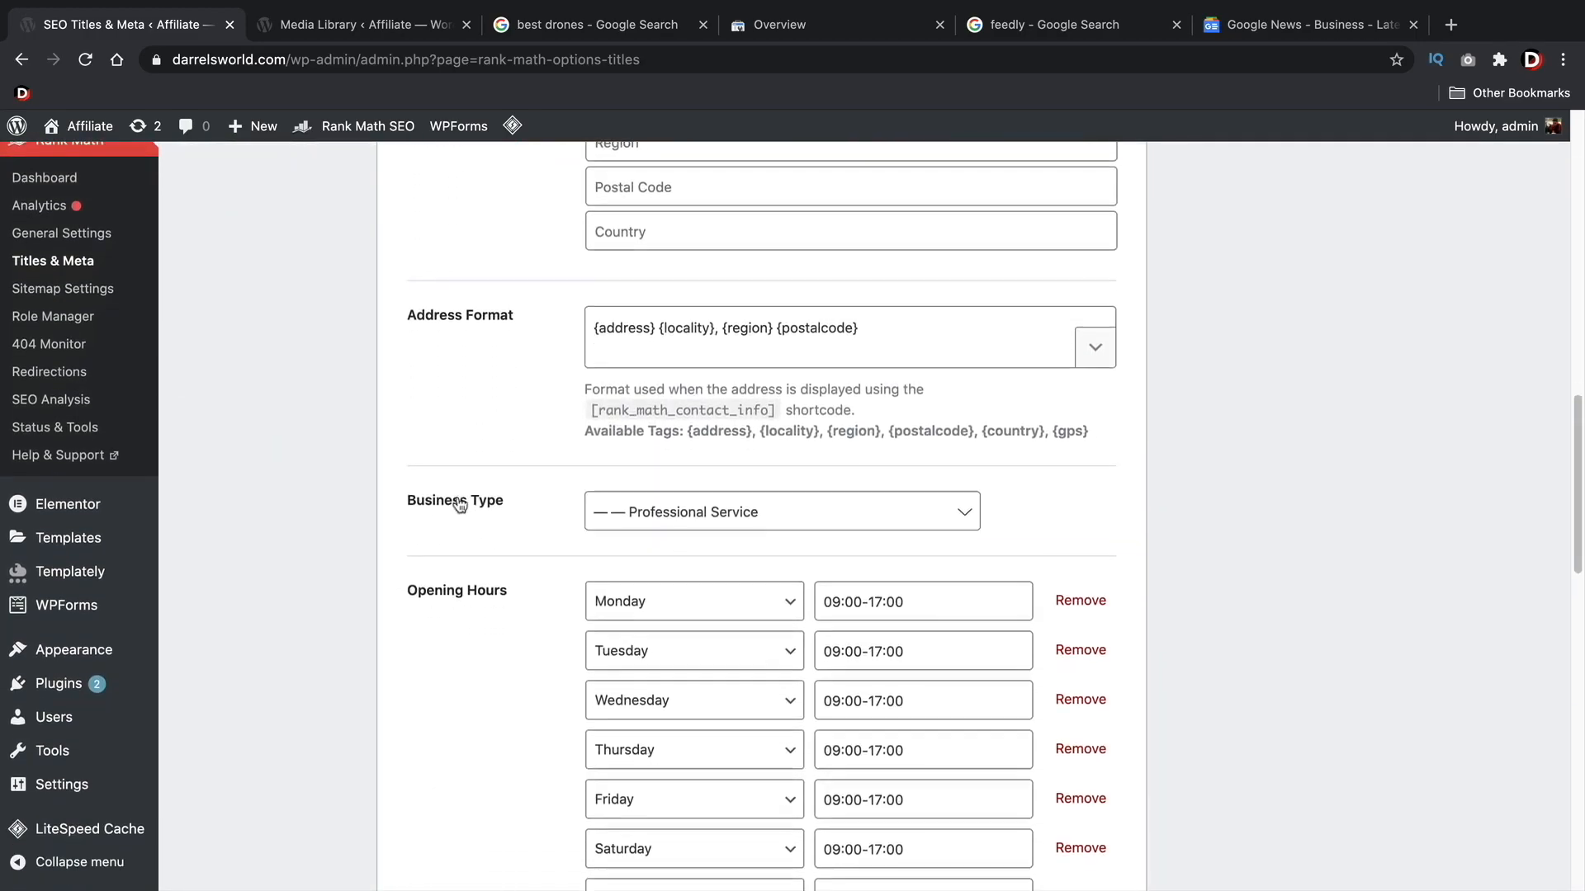
{"action": "scroll", "coordinate": [459, 503], "scroll_direction": "up", "scroll_amount": 2}
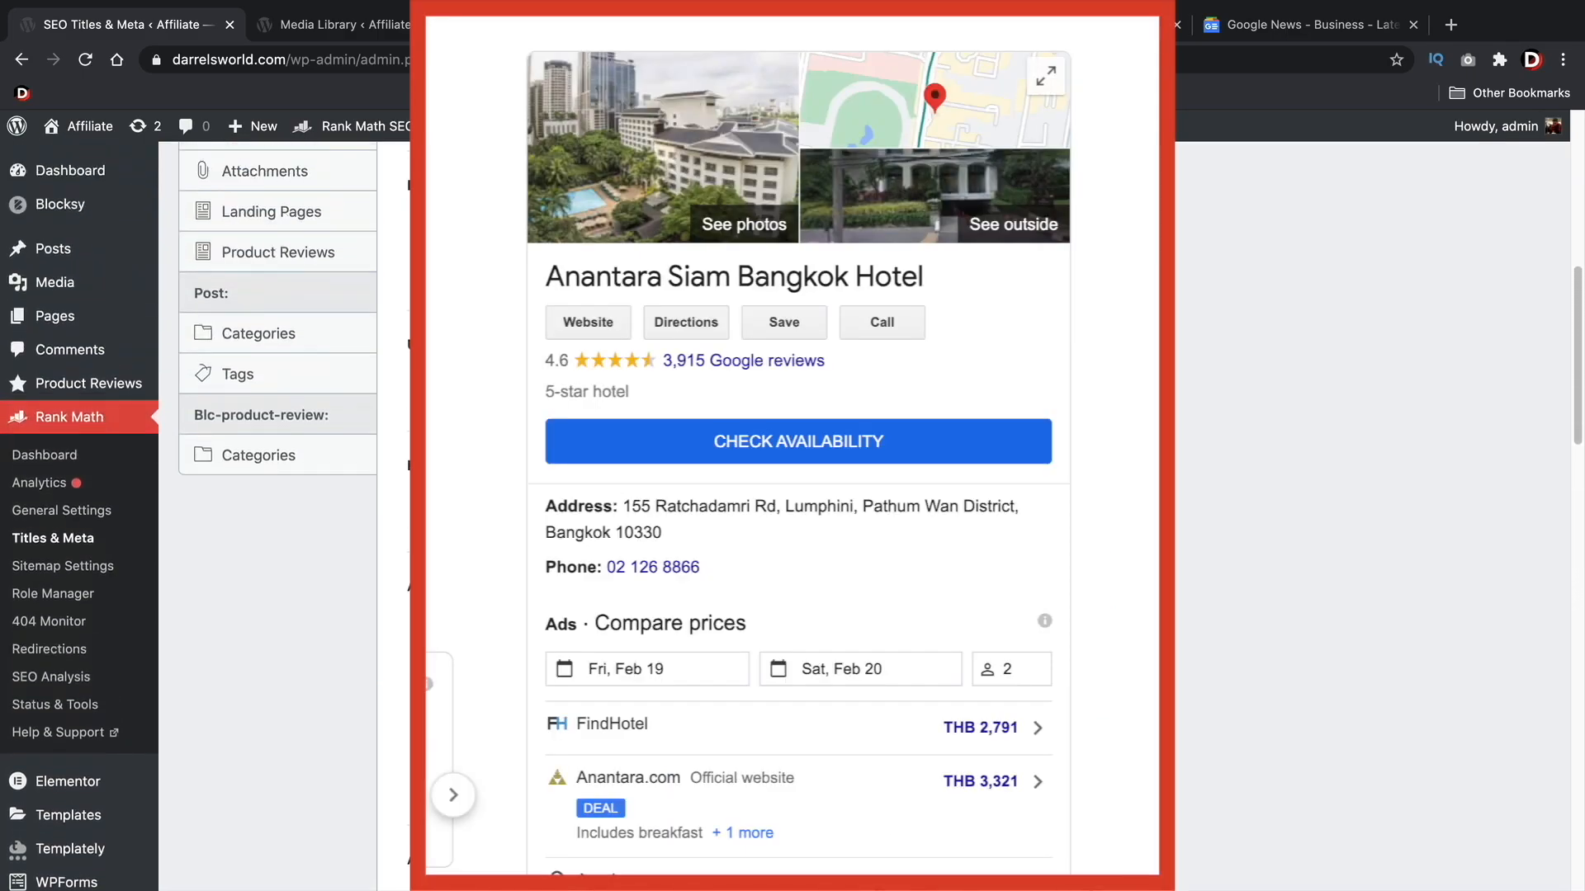
- Try disabling Author Archives in the Authors settings and switch the option back to Enabled
{"action": "scroll", "coordinate": [459, 503], "scroll_direction": "down", "scroll_amount": 1}
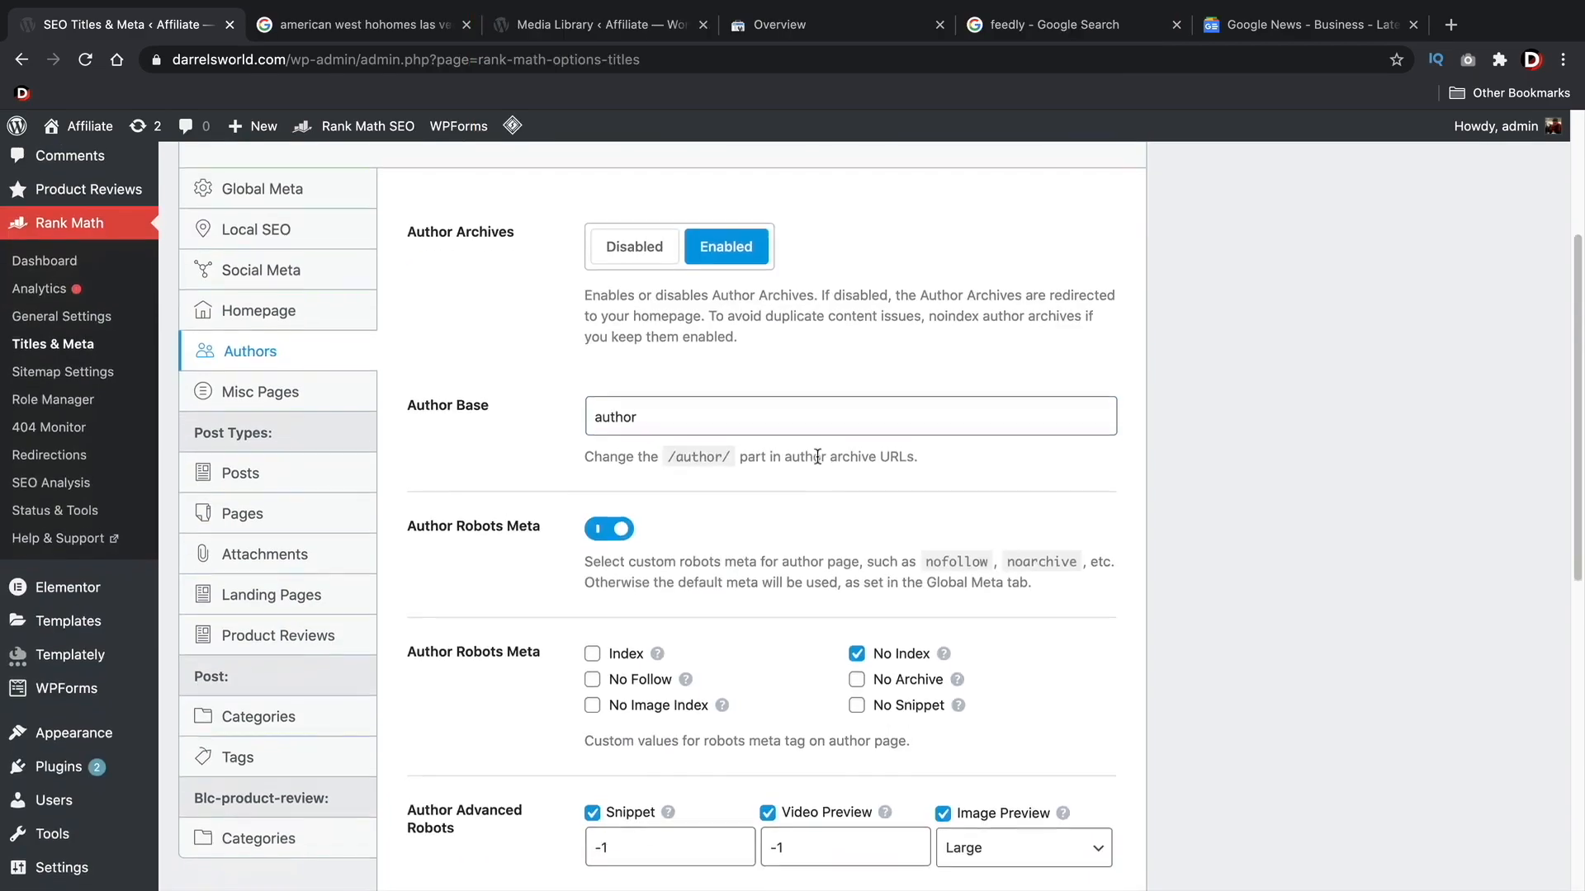
{"action": "scroll", "coordinate": [856, 479], "scroll_direction": "up", "scroll_amount": 2}
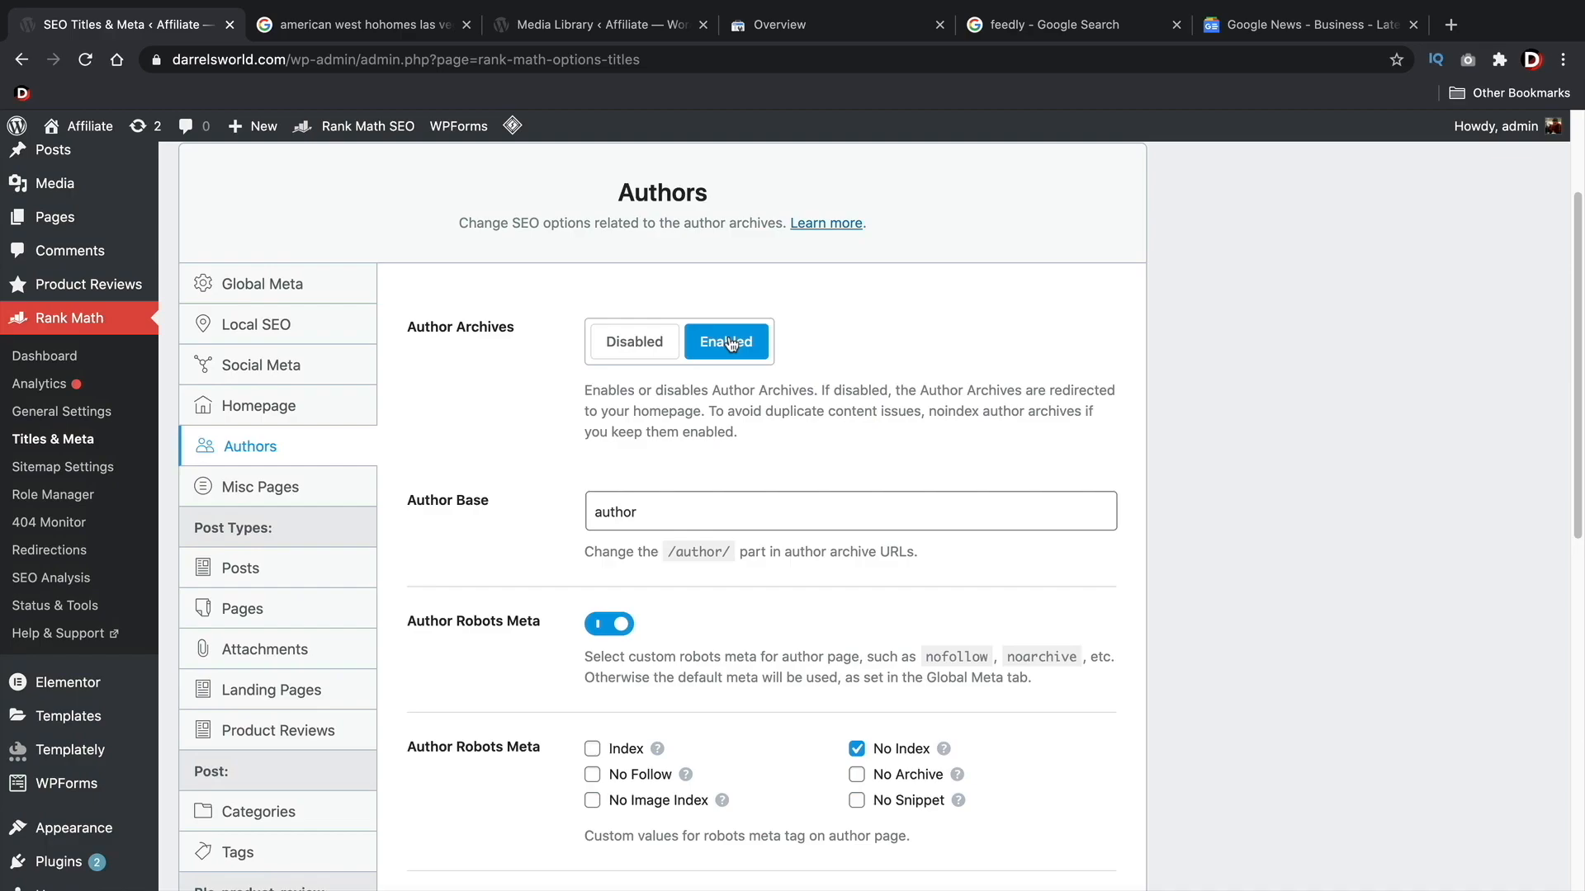
{"action": "left_click", "coordinate": [646, 341]}
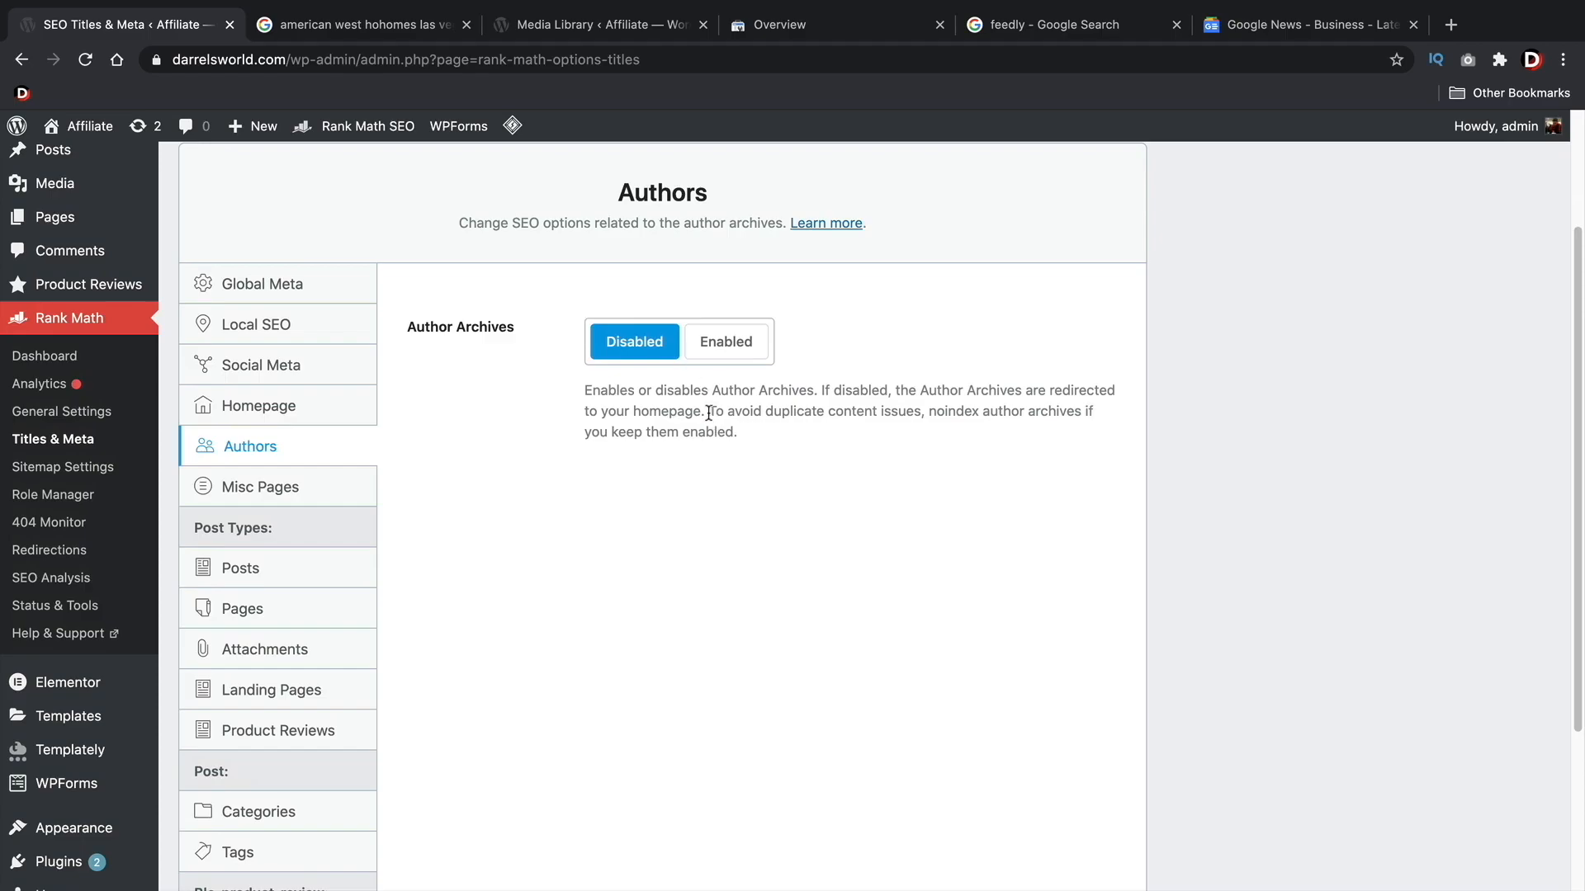
{"action": "left_click", "coordinate": [706, 355]}
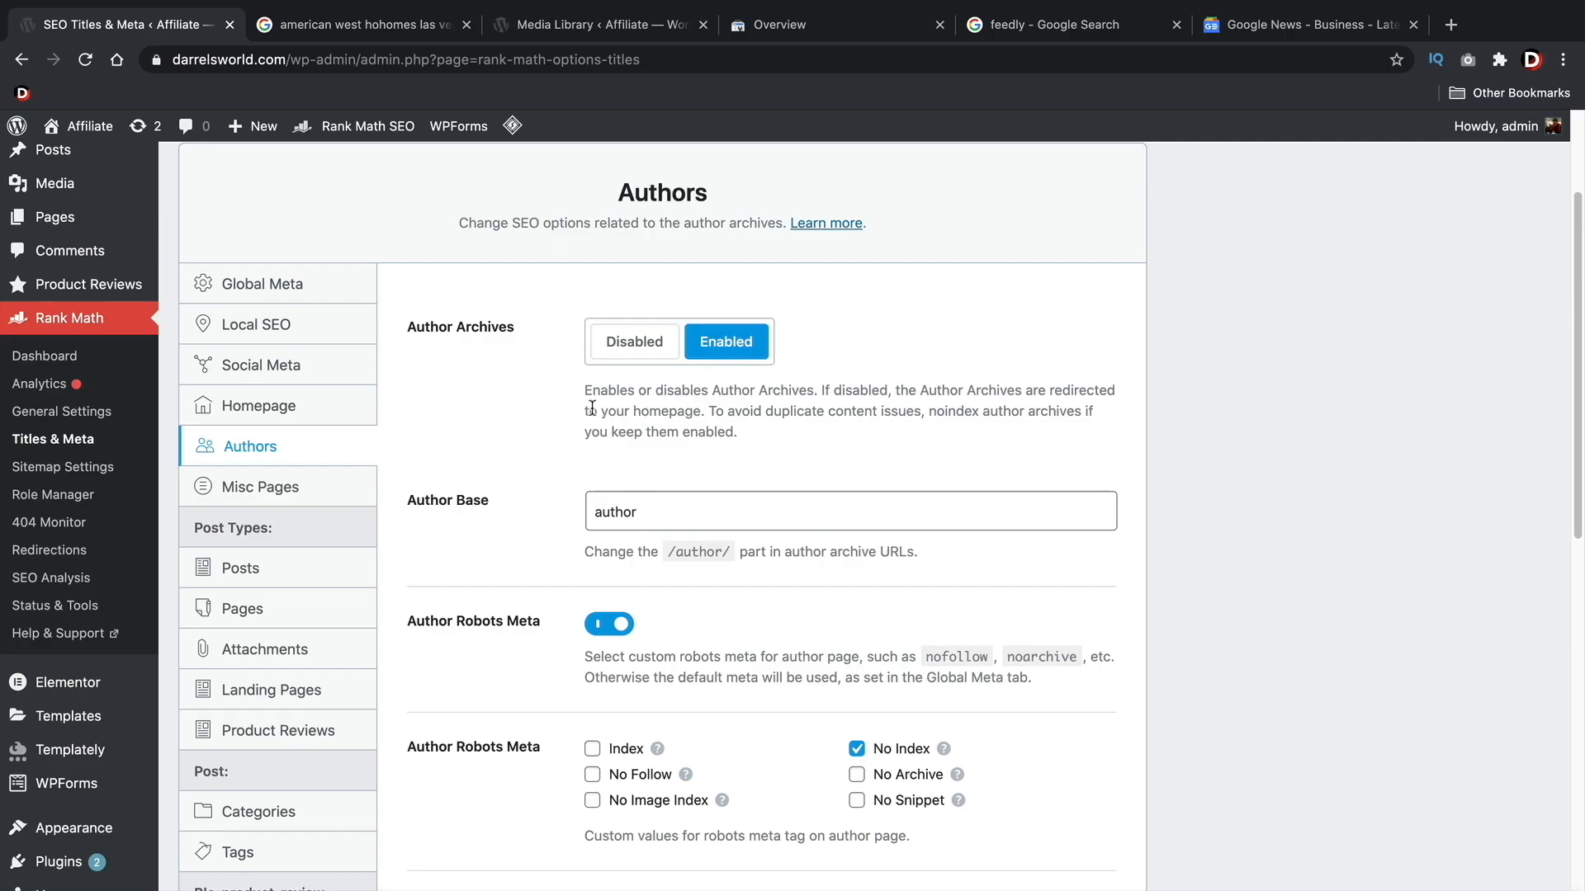
- Review the author robots meta, archive title, archive description and SEO meta box options
{"action": "scroll", "coordinate": [569, 411], "scroll_direction": "down", "scroll_amount": 5}
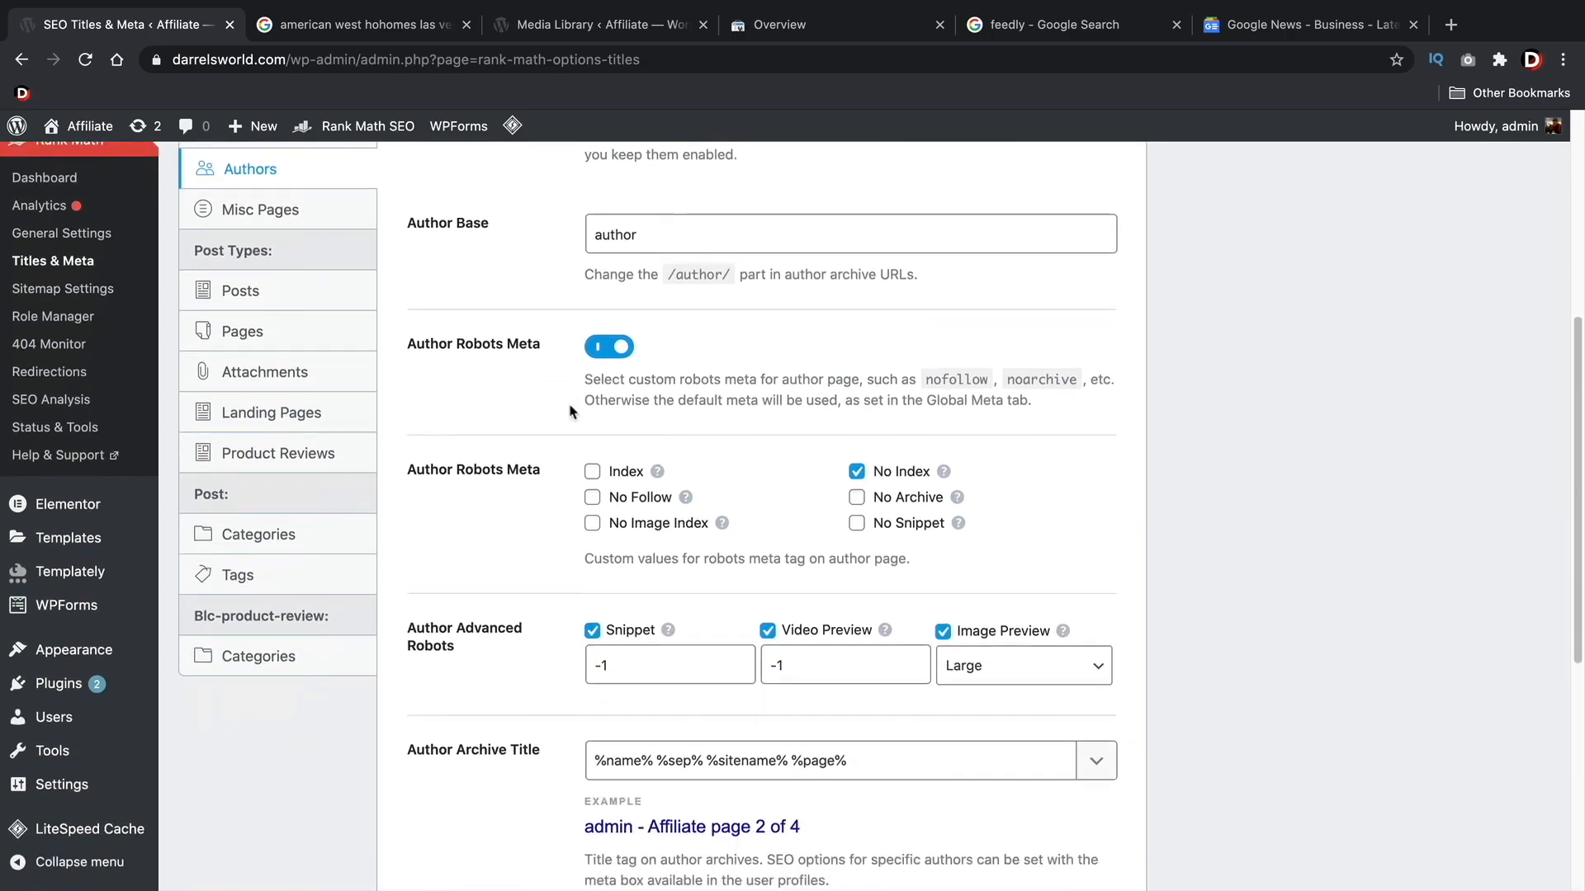
{"action": "scroll", "coordinate": [569, 411], "scroll_direction": "down", "scroll_amount": 4}
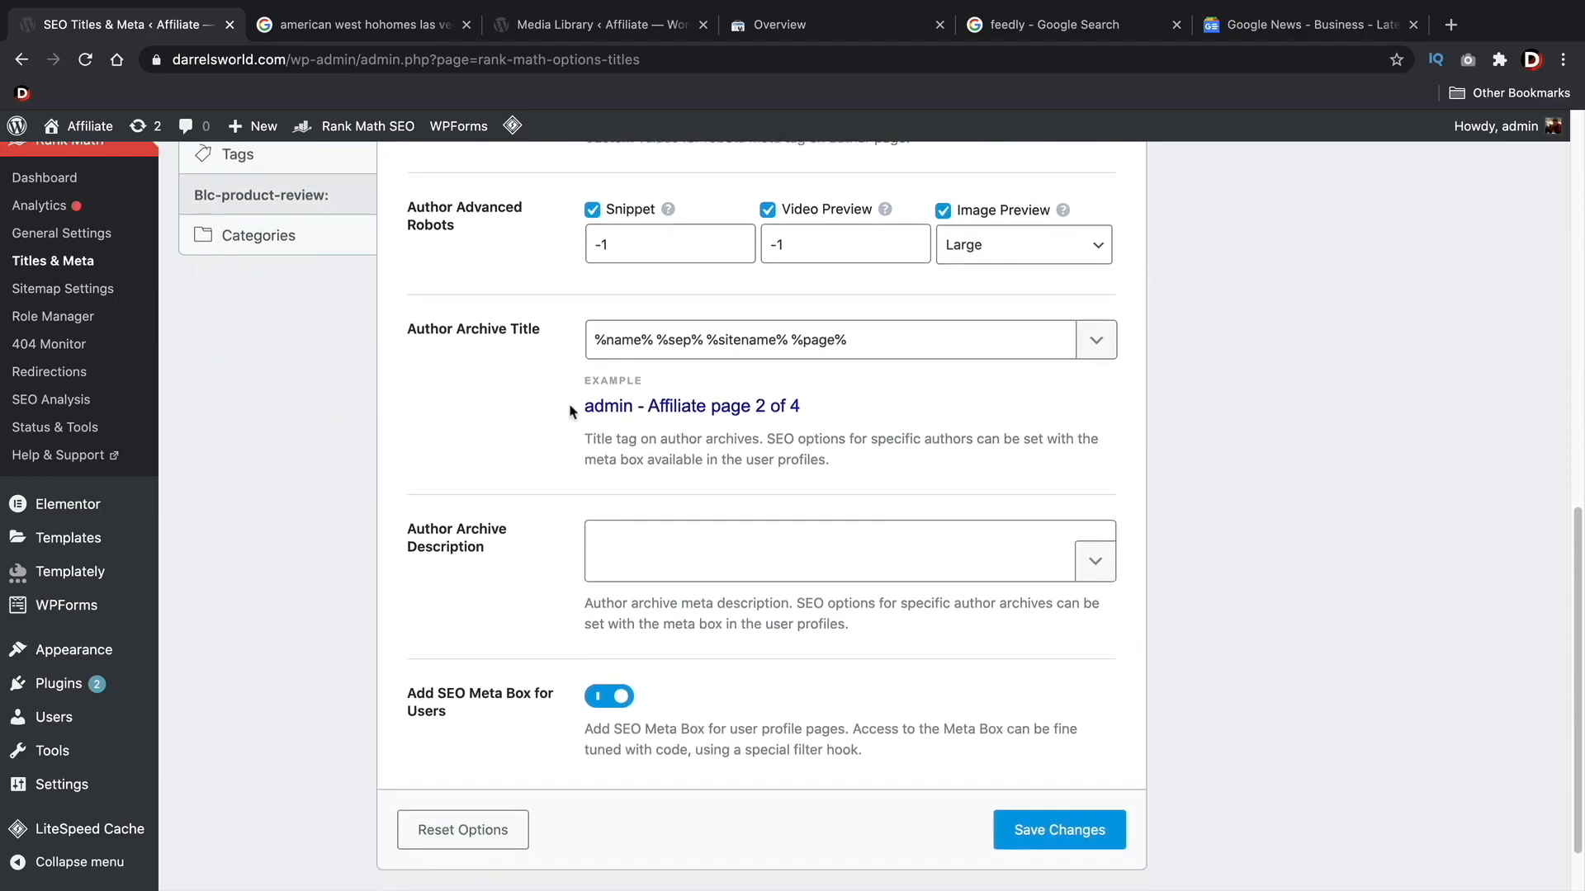
{"action": "scroll", "coordinate": [735, 413], "scroll_direction": "down", "scroll_amount": 1}
{"action": "scroll", "coordinate": [604, 491], "scroll_direction": "up", "scroll_amount": 8}
{"action": "scroll", "coordinate": [607, 486], "scroll_direction": "up", "scroll_amount": 2}
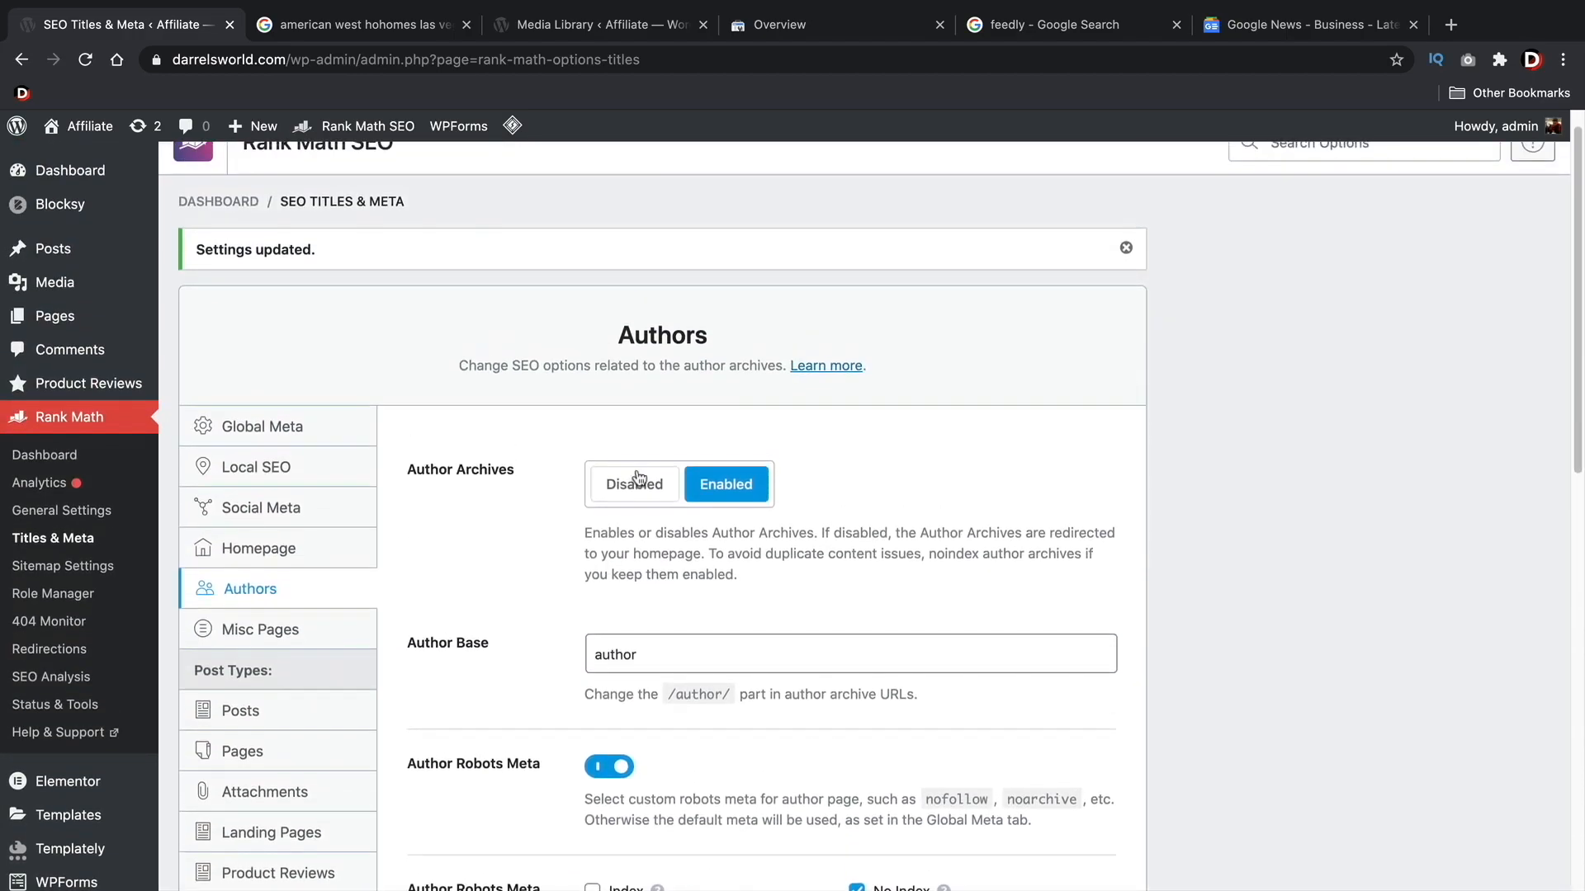
- Toggle Author Archives off and back to Enabled, and save the Authors settings
{"action": "left_click", "coordinate": [635, 484]}
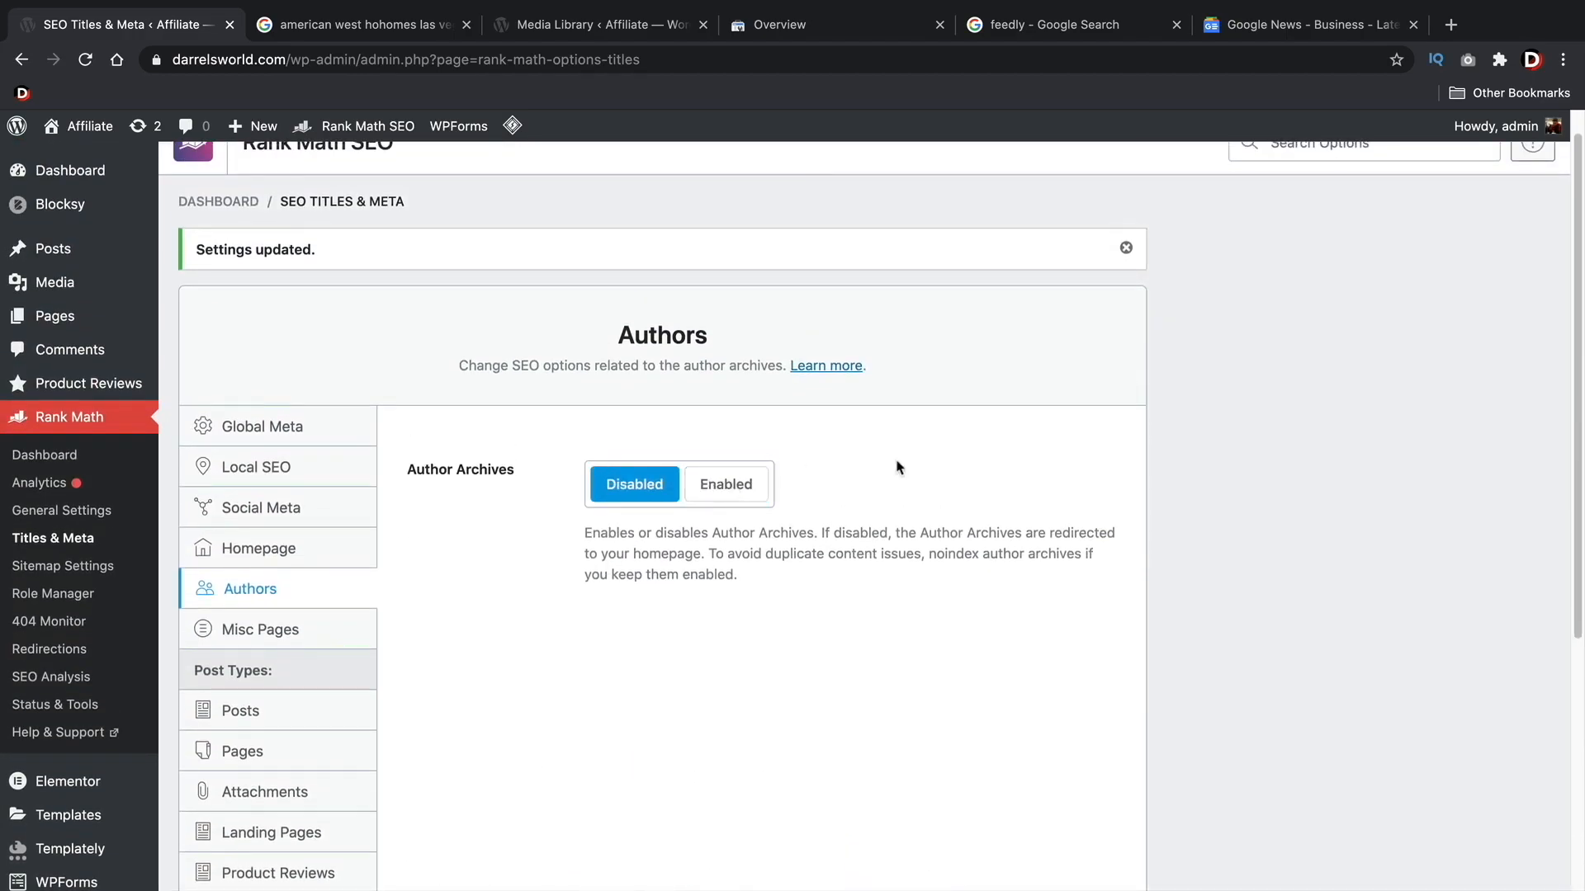
{"action": "left_click", "coordinate": [714, 494]}
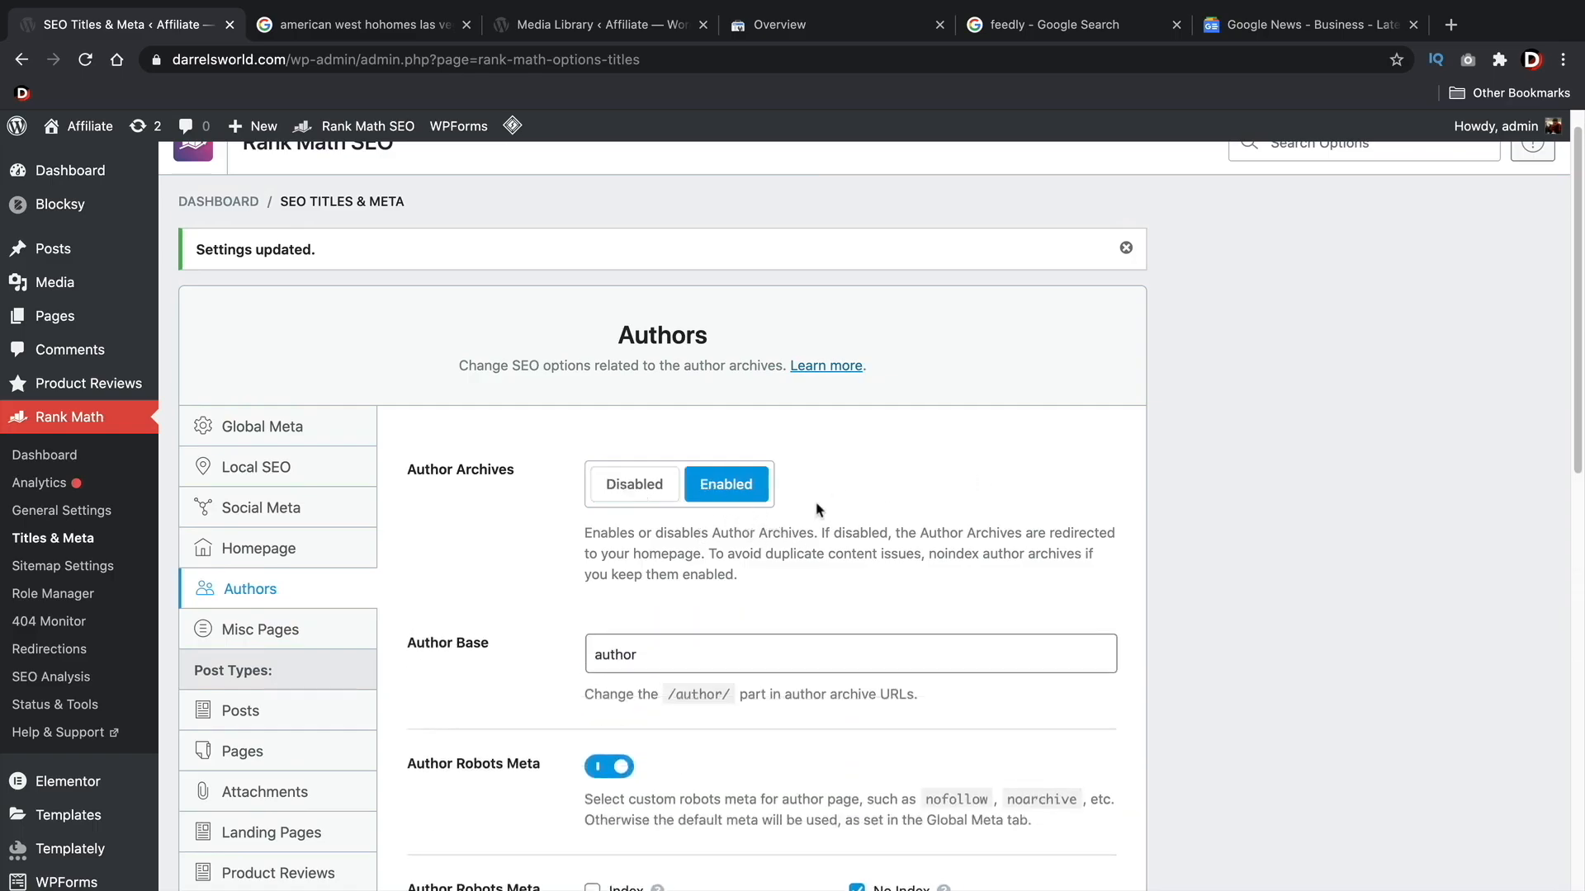
{"action": "scroll", "coordinate": [844, 526], "scroll_direction": "down", "scroll_amount": 10}
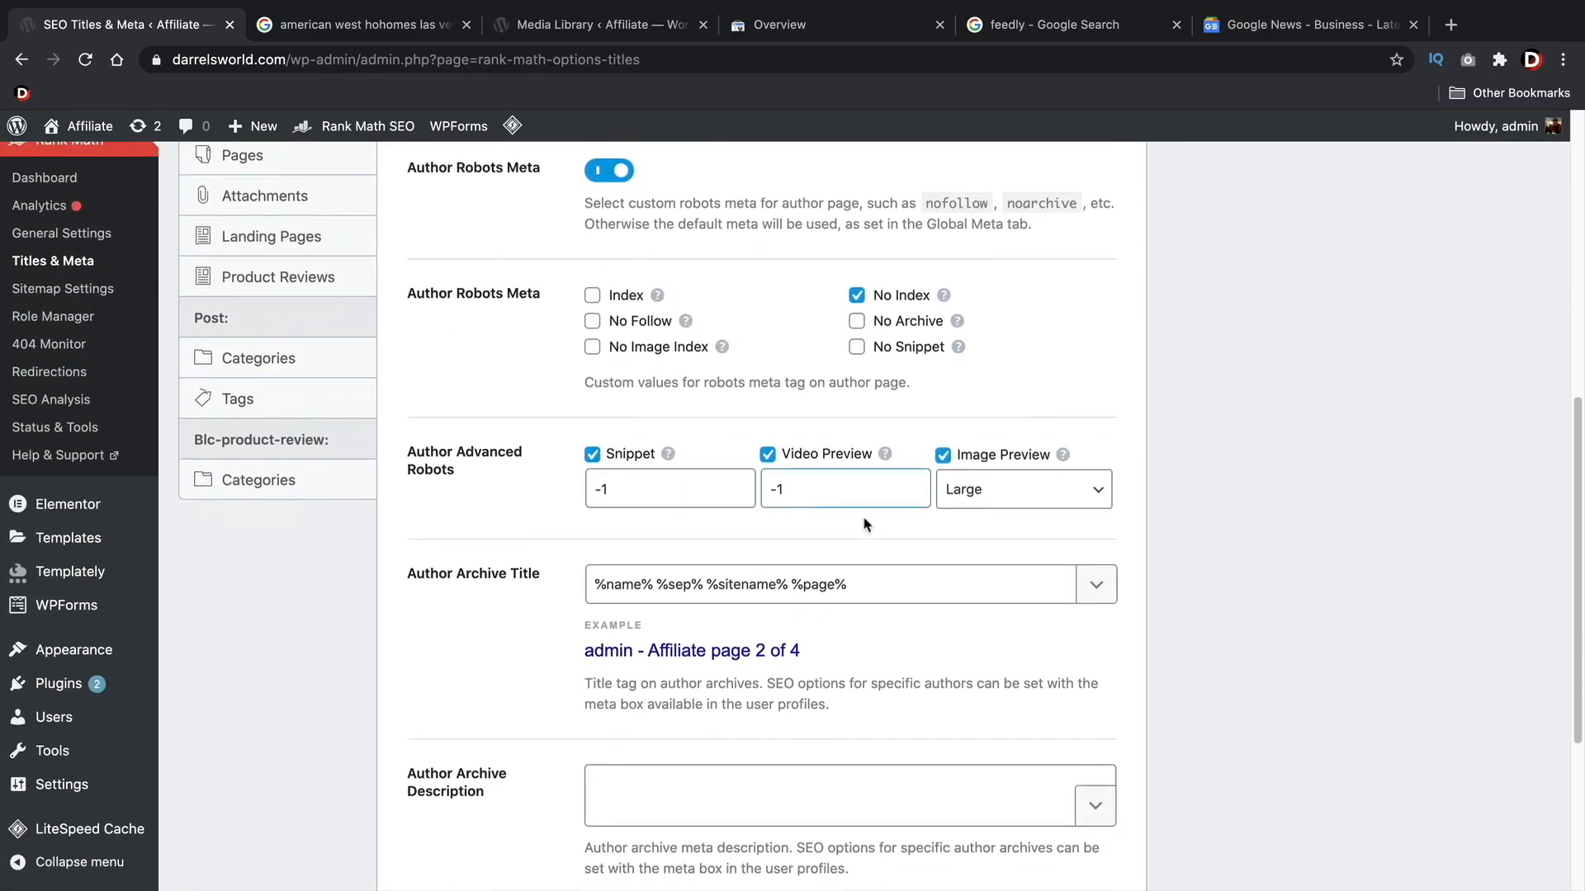
{"action": "left_click", "coordinate": [1073, 850]}
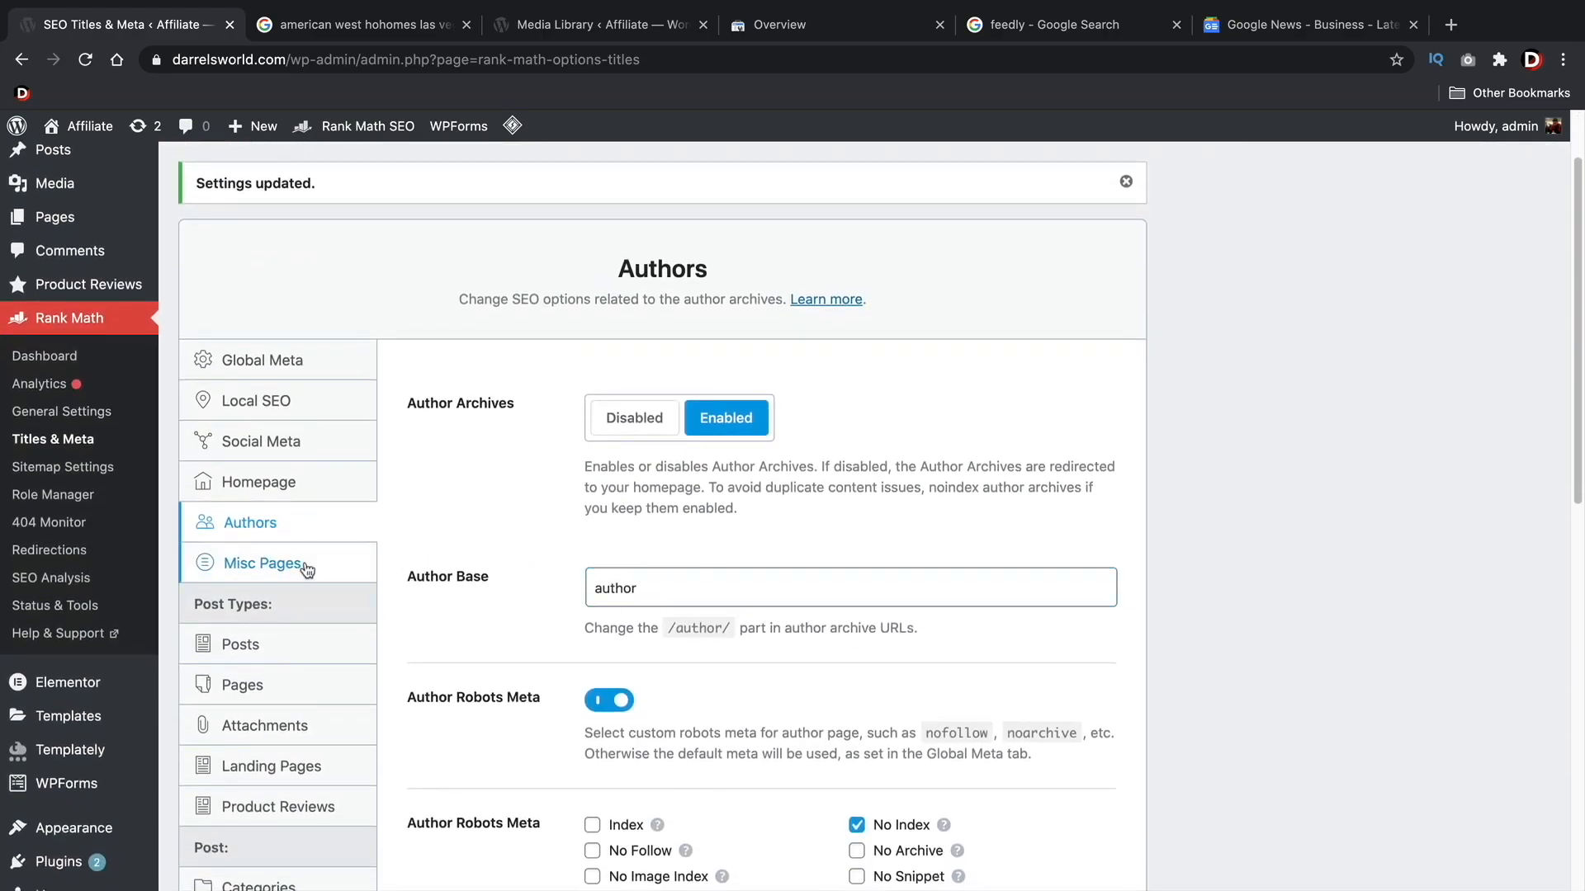
- In the Misc Pages settings, shorten the 404 Title to "Page Not Found" by removing the separator and site name variables
{"action": "left_click", "coordinate": [302, 564]}
{"action": "scroll", "coordinate": [542, 549], "scroll_direction": "down", "scroll_amount": 2}
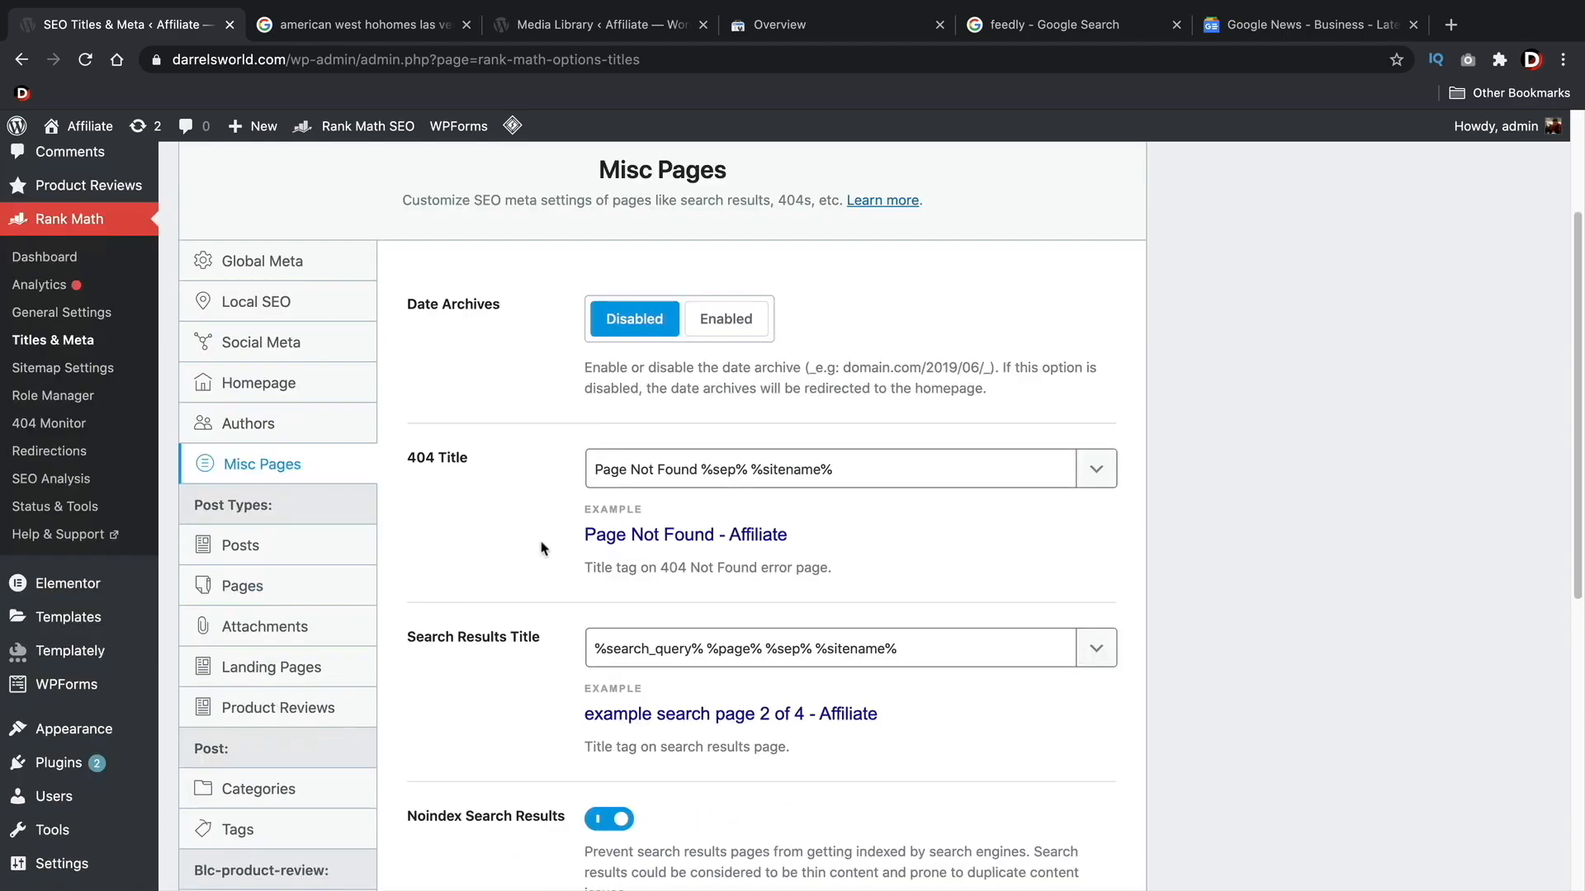
{"action": "left_click_drag", "start_coordinate": [628, 477], "coordinate": [814, 473]}
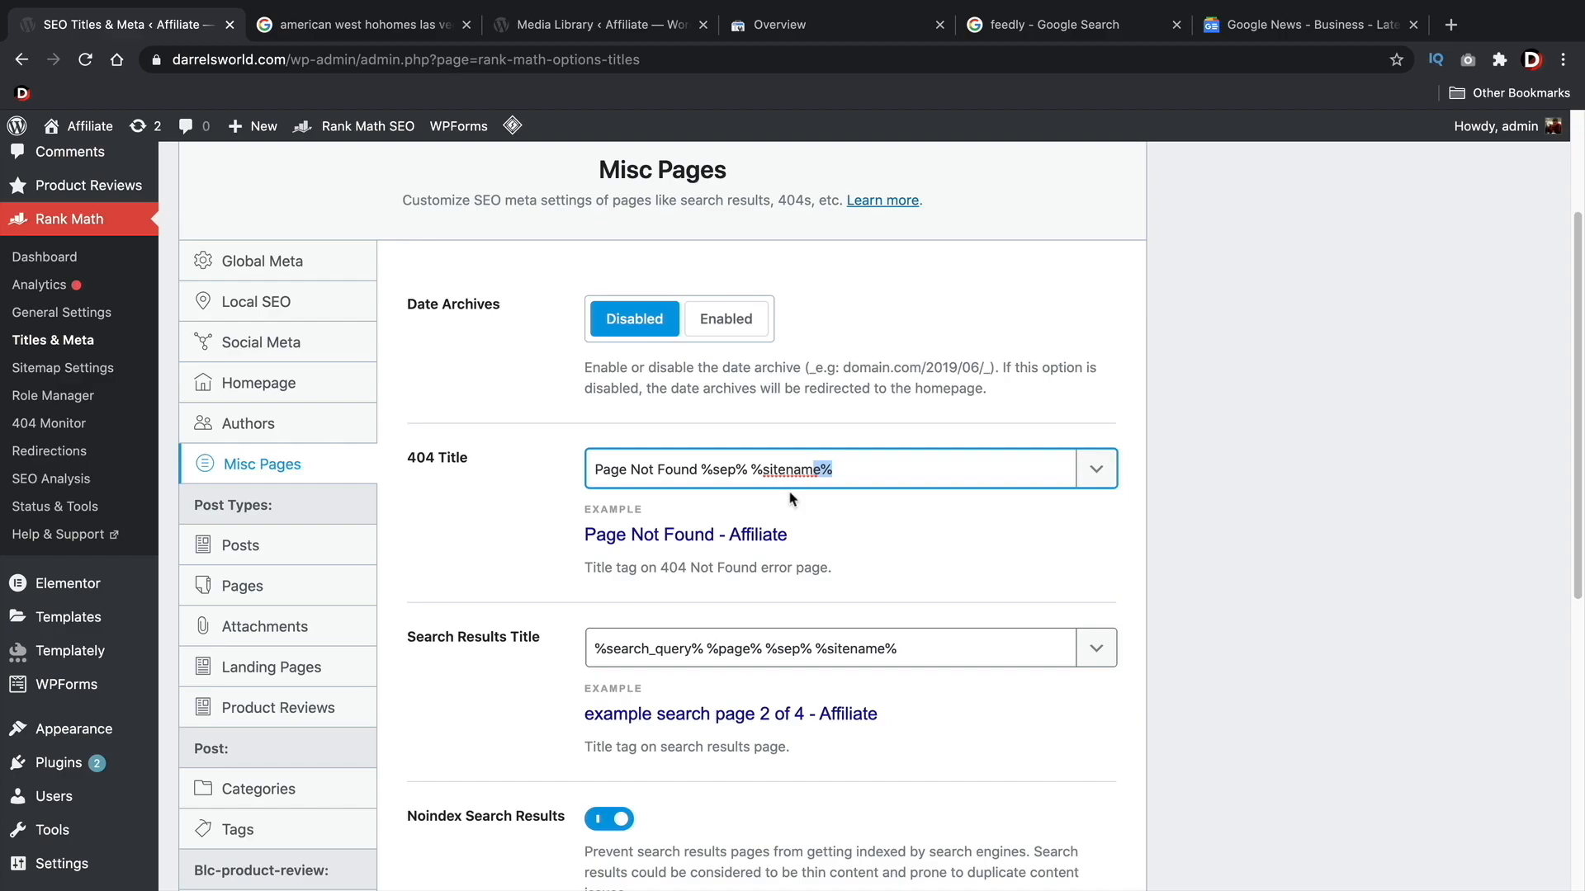
{"action": "left_click_drag", "start_coordinate": [752, 468], "coordinate": [925, 474]}
{"action": "key", "text": "BackSpace"}
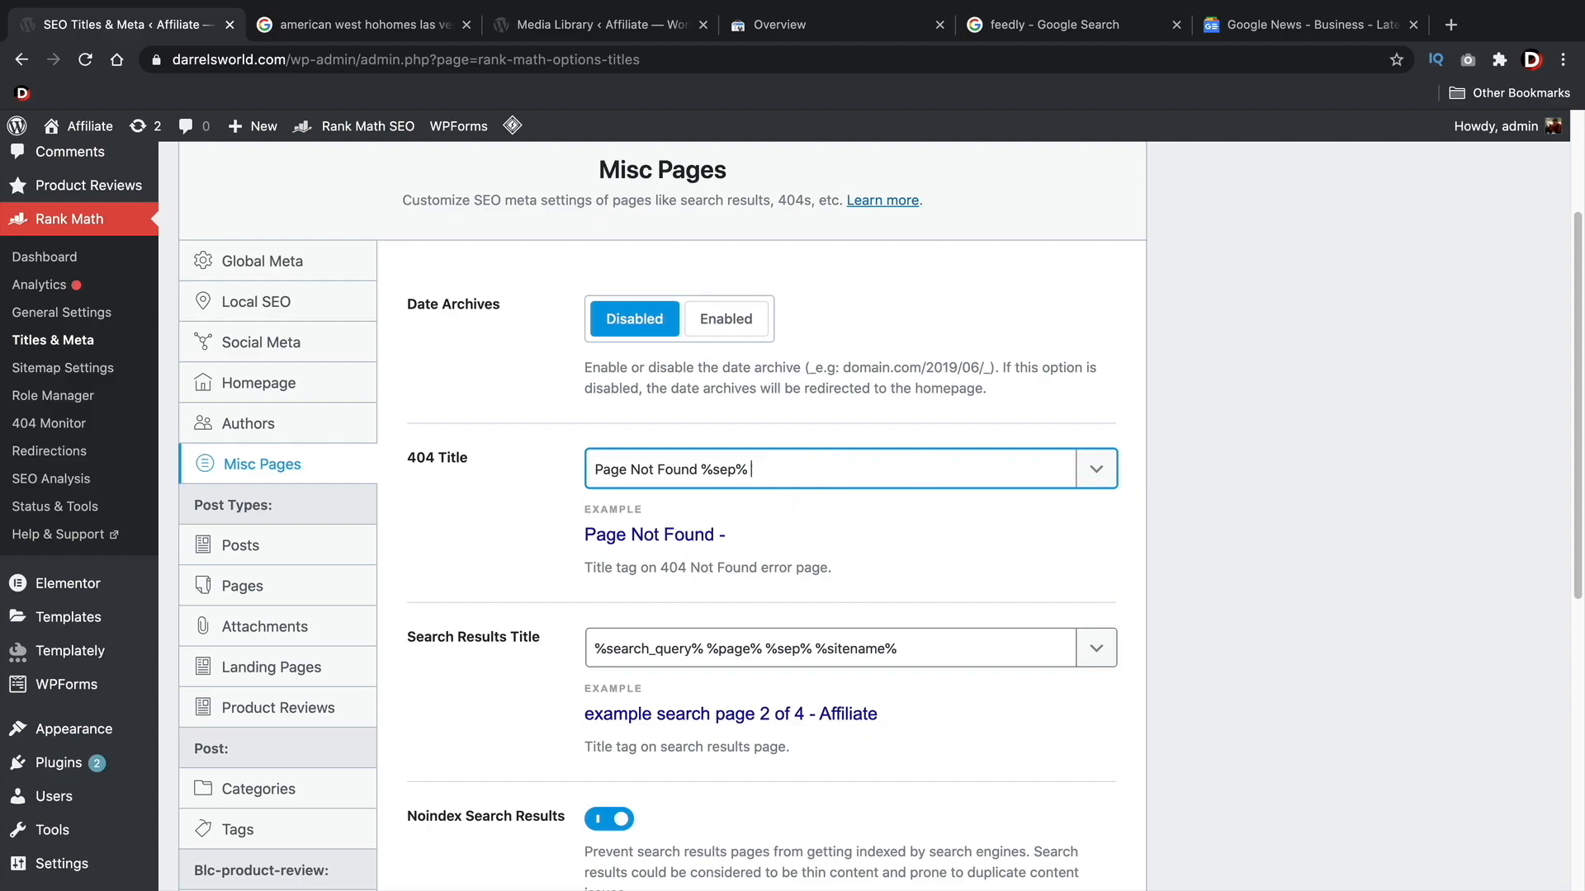
{"action": "key", "text": "BackSpace"}
{"action": "key", "text": "BackSpace"}
{"action": "key", "text": "BackSpace"}
{"action": "key", "text": "BackSpace"}
{"action": "key", "text": "BackSpace"}
- Add "Results For" in front of the search query variable in the Search Results Title
{"action": "scroll", "coordinate": [513, 438], "scroll_direction": "down", "scroll_amount": 3}
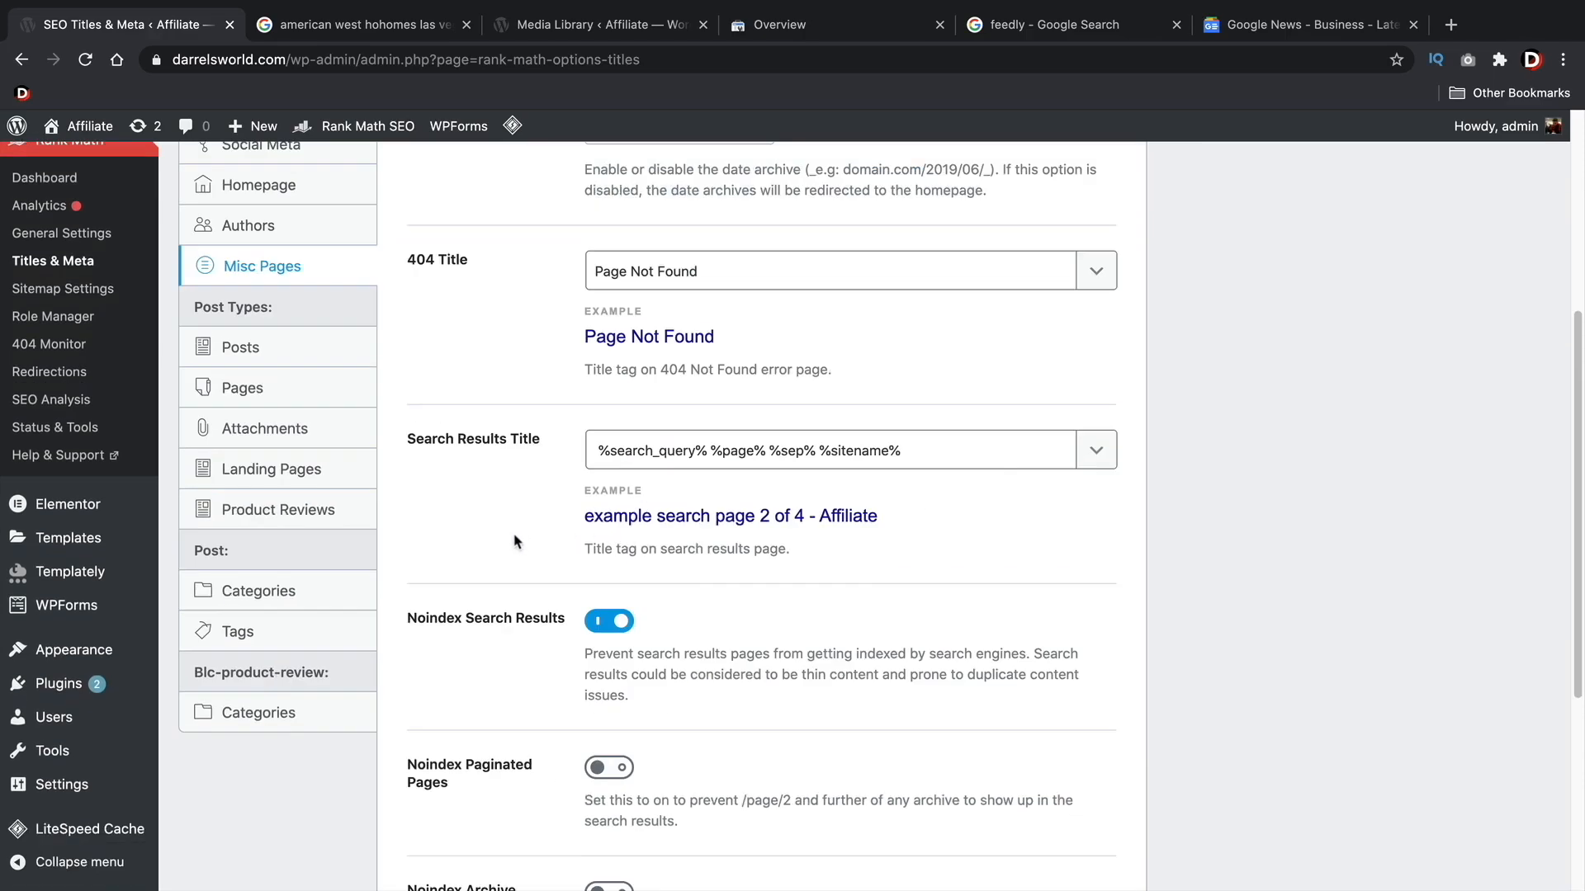
{"action": "left_click", "coordinate": [600, 449]}
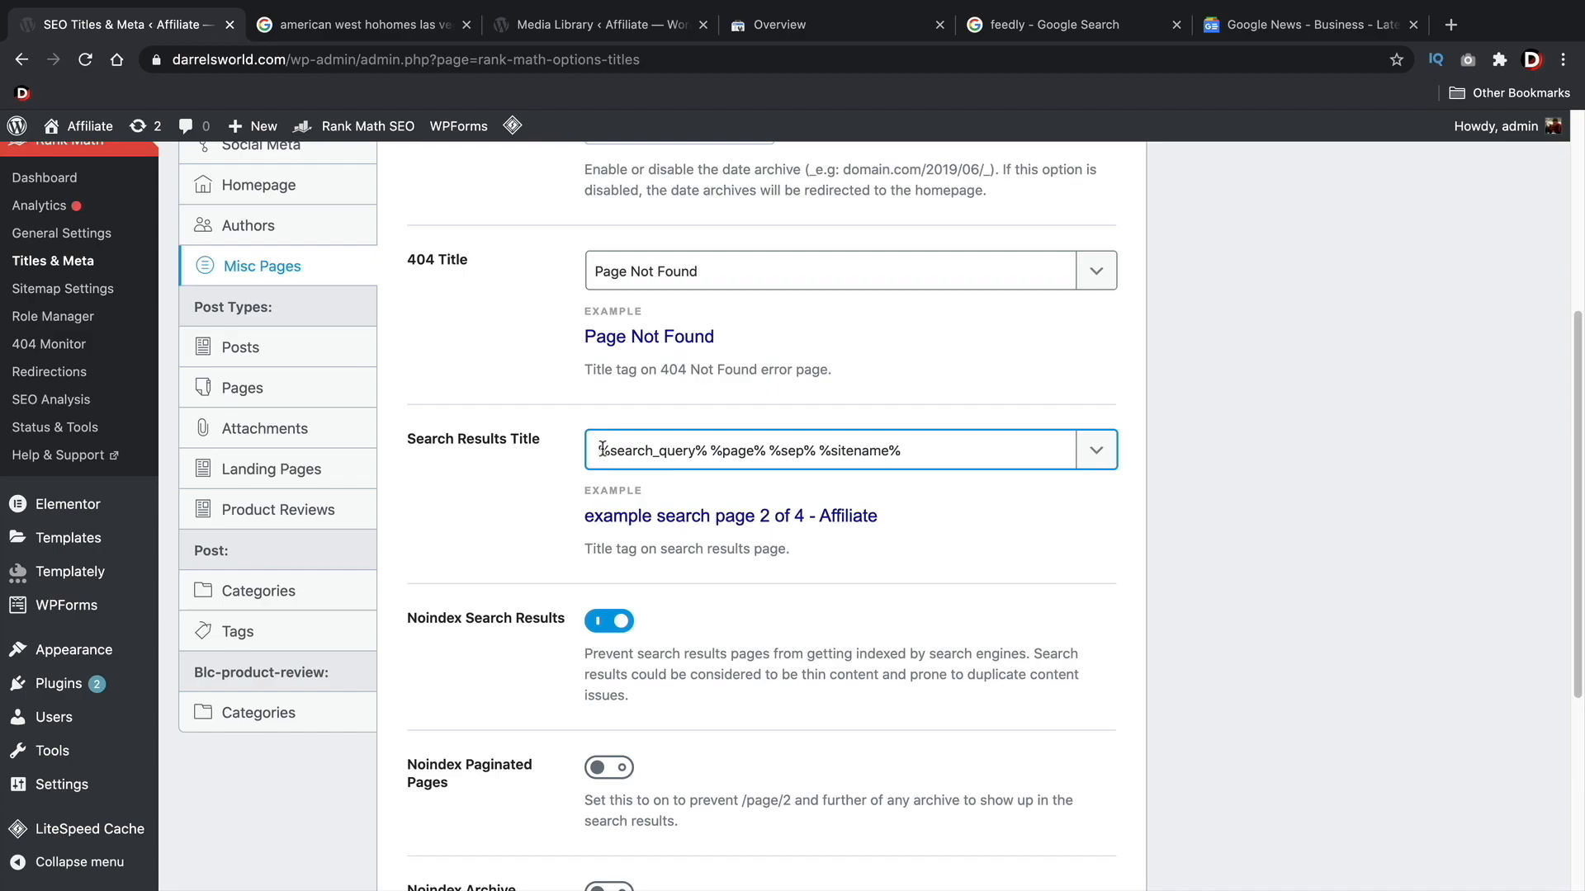
{"action": "type", "text": "Results For"}
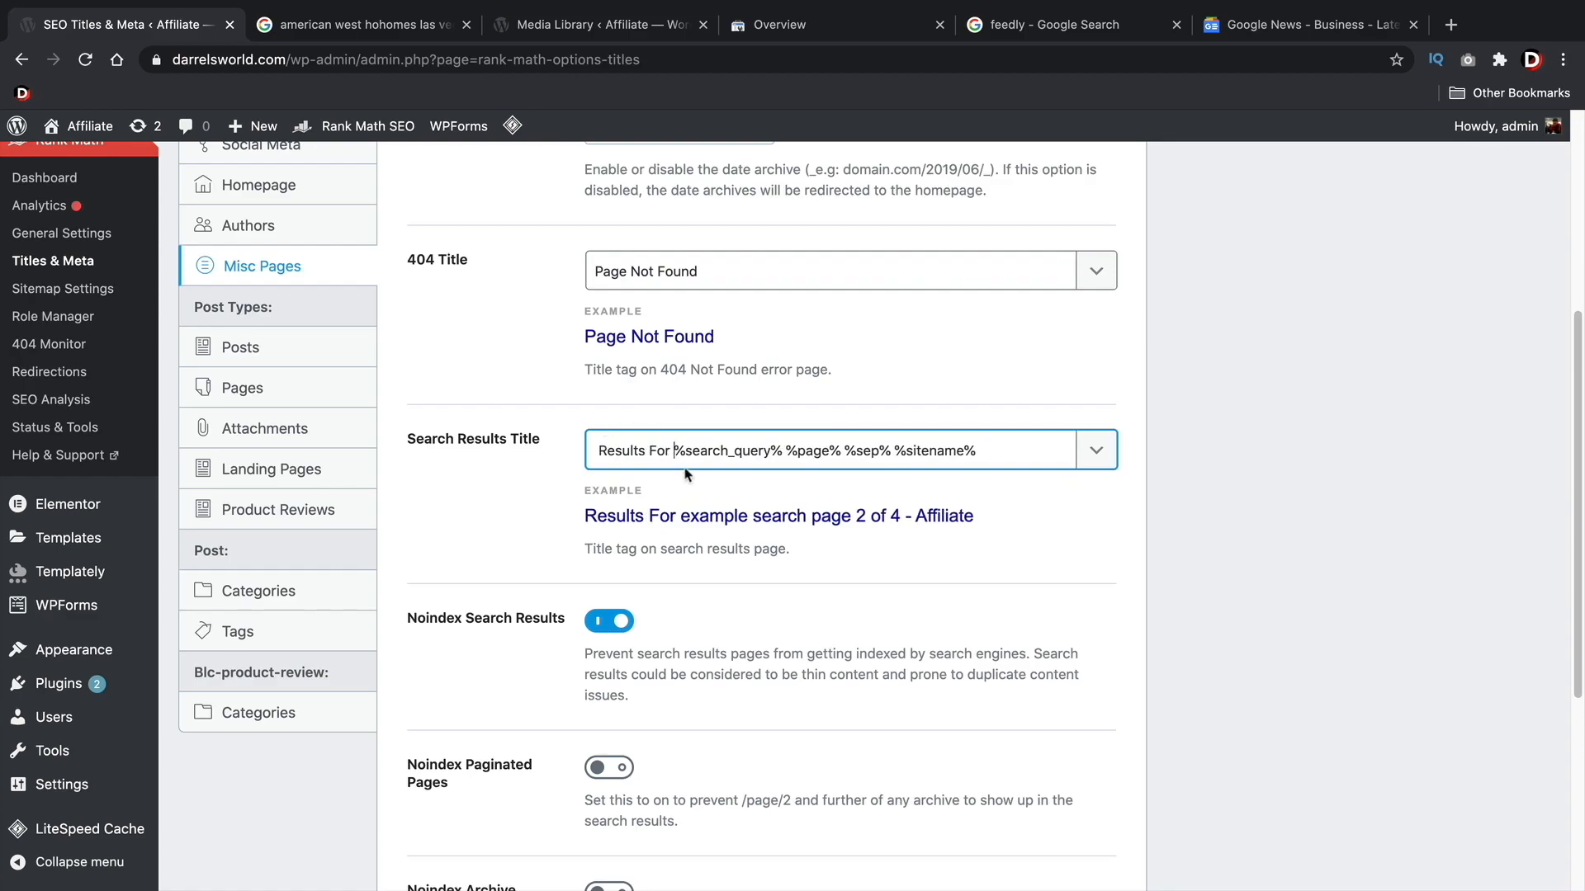
{"action": "double_click", "coordinate": [813, 450]}
{"action": "double_click", "coordinate": [866, 450]}
{"action": "left_click_drag", "start_coordinate": [904, 451], "coordinate": [976, 451]}
{"action": "left_click", "coordinate": [973, 453]}
- Turn on Noindex Password Protected Pages and save the Misc Pages settings
{"action": "scroll", "coordinate": [925, 524], "scroll_direction": "down", "scroll_amount": 4}
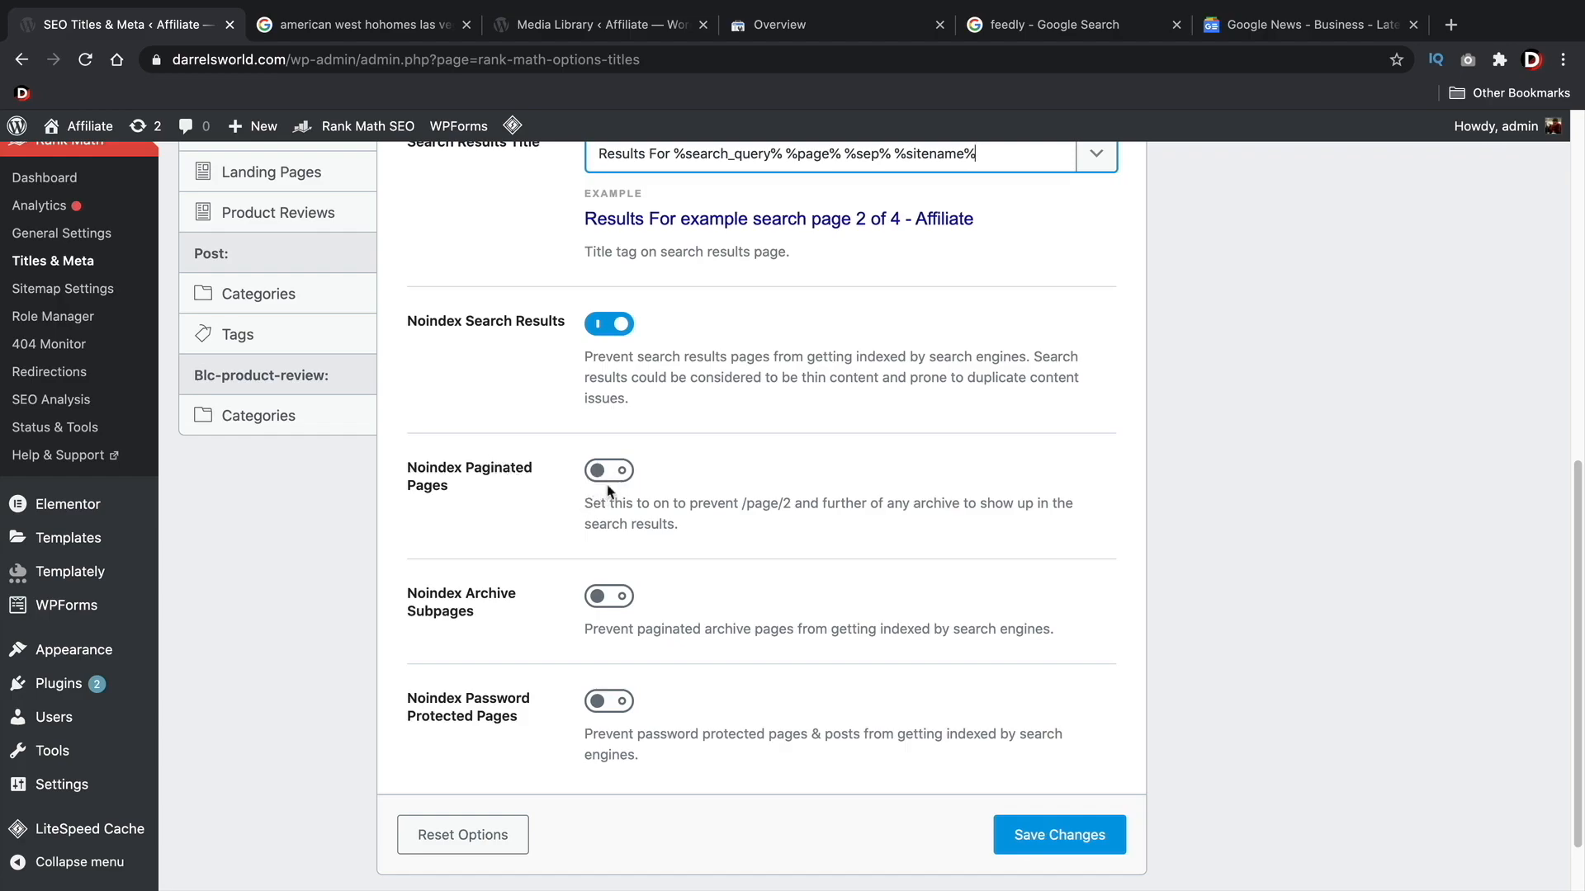
{"action": "scroll", "coordinate": [701, 691], "scroll_direction": "down", "scroll_amount": 1}
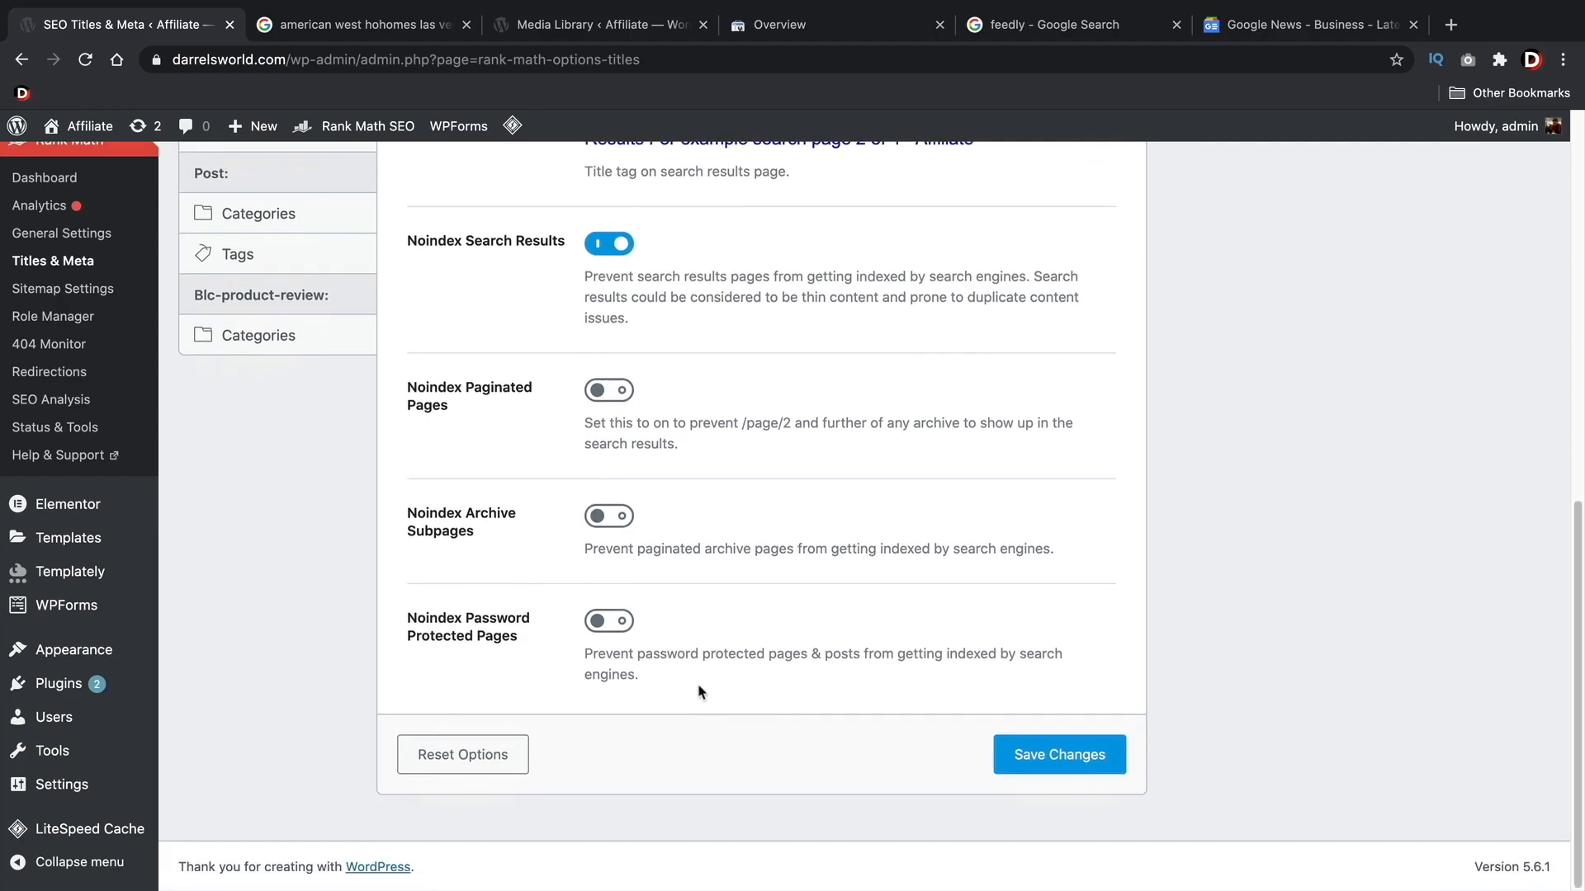
{"action": "left_click", "coordinate": [610, 621]}
{"action": "left_click", "coordinate": [1042, 757]}
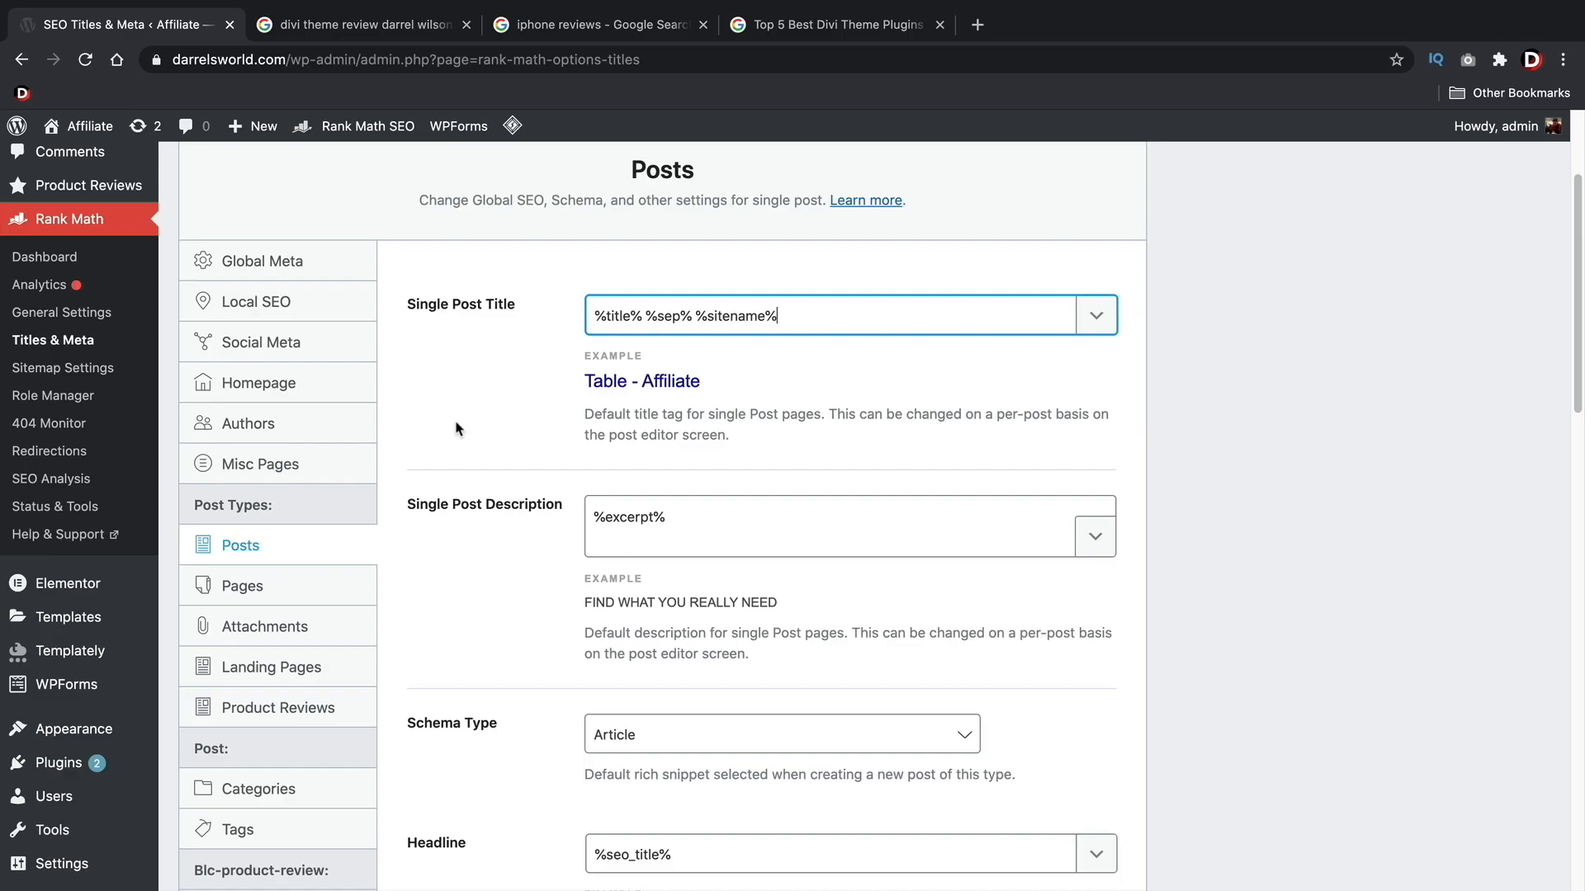
- In the Google results for "iphone reviews", compare the Wired listing's title with the headline of its article, and return to the results
{"action": "left_click", "coordinate": [601, 25]}
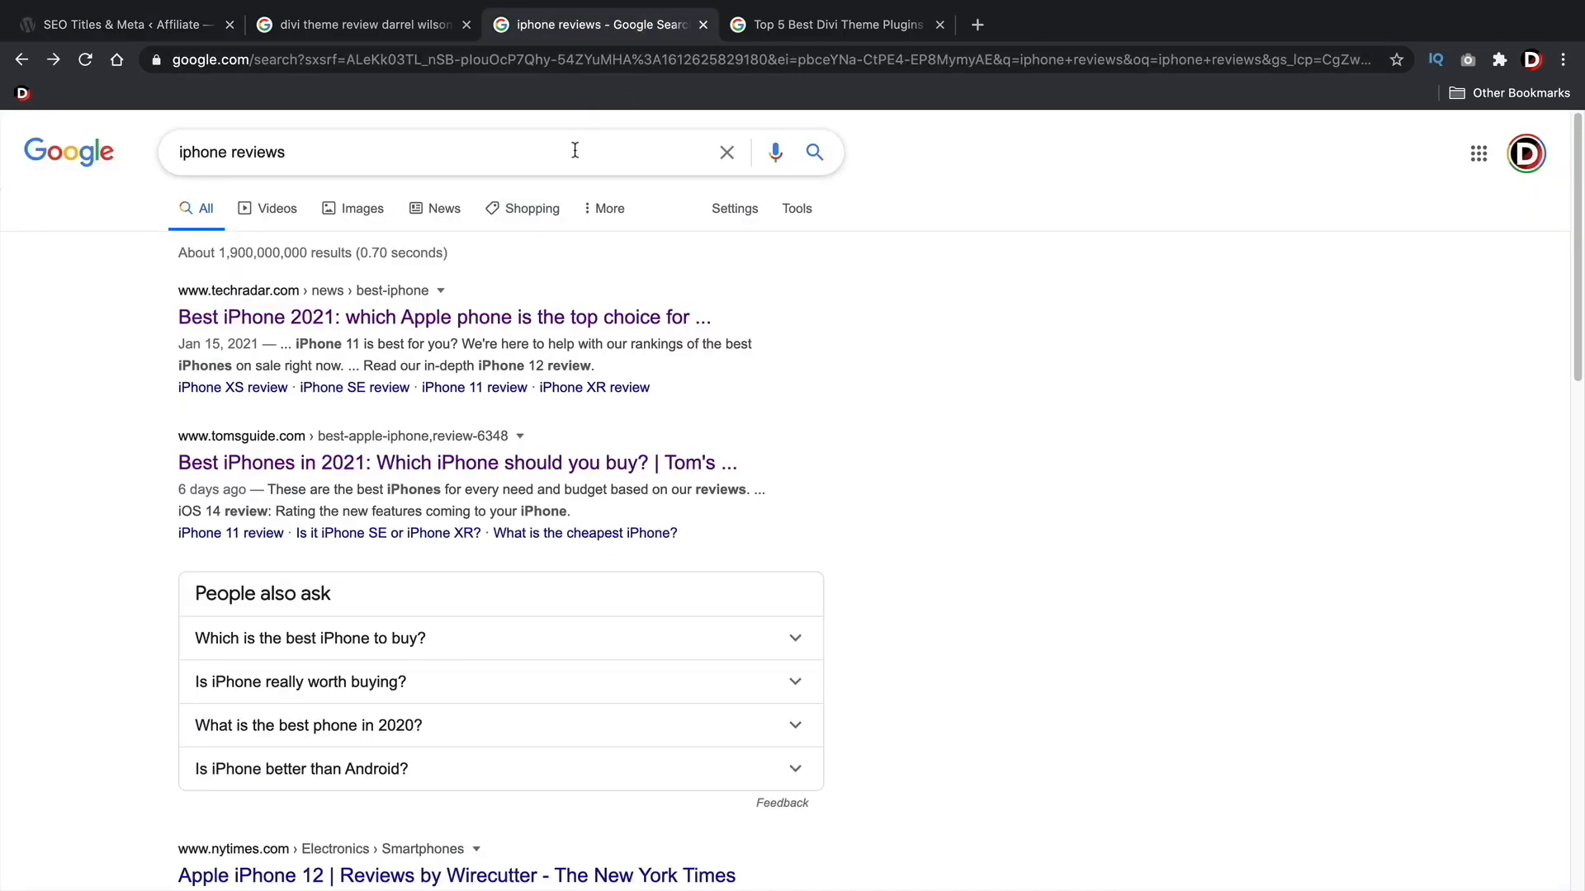
{"action": "scroll", "coordinate": [531, 206], "scroll_direction": "down", "scroll_amount": 8}
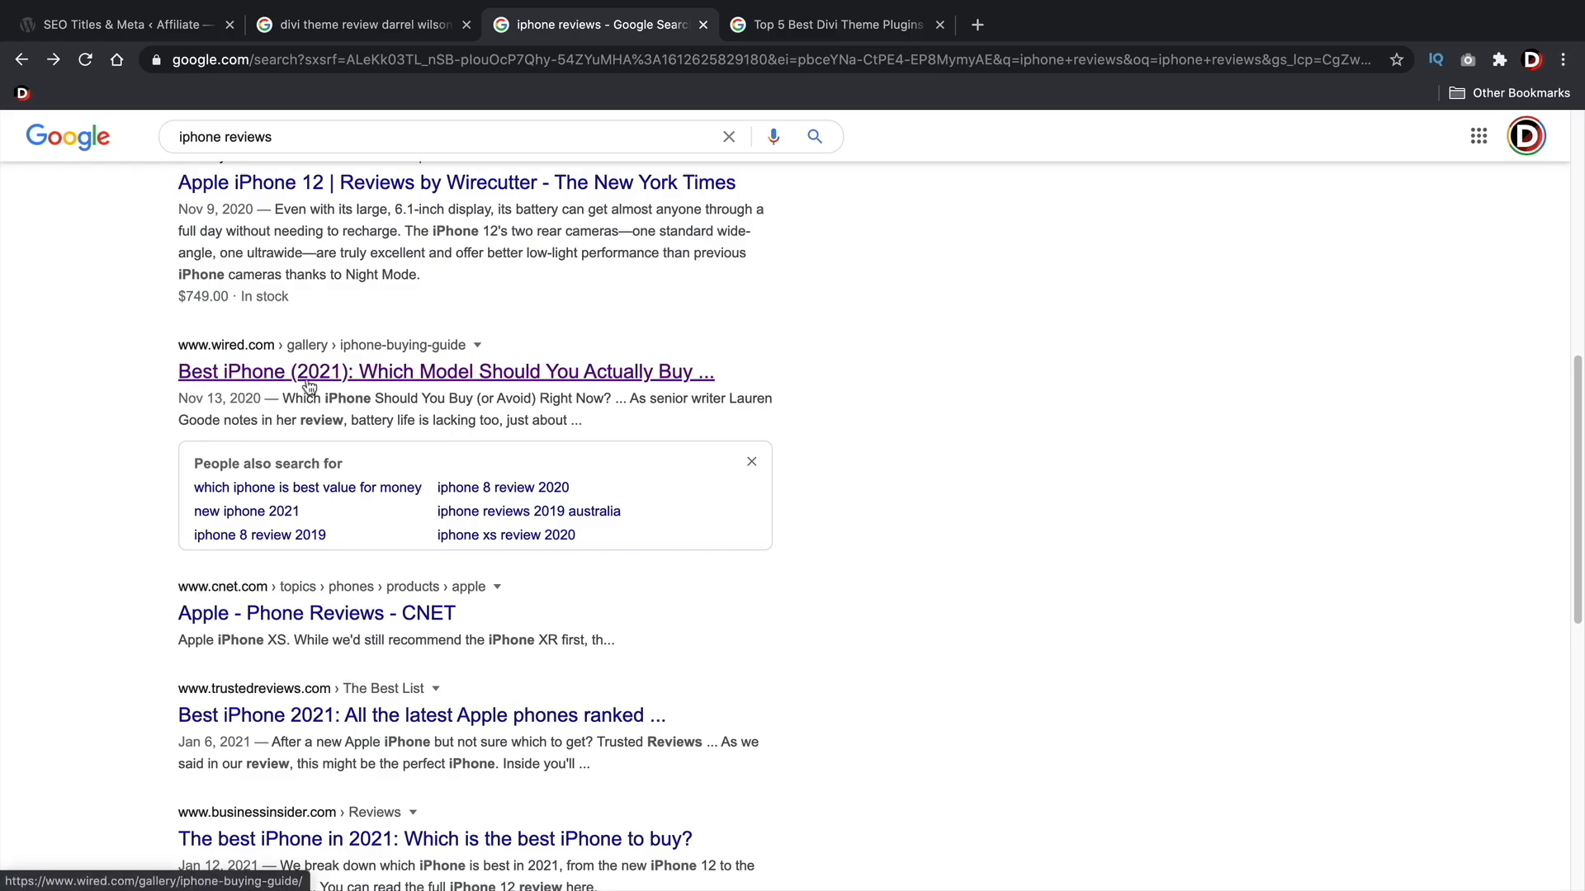
{"action": "left_click", "coordinate": [394, 381]}
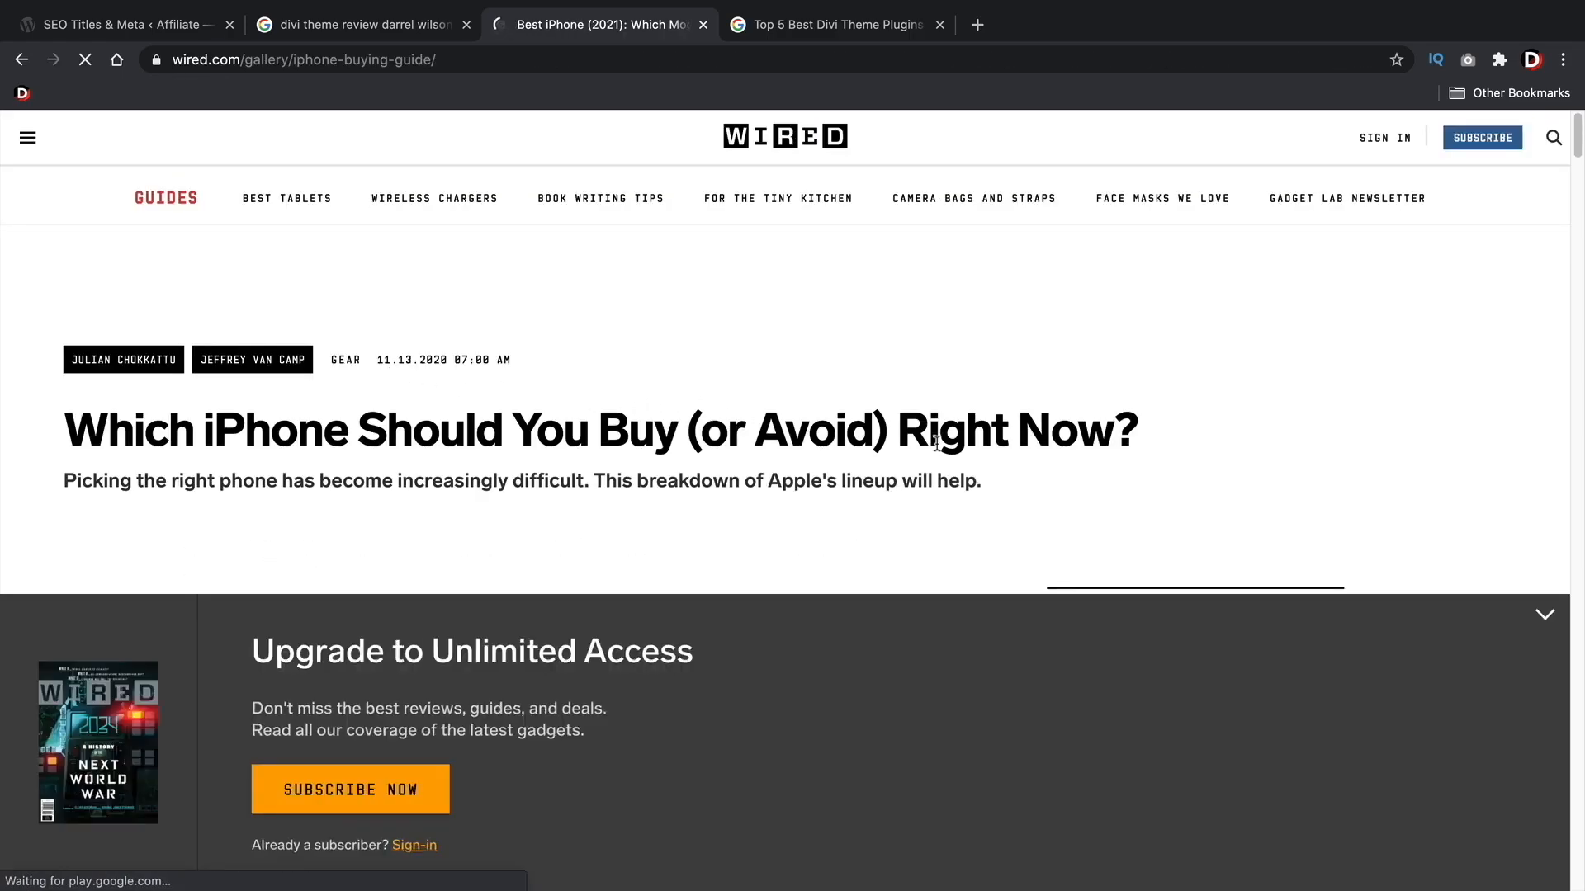
{"action": "left_click_drag", "start_coordinate": [1140, 438], "coordinate": [63, 437]}
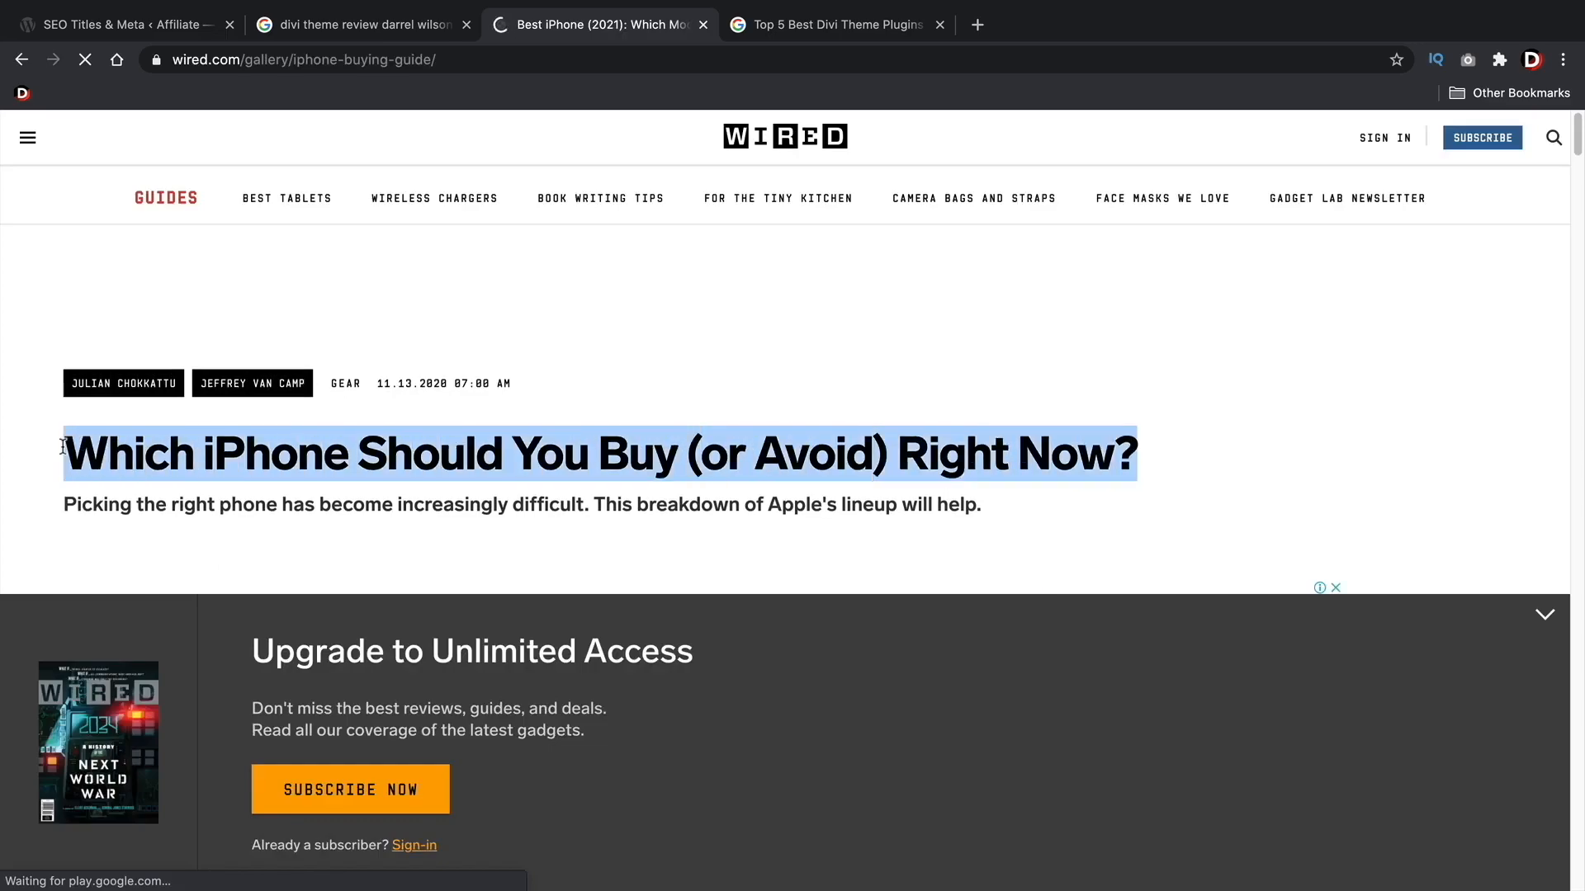
{"action": "left_click", "coordinate": [23, 62]}
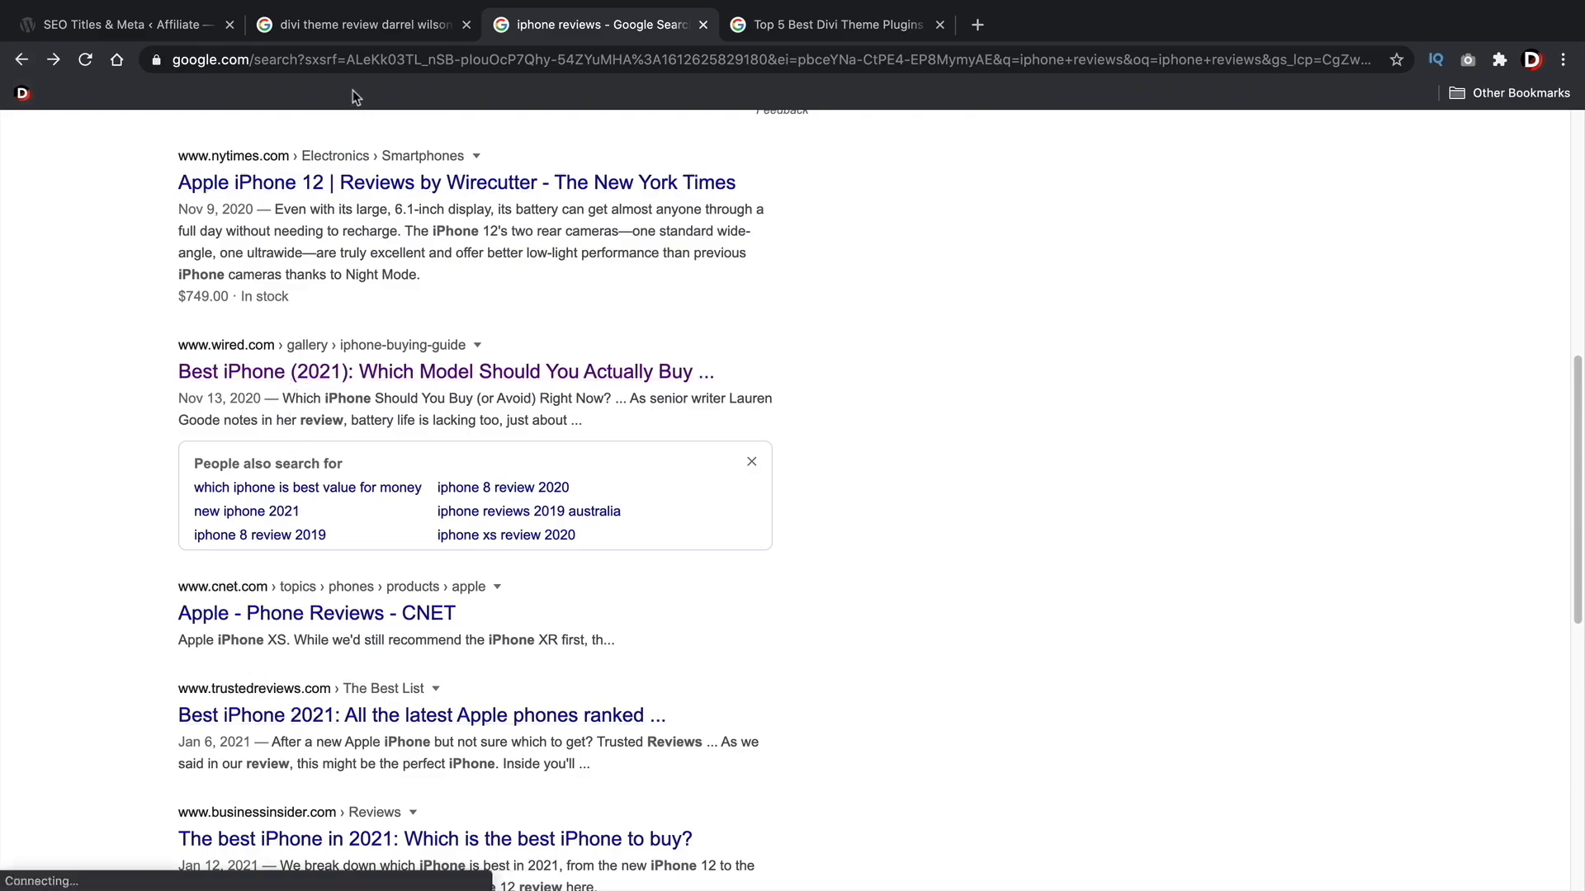
- Compare how the Divi theme review and iPhone reviews search results show dates in their titles, and return to the Posts settings
{"action": "left_click", "coordinate": [358, 24]}
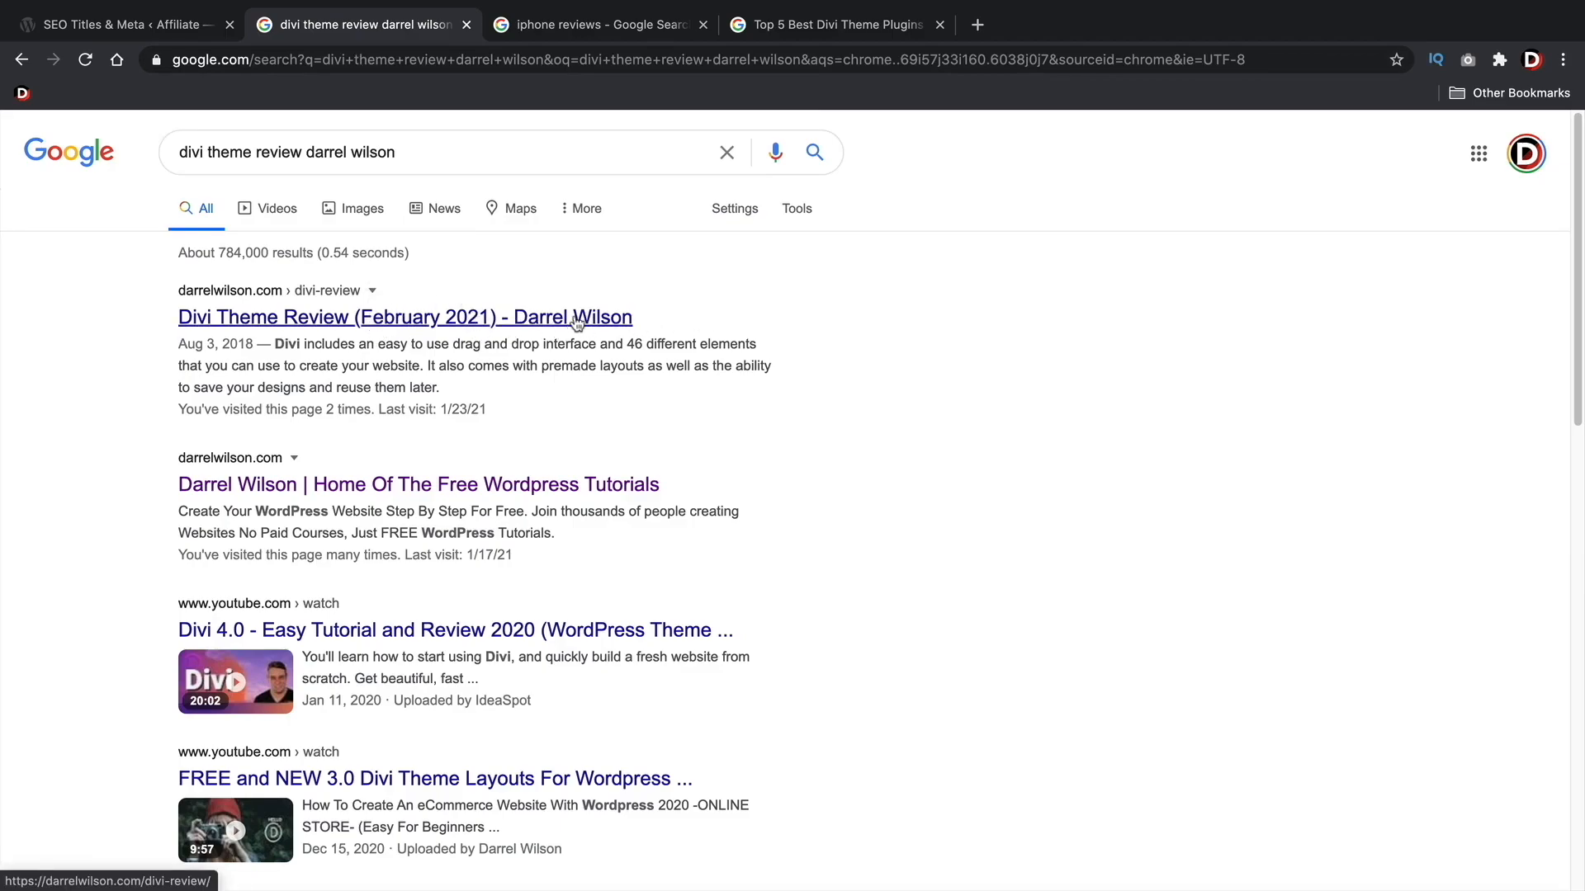
{"action": "left_click", "coordinate": [522, 31]}
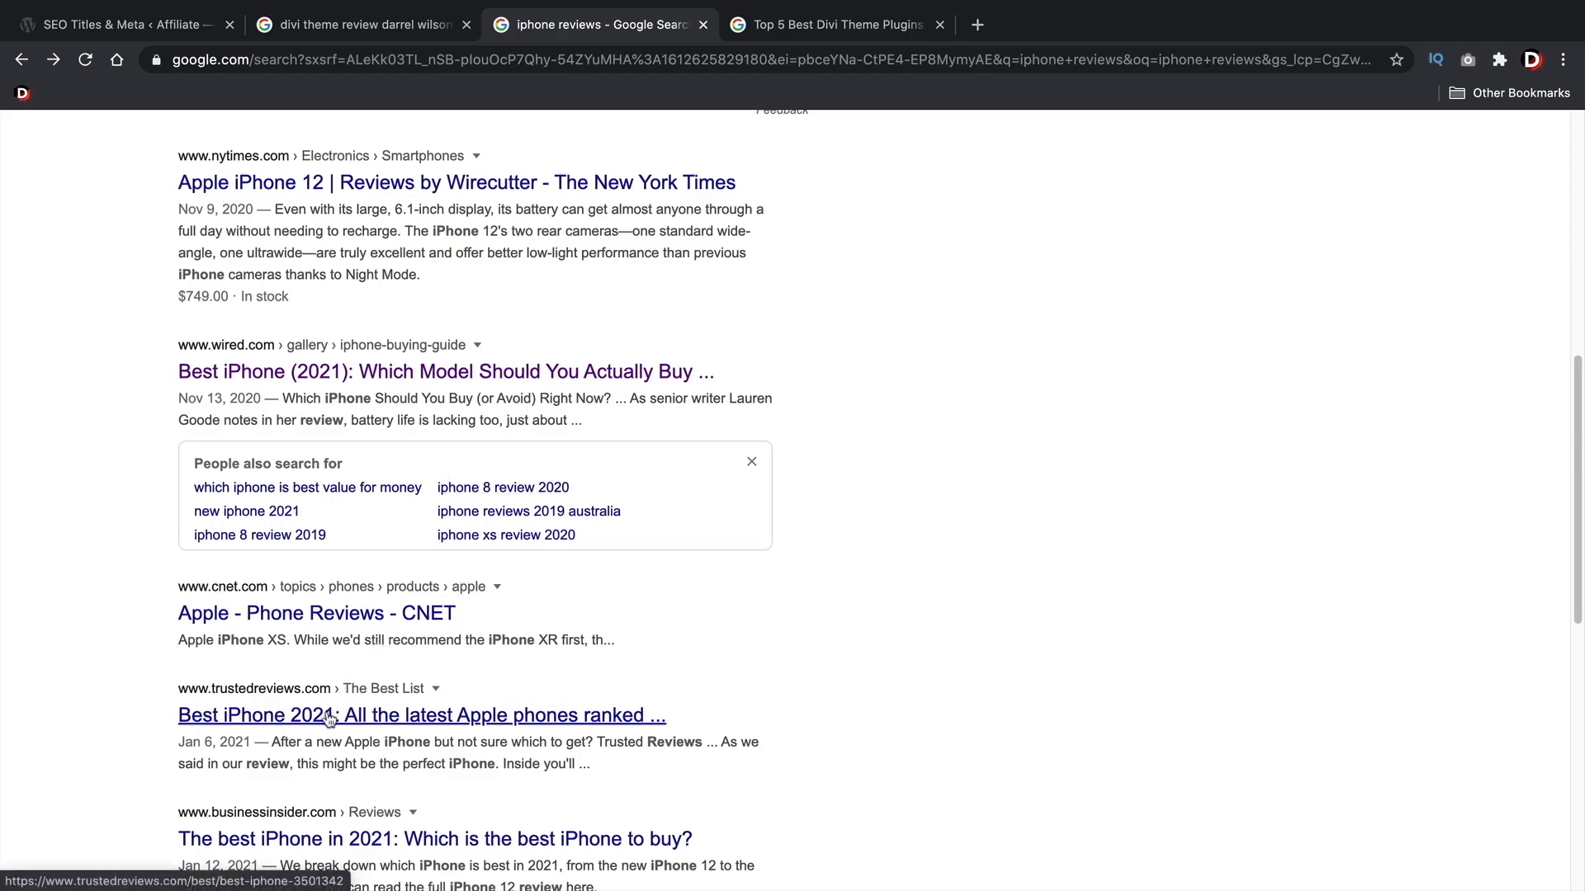
{"action": "scroll", "coordinate": [334, 718], "scroll_direction": "down", "scroll_amount": 3}
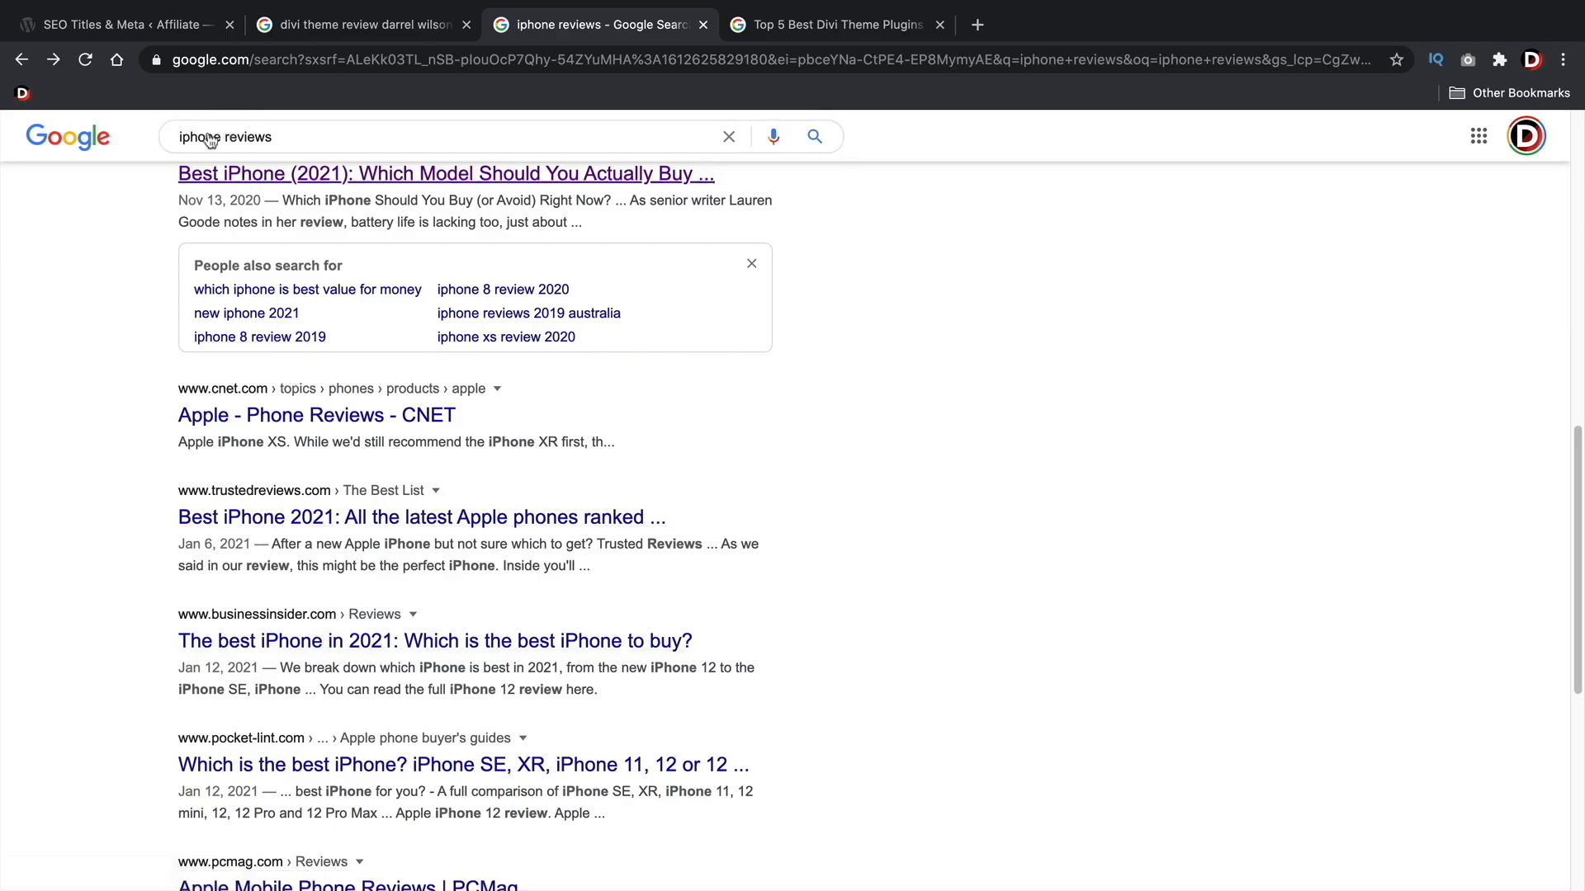
{"action": "left_click", "coordinate": [272, 25]}
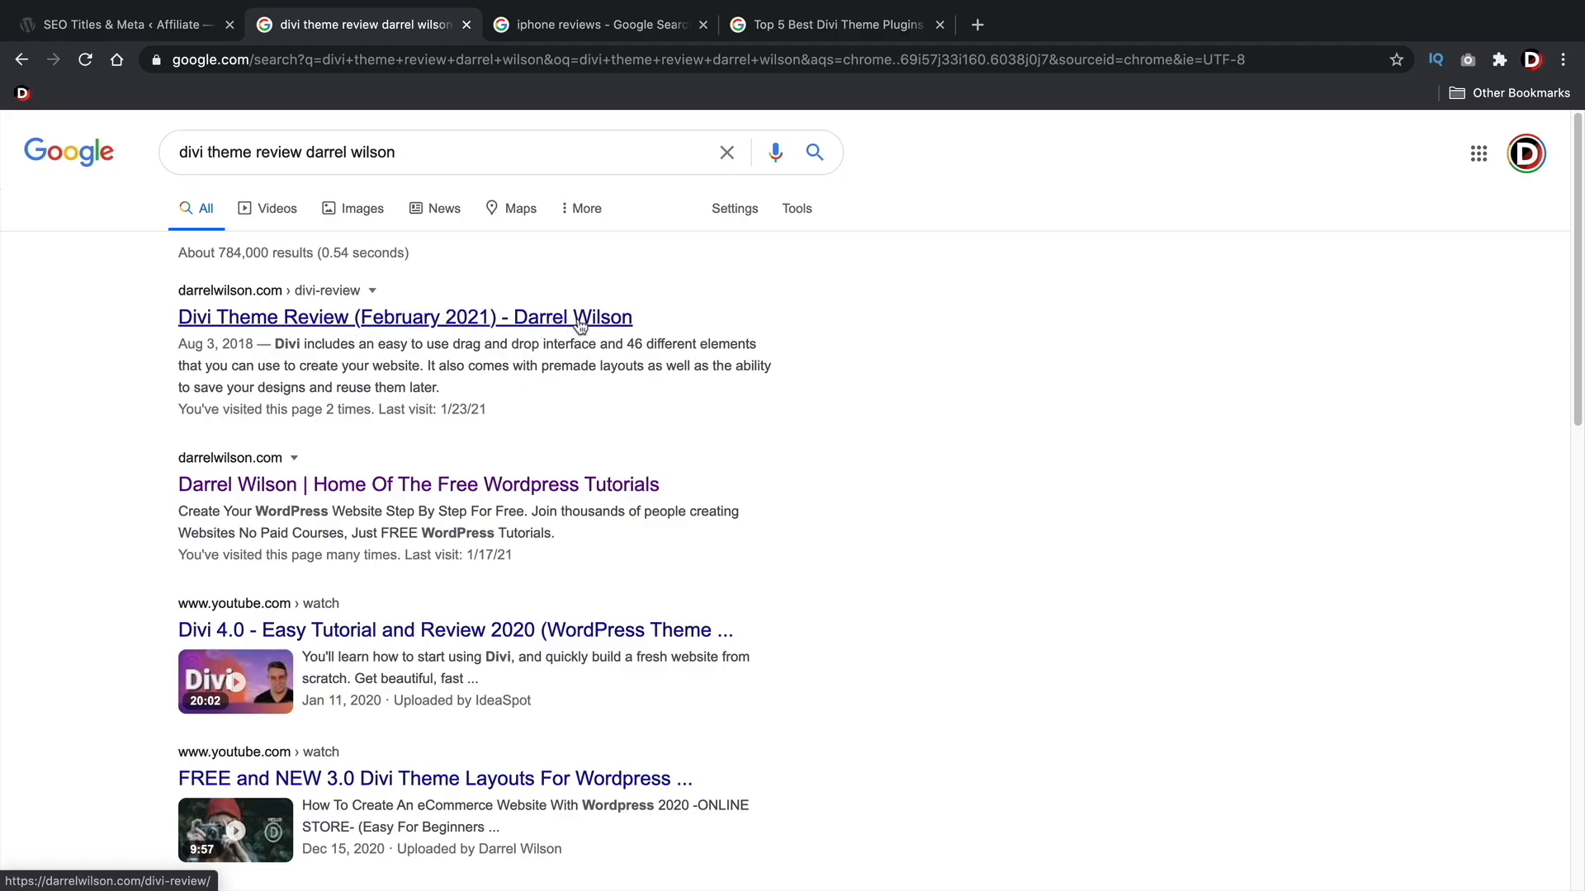
{"action": "left_click", "coordinate": [115, 24]}
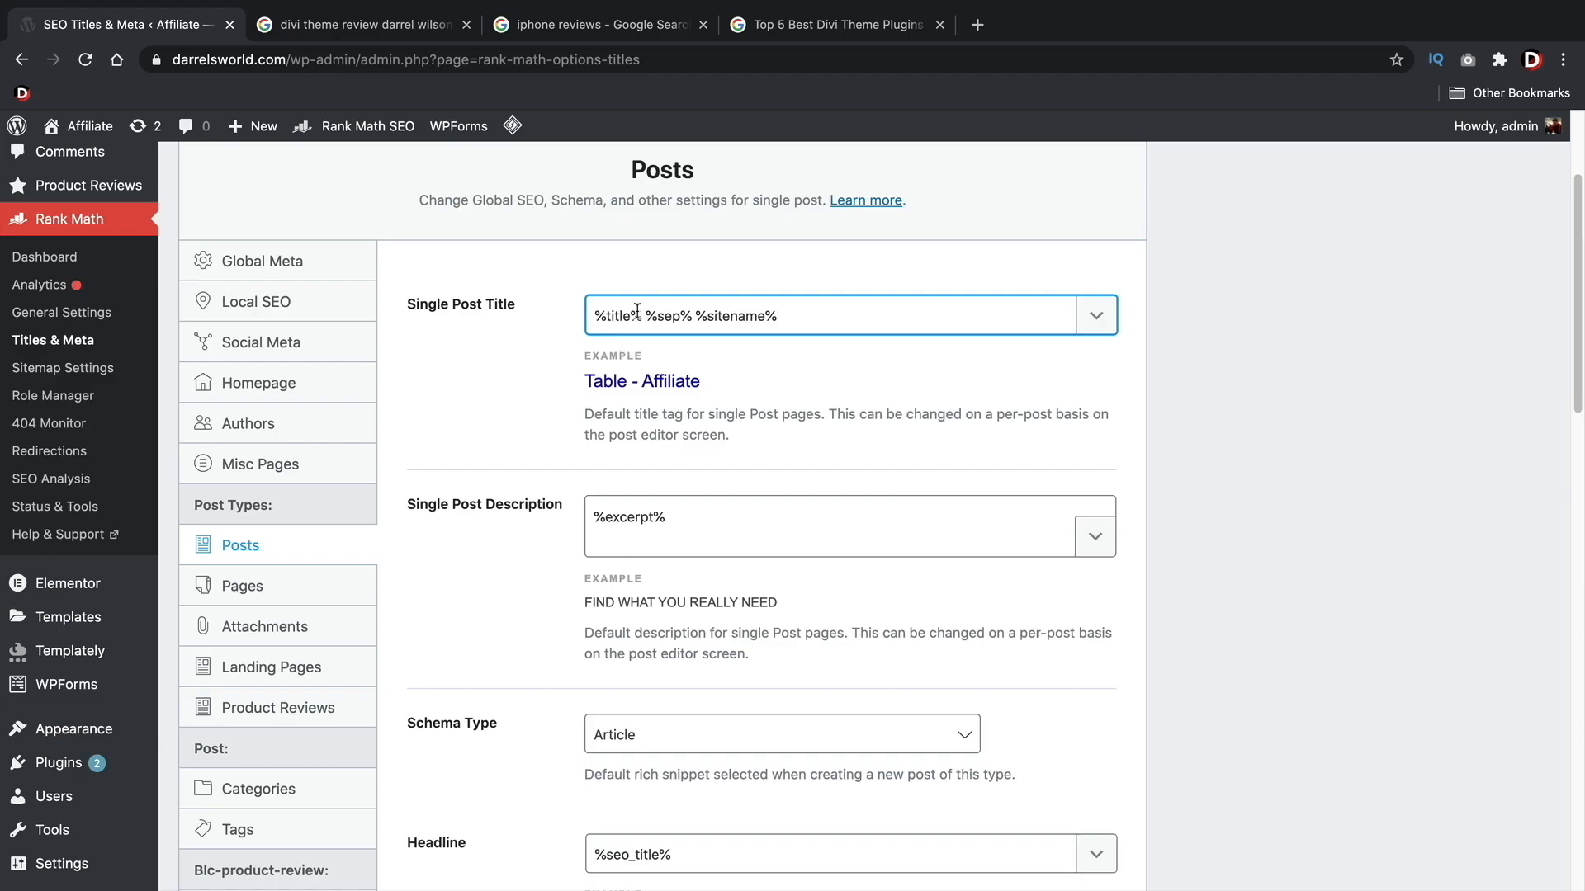
- Examine the title and date of the featured snippet for "Top 5 Best Divi Theme Plugins That KickAss", and return to the Posts settings
{"action": "left_click", "coordinate": [812, 26]}
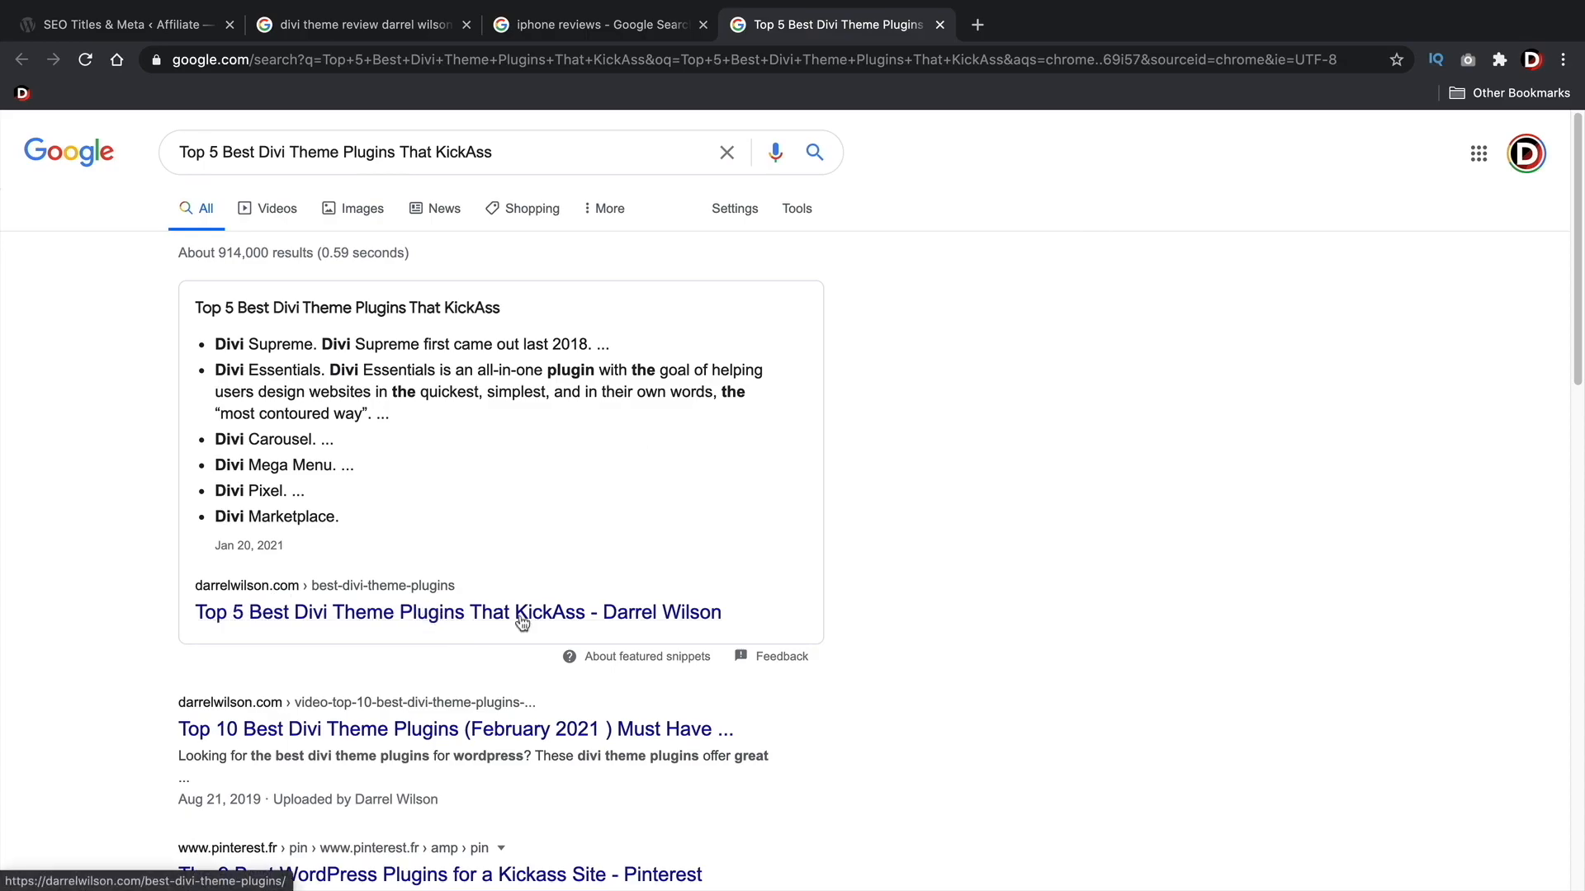
{"action": "left_click_drag", "start_coordinate": [280, 548], "coordinate": [211, 547]}
{"action": "left_click", "coordinate": [258, 571]}
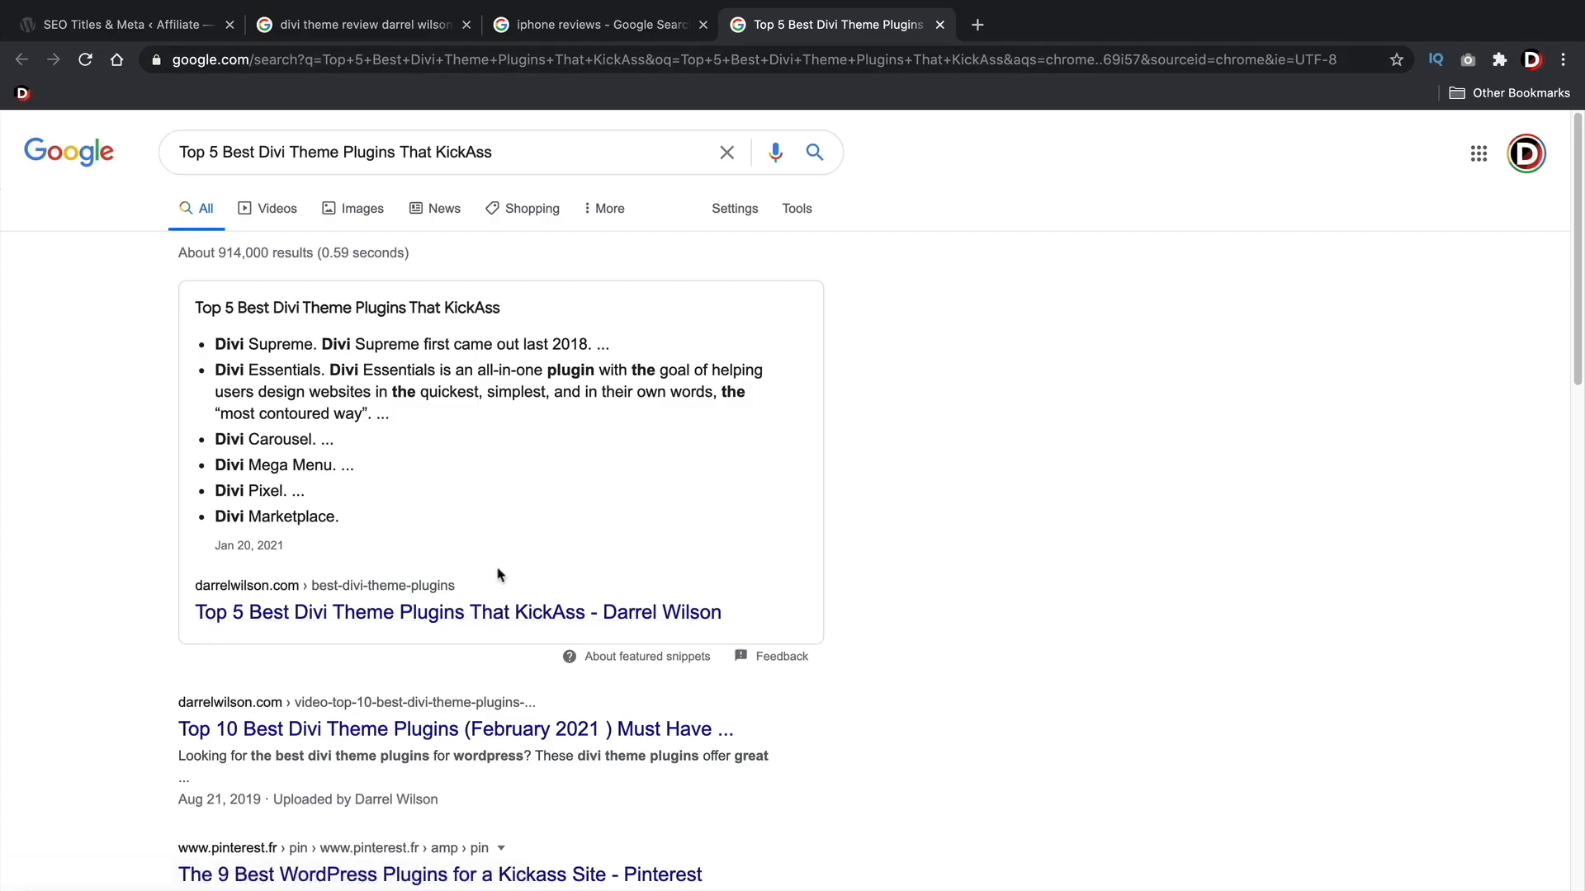
{"action": "left_click", "coordinate": [124, 24]}
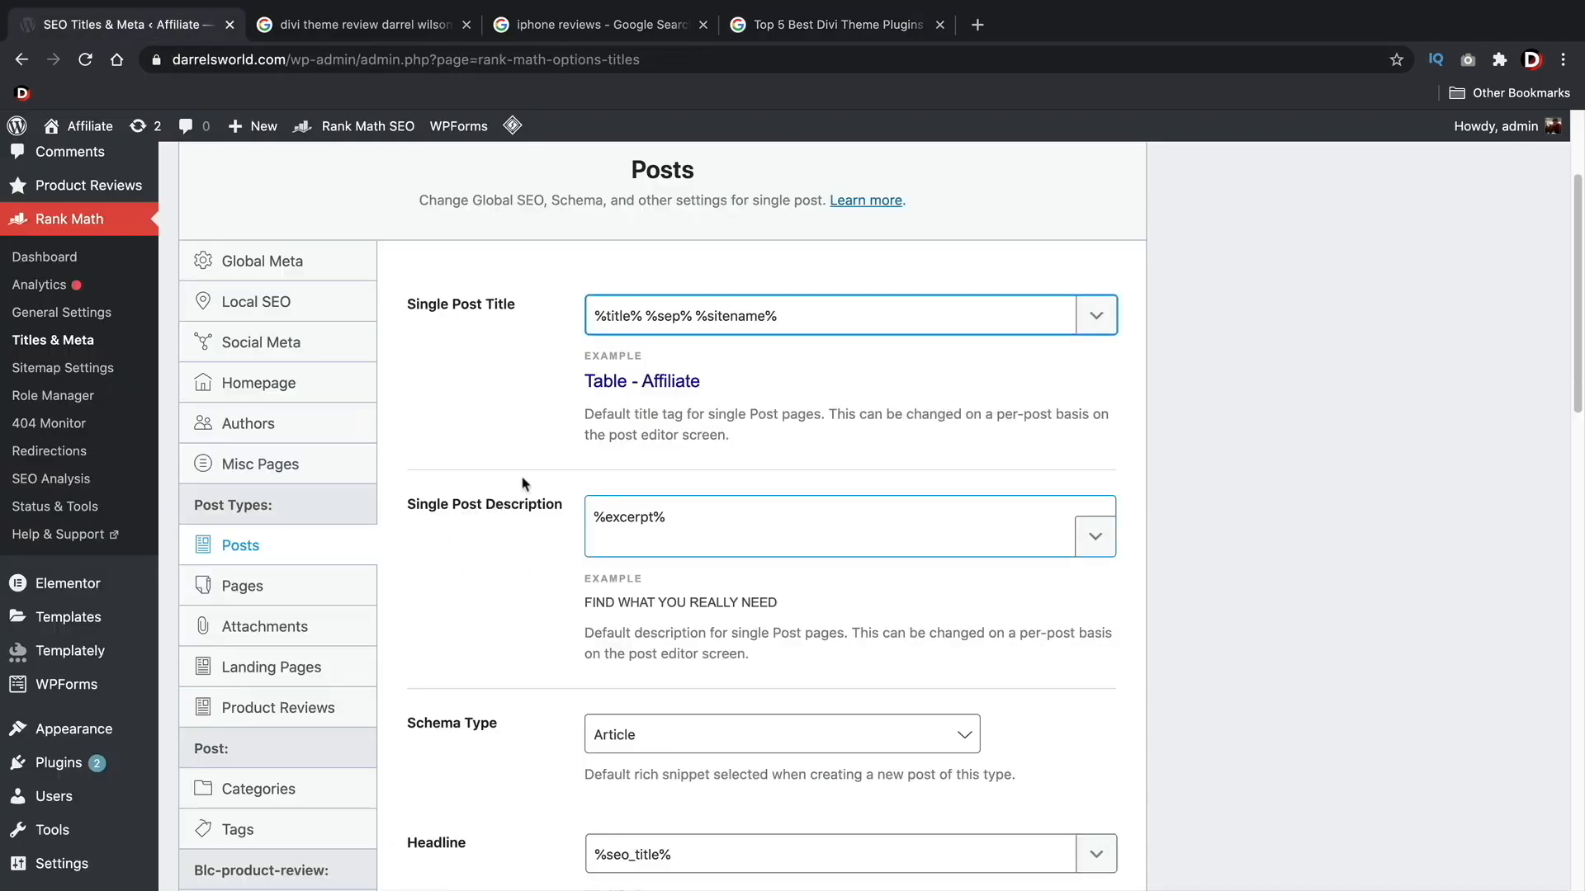
- Examine the Single Post Title format and browse the variables available for it
{"action": "mouse_move", "coordinate": [643, 306]}
{"action": "left_mouse_down"}
{"action": "mouse_move", "coordinate": [602, 310]}
{"action": "mouse_move", "coordinate": [678, 314]}
{"action": "mouse_move", "coordinate": [655, 314]}
{"action": "left_mouse_up"}
{"action": "left_click_drag", "start_coordinate": [796, 315], "coordinate": [704, 305]}
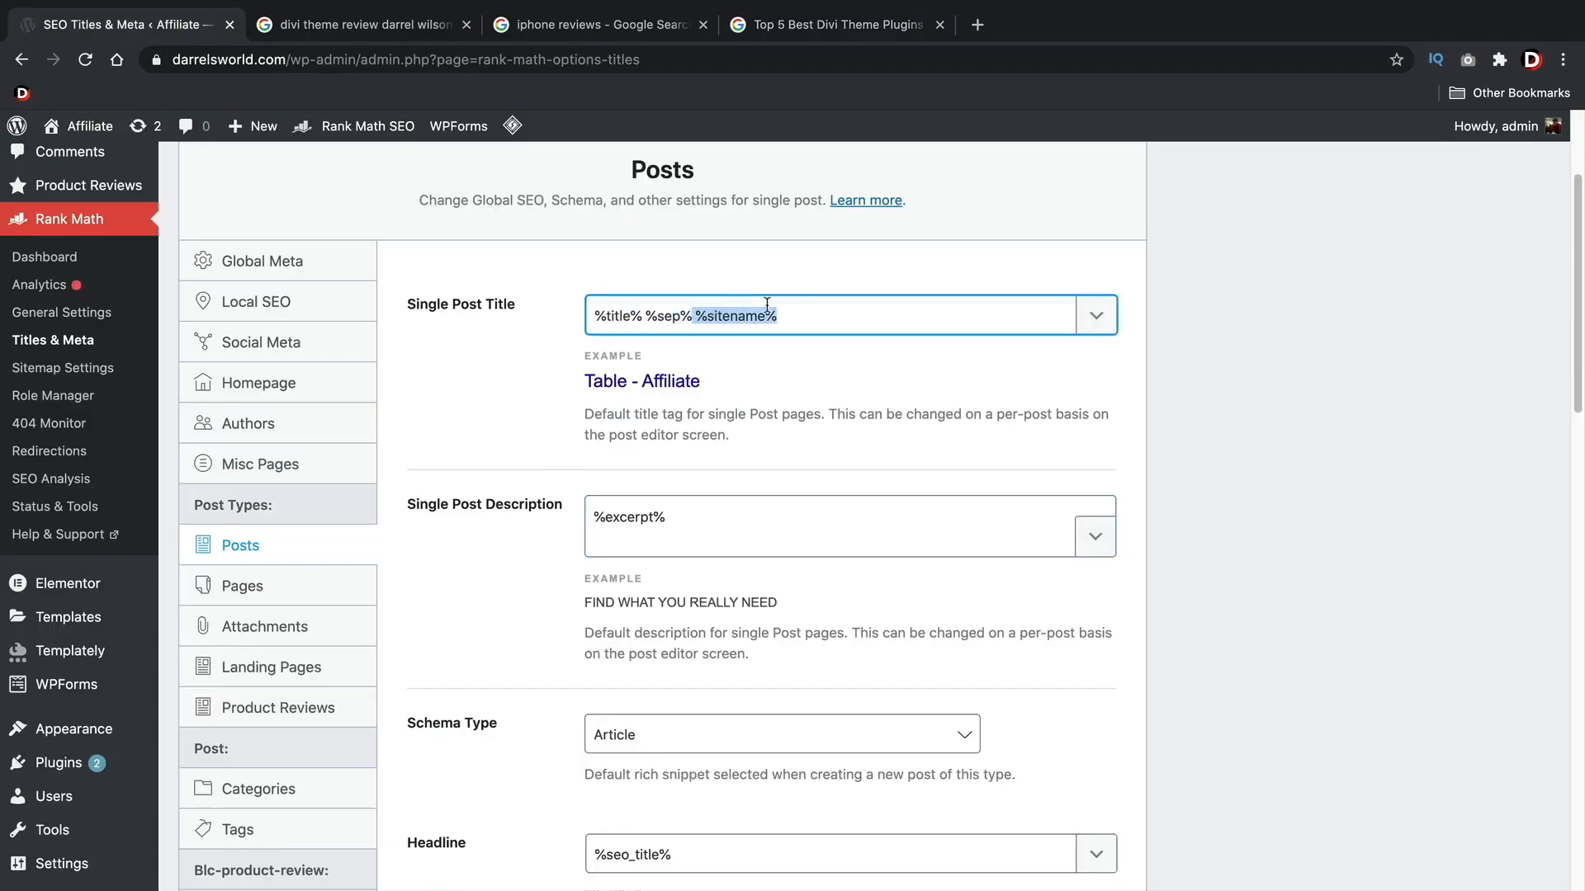
{"action": "left_click", "coordinate": [883, 316]}
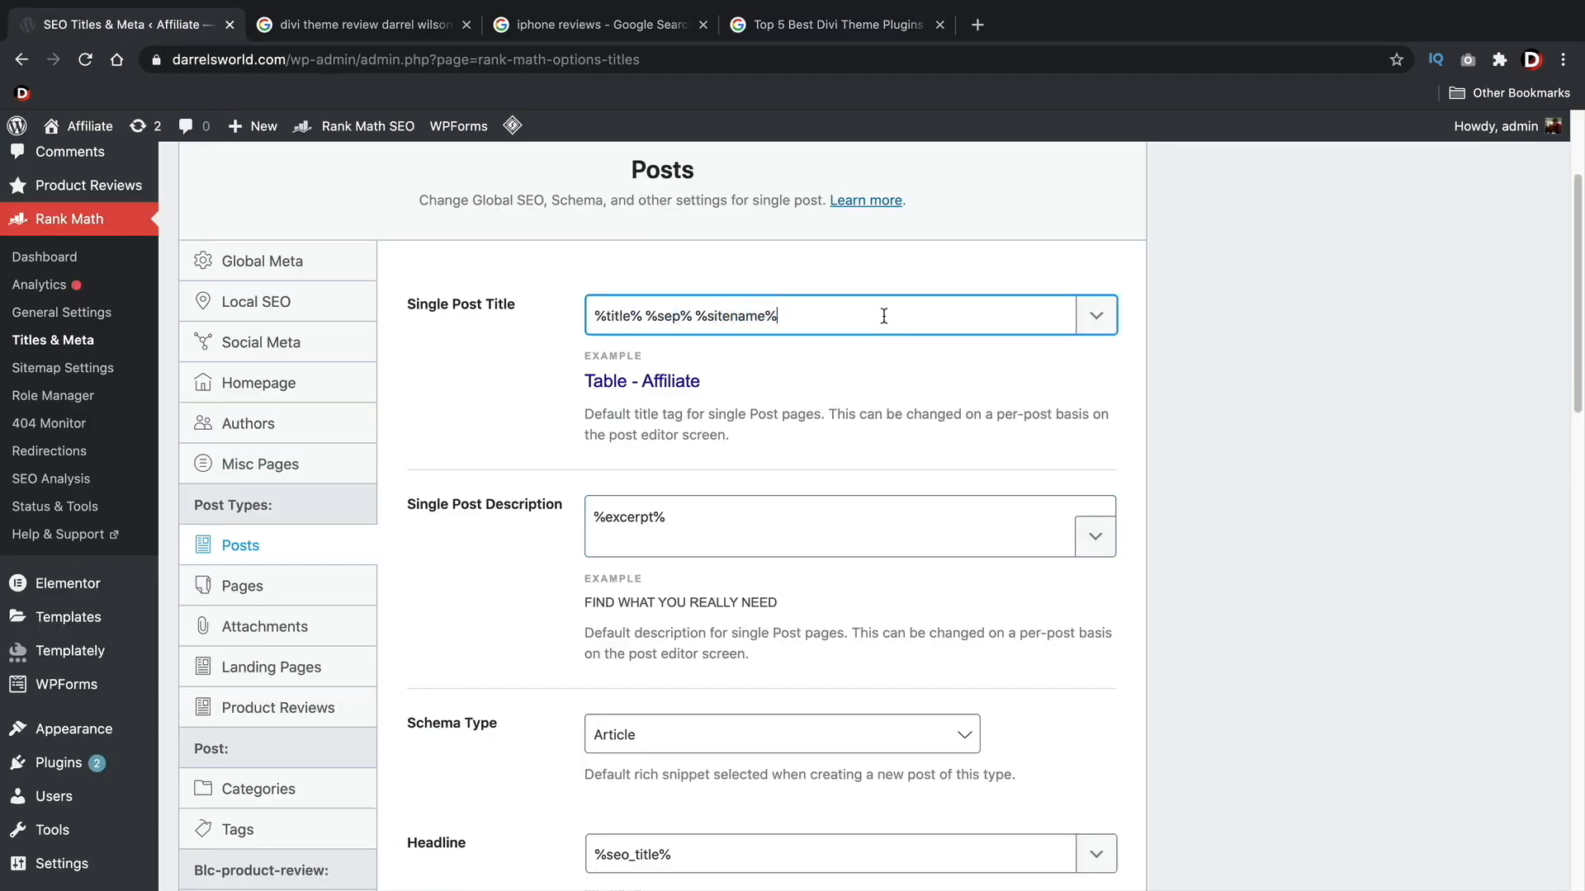
{"action": "left_click", "coordinate": [1096, 315]}
{"action": "scroll", "coordinate": [892, 408], "scroll_direction": "down", "scroll_amount": 5}
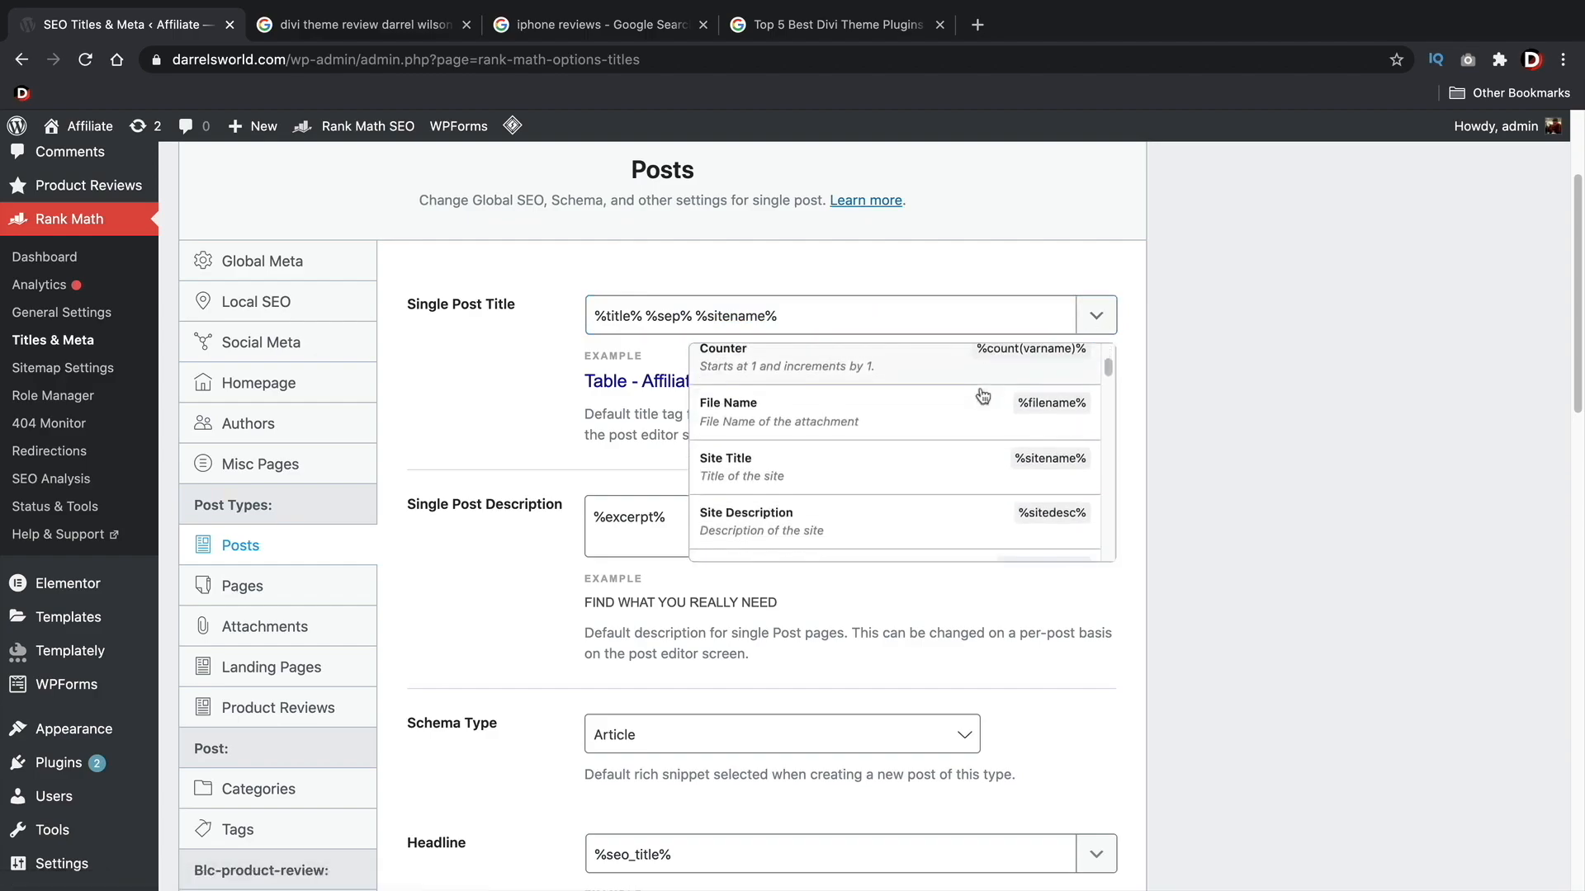
- Append the current year variable to the single post title template
{"action": "scroll", "coordinate": [825, 413], "scroll_direction": "down", "scroll_amount": 4}
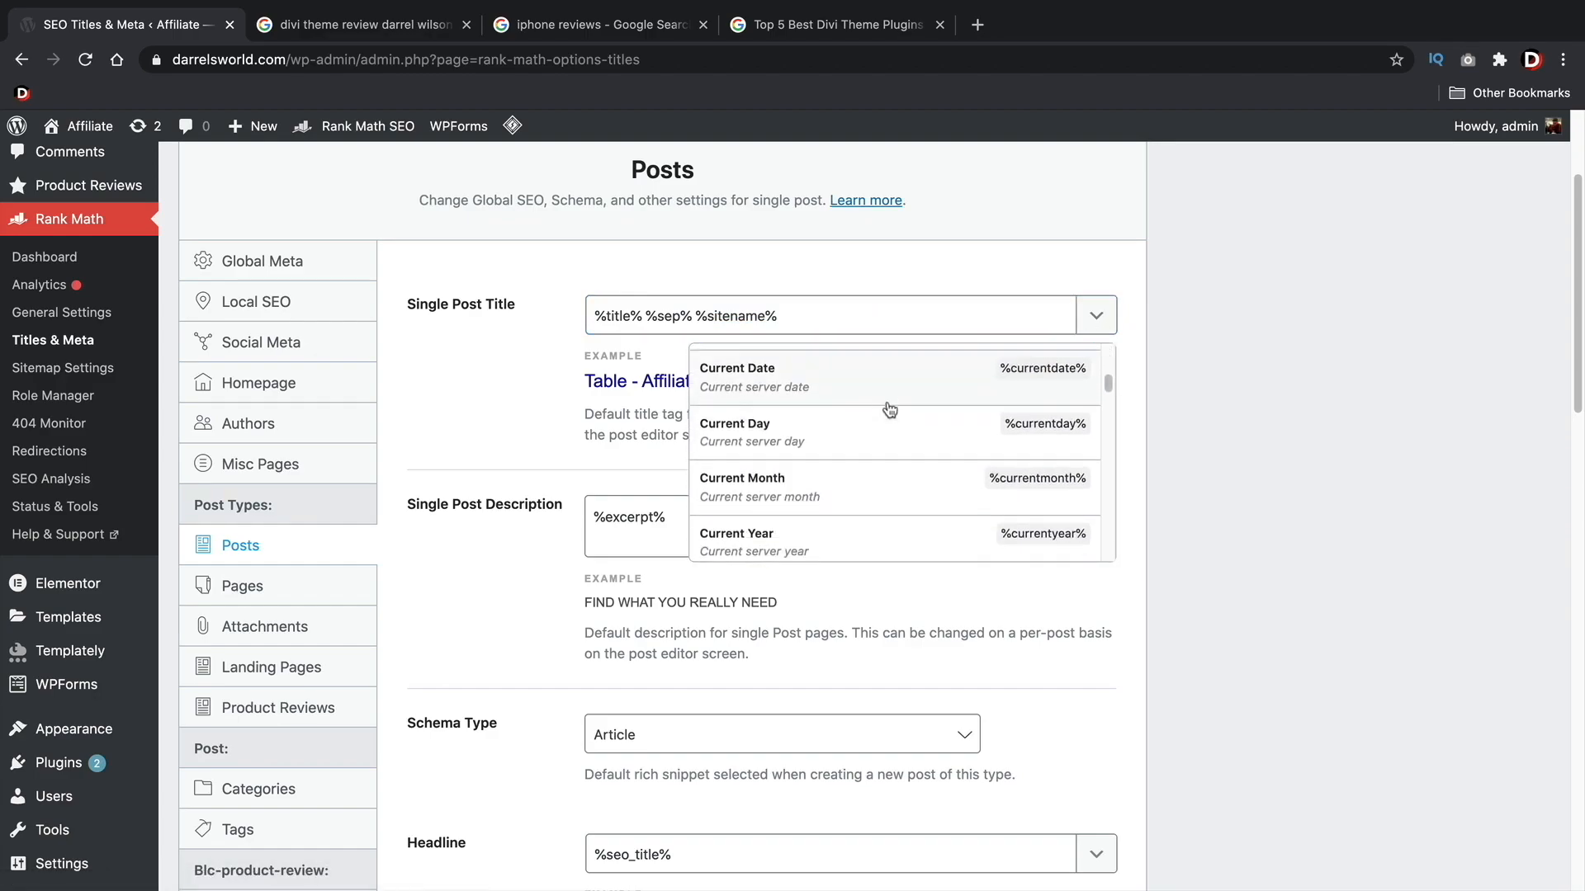
{"action": "left_click", "coordinate": [797, 423]}
{"action": "left_click", "coordinate": [633, 319]}
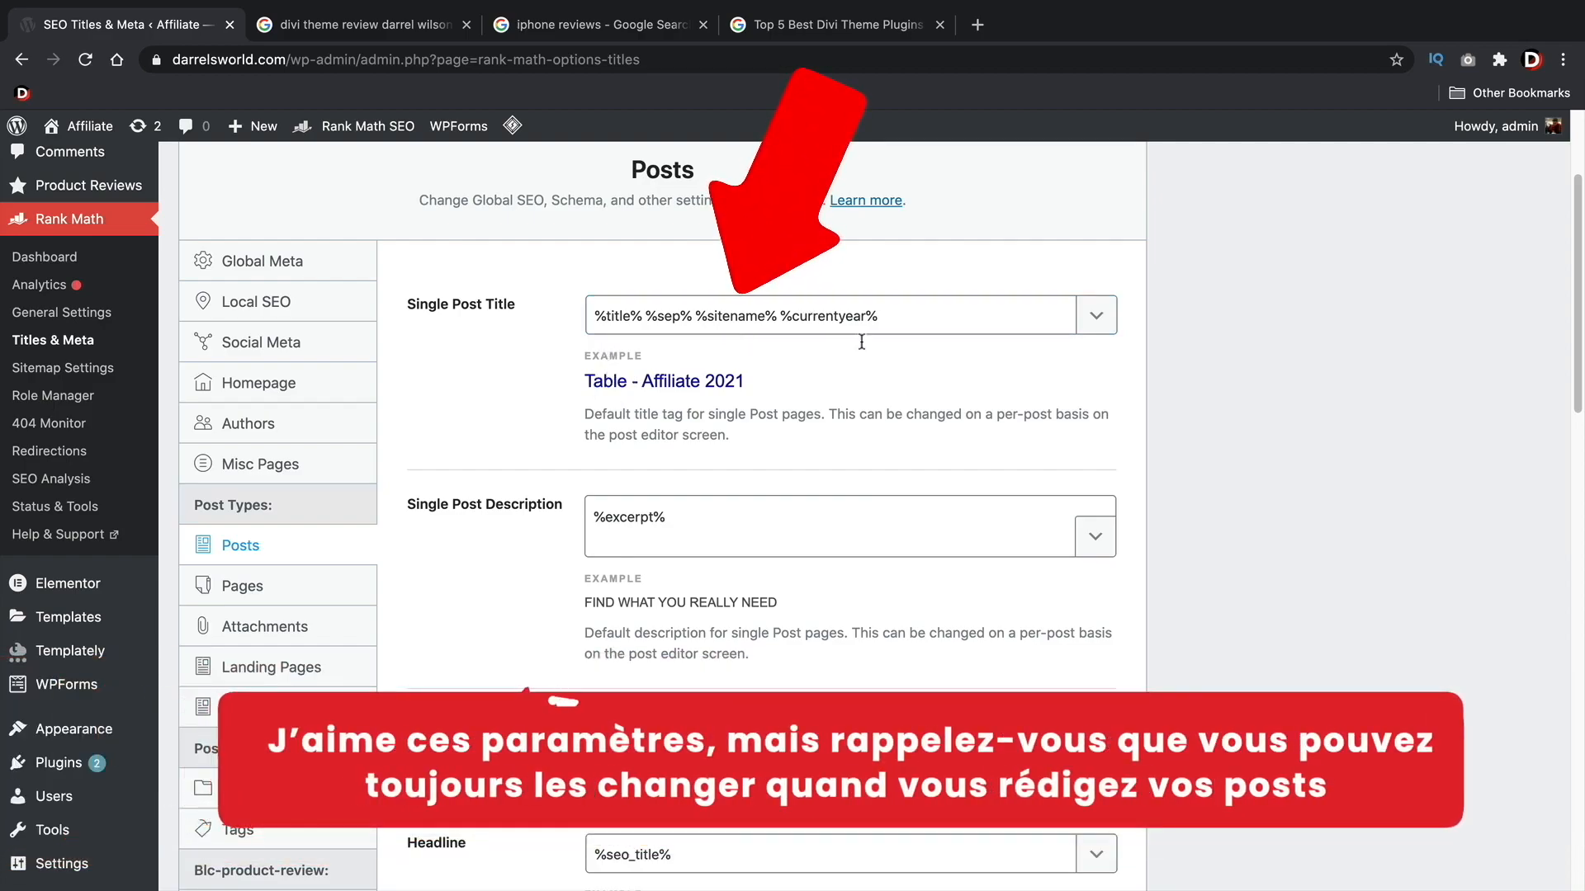
{"action": "left_click_drag", "start_coordinate": [880, 316], "coordinate": [781, 310]}
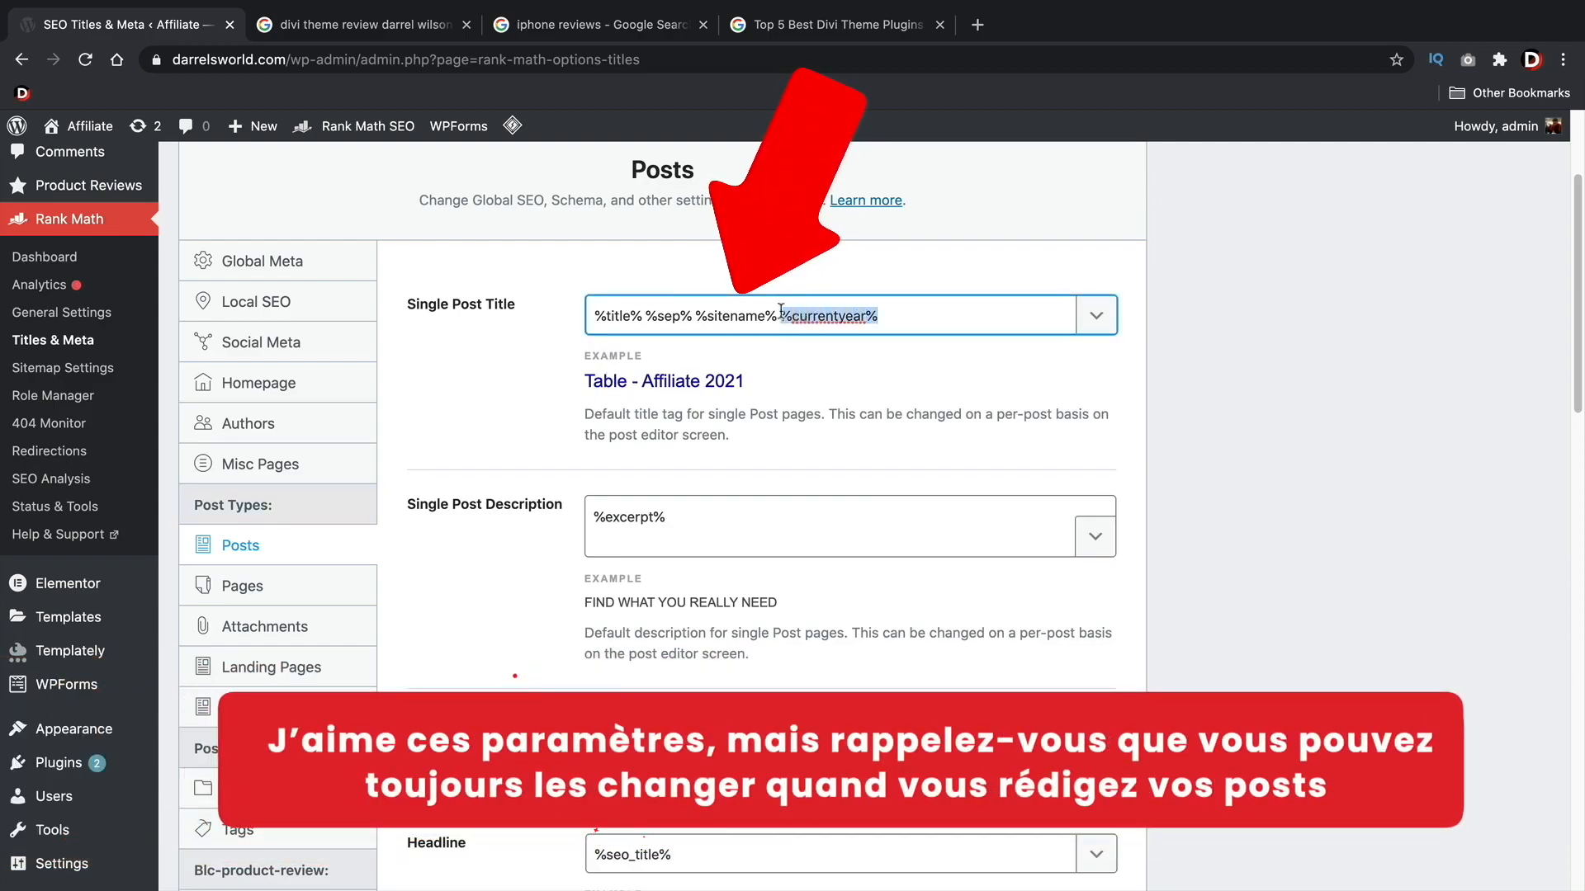
{"action": "left_click", "coordinate": [871, 314]}
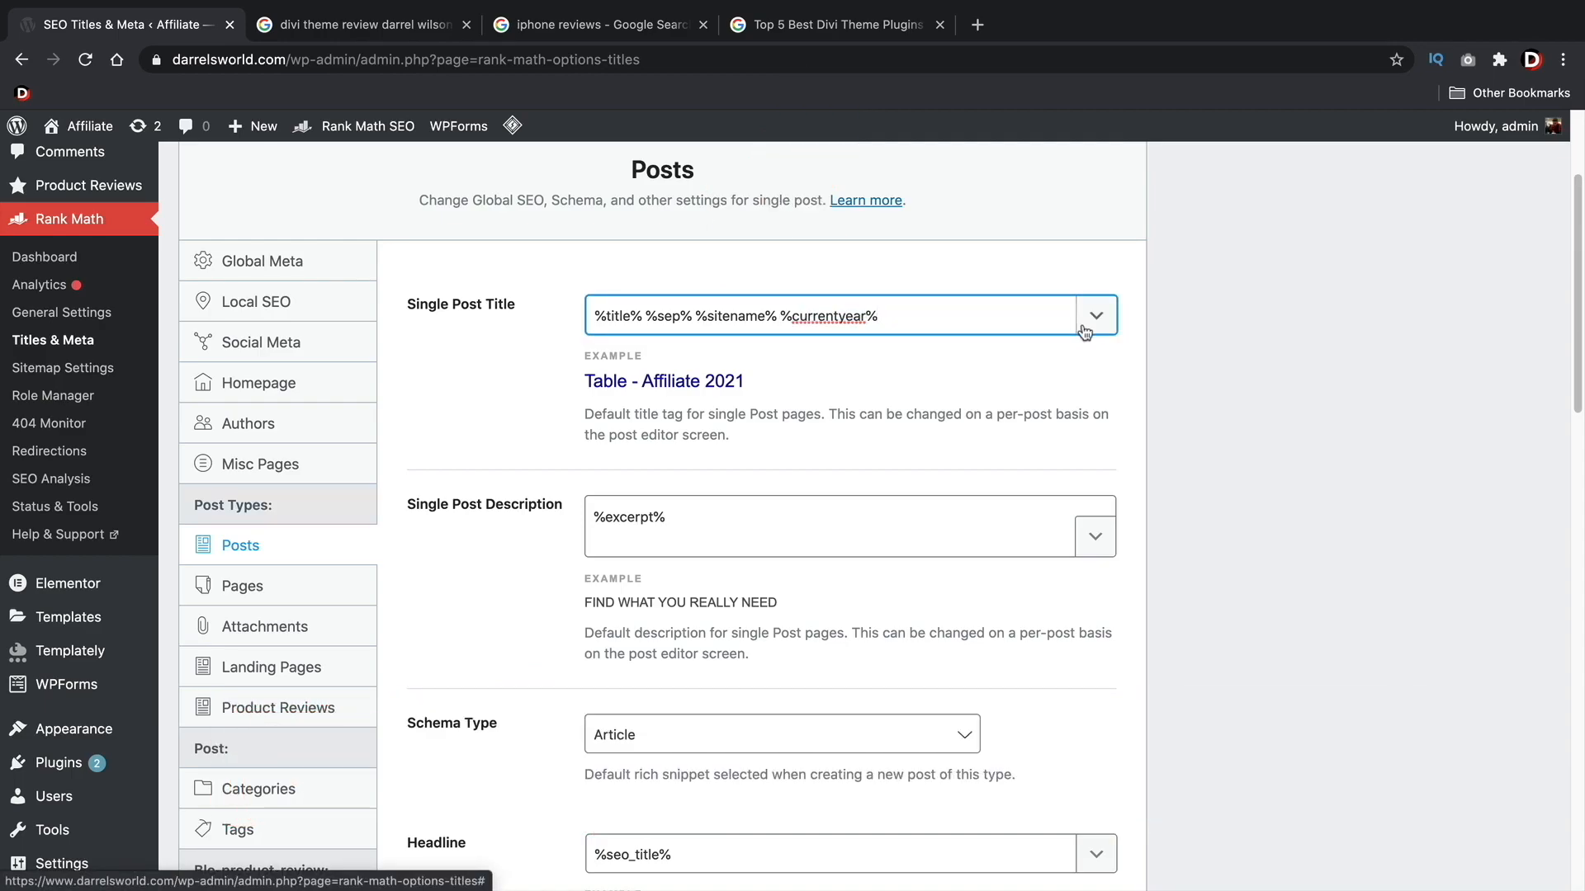
- Reduce the single post title template to only %title%
{"action": "left_click_drag", "start_coordinate": [880, 316], "coordinate": [644, 316]}
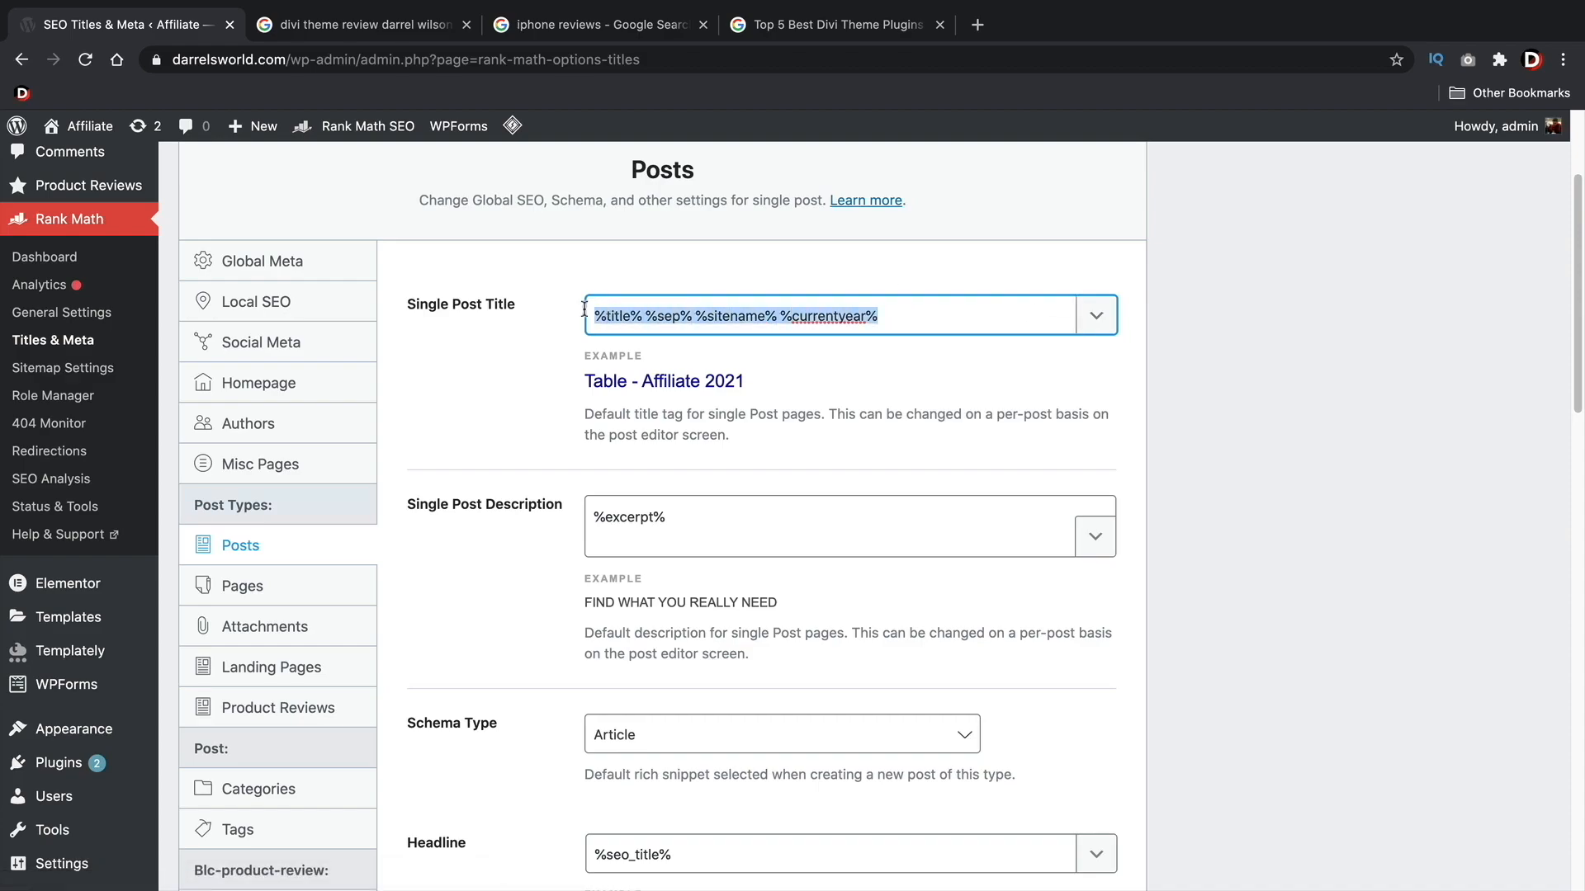
{"action": "key", "text": "BackSpace"}
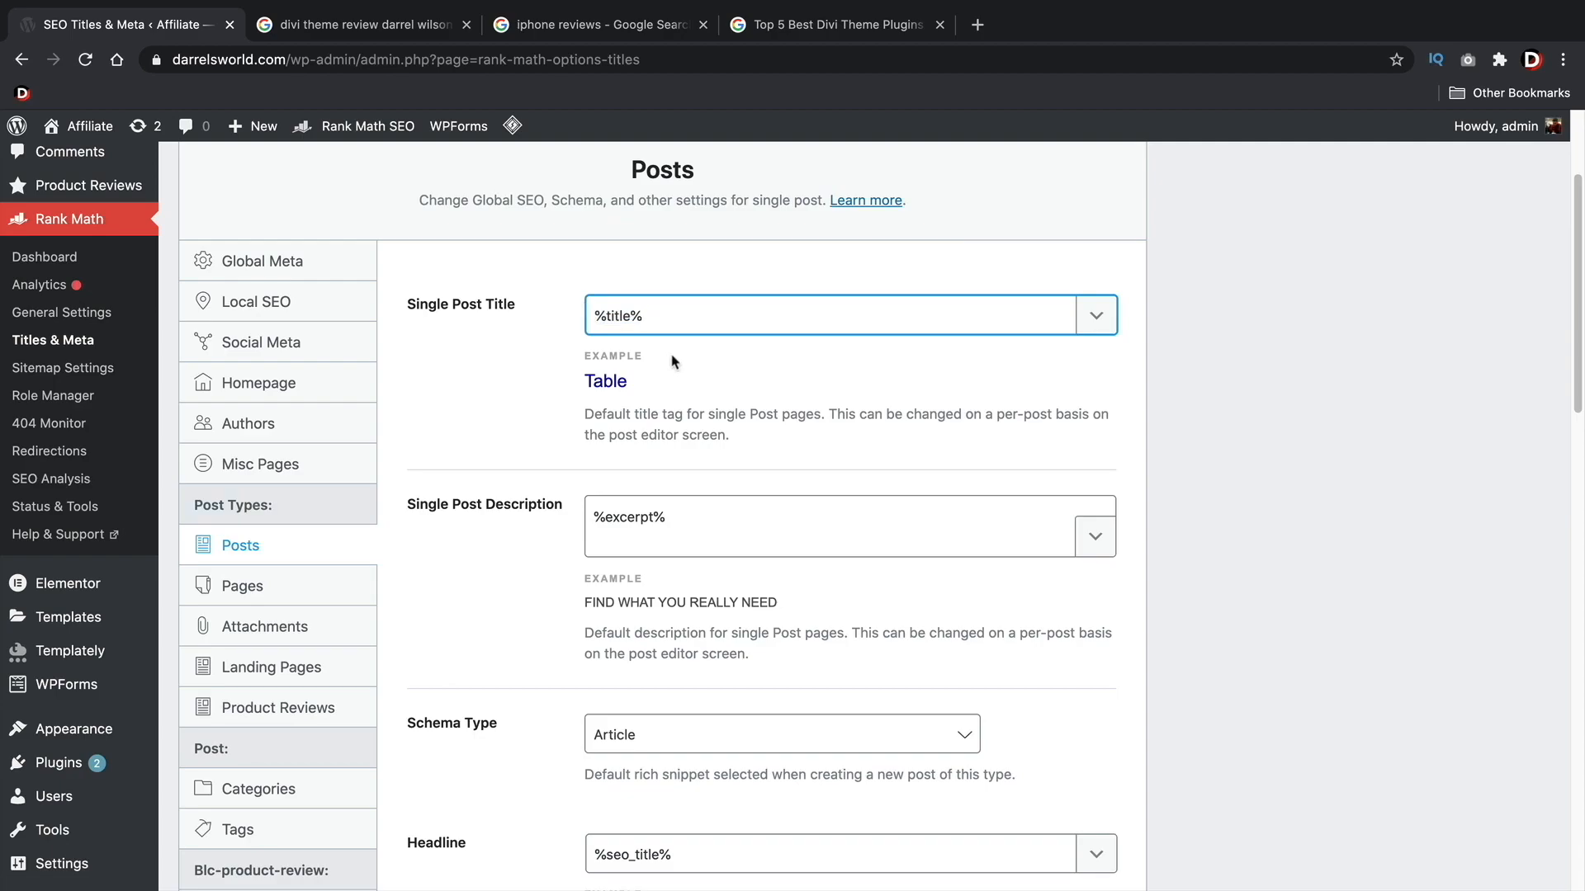
- Review the remaining Posts settings, from the single post description through schema, article type and link suggestions to the custom fields
{"action": "scroll", "coordinate": [474, 409], "scroll_direction": "down", "scroll_amount": 3}
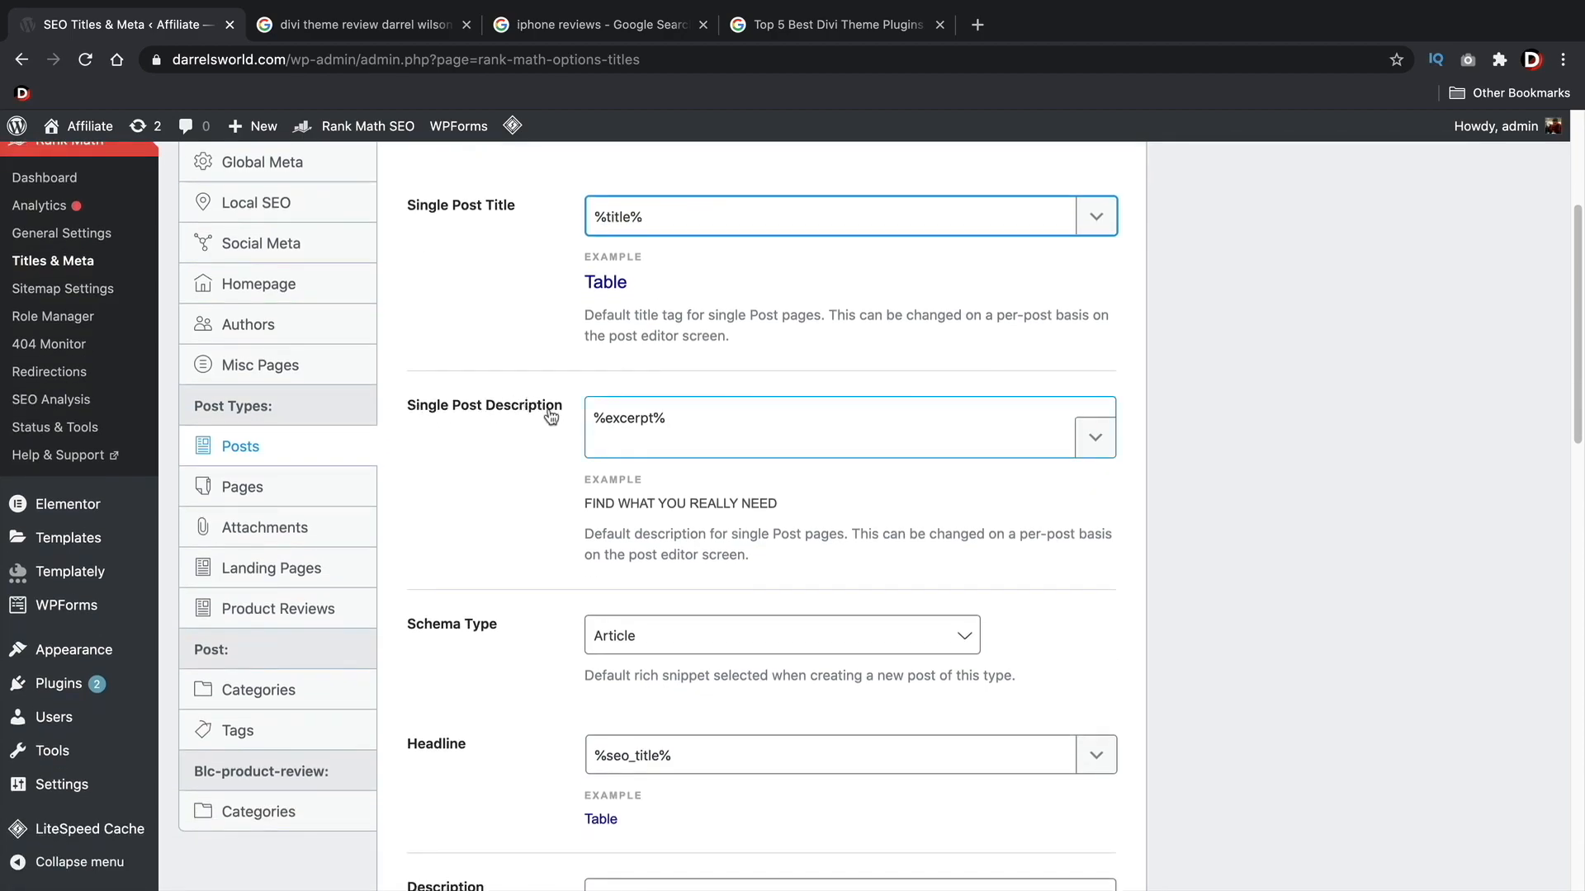
{"action": "left_click_drag", "start_coordinate": [682, 419], "coordinate": [582, 422]}
{"action": "left_click", "coordinate": [644, 417]}
{"action": "left_click_drag", "start_coordinate": [684, 420], "coordinate": [604, 419]}
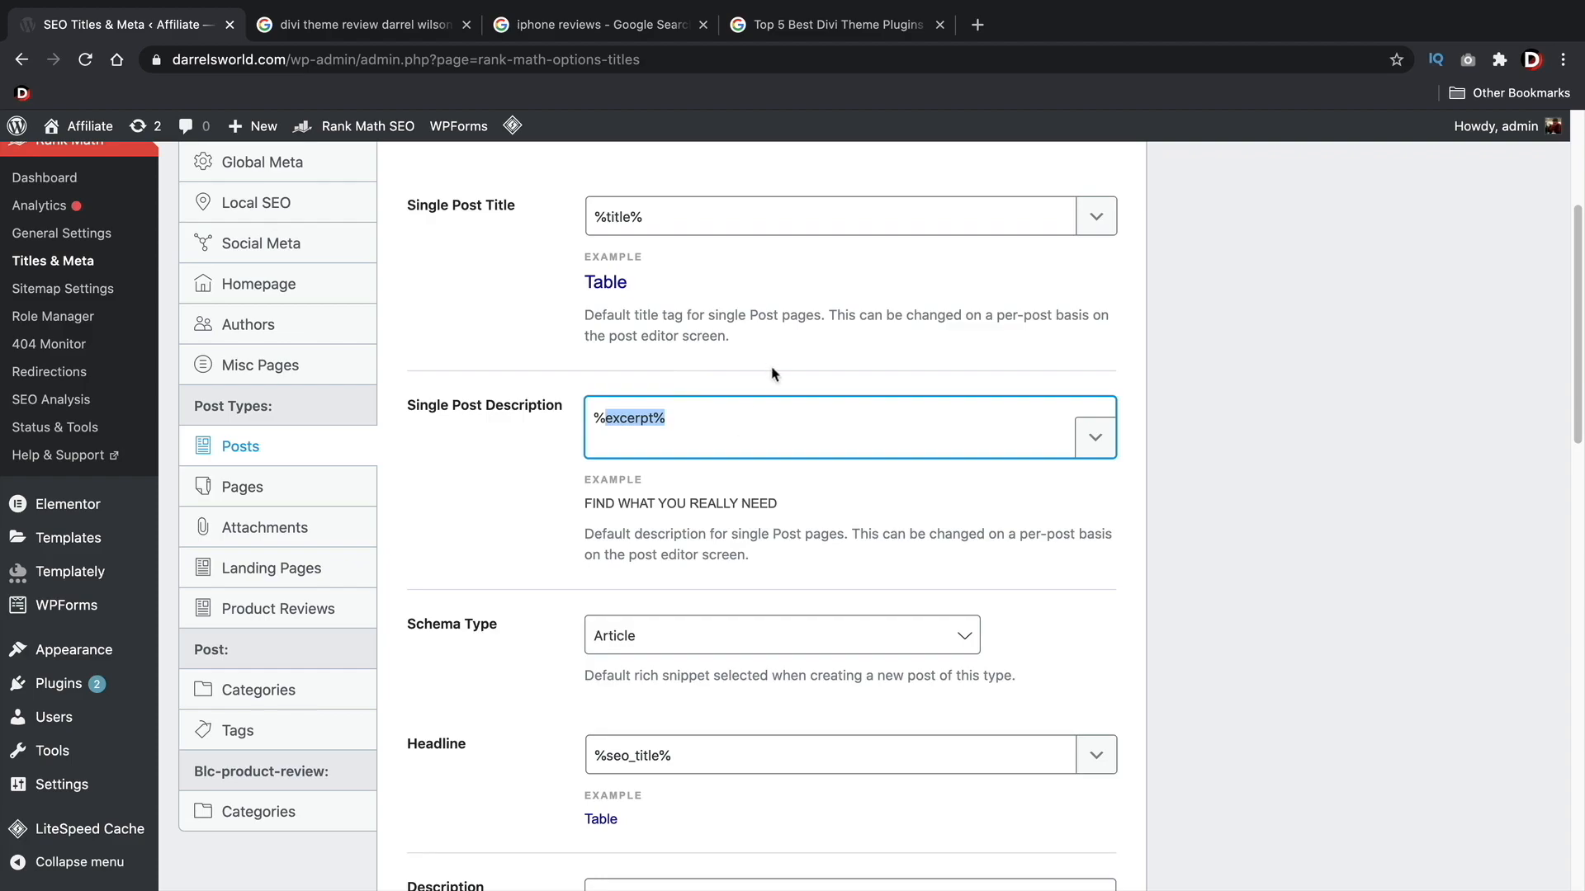
{"action": "scroll", "coordinate": [761, 421], "scroll_direction": "down", "scroll_amount": 5}
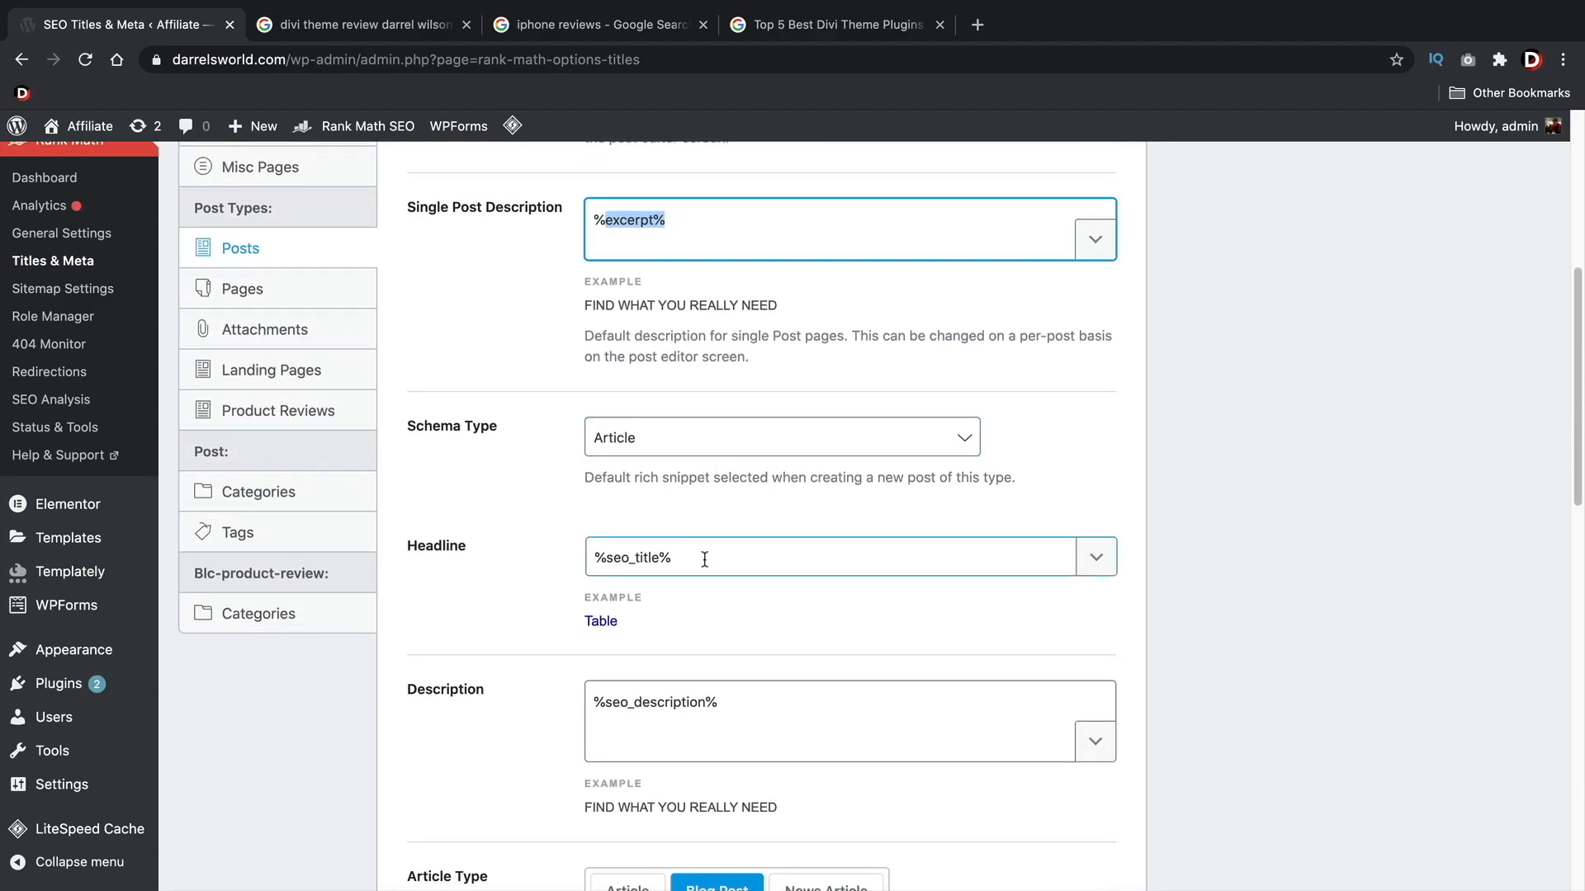
{"action": "scroll", "coordinate": [704, 560], "scroll_direction": "down", "scroll_amount": 10}
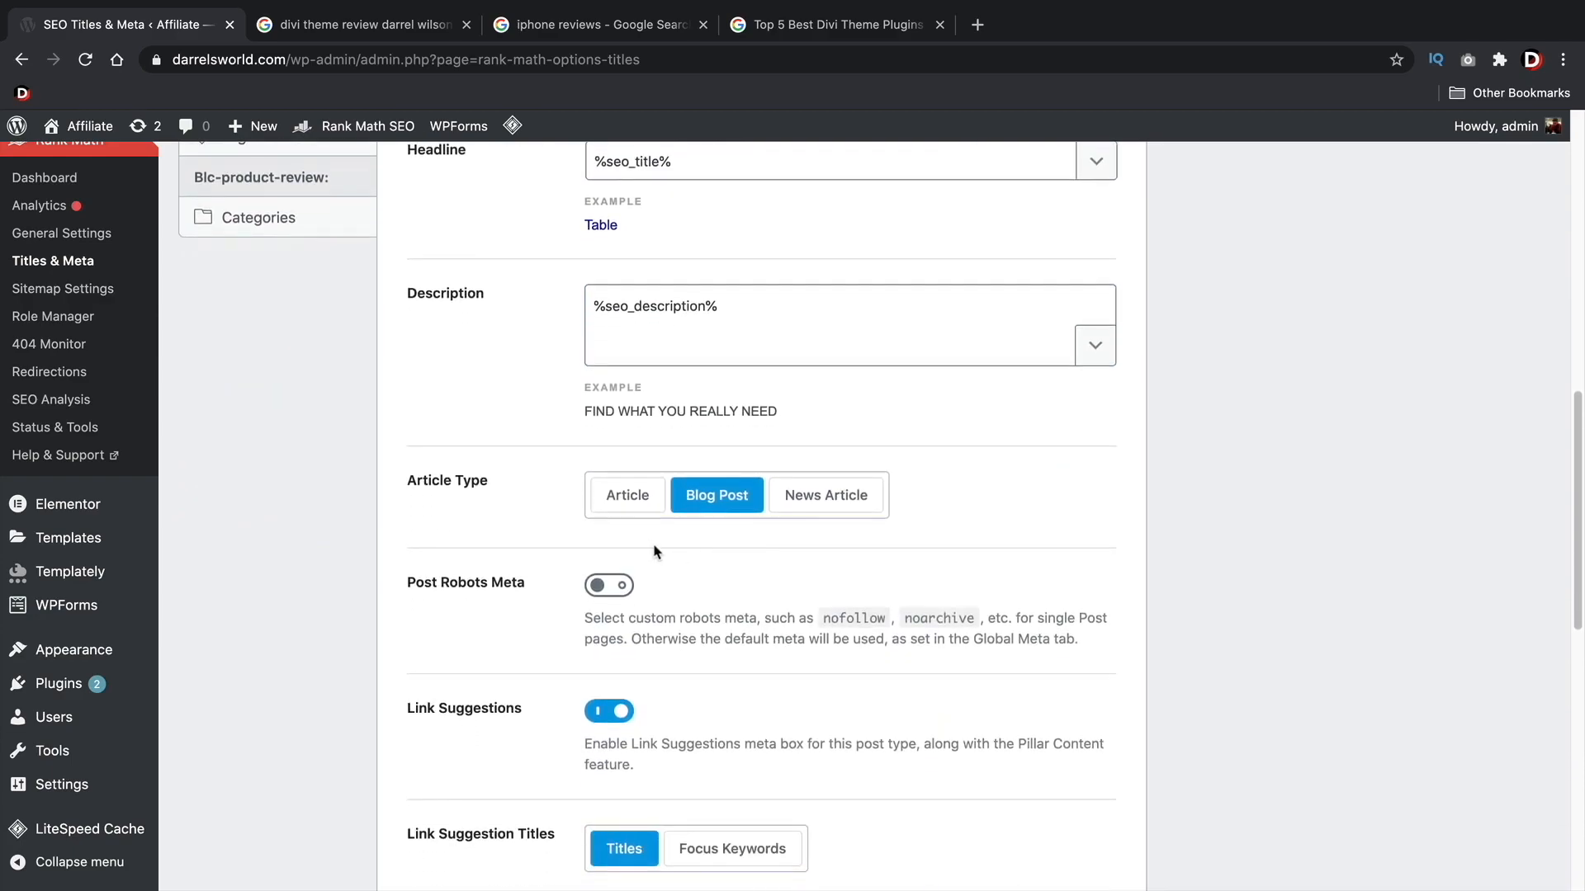
{"action": "left_click_drag", "start_coordinate": [714, 308], "coordinate": [589, 324]}
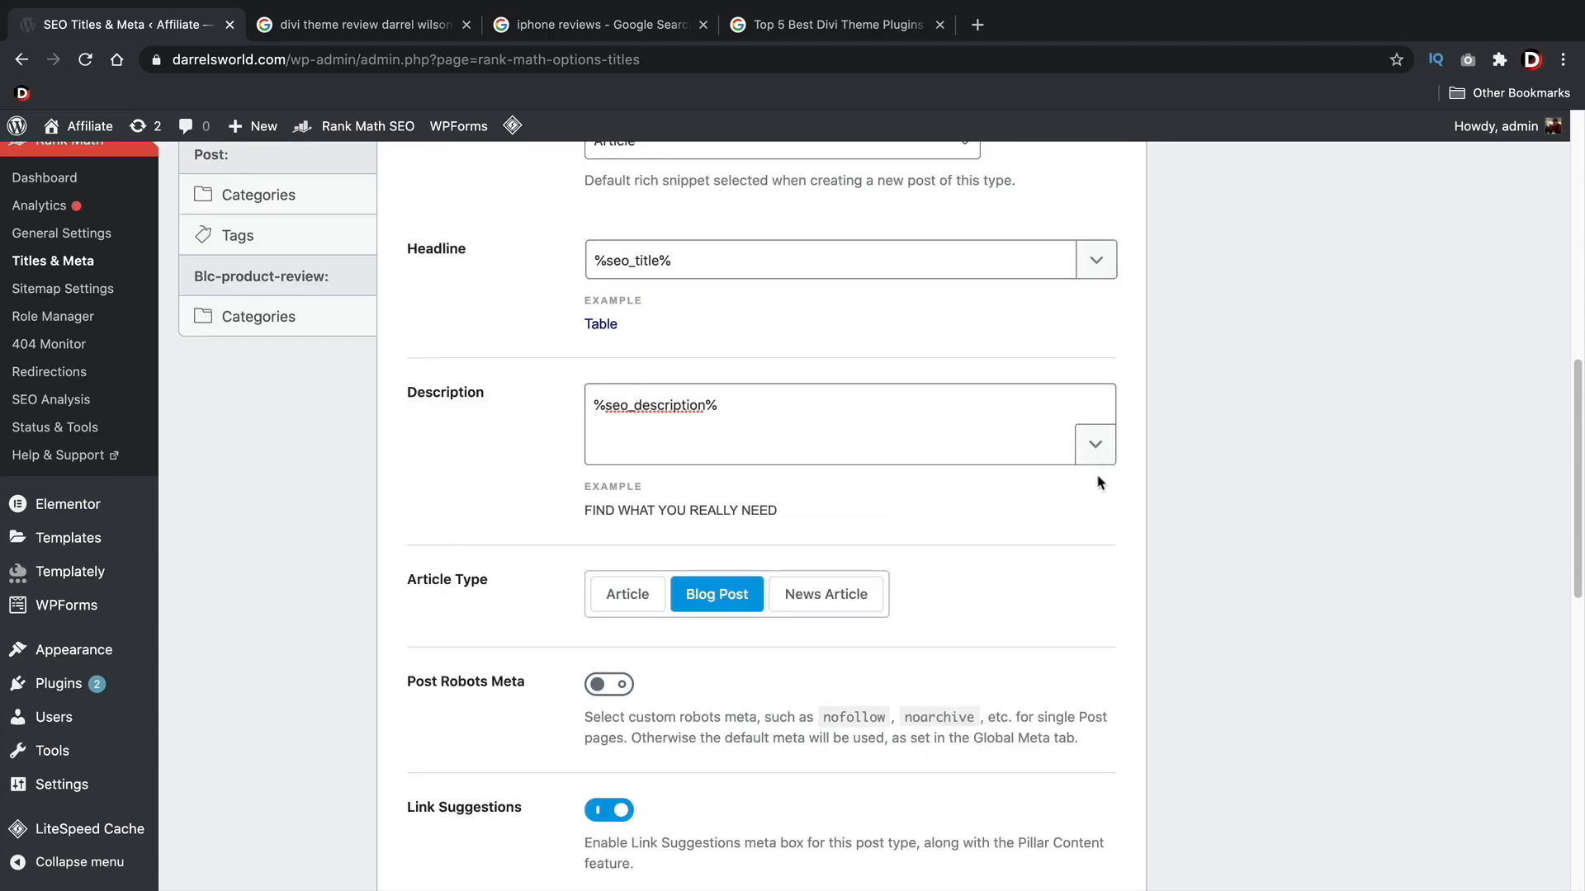
{"action": "scroll", "coordinate": [768, 621], "scroll_direction": "down", "scroll_amount": 3}
{"action": "scroll", "coordinate": [618, 477], "scroll_direction": "down", "scroll_amount": 3}
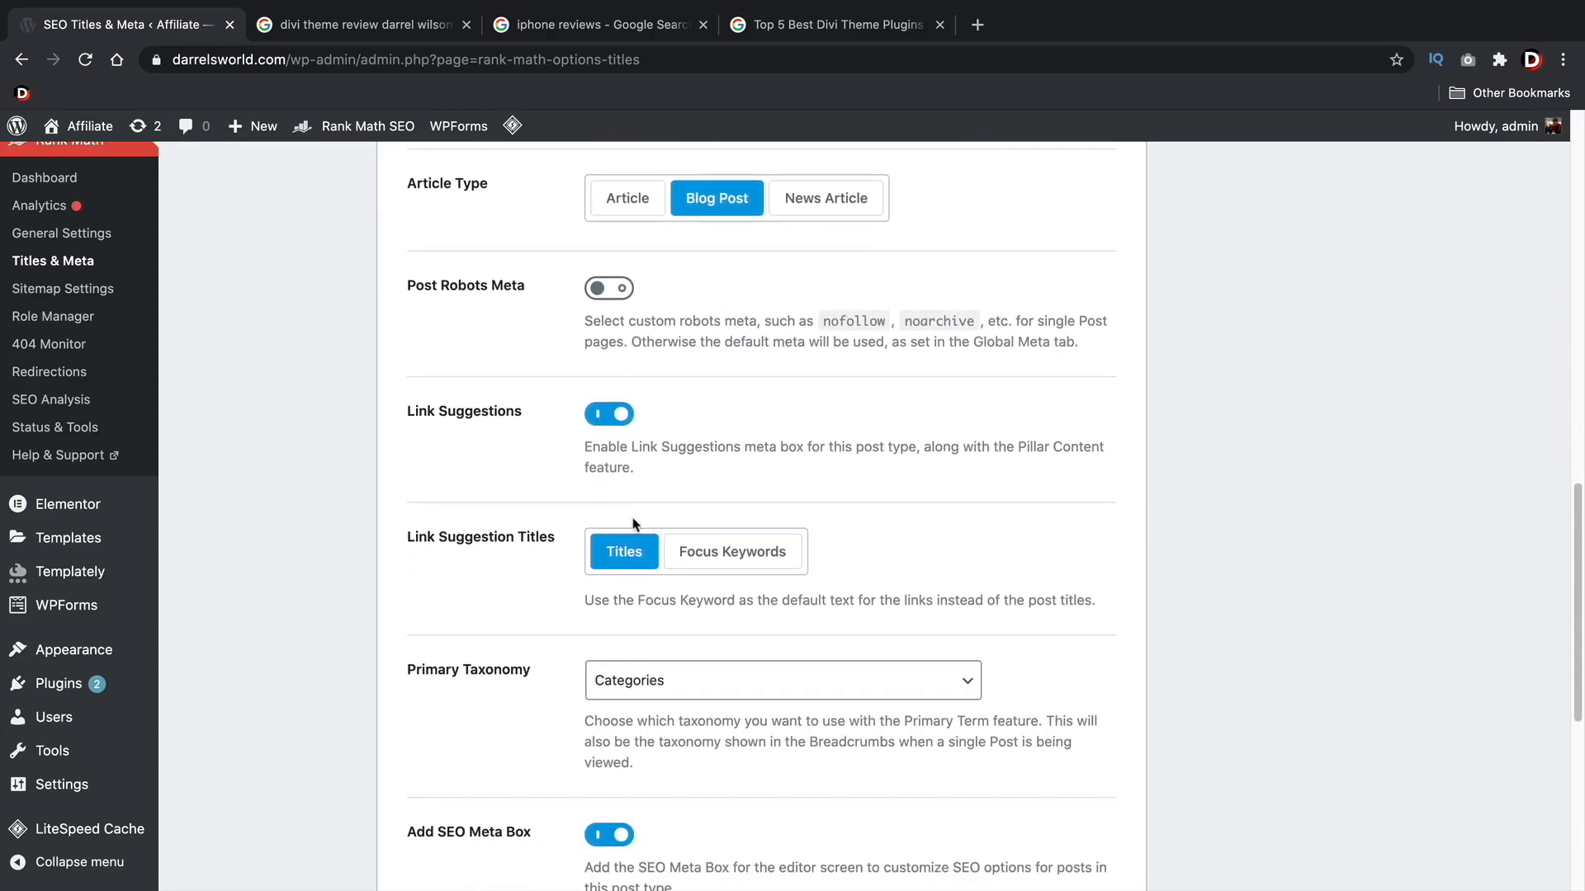
{"action": "scroll", "coordinate": [635, 523], "scroll_direction": "down", "scroll_amount": 3}
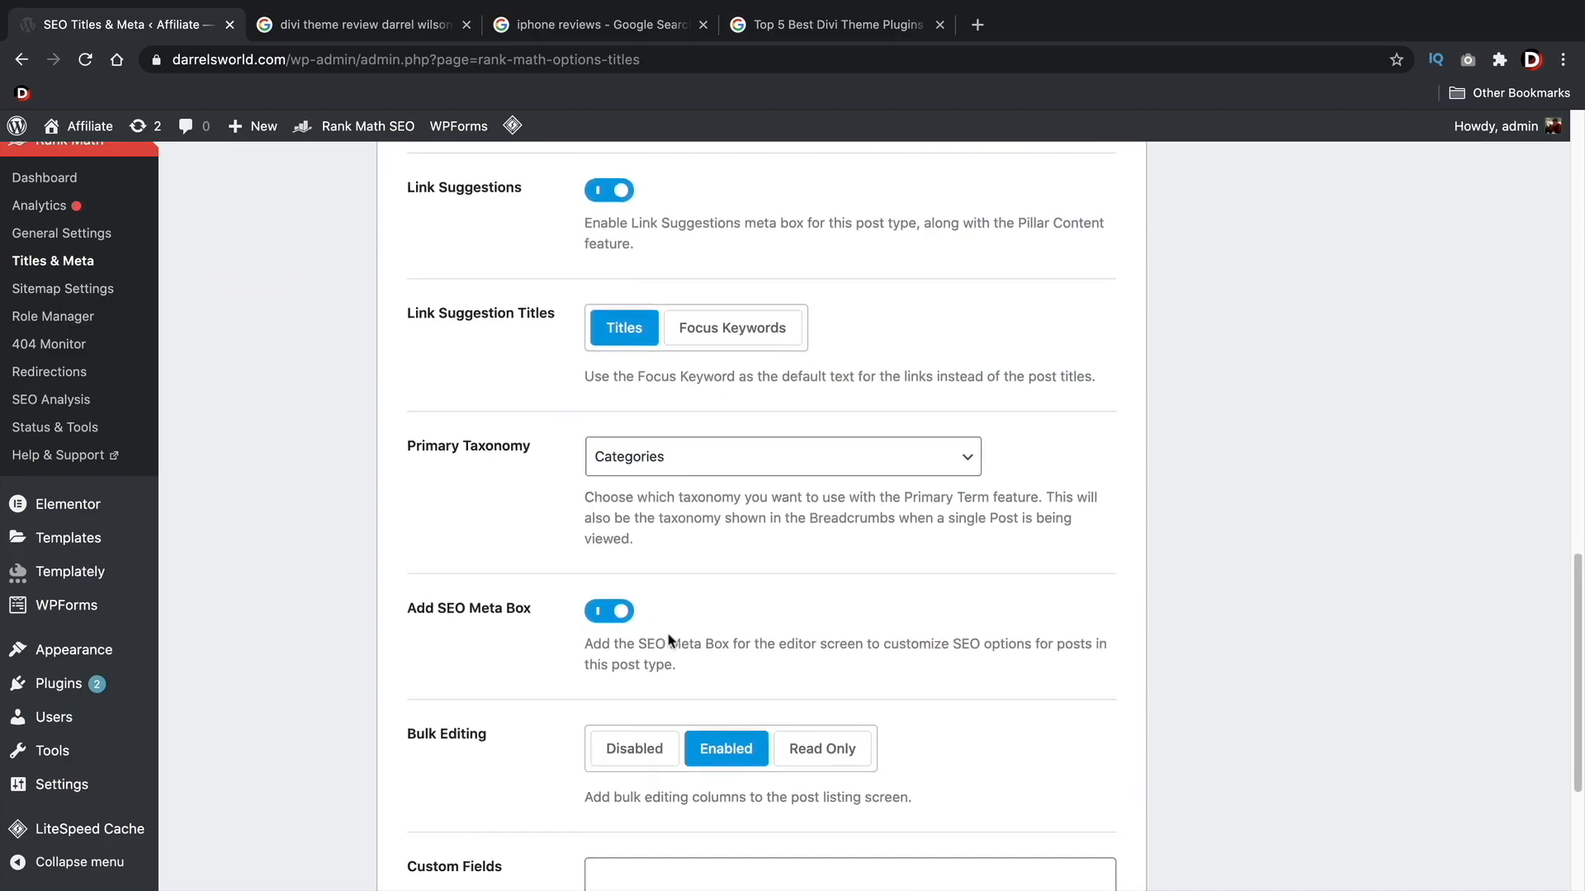
{"action": "scroll", "coordinate": [643, 627], "scroll_direction": "down", "scroll_amount": 2}
{"action": "scroll", "coordinate": [615, 611], "scroll_direction": "down", "scroll_amount": 3}
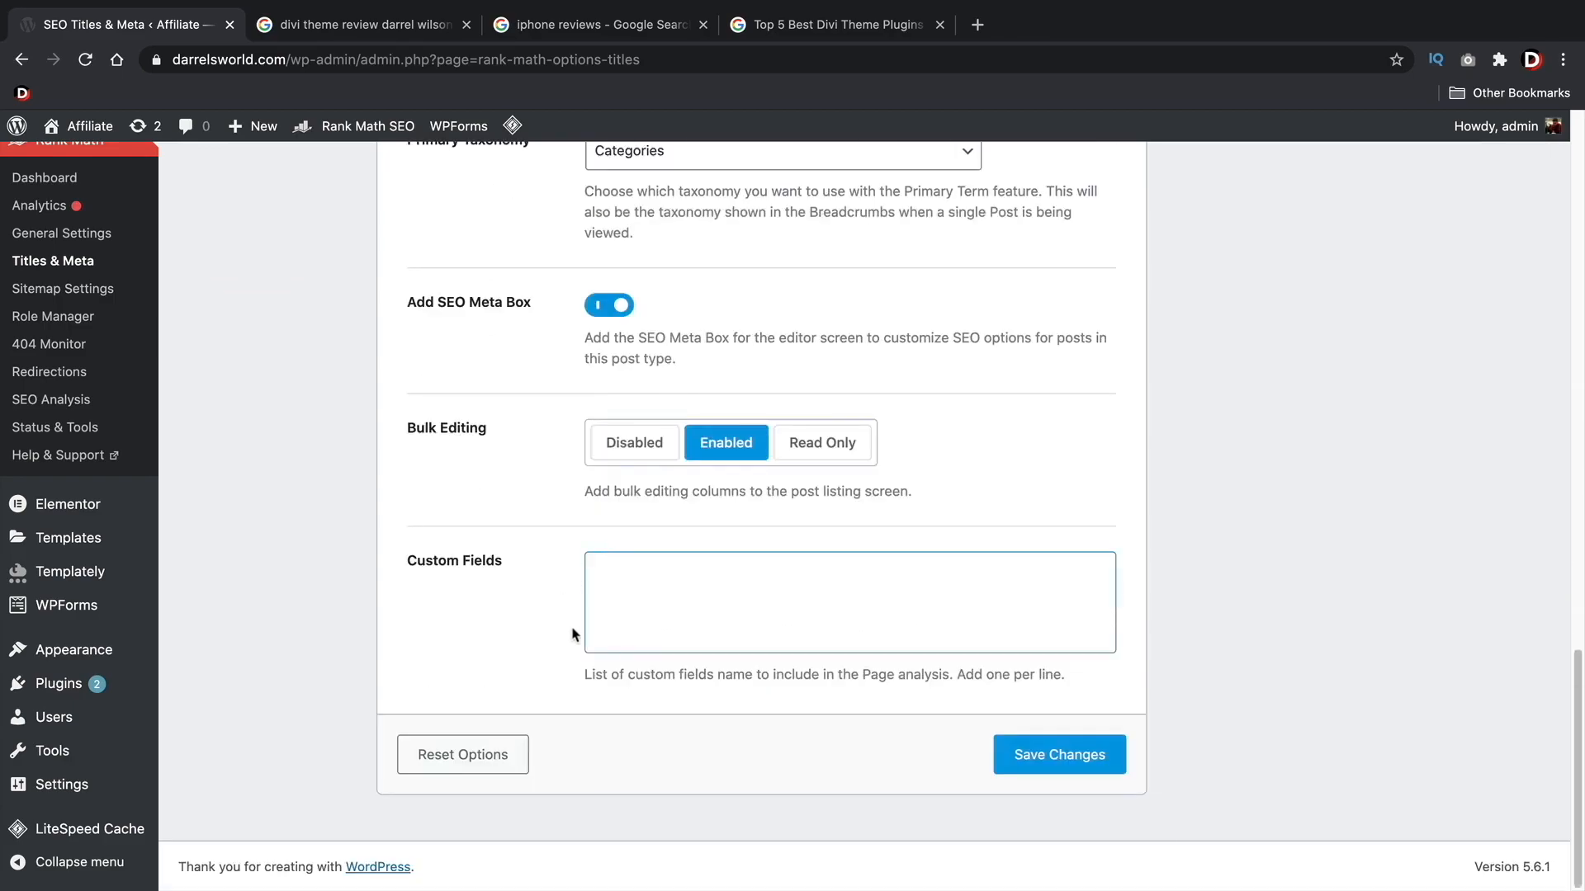
- Save the title and meta settings for Posts
{"action": "left_click", "coordinate": [1036, 764]}
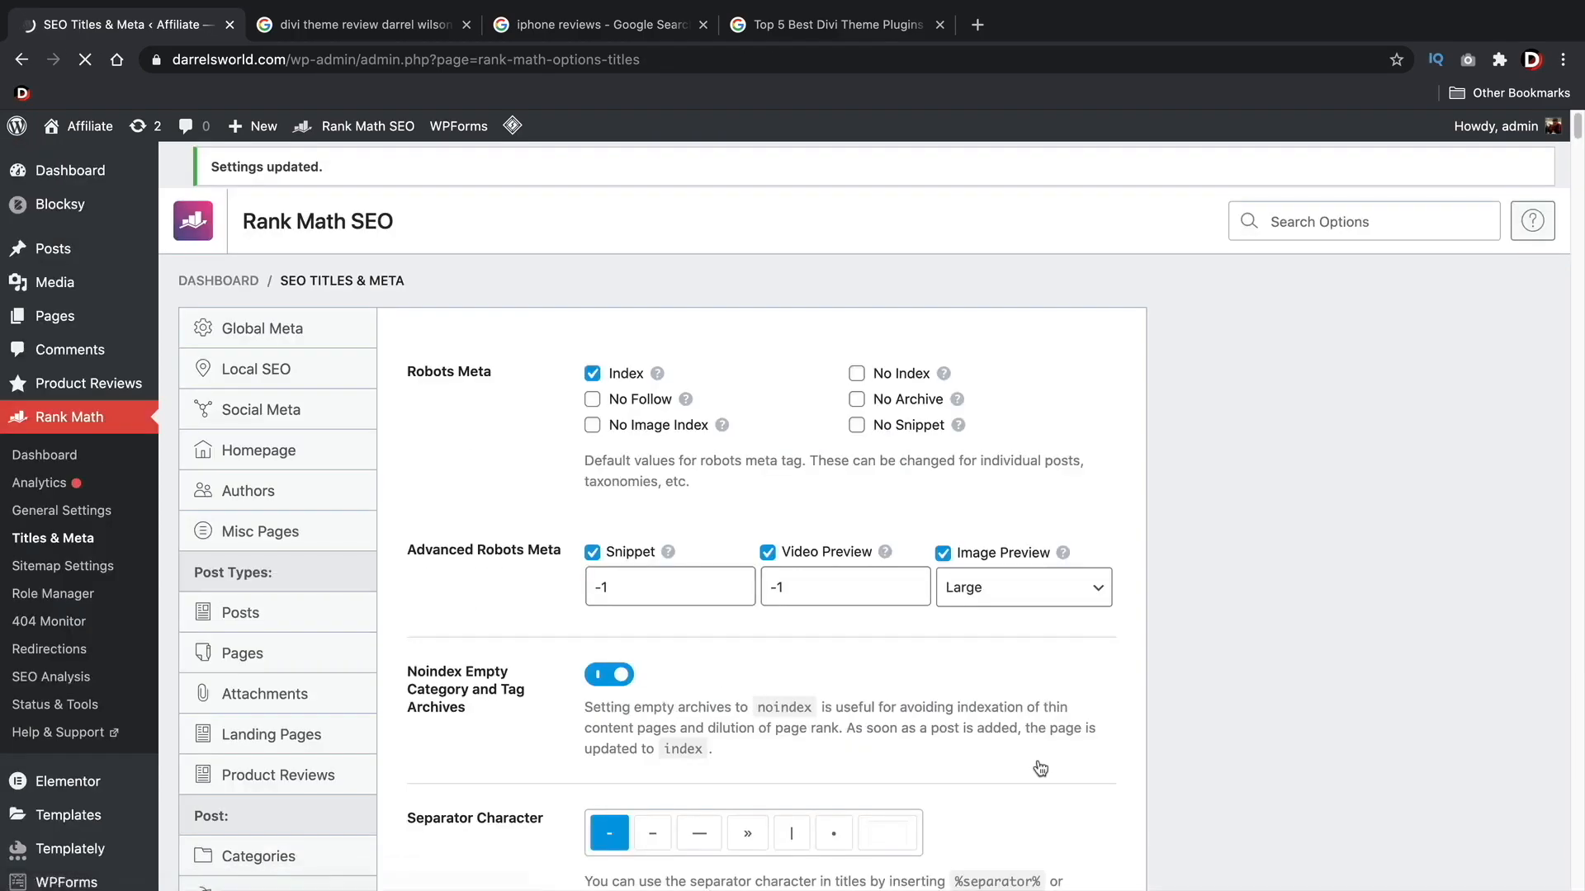
{"action": "left_click", "coordinate": [1037, 762]}
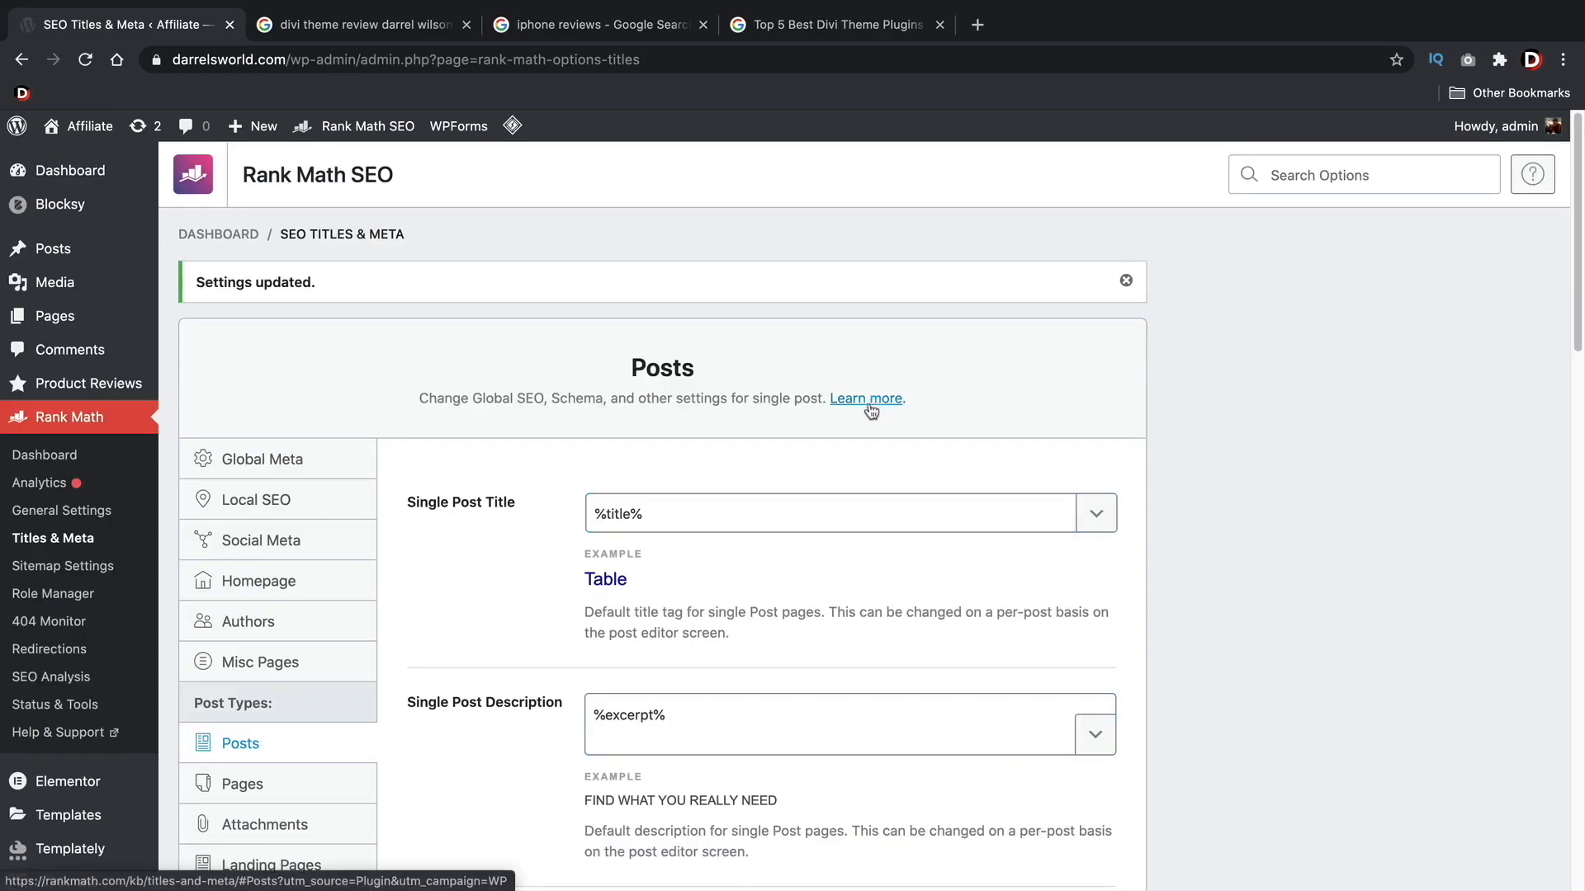
- Compare the post titles in the open Google results for Divi theme plugins and iPhone reviews, and return to the Rank Math settings
{"action": "left_click", "coordinate": [761, 29]}
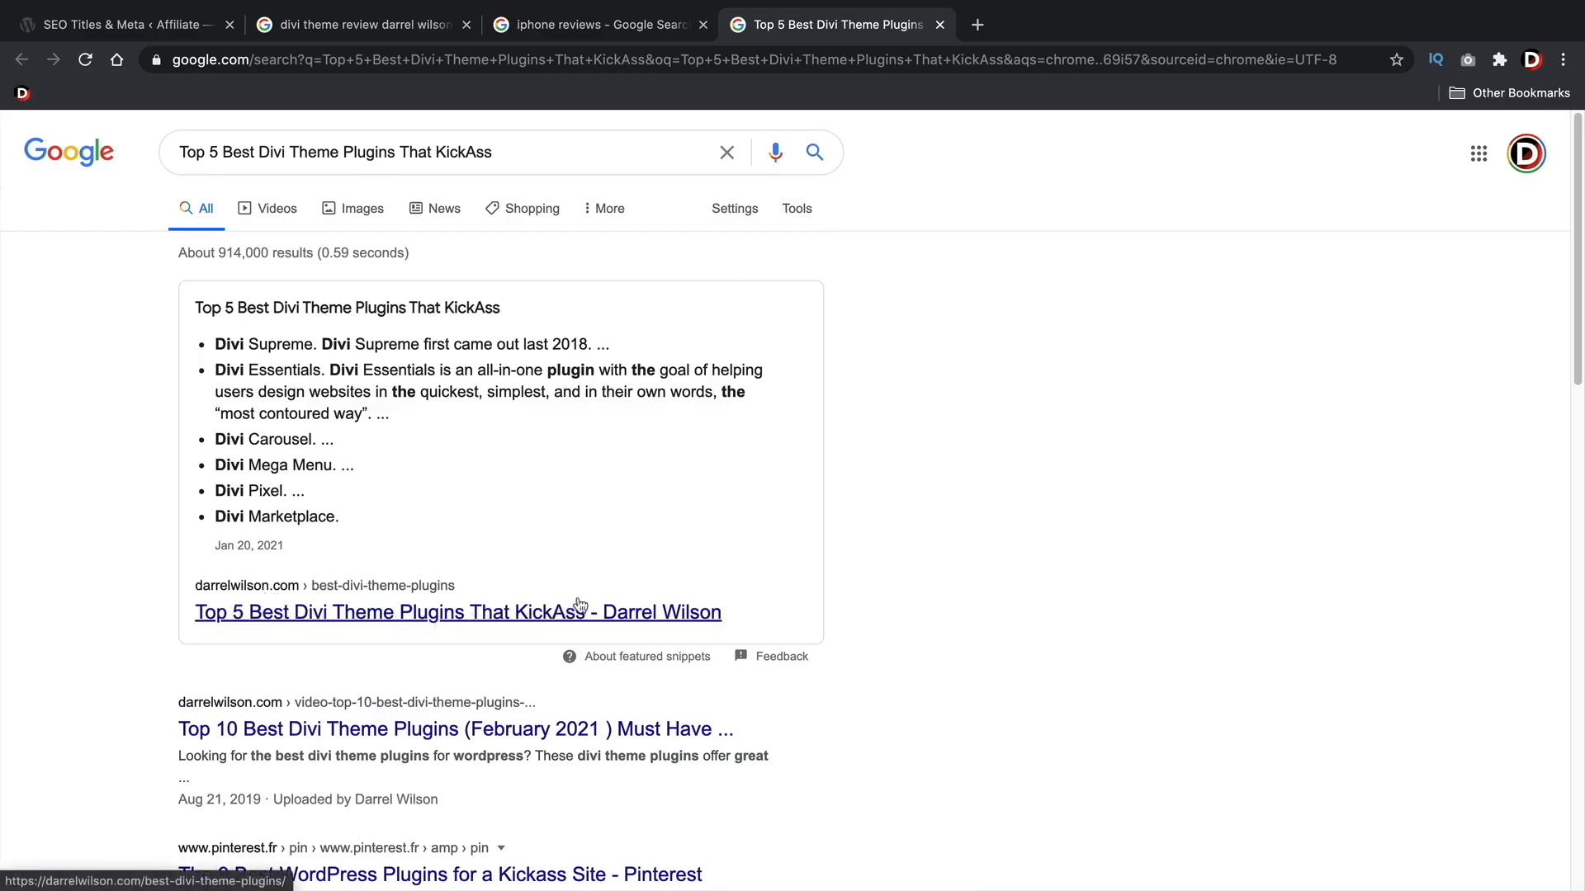
{"action": "left_click", "coordinate": [610, 25]}
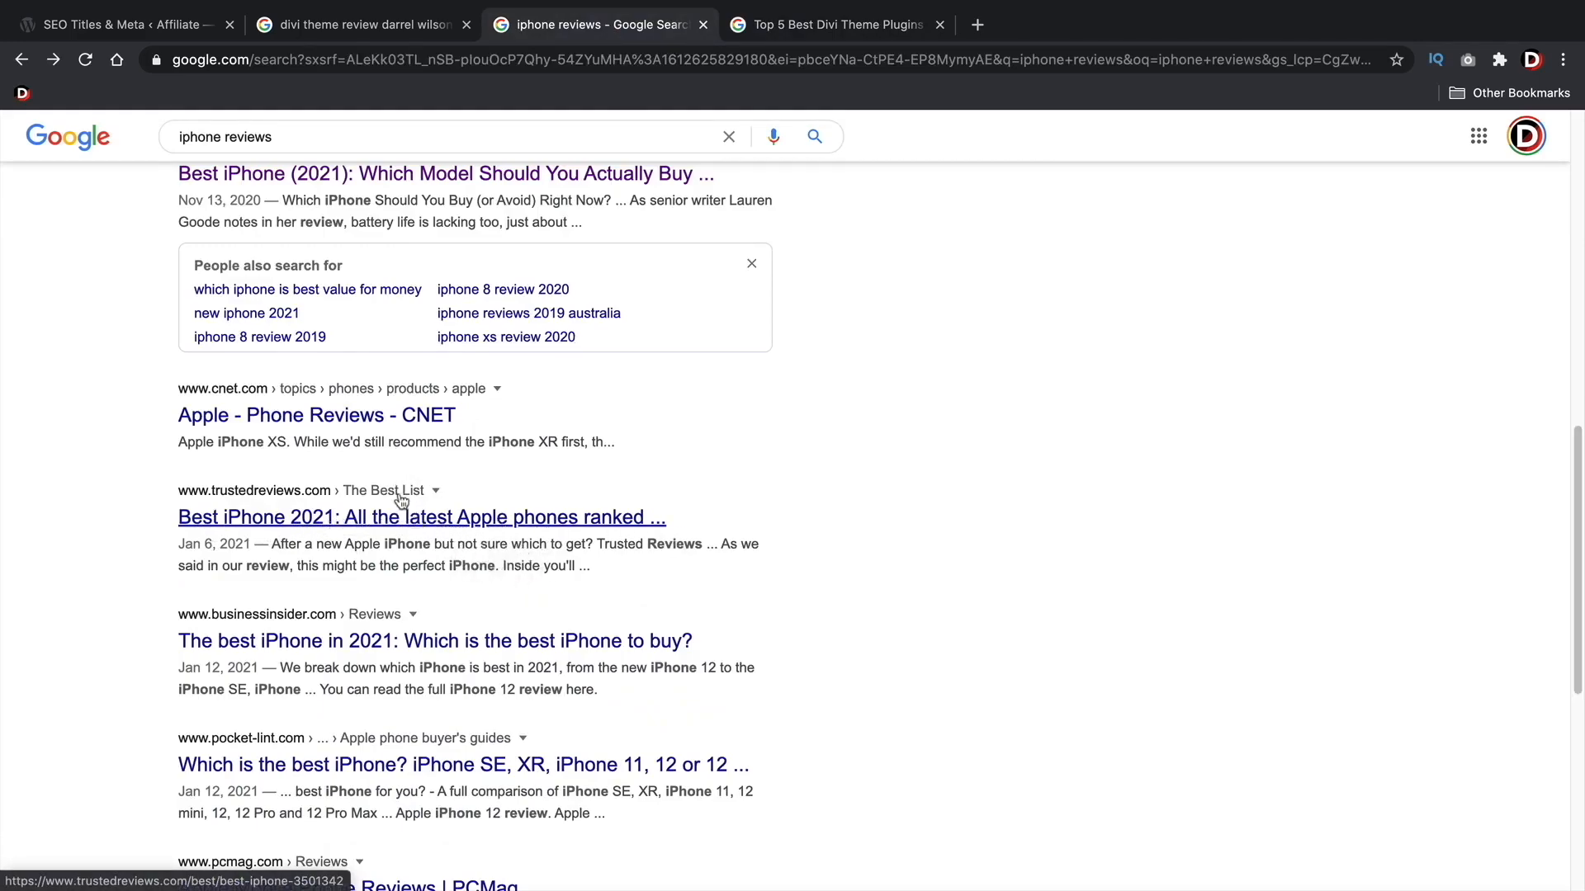
{"action": "scroll", "coordinate": [423, 537], "scroll_direction": "up", "scroll_amount": 3}
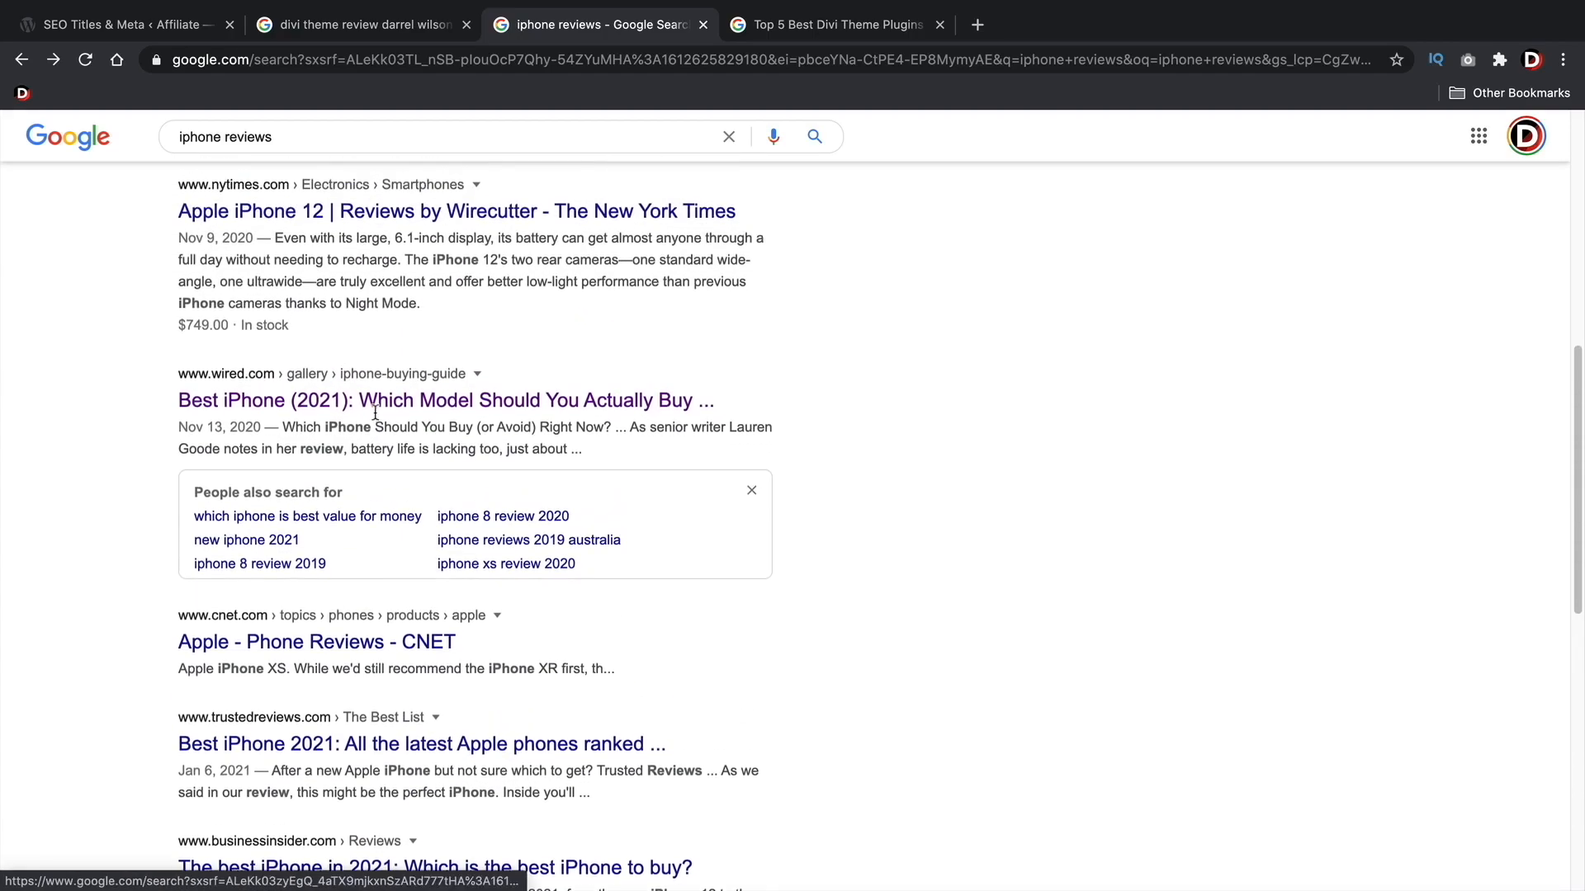
{"action": "scroll", "coordinate": [366, 401], "scroll_direction": "up", "scroll_amount": 8}
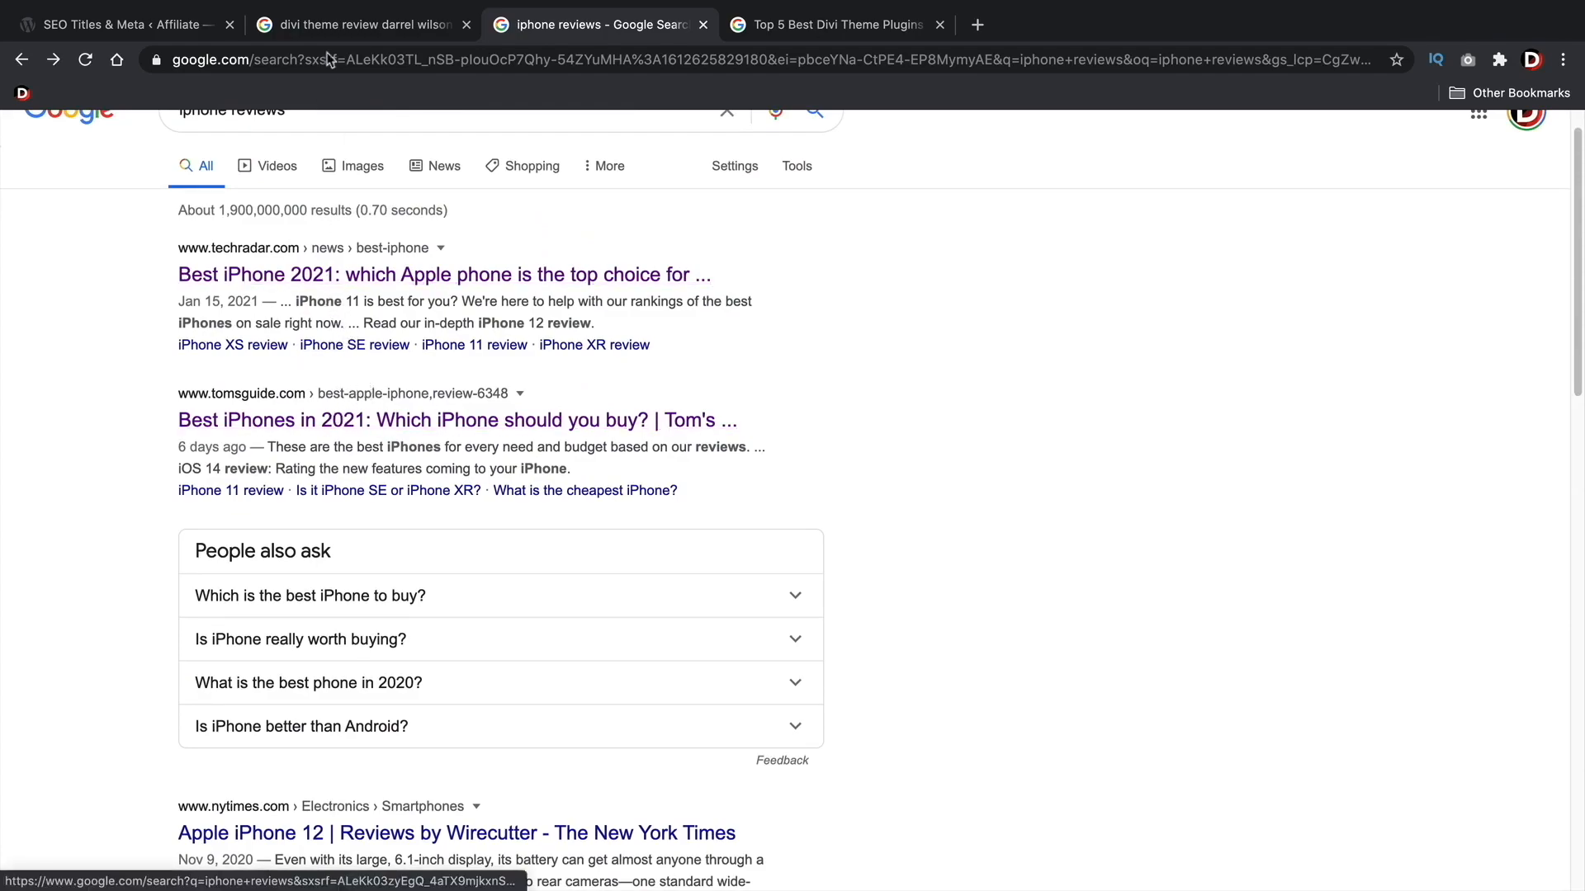
{"action": "left_click", "coordinate": [161, 24]}
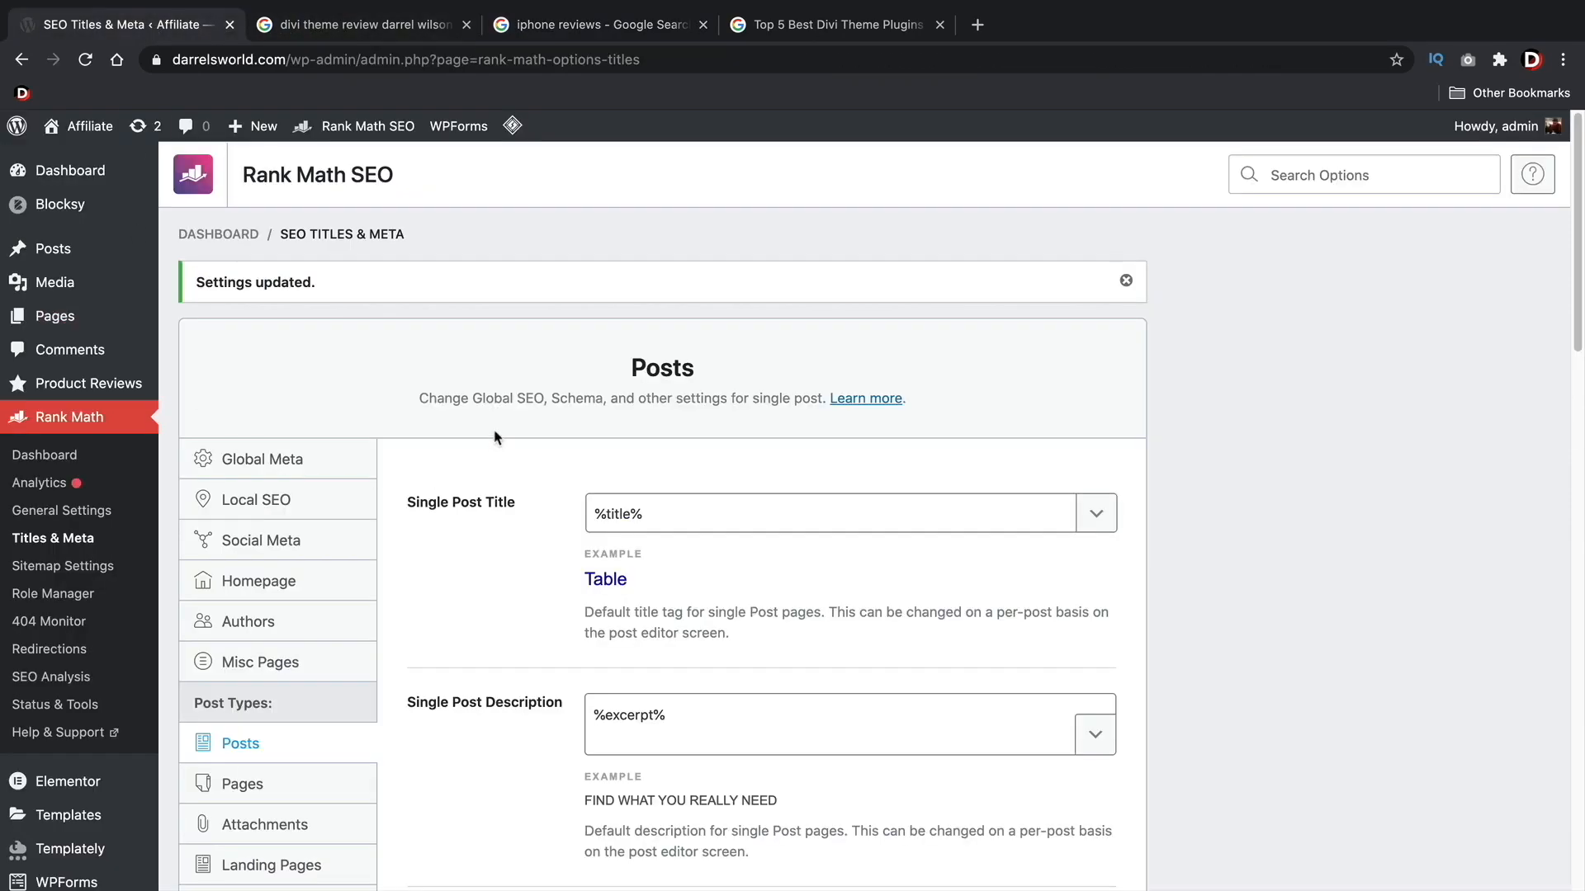
- Open the title and meta settings for Pages, check them through to the custom fields, and save them
{"action": "scroll", "coordinate": [497, 443], "scroll_direction": "down", "scroll_amount": 3}
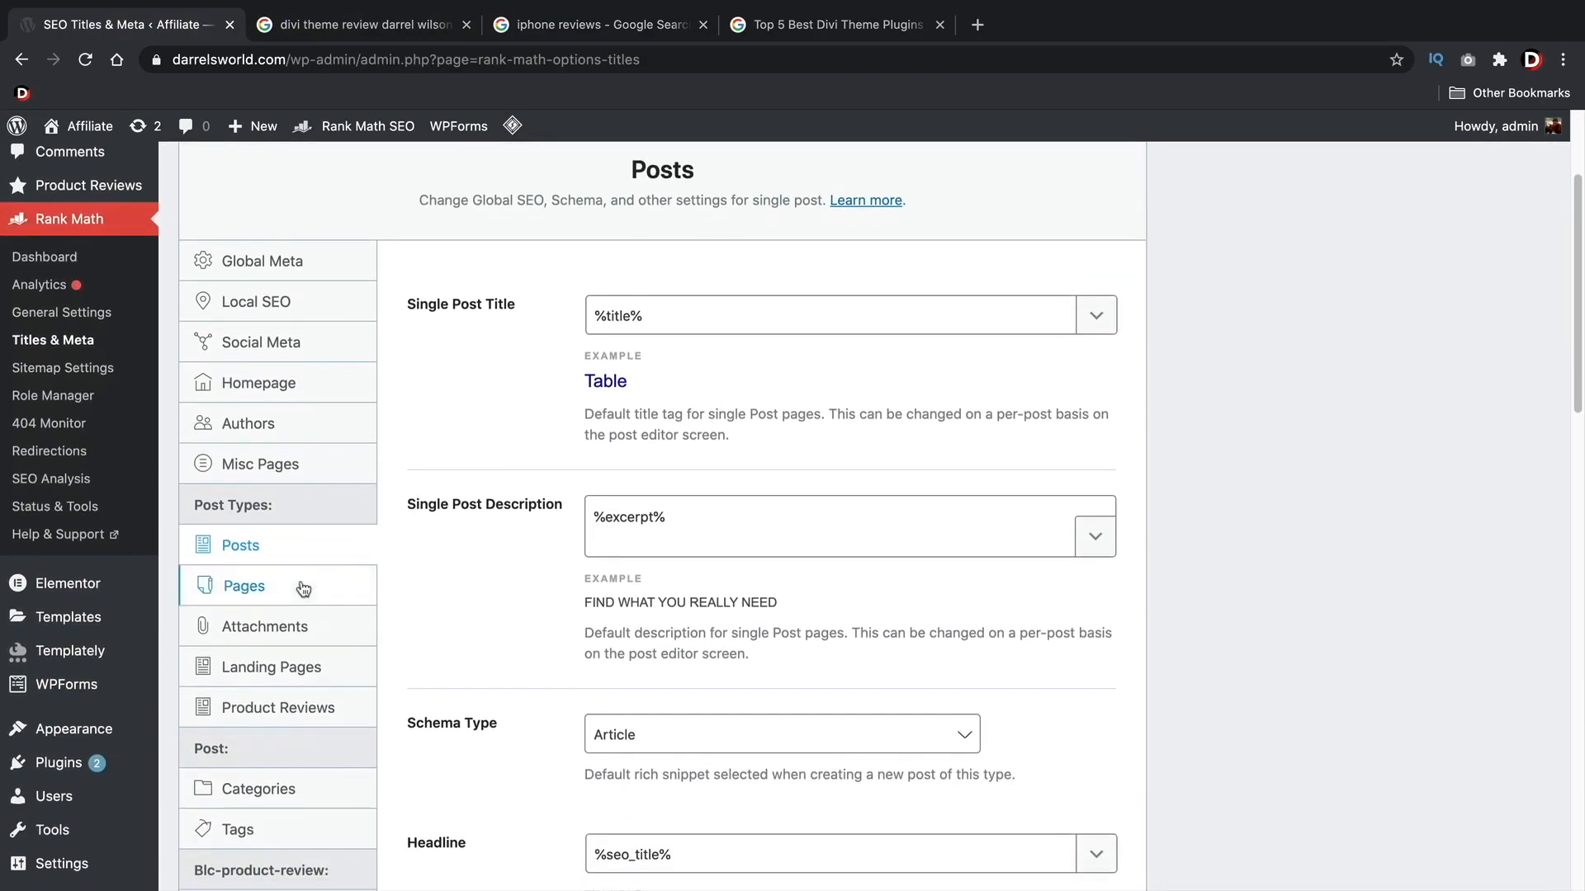
{"action": "left_click", "coordinate": [306, 587]}
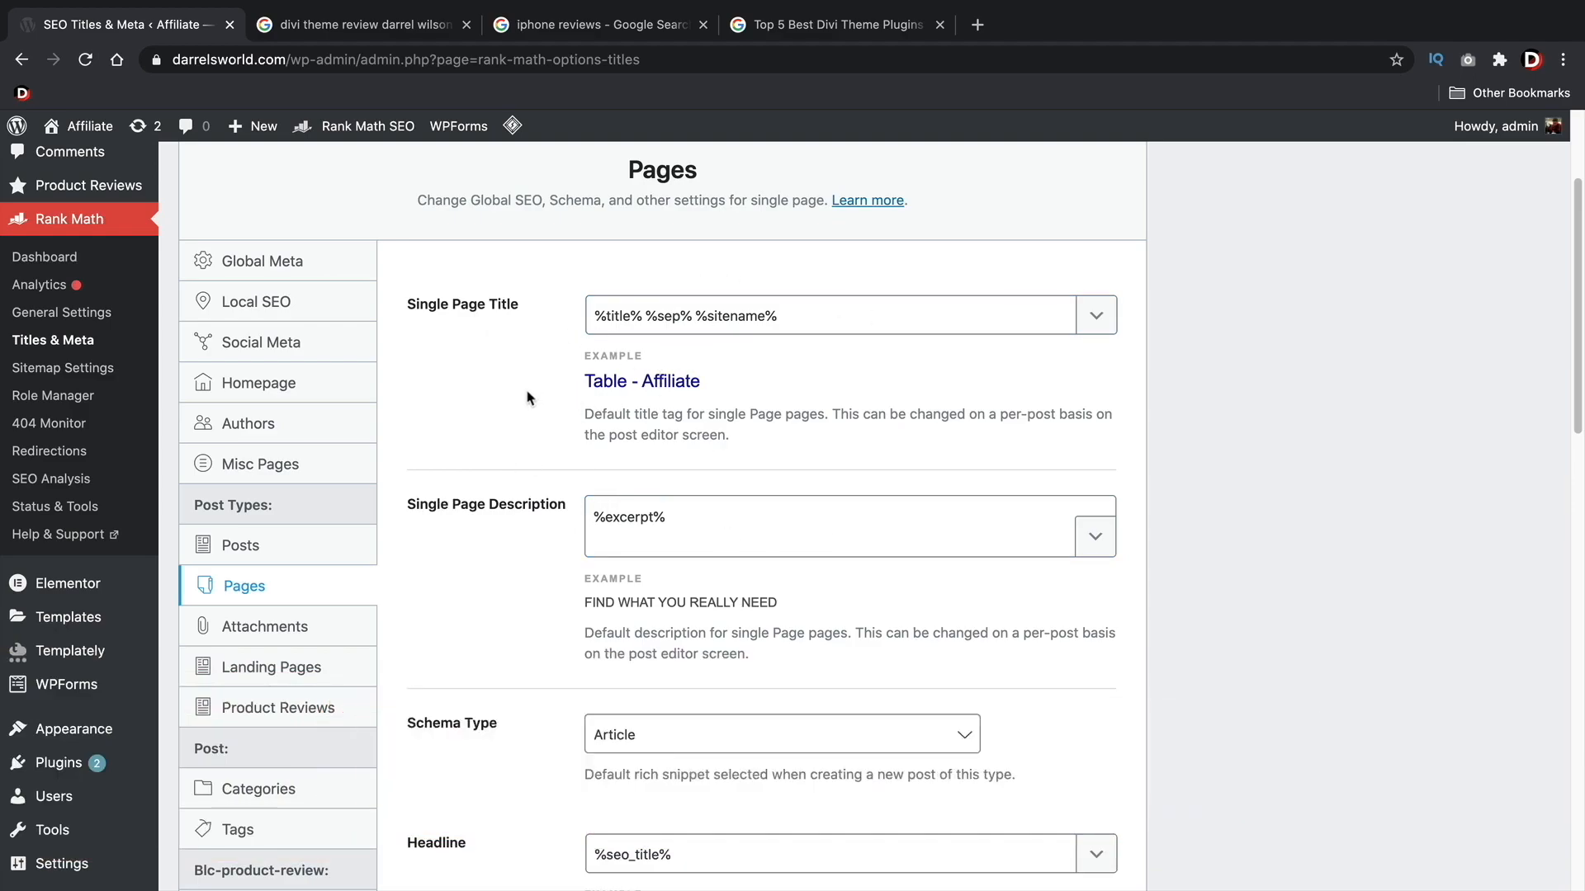
{"action": "scroll", "coordinate": [527, 399], "scroll_direction": "down", "scroll_amount": 3}
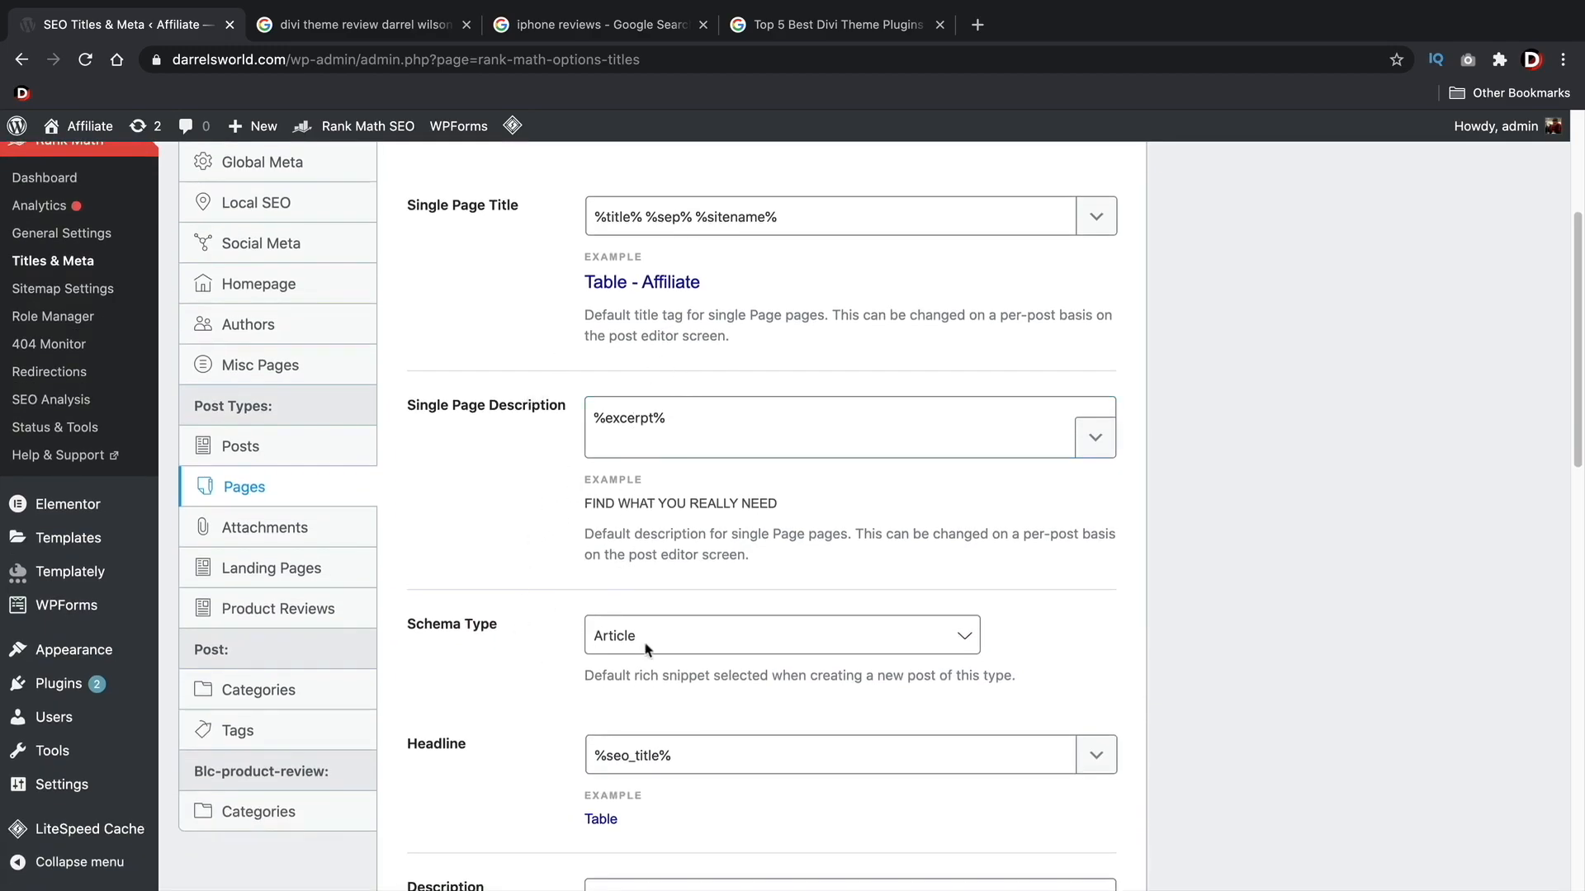
{"action": "scroll", "coordinate": [500, 609], "scroll_direction": "down", "scroll_amount": 6}
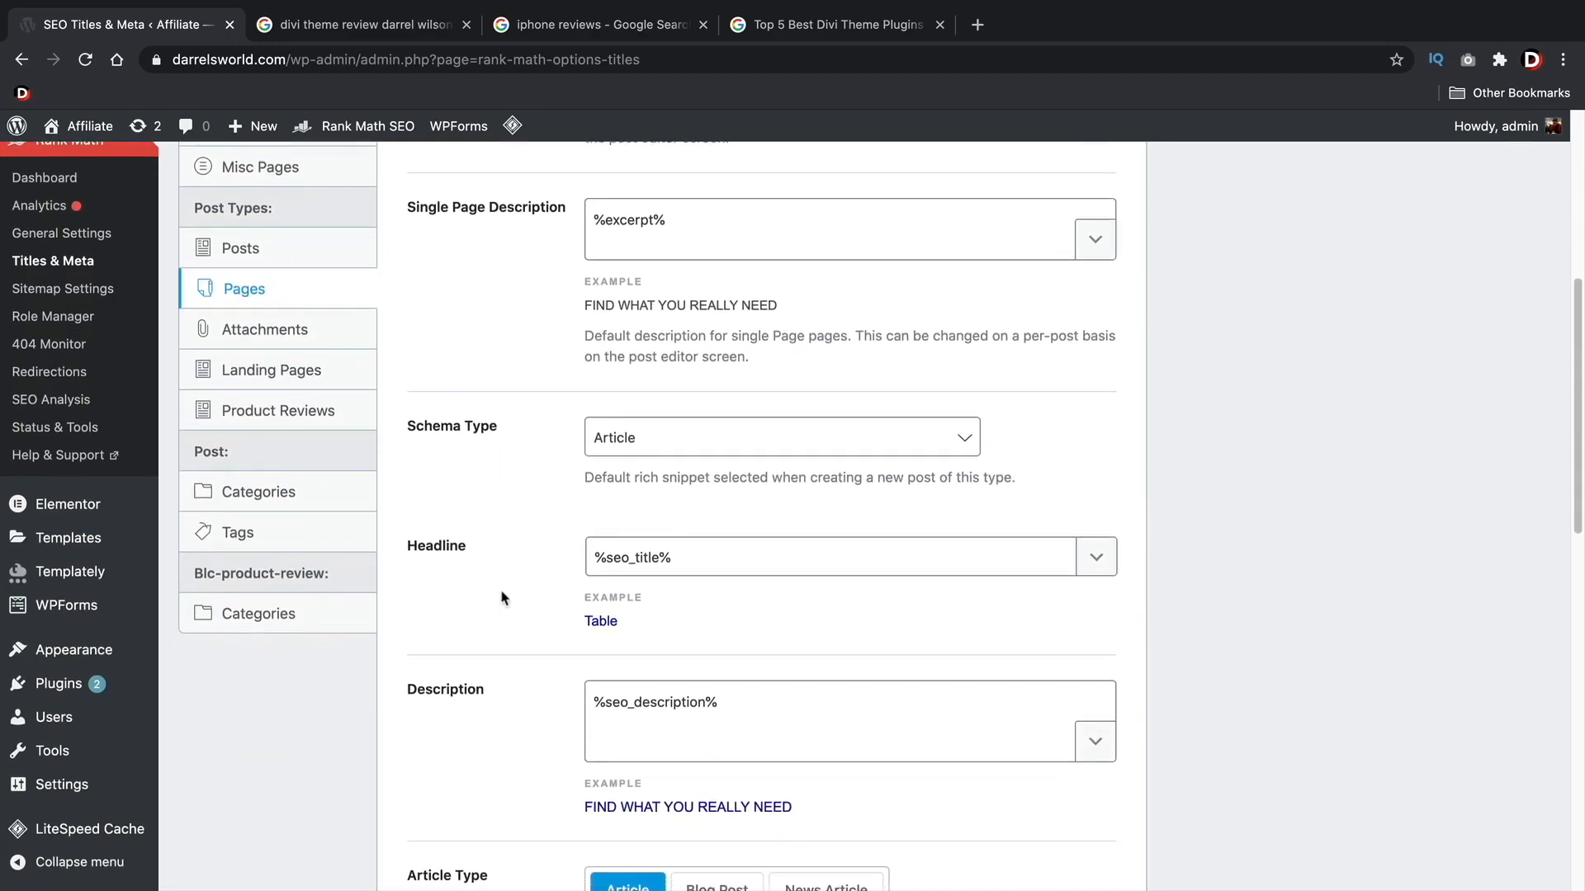
{"action": "scroll", "coordinate": [503, 601], "scroll_direction": "down", "scroll_amount": 13}
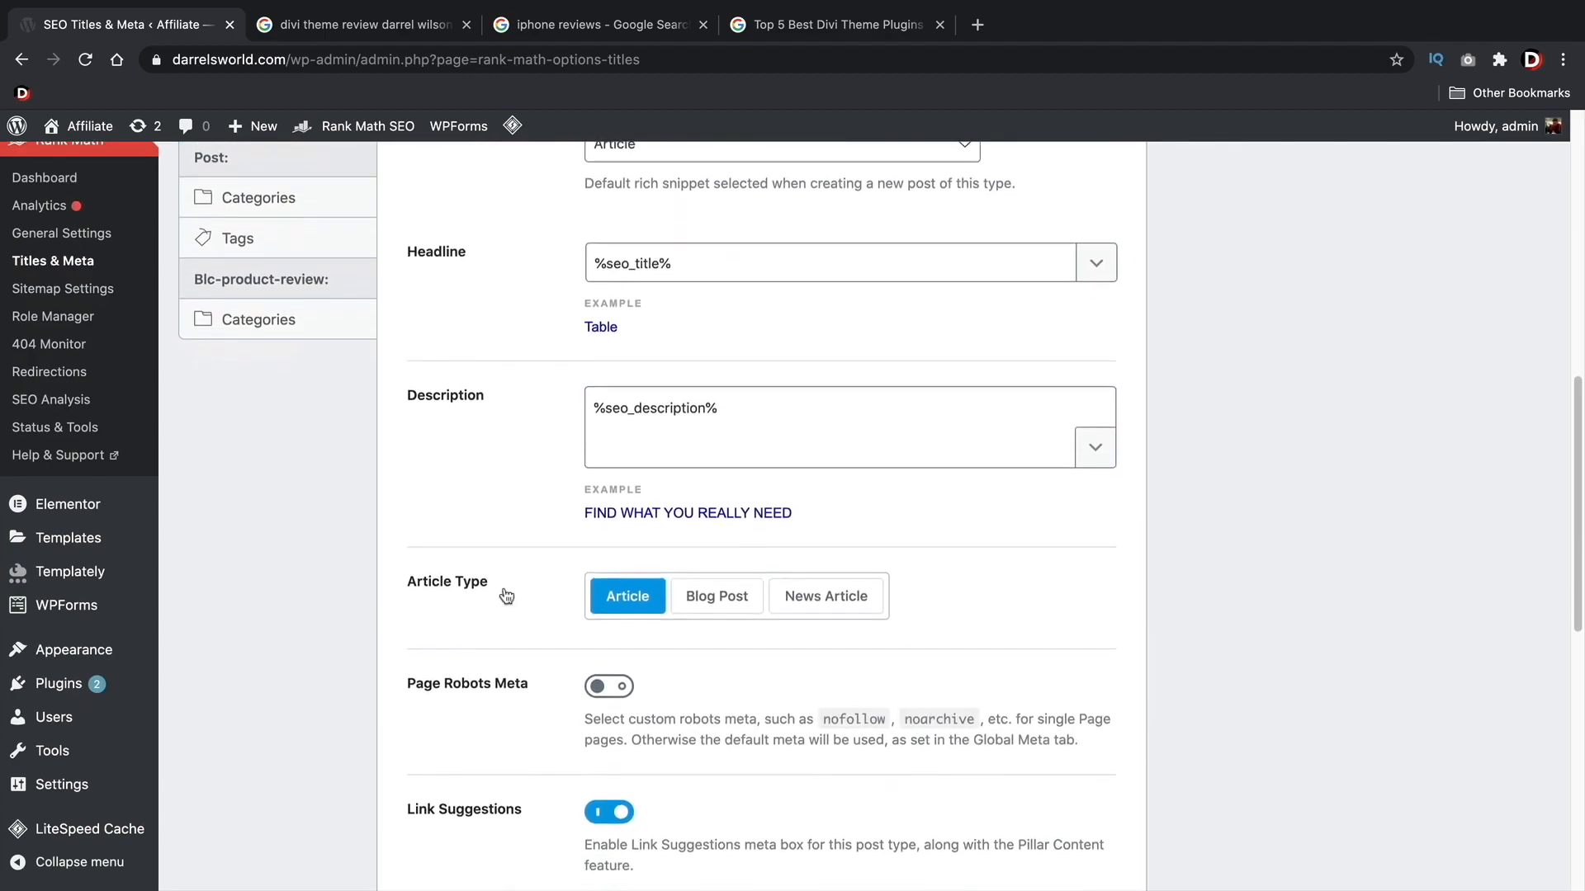
{"action": "scroll", "coordinate": [507, 591], "scroll_direction": "down", "scroll_amount": 15}
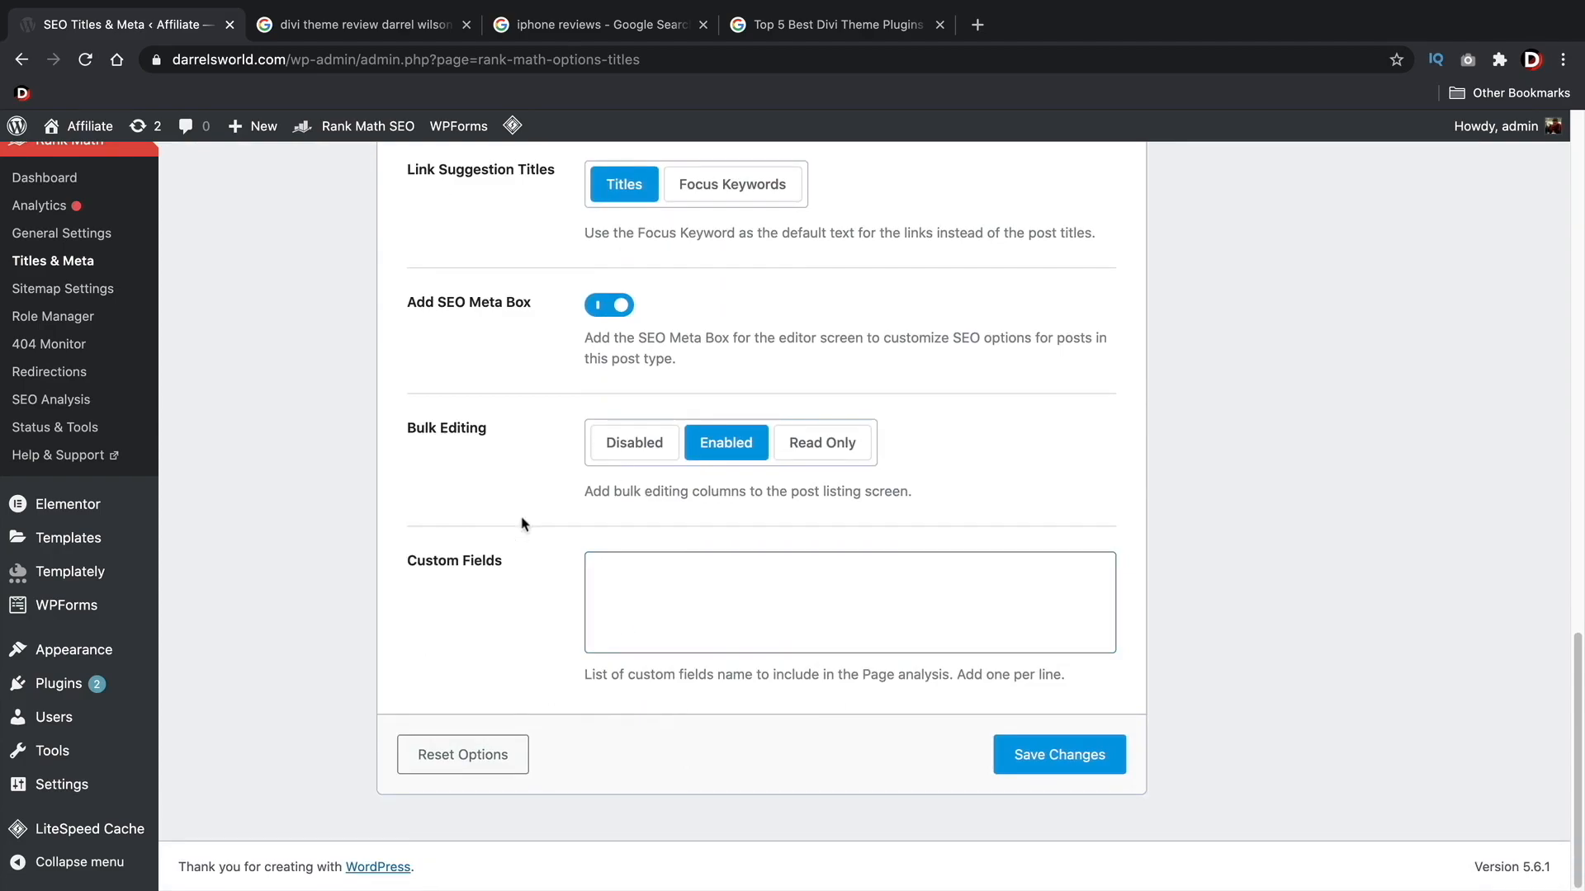
{"action": "left_click", "coordinate": [1107, 753]}
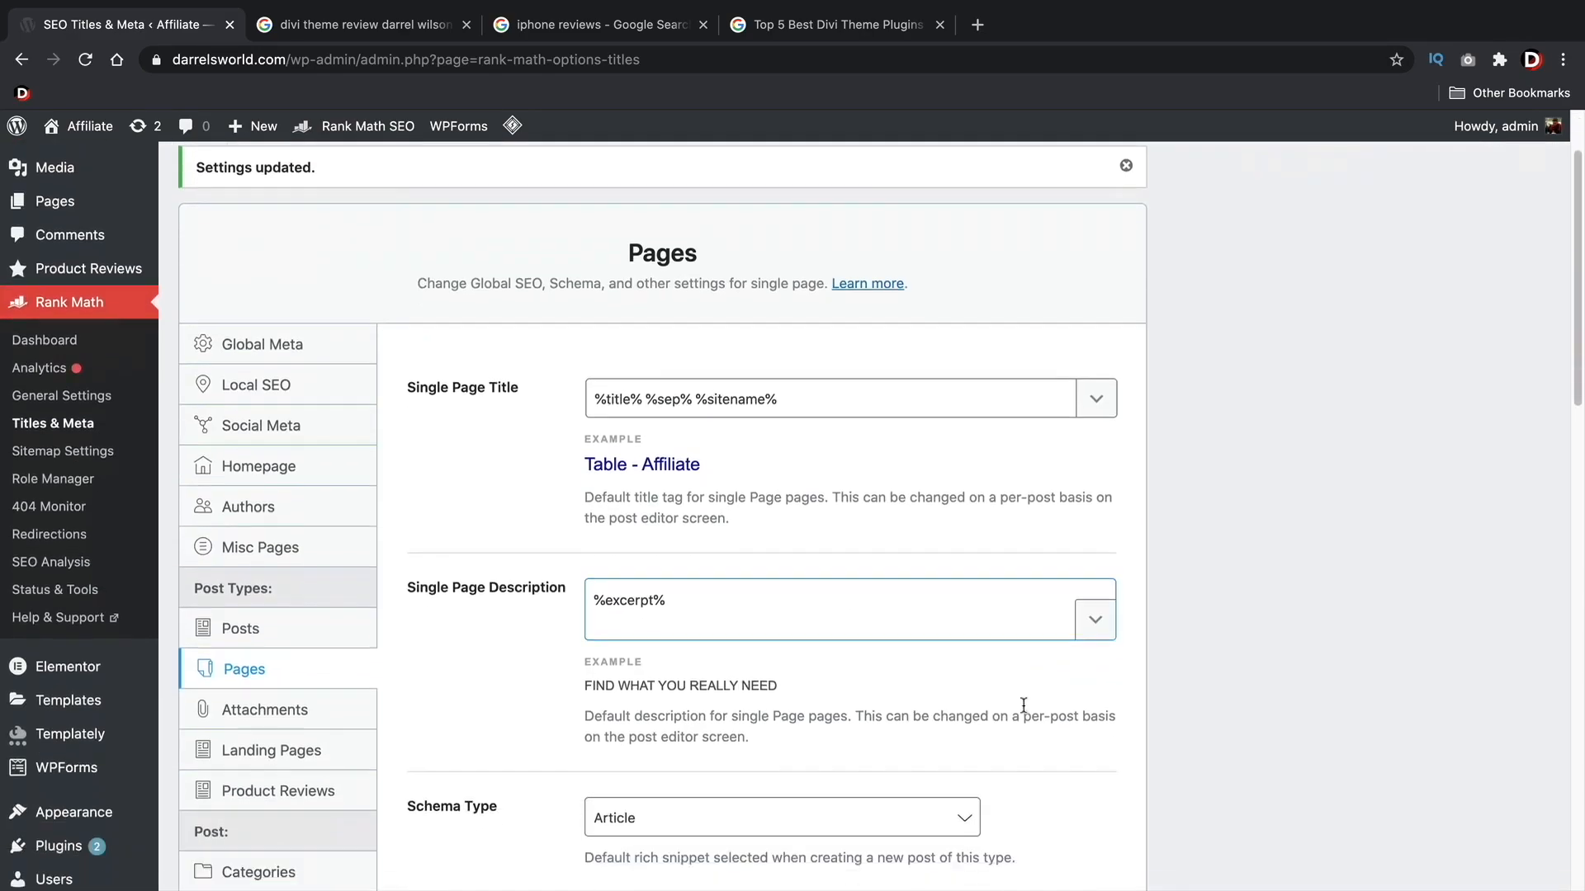
- Look through the Attachments and Landing Pages settings under the post types
{"action": "scroll", "coordinate": [1023, 700], "scroll_direction": "down", "scroll_amount": 4}
{"action": "left_click", "coordinate": [337, 536]}
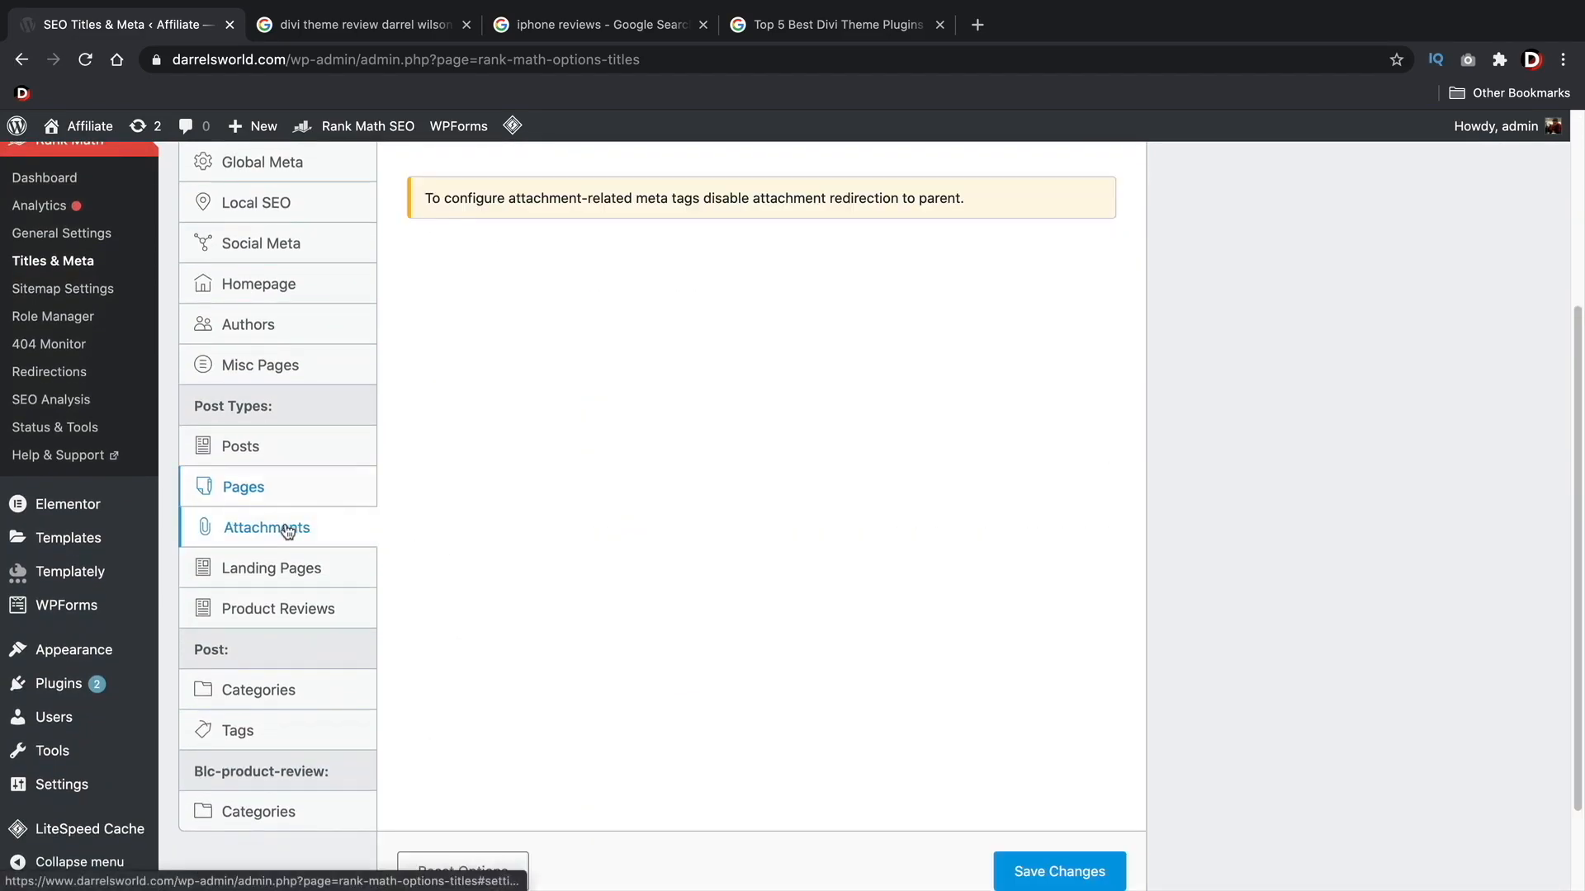
{"action": "scroll", "coordinate": [527, 570], "scroll_direction": "up", "scroll_amount": 2}
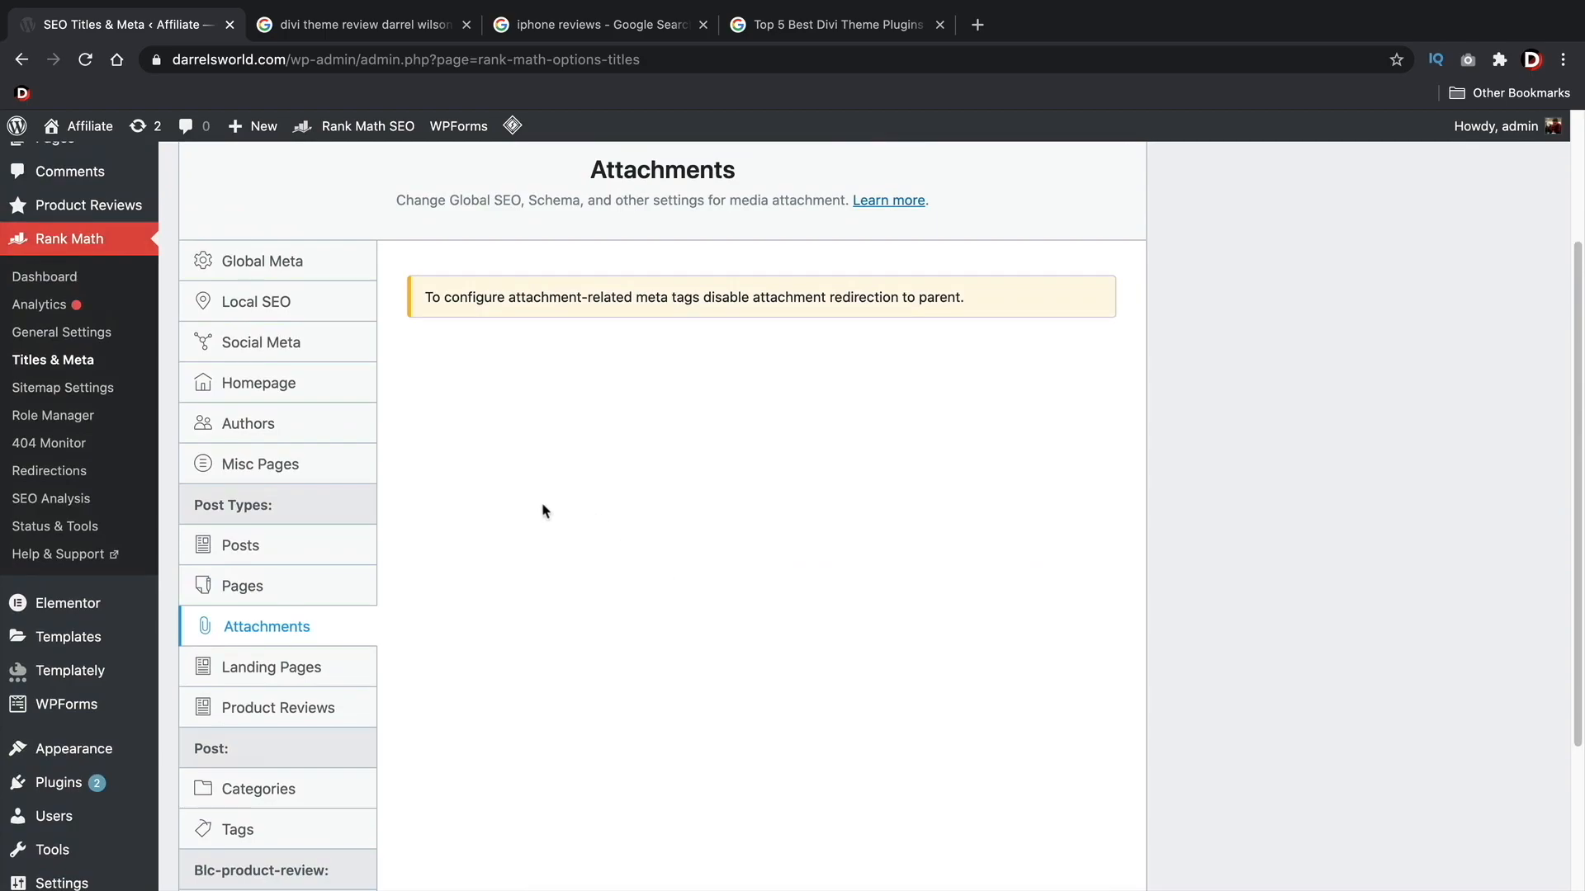
{"action": "scroll", "coordinate": [418, 566], "scroll_direction": "down", "scroll_amount": 2}
{"action": "left_click", "coordinate": [312, 576]}
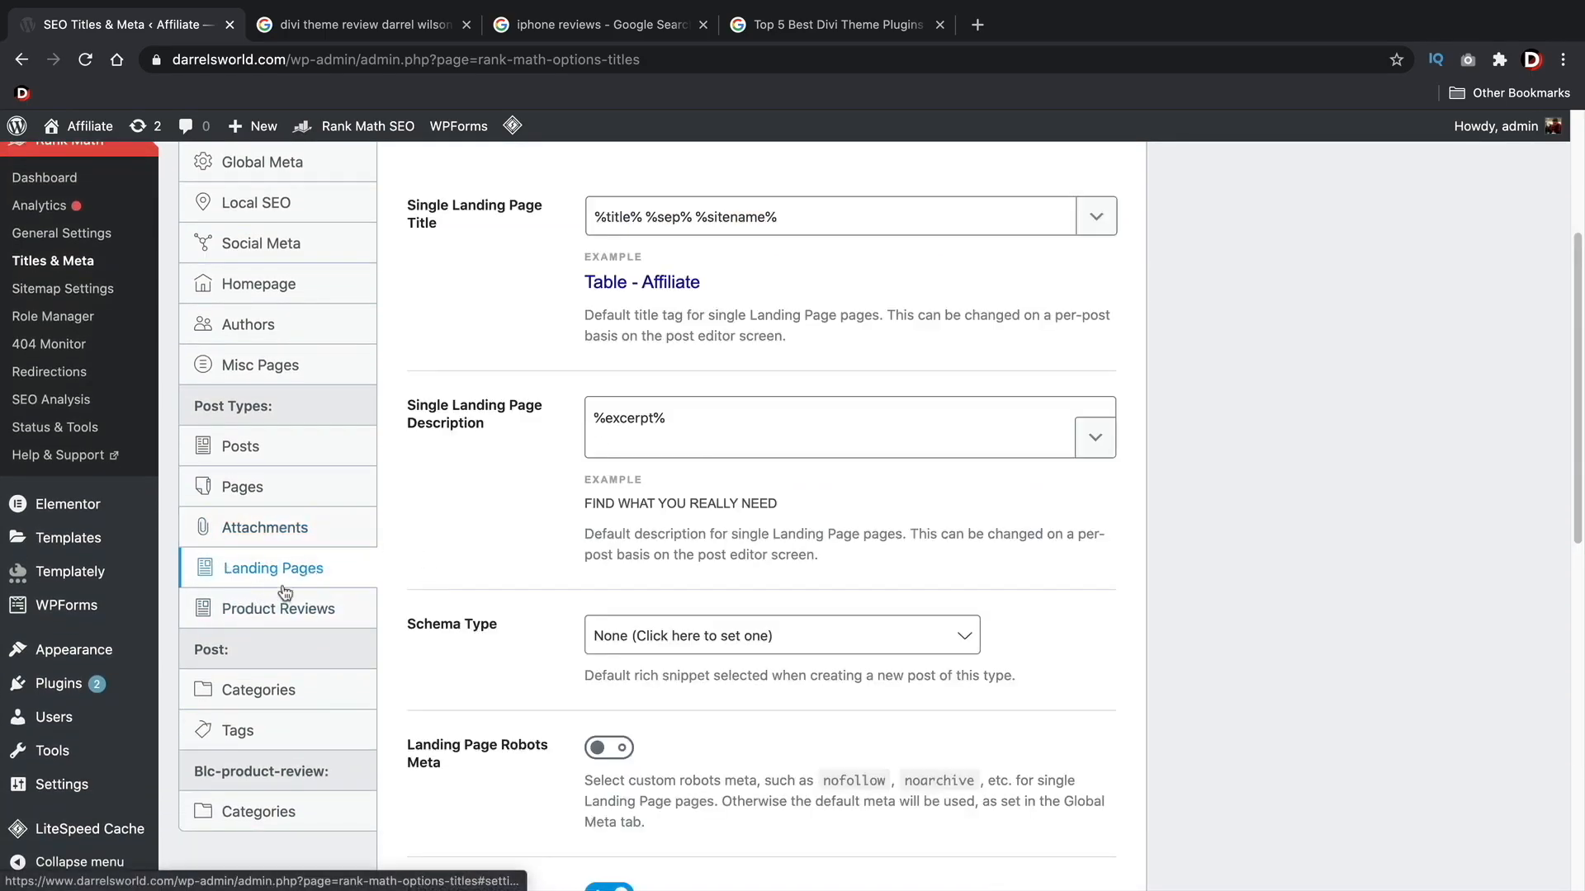
{"action": "left_click_drag", "start_coordinate": [192, 406], "coordinate": [285, 417]}
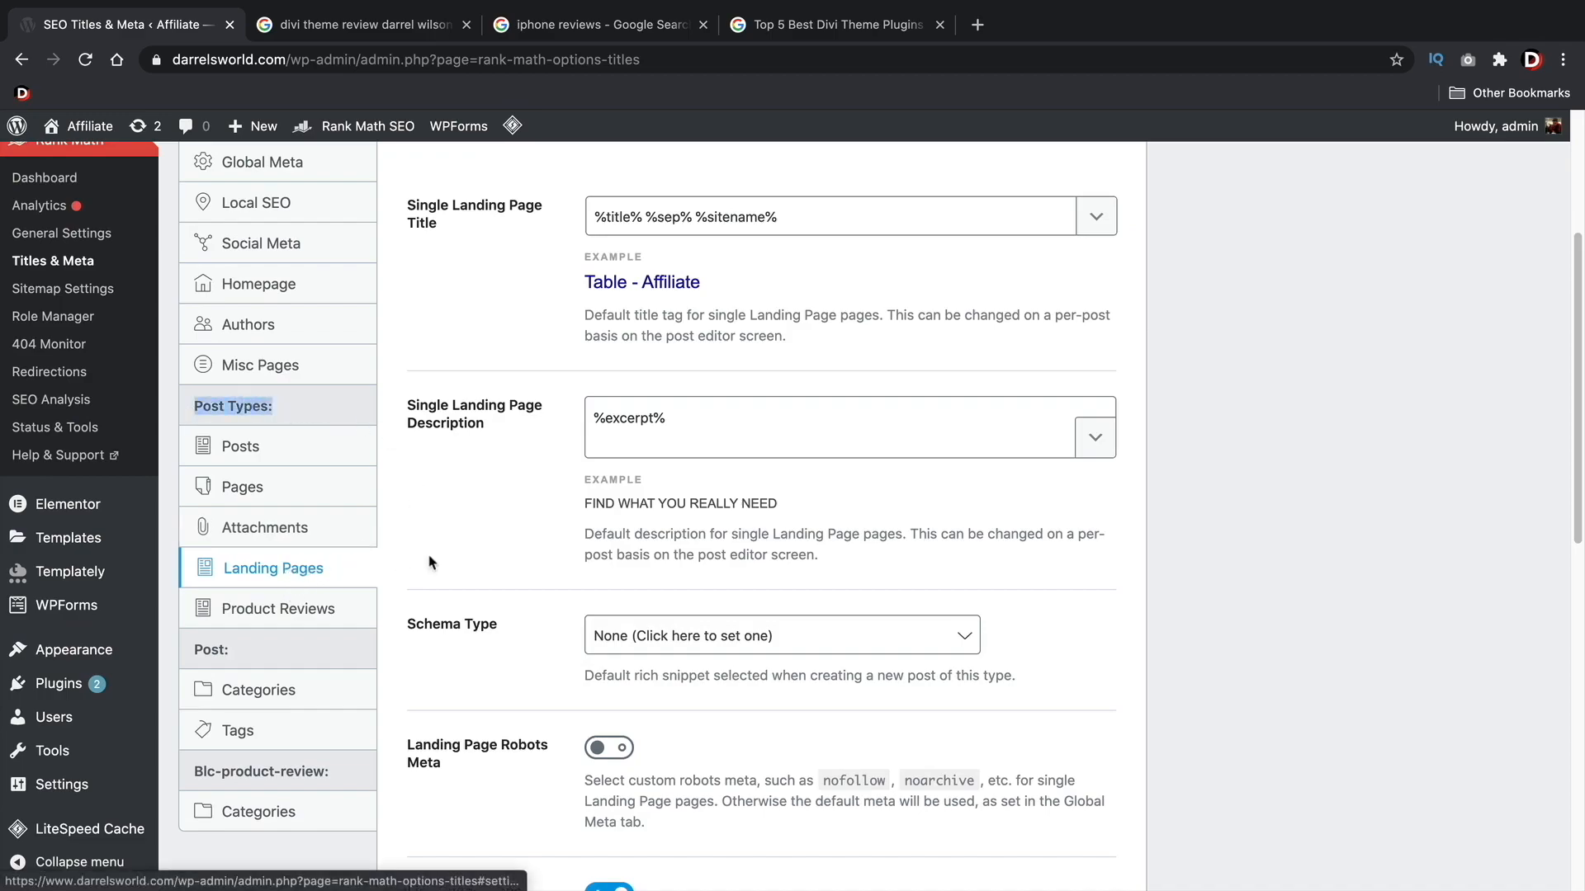
{"action": "scroll", "coordinate": [431, 557], "scroll_direction": "up", "scroll_amount": 2}
{"action": "scroll", "coordinate": [433, 561], "scroll_direction": "down", "scroll_amount": 2}
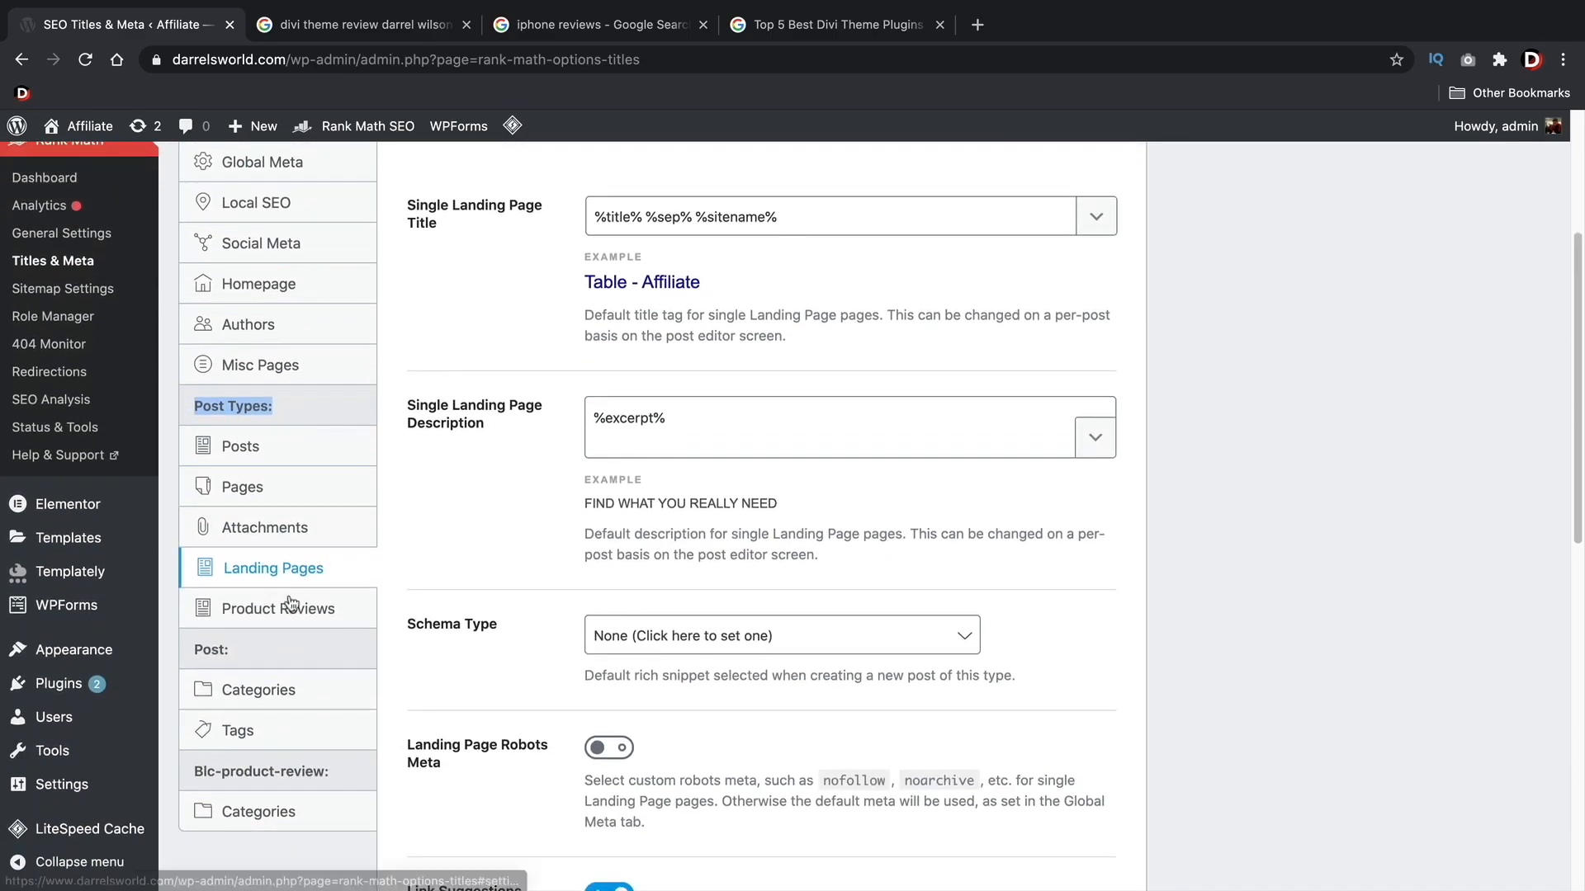
- Open the title and meta settings for Product Reviews and append the %currentyear% variable to the Single Product Review Title
{"action": "left_click", "coordinate": [285, 598]}
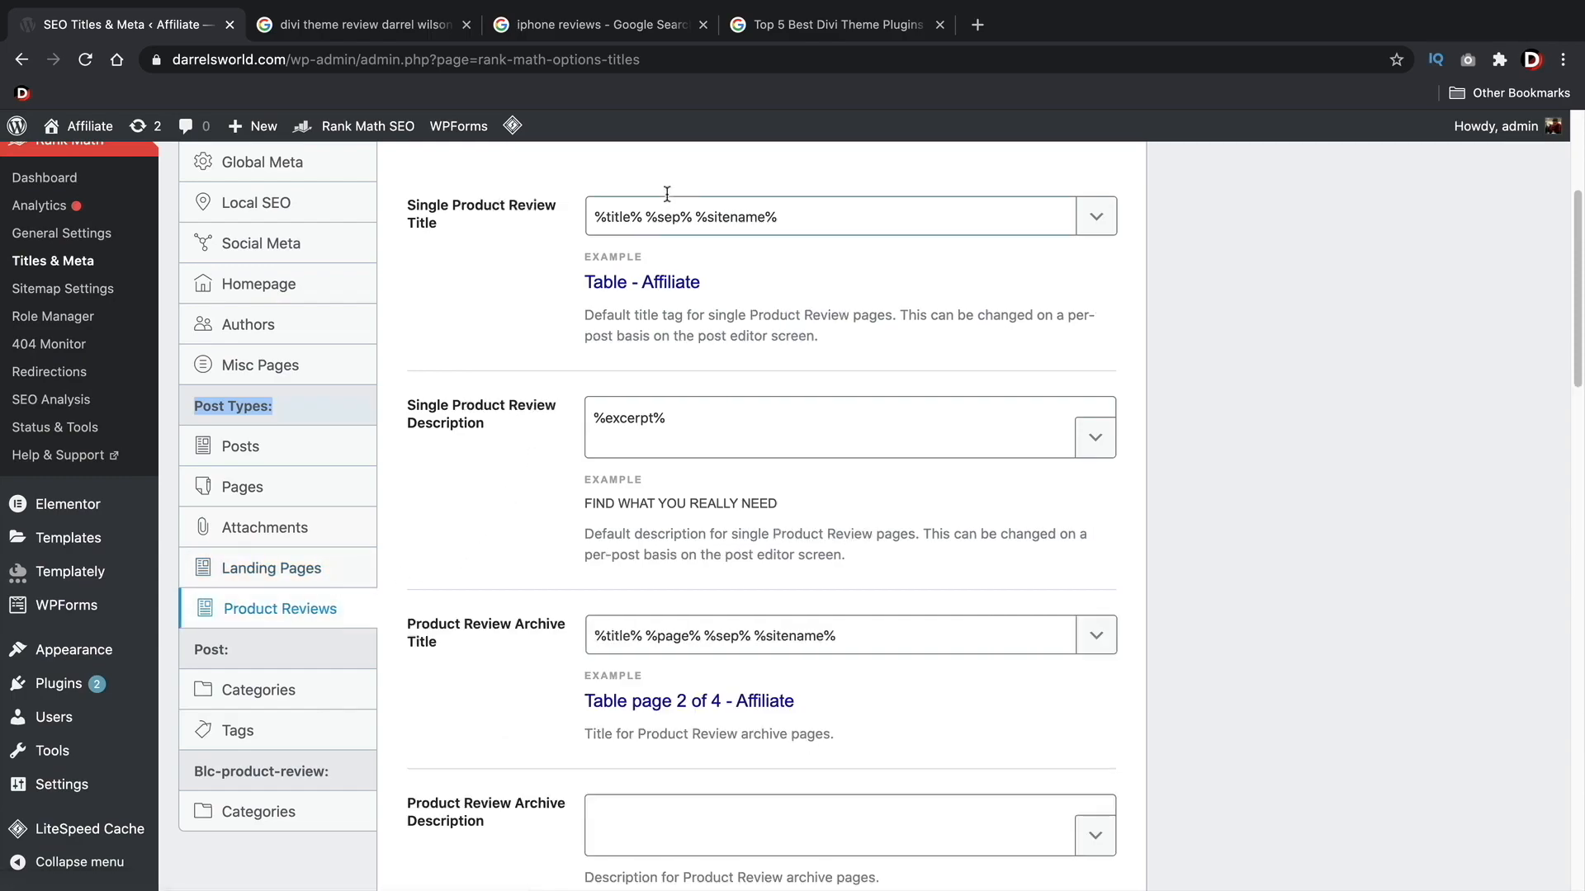
{"action": "left_click_drag", "start_coordinate": [640, 216], "coordinate": [602, 216]}
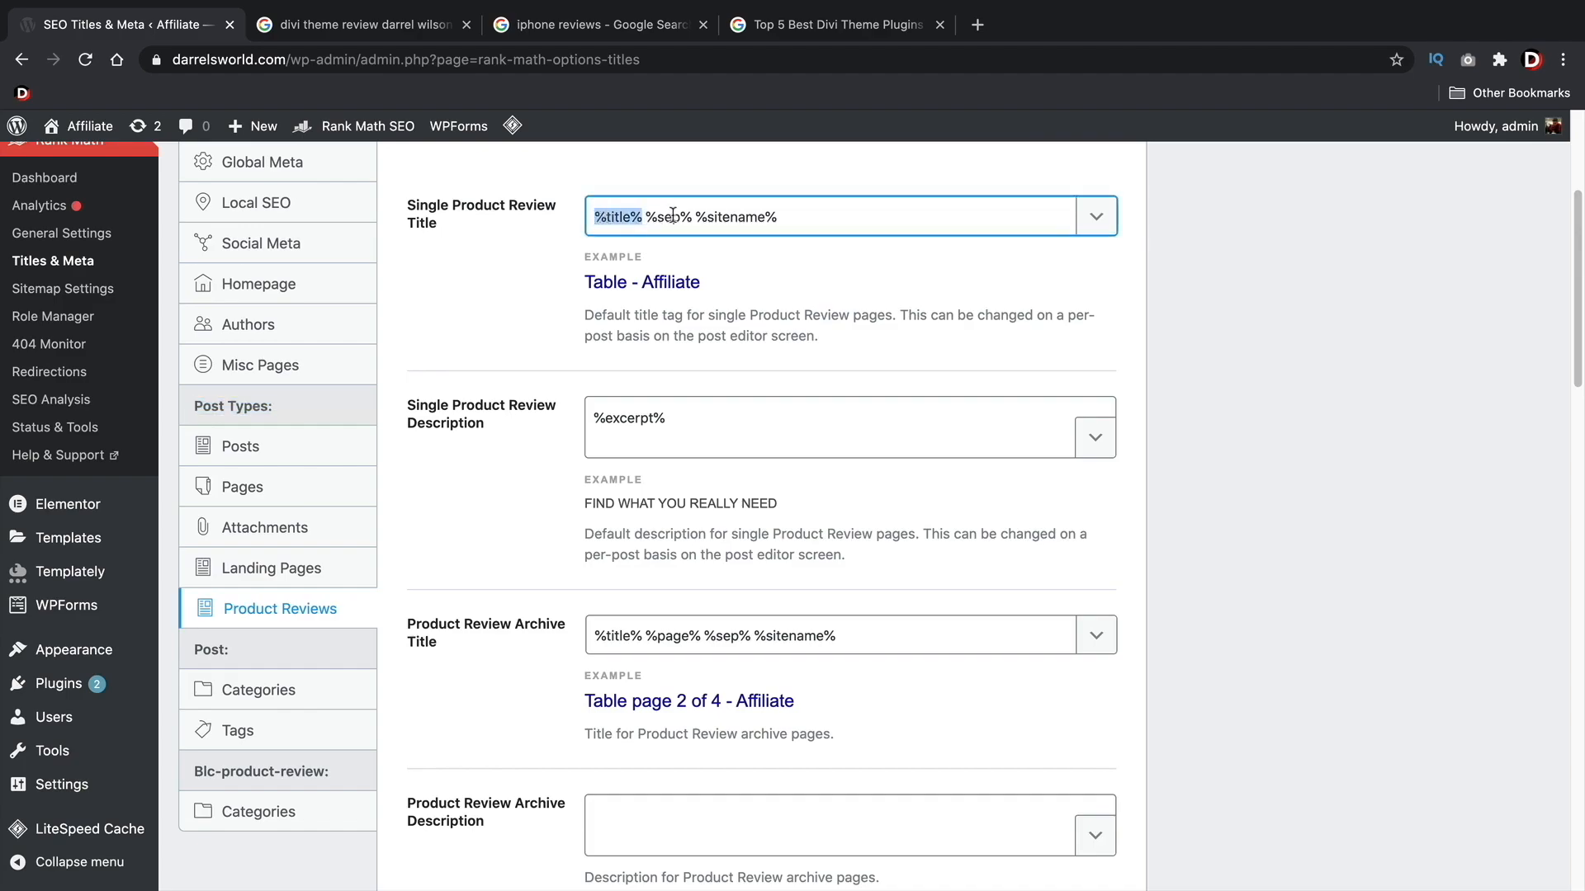
{"action": "left_click_drag", "start_coordinate": [704, 213], "coordinate": [789, 212]}
{"action": "left_click", "coordinate": [800, 218]}
{"action": "left_click", "coordinate": [1096, 216]}
{"action": "scroll", "coordinate": [1032, 330], "scroll_direction": "down", "scroll_amount": 5}
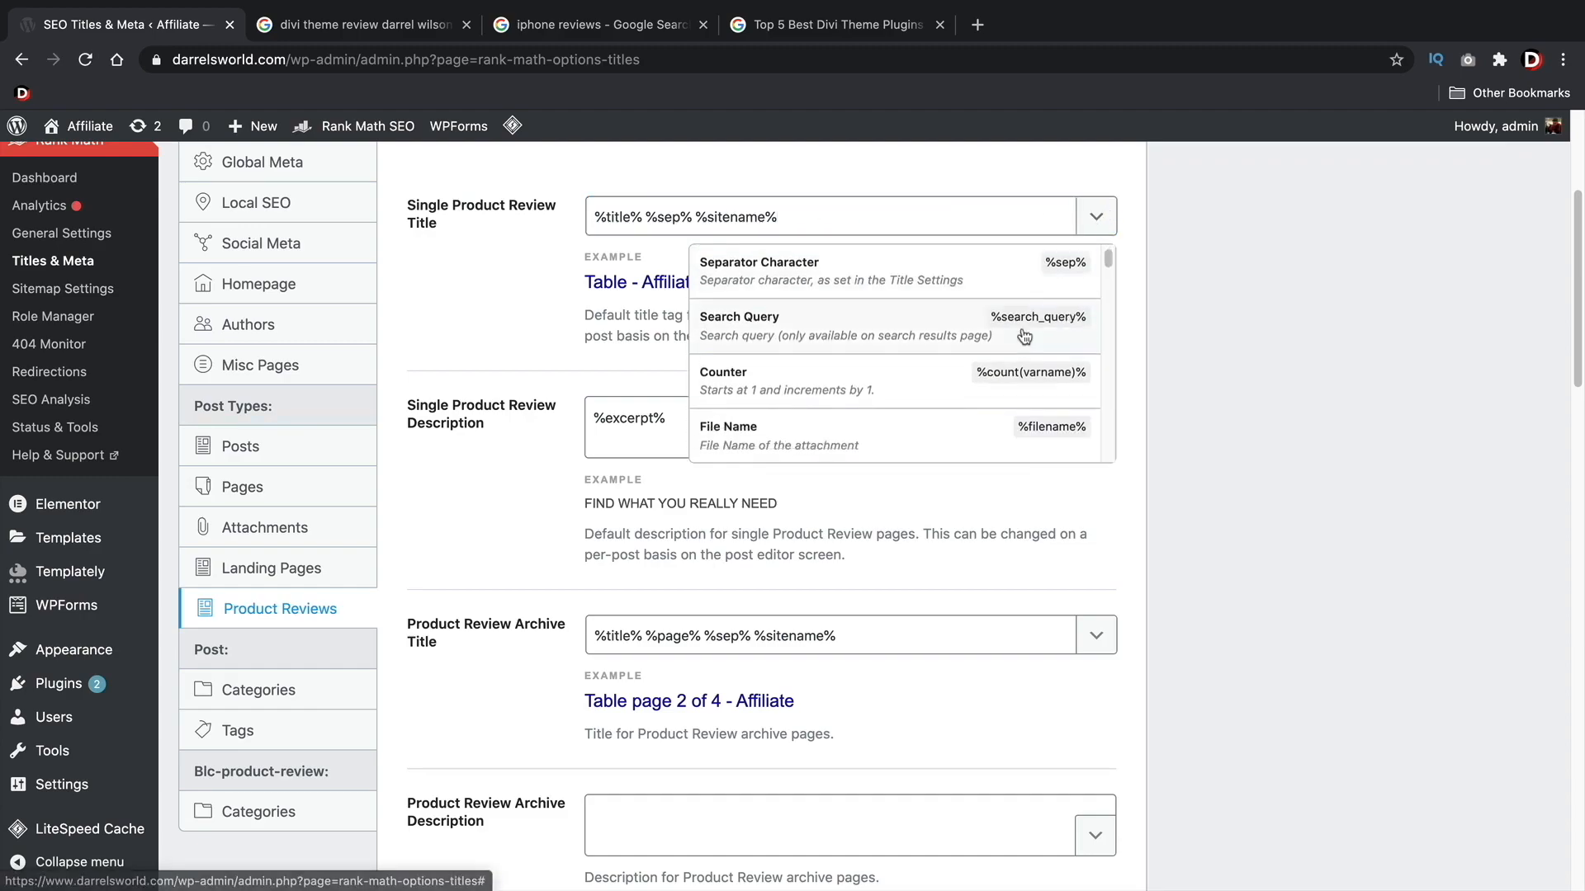
{"action": "scroll", "coordinate": [1020, 340], "scroll_direction": "down", "scroll_amount": 1}
{"action": "scroll", "coordinate": [990, 345], "scroll_direction": "up", "scroll_amount": 2}
{"action": "scroll", "coordinate": [974, 353], "scroll_direction": "down", "scroll_amount": 2}
{"action": "scroll", "coordinate": [971, 355], "scroll_direction": "down", "scroll_amount": 3}
{"action": "left_click", "coordinate": [942, 323]}
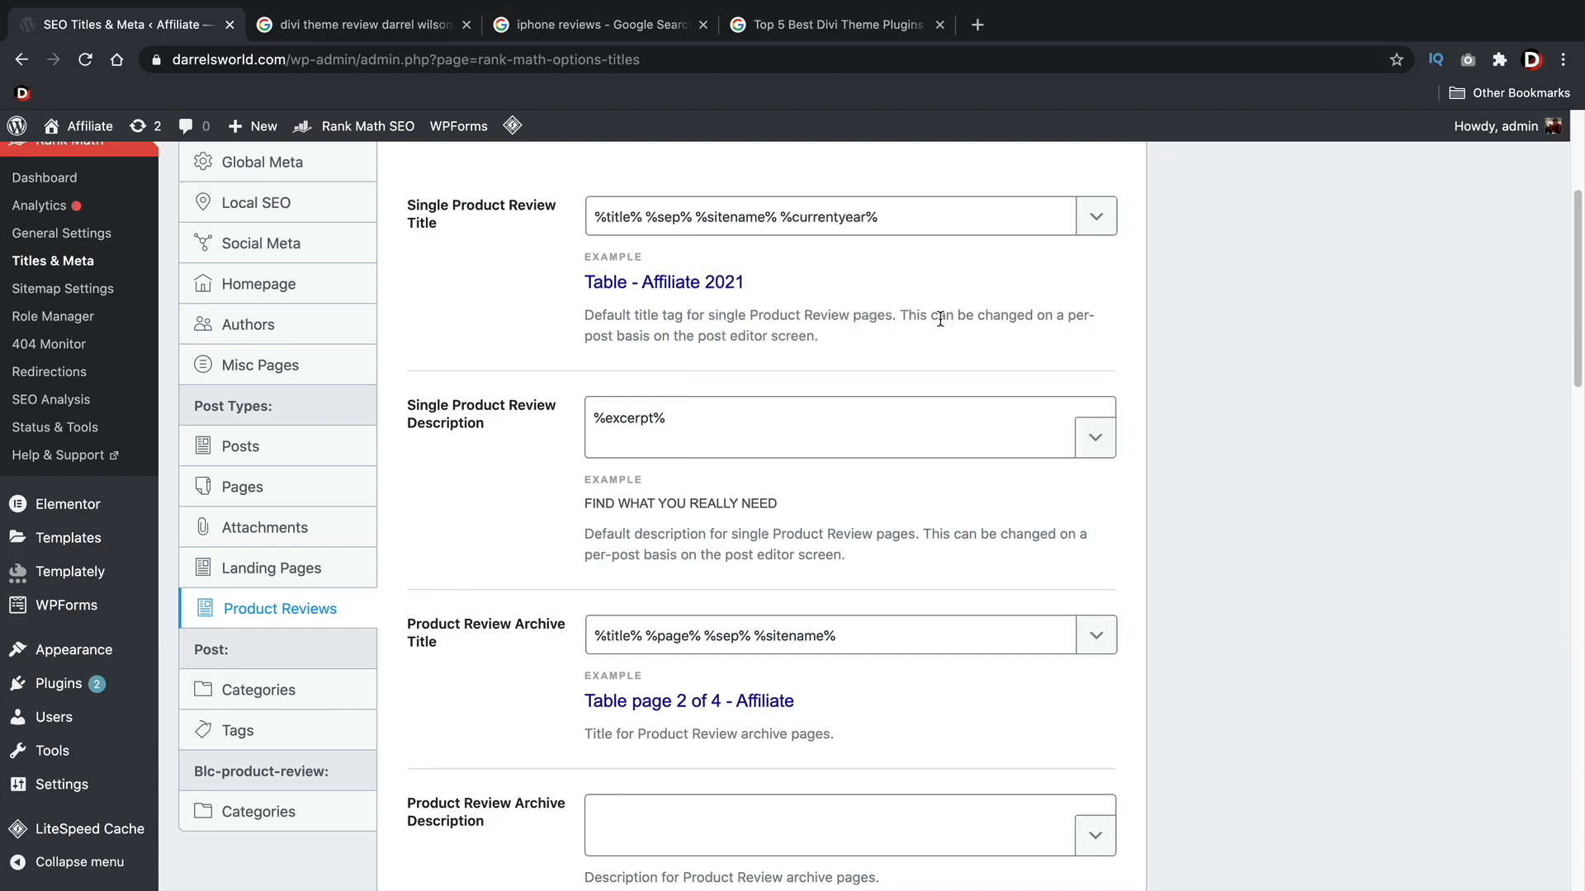
- Remove the %sitename% variable from the Single Product Review Title so it reads %title% %sep% %currentyear%
{"action": "left_click_drag", "start_coordinate": [635, 216], "coordinate": [592, 220]}
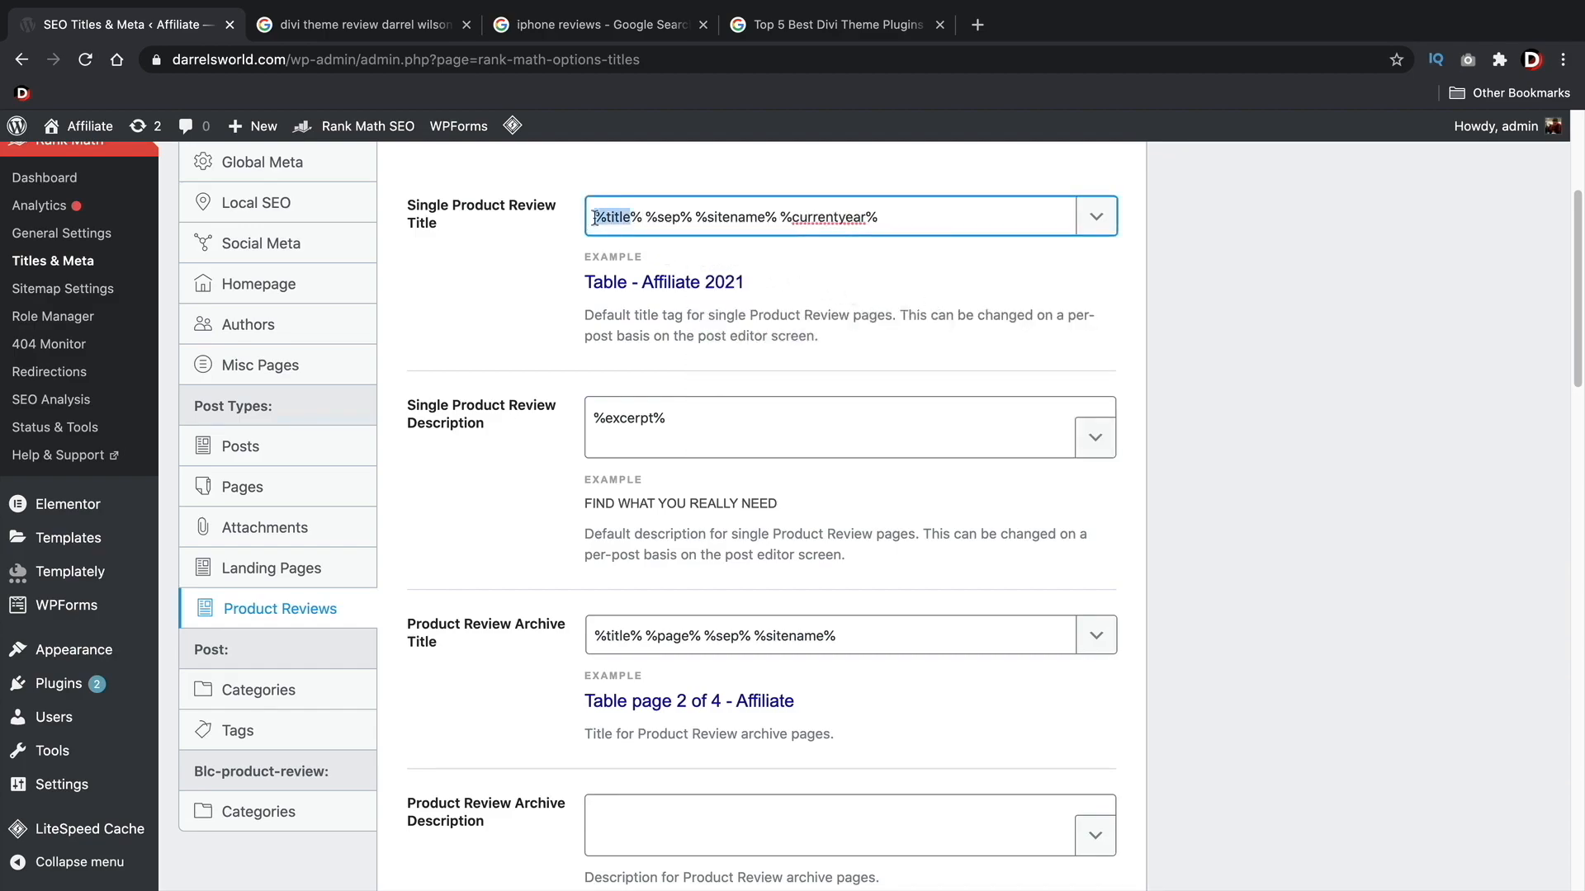
{"action": "left_click_drag", "start_coordinate": [775, 216], "coordinate": [696, 215]}
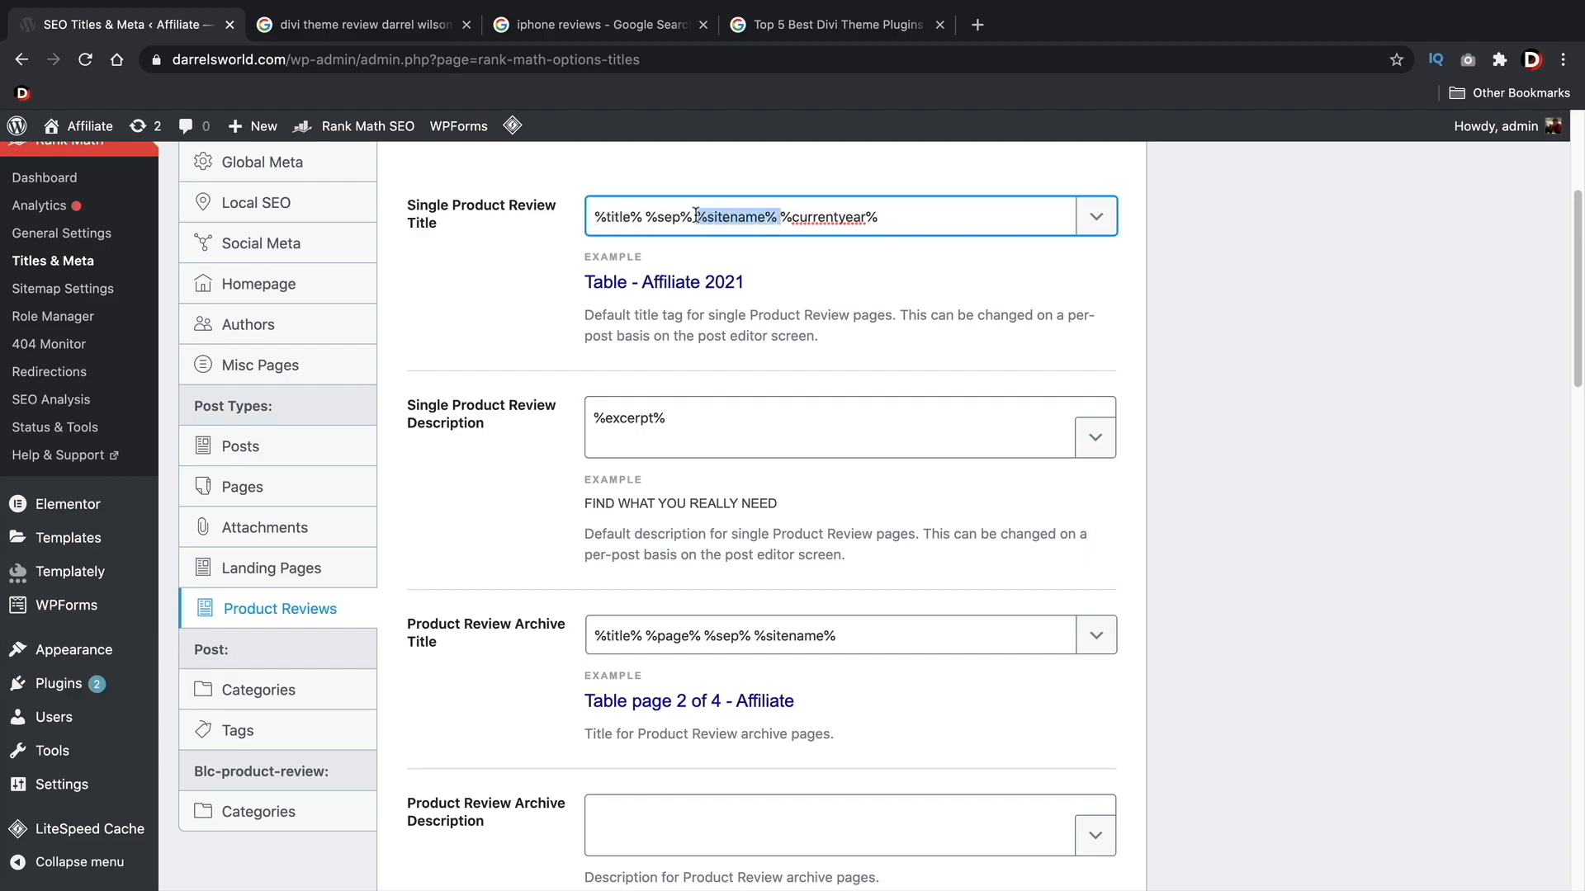
{"action": "key", "text": "BackSpace"}
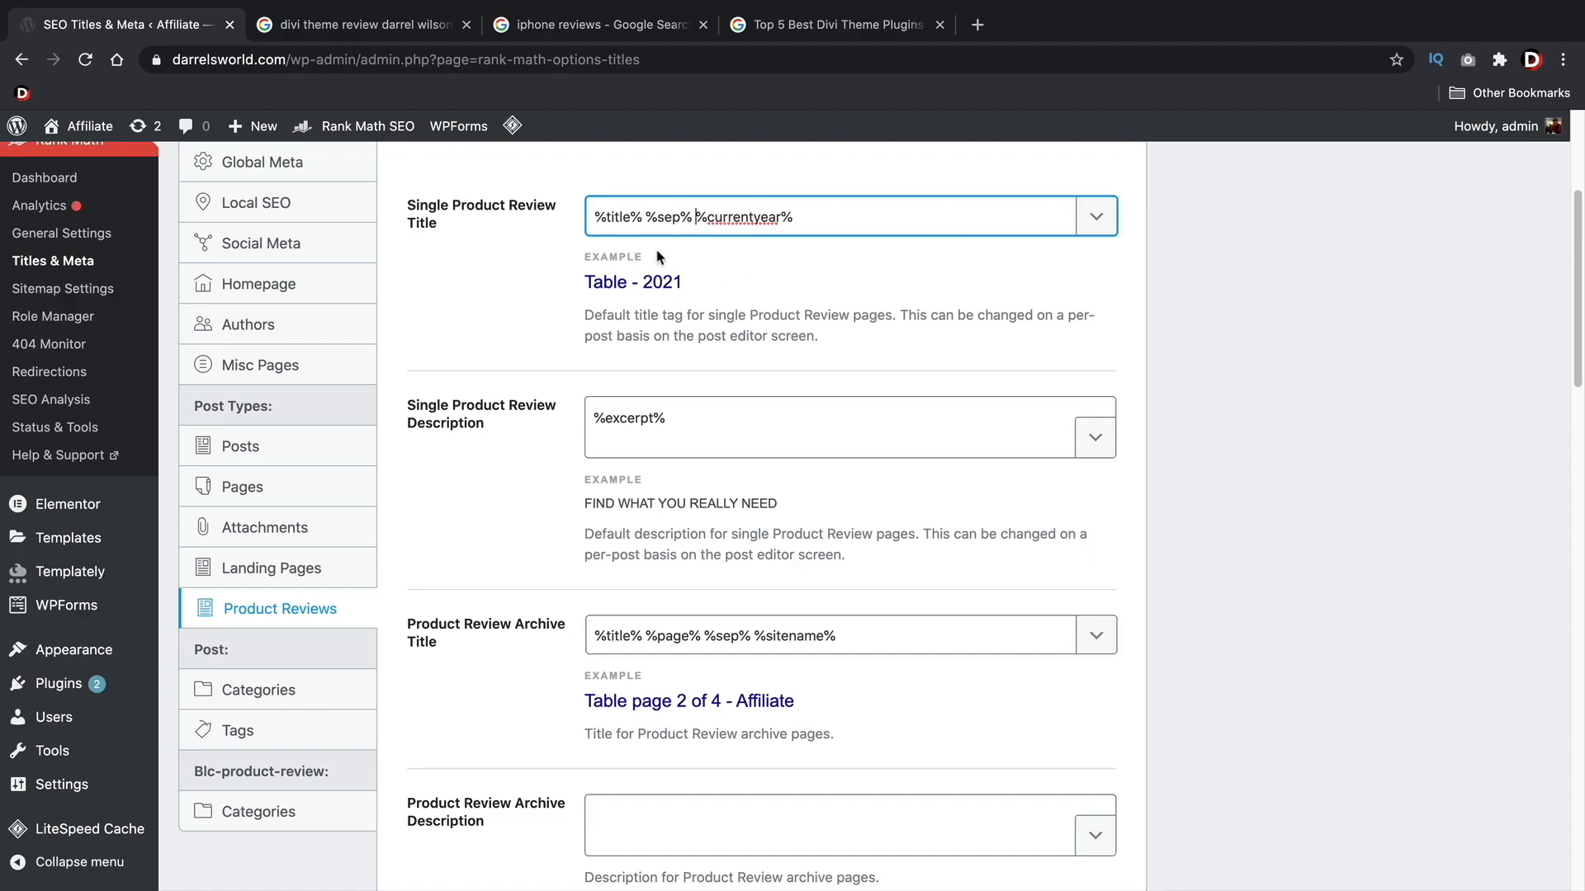
- Check how titles with a year look in the open Google results for the Divi theme review and iPhone reviews, and return to the Rank Math settings
{"action": "left_click", "coordinate": [359, 22]}
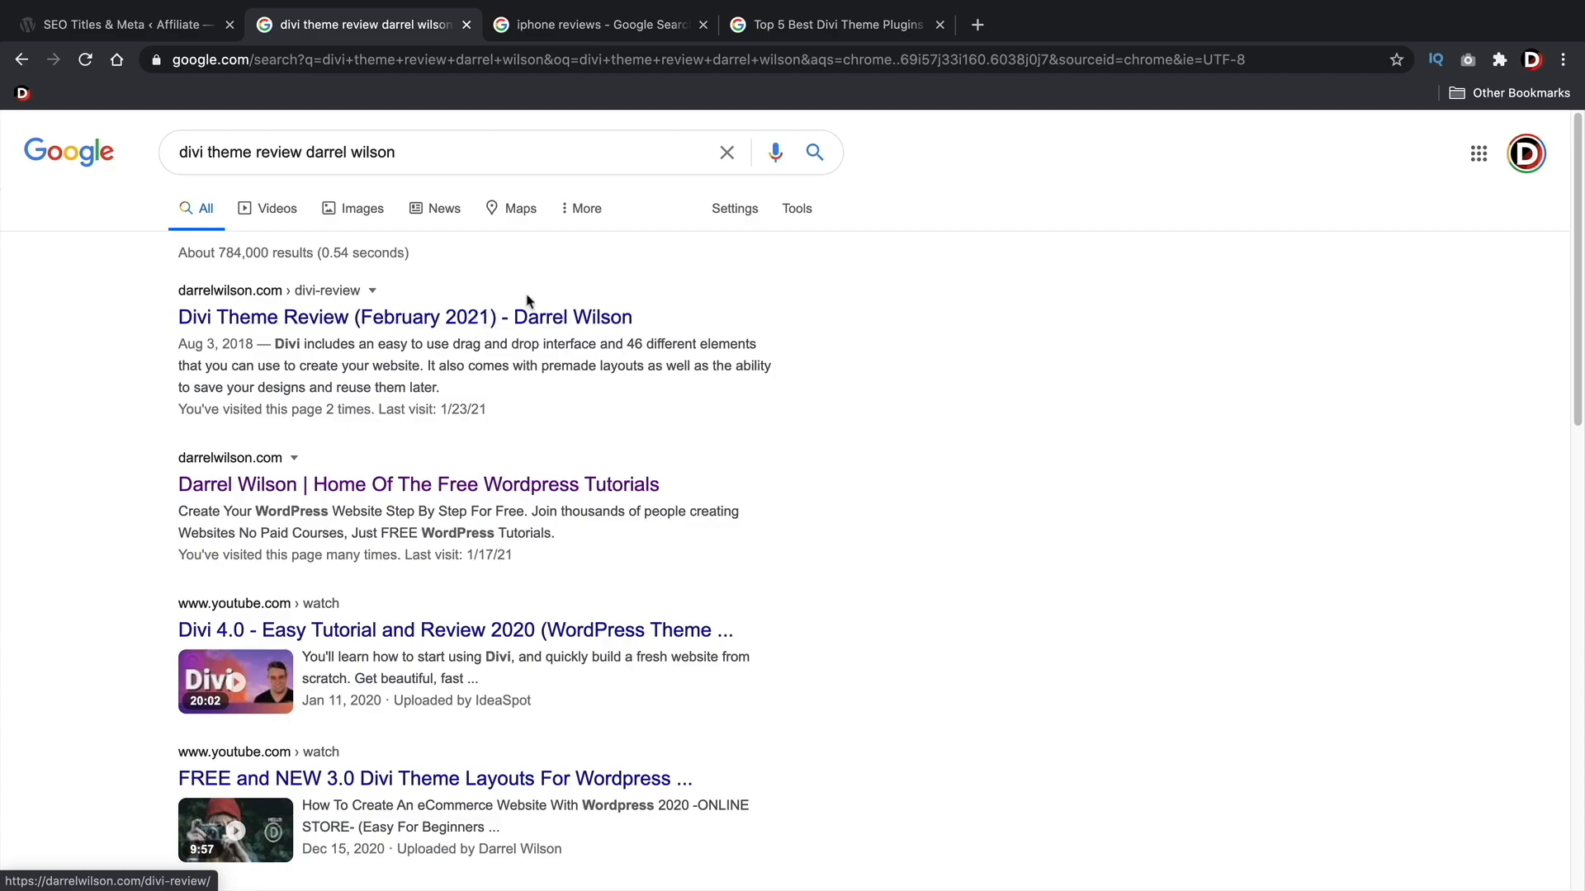
{"action": "left_click", "coordinate": [606, 28]}
{"action": "left_click", "coordinate": [338, 28]}
{"action": "left_click", "coordinate": [148, 30]}
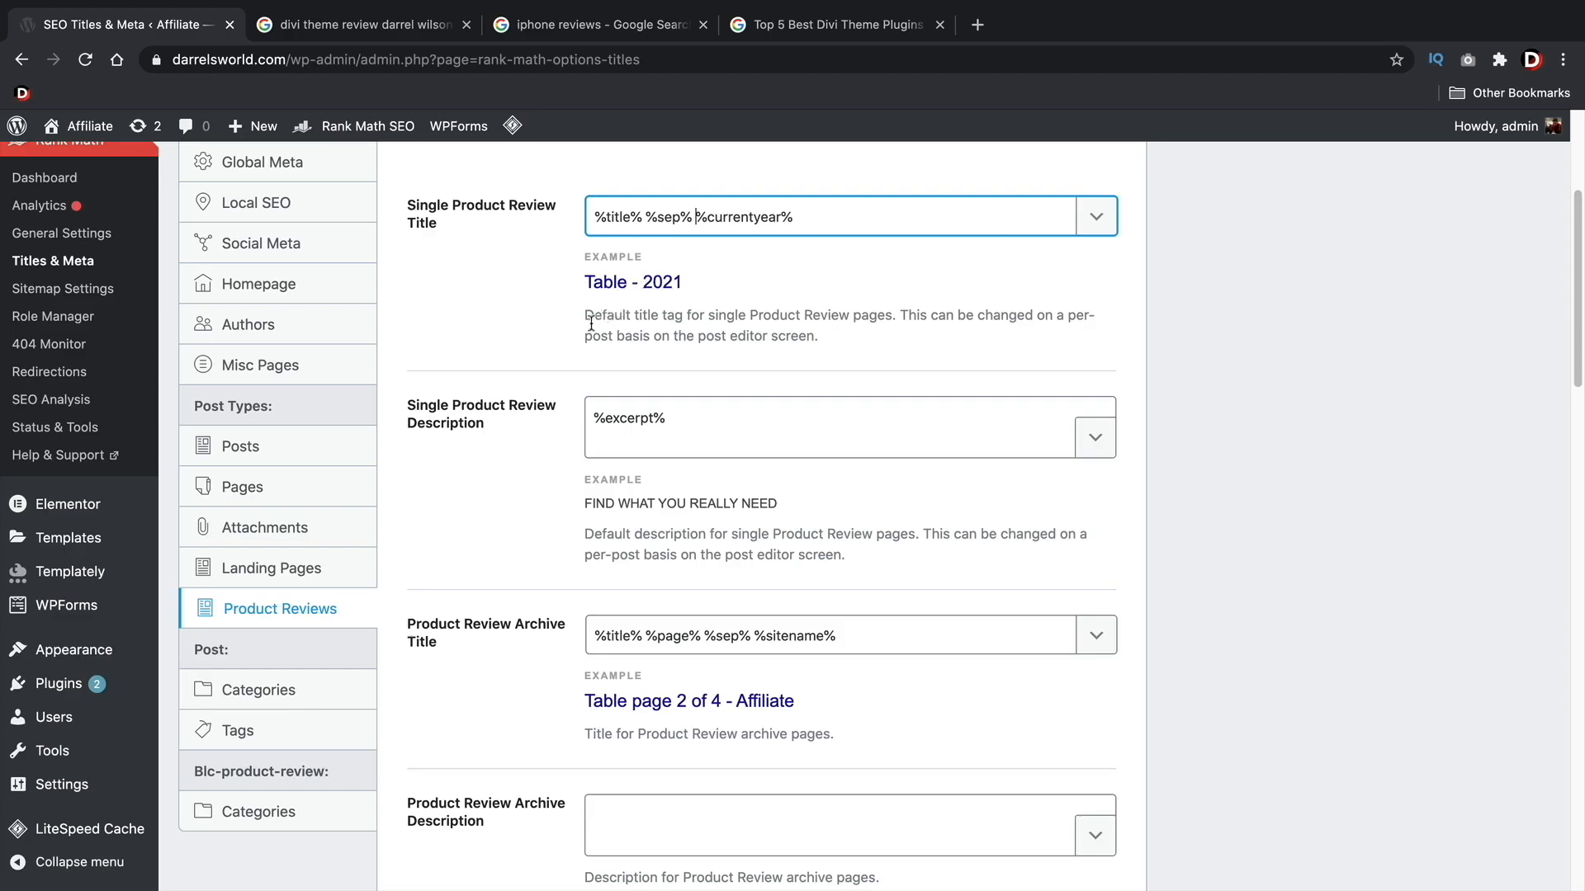
- Check the remaining Product Reviews settings through to the custom fields and save them
{"action": "scroll", "coordinate": [538, 353], "scroll_direction": "down", "scroll_amount": 7}
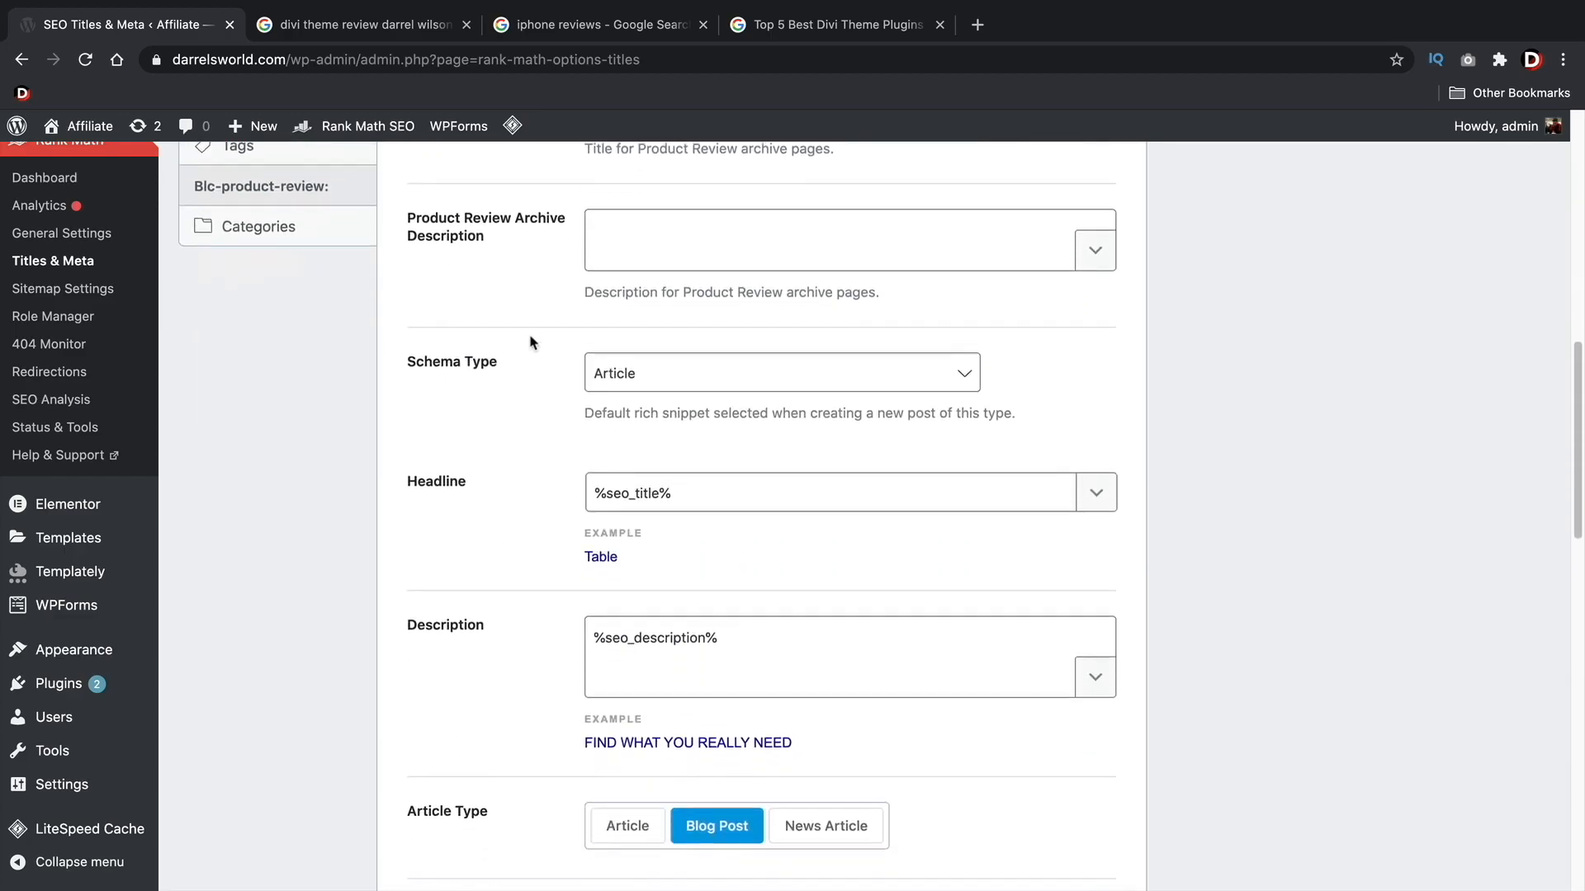
{"action": "scroll", "coordinate": [531, 342], "scroll_direction": "down", "scroll_amount": 16}
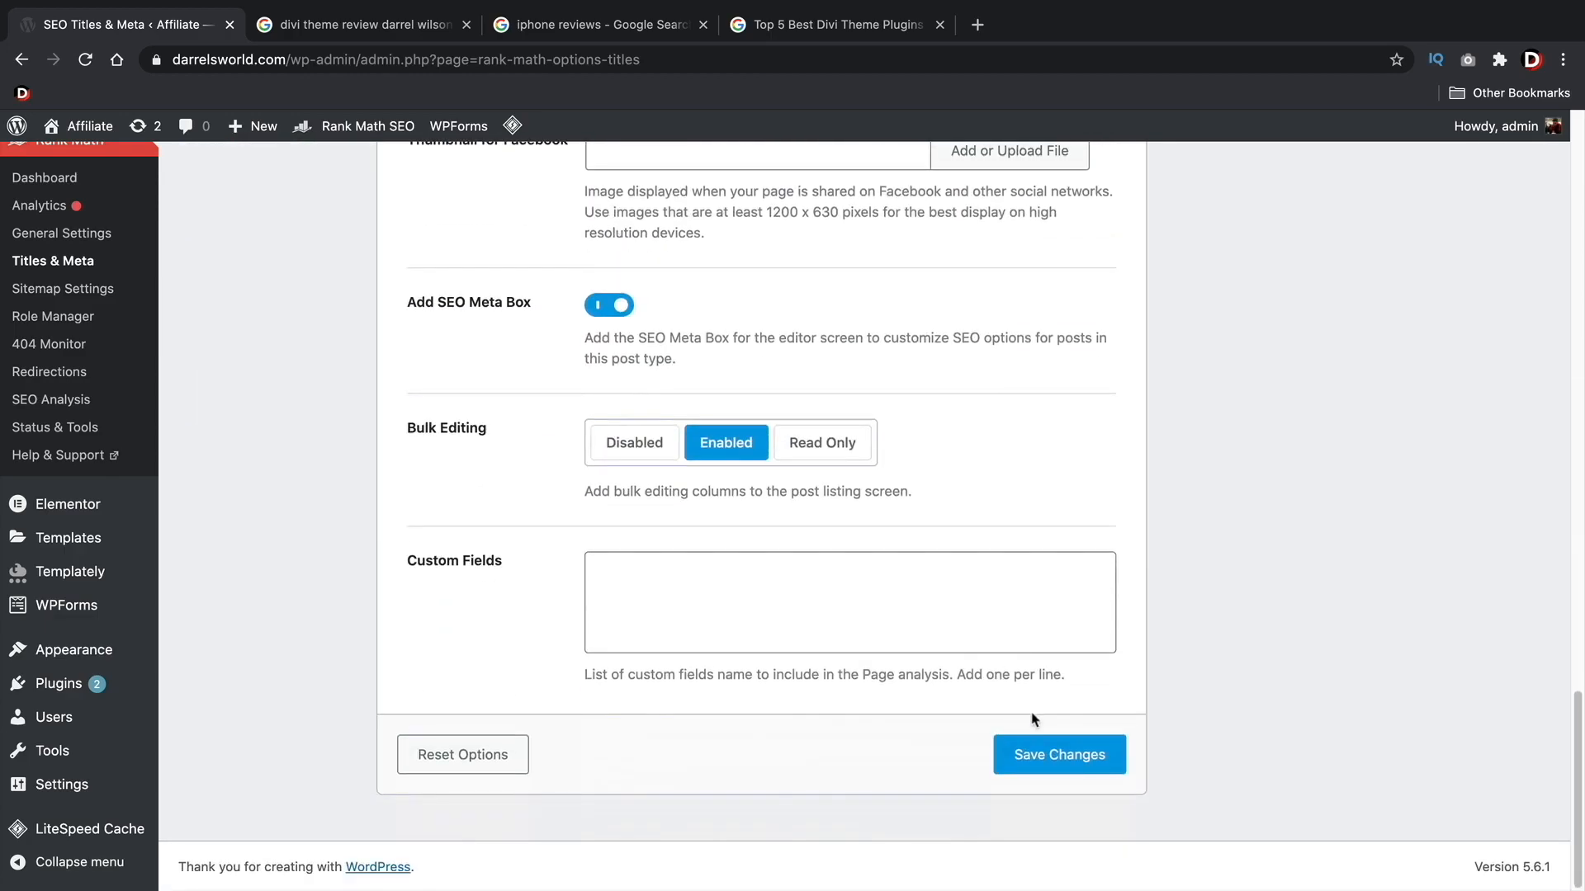
{"action": "left_click", "coordinate": [1066, 754]}
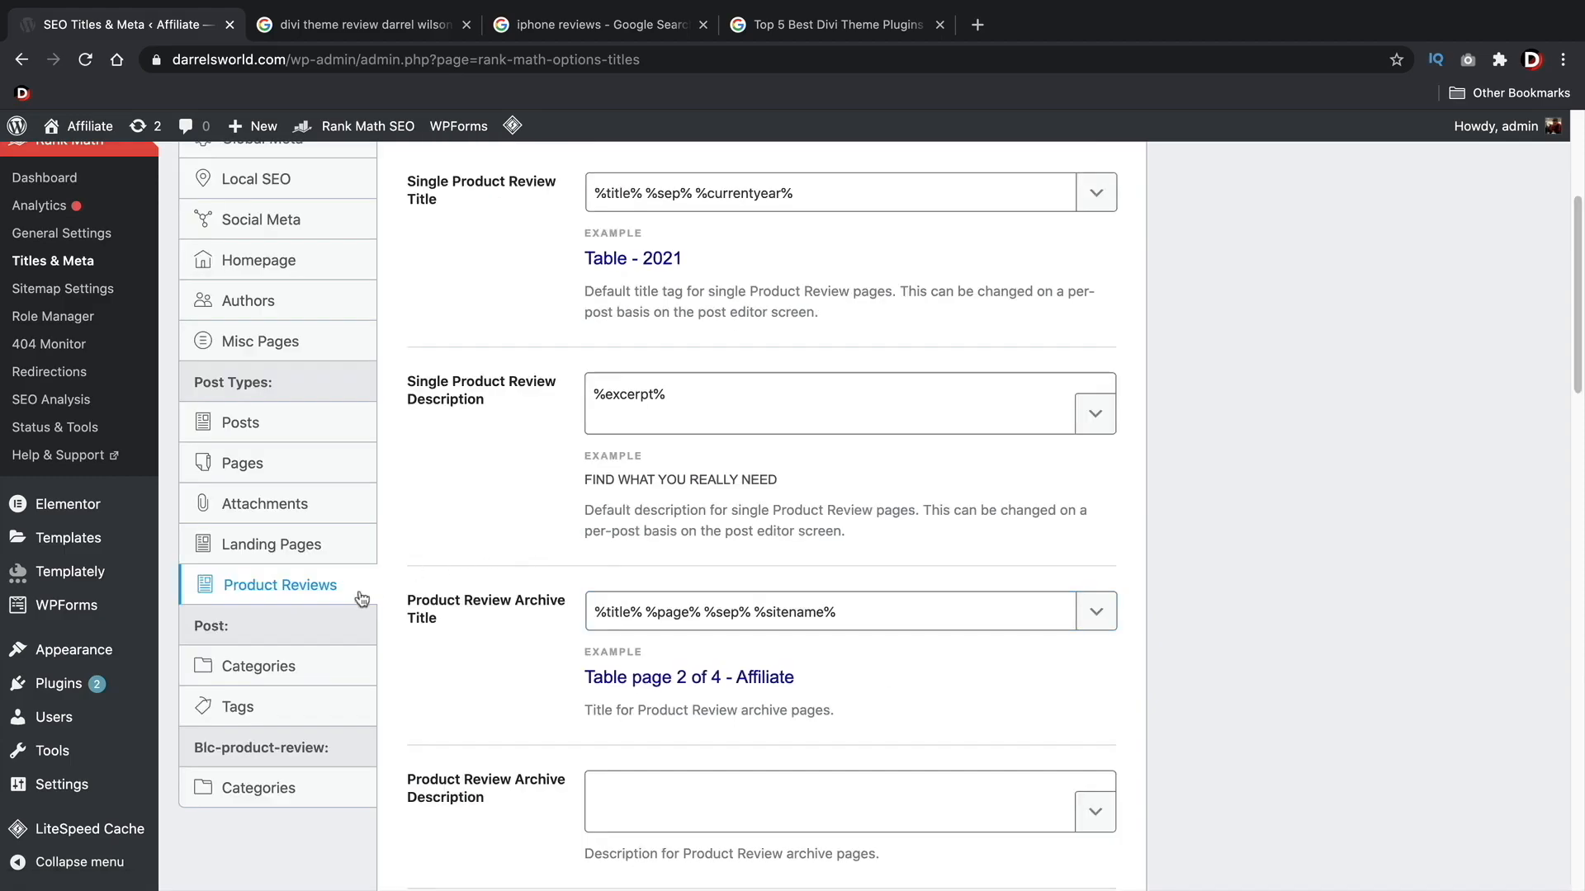
- Enable custom robots meta with No Index for the post category archives and save the Categories settings
{"action": "left_click", "coordinate": [266, 668]}
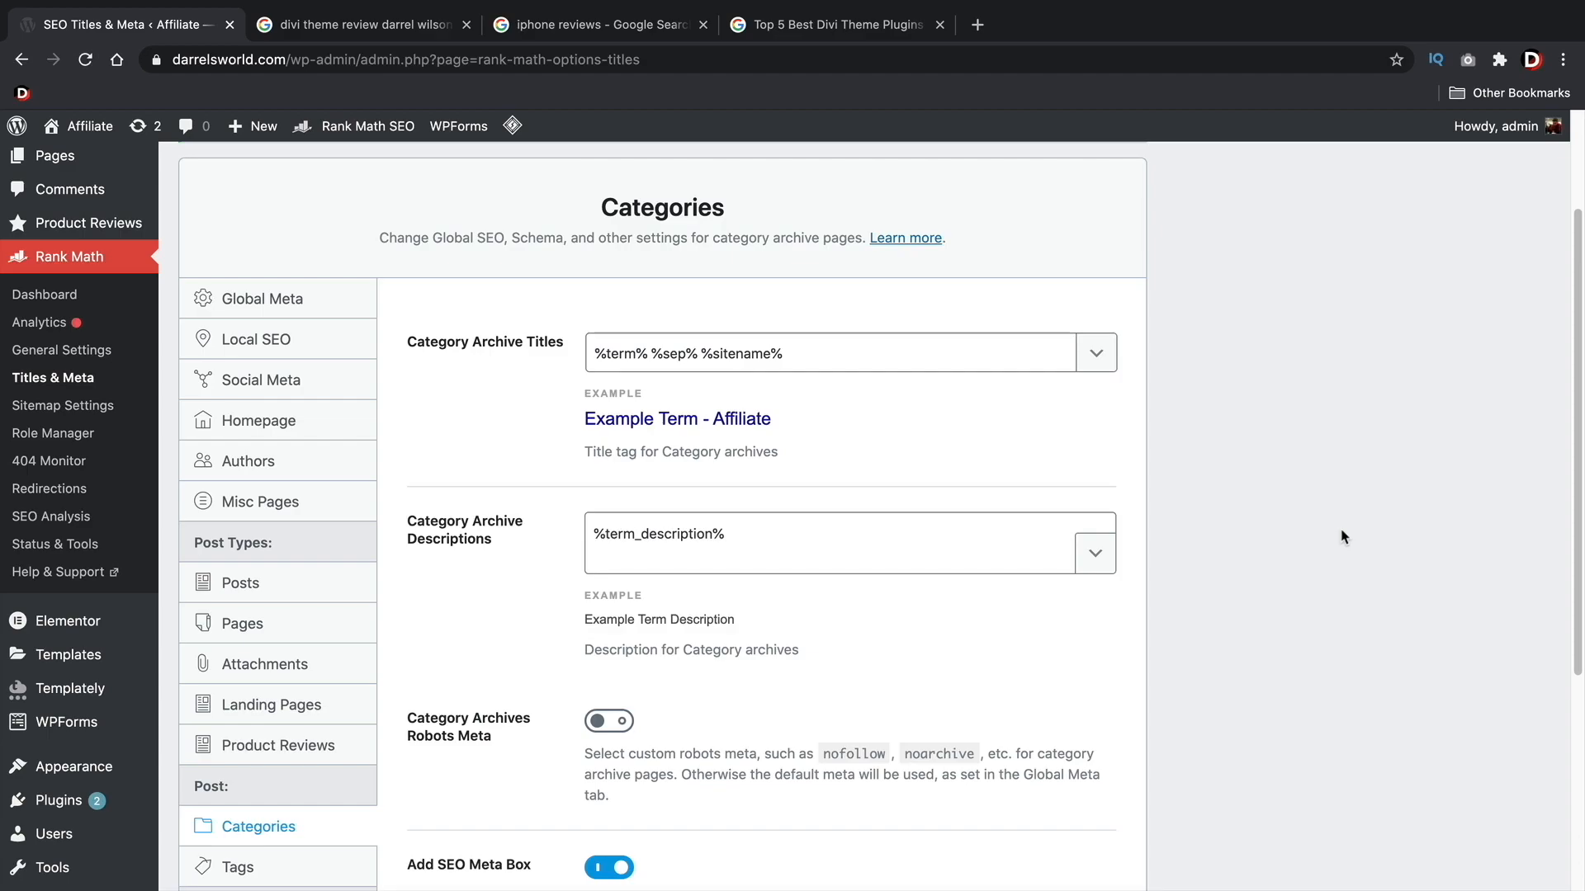
{"action": "scroll", "coordinate": [1230, 582], "scroll_direction": "down", "scroll_amount": 2}
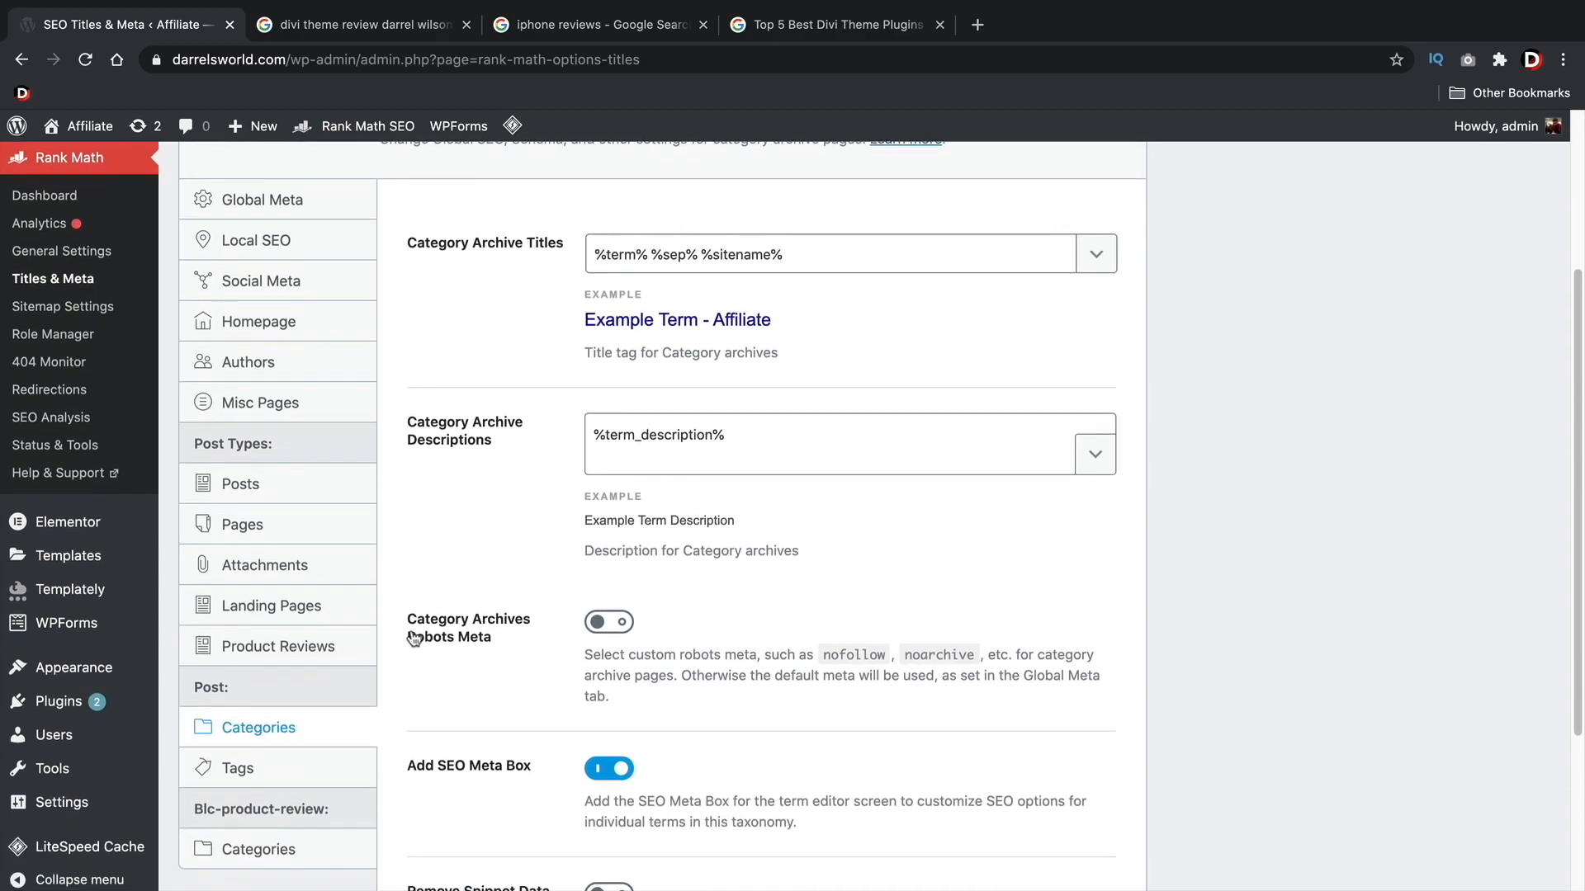
{"action": "left_click", "coordinate": [609, 623]}
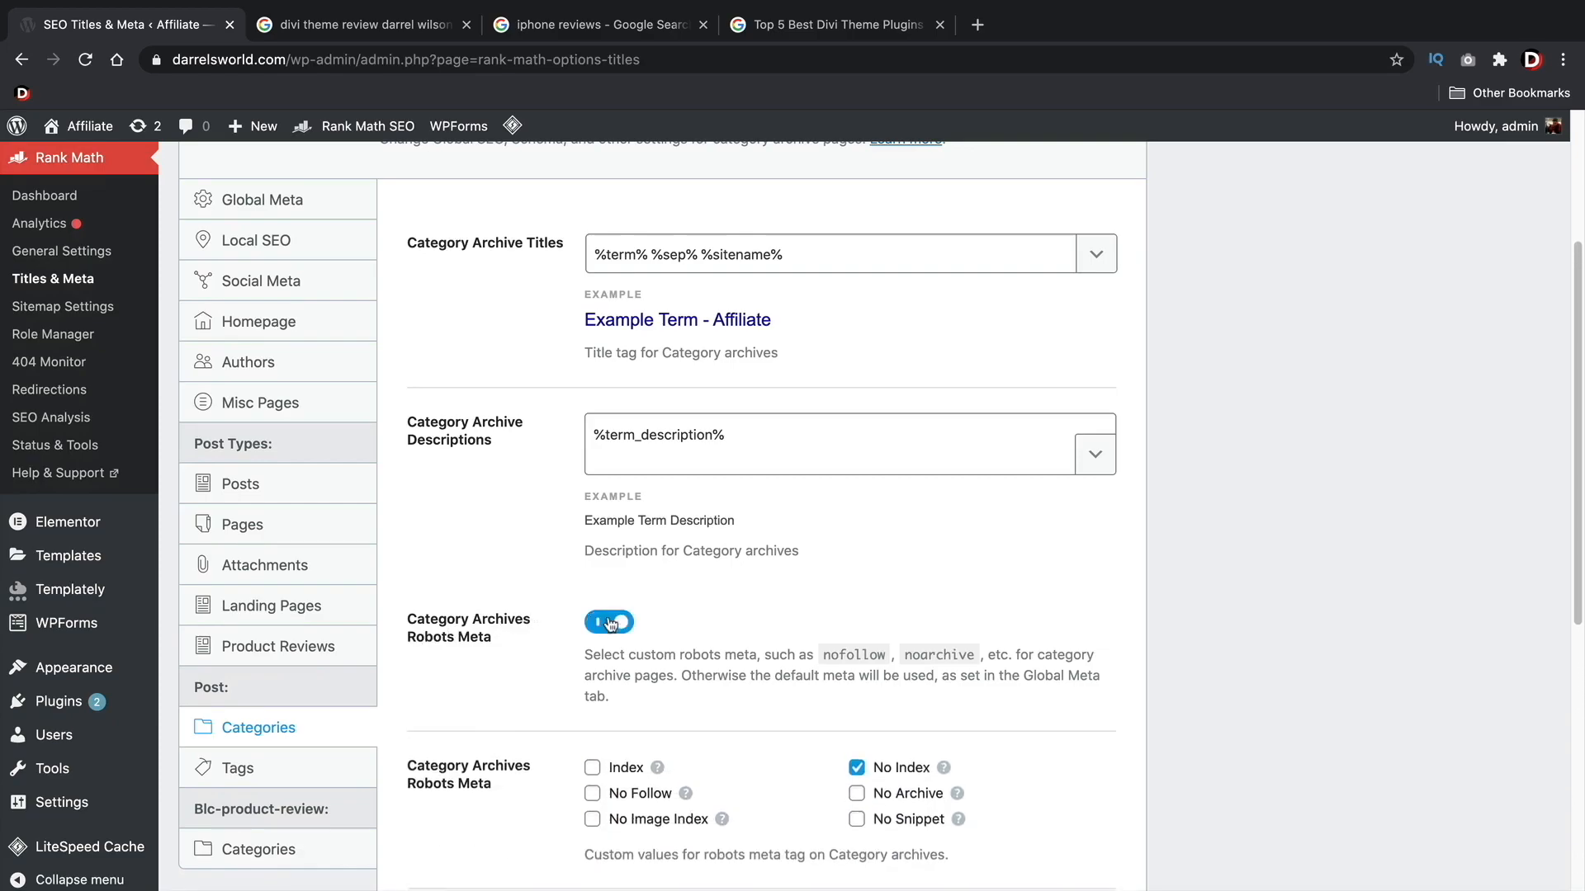
{"action": "scroll", "coordinate": [609, 623], "scroll_direction": "down", "scroll_amount": 3}
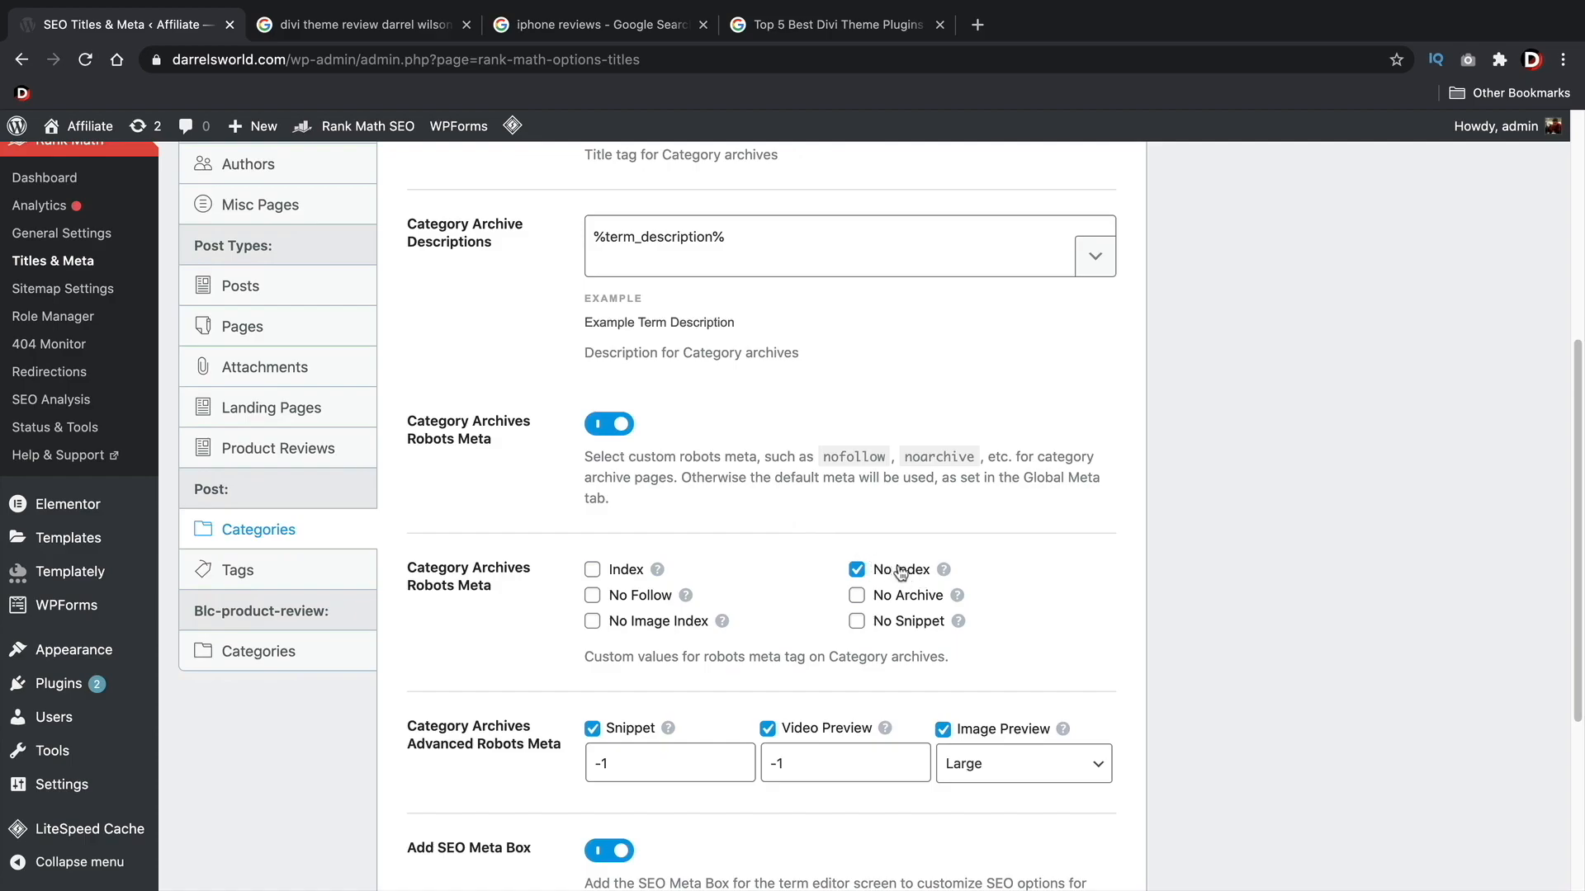
{"action": "scroll", "coordinate": [914, 545], "scroll_direction": "down", "scroll_amount": 5}
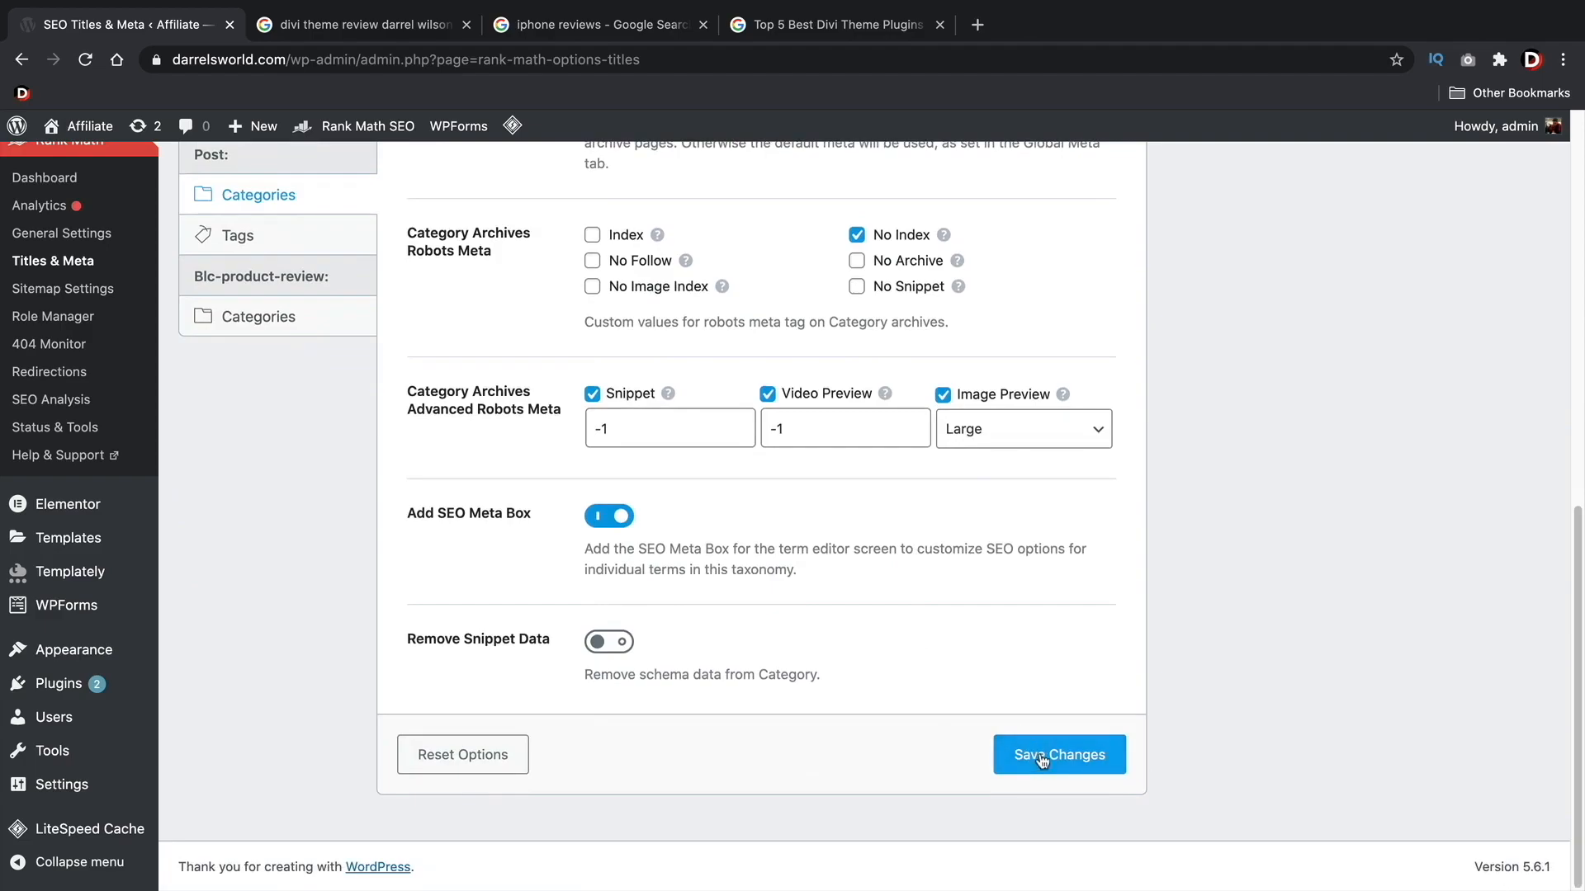
{"action": "left_click", "coordinate": [1041, 760]}
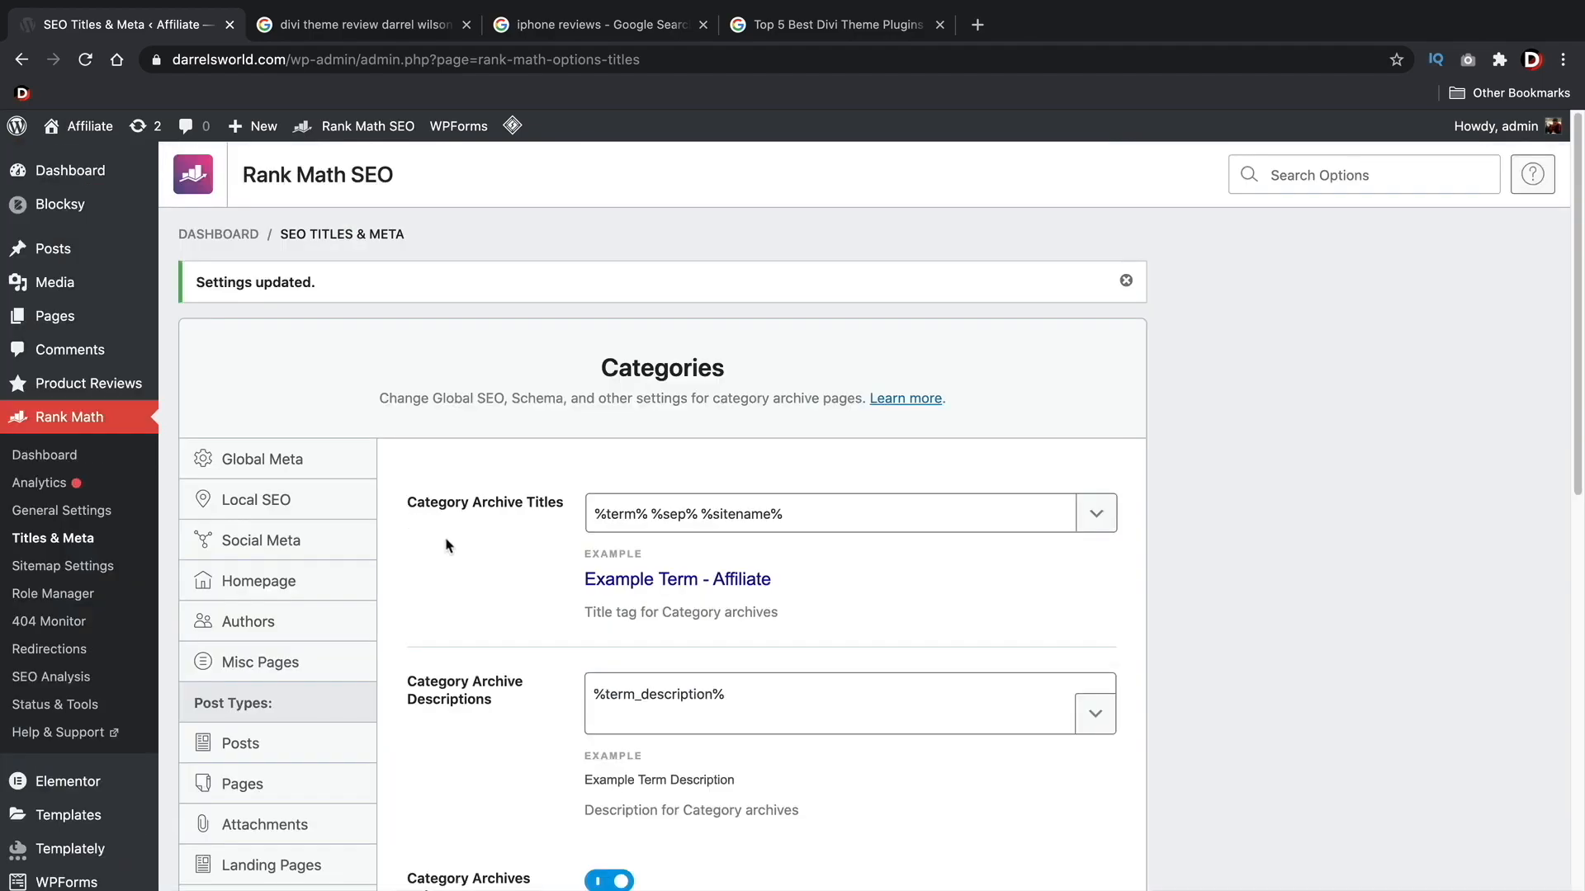
- Open the Tags settings for posts, check that the tag archives use No Index, and save them
{"action": "scroll", "coordinate": [445, 546], "scroll_direction": "down", "scroll_amount": 5}
{"action": "left_click", "coordinate": [240, 721]}
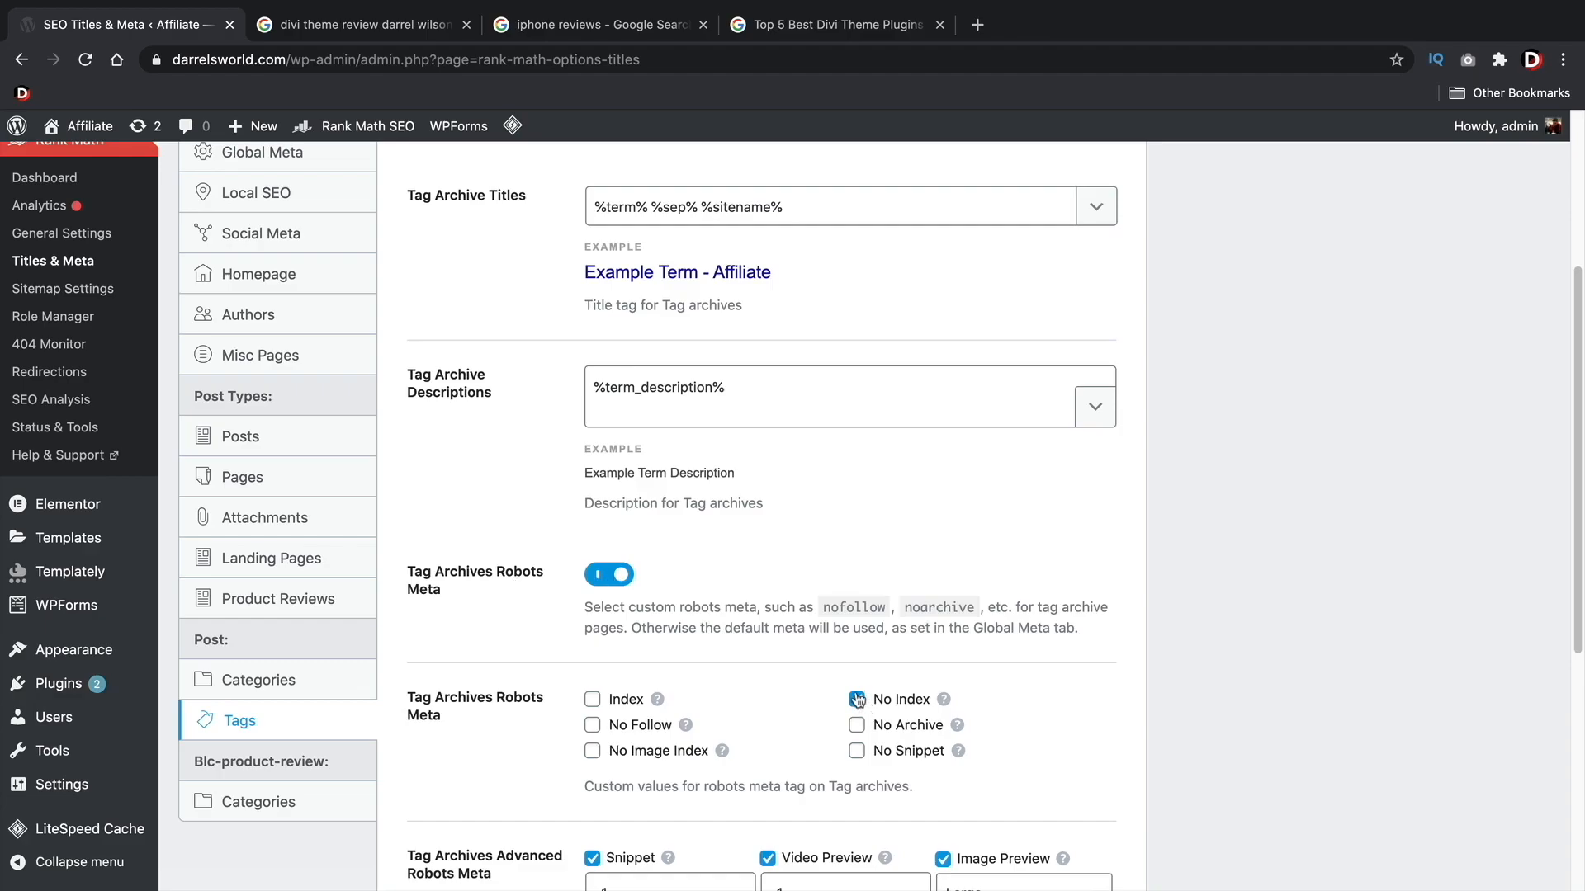
{"action": "scroll", "coordinate": [791, 627], "scroll_direction": "down", "scroll_amount": 5}
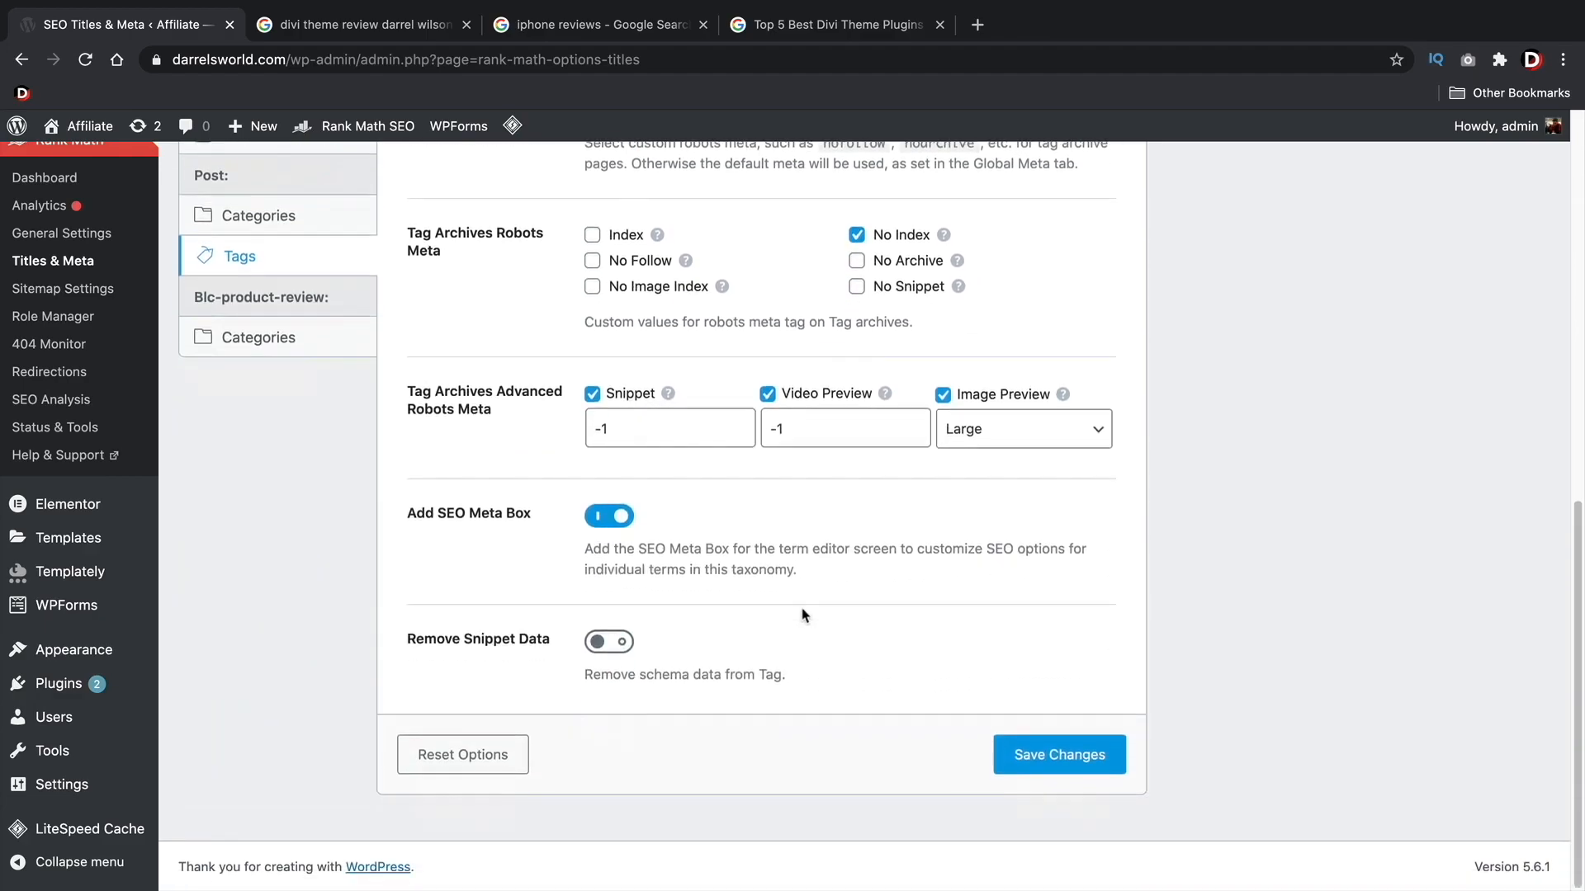
{"action": "left_click", "coordinate": [1026, 752]}
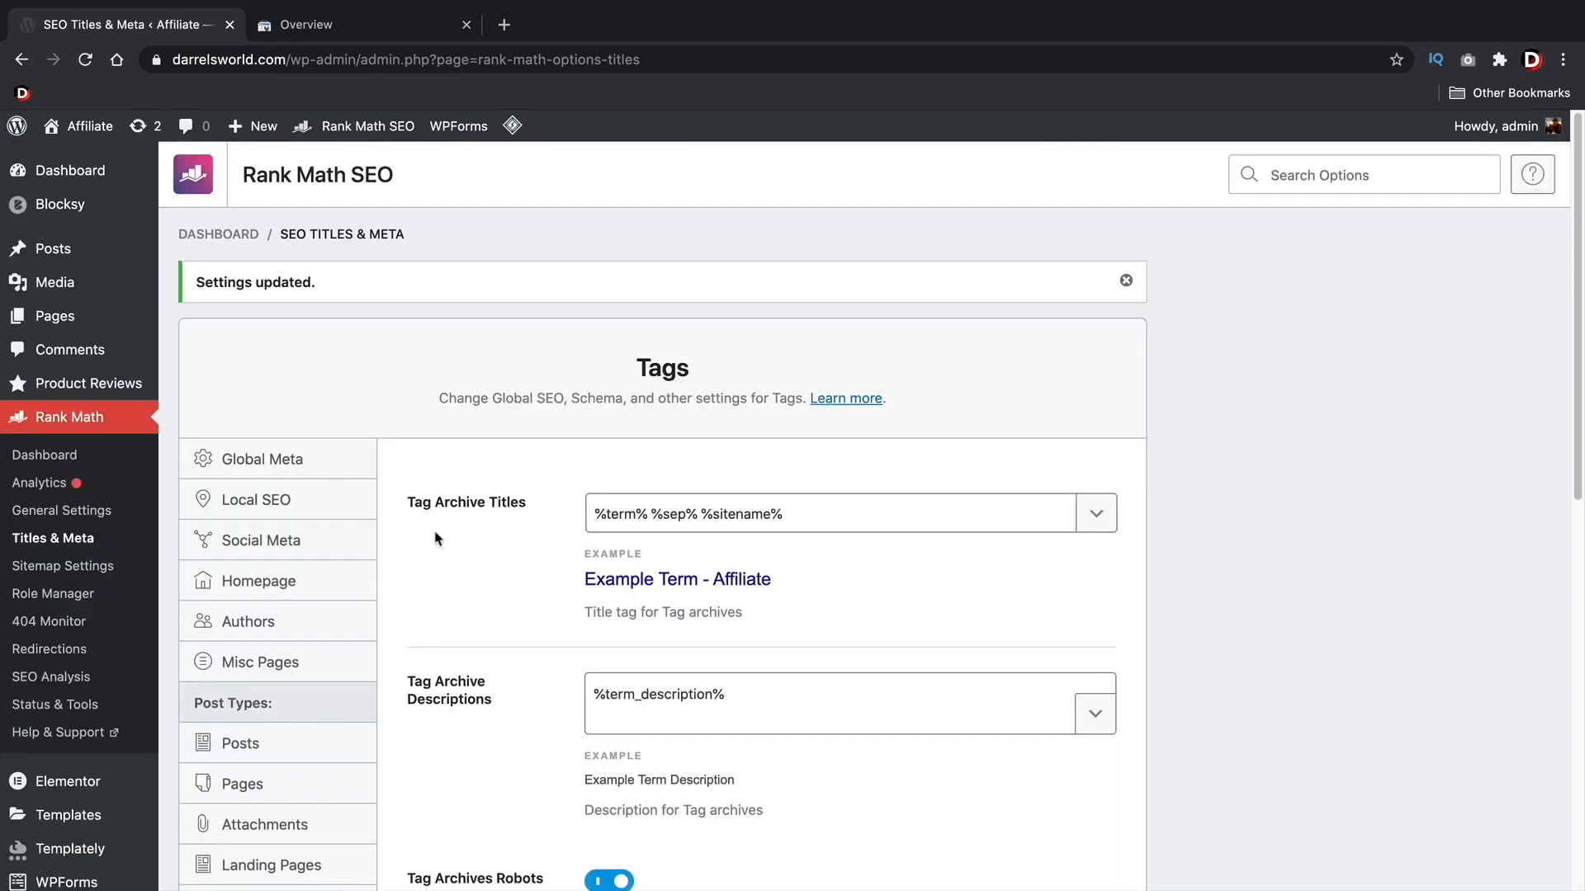
- Open Rank Math's Sitemap Settings and copy the sitemap index URL from the General section
{"action": "left_click", "coordinate": [48, 569]}
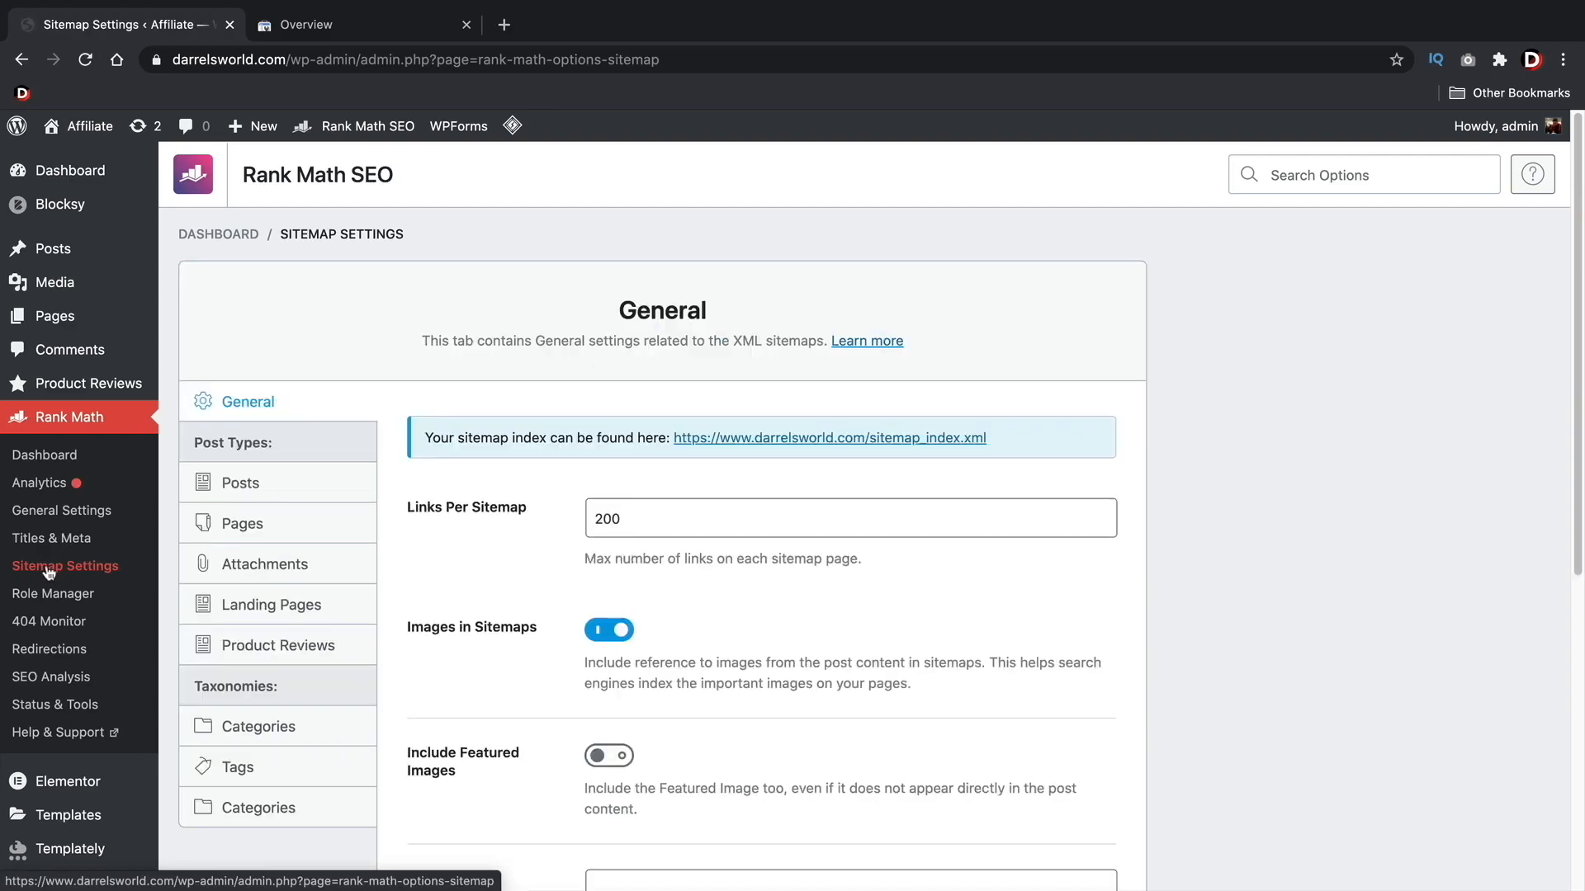
{"action": "left_click", "coordinate": [649, 533]}
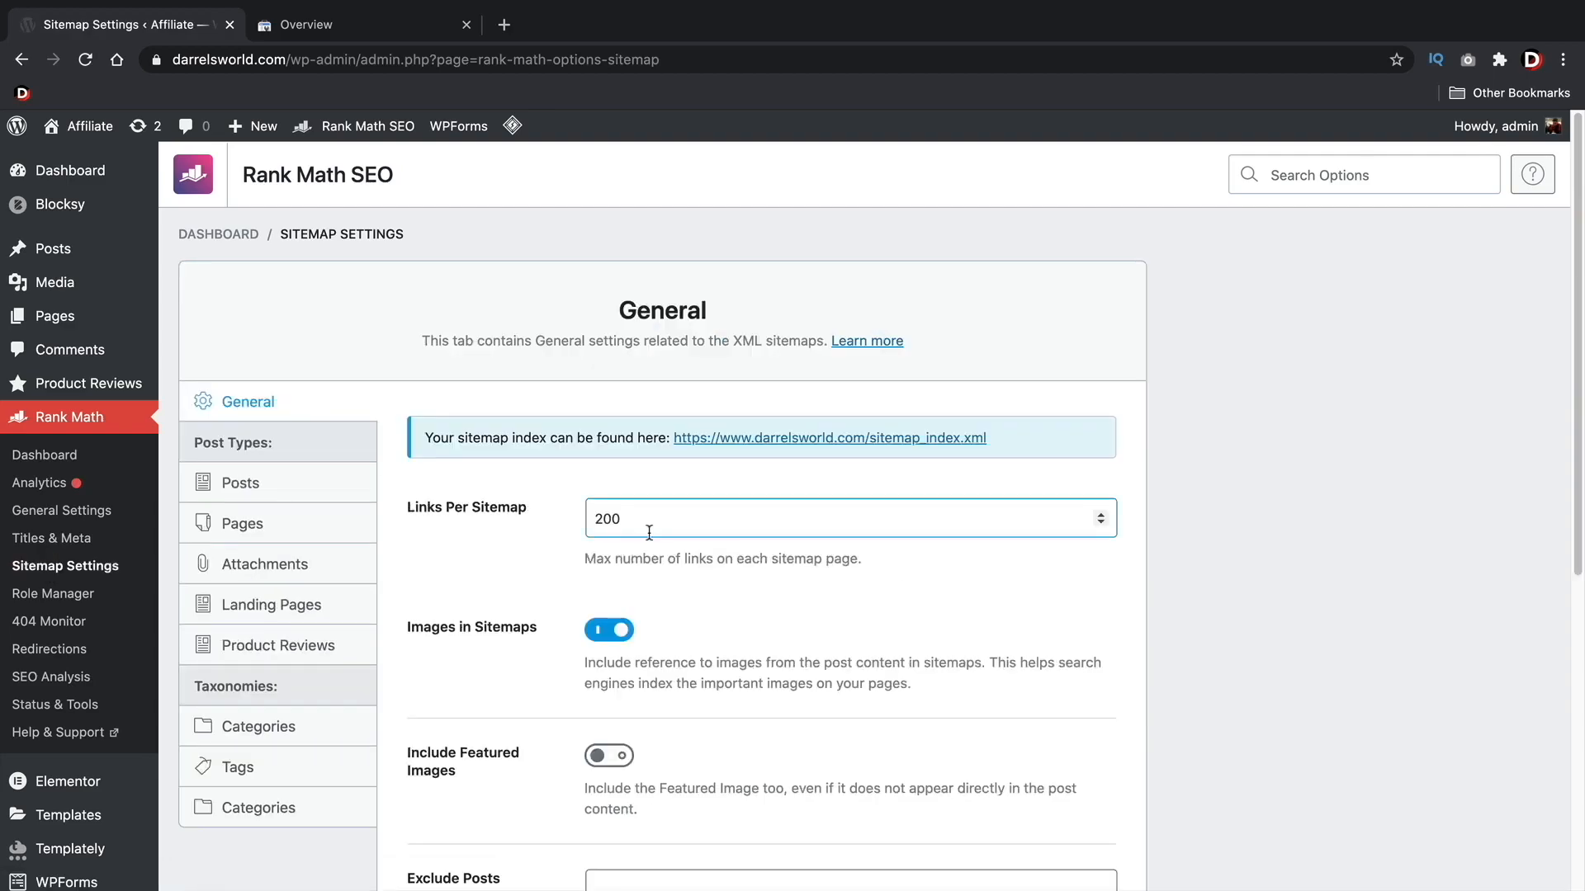
{"action": "left_click", "coordinate": [843, 240]}
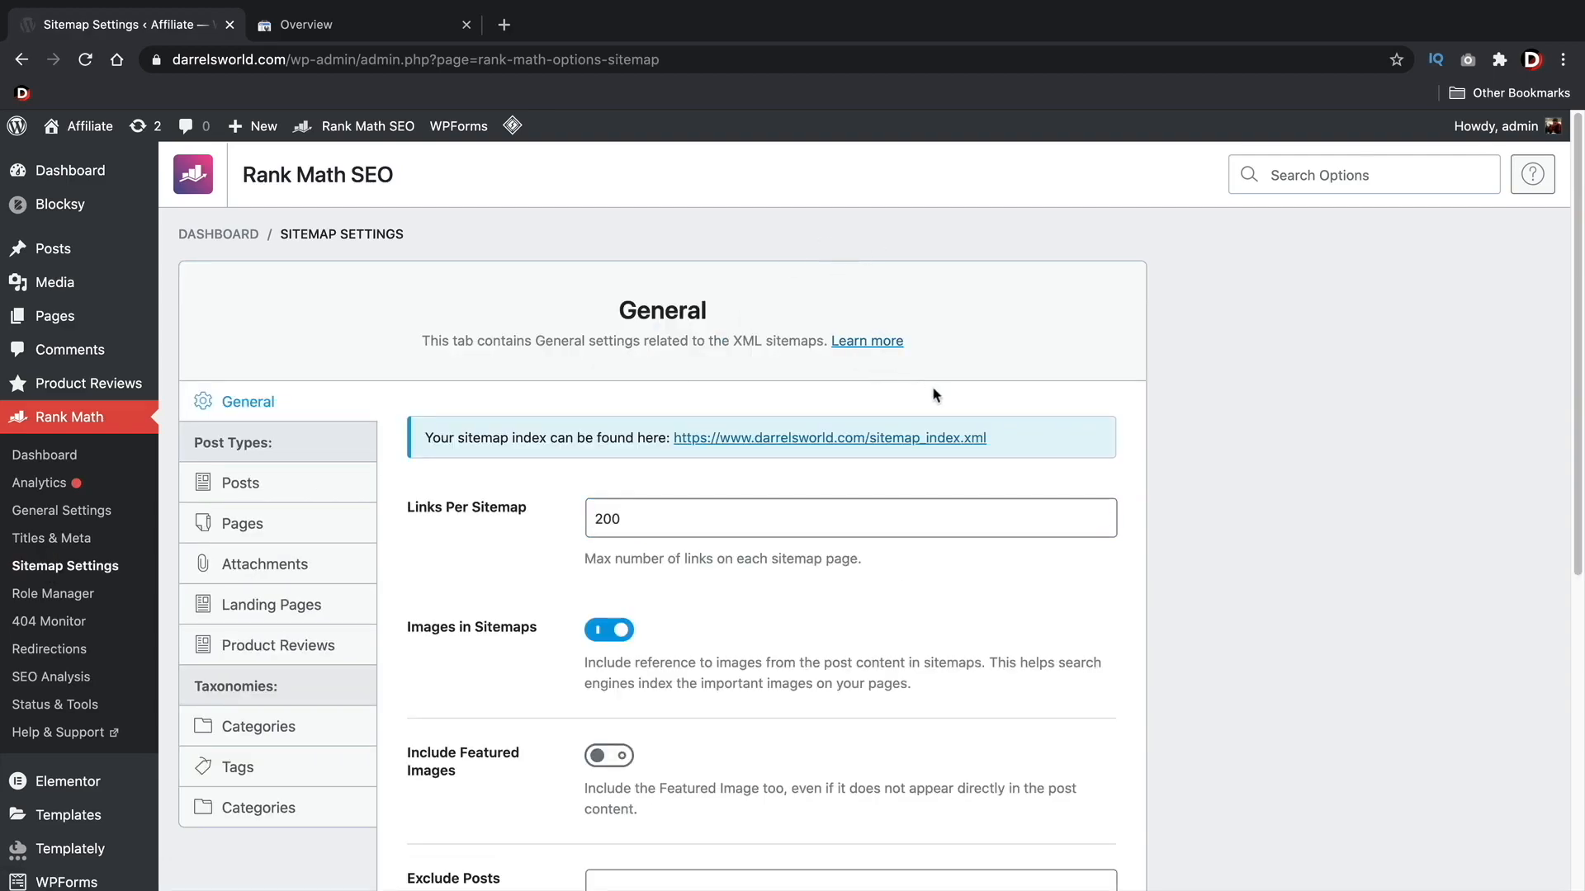
{"action": "left_click_drag", "start_coordinate": [999, 447], "coordinate": [673, 437]}
{"action": "key", "text": "ctrl+c"}
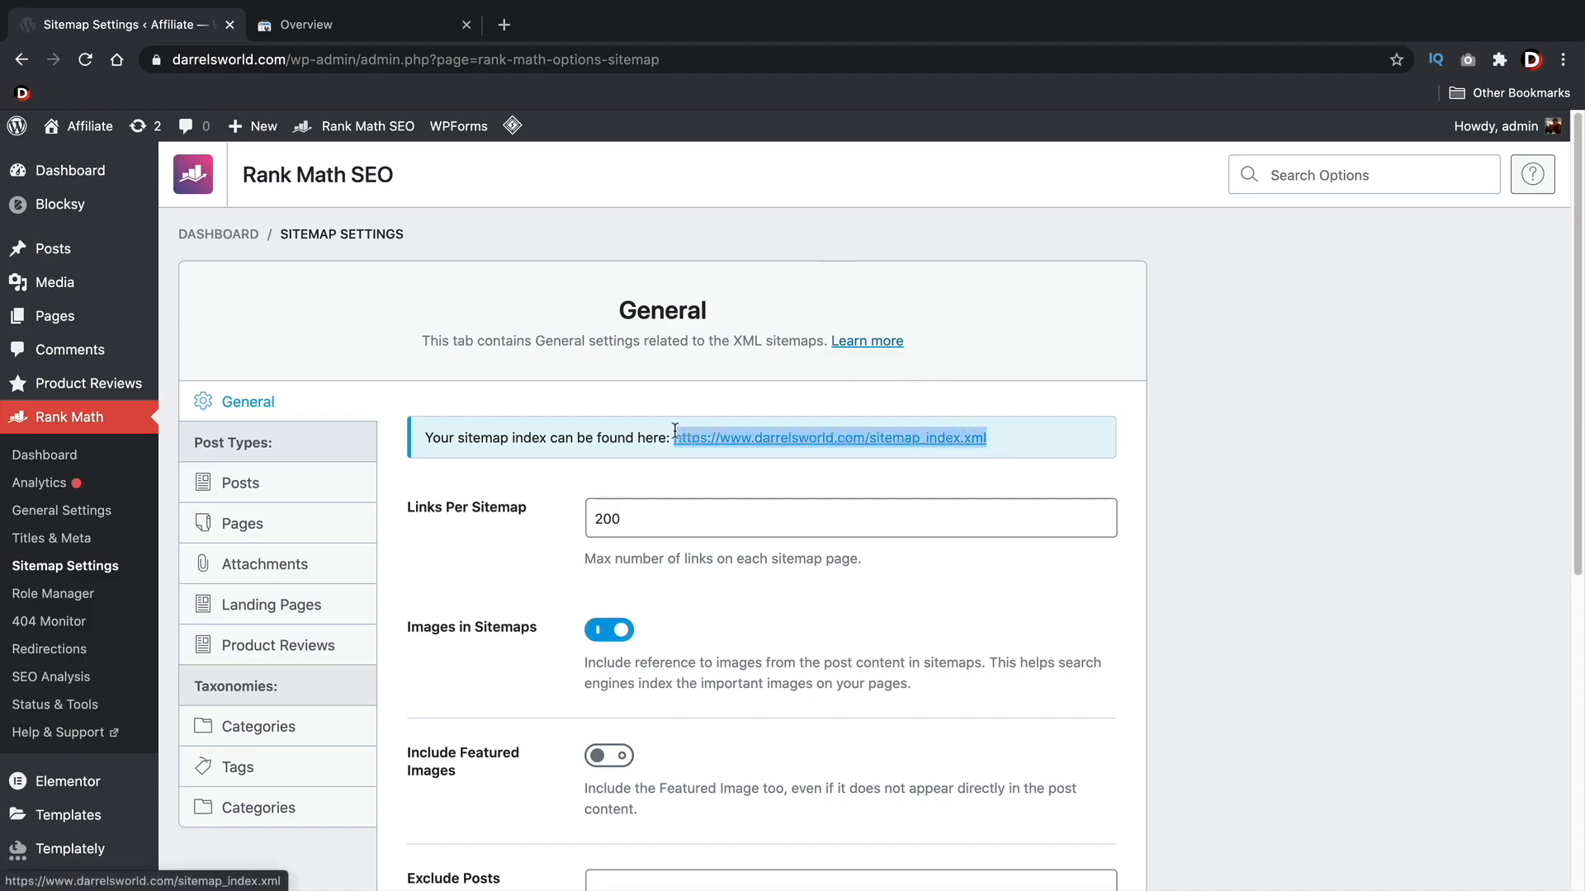
{"action": "right_click", "coordinate": [697, 444]}
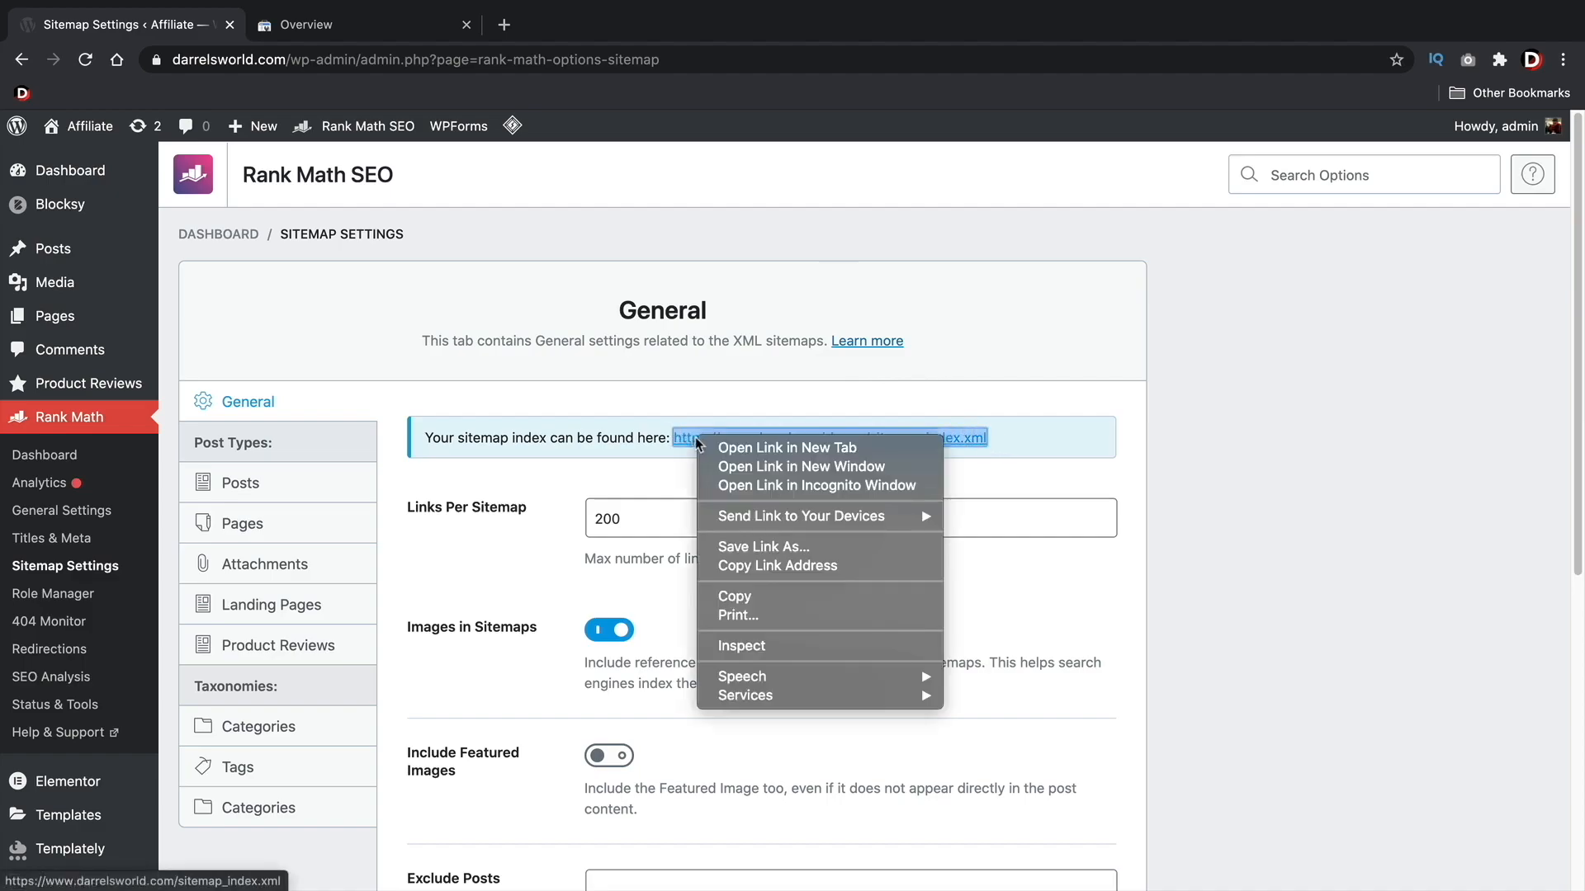
{"action": "left_click", "coordinate": [753, 599]}
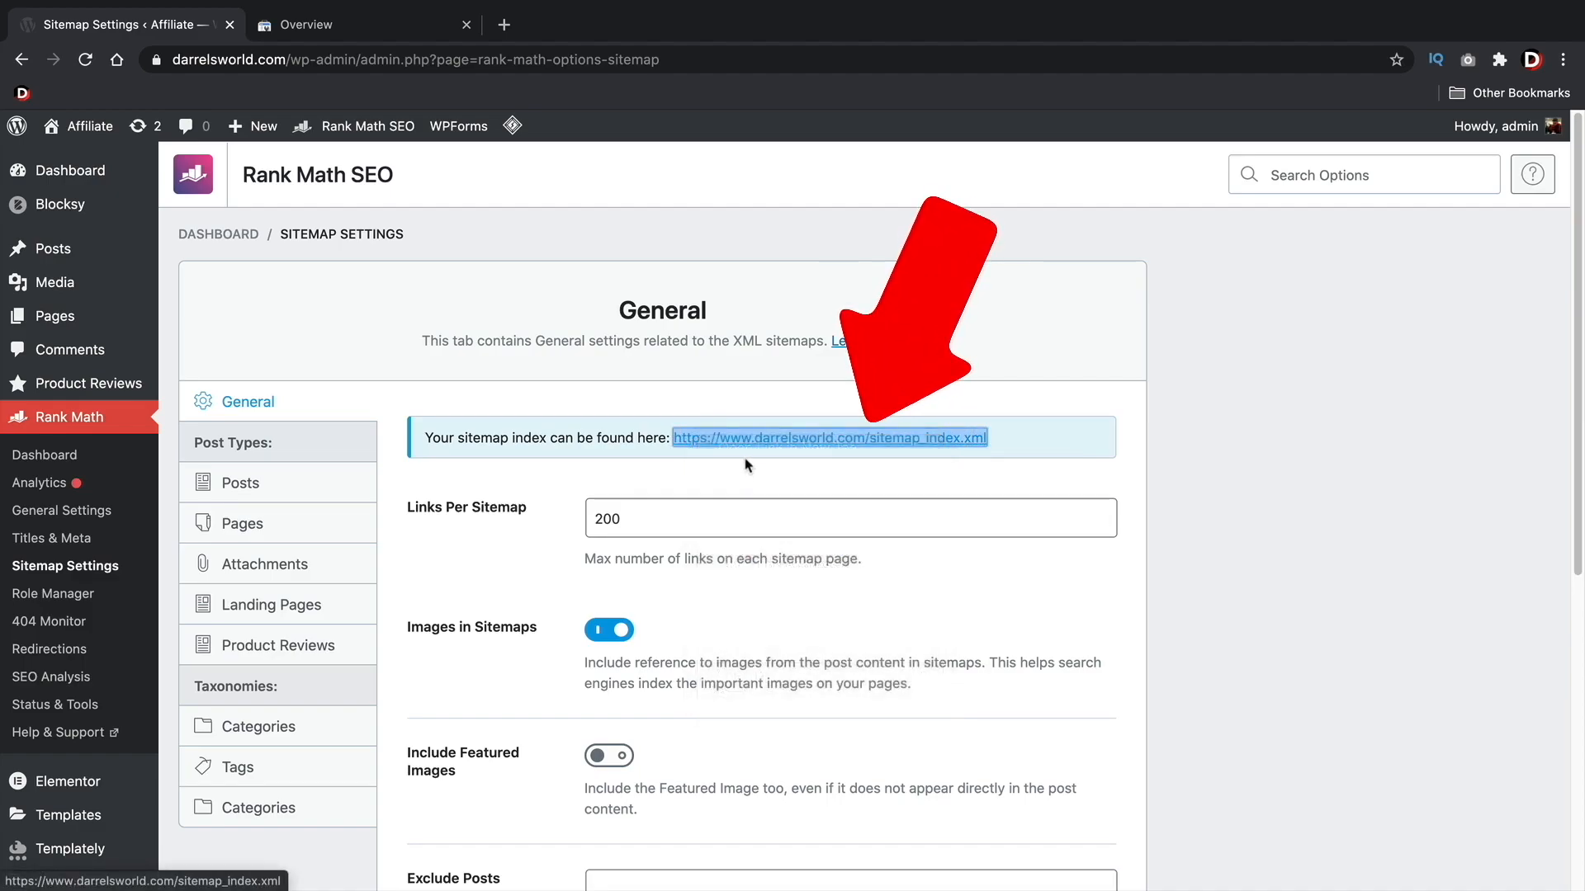
{"action": "left_click", "coordinate": [378, 22]}
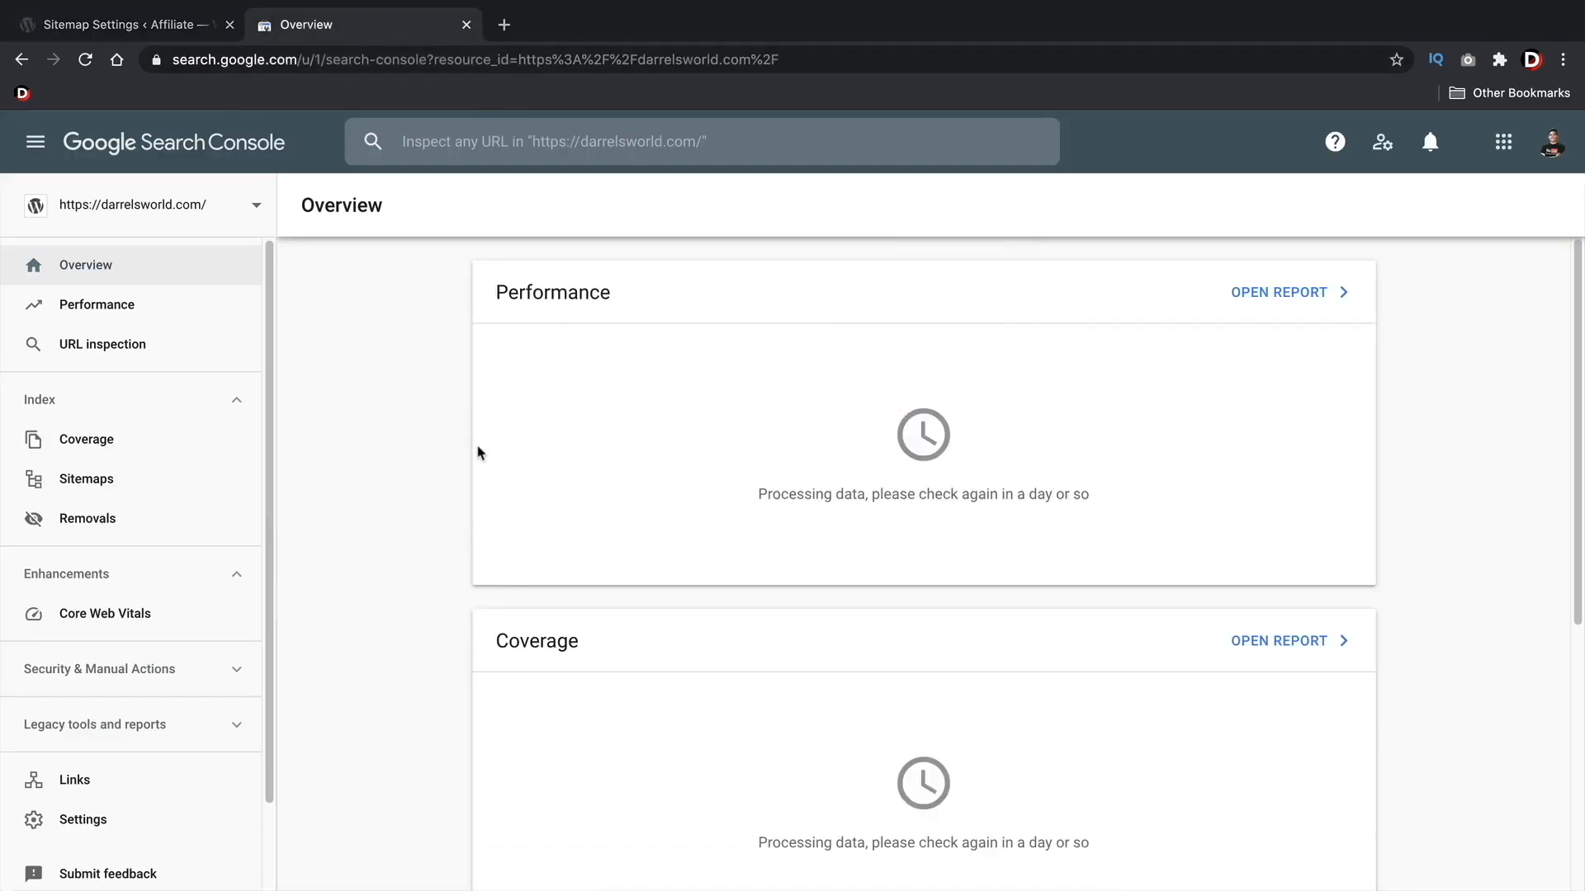
{"action": "left_click", "coordinate": [241, 209]}
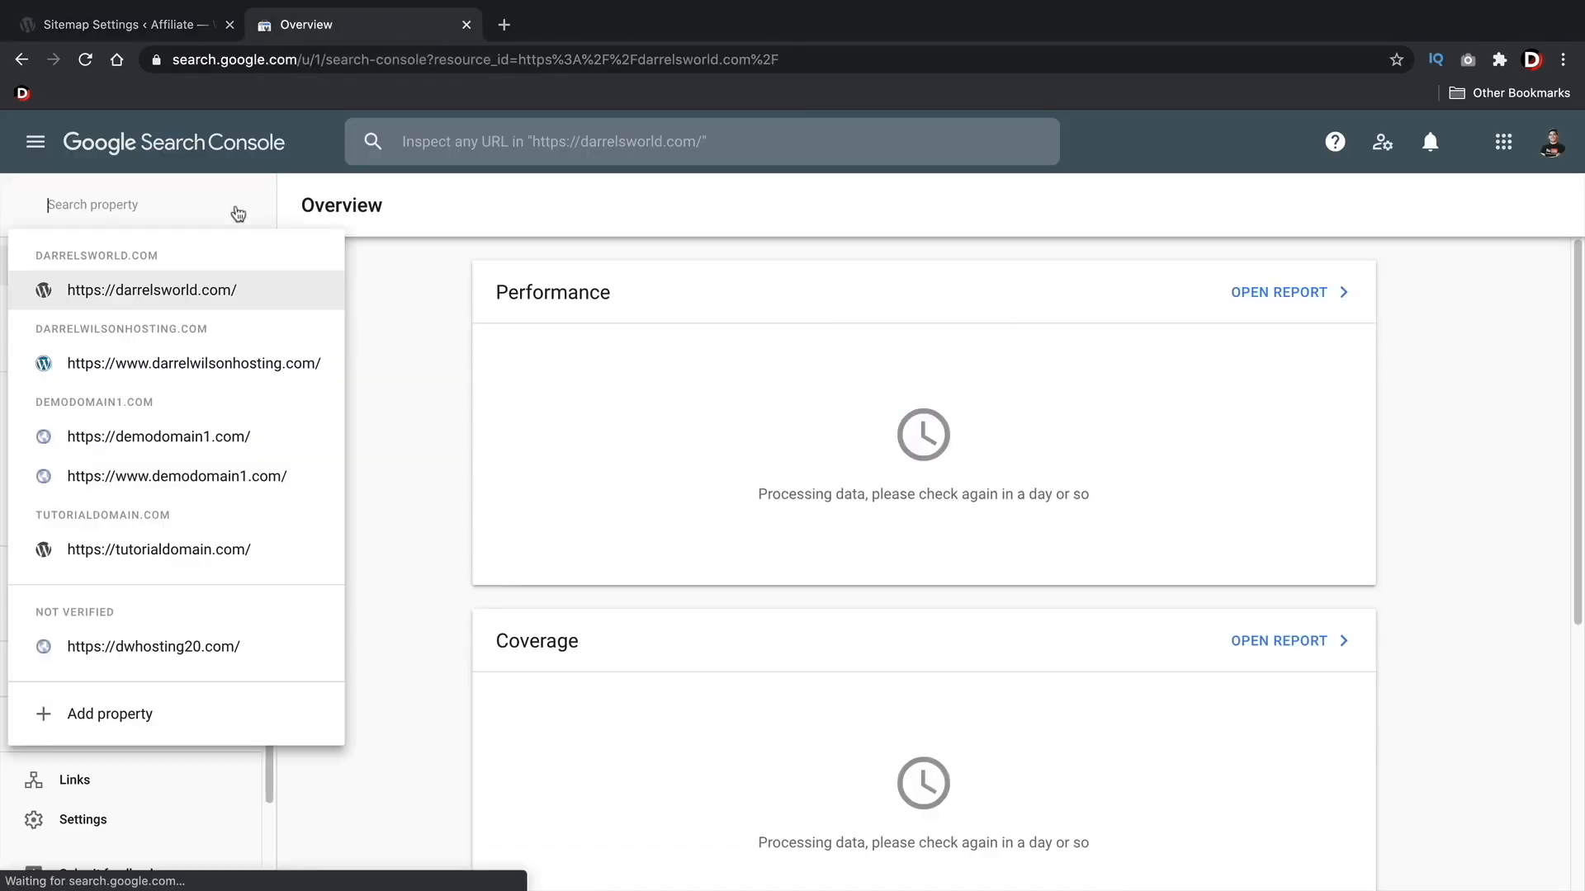
{"action": "left_click", "coordinate": [148, 293]}
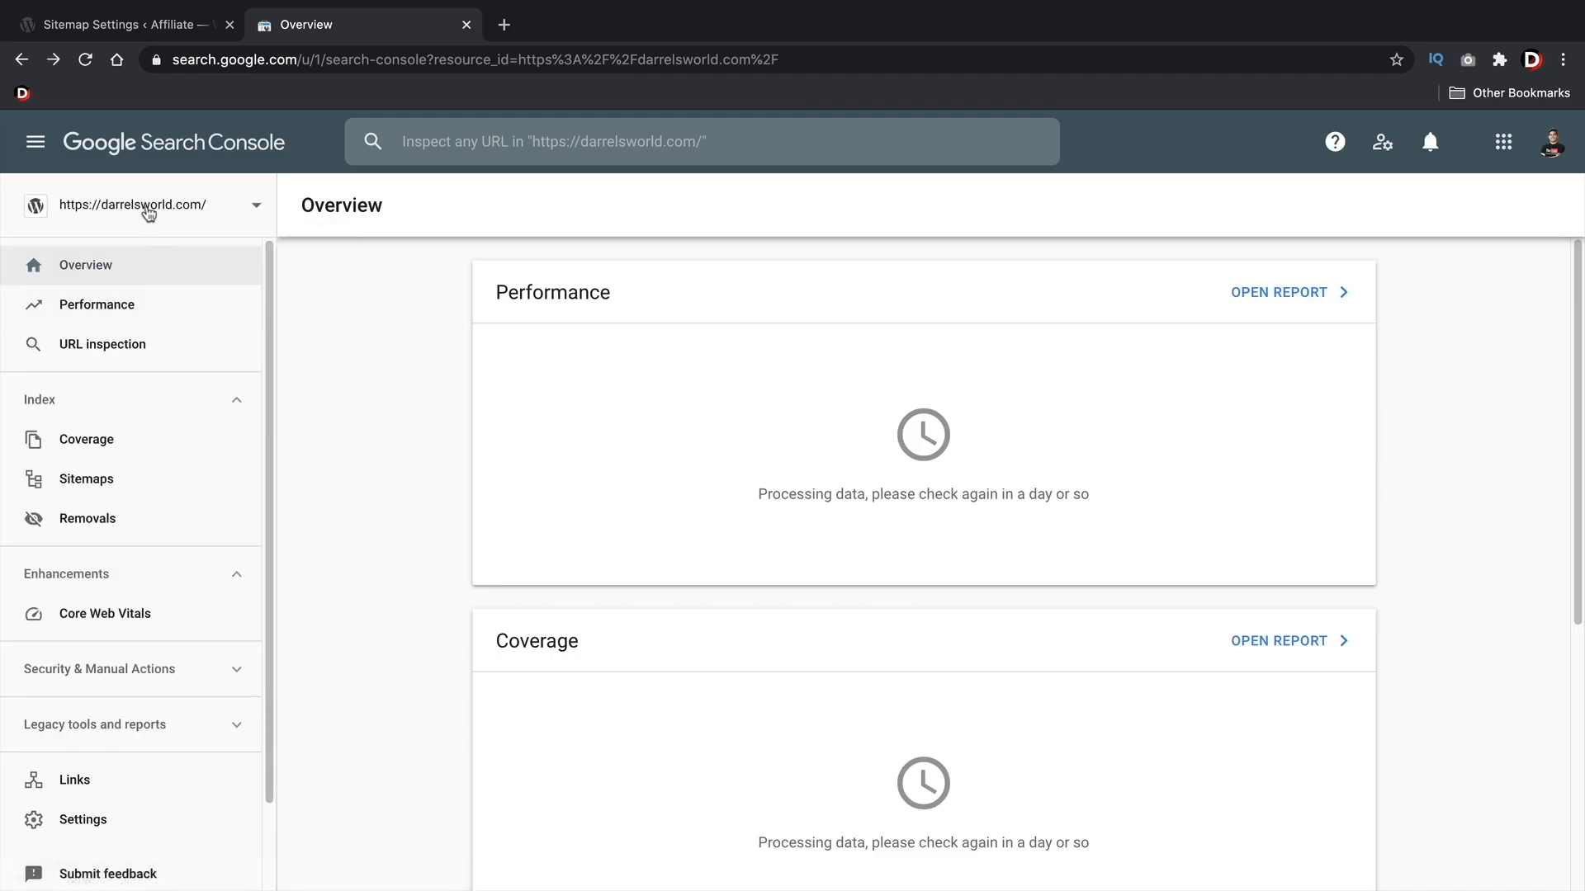
{"action": "left_click", "coordinate": [95, 482]}
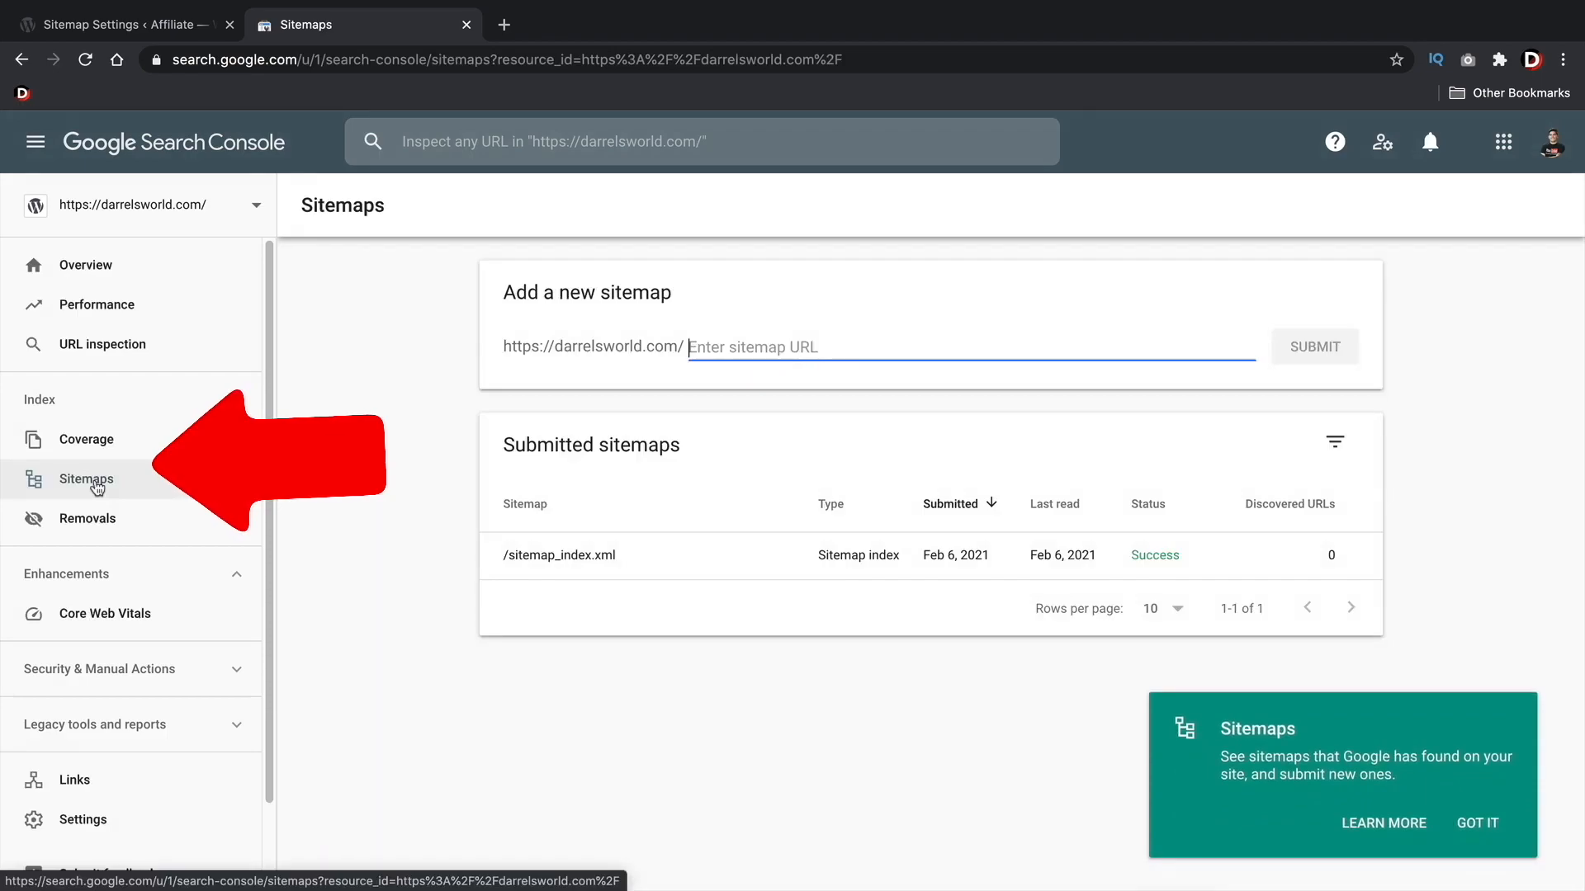
- Submit sitemap_index.xml as a new sitemap for the property, trimming the duplicate domain from the pasted URL, and dismiss the notice
{"action": "left_click_drag", "start_coordinate": [502, 293], "coordinate": [660, 291]}
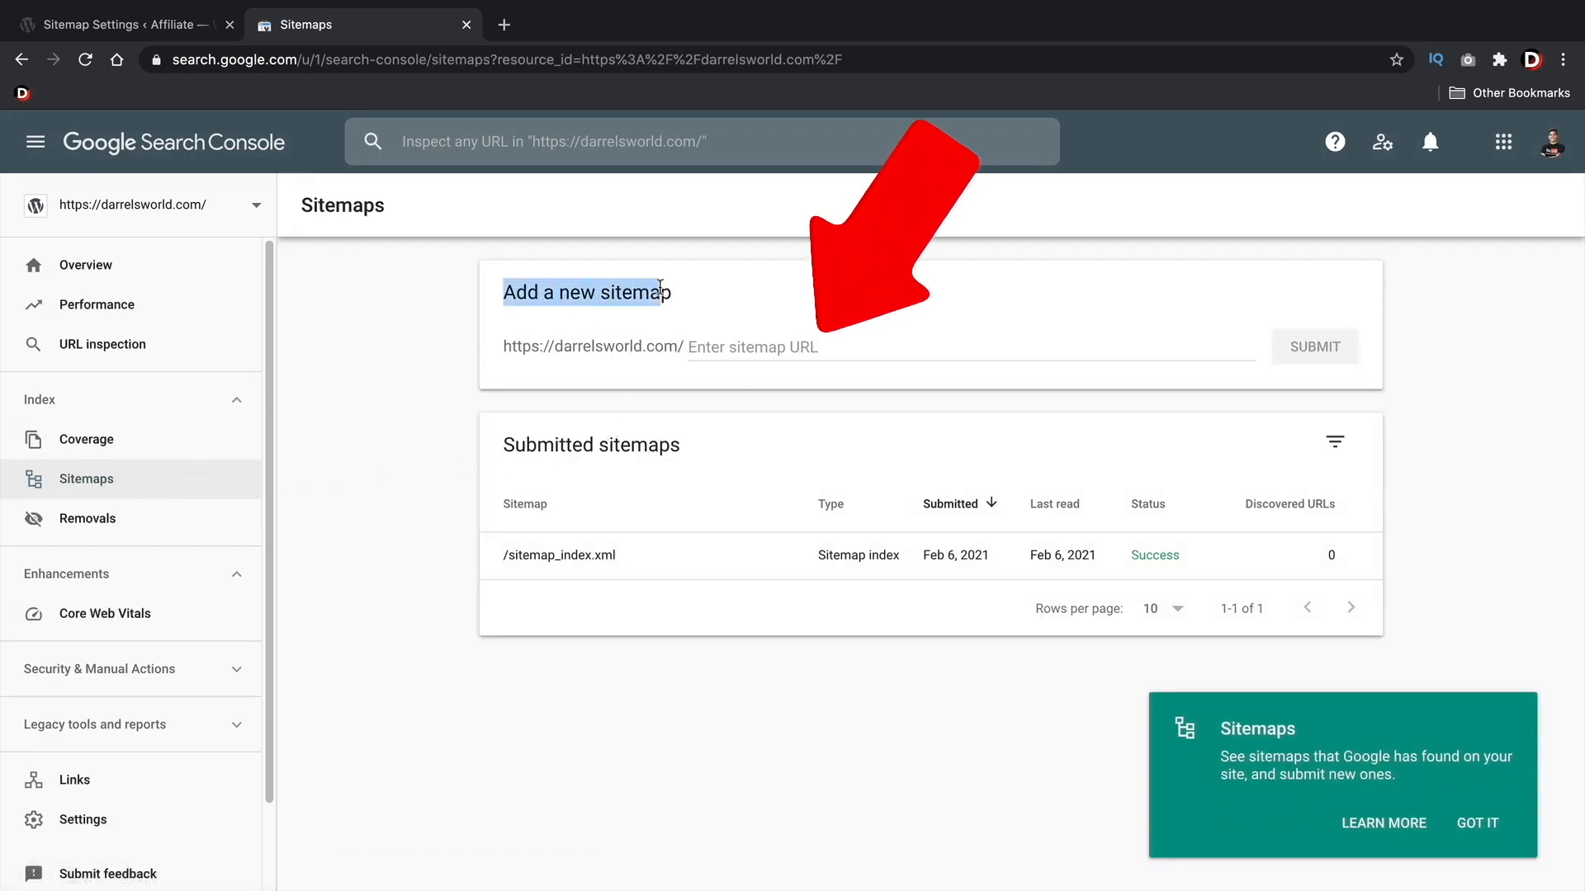
{"action": "right_click", "coordinate": [720, 347]}
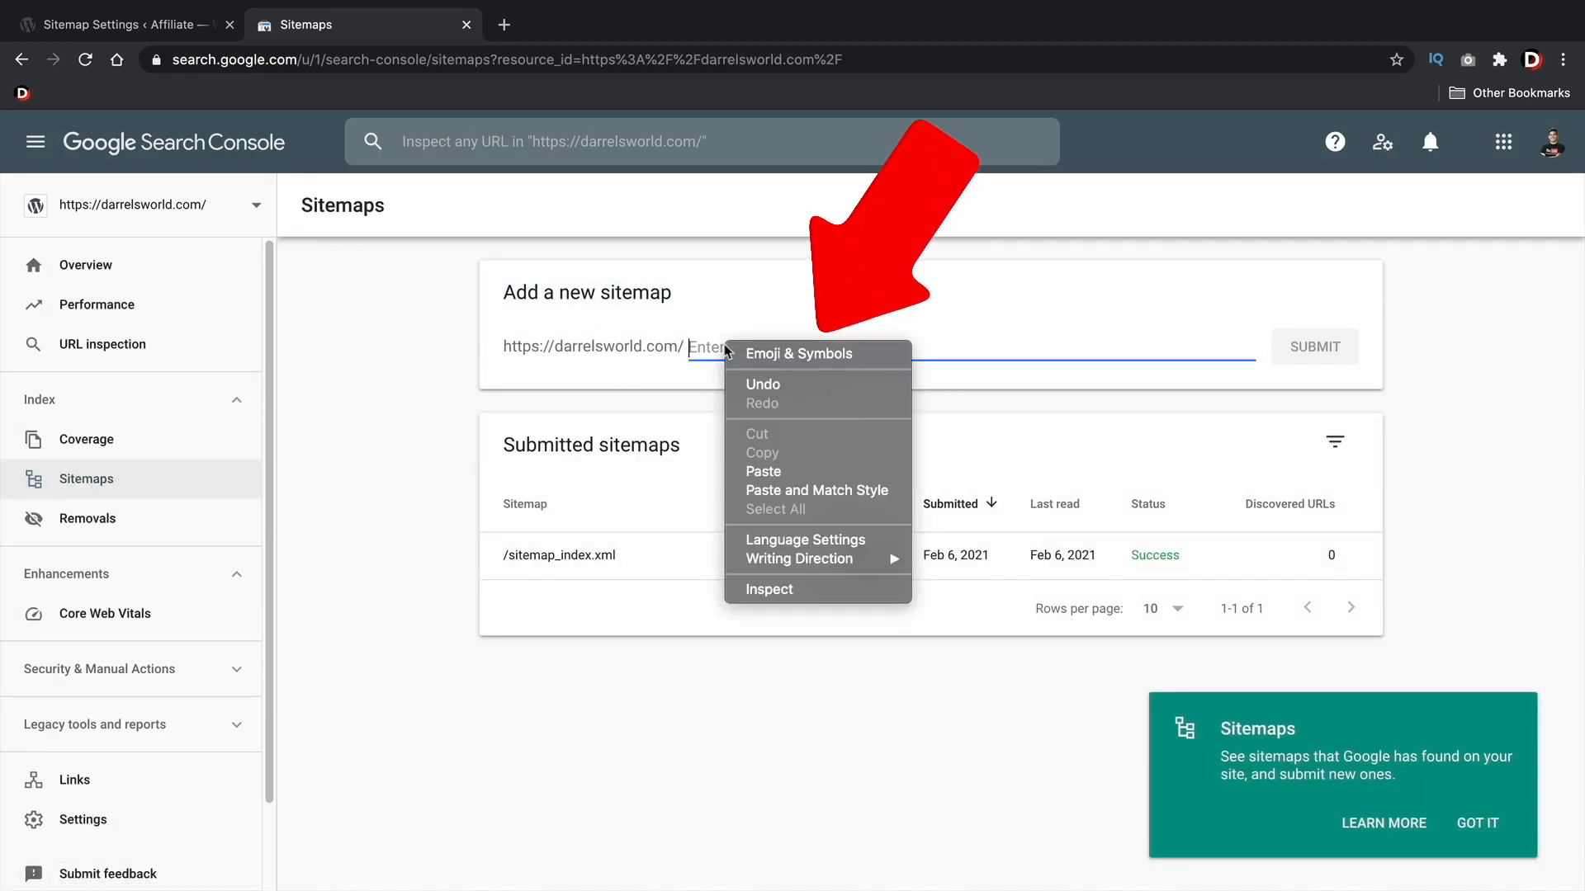
{"action": "left_click", "coordinate": [770, 474]}
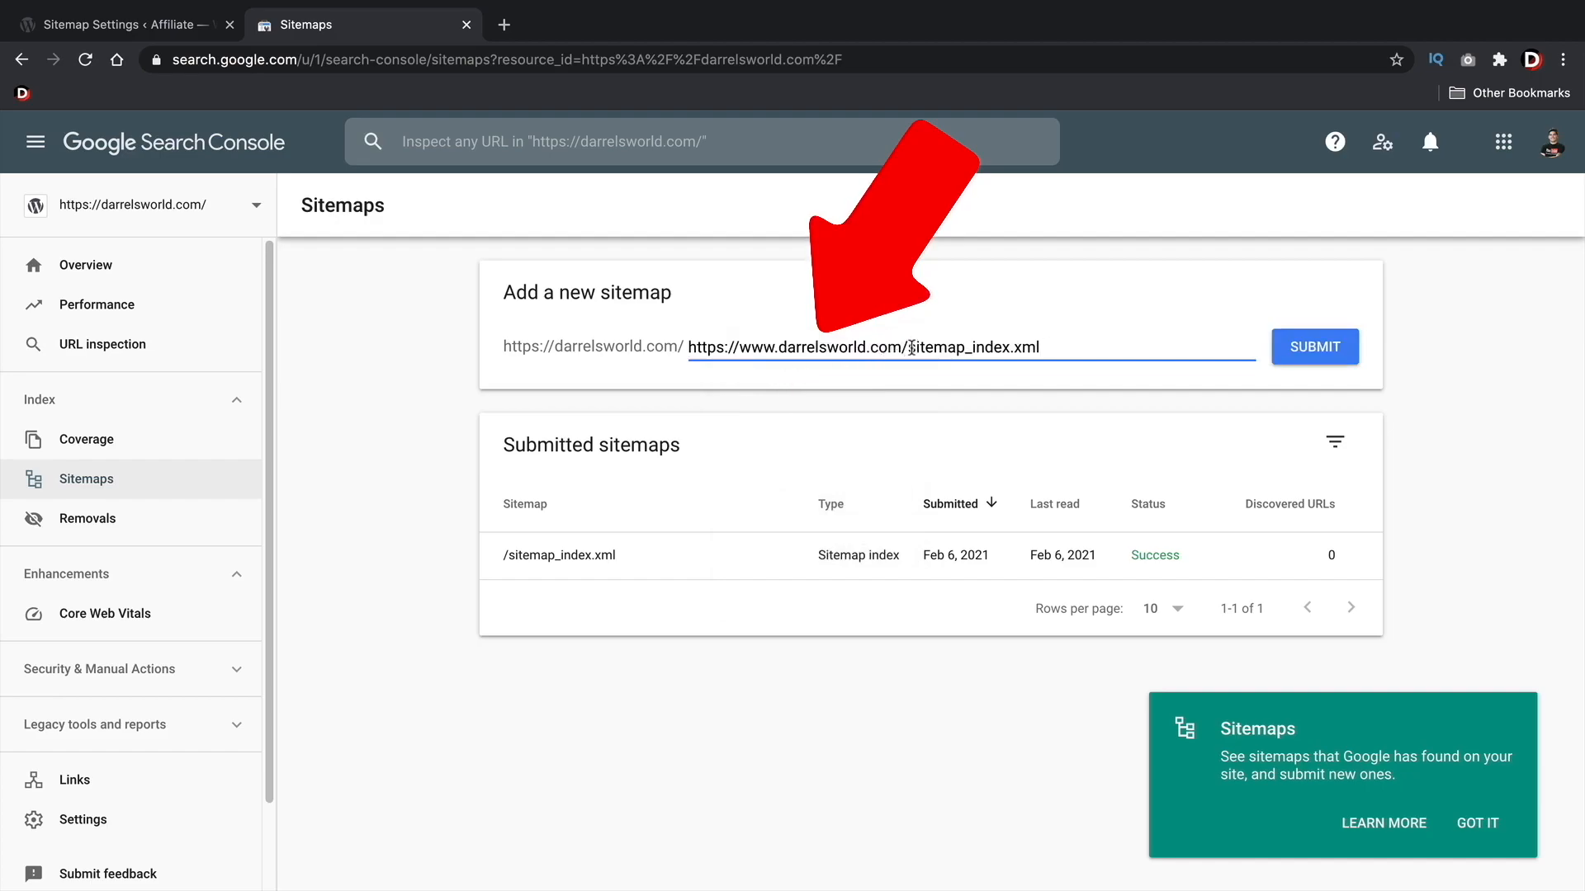
{"action": "left_click_drag", "start_coordinate": [903, 347], "coordinate": [669, 340]}
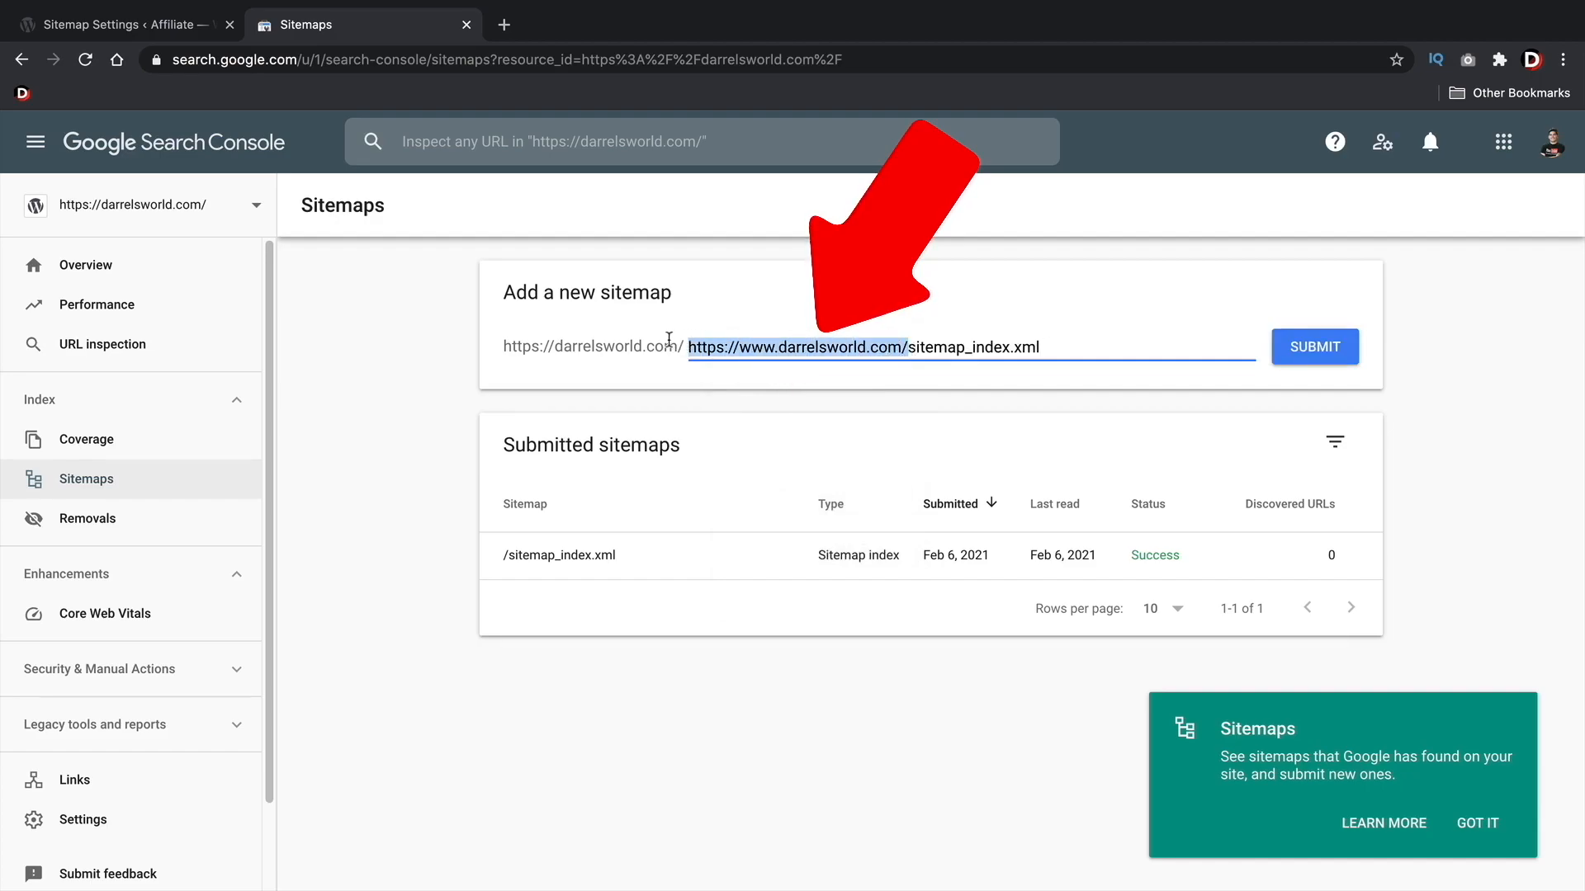
{"action": "key", "text": "BackSpace"}
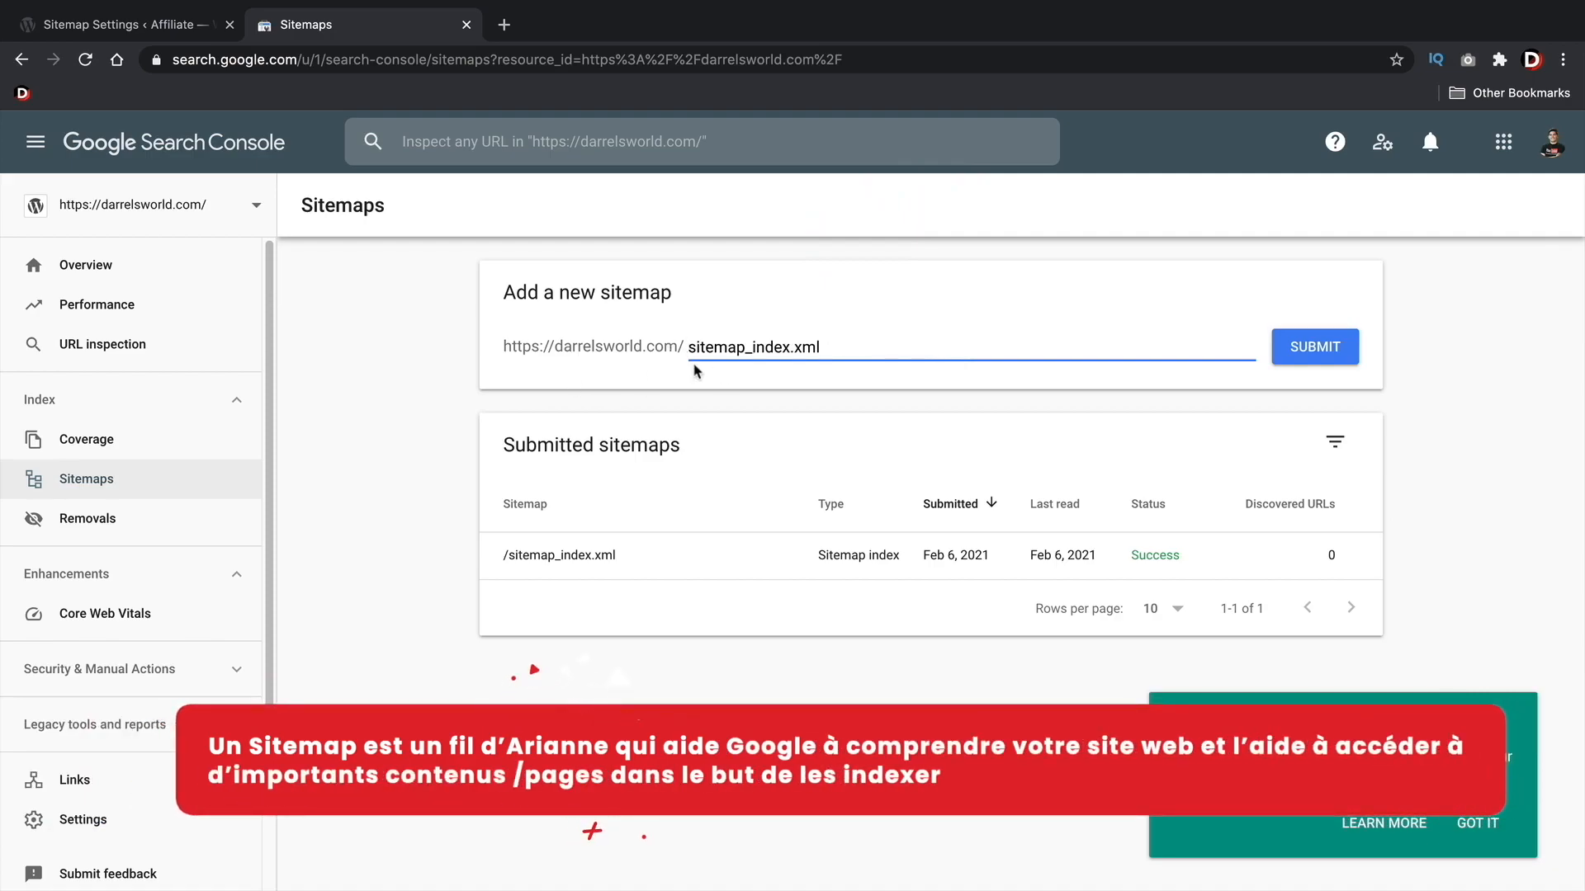
{"action": "left_click", "coordinate": [1331, 350]}
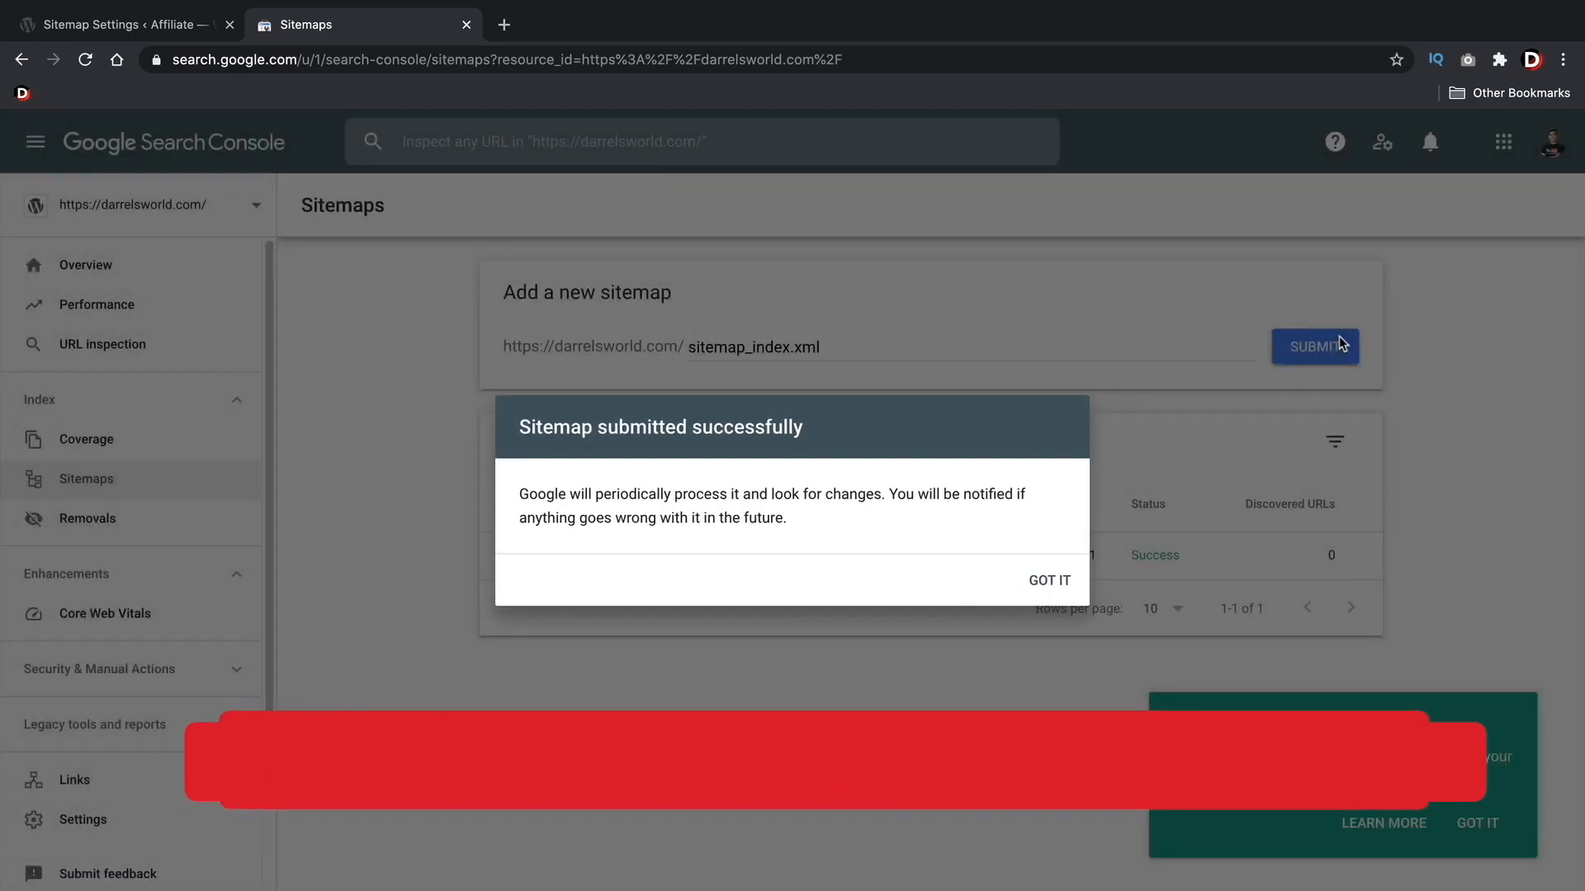
{"action": "triple_click", "coordinate": [620, 427]}
{"action": "left_click", "coordinate": [720, 426]}
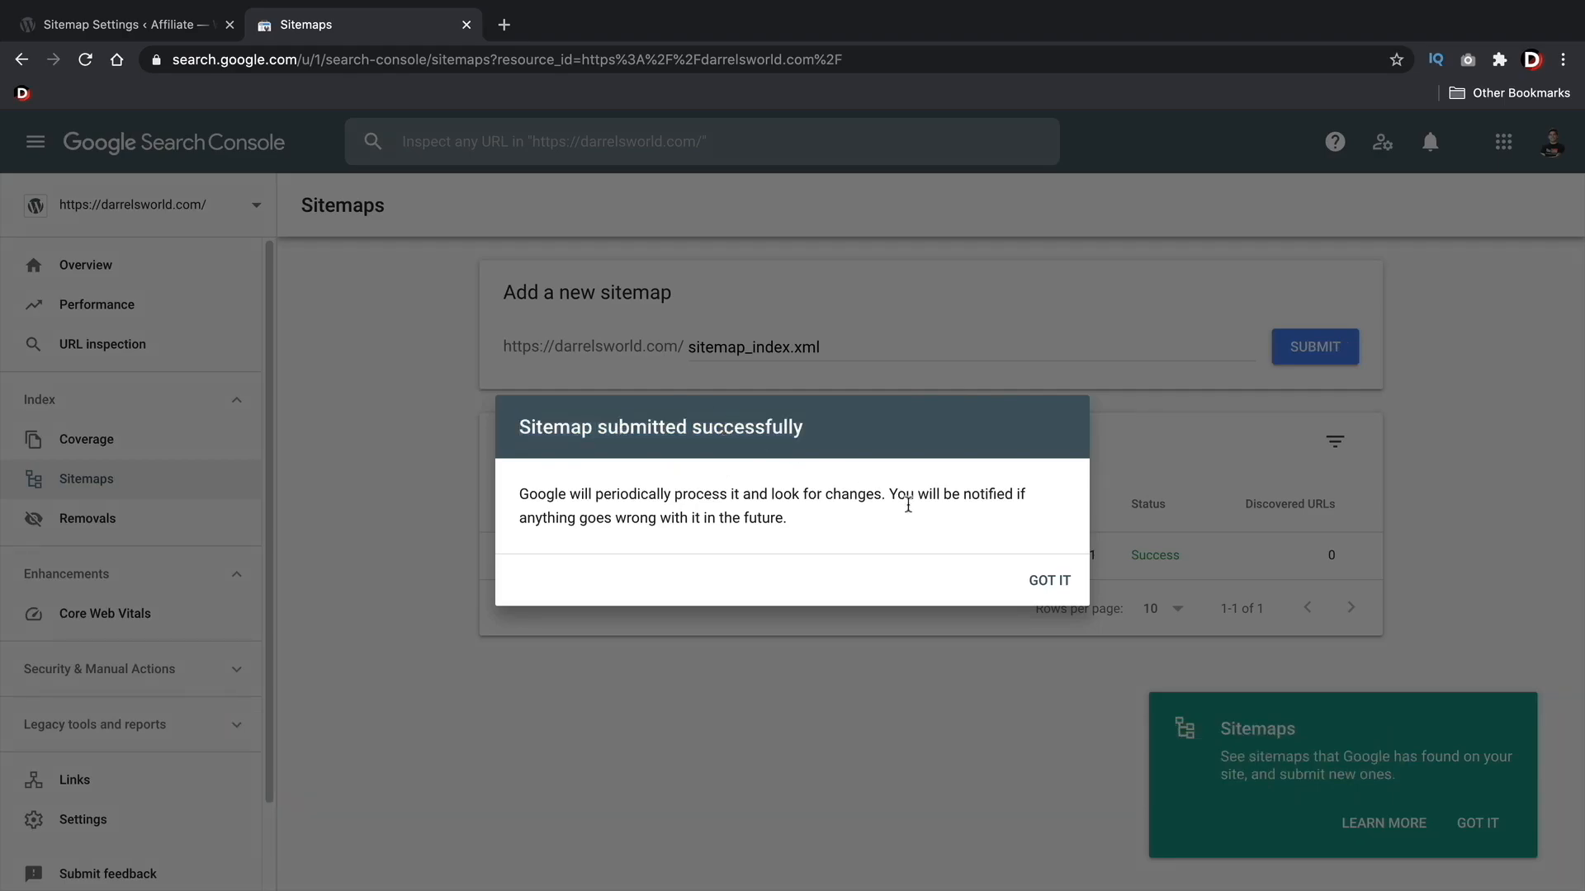
{"action": "left_click", "coordinate": [1039, 576]}
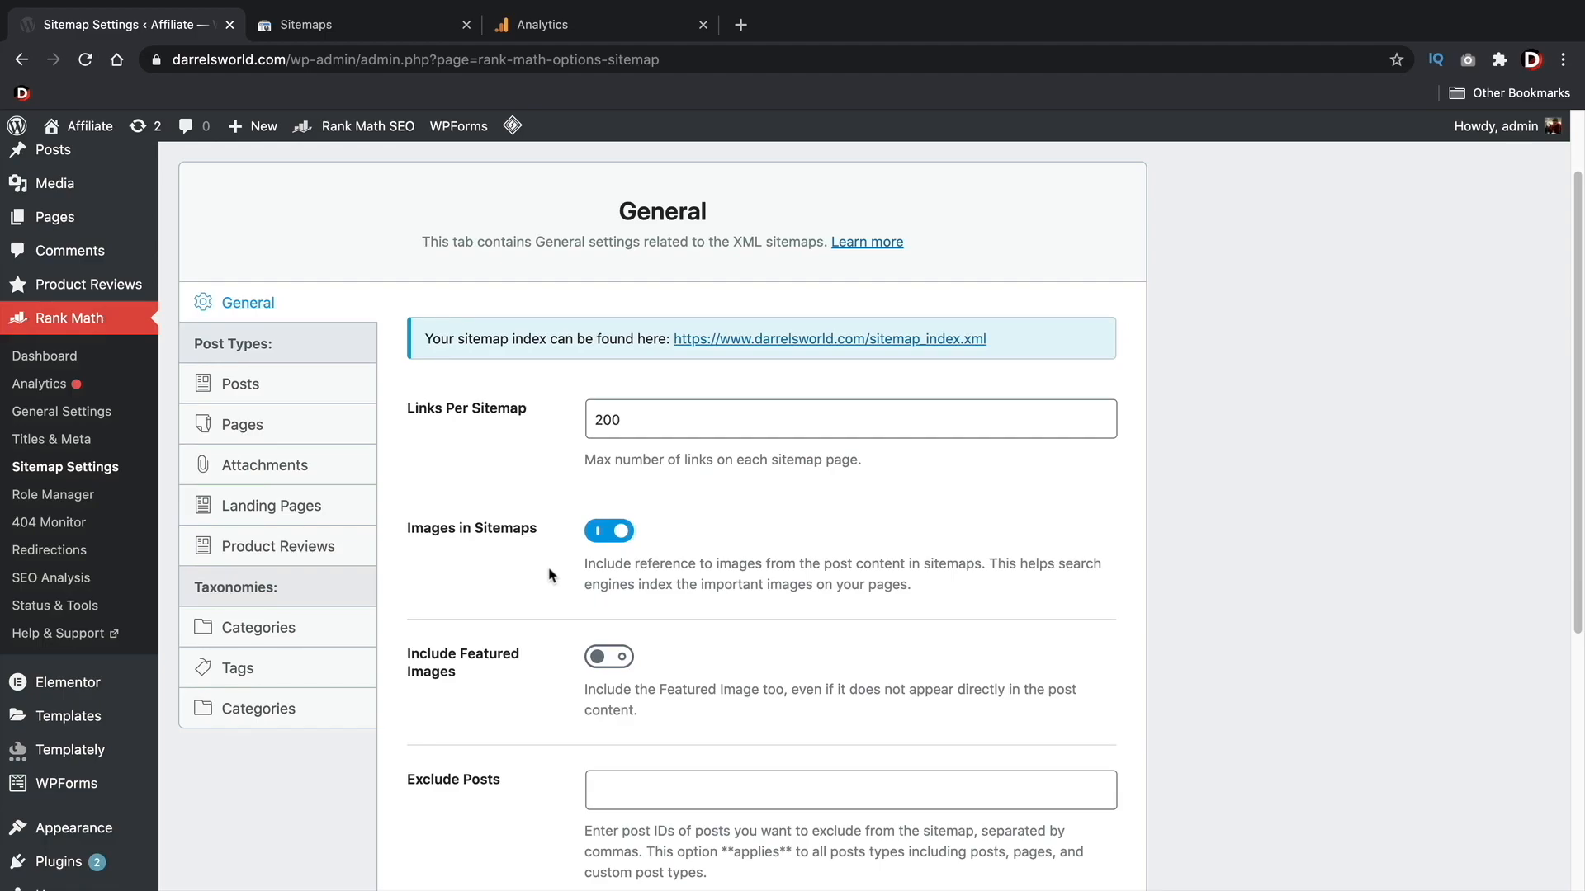
- Open Rank Math's Analytics page, switch to Google Analytics, and start the account setup
{"action": "left_click", "coordinate": [45, 390]}
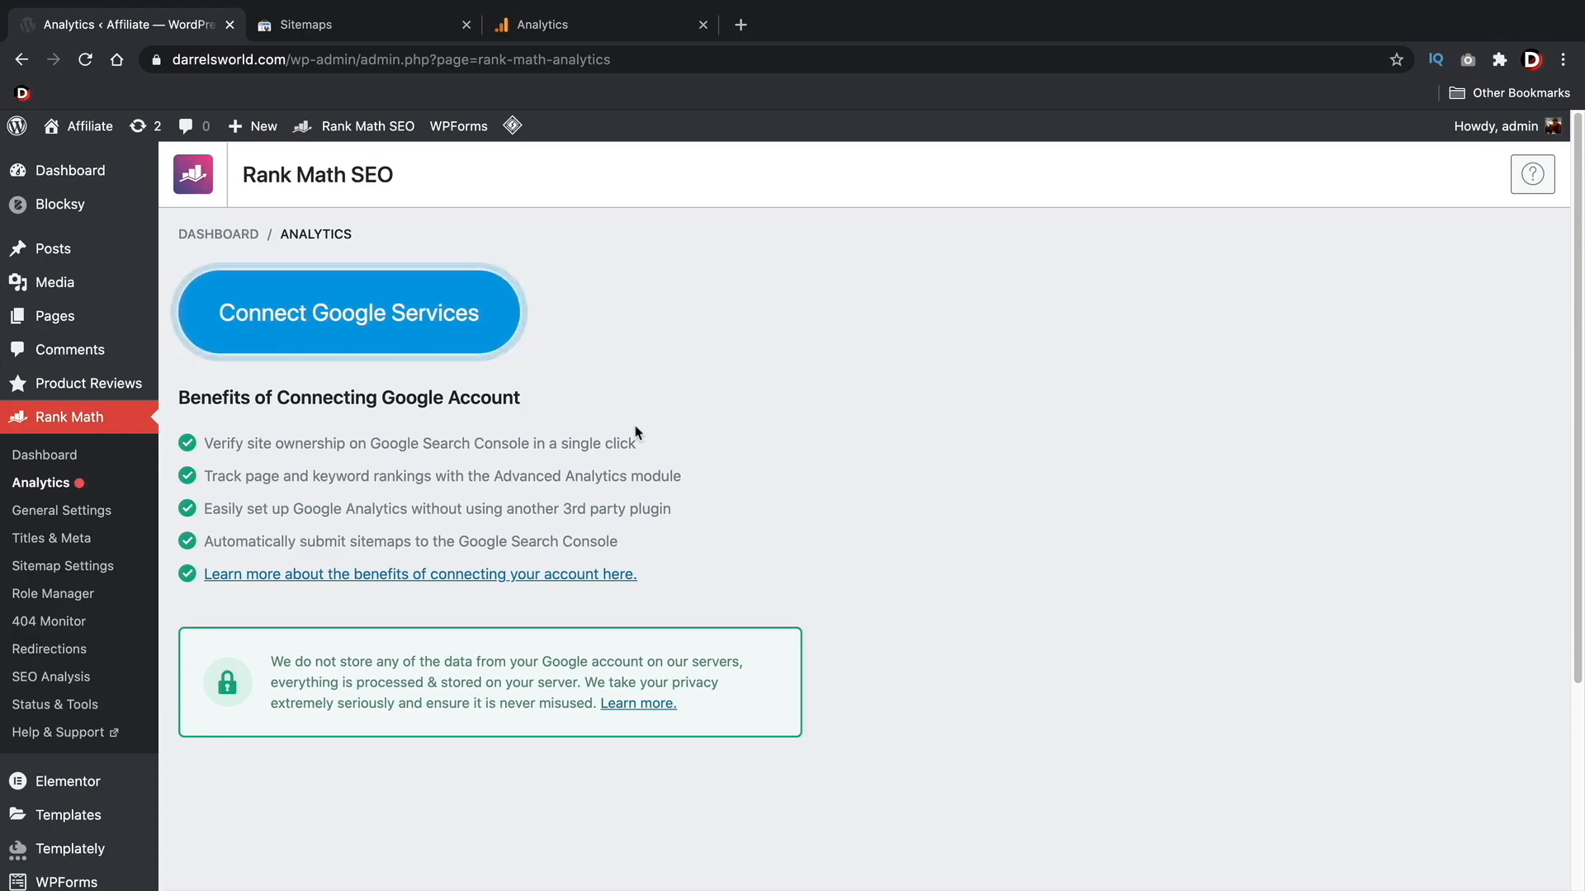
{"action": "left_click", "coordinate": [600, 23]}
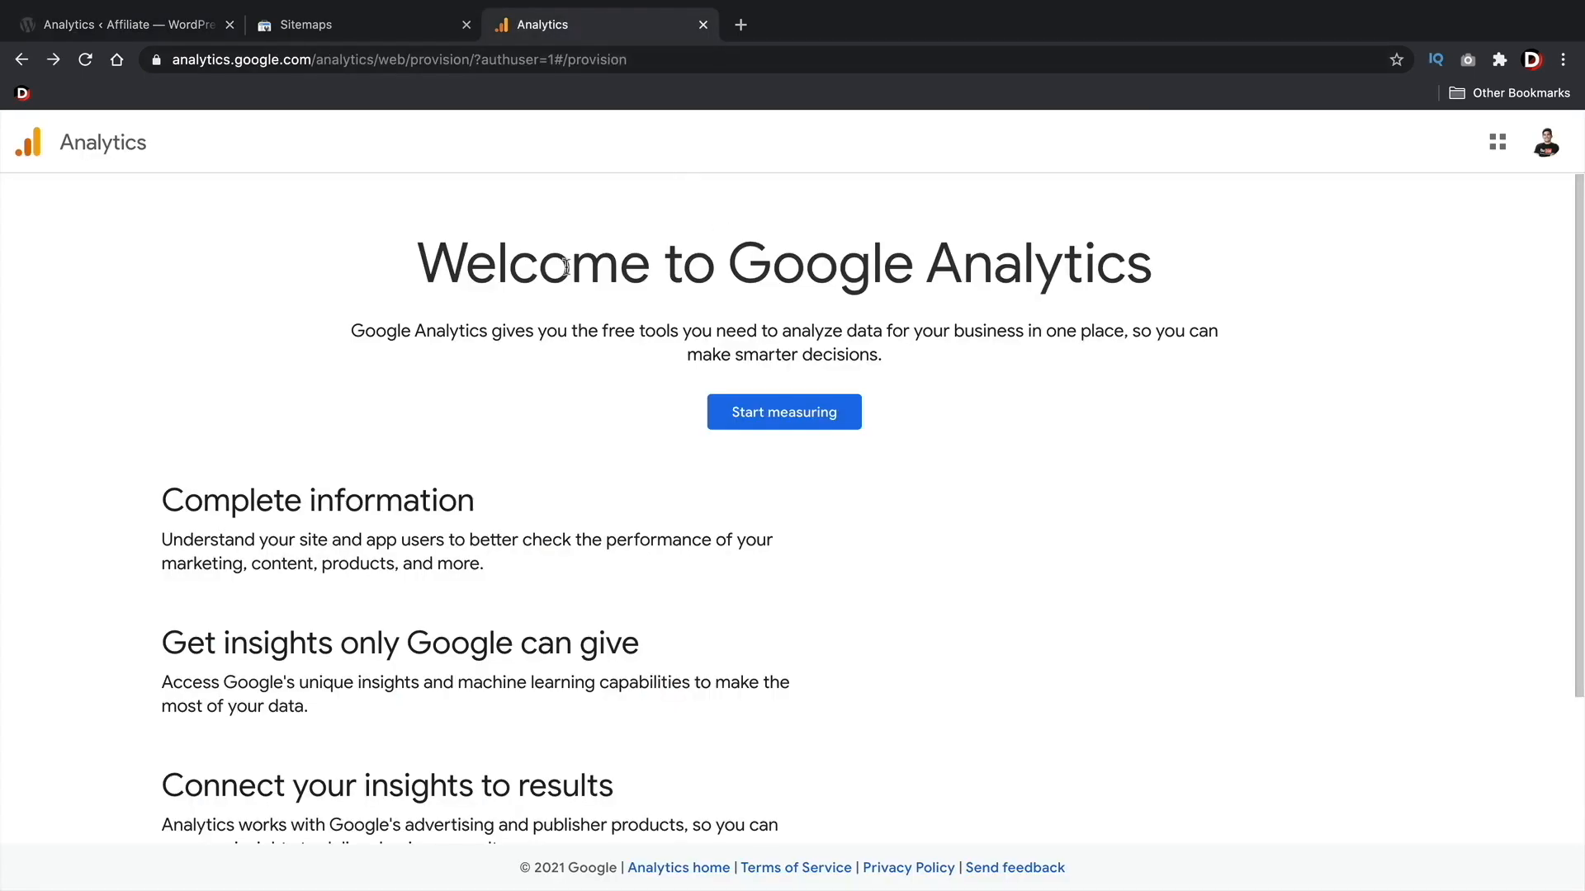
{"action": "left_click_drag", "start_coordinate": [417, 263], "coordinate": [1090, 240]}
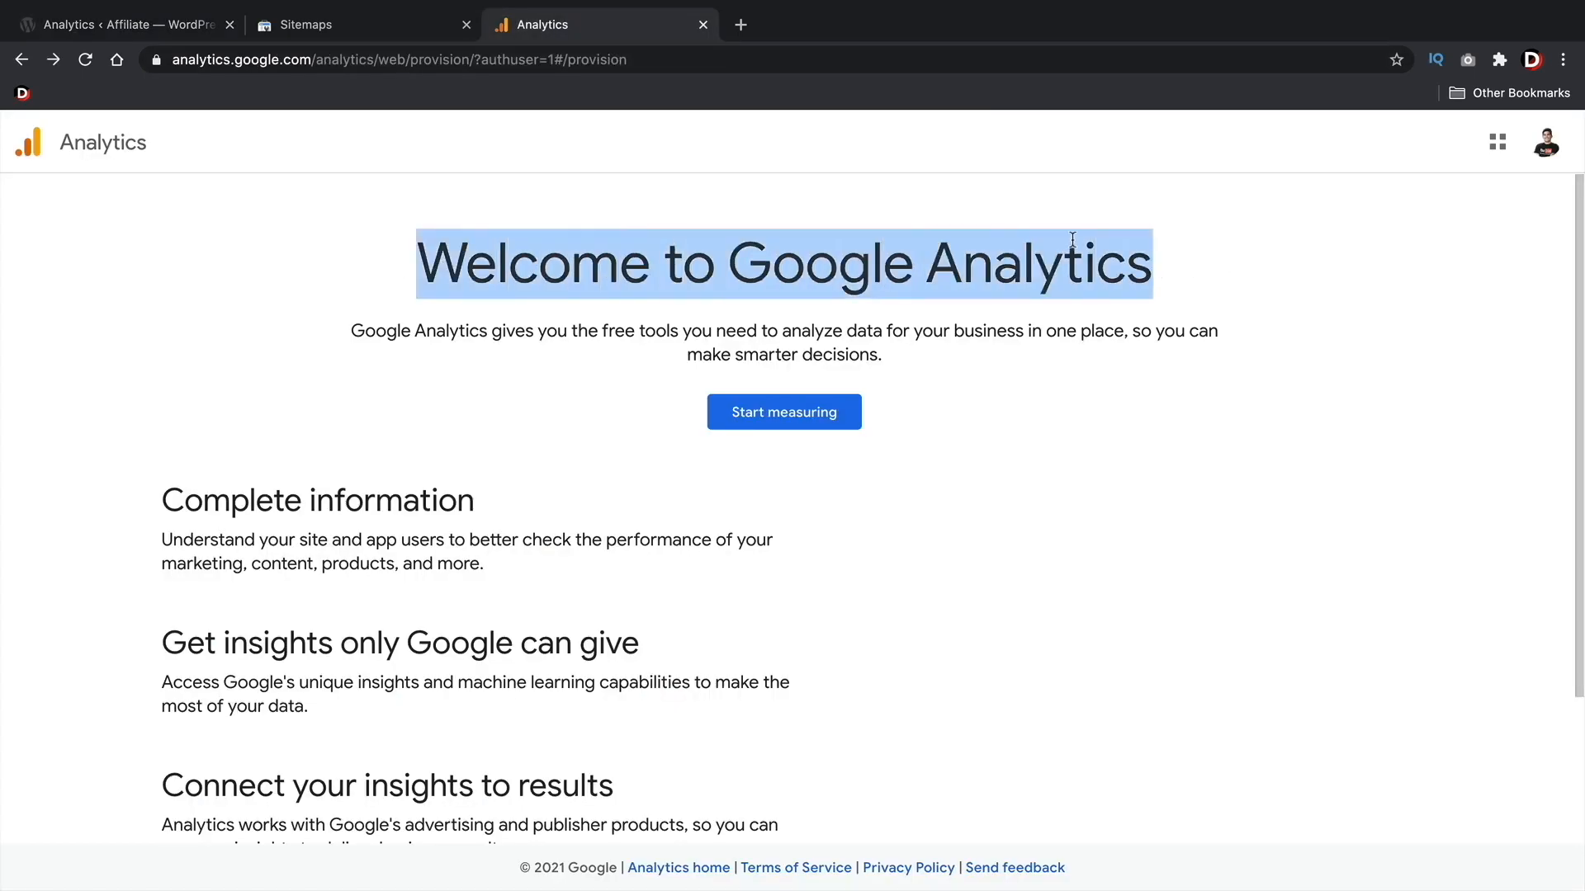
{"action": "left_click", "coordinate": [746, 221]}
{"action": "left_click", "coordinate": [801, 416]}
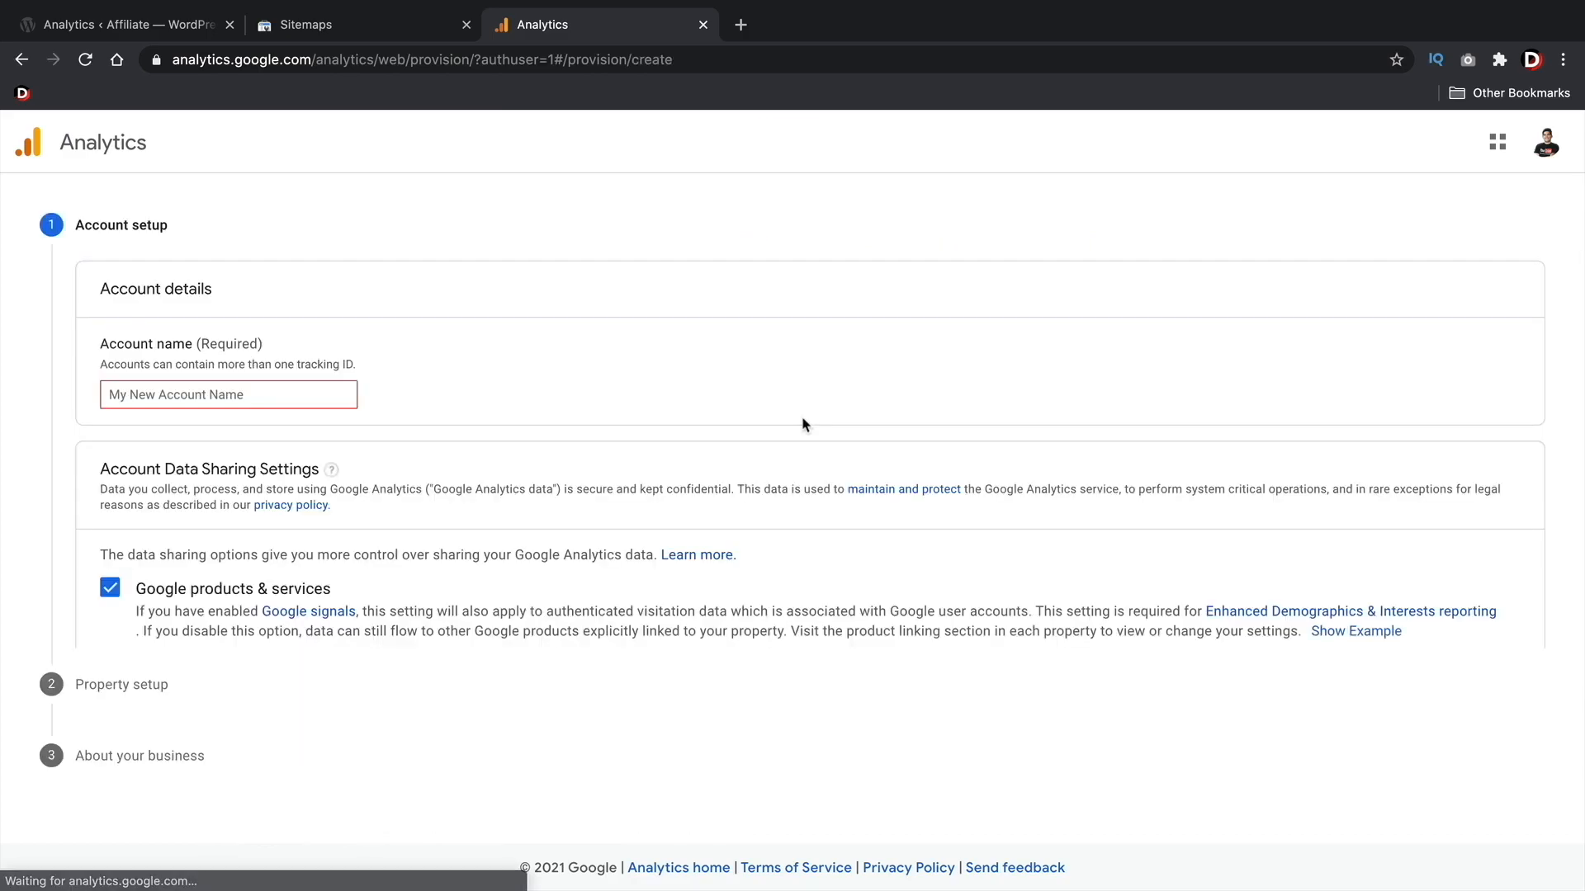
- Name the account DarrelsWorld, enter the site owner's first name as the property name, and continue to the business information
{"action": "left_click", "coordinate": [277, 396]}
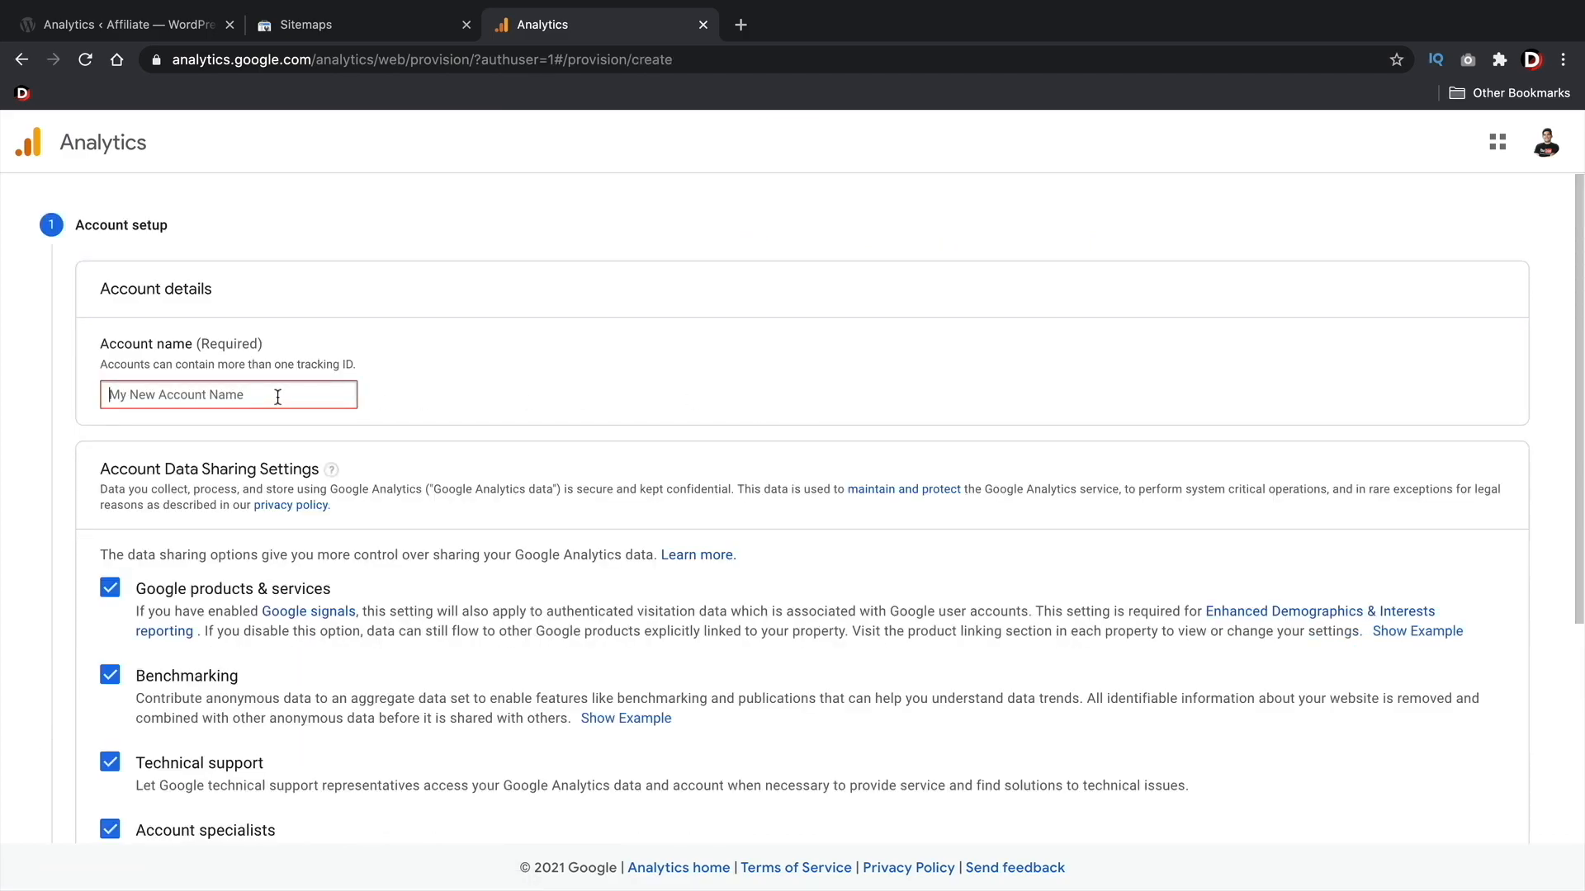
{"action": "type", "text": "DarrelsWorld"}
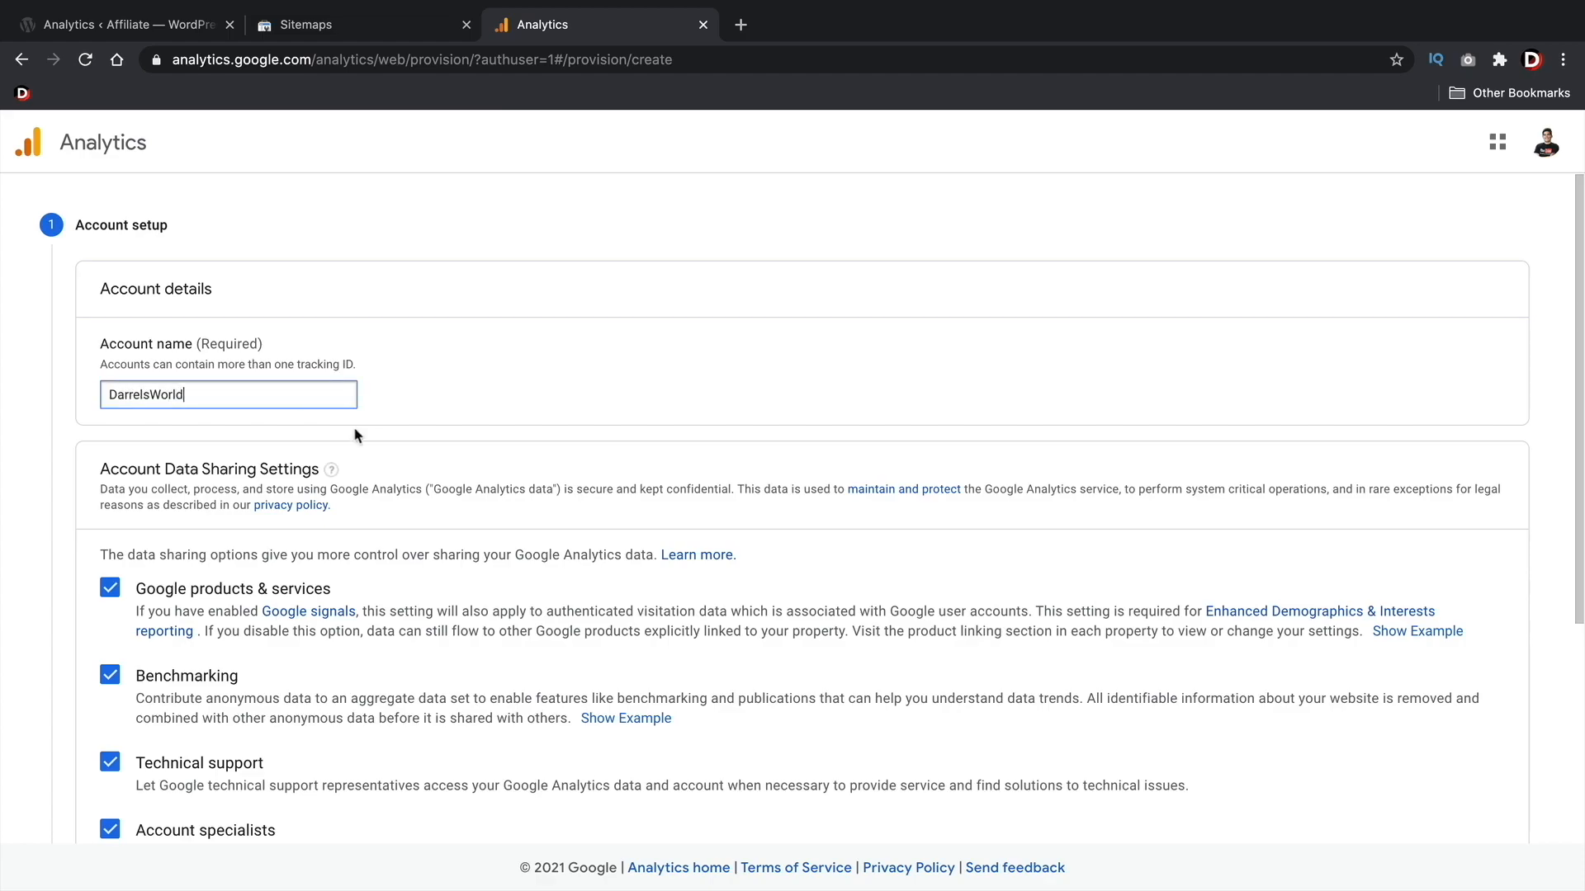
{"action": "scroll", "coordinate": [356, 435], "scroll_direction": "down", "scroll_amount": 3}
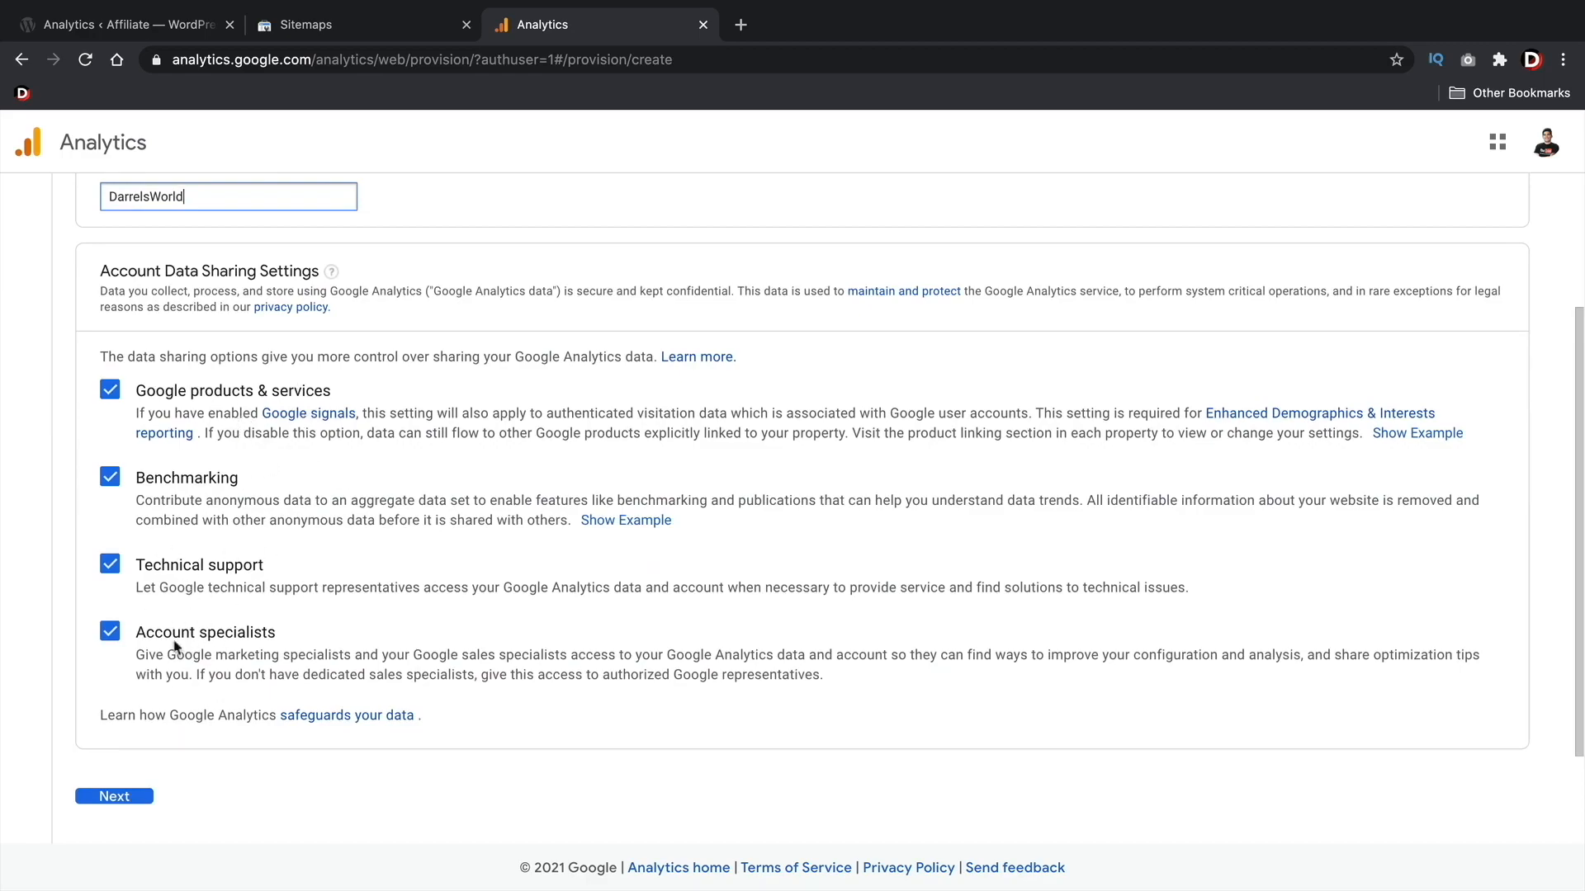
{"action": "left_click", "coordinate": [140, 794]}
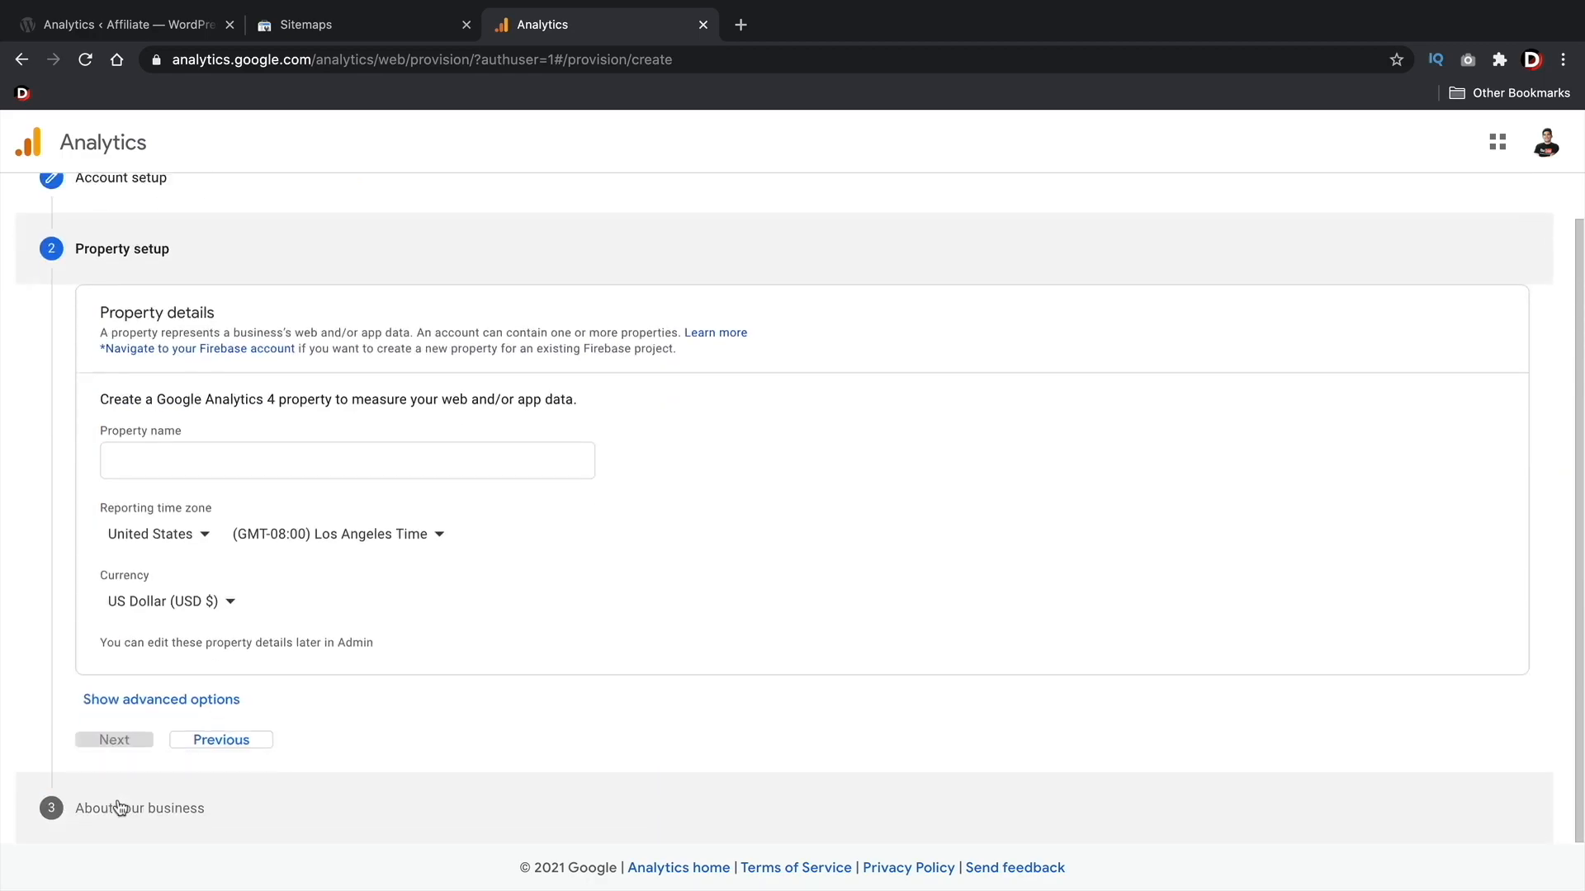
{"action": "left_click", "coordinate": [251, 463]}
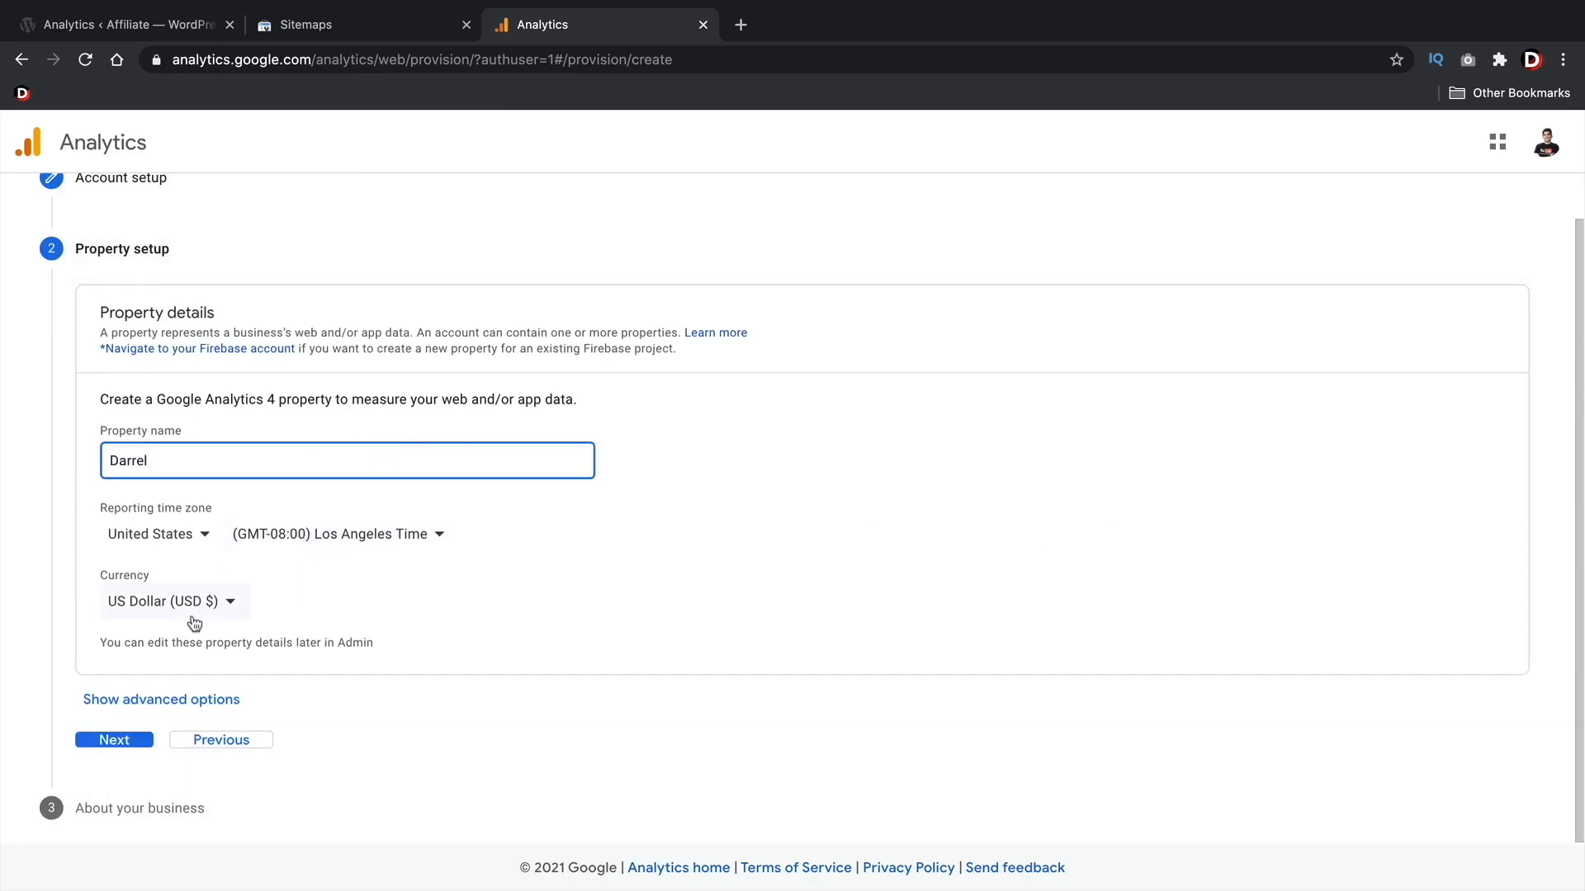
{"action": "left_click", "coordinate": [116, 743]}
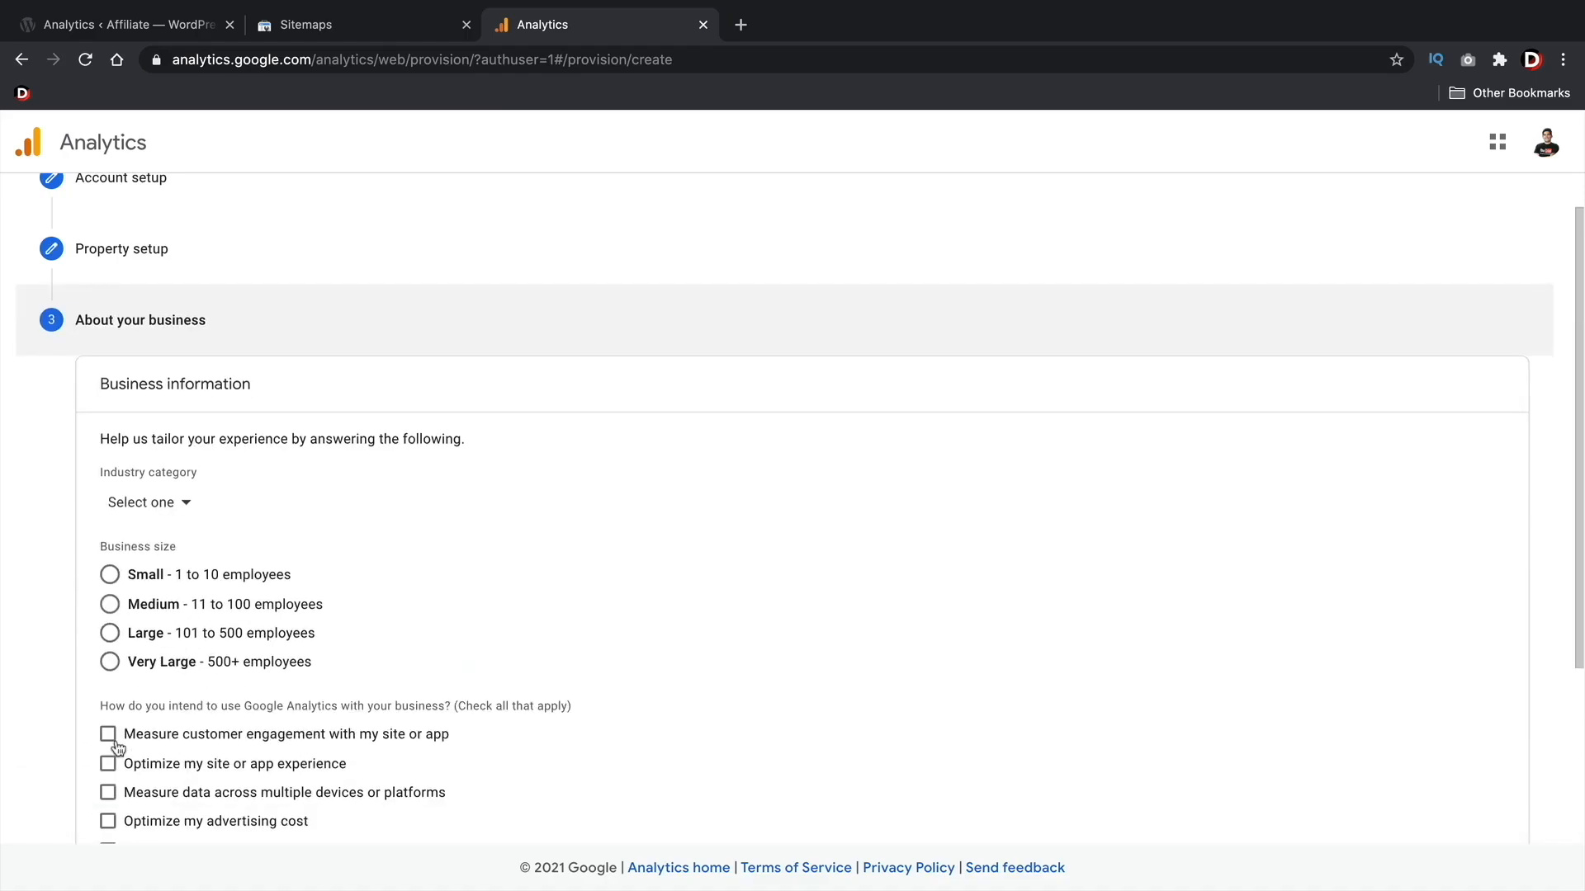
- Set the business size to Small (1 to 10 employees) and the industry category to Other
{"action": "left_click", "coordinate": [130, 577]}
{"action": "left_click", "coordinate": [148, 505]}
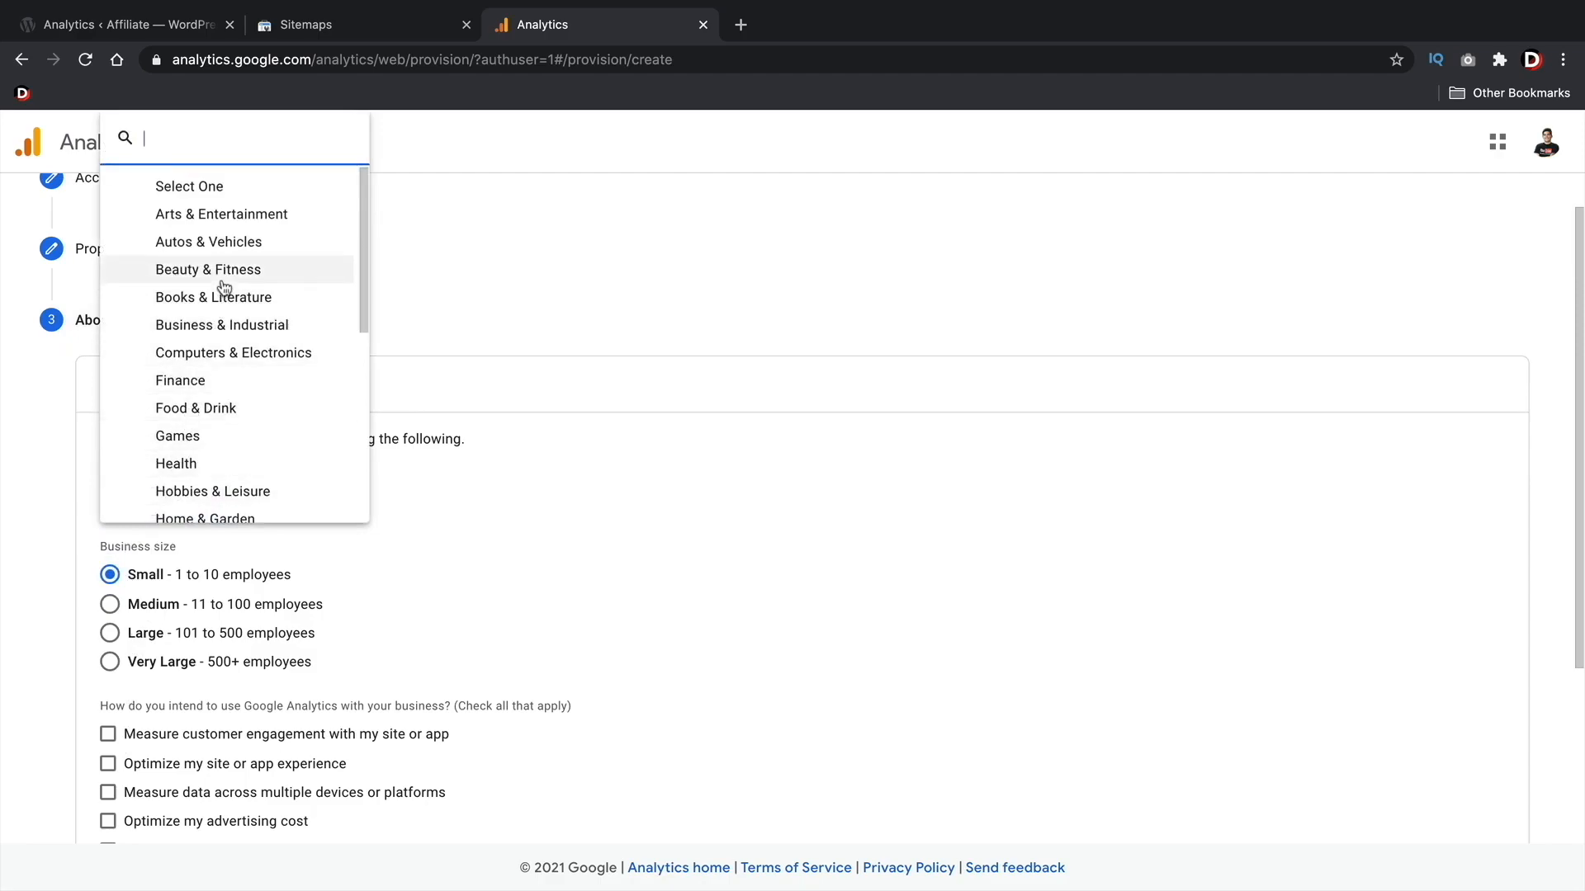
{"action": "scroll", "coordinate": [231, 340], "scroll_direction": "down", "scroll_amount": 3}
{"action": "scroll", "coordinate": [234, 338], "scroll_direction": "down", "scroll_amount": 4}
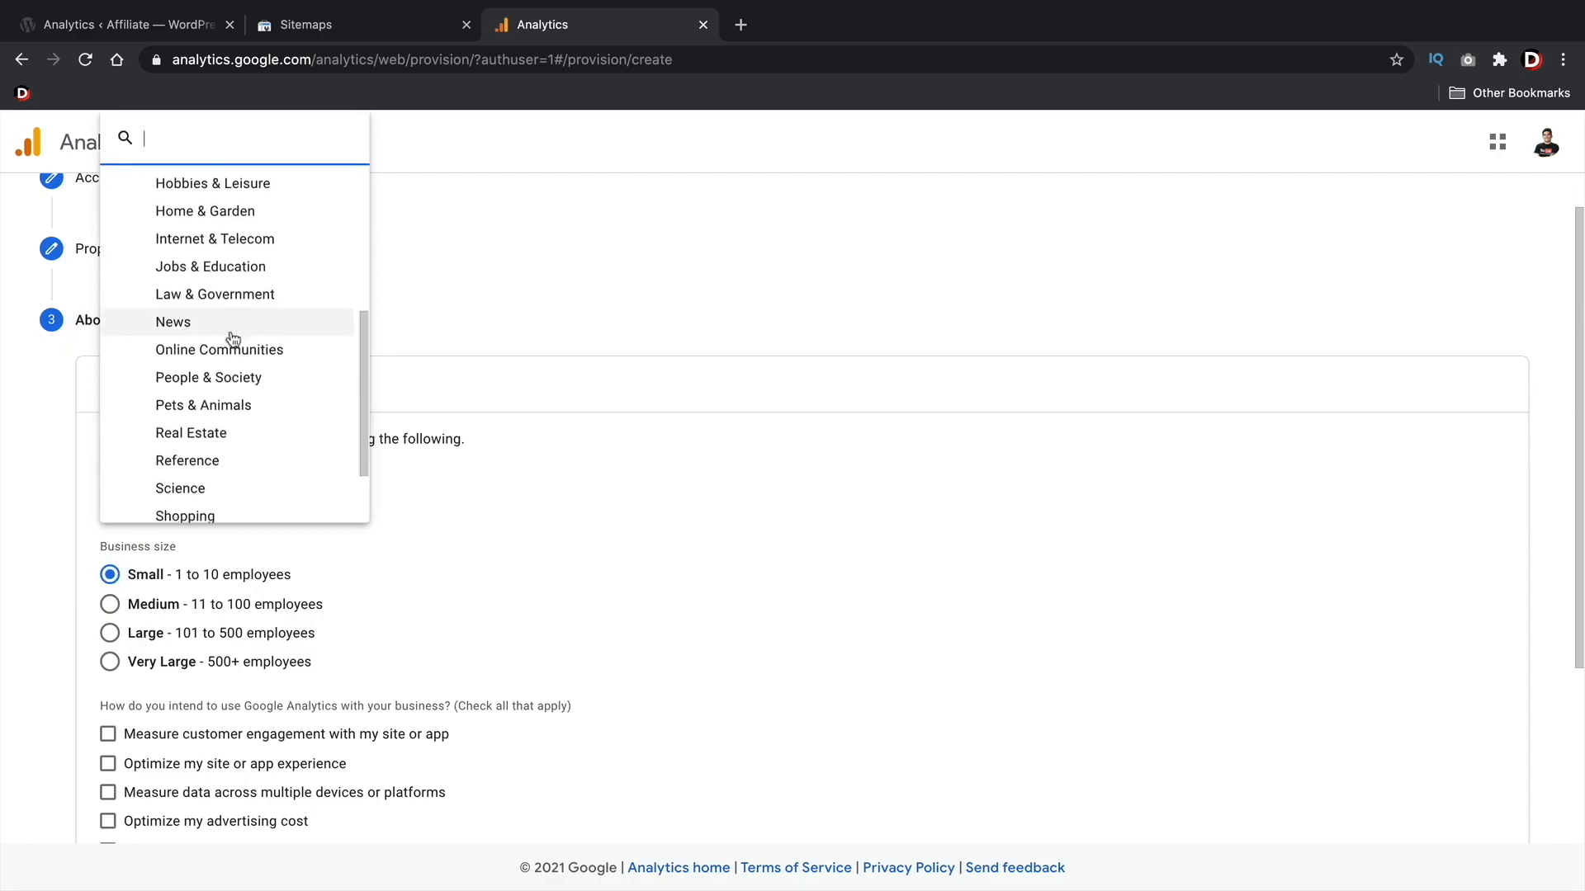
{"action": "scroll", "coordinate": [238, 343], "scroll_direction": "up", "scroll_amount": 2}
{"action": "scroll", "coordinate": [240, 376], "scroll_direction": "up", "scroll_amount": 3}
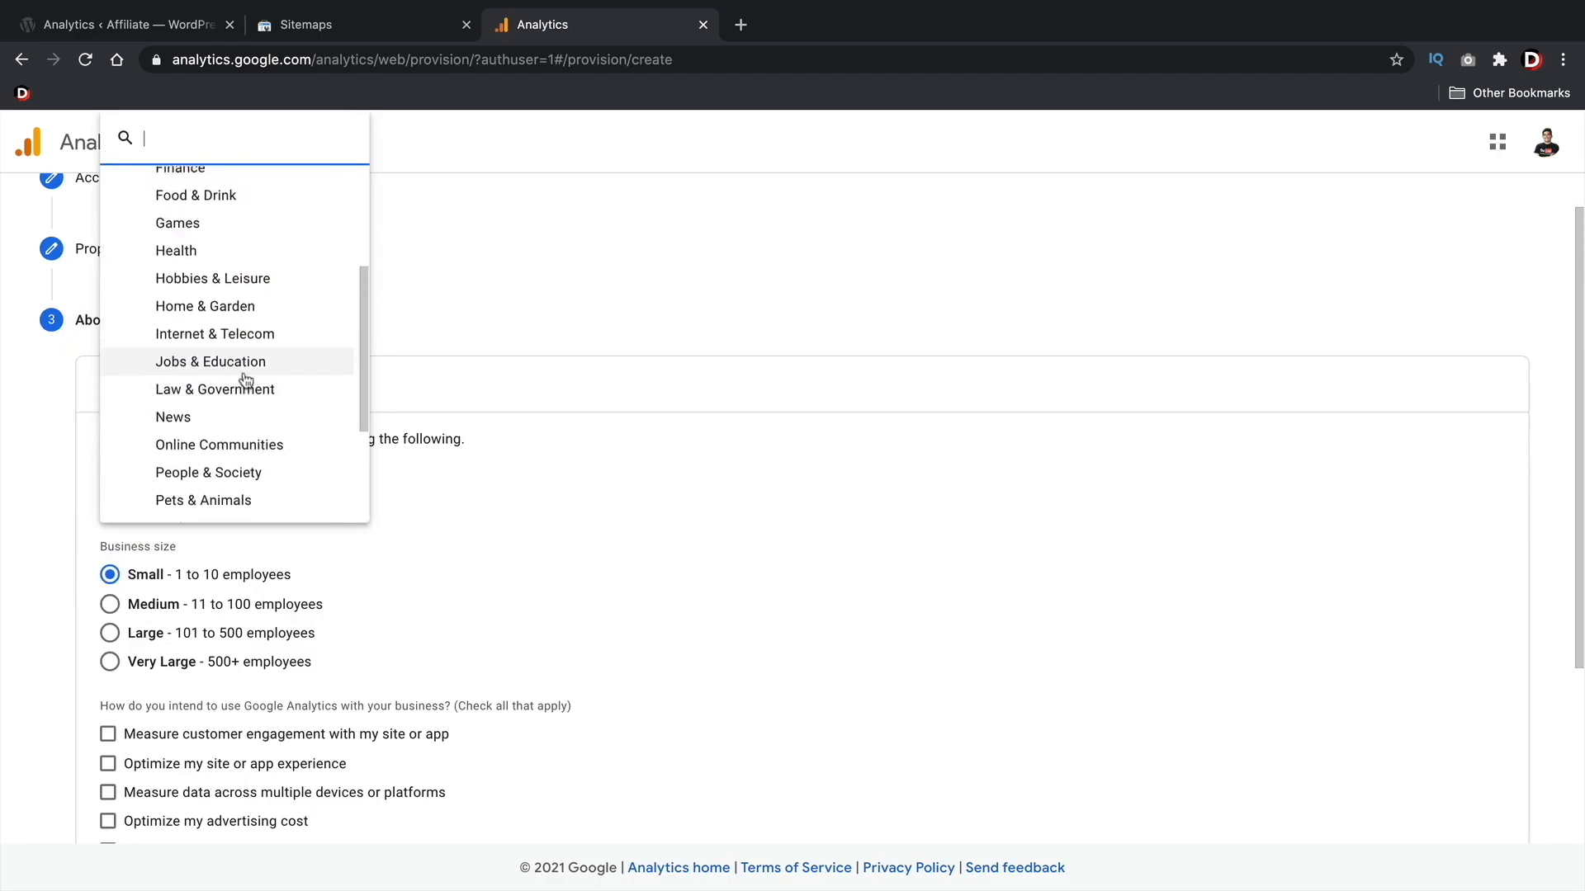
{"action": "scroll", "coordinate": [248, 392], "scroll_direction": "down", "scroll_amount": 5}
{"action": "left_click", "coordinate": [237, 500]}
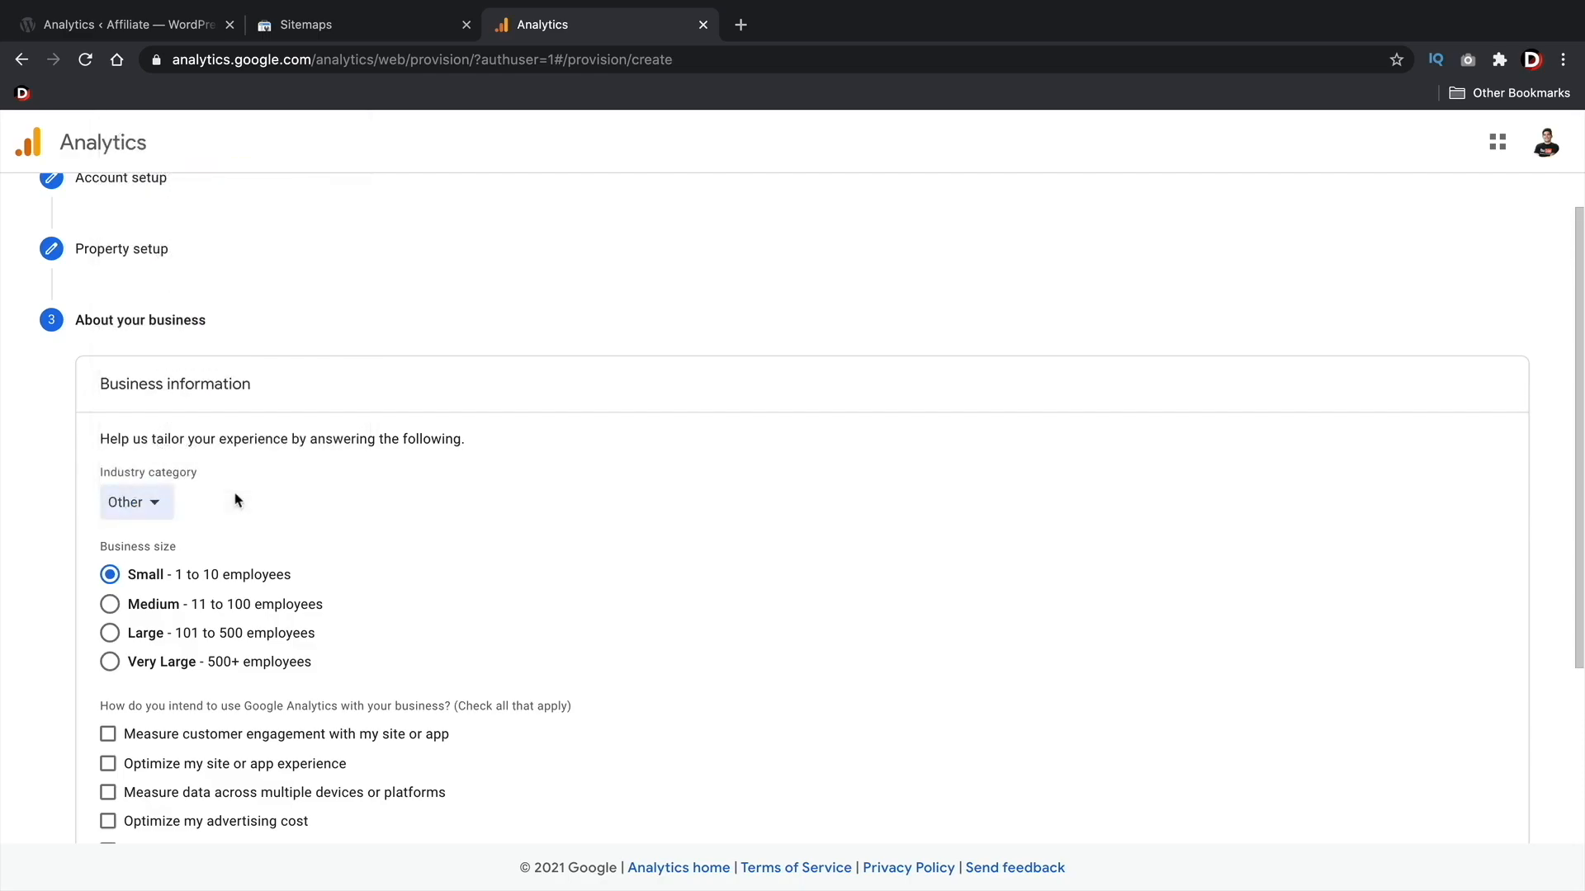
- Choose customer engagement with the site or app and content monetization as the intended measurements, and request creation of the account
{"action": "scroll", "coordinate": [247, 495], "scroll_direction": "down", "scroll_amount": 5}
{"action": "left_click_drag", "start_coordinate": [114, 464], "coordinate": [422, 459]}
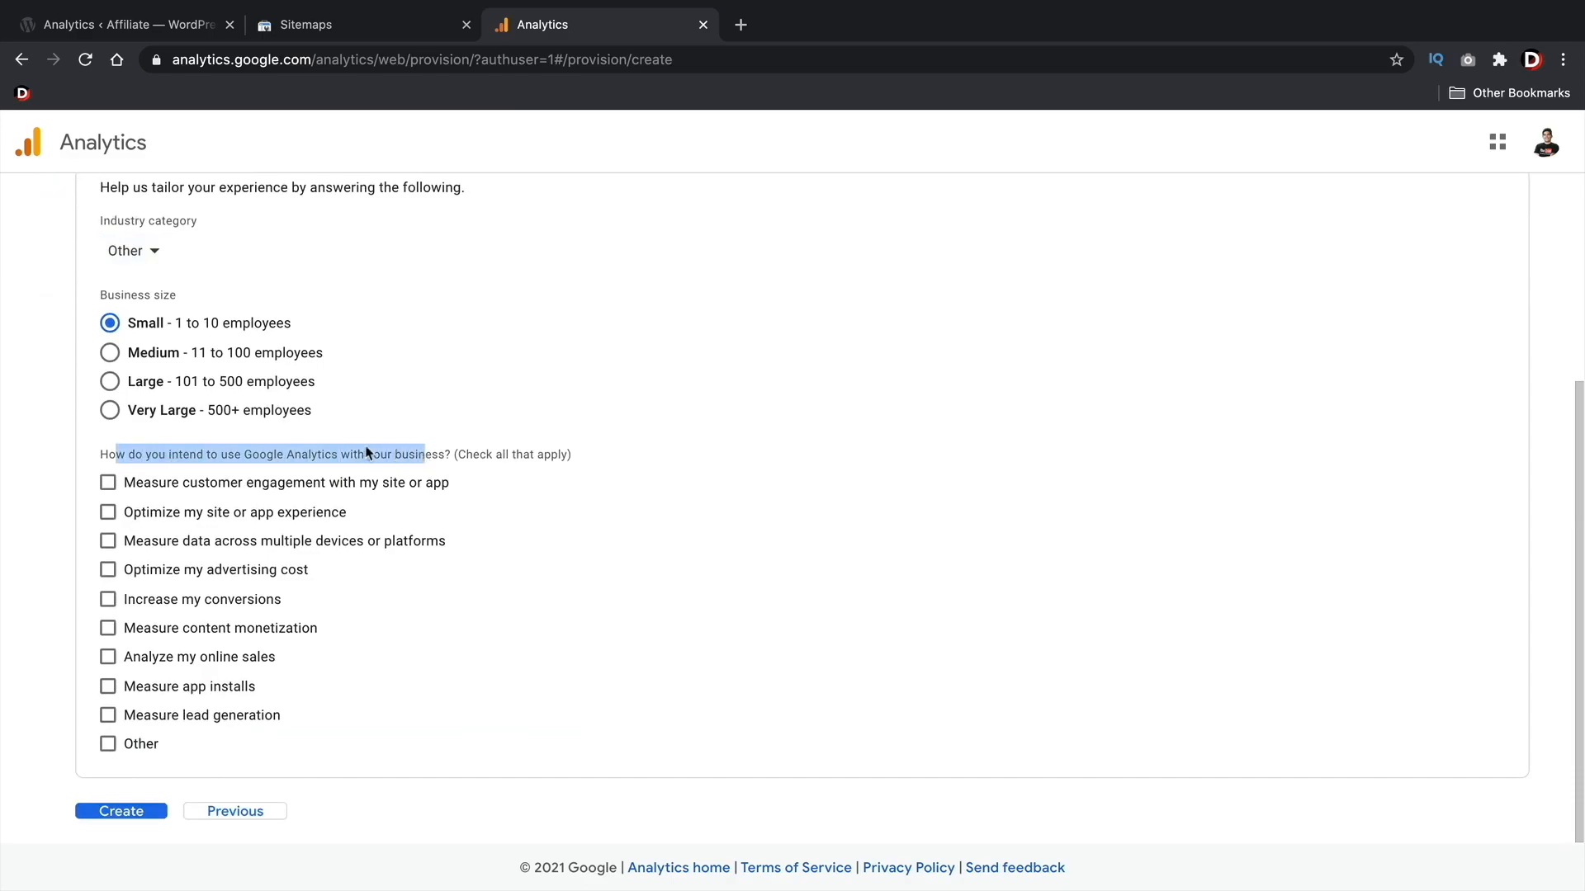
{"action": "left_click", "coordinate": [108, 483]}
{"action": "left_click", "coordinate": [108, 628]}
{"action": "left_click", "coordinate": [121, 813]}
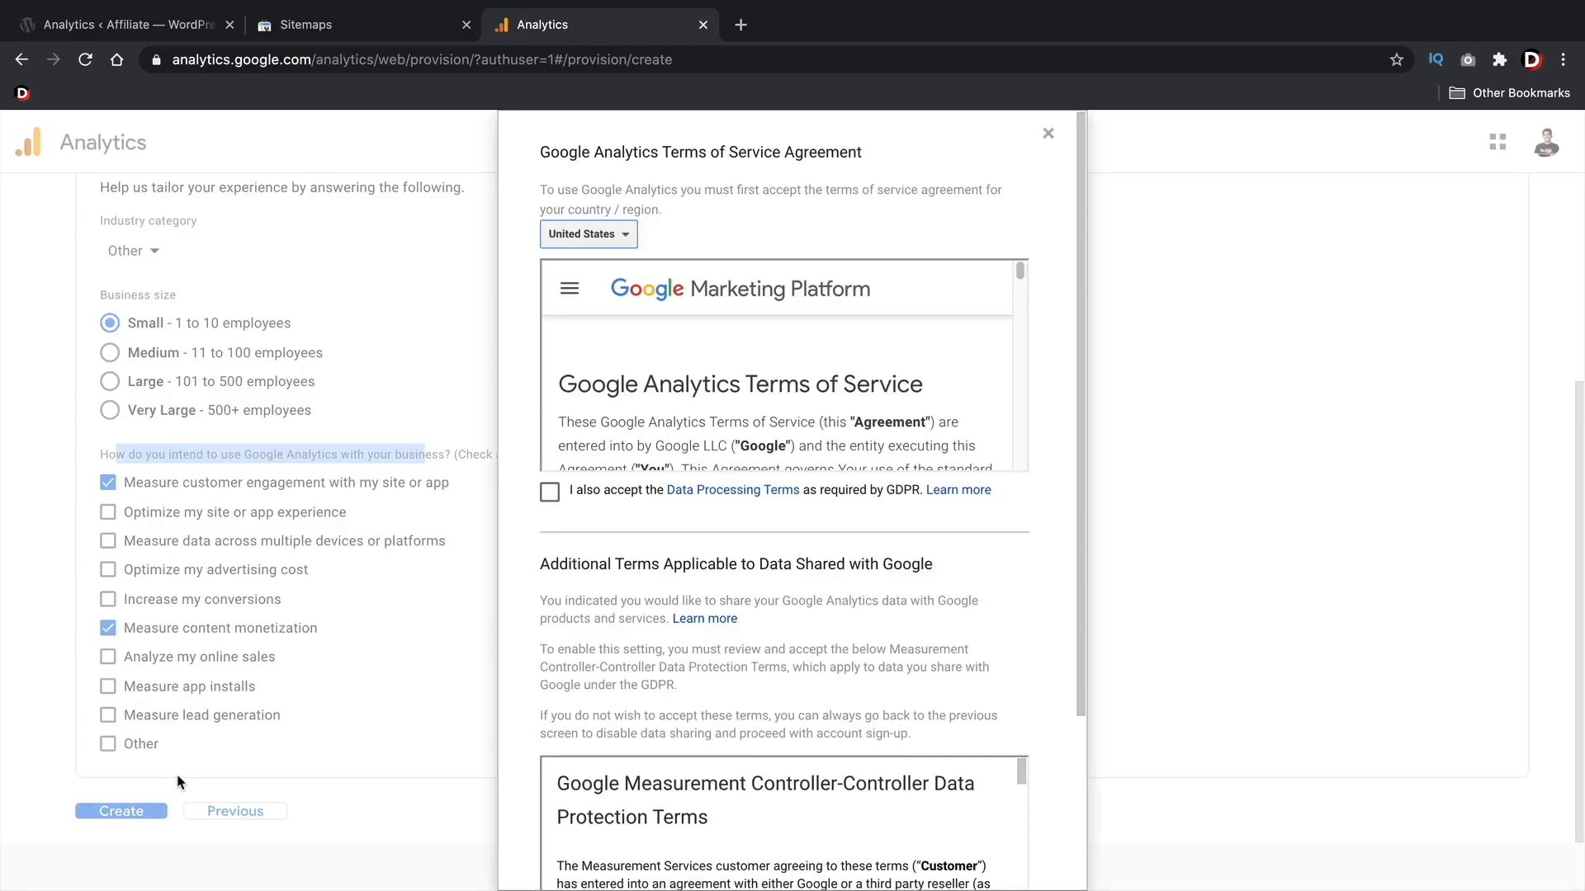
- Accept the Google Analytics terms, including the GDPR Data Processing Terms and the Measurement Controller-Controller Data Protection Terms
{"action": "scroll", "coordinate": [710, 388], "scroll_direction": "down", "scroll_amount": 5}
{"action": "scroll", "coordinate": [718, 386], "scroll_direction": "down", "scroll_amount": 10}
{"action": "scroll", "coordinate": [714, 391], "scroll_direction": "down", "scroll_amount": 8}
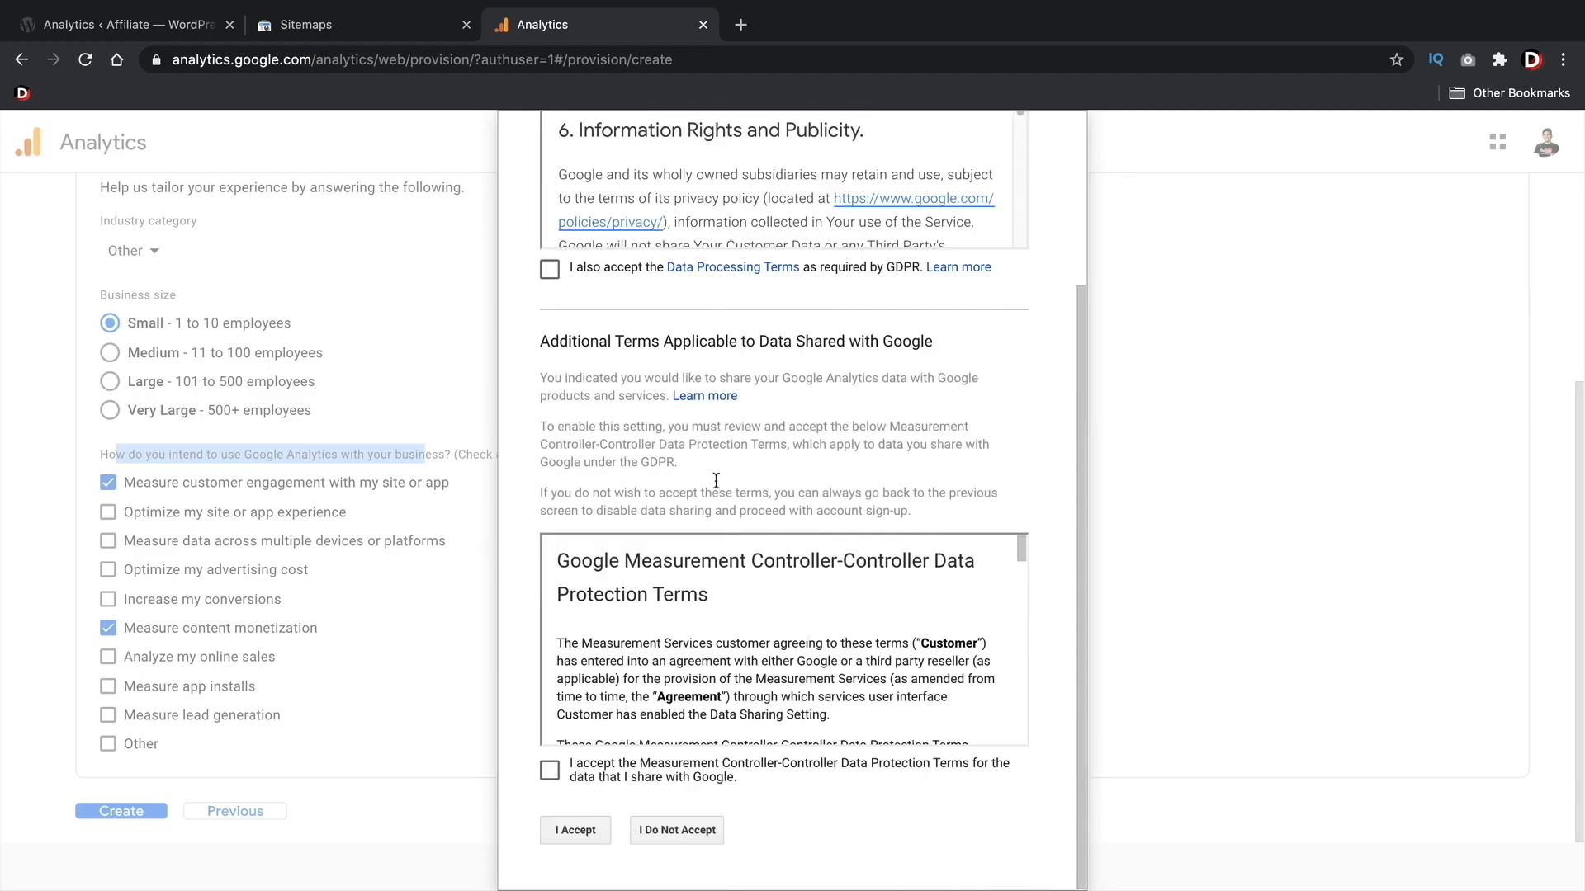
{"action": "scroll", "coordinate": [715, 468], "scroll_direction": "up", "scroll_amount": 3}
{"action": "left_click", "coordinate": [549, 468]}
{"action": "scroll", "coordinate": [550, 472], "scroll_direction": "down", "scroll_amount": 3}
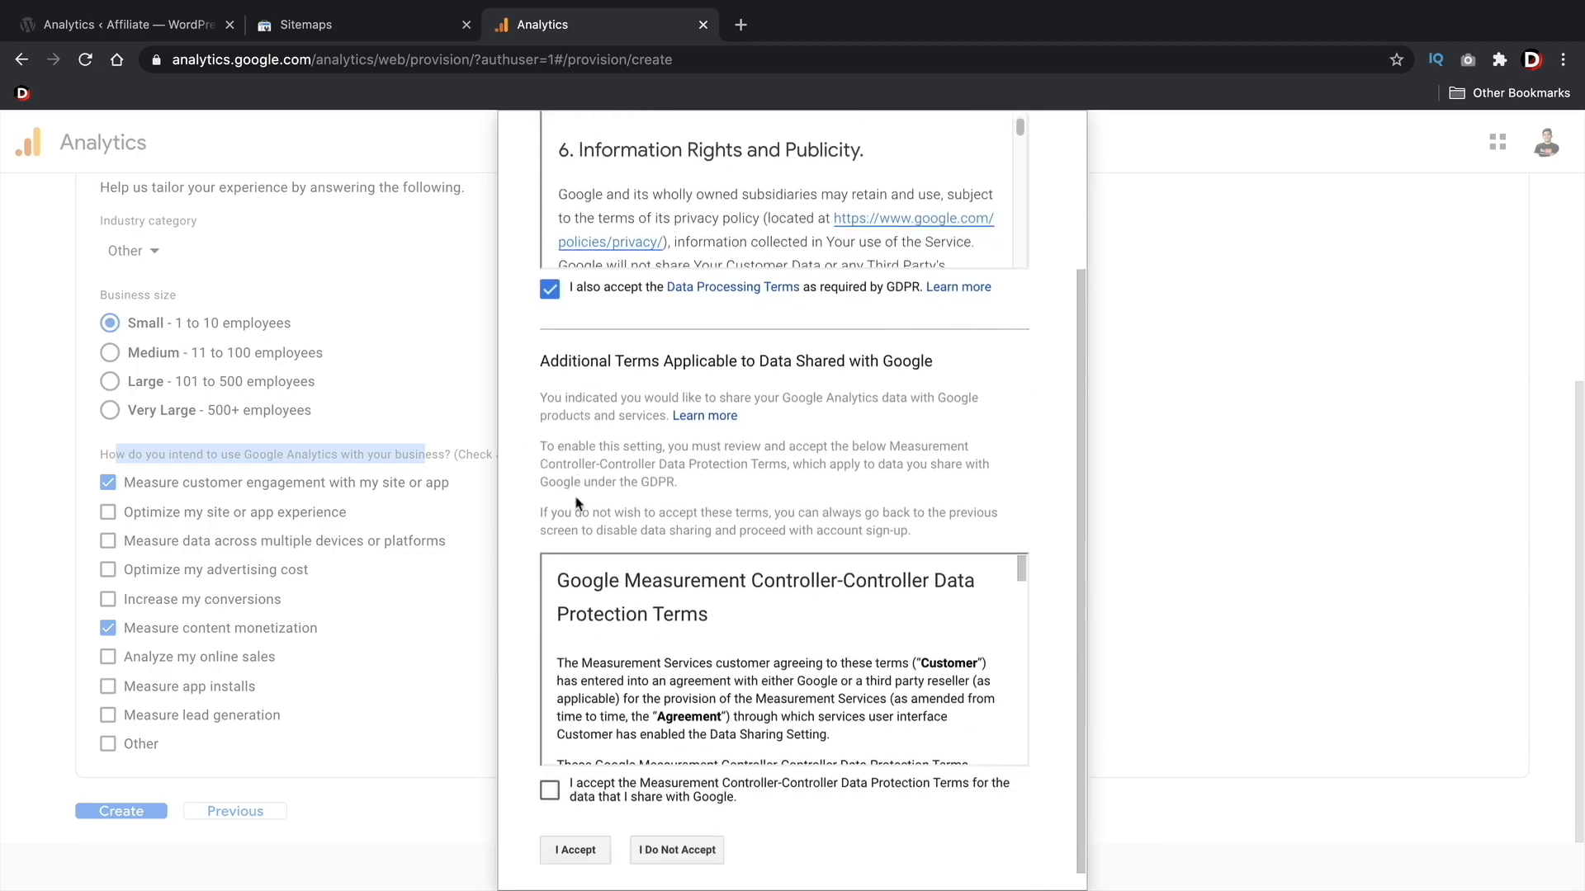
{"action": "left_click", "coordinate": [550, 770]}
{"action": "scroll", "coordinate": [659, 653], "scroll_direction": "down", "scroll_amount": 2}
{"action": "scroll", "coordinate": [658, 653], "scroll_direction": "down", "scroll_amount": 3}
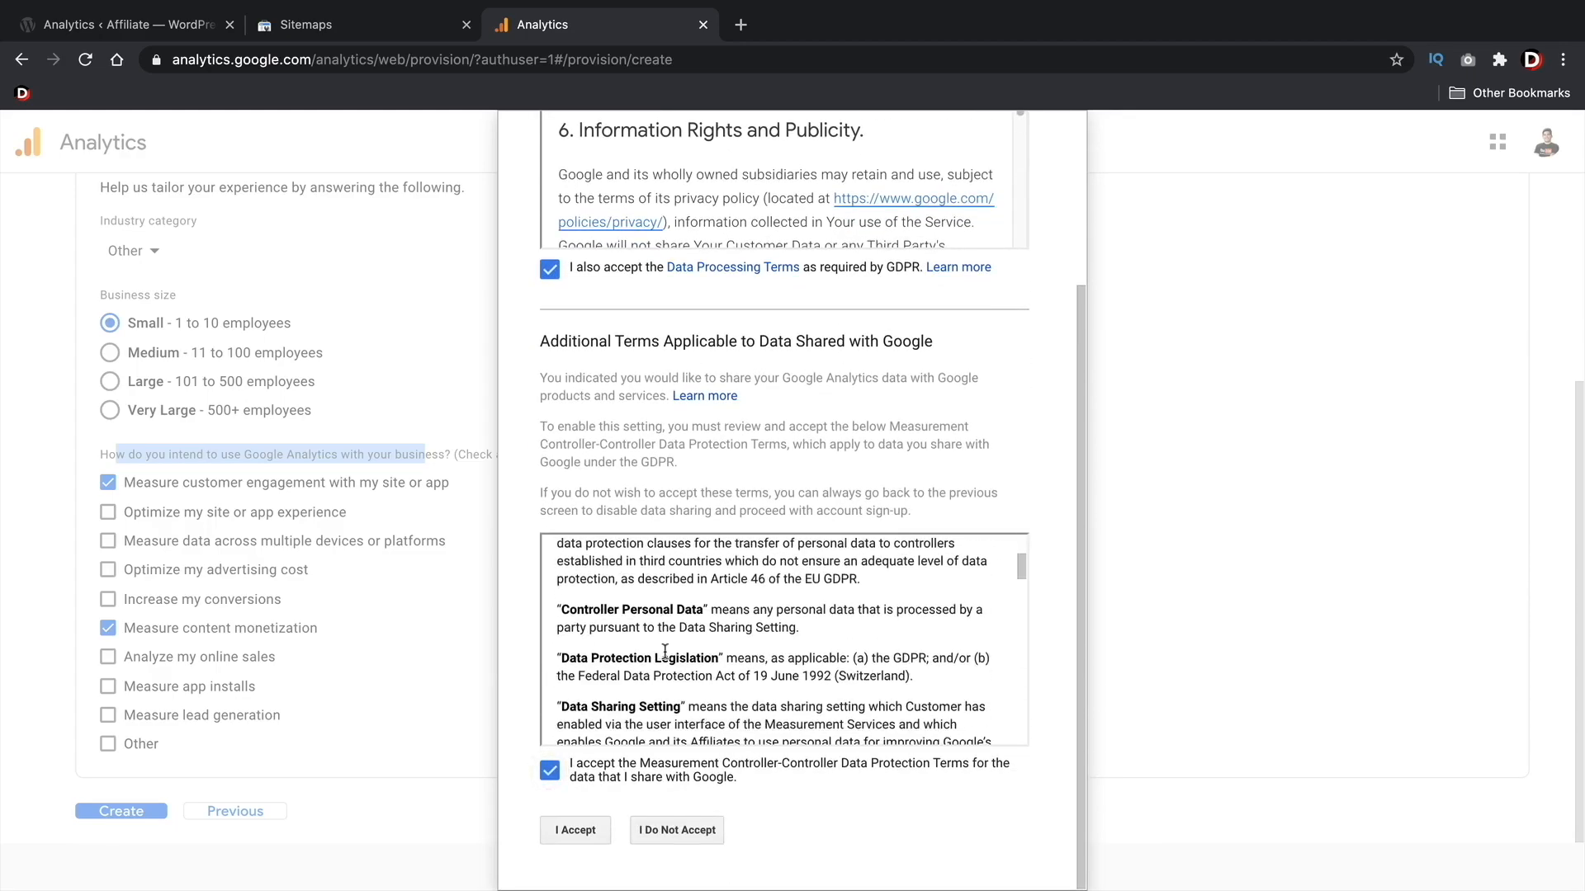
{"action": "left_click", "coordinate": [600, 829]}
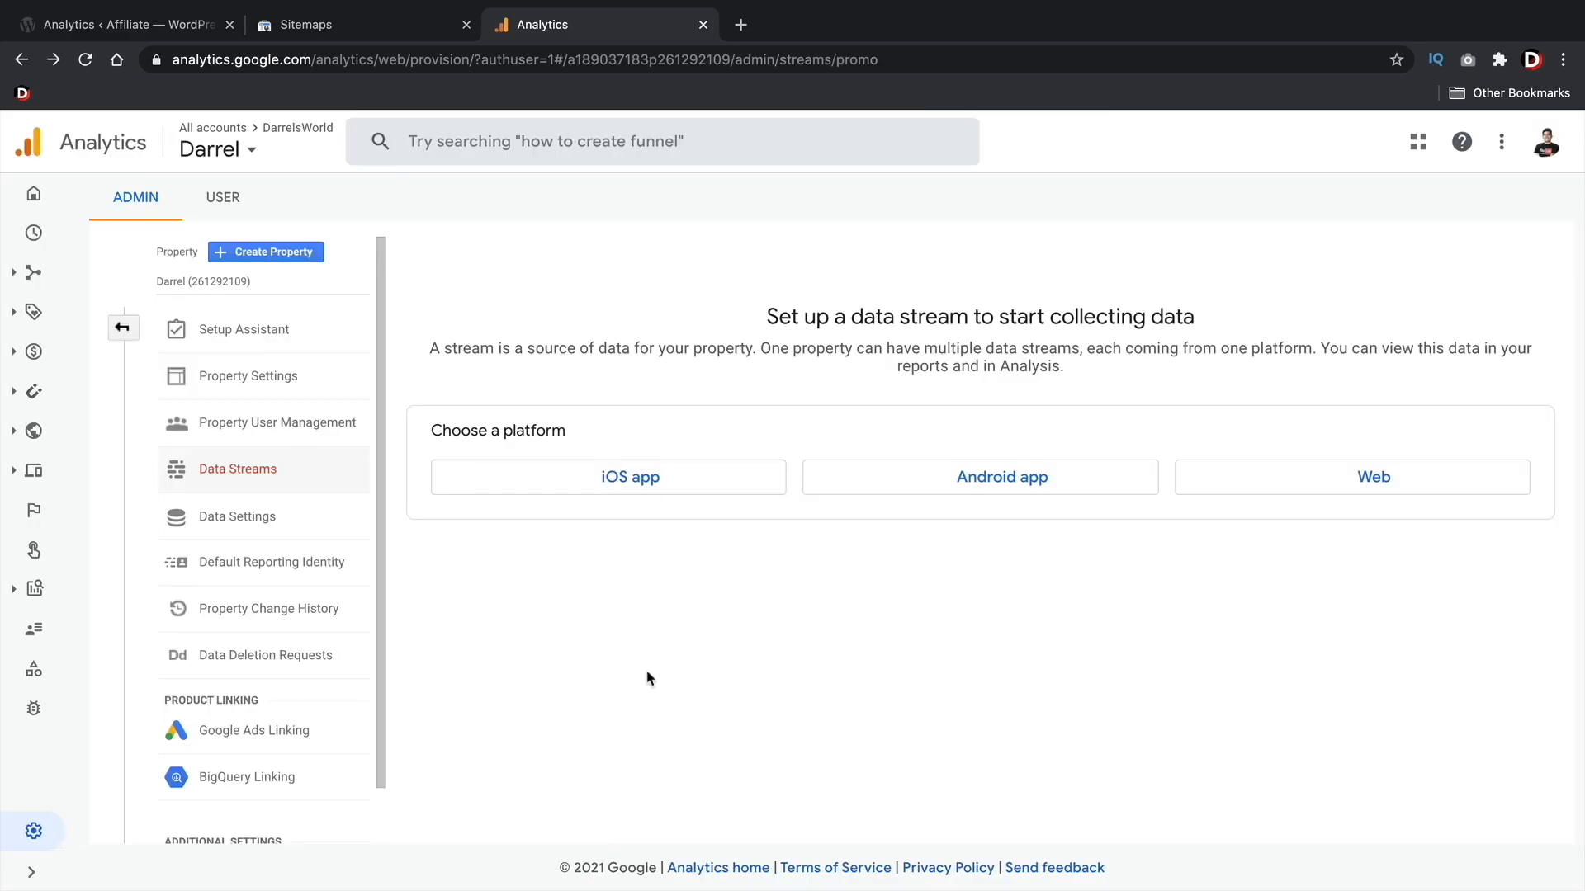
{"action": "left_click", "coordinate": [1356, 484]}
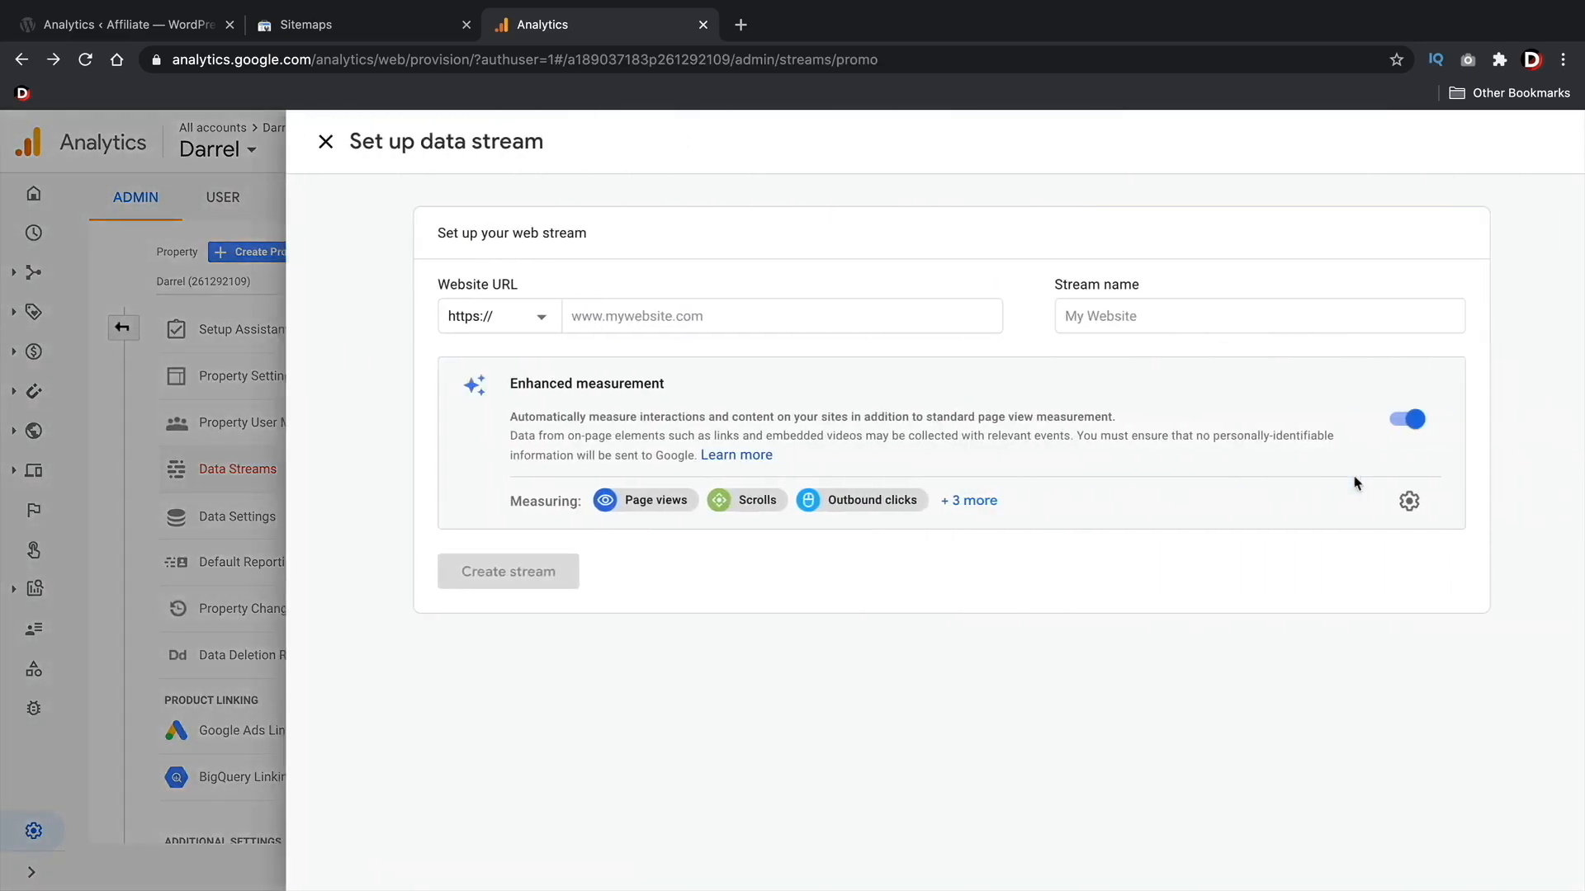
{"action": "left_click", "coordinate": [598, 317]}
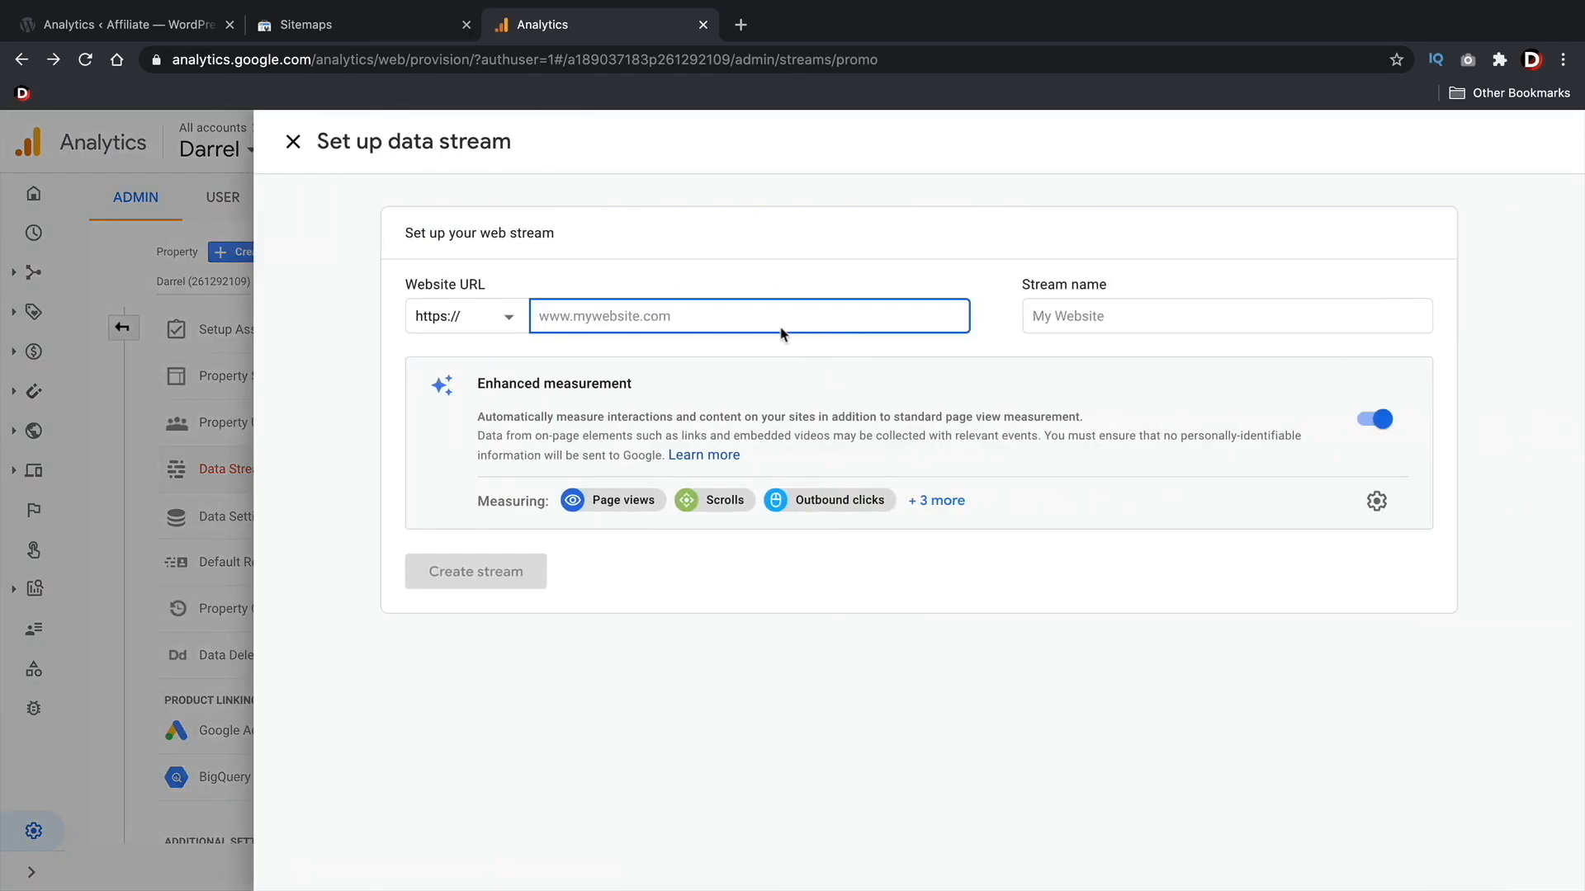
{"action": "type", "text": "www.darrelsworld.com"}
{"action": "key", "text": "Tab"}
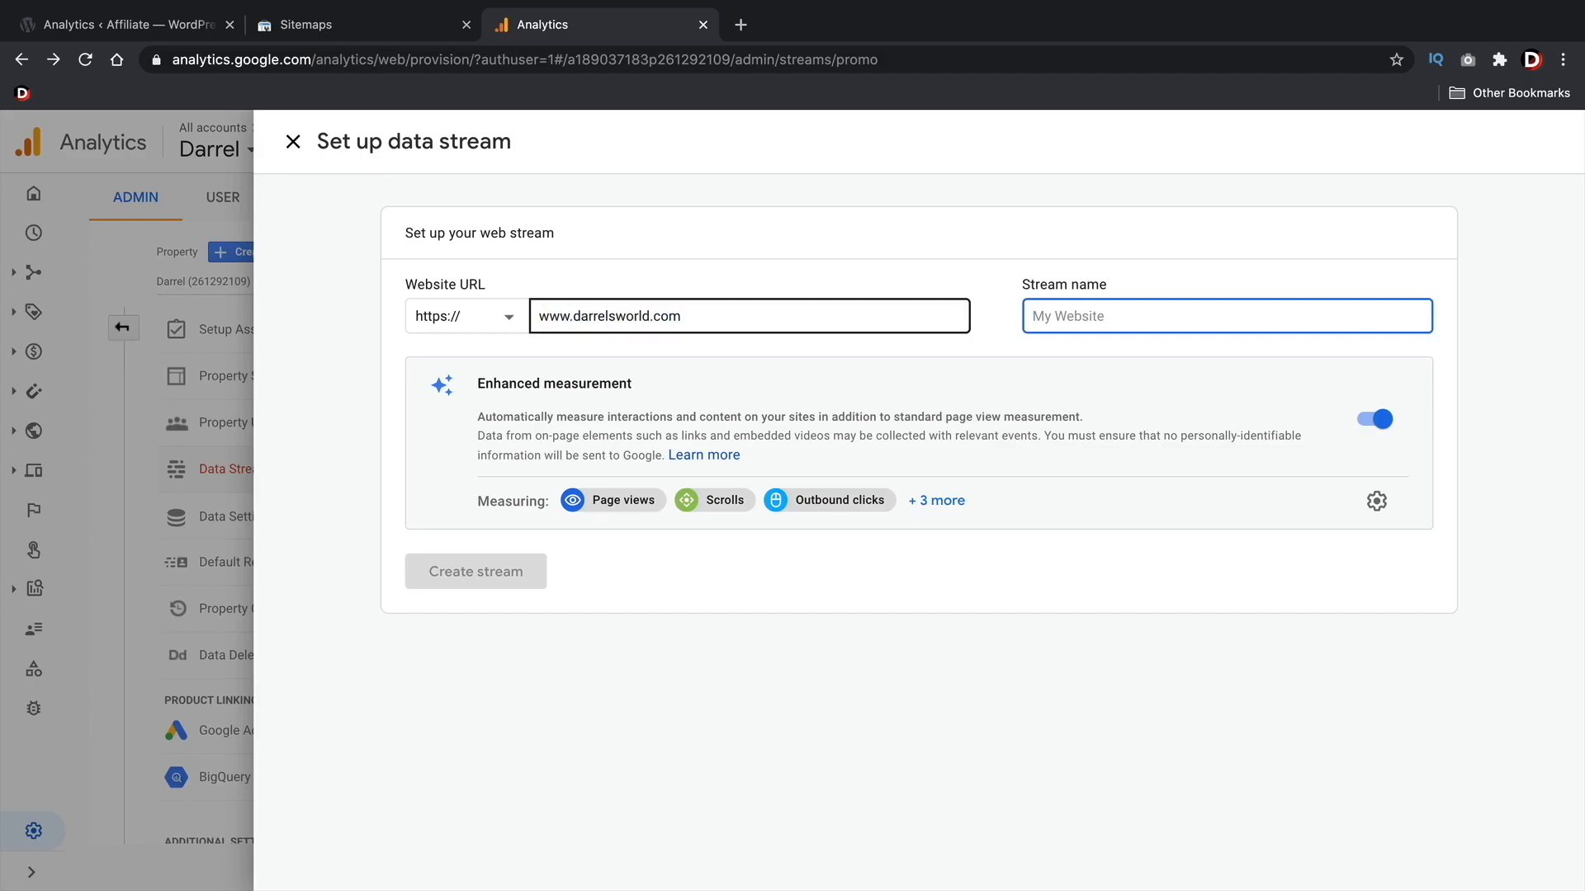
{"action": "type", "text": "DarrelsWorld"}
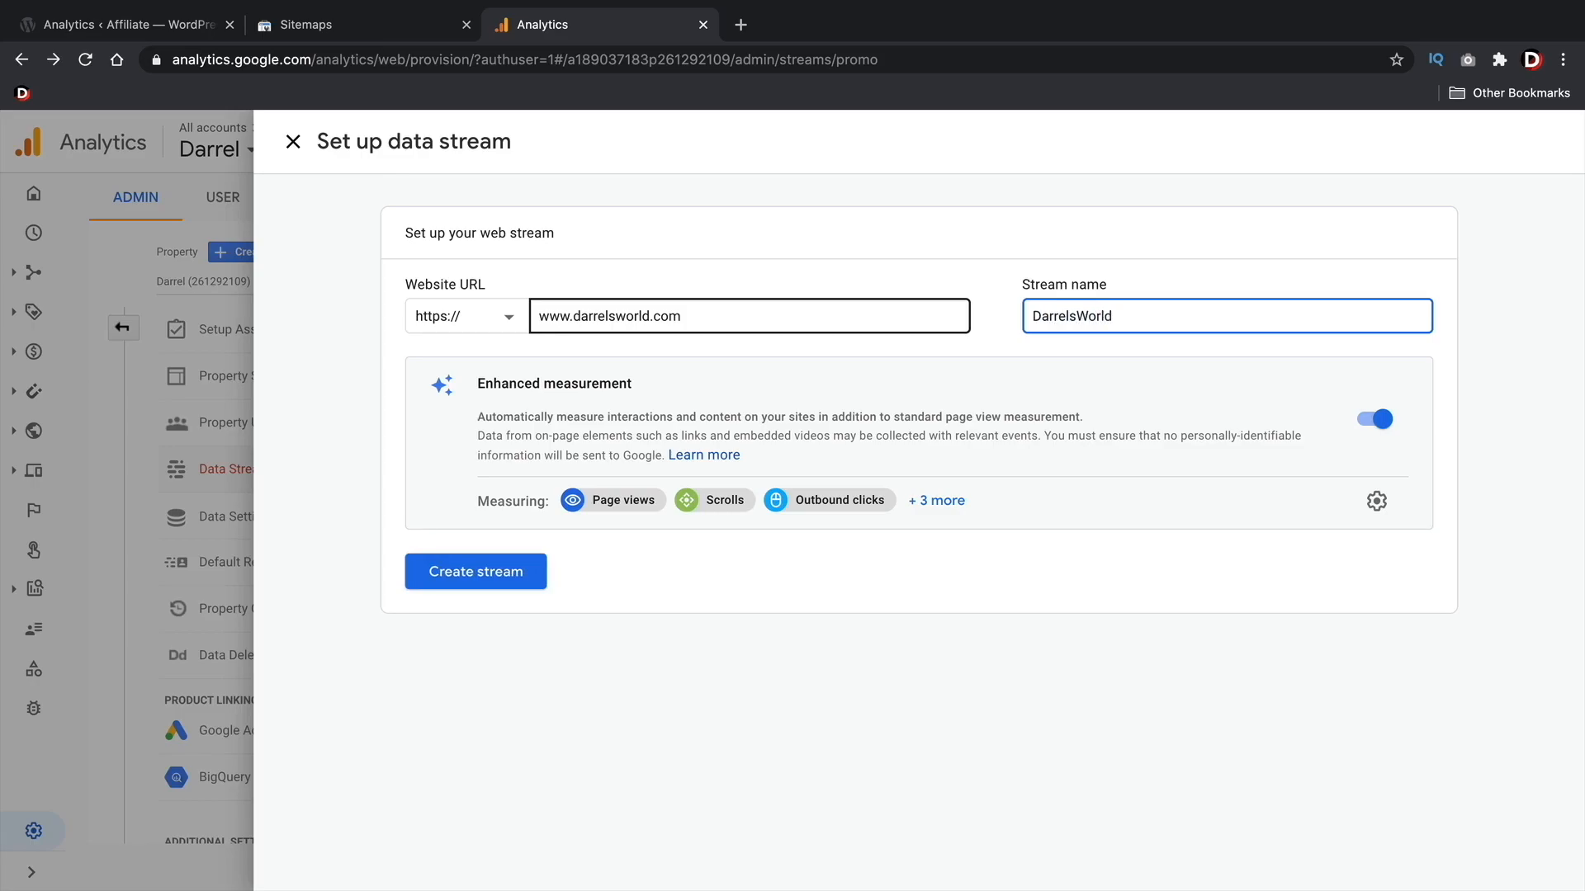
{"action": "left_click", "coordinate": [501, 579]}
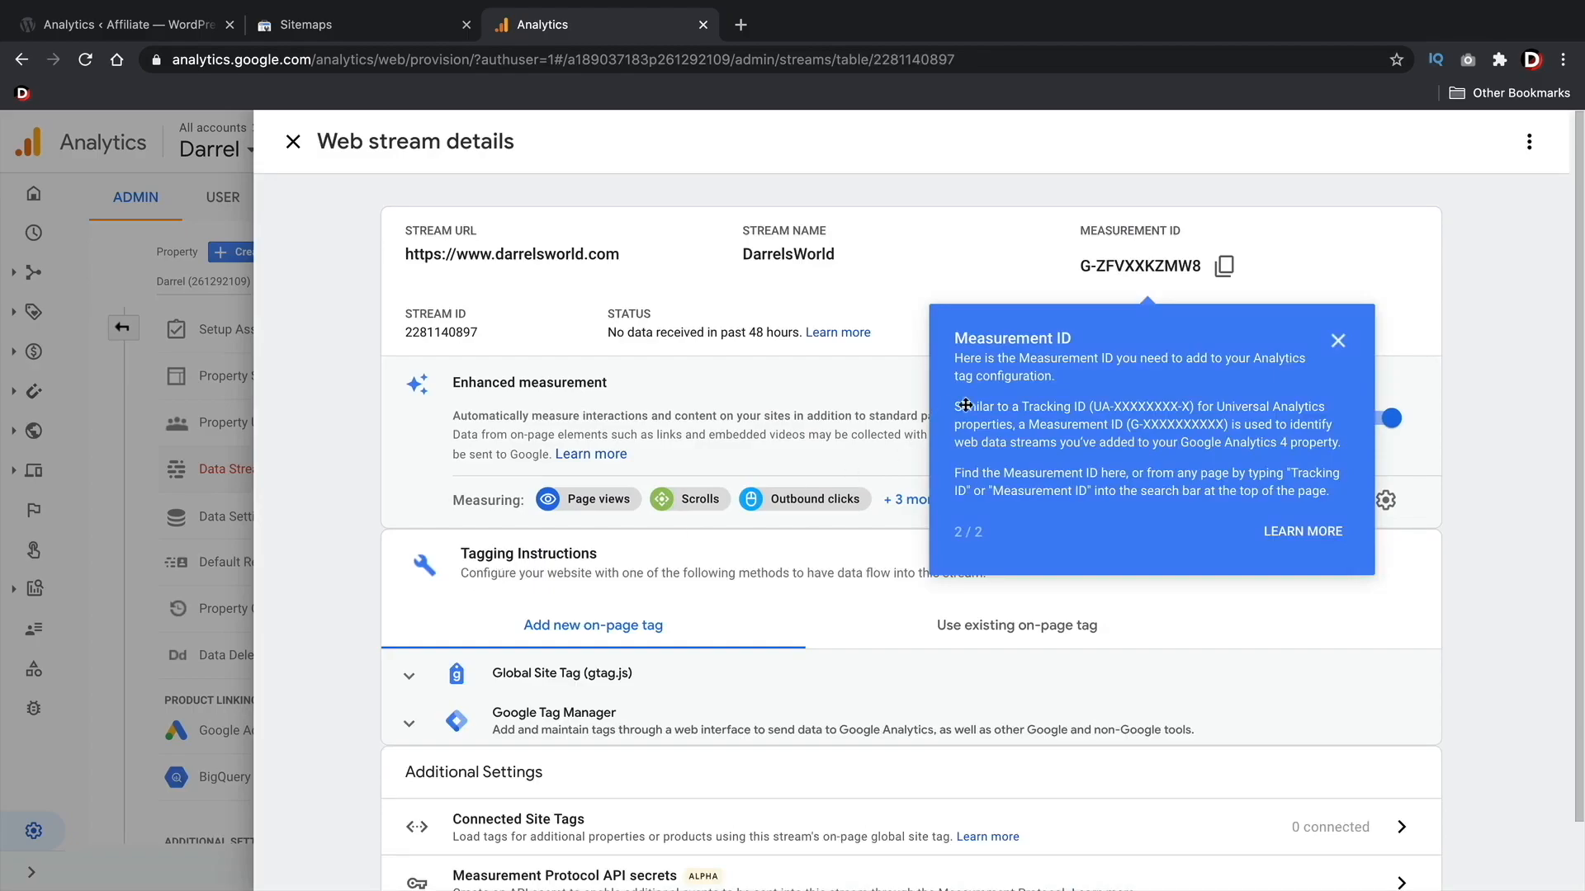
- Close the Measurement ID tip and look over the web stream details and tagging instructions
{"action": "right_click", "coordinate": [1350, 340]}
{"action": "left_click", "coordinate": [1342, 340]}
{"action": "left_click", "coordinate": [1338, 341]}
{"action": "scroll", "coordinate": [1232, 389], "scroll_direction": "down", "scroll_amount": 1}
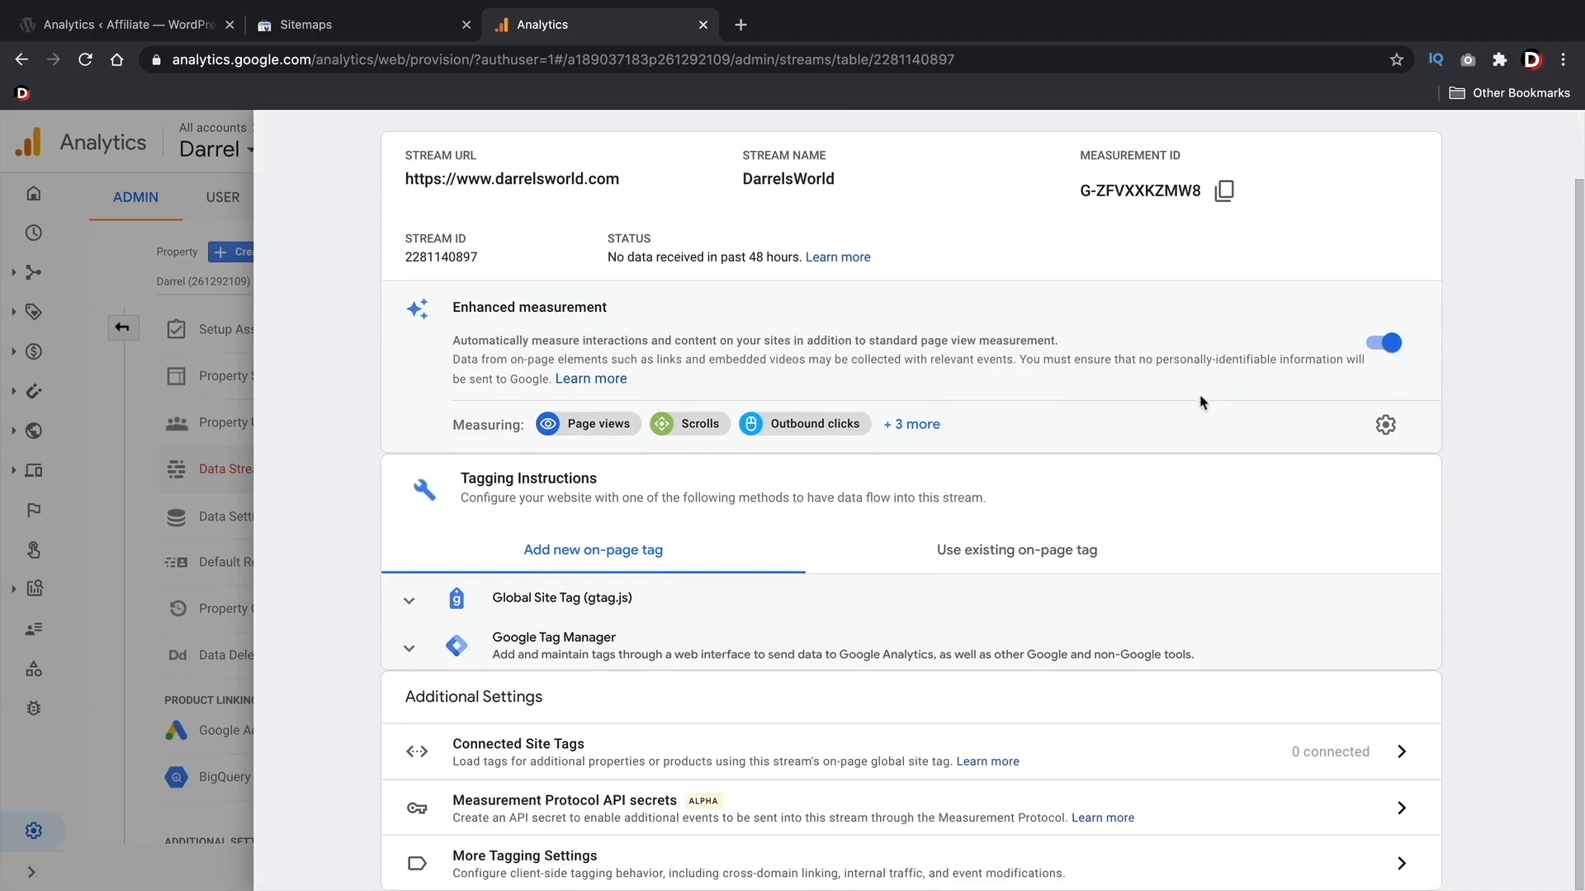
{"action": "scroll", "coordinate": [950, 570], "scroll_direction": "up", "scroll_amount": 1}
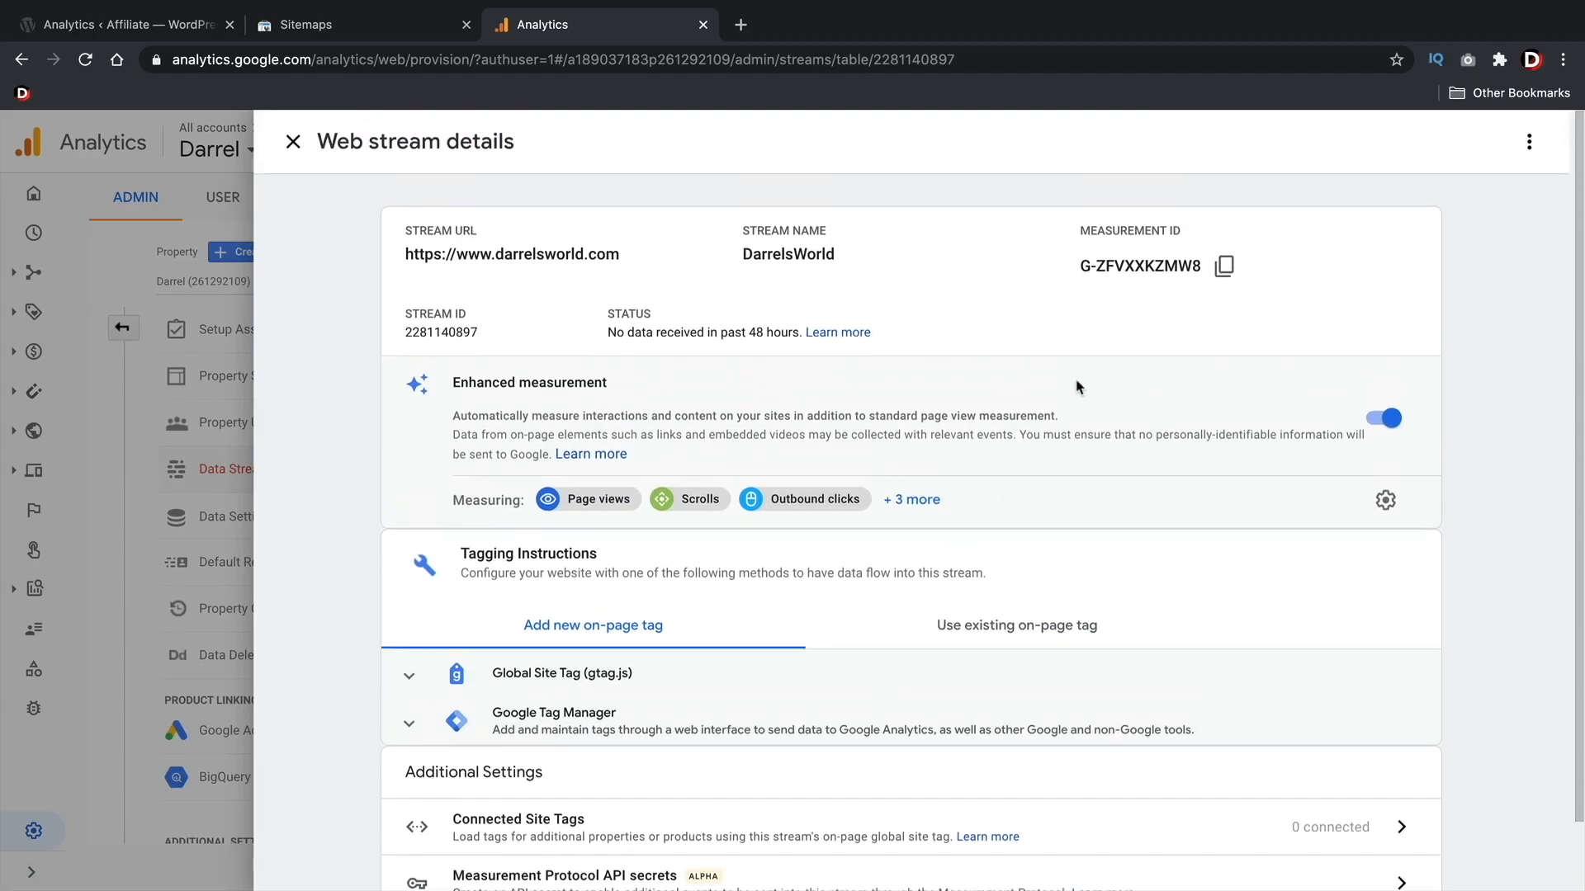
- Copy the DarrelsWorld web stream's Measurement ID and close the stream details
{"action": "left_click", "coordinate": [1224, 266]}
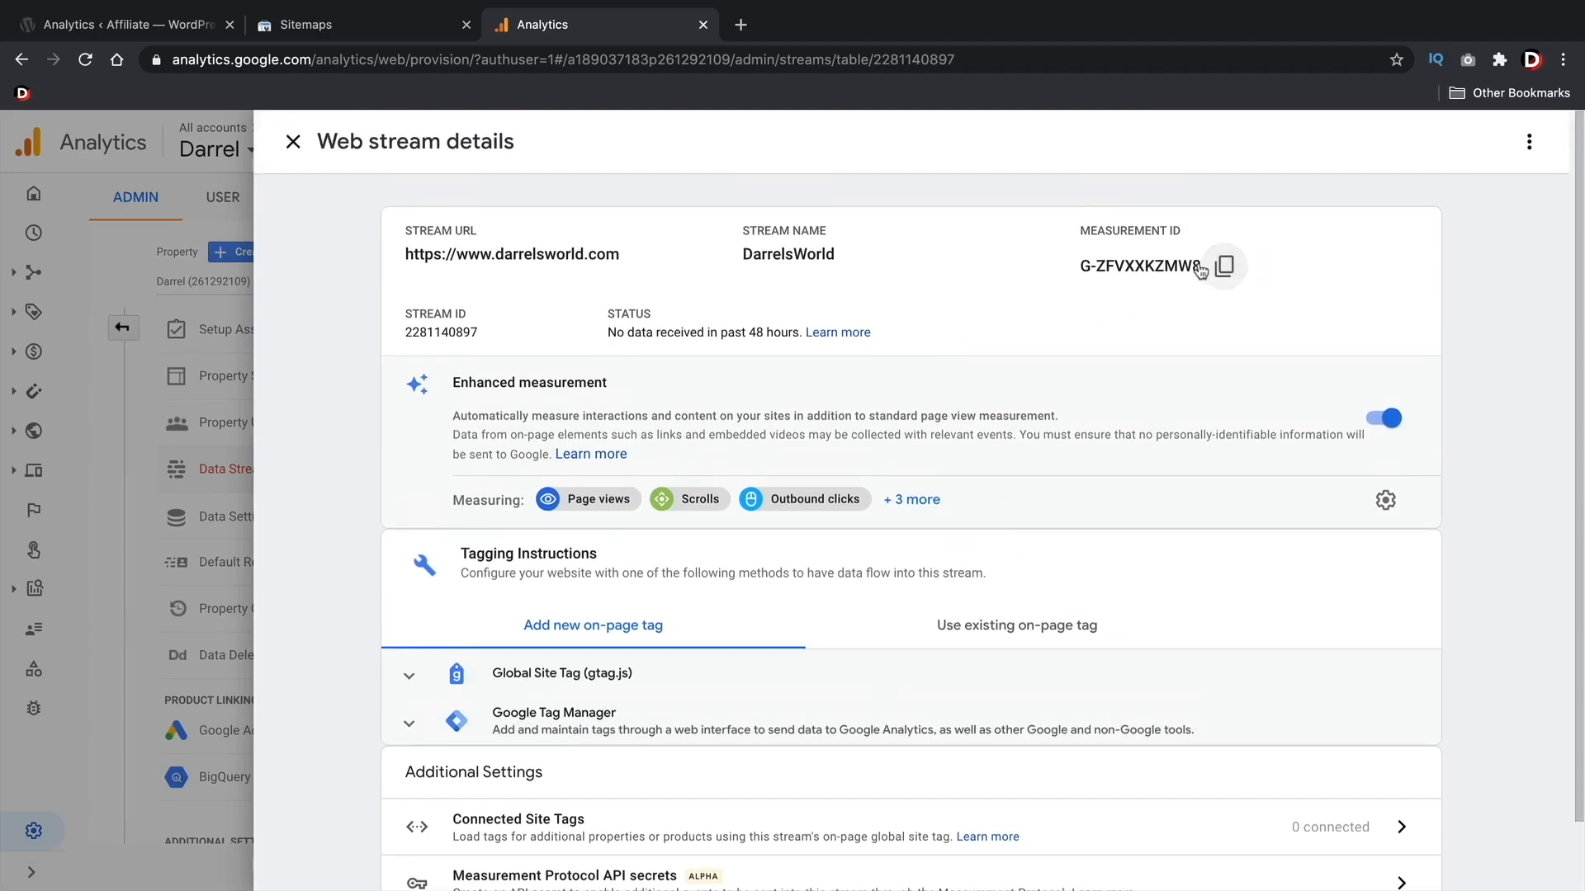
{"action": "left_click", "coordinate": [293, 145]}
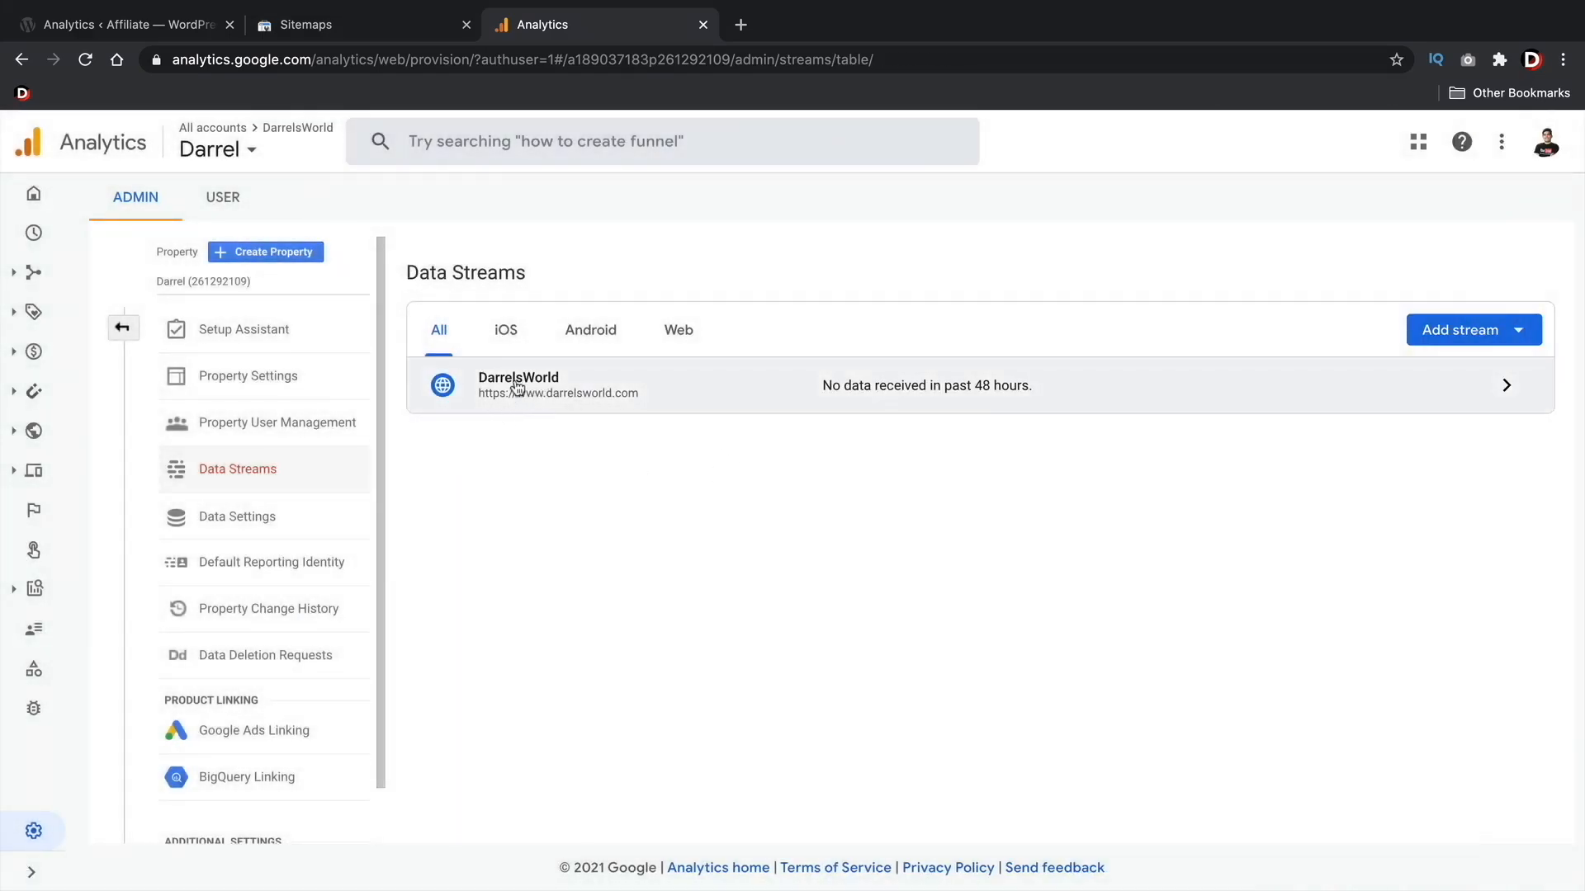
- Start connecting Google services from Rank Math in WordPress and choose the Google account that owns the Analytics property
{"action": "left_click", "coordinate": [159, 28]}
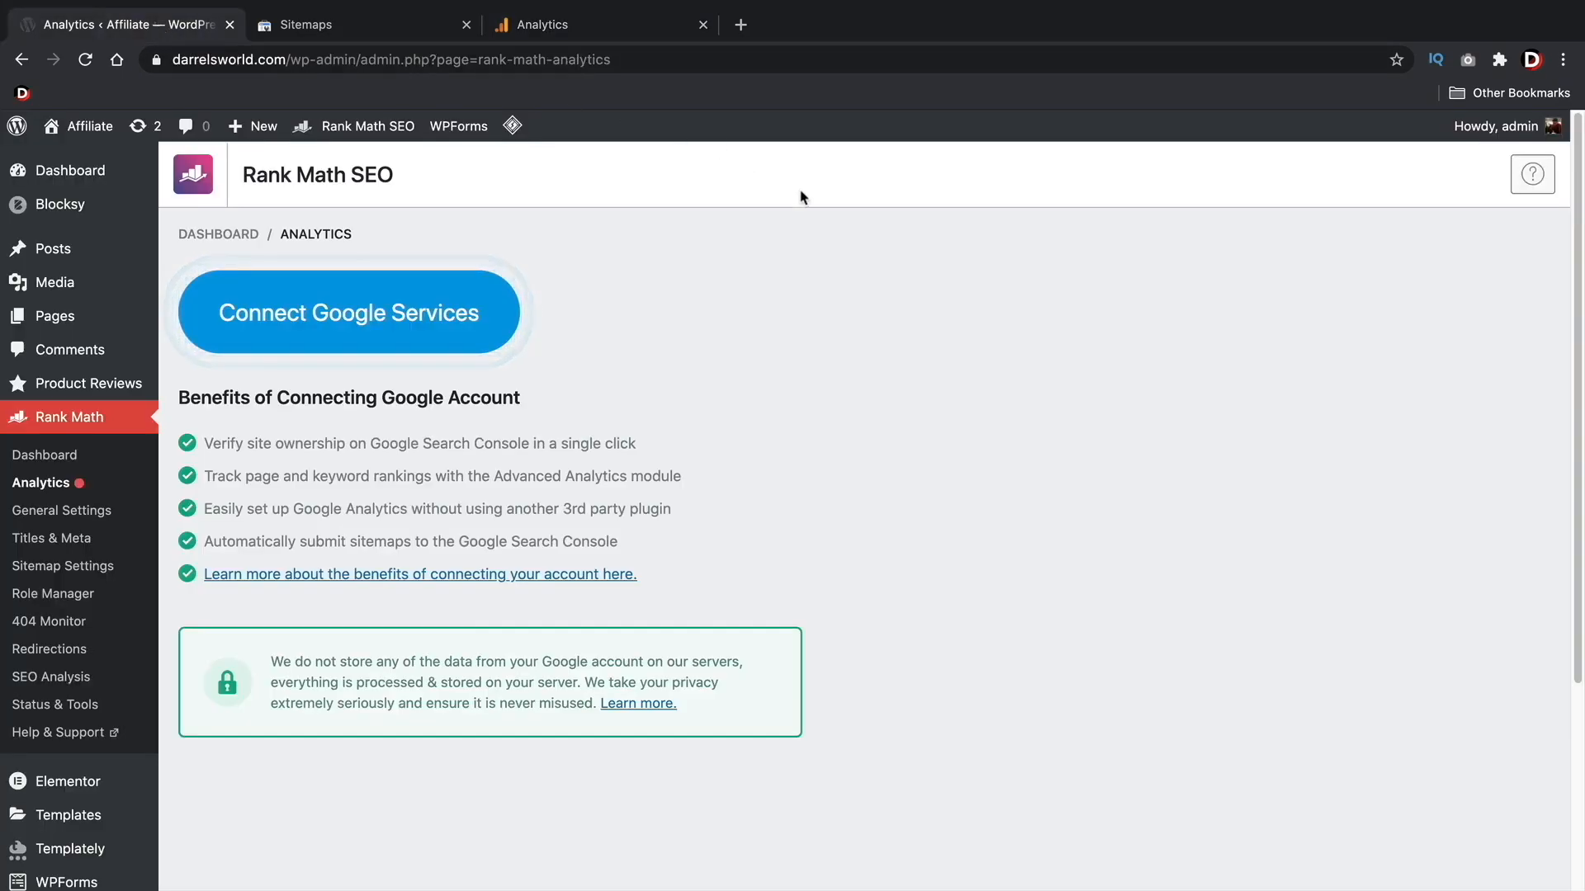
{"action": "left_click", "coordinate": [332, 316]}
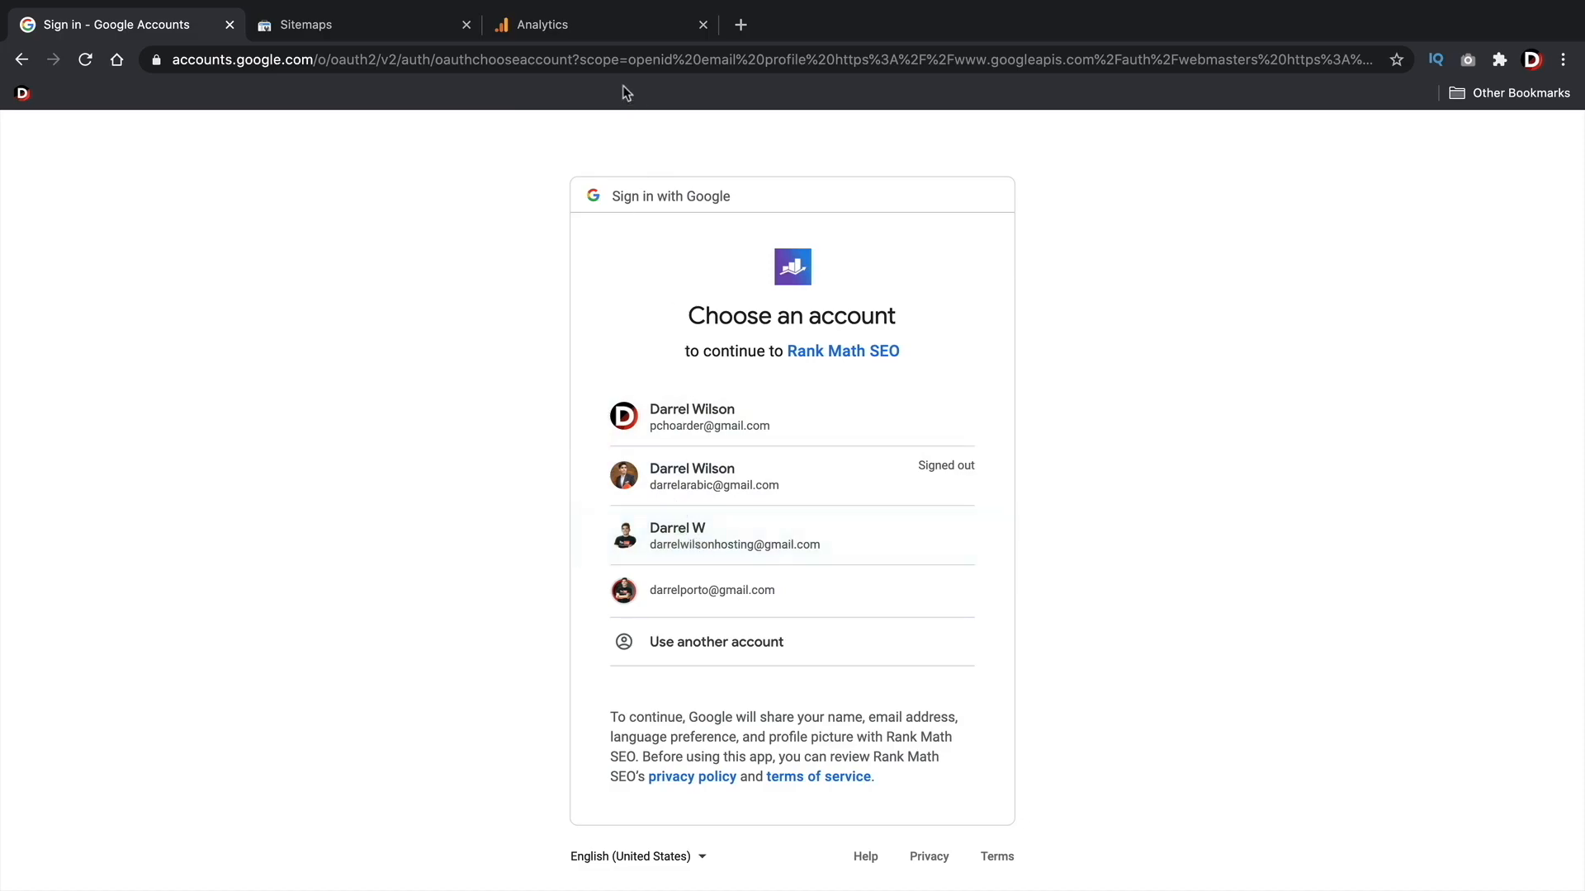
{"action": "left_click", "coordinate": [611, 24]}
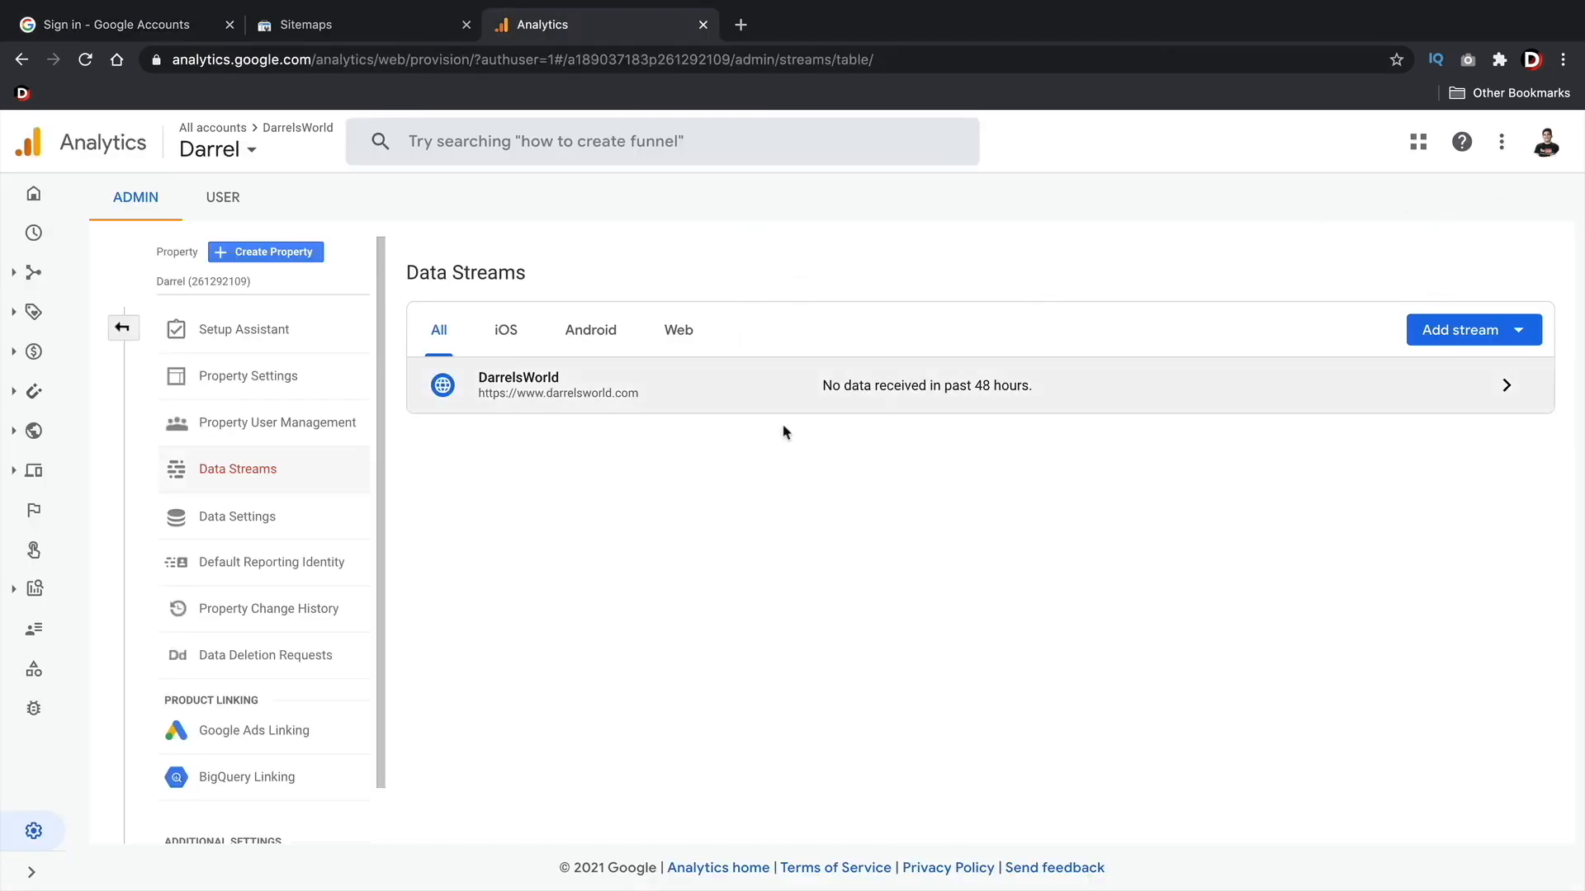
{"action": "left_click", "coordinate": [165, 29]}
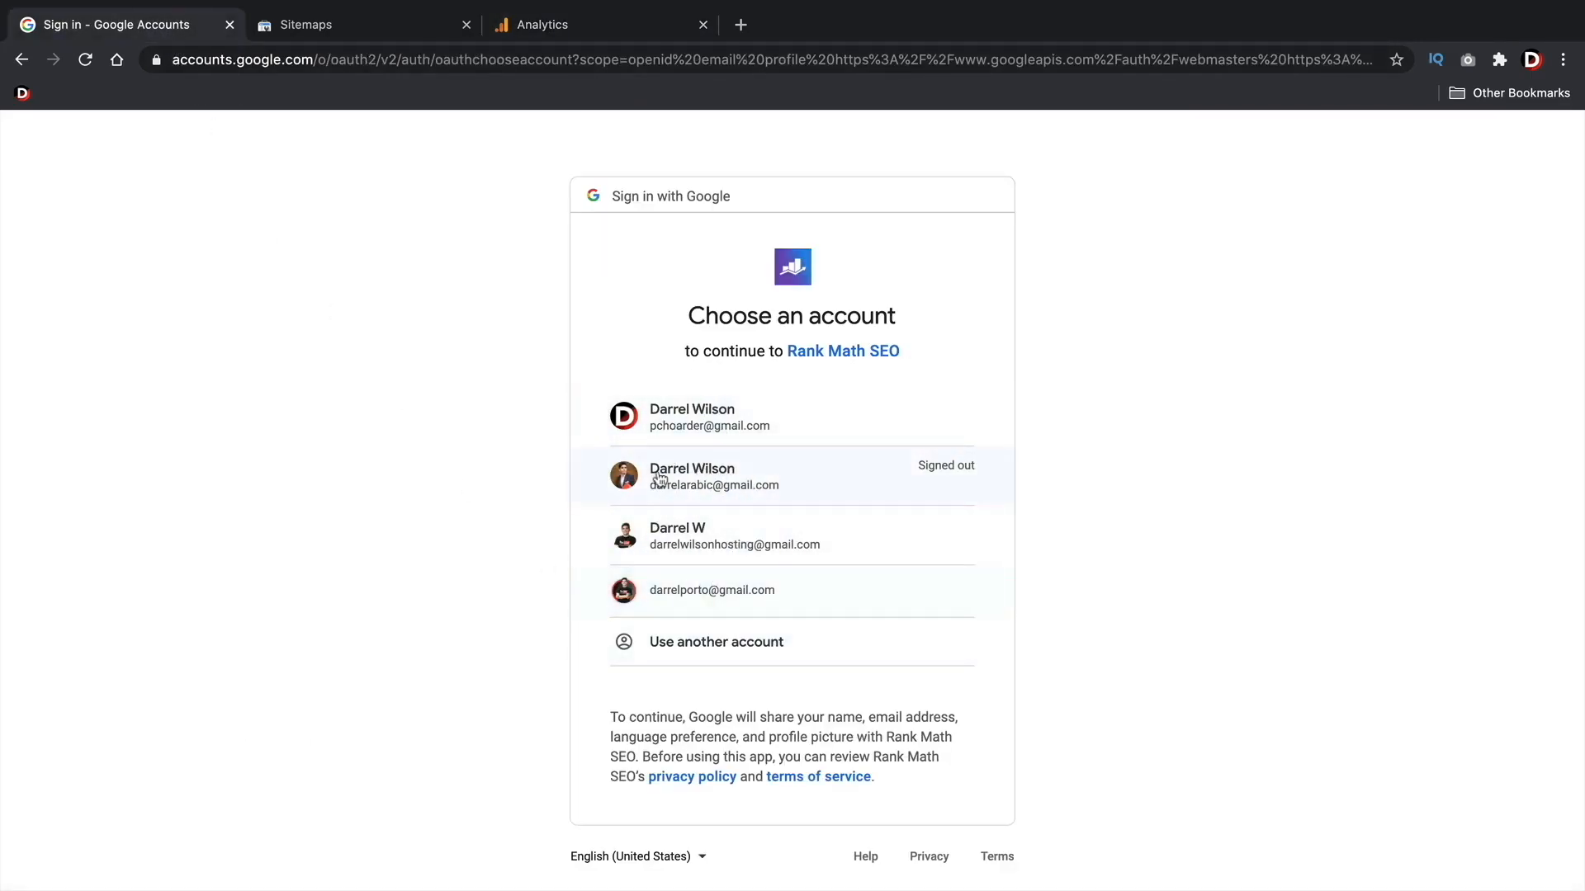
{"action": "left_click", "coordinate": [699, 531]}
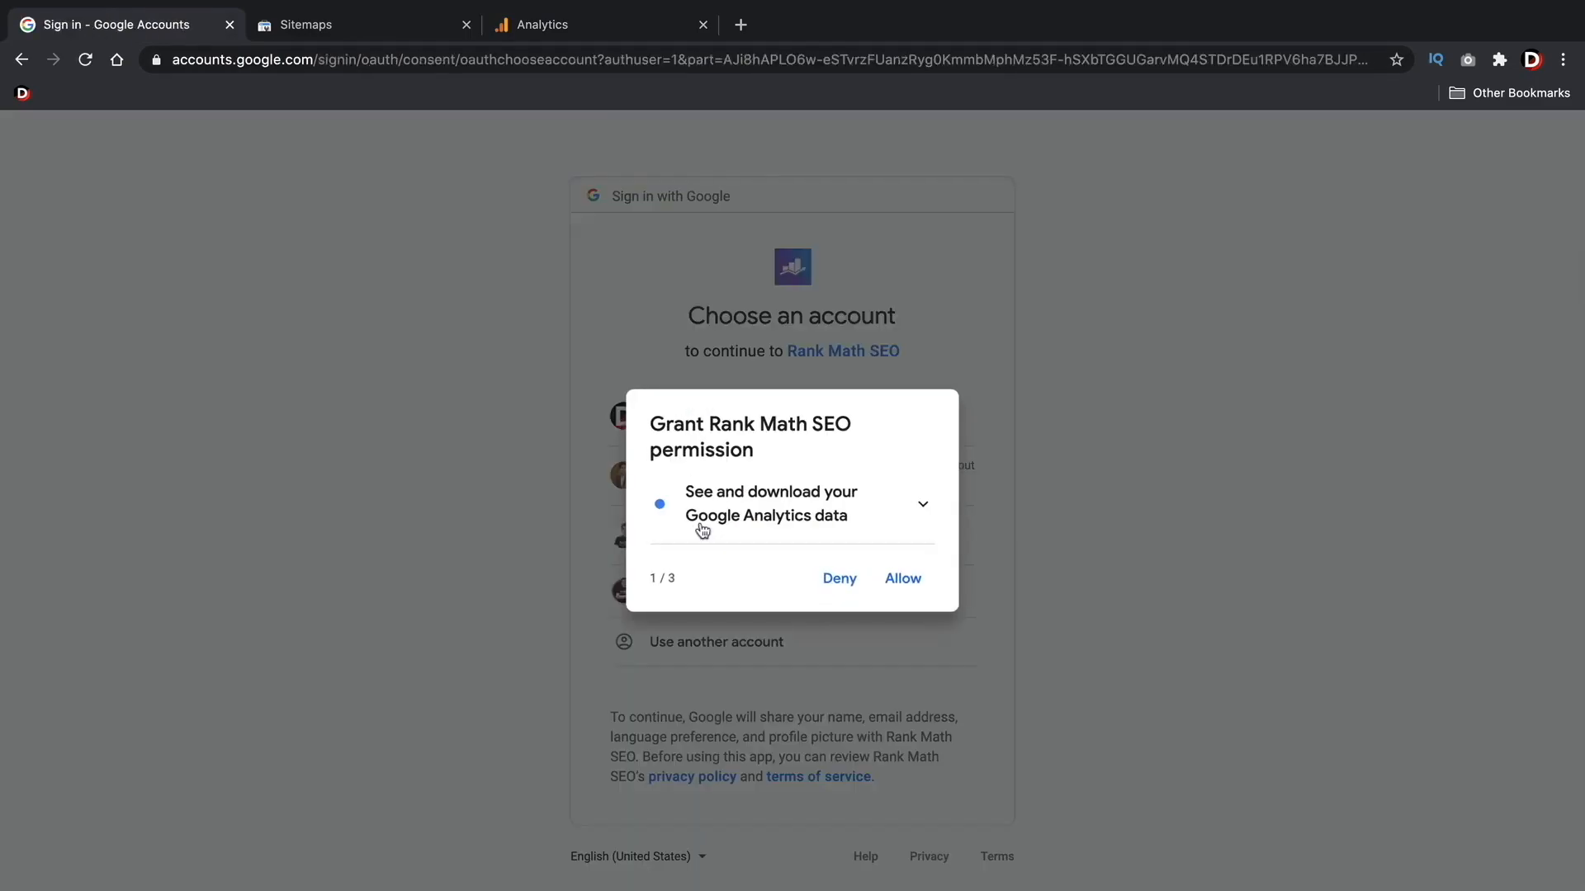
- Grant Rank Math SEO all three requested Google Analytics, Search Console and site management permissions, and confirm the choices
{"action": "left_click", "coordinate": [911, 584]}
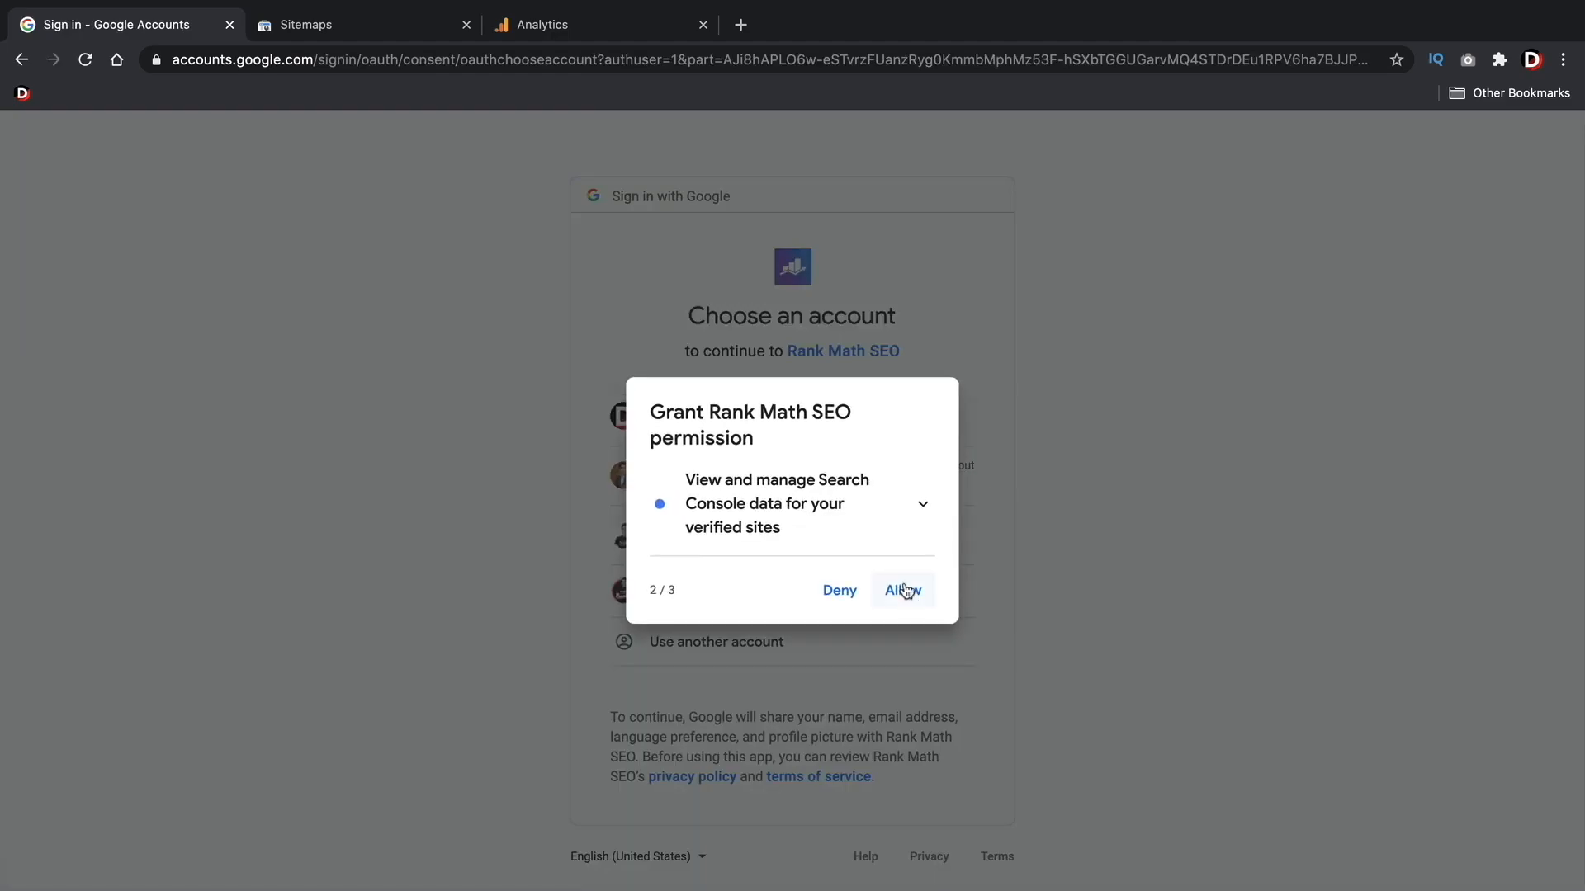
{"action": "left_click", "coordinate": [908, 588]}
{"action": "left_click", "coordinate": [904, 580]}
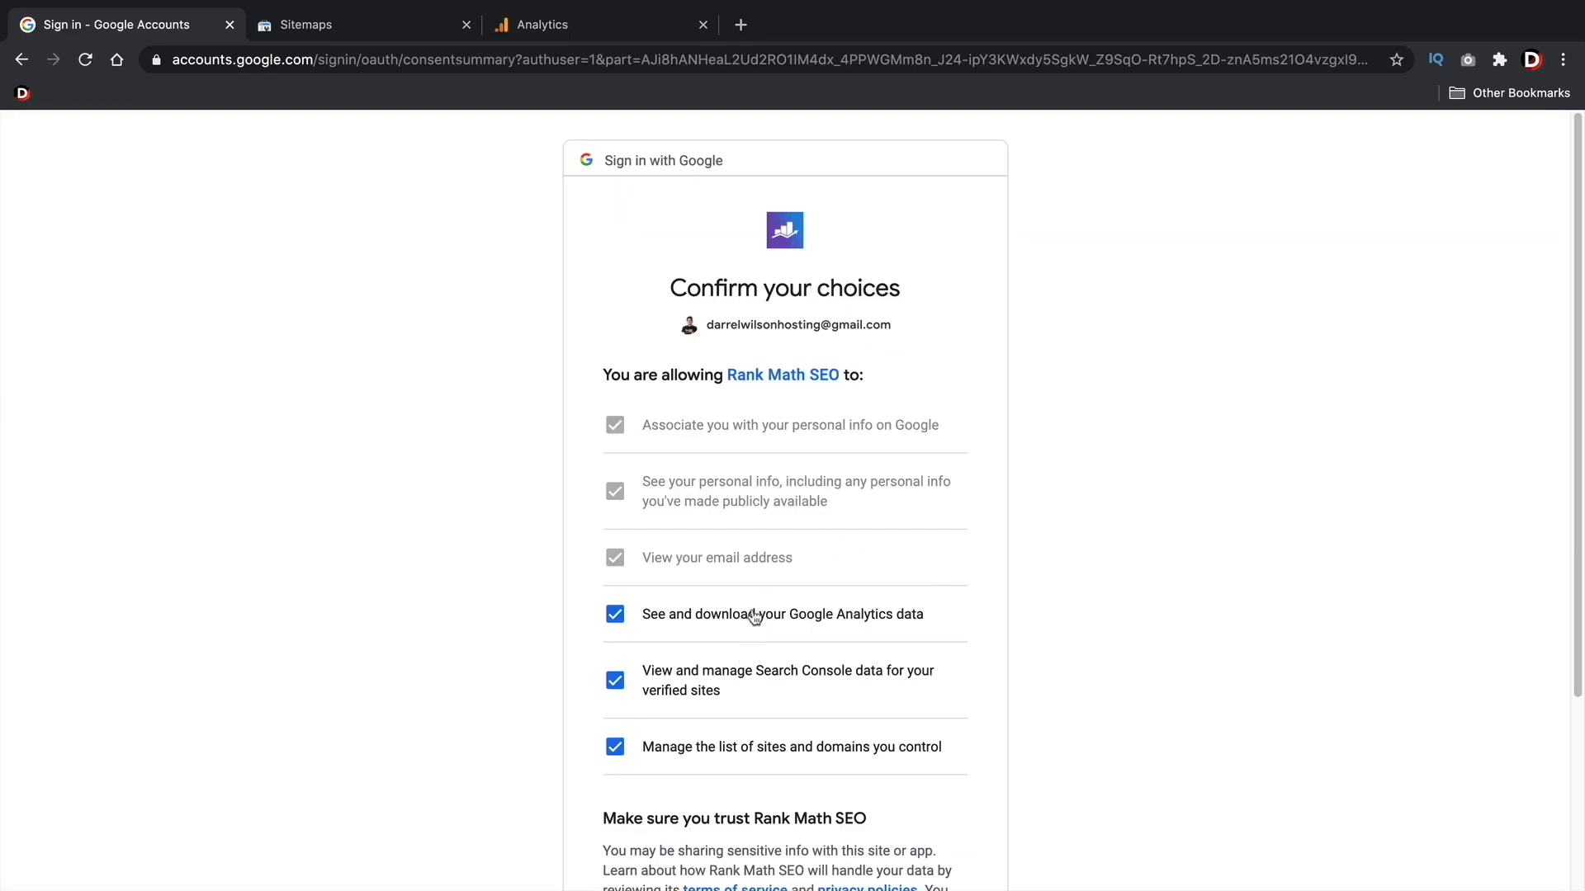
{"action": "scroll", "coordinate": [852, 648], "scroll_direction": "down", "scroll_amount": 3}
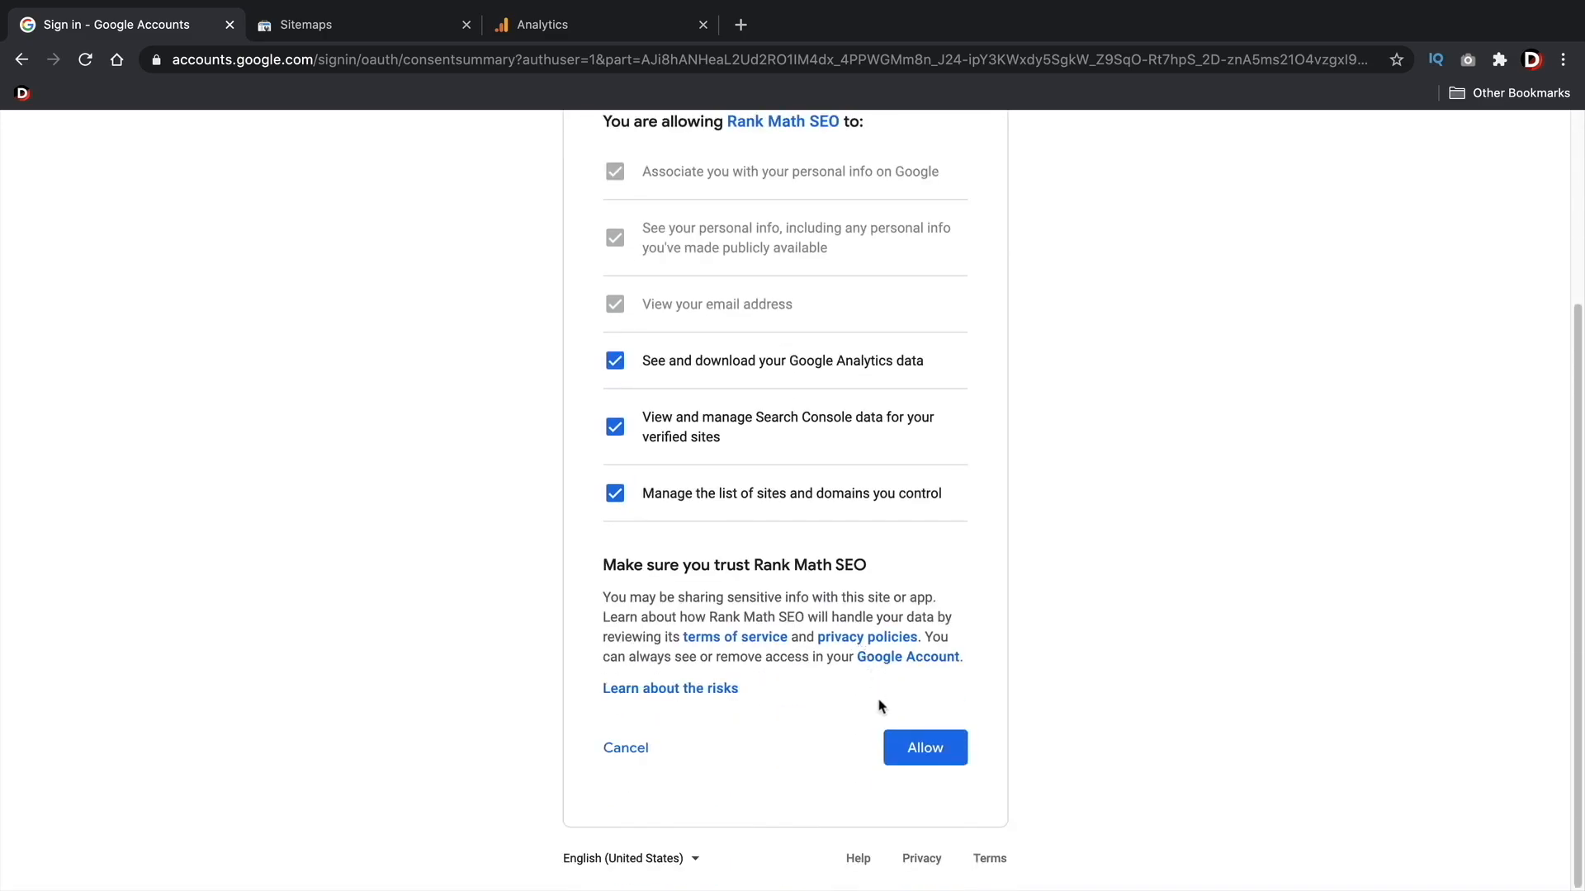
{"action": "left_click", "coordinate": [926, 751]}
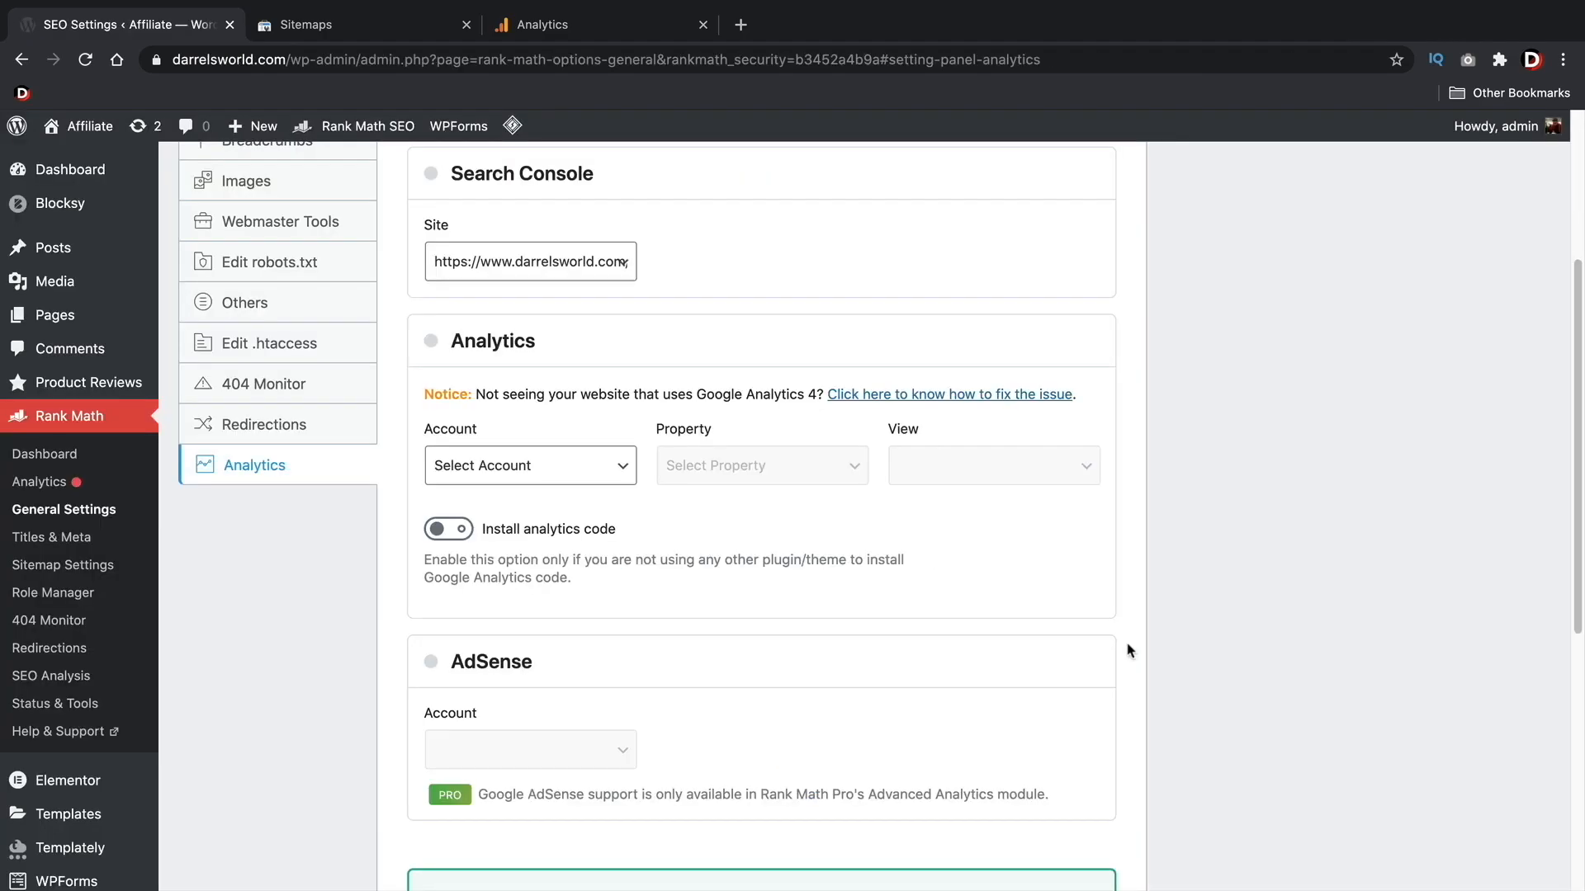
{"action": "scroll", "coordinate": [825, 536], "scroll_direction": "up", "scroll_amount": 2}
{"action": "left_click", "coordinate": [549, 459]}
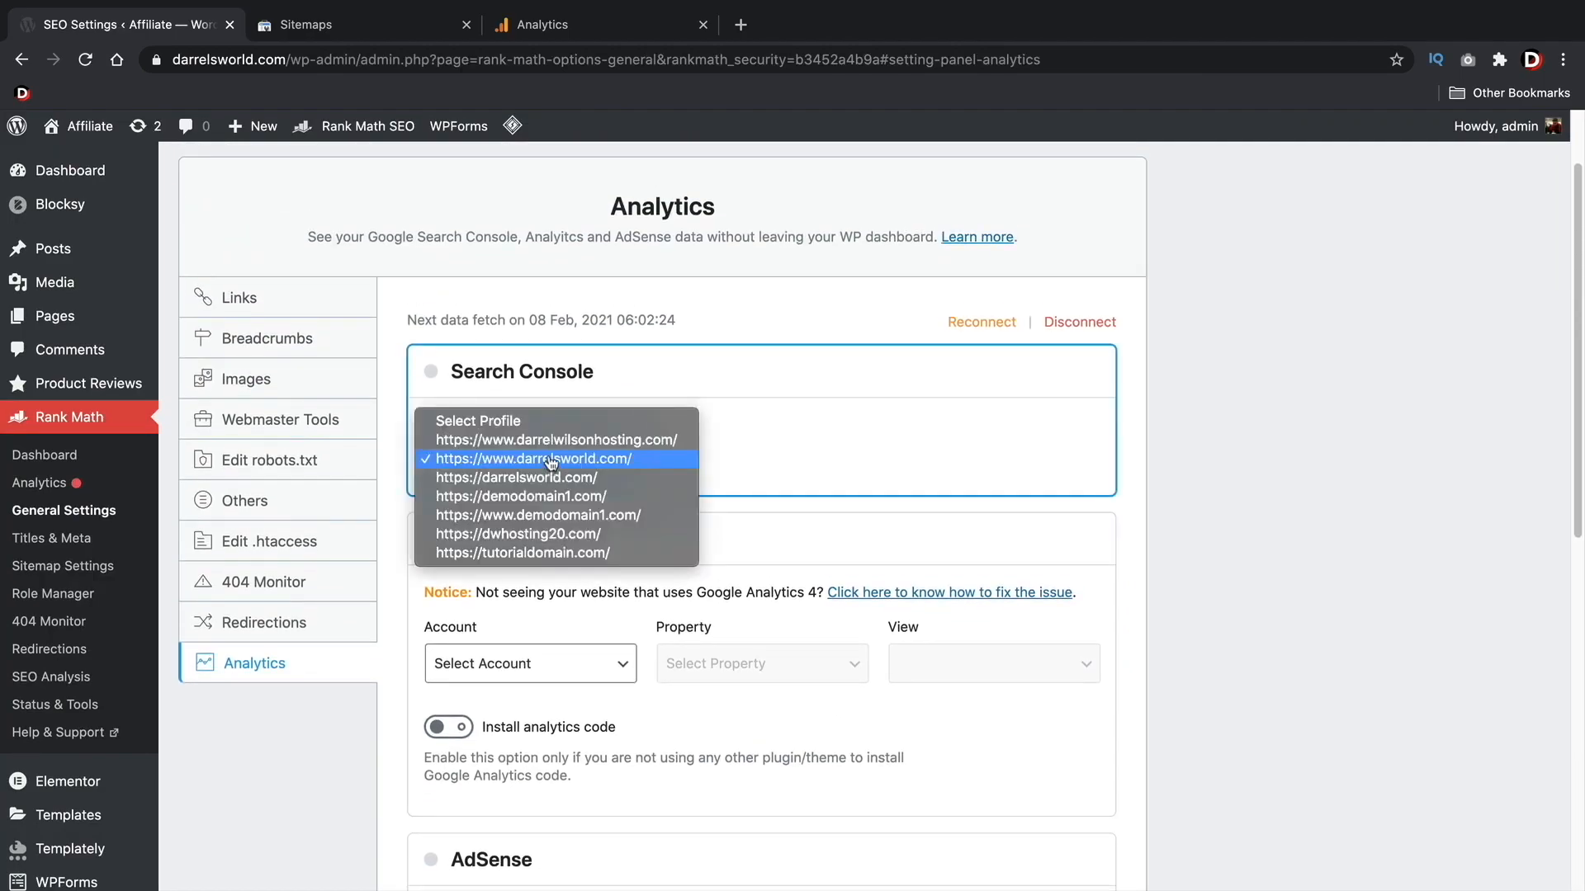
{"action": "left_click", "coordinate": [558, 460]}
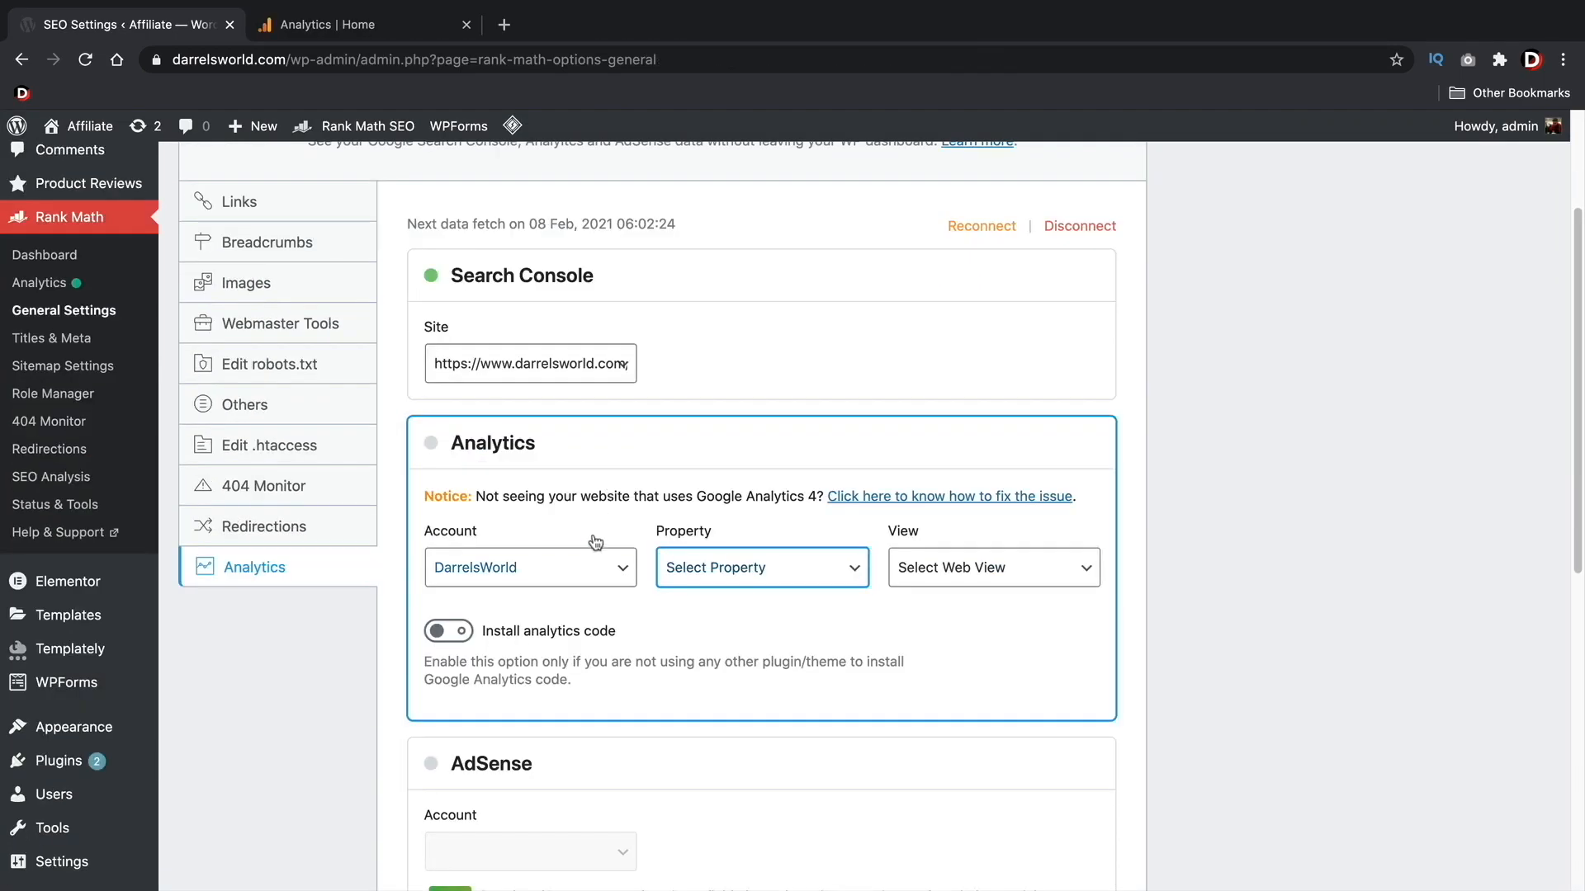
- Select the DarrelsWorld account in Rank Math's Analytics settings and try to choose a property for it
{"action": "left_click", "coordinate": [585, 560]}
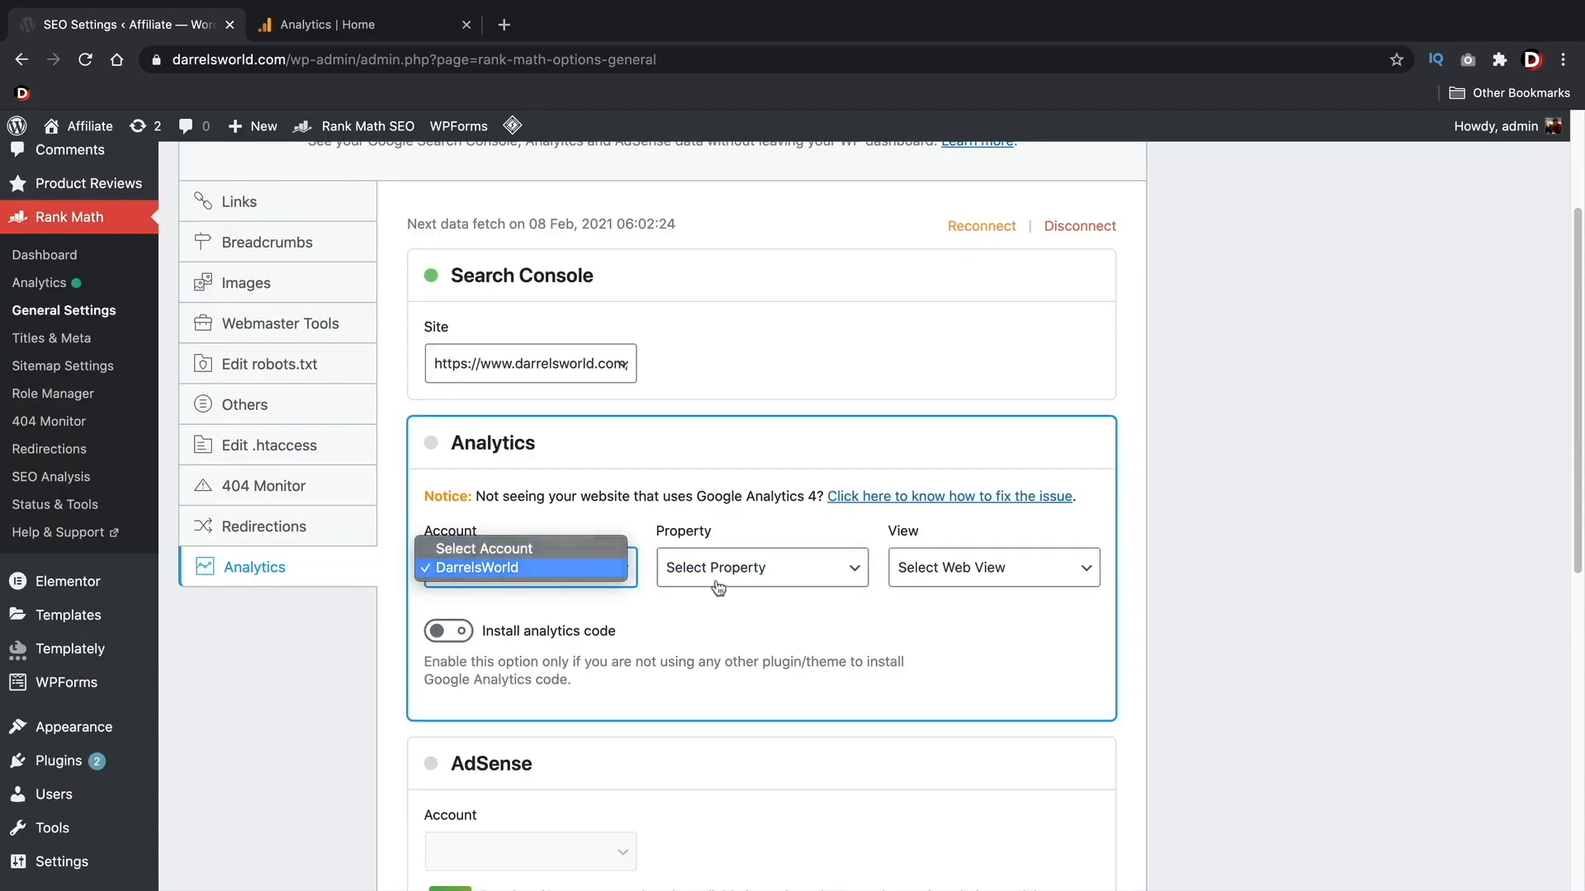
{"action": "left_click", "coordinate": [743, 573]}
{"action": "left_click", "coordinate": [746, 569]}
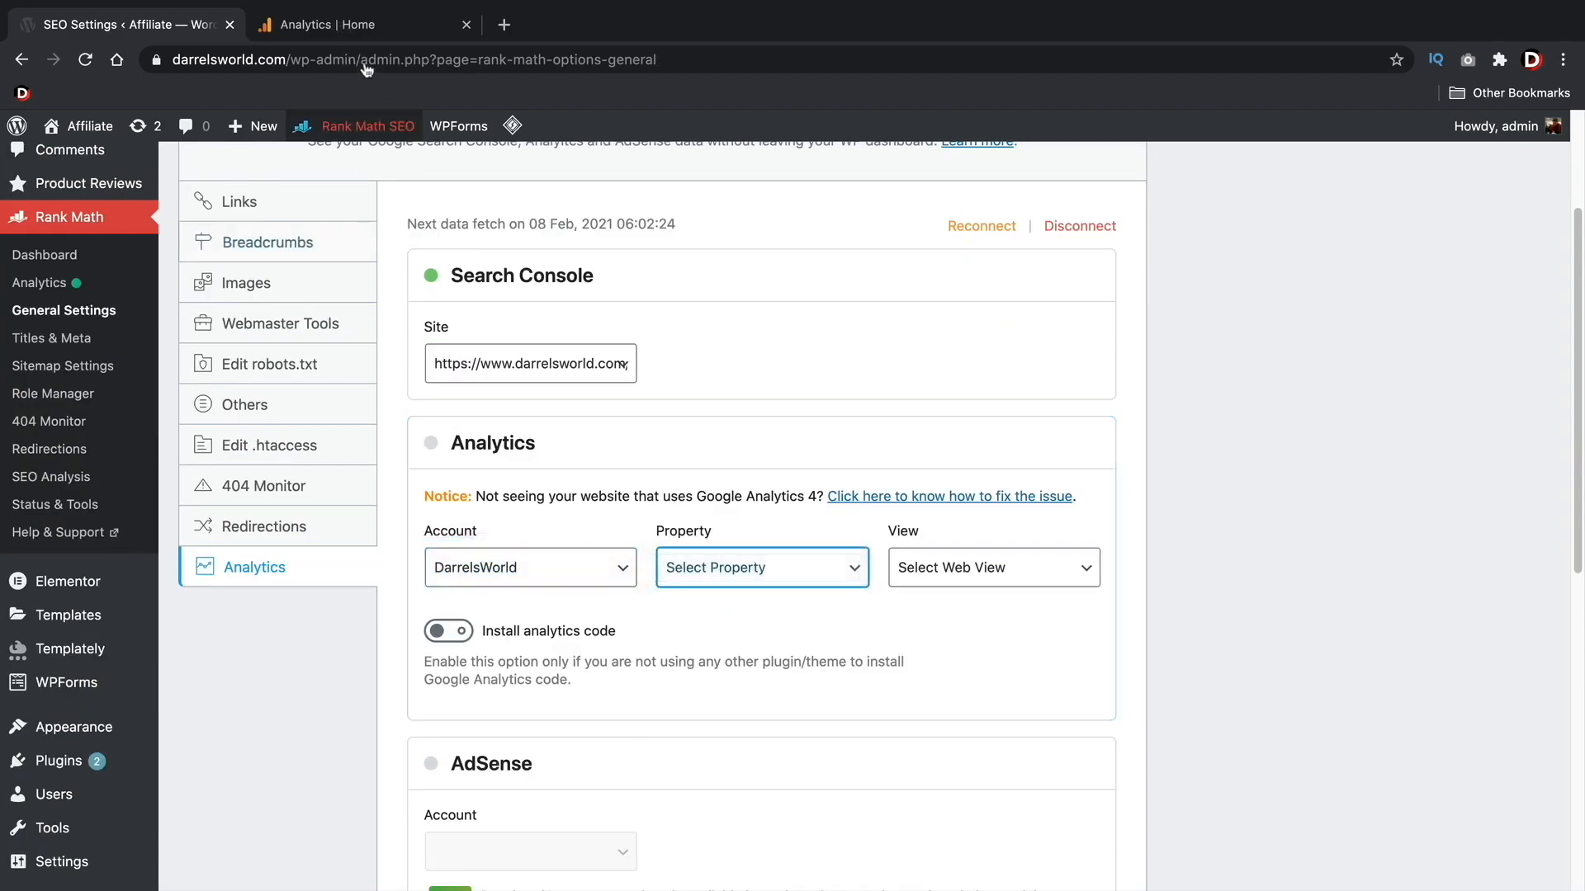
- Check the properties under the DarrelsWorld account in Google Analytics and return to the Rank Math settings
{"action": "left_click", "coordinate": [346, 25]}
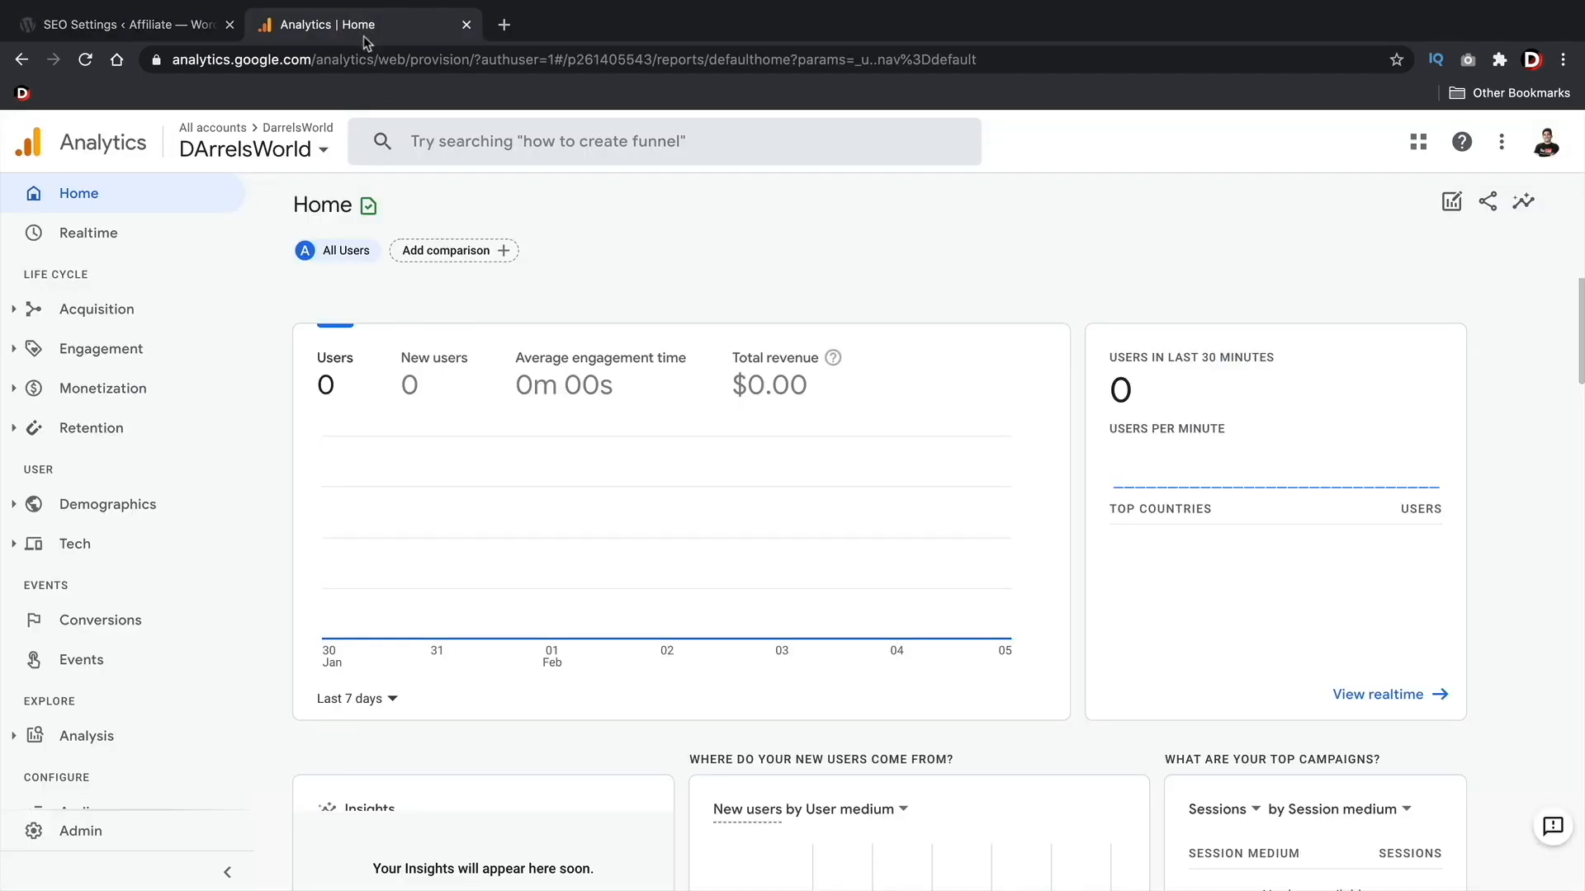
{"action": "left_click", "coordinate": [291, 142]}
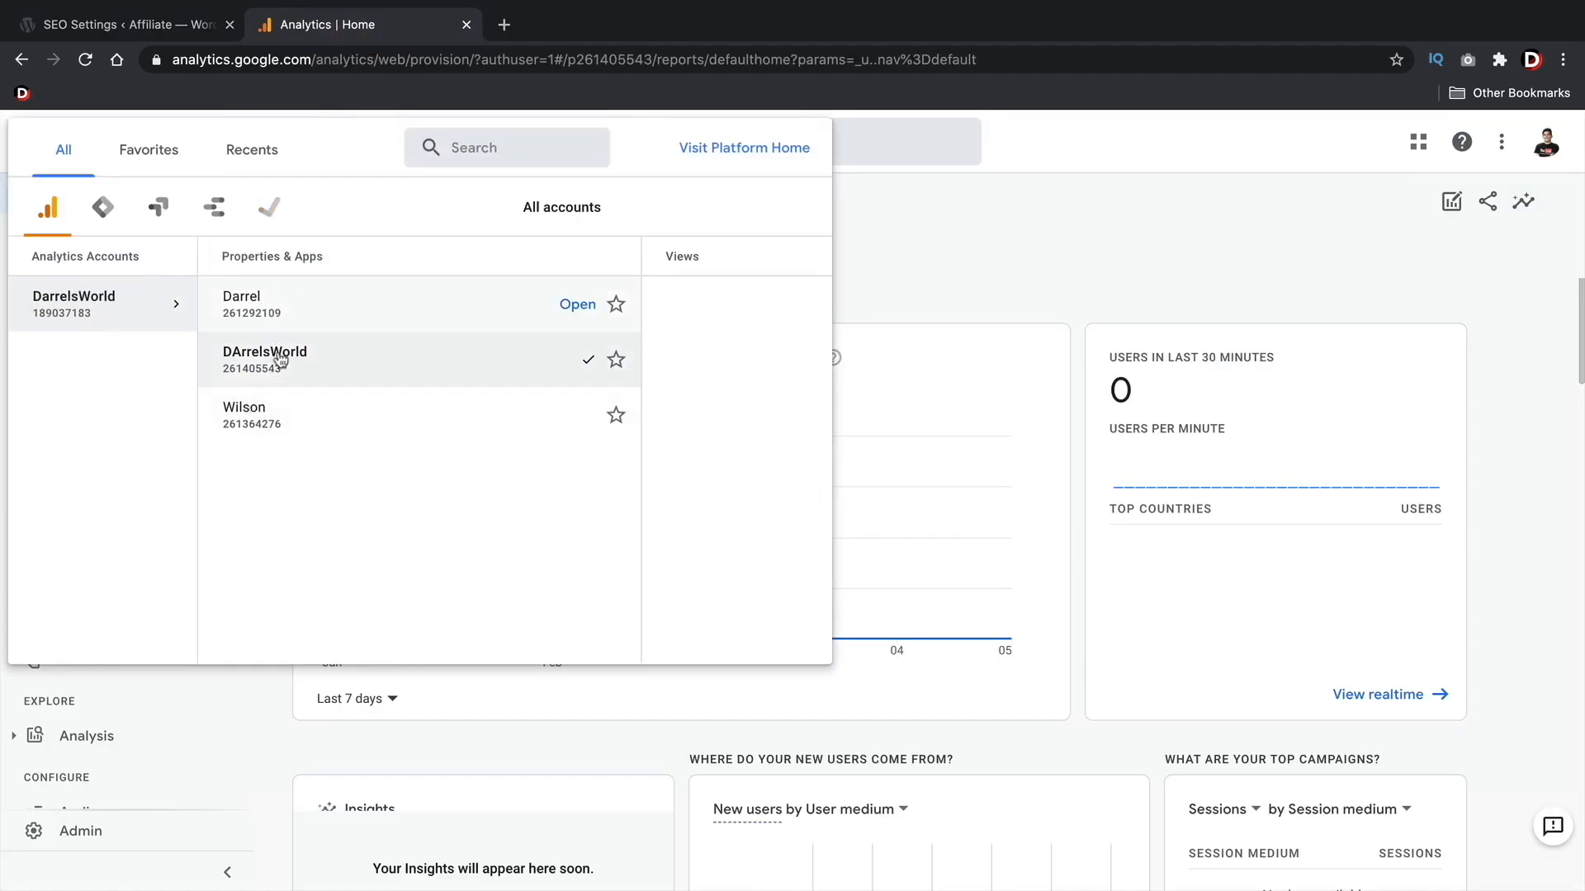
{"action": "left_click", "coordinate": [124, 24]}
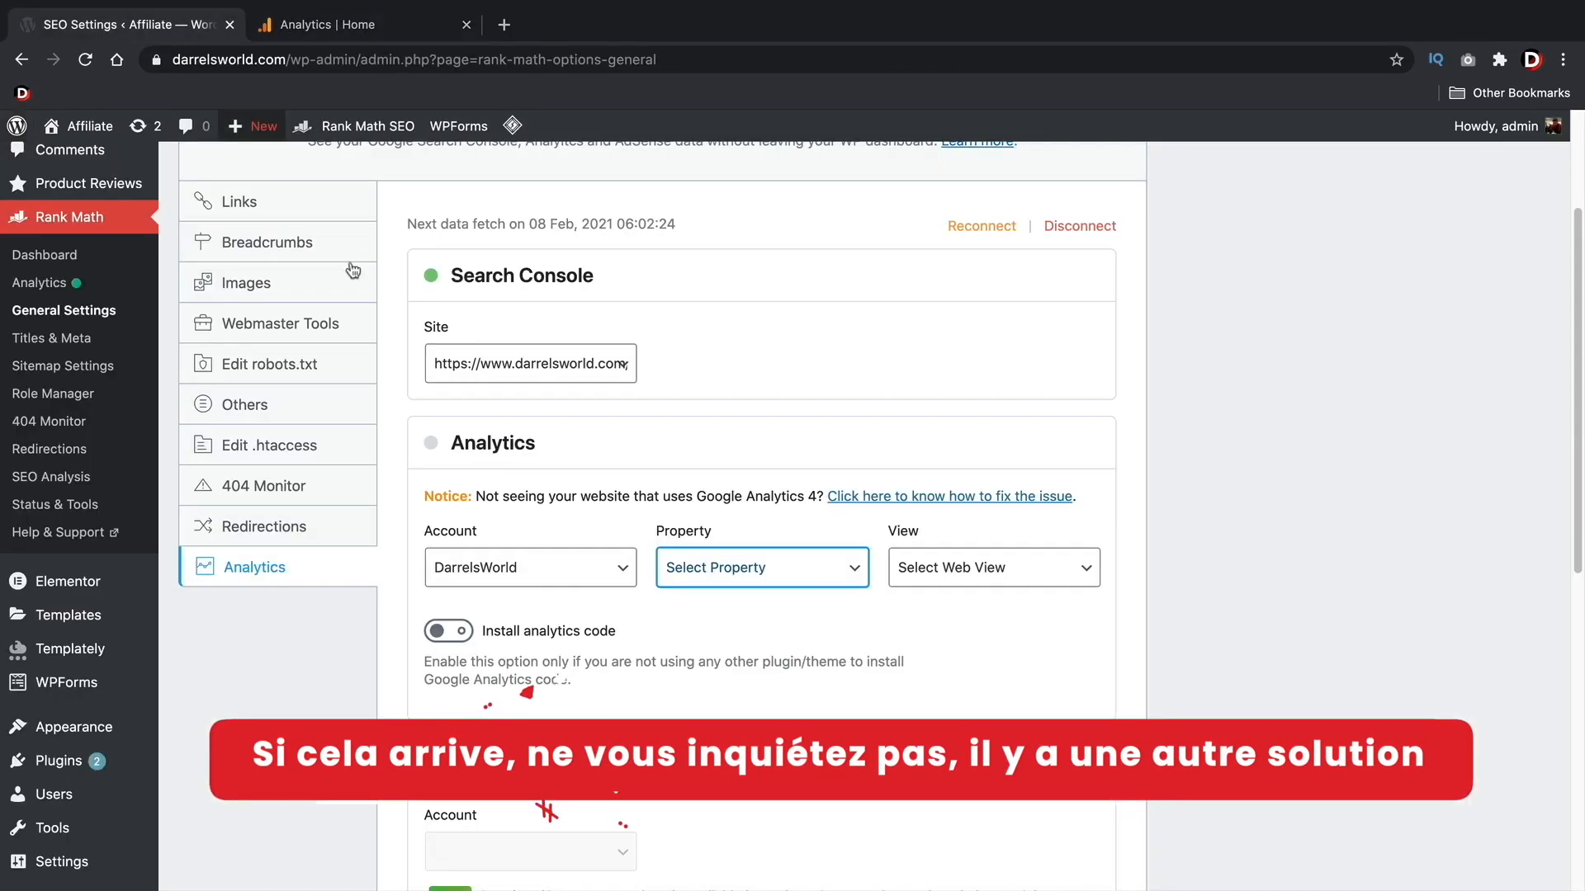
- Try to choose a property and a web view for the DarrelsWorld Analytics account
{"action": "left_click", "coordinate": [759, 570]}
{"action": "left_click", "coordinate": [949, 572]}
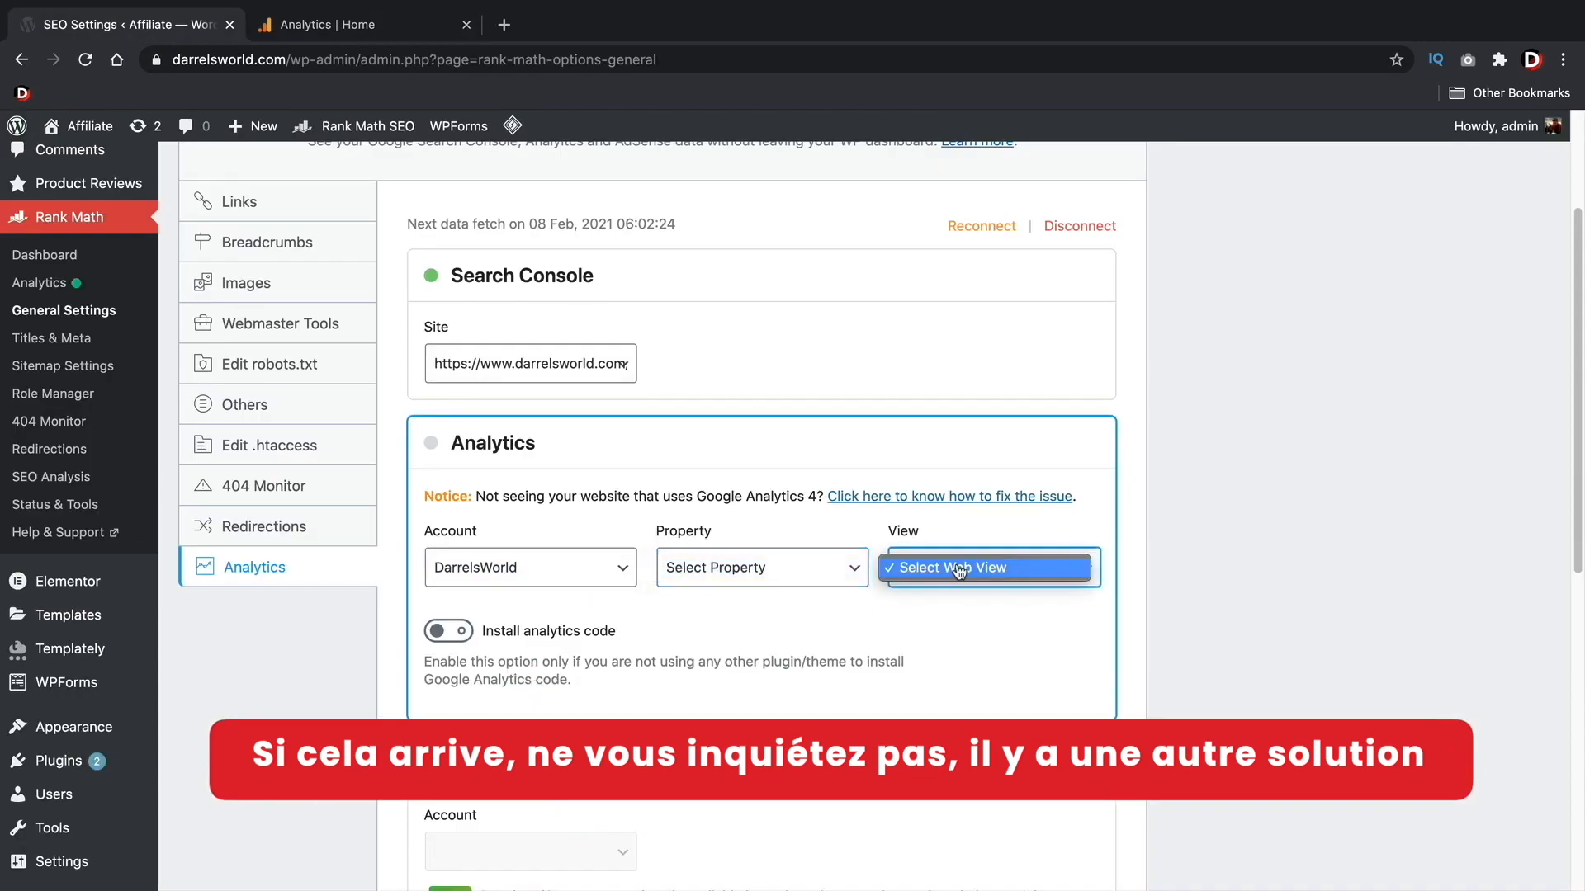
{"action": "left_click", "coordinate": [839, 572]}
{"action": "left_click", "coordinate": [837, 571]}
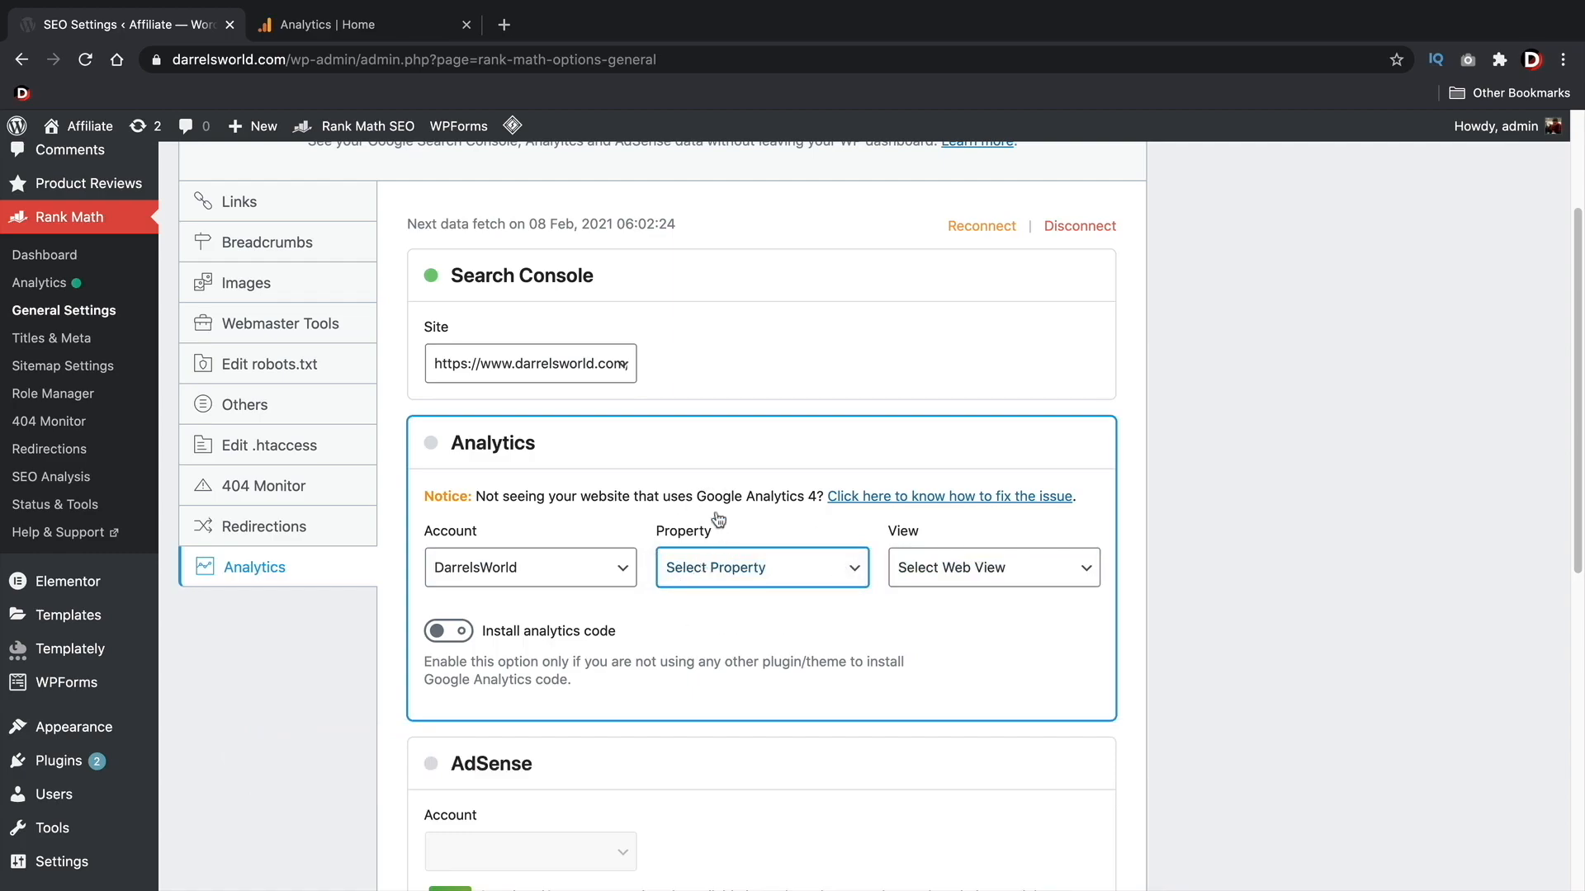
{"action": "left_click", "coordinate": [622, 370]}
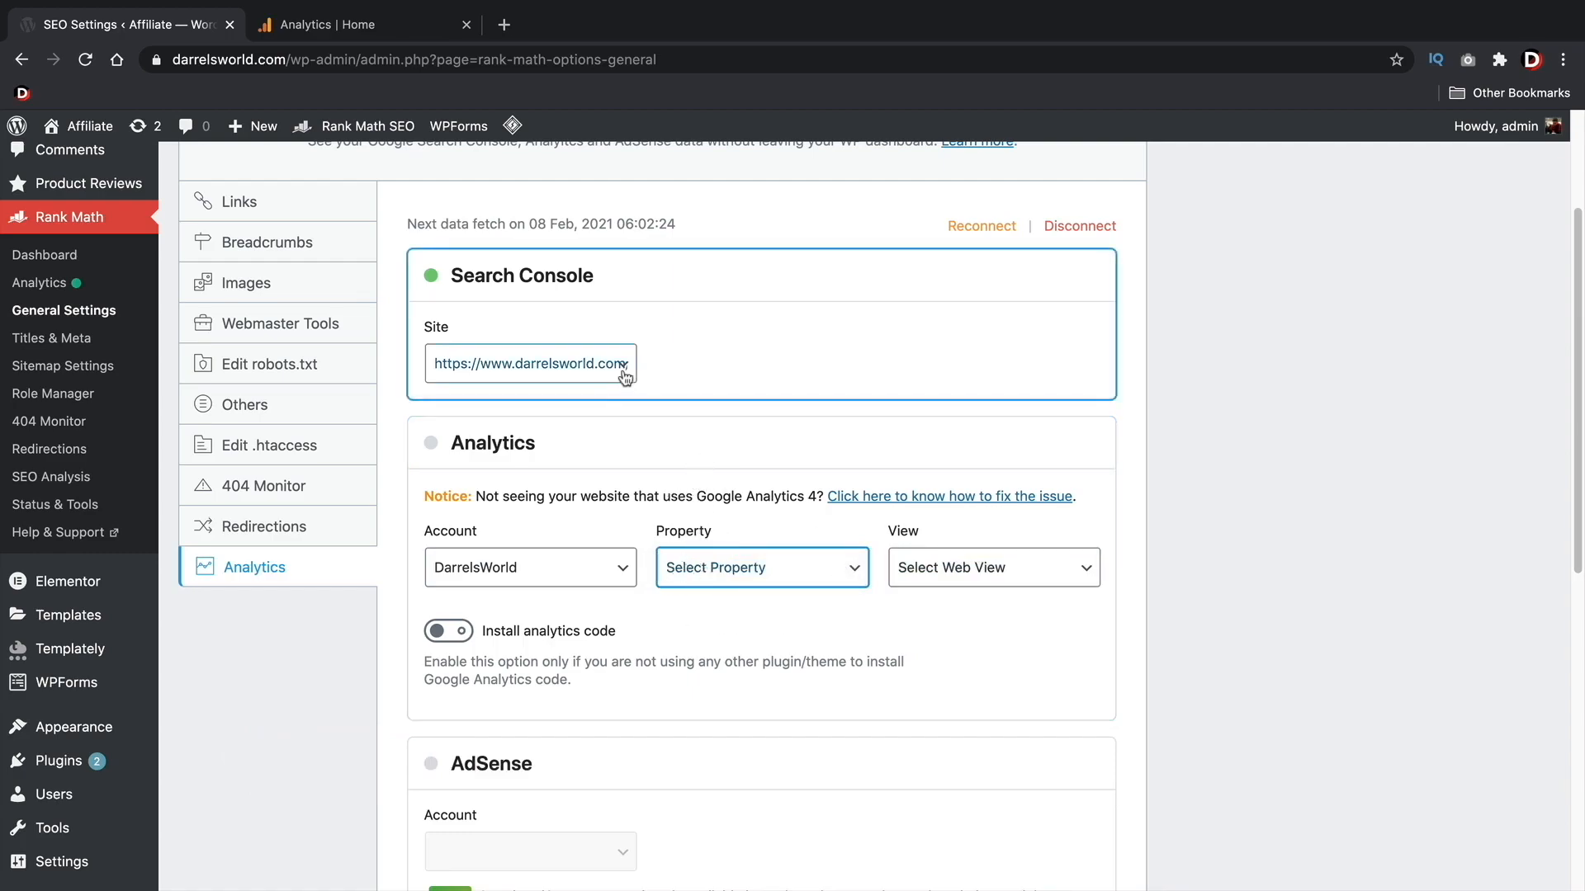
{"action": "left_click", "coordinate": [591, 374]}
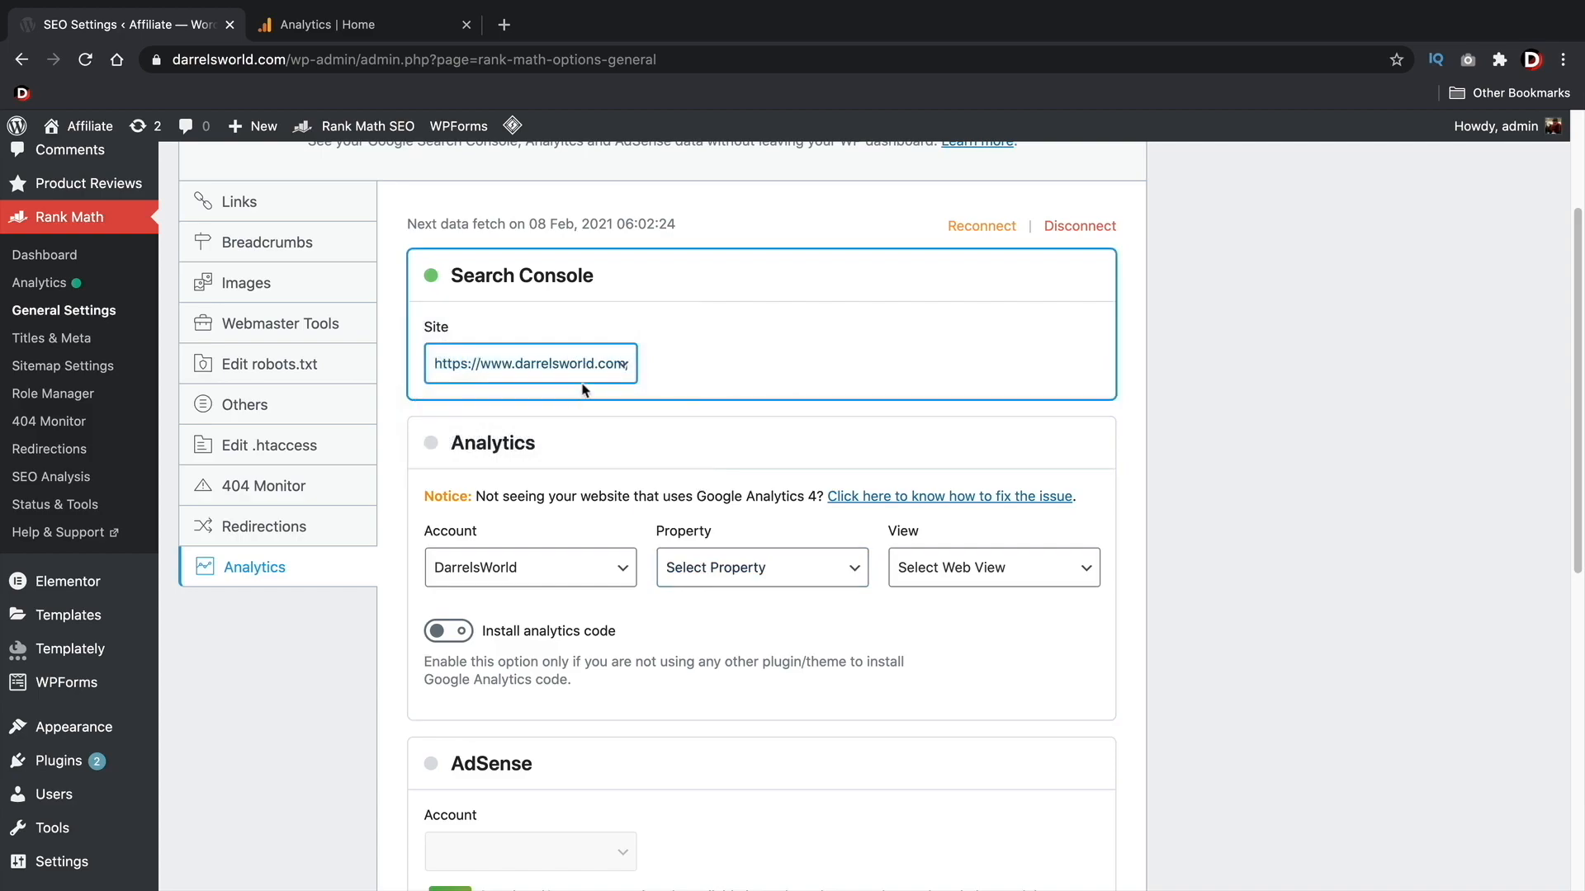
{"action": "scroll", "coordinate": [718, 475], "scroll_direction": "down", "scroll_amount": 8}
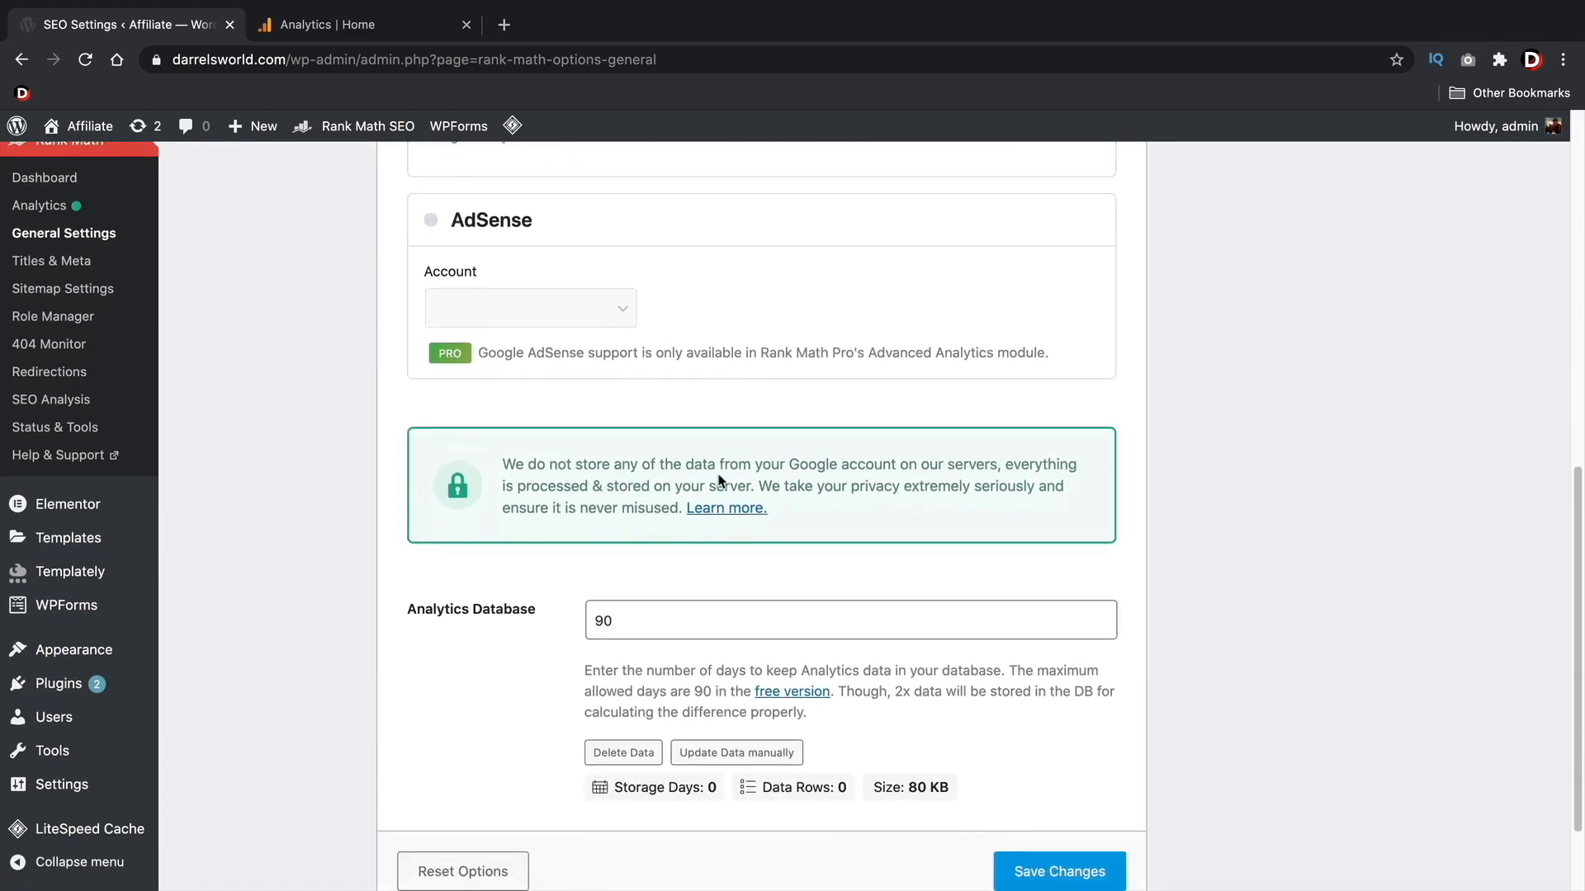
{"action": "scroll", "coordinate": [718, 475], "scroll_direction": "down", "scroll_amount": 2}
{"action": "left_click", "coordinate": [1079, 766]}
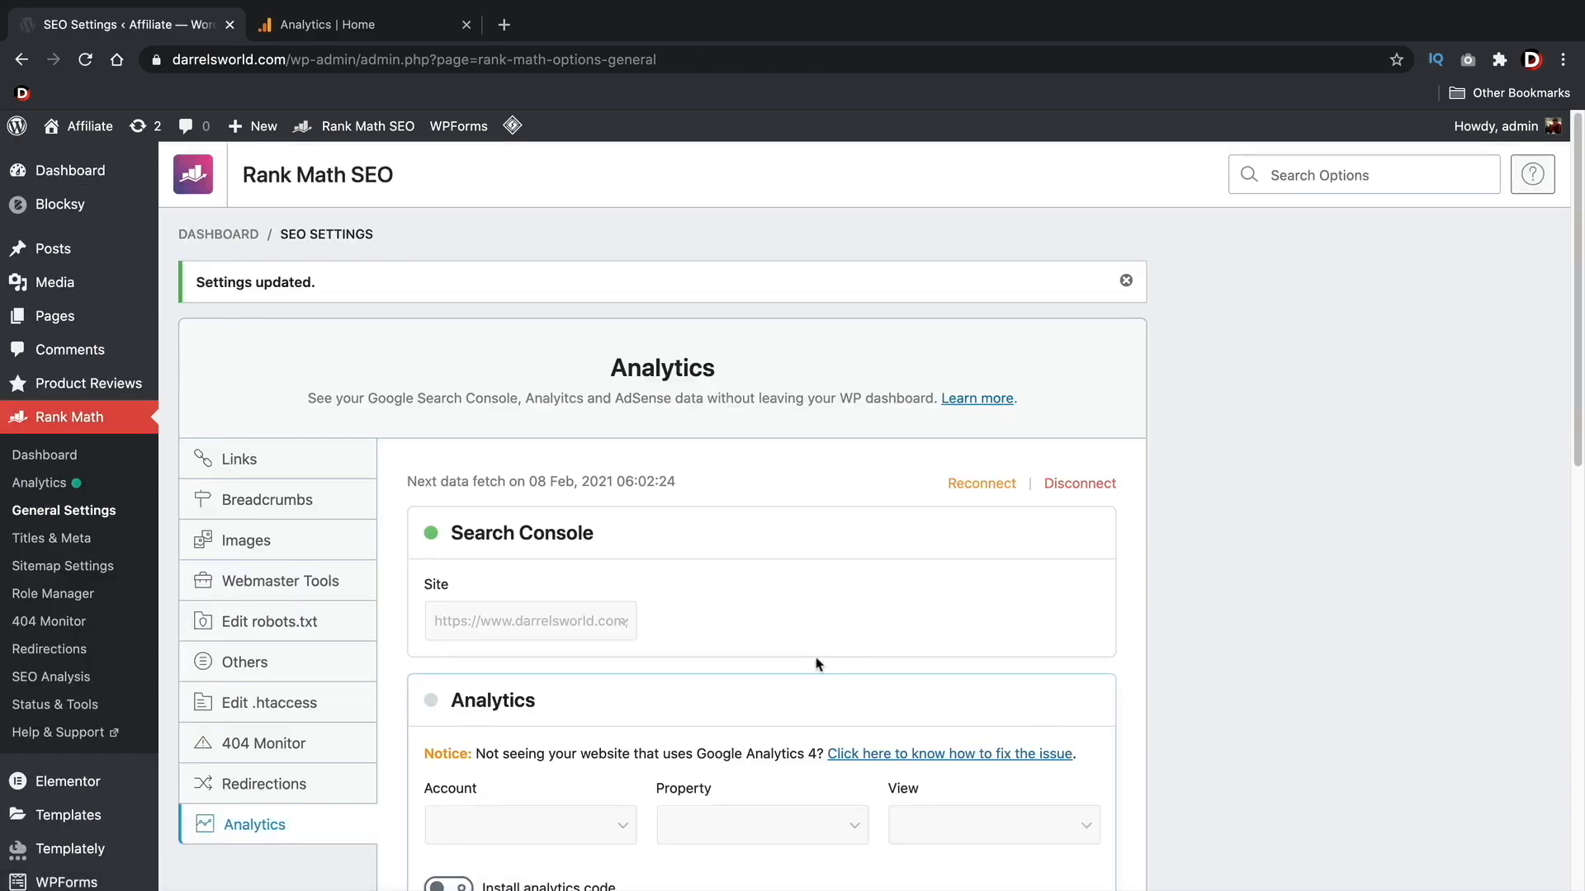
- Try again to choose an Analytics account and property in the saved settings, and reset the account selection
{"action": "scroll", "coordinate": [702, 627], "scroll_direction": "down", "scroll_amount": 3}
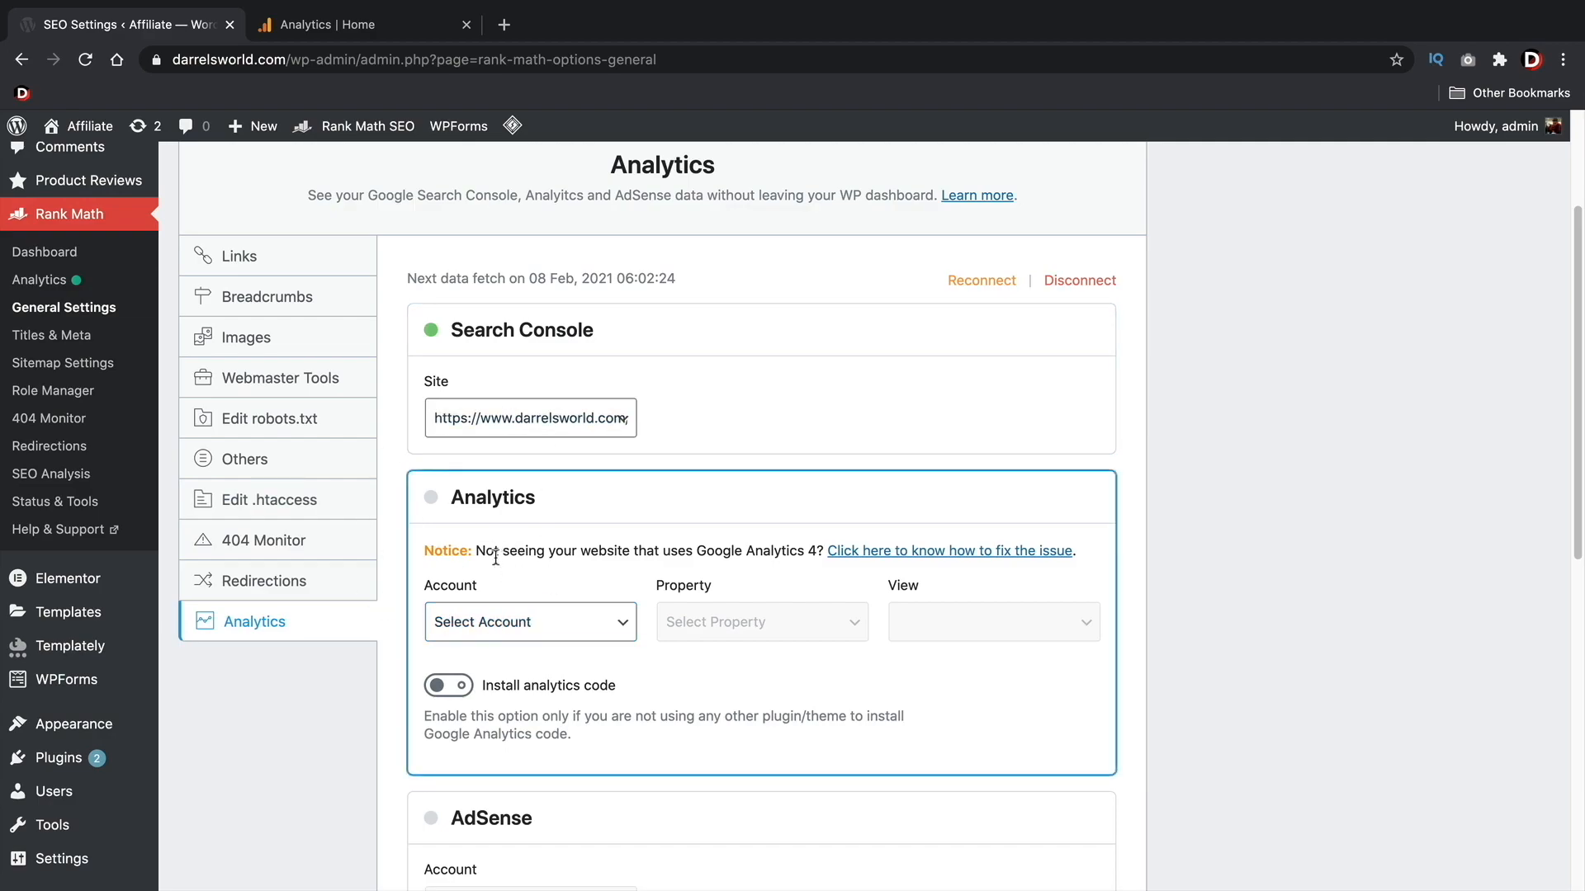
{"action": "left_click", "coordinate": [519, 624]}
{"action": "left_click", "coordinate": [518, 643]}
{"action": "left_click", "coordinate": [753, 621]}
{"action": "left_click", "coordinate": [761, 622]}
{"action": "left_click", "coordinate": [605, 619]}
{"action": "left_click", "coordinate": [603, 609]}
- Search for new WordPress plugins with the keyword google and activate Site Kit by Google
{"action": "mouse_move", "coordinate": [91, 766]}
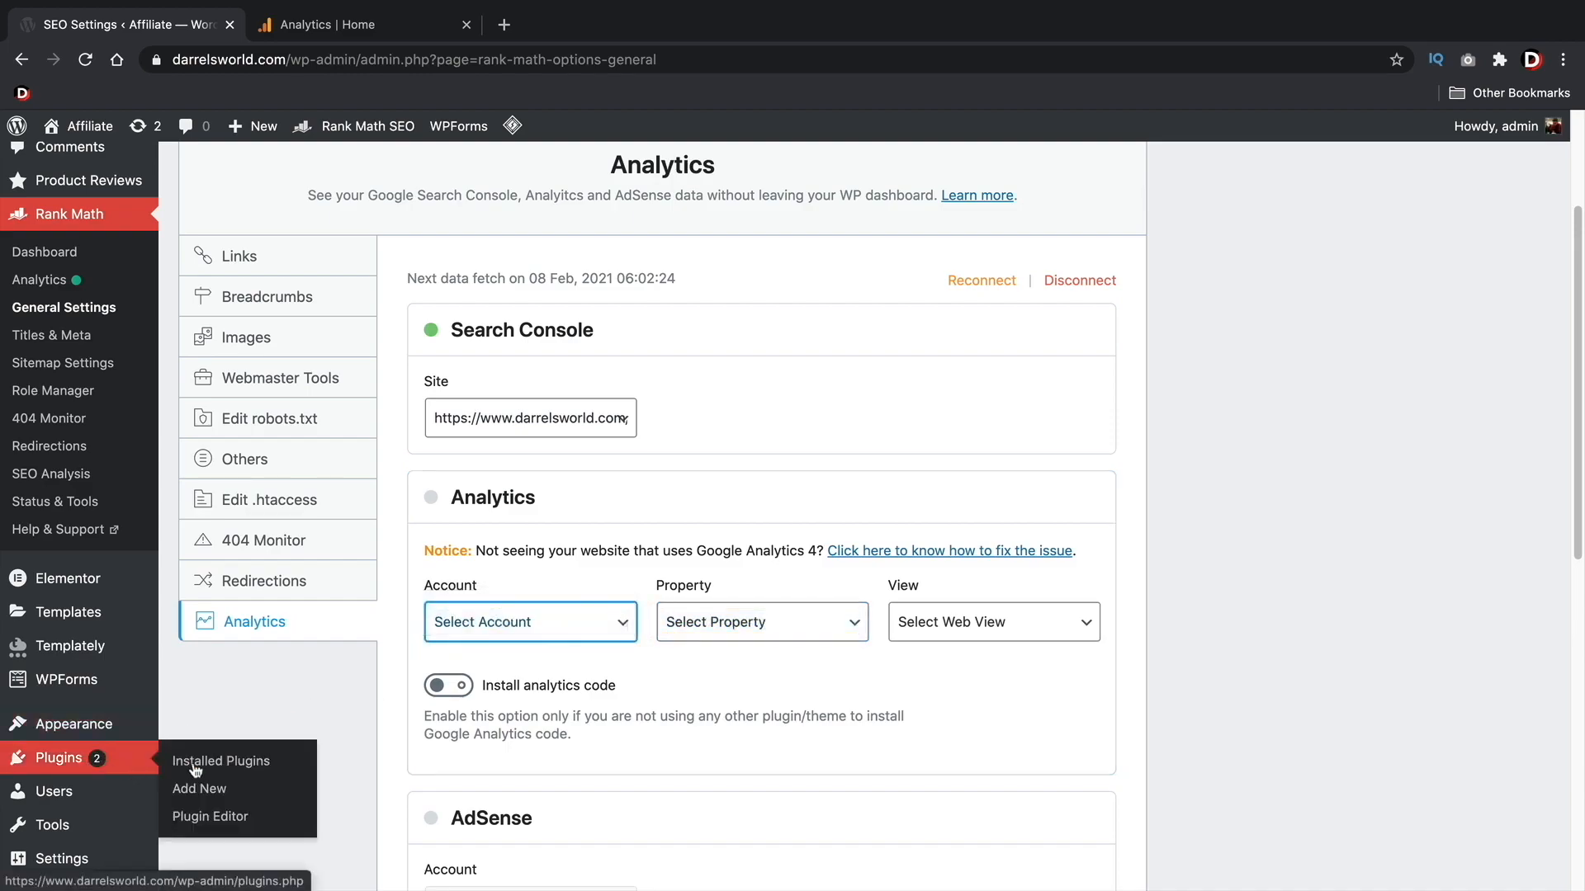
{"action": "left_click", "coordinate": [199, 790]}
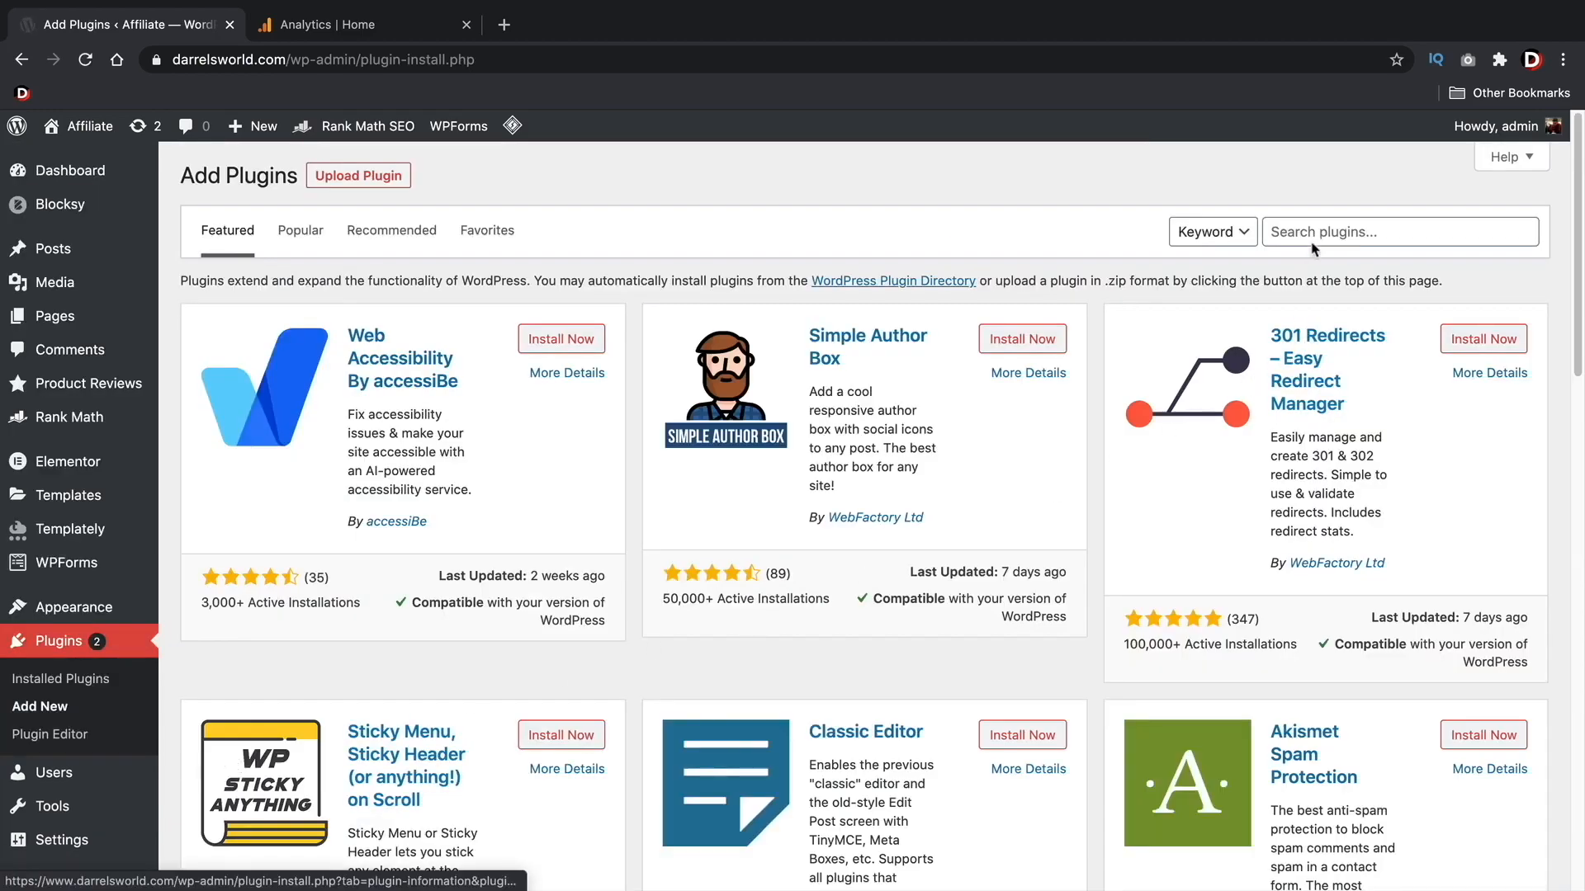
{"action": "left_click", "coordinate": [1318, 233]}
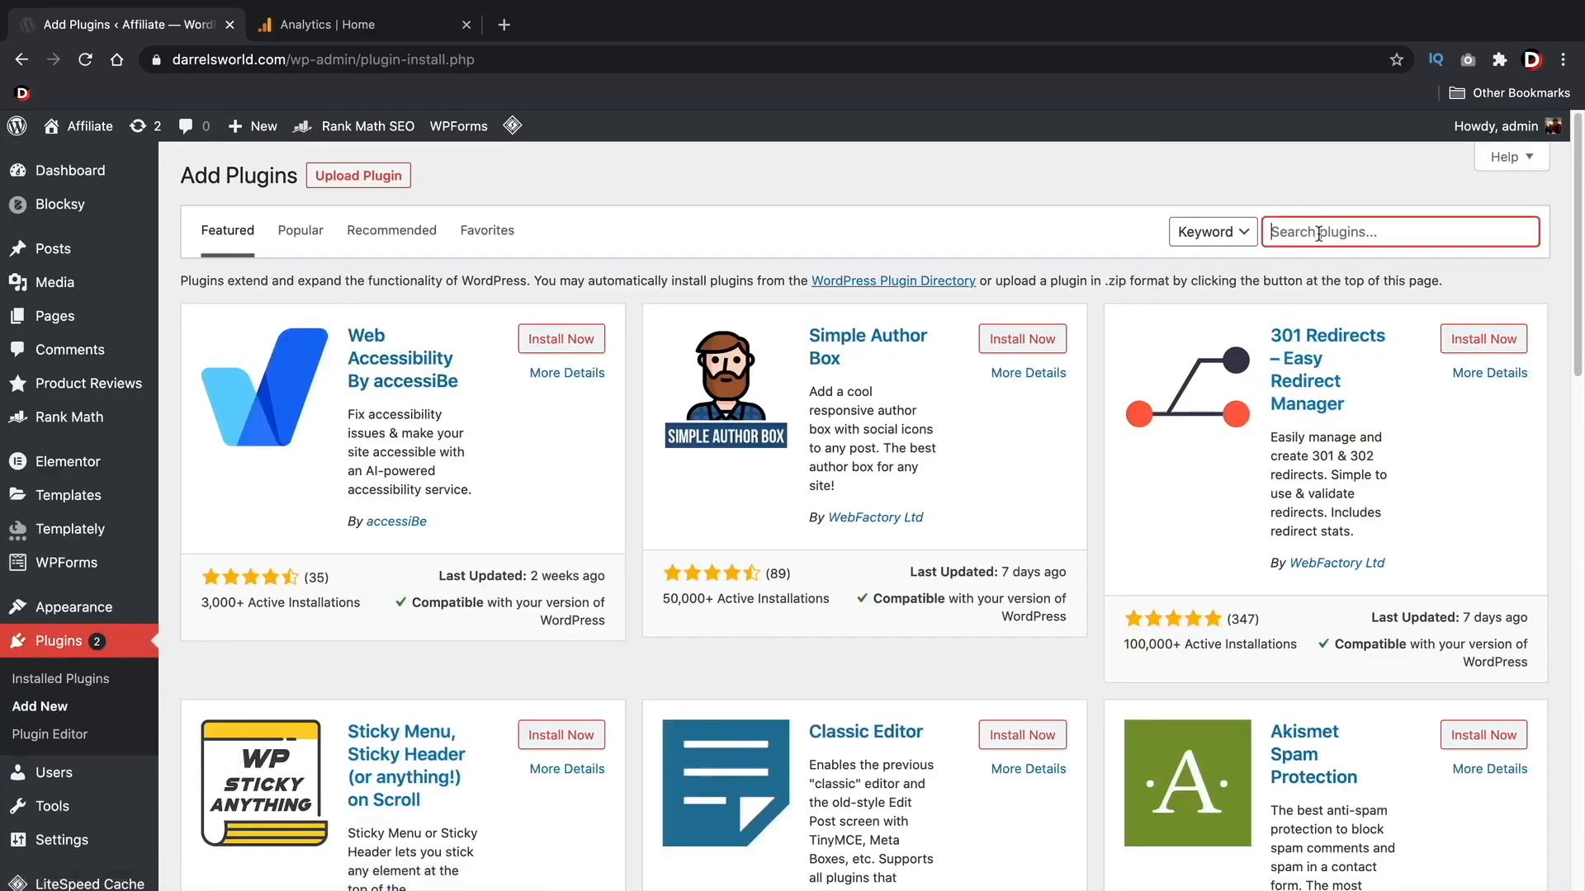
{"action": "type", "text": "google"}
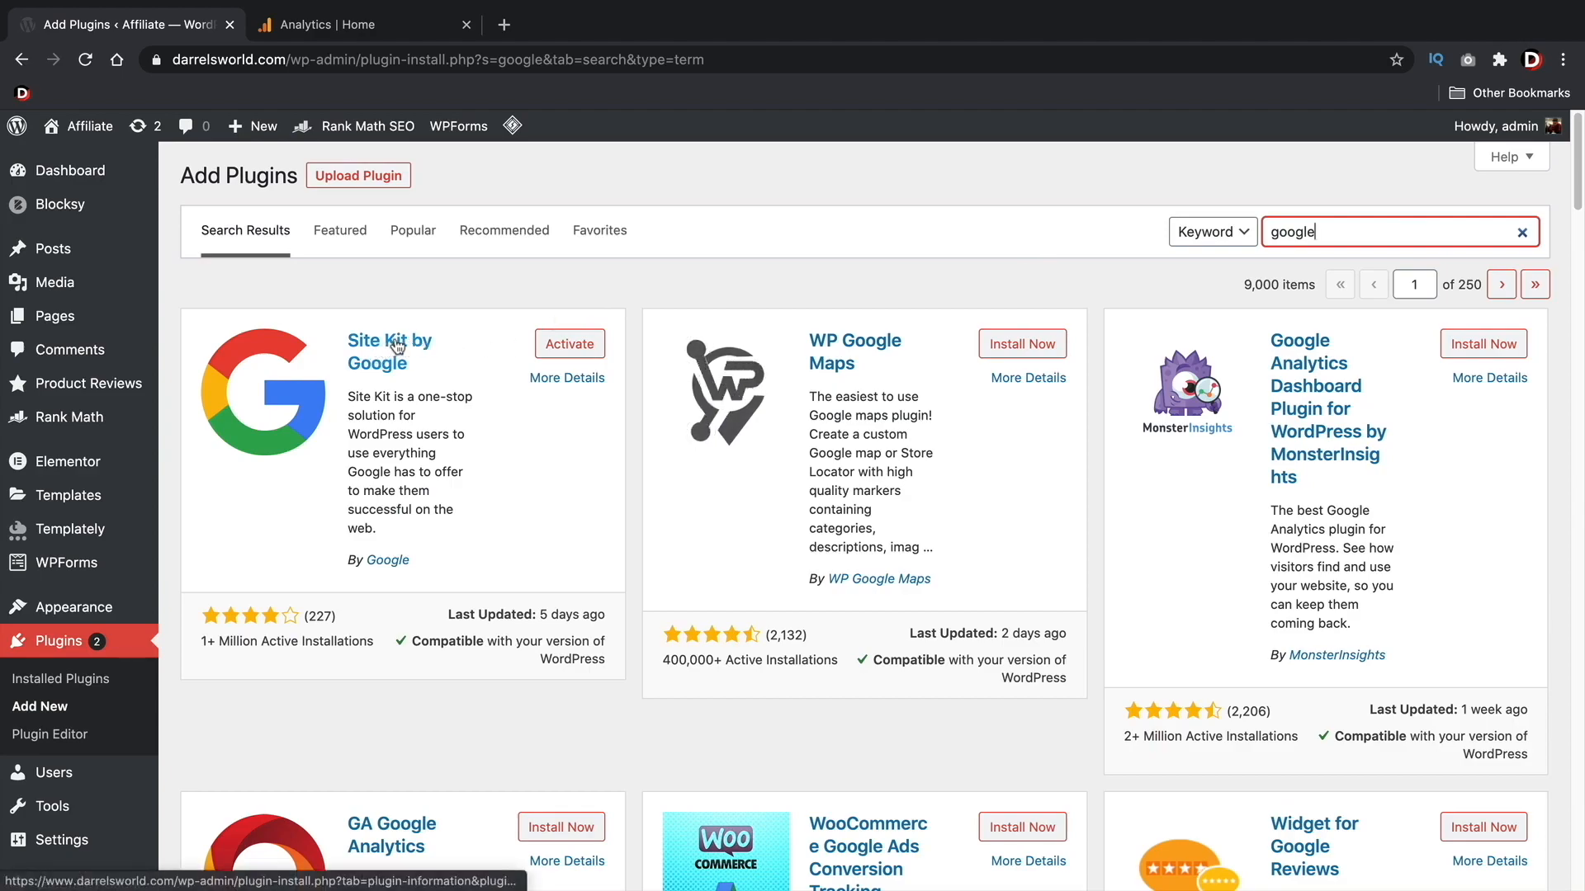
{"action": "left_click", "coordinate": [576, 349]}
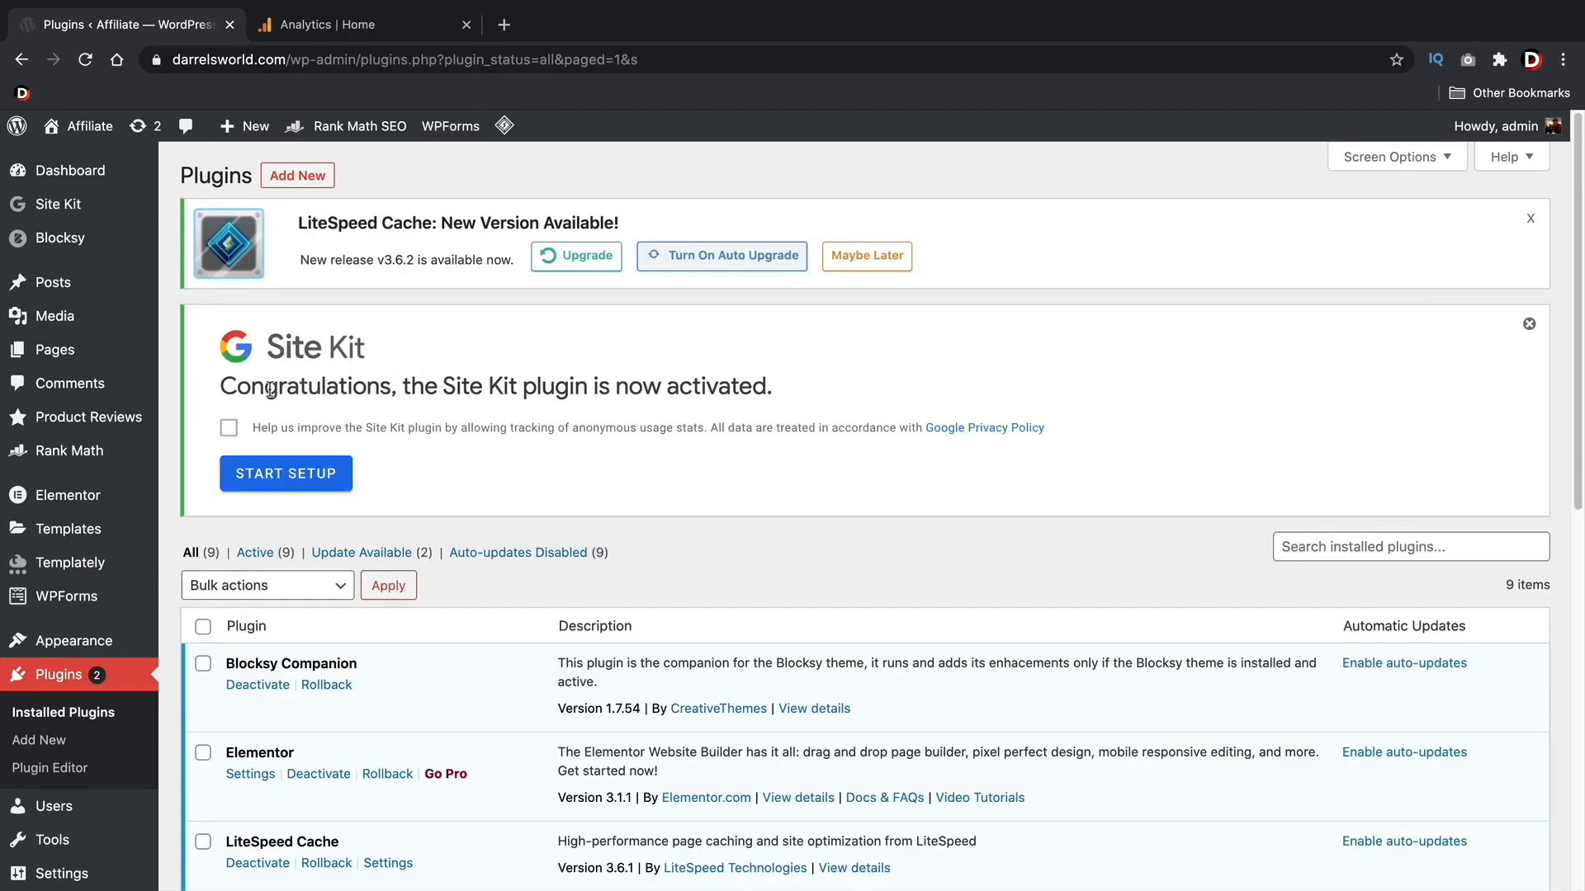
- Start the Site Kit setup, sign in with the site's Google account, and allow the site to access the Google Account data
{"action": "left_click", "coordinate": [293, 475]}
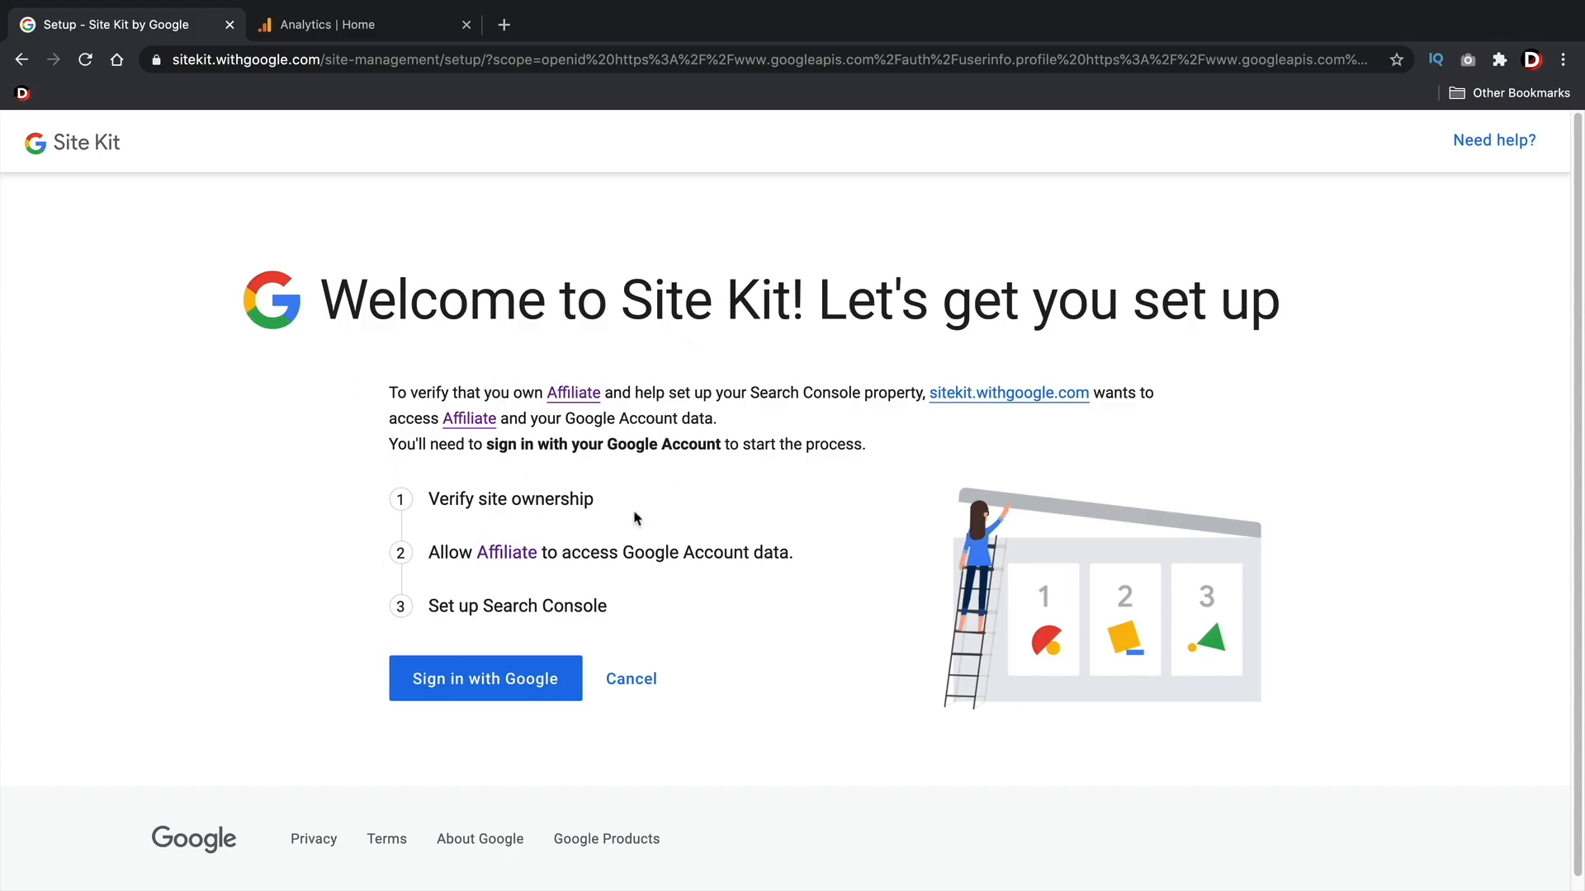
{"action": "left_click", "coordinate": [460, 687]}
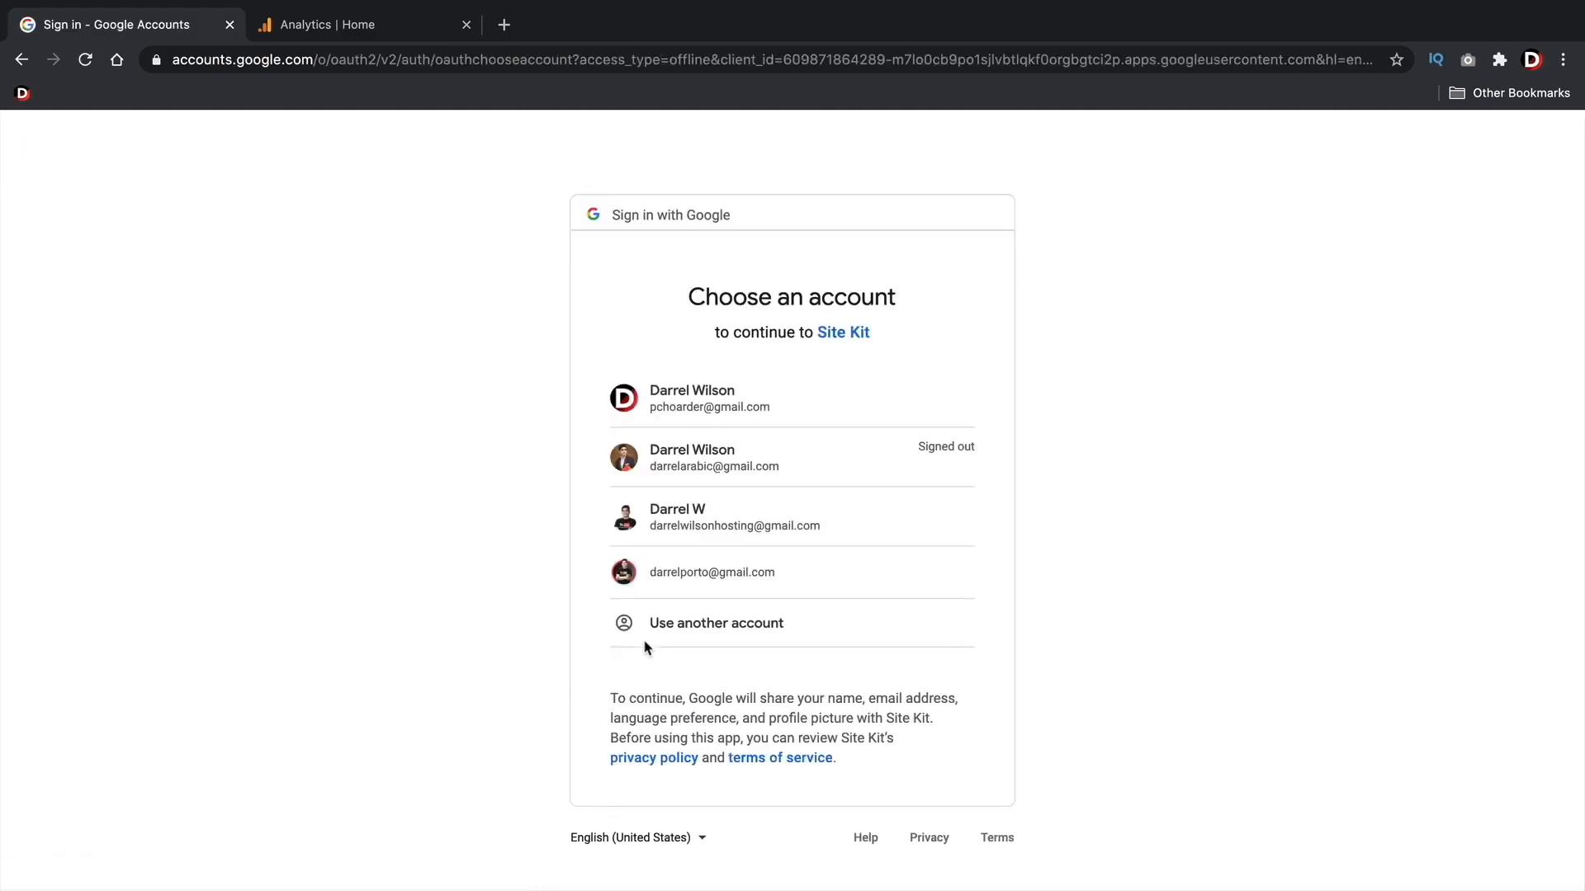
{"action": "left_click", "coordinate": [724, 517]}
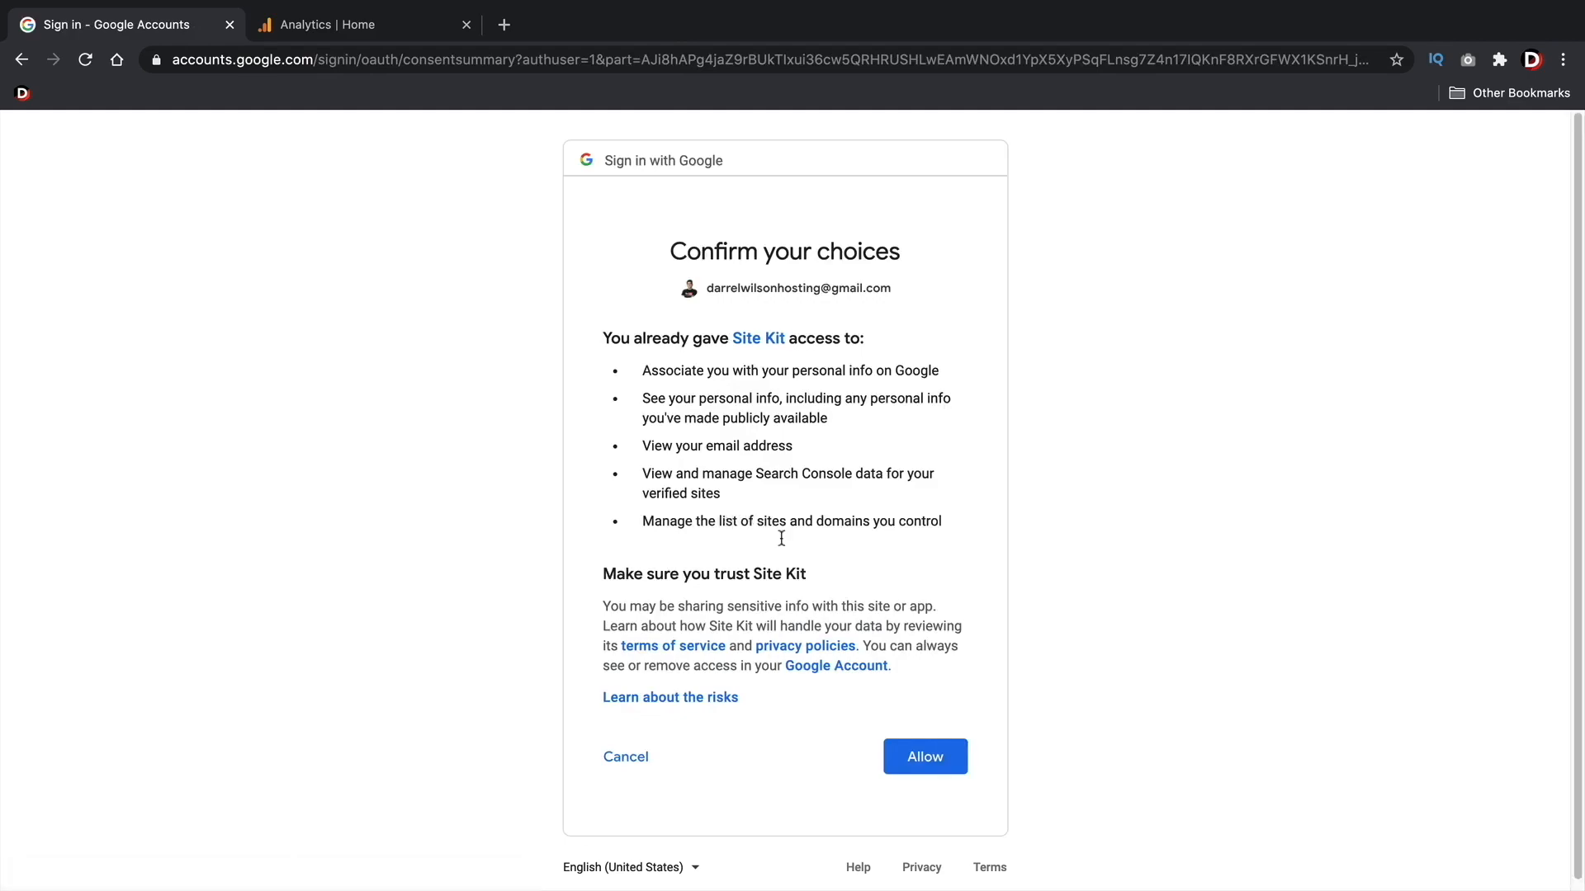
{"action": "left_click", "coordinate": [916, 759]}
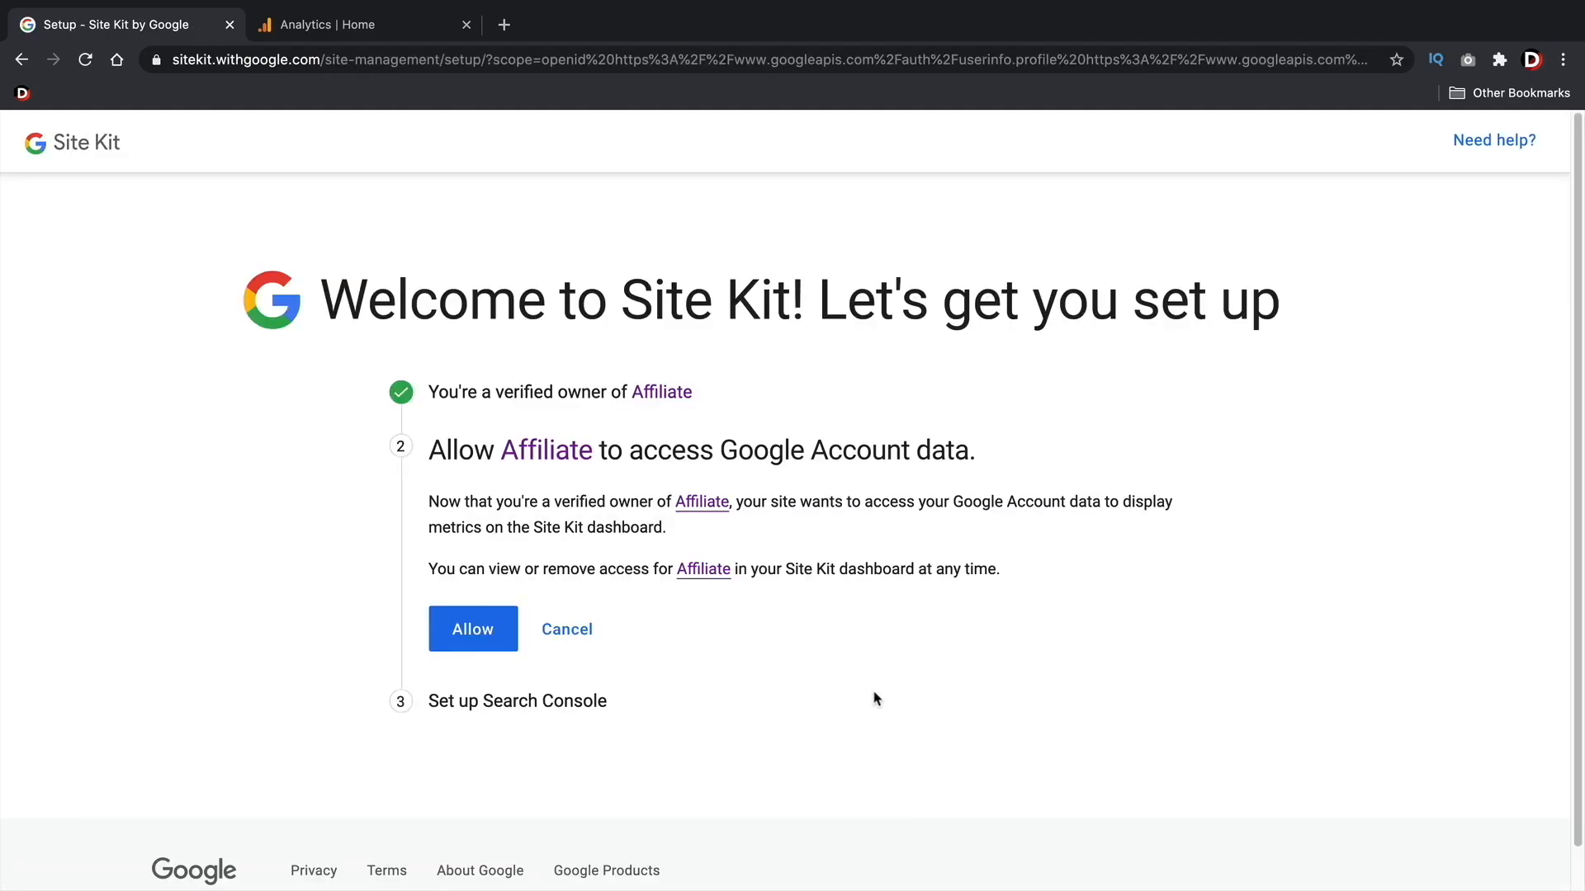
{"action": "left_click", "coordinate": [483, 633]}
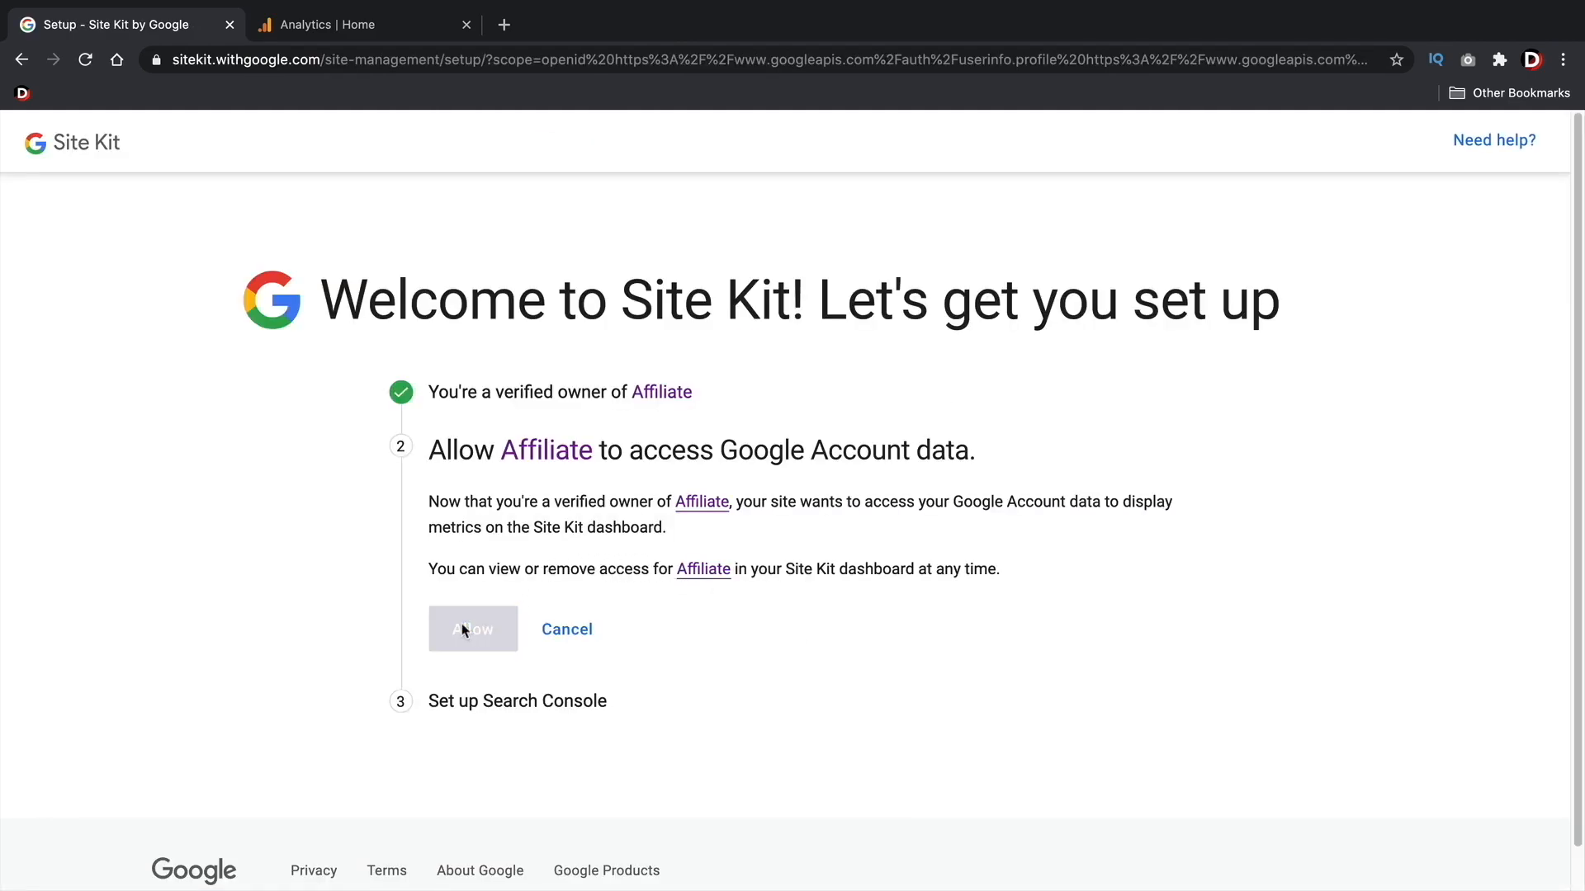
- Finish the Search Console setup in Site Kit and review the services offered on its dashboard
{"action": "left_click", "coordinate": [530, 718]}
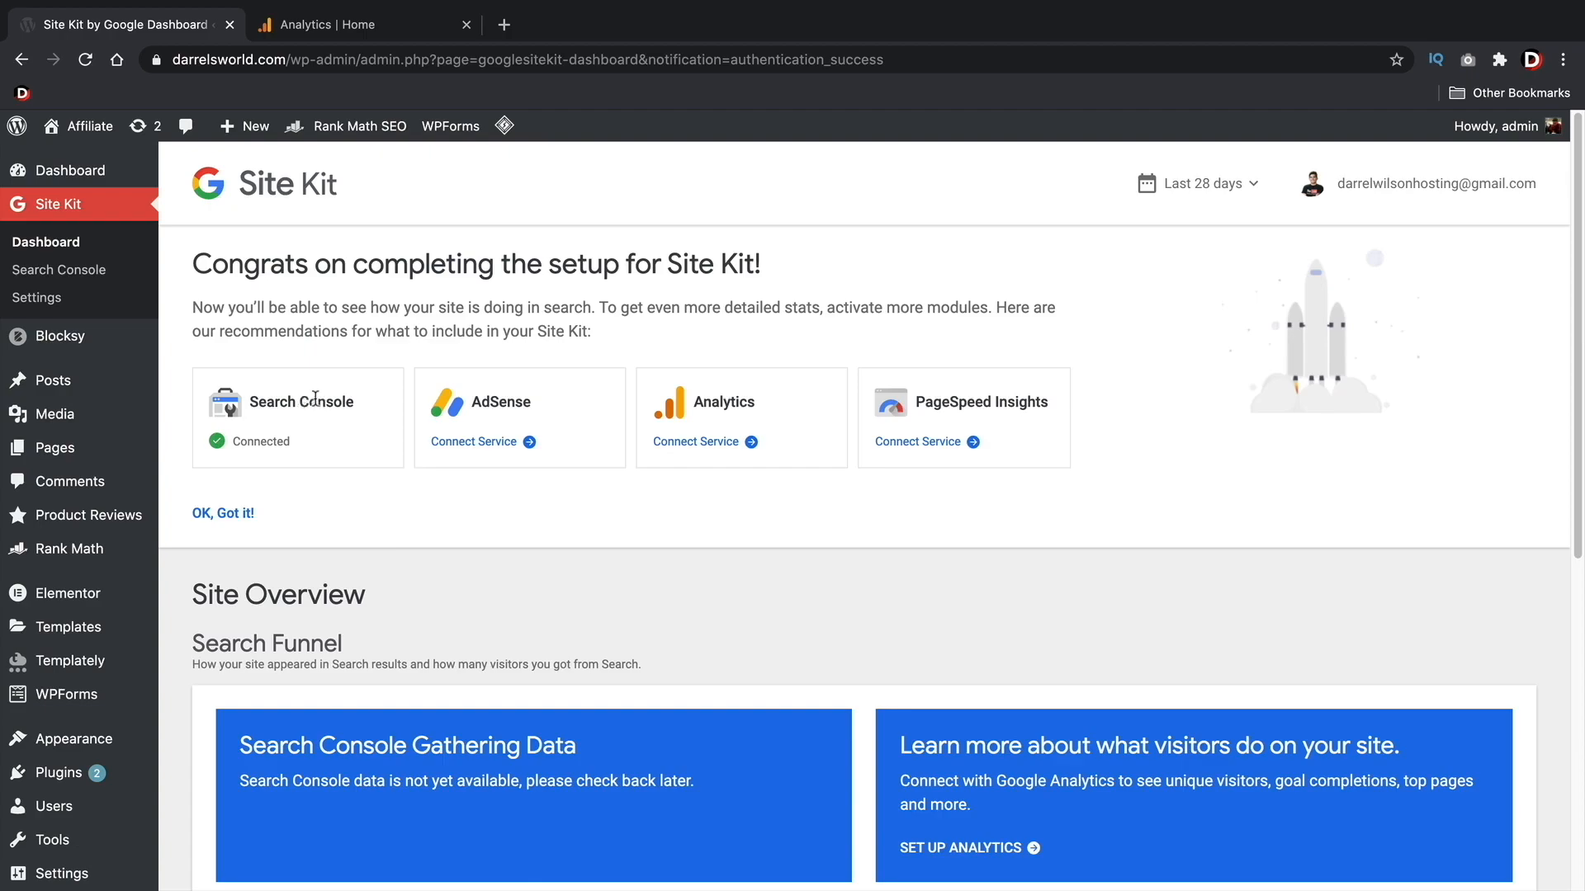
{"action": "left_click_drag", "start_coordinate": [527, 402], "coordinate": [490, 401]}
{"action": "left_click_drag", "start_coordinate": [1058, 403], "coordinate": [947, 396]}
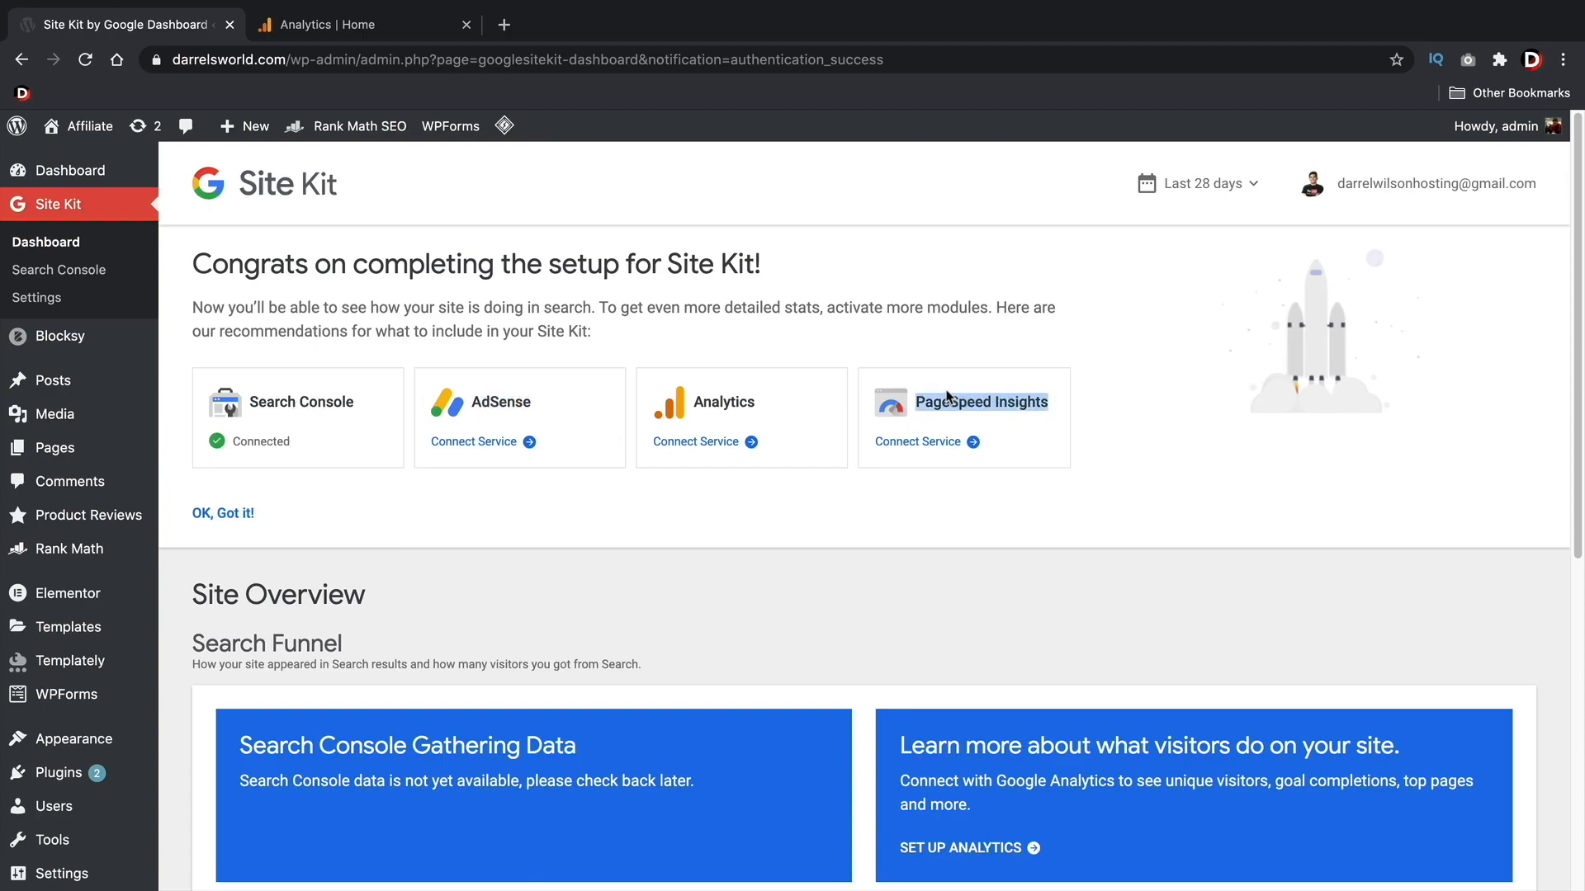
{"action": "left_click", "coordinate": [947, 355]}
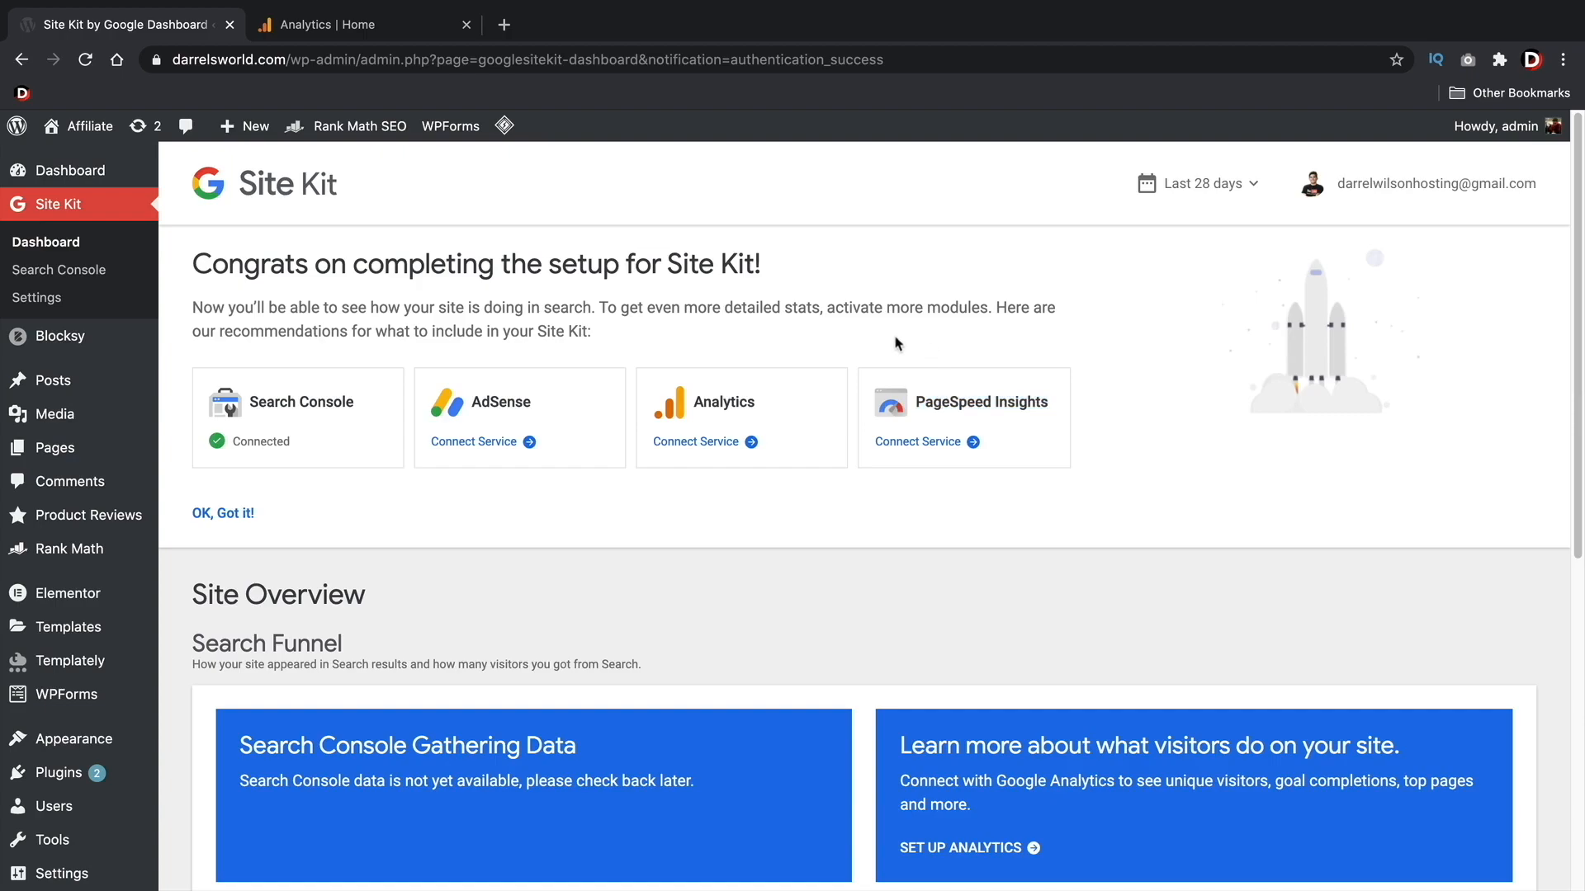
- Connect the Analytics service to Site Kit with the site's Google account, grant access to the Analytics data, and complete its setup
{"action": "left_click_drag", "start_coordinate": [765, 399], "coordinate": [690, 411]}
{"action": "left_click", "coordinate": [698, 444]}
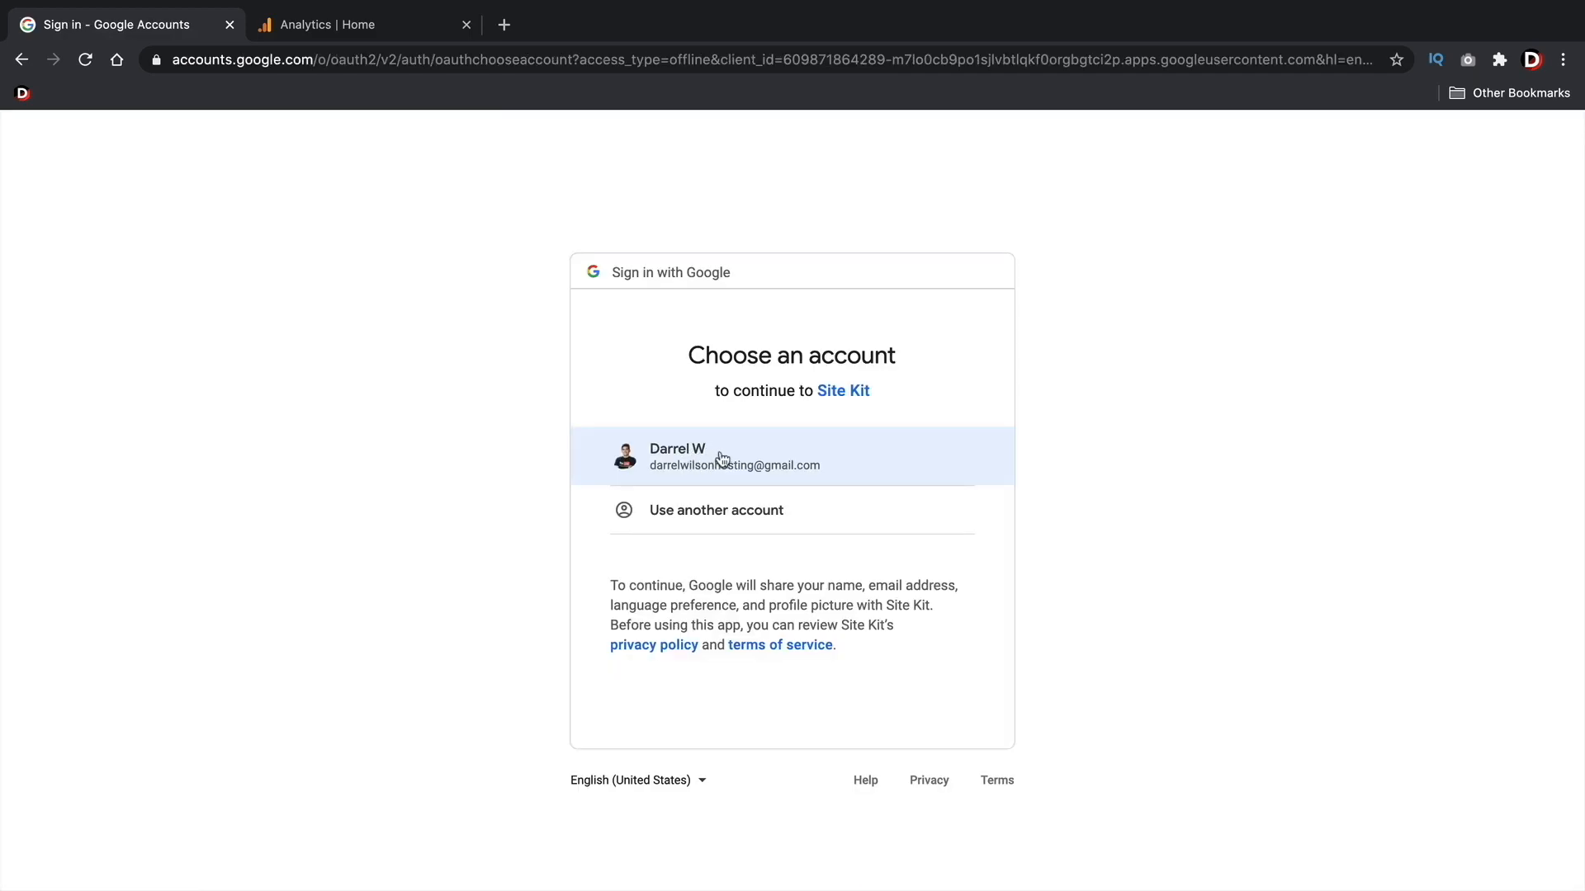
{"action": "left_click", "coordinate": [722, 459]}
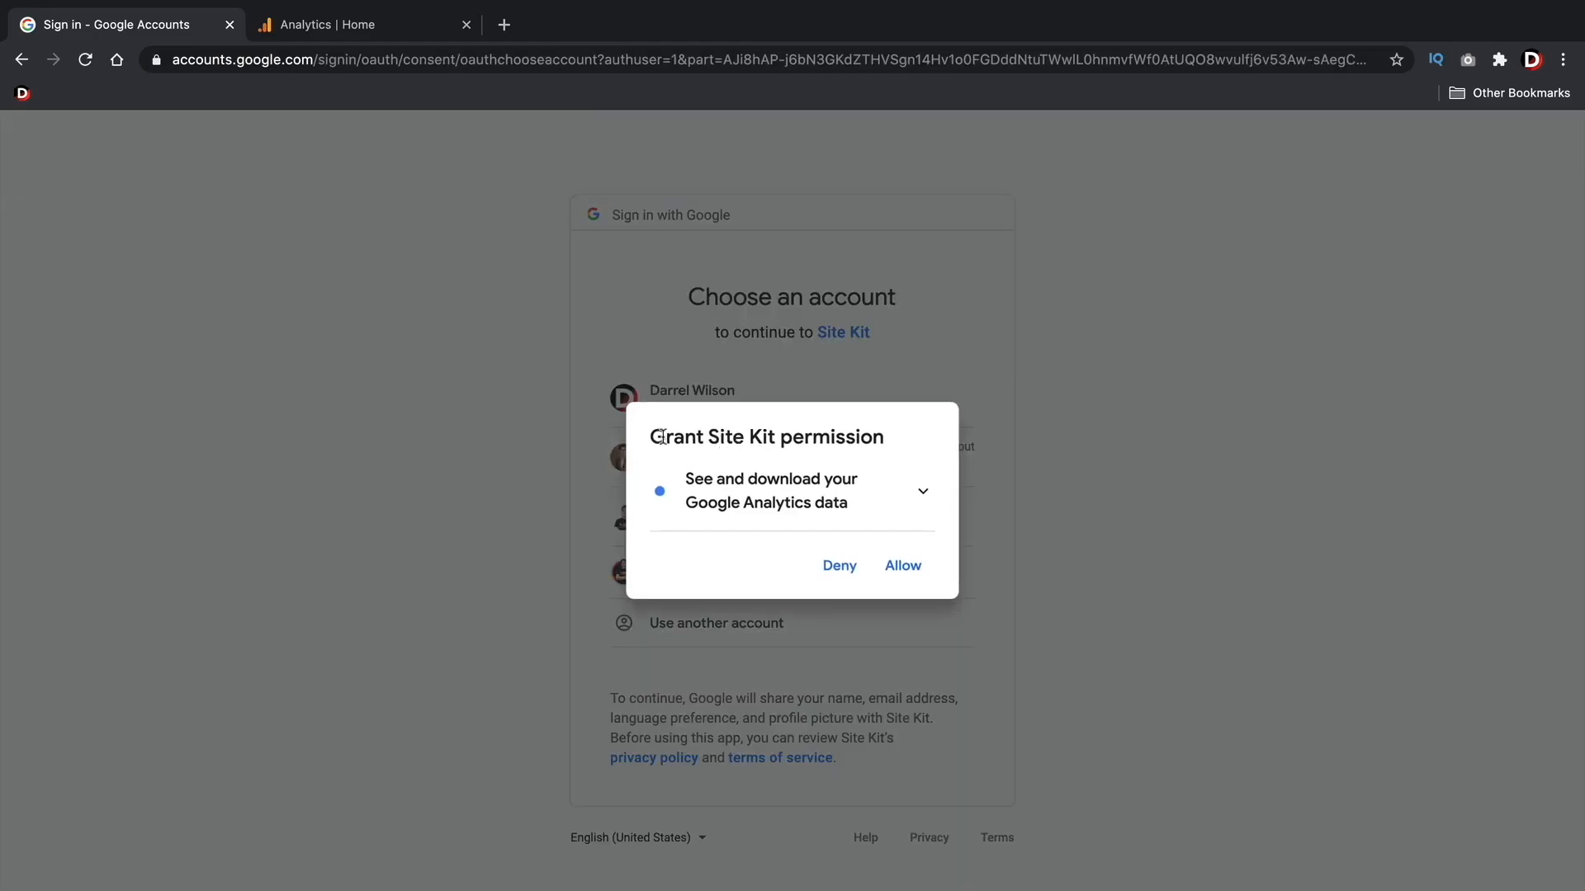
{"action": "left_click", "coordinate": [908, 569]}
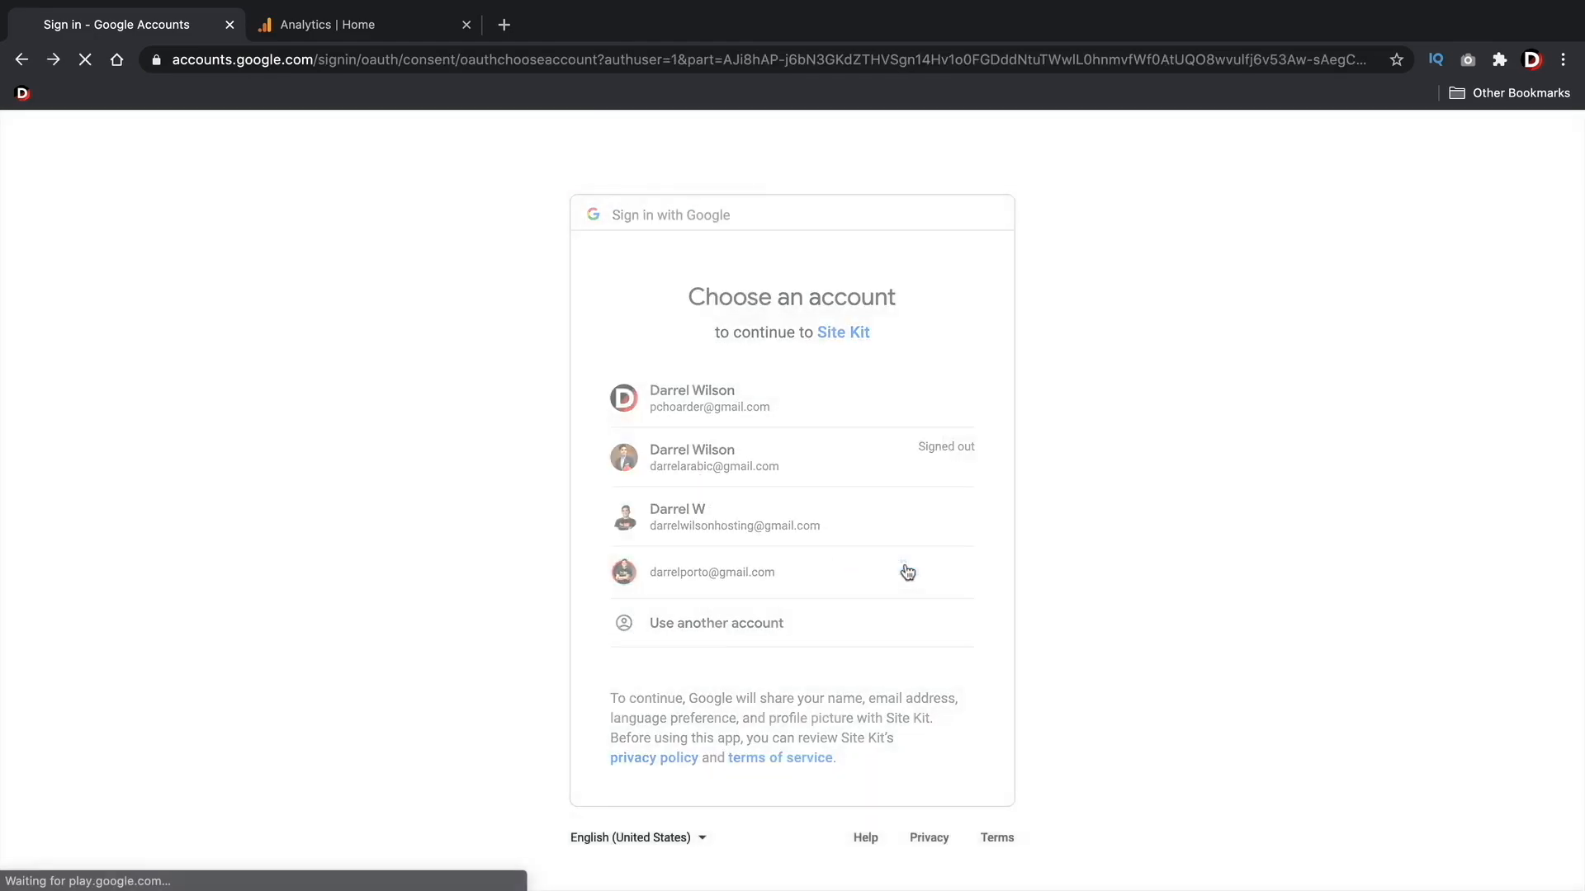
{"action": "scroll", "coordinate": [907, 554], "scroll_direction": "down", "scroll_amount": 3}
{"action": "left_click", "coordinate": [935, 734]}
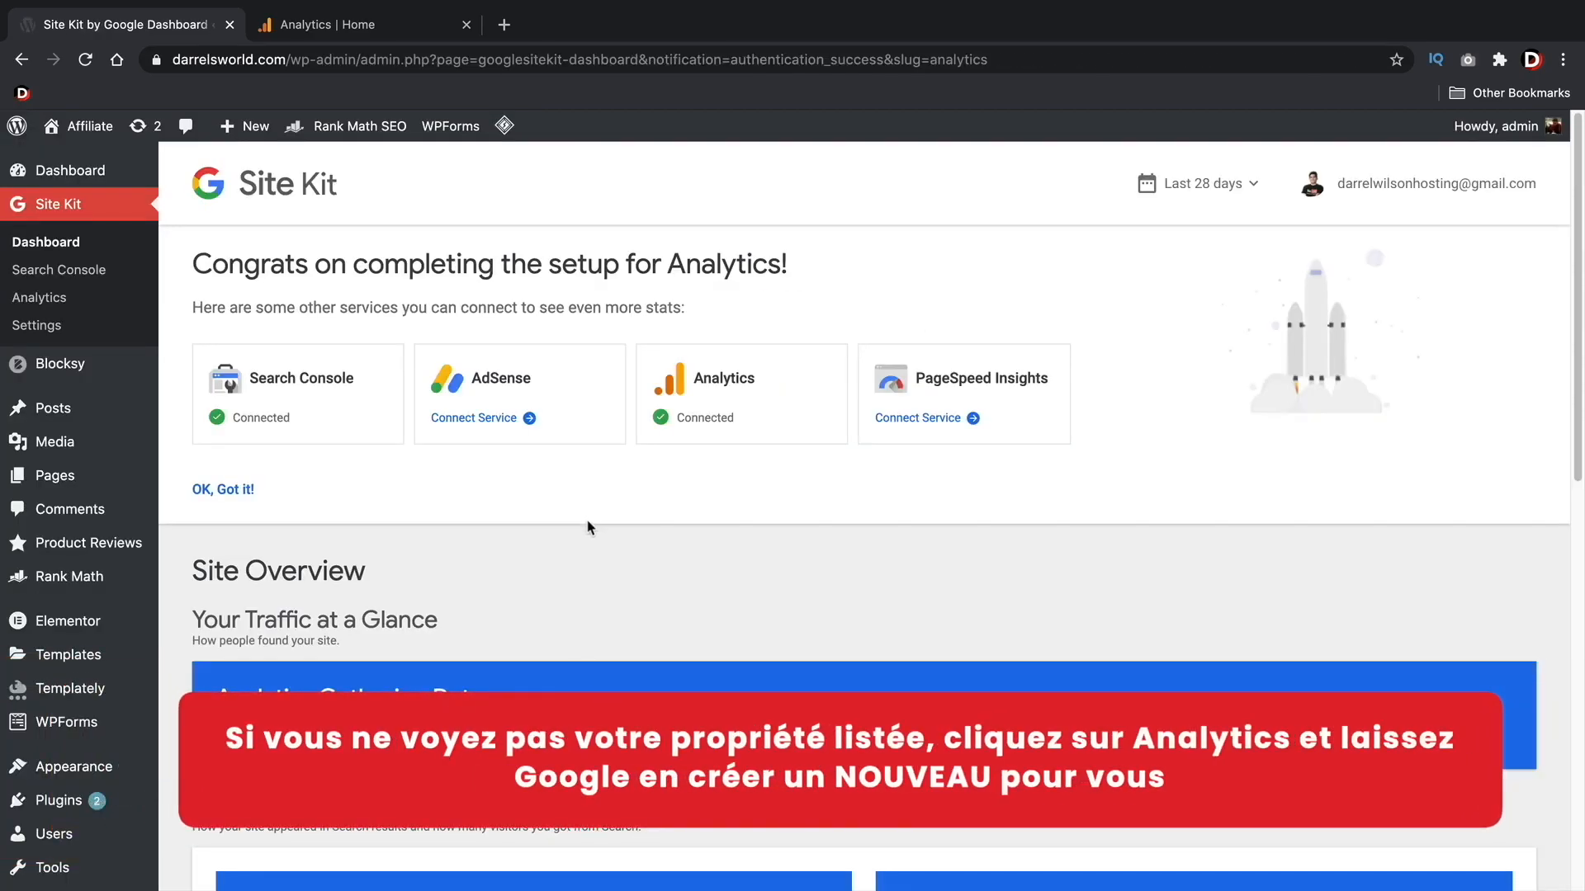
{"action": "left_click", "coordinate": [369, 31]}
{"action": "left_click", "coordinate": [323, 149]}
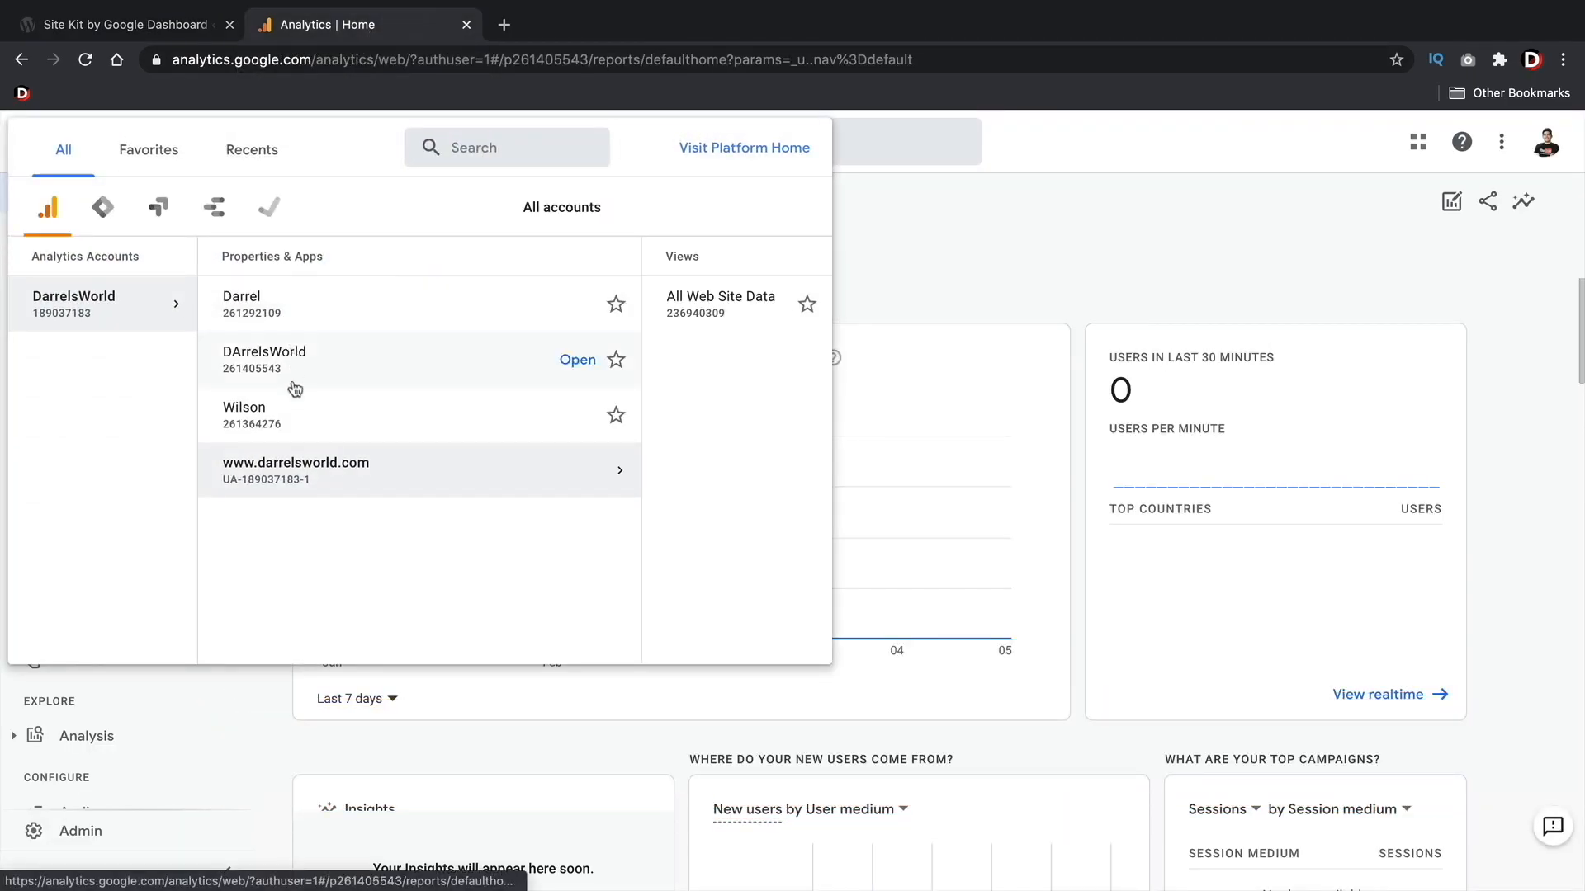
{"action": "left_click", "coordinate": [615, 476]}
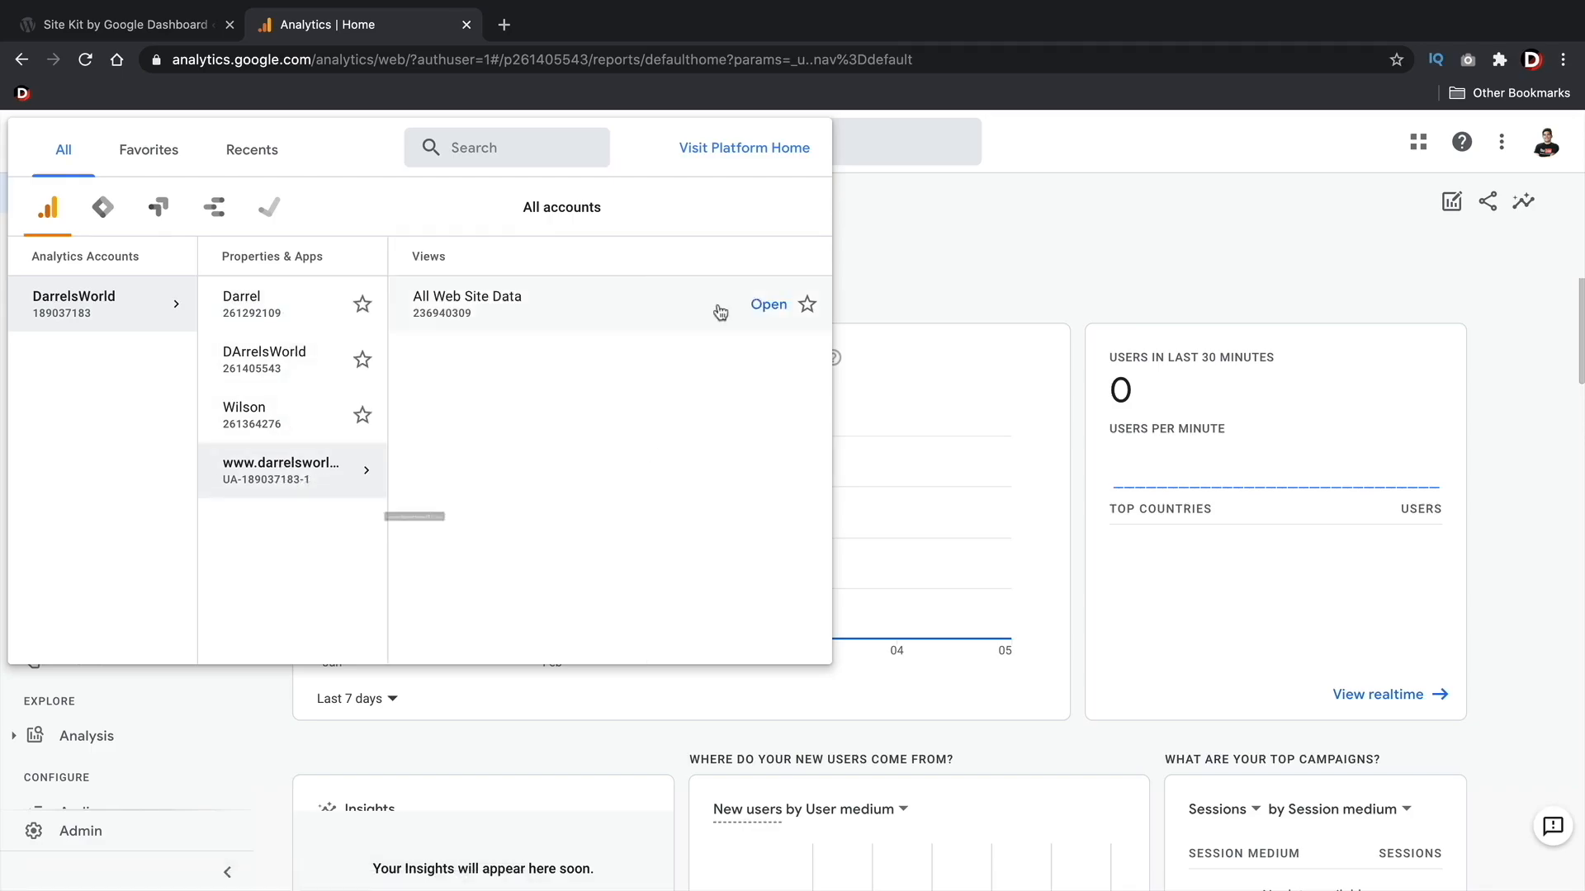
{"action": "left_click", "coordinate": [448, 307]}
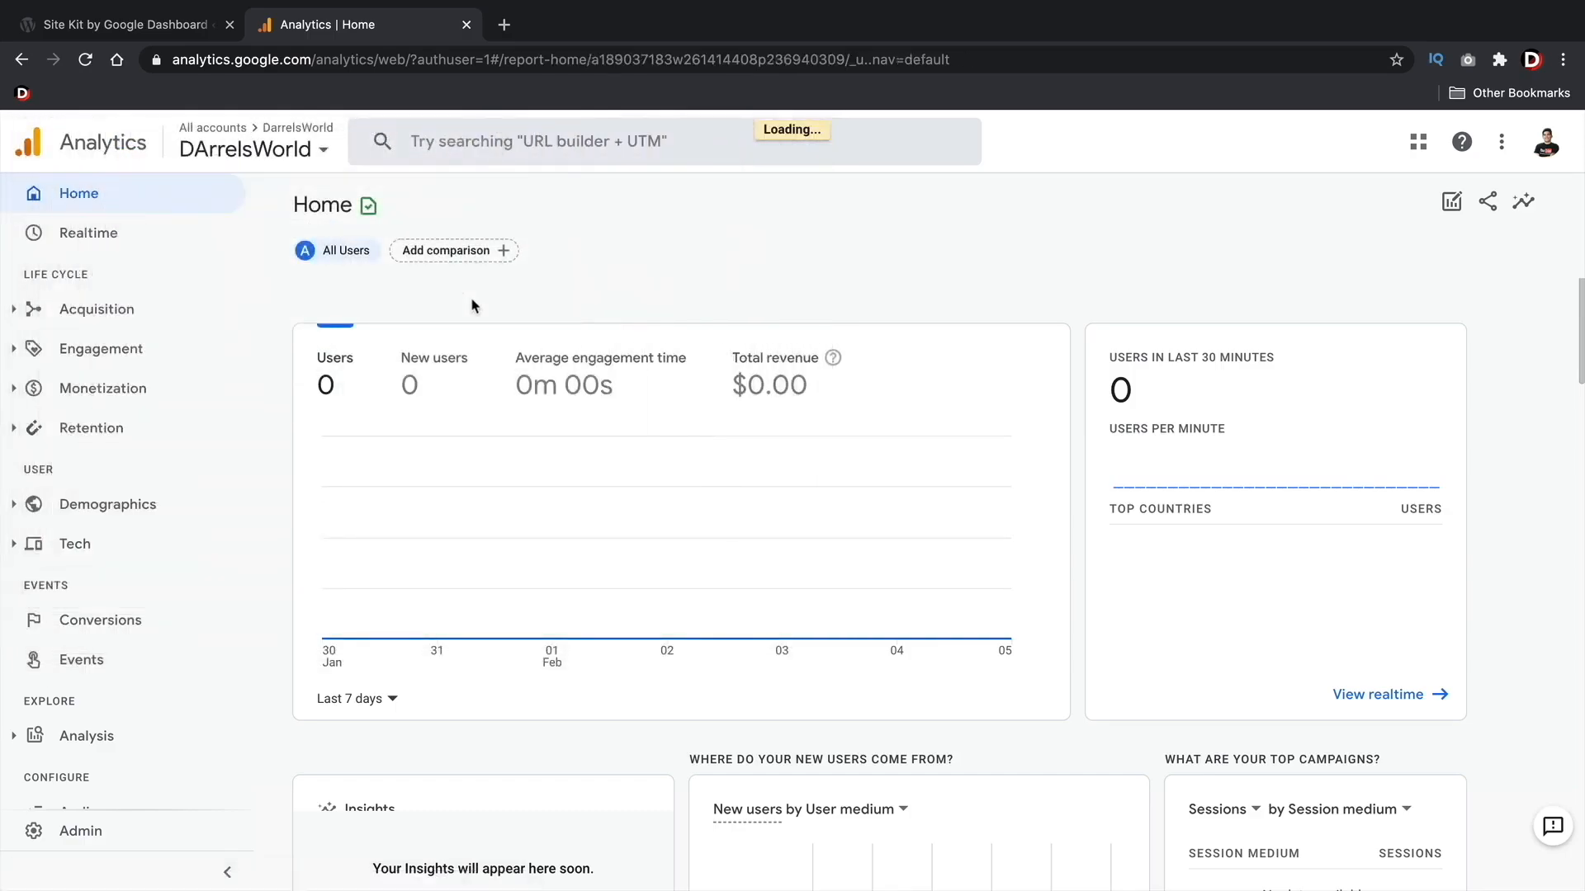
- Return to the Site Kit dashboard and look over its traffic, search funnel, and popularity sections
{"action": "left_click", "coordinate": [161, 28]}
{"action": "scroll", "coordinate": [560, 537], "scroll_direction": "down", "scroll_amount": 5}
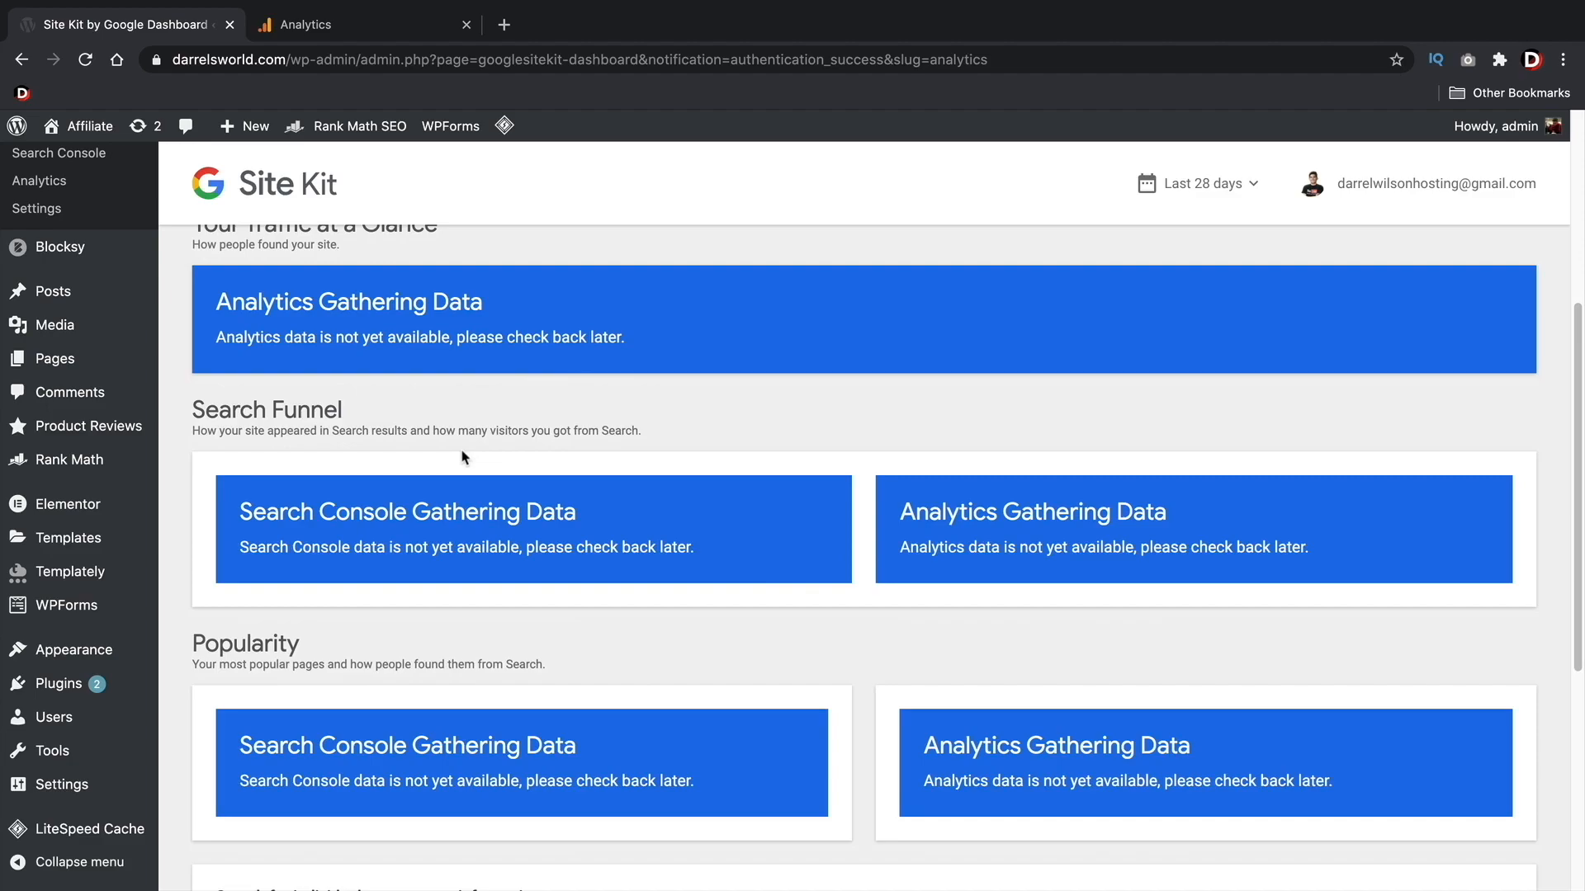
{"action": "scroll", "coordinate": [463, 470], "scroll_direction": "up", "scroll_amount": 1}
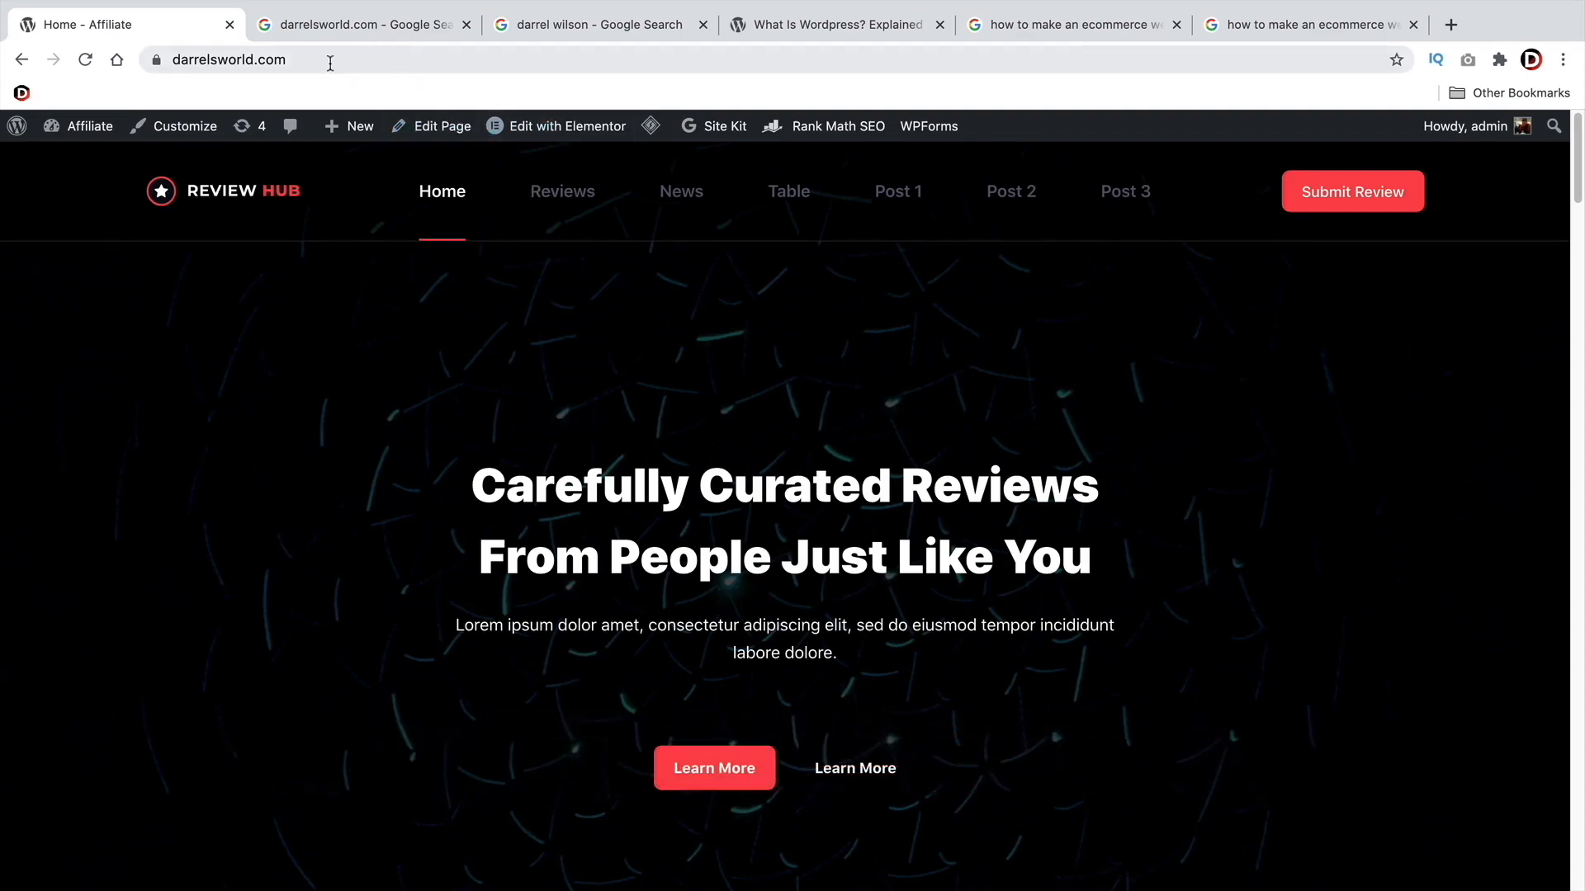
- Examine the title and description of the home page in the Google results for darrelsworld.com
{"action": "left_click_drag", "start_coordinate": [330, 63], "coordinate": [190, 61]}
{"action": "left_click", "coordinate": [346, 26]}
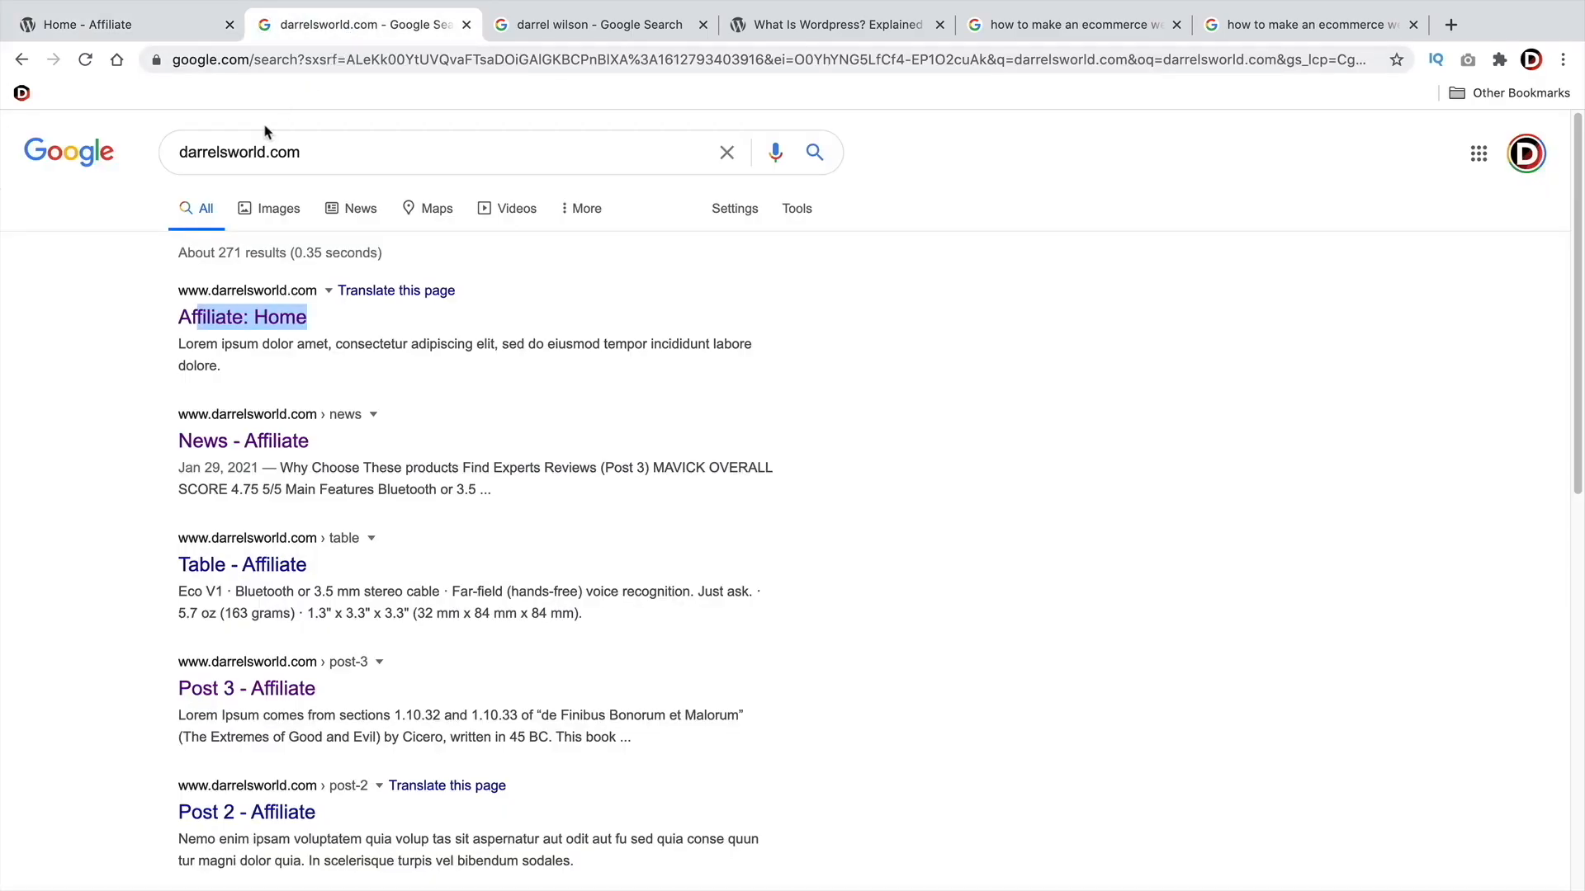
{"action": "left_click", "coordinate": [23, 309]}
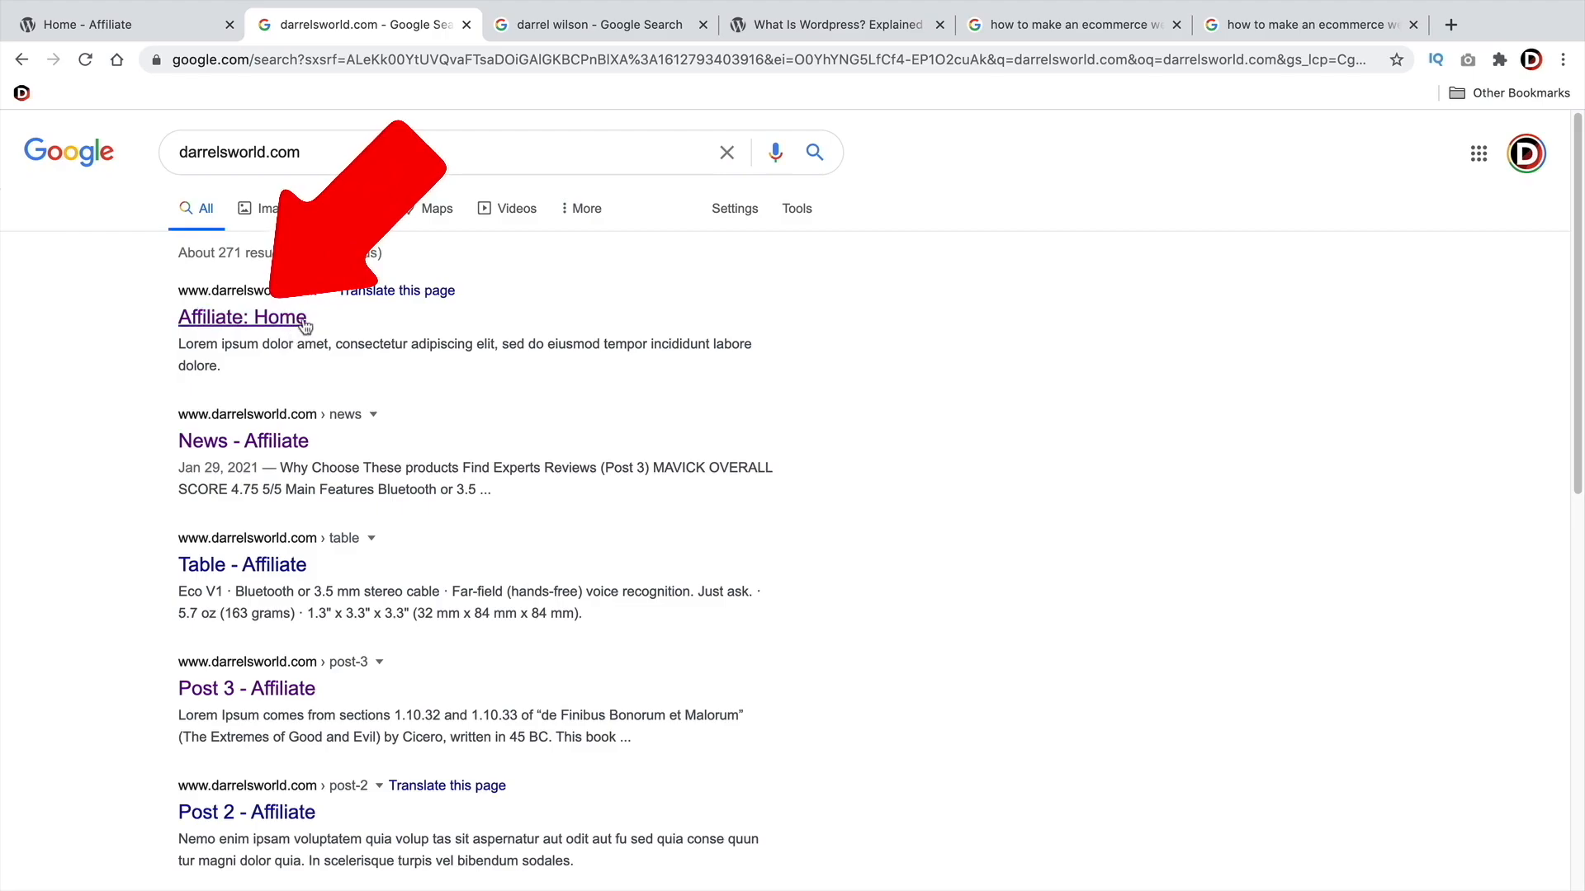
{"action": "left_click_drag", "start_coordinate": [190, 348], "coordinate": [259, 364]}
{"action": "left_click", "coordinate": [258, 363]}
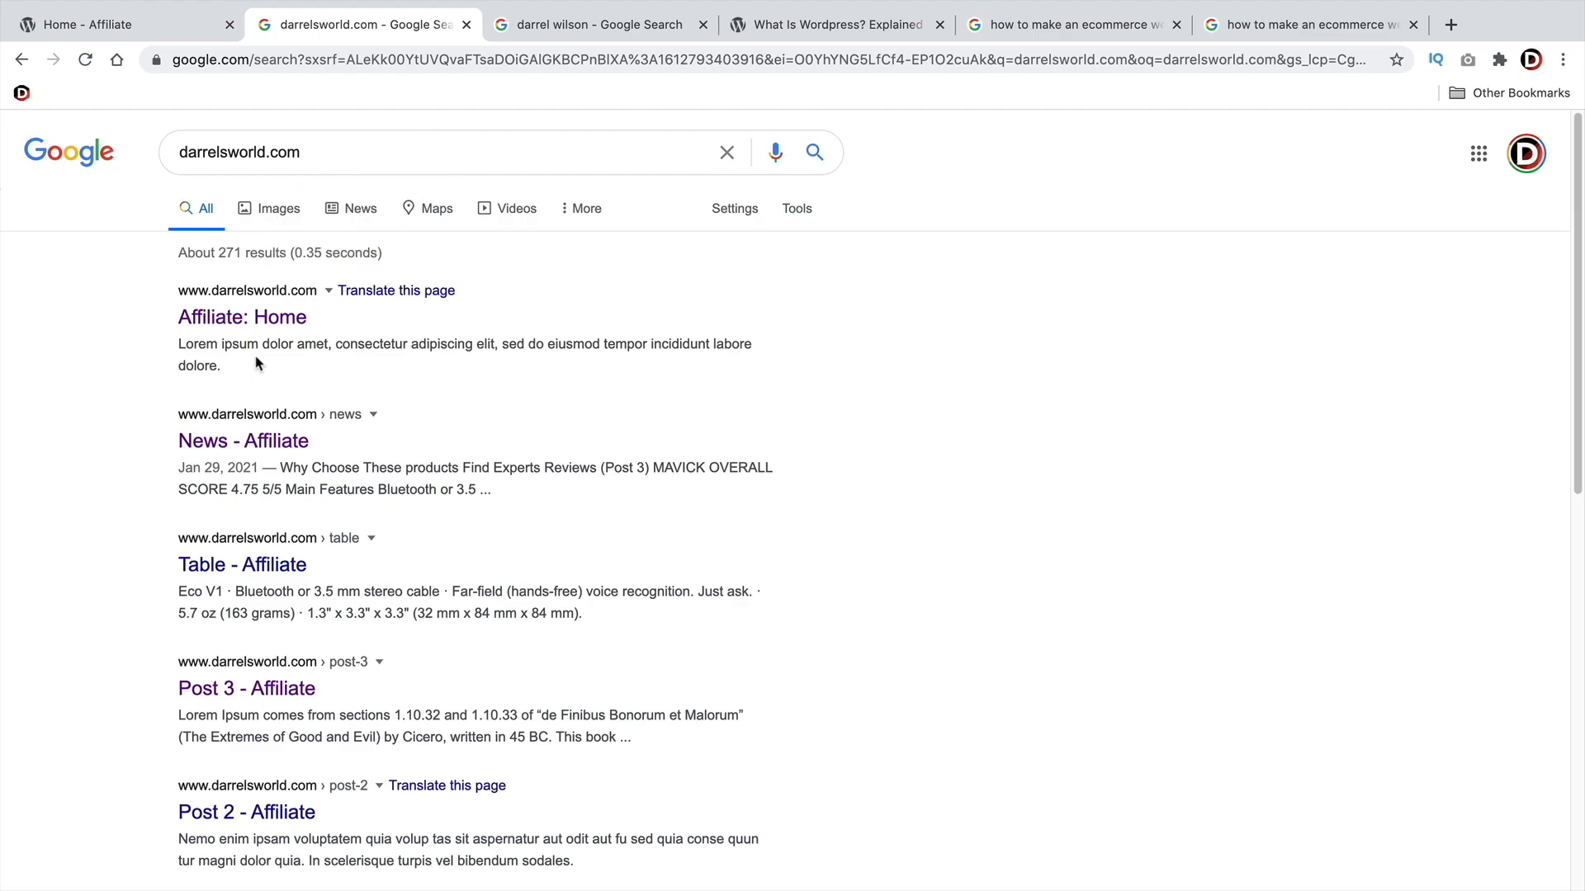
- Examine the description of the WordPress tutorials website in the other Google search as an example of a customized listing
{"action": "left_click", "coordinate": [530, 25]}
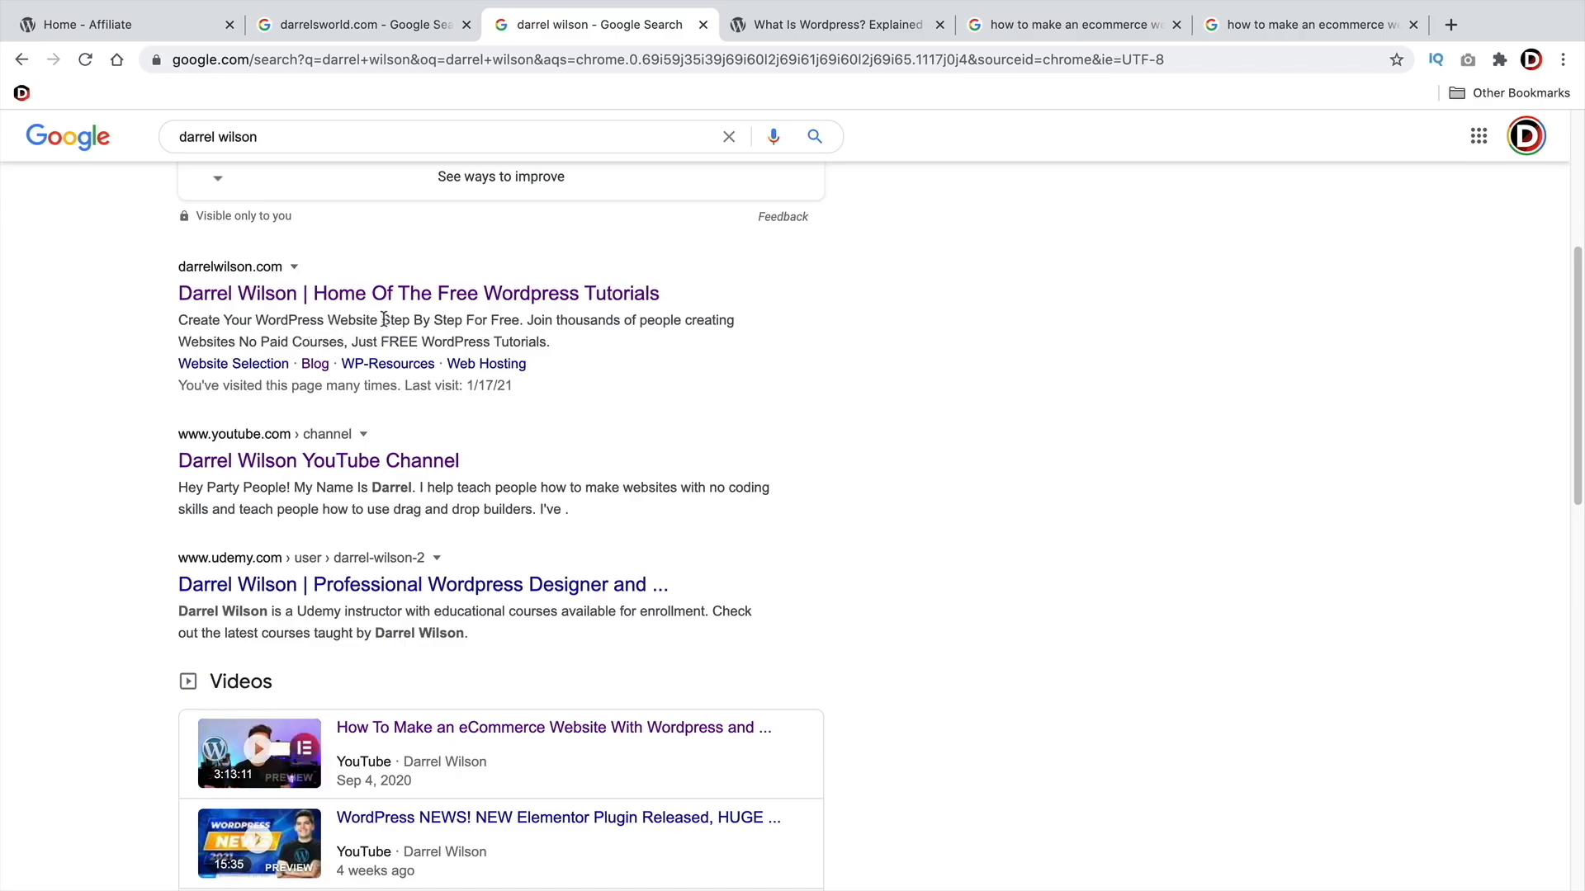
{"action": "left_click_drag", "start_coordinate": [523, 319], "coordinate": [250, 319]}
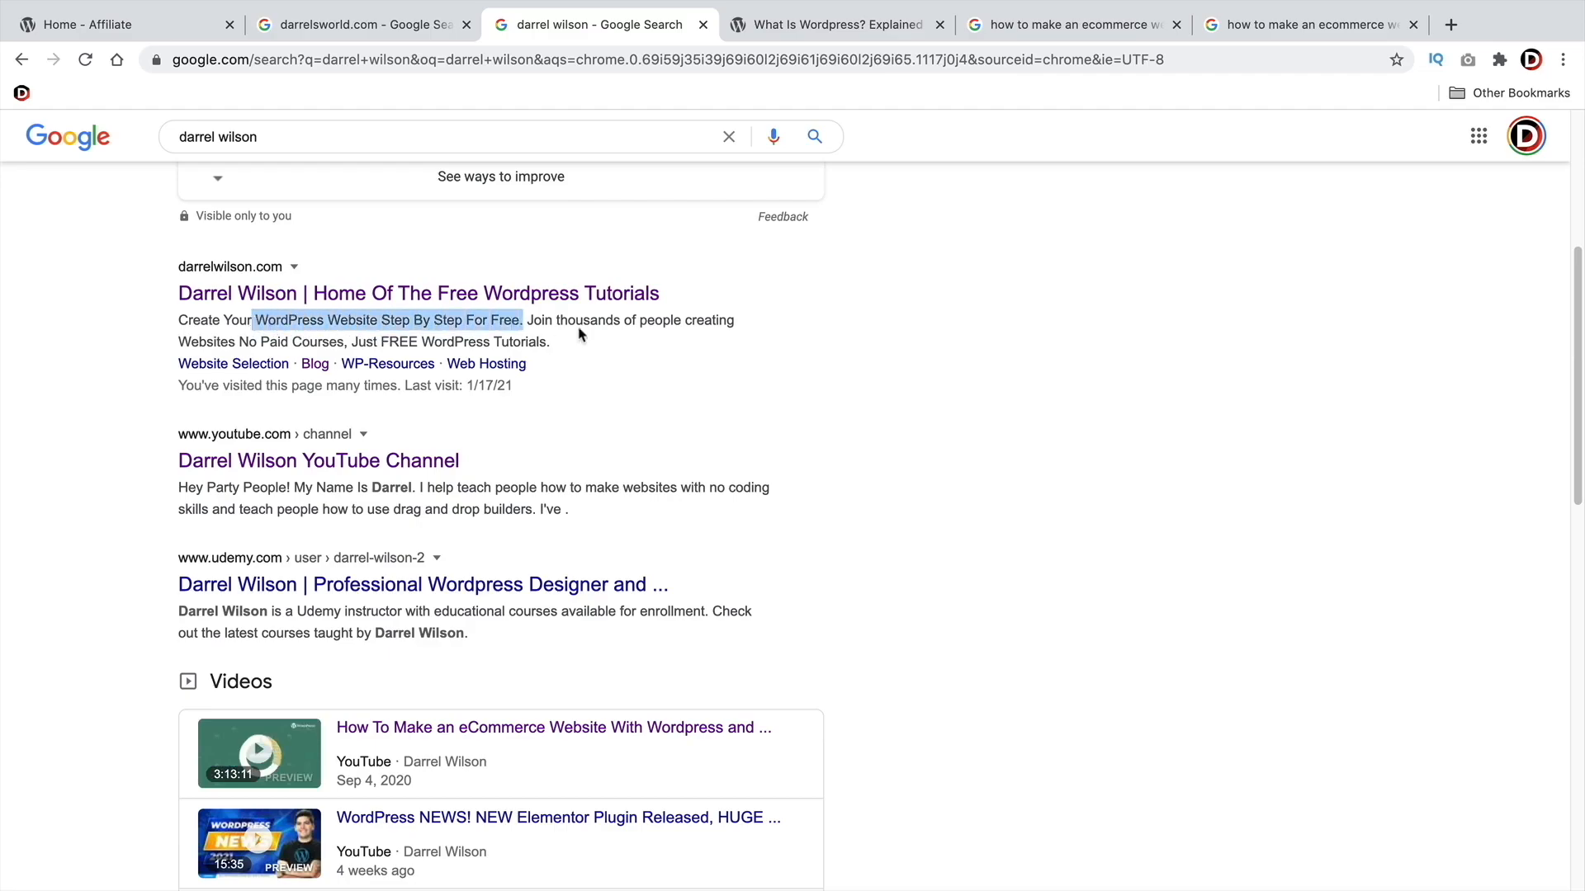
{"action": "left_click", "coordinate": [574, 318]}
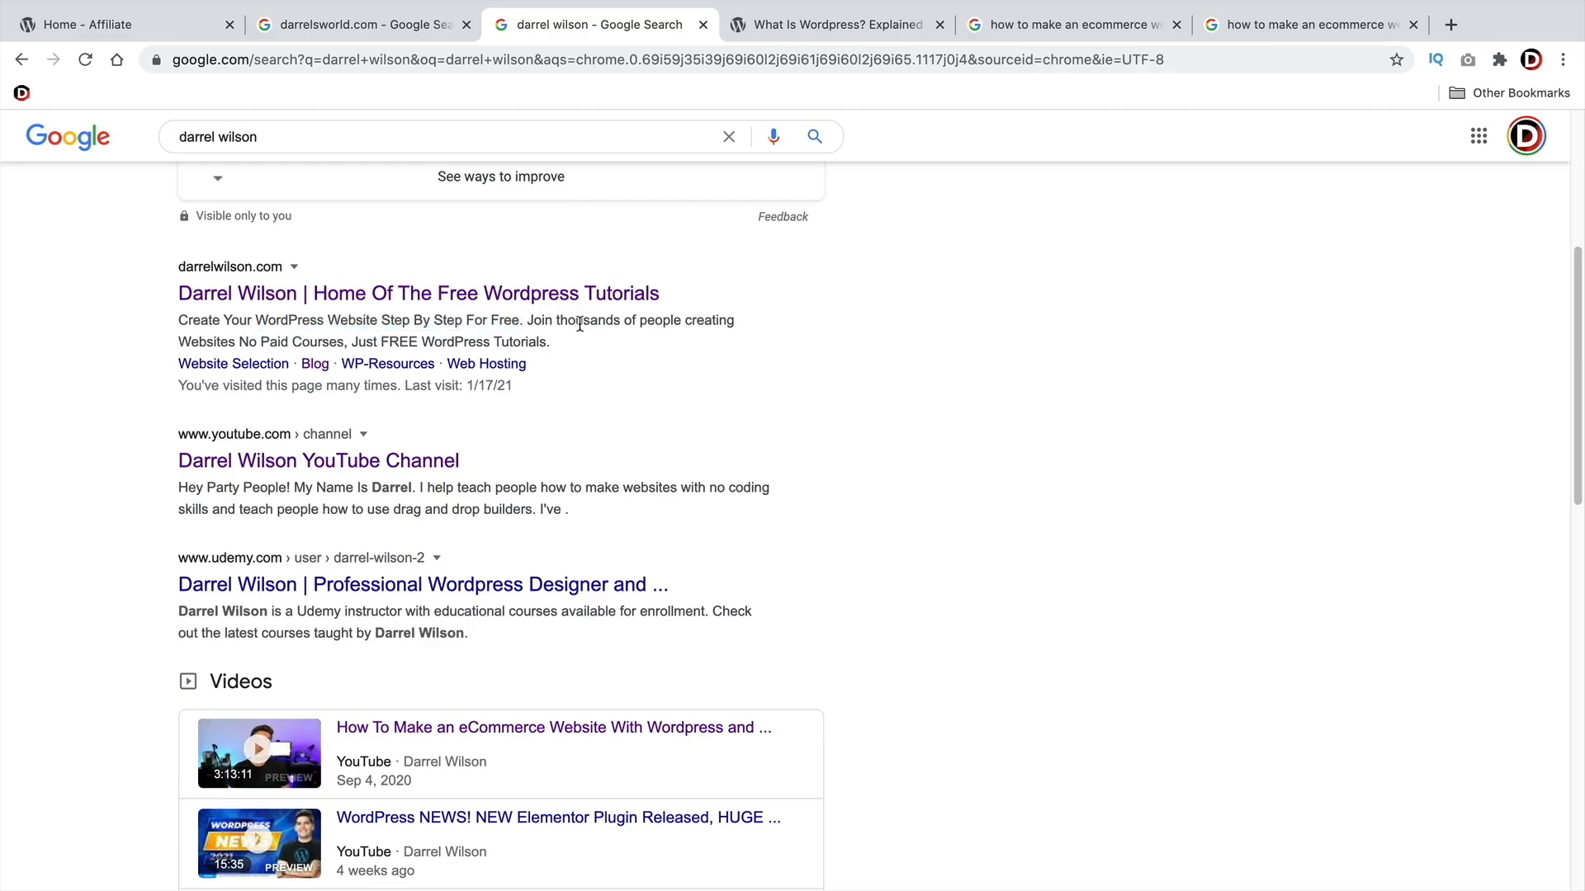
{"action": "left_click_drag", "start_coordinate": [547, 342], "coordinate": [189, 328]}
{"action": "left_click", "coordinate": [189, 329]}
- Open the affiliate site's Home page for editing and log in to WordPress with the account e-mail and password
{"action": "left_click", "coordinate": [145, 33]}
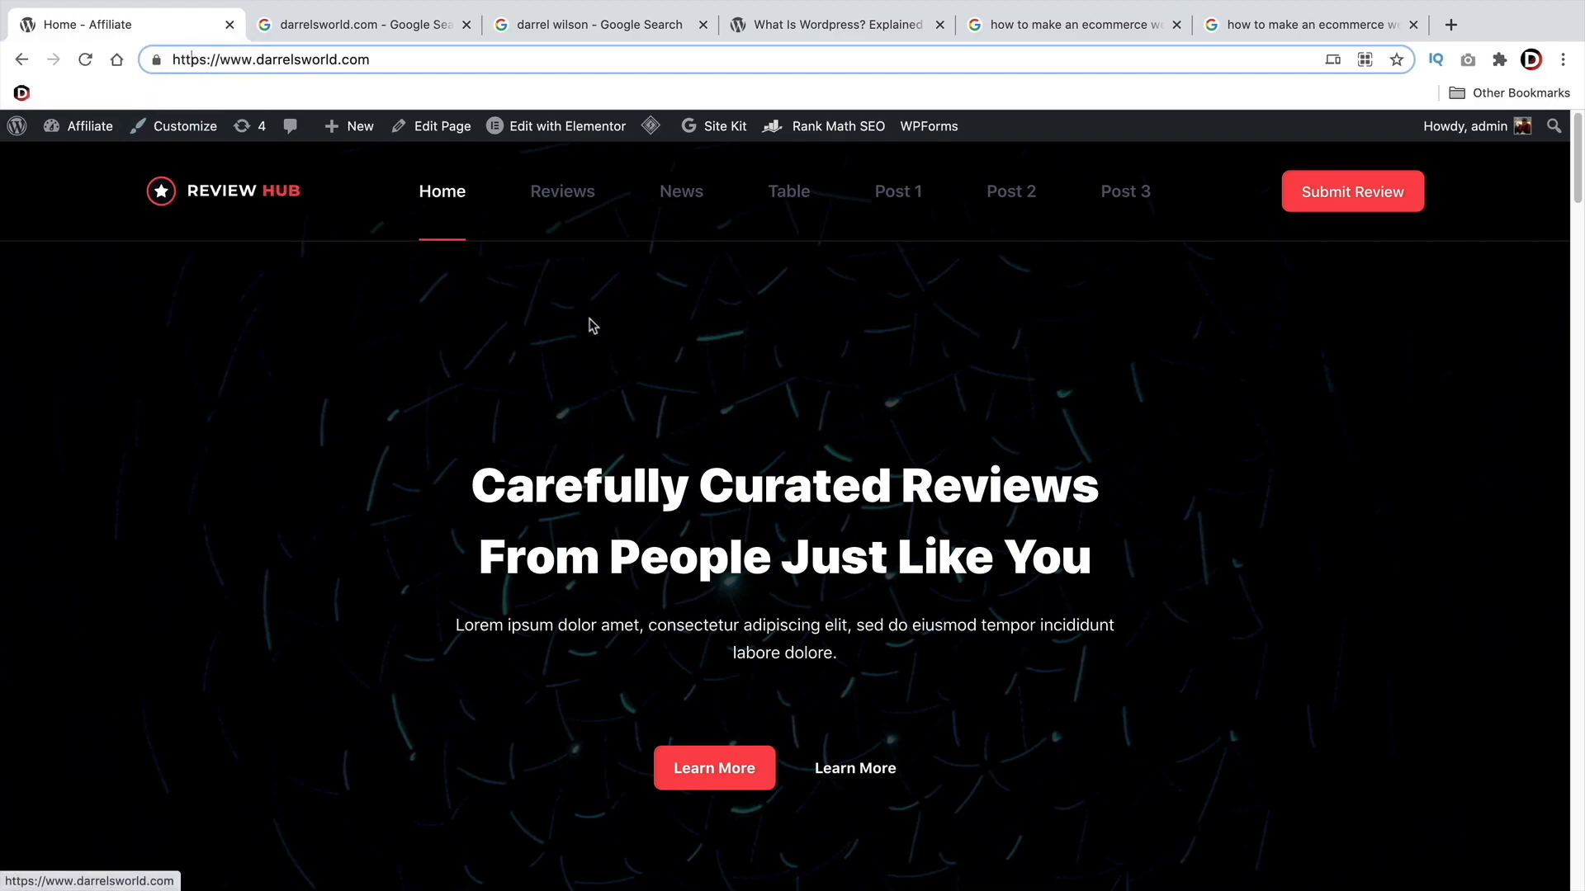
{"action": "left_click", "coordinate": [435, 128]}
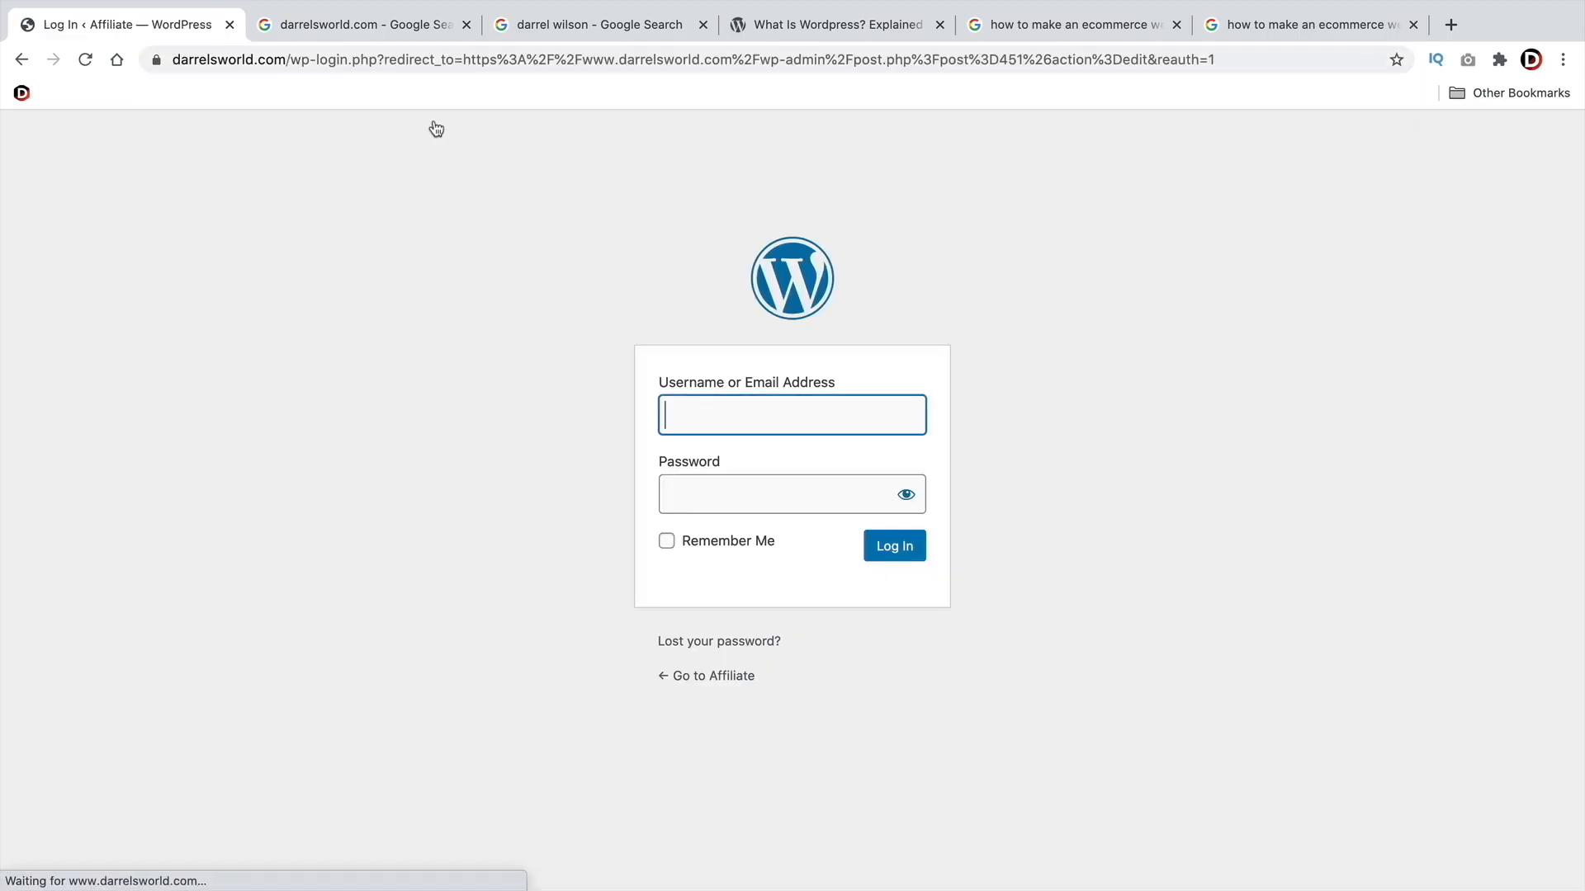
{"action": "left_click", "coordinate": [885, 547]}
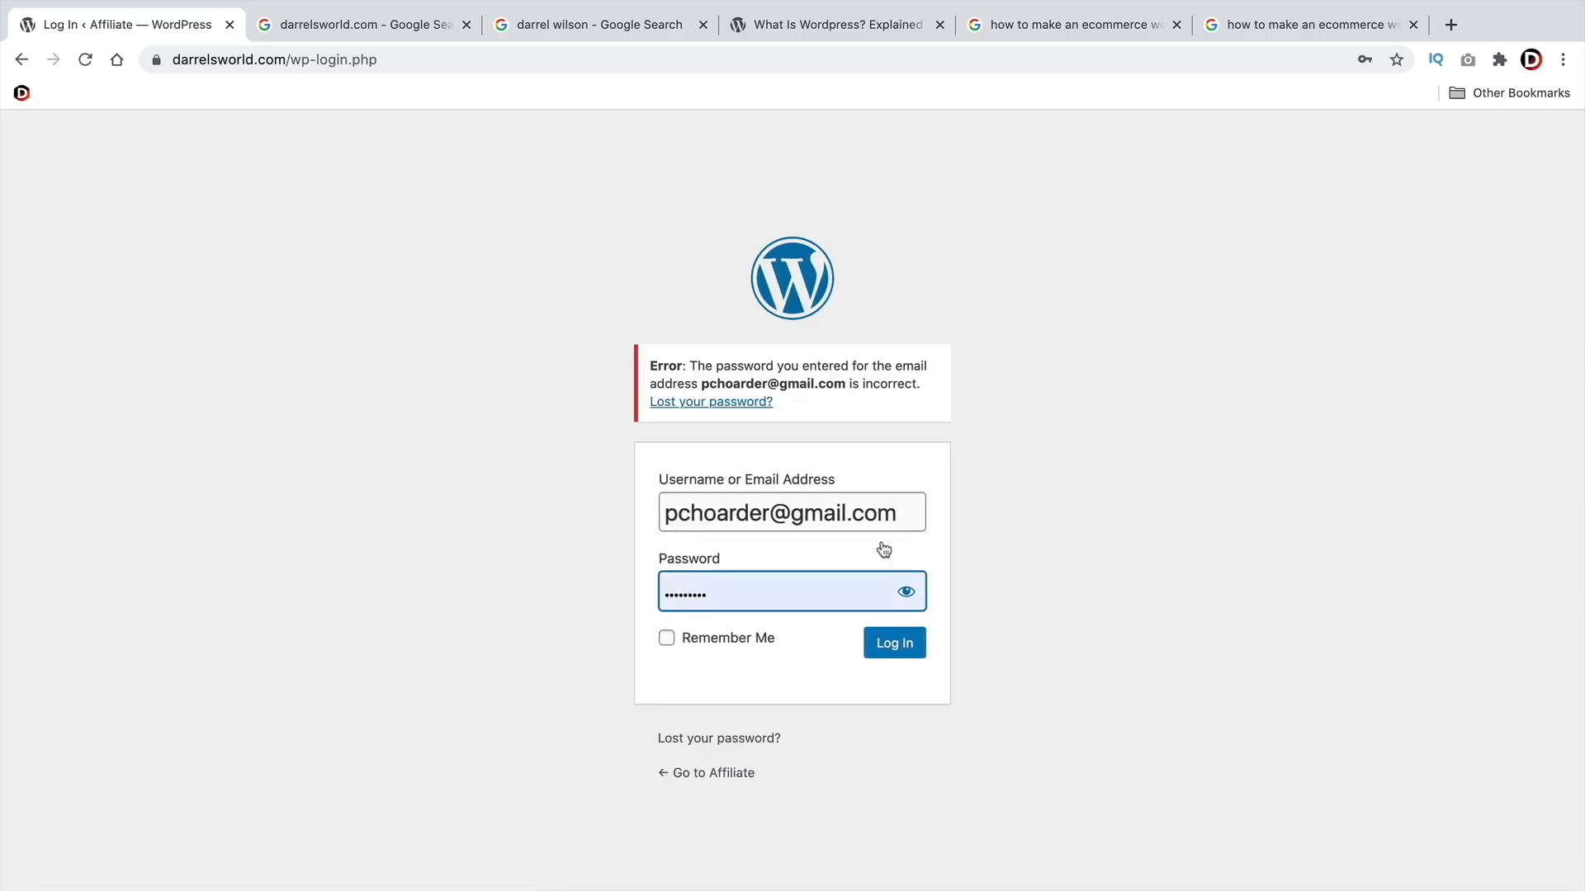
{"action": "left_click", "coordinate": [885, 590]}
{"action": "key", "text": "BackSpace"}
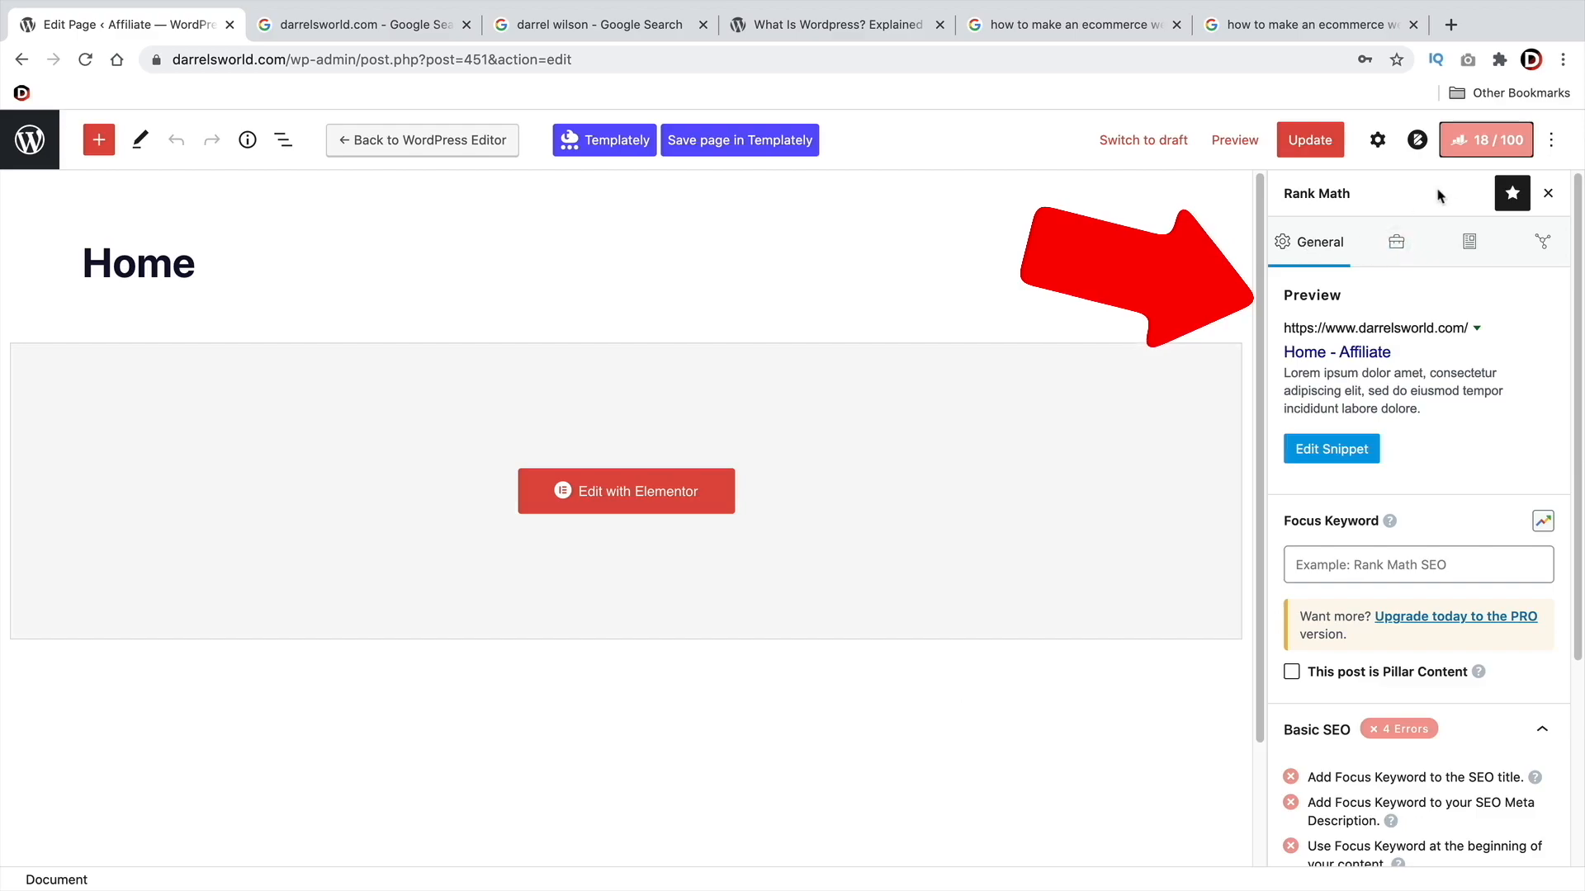
- Look through the Advanced, Schema, and Social settings of Rank Math for the Home page and return to the General settings
{"action": "left_click", "coordinate": [1395, 242]}
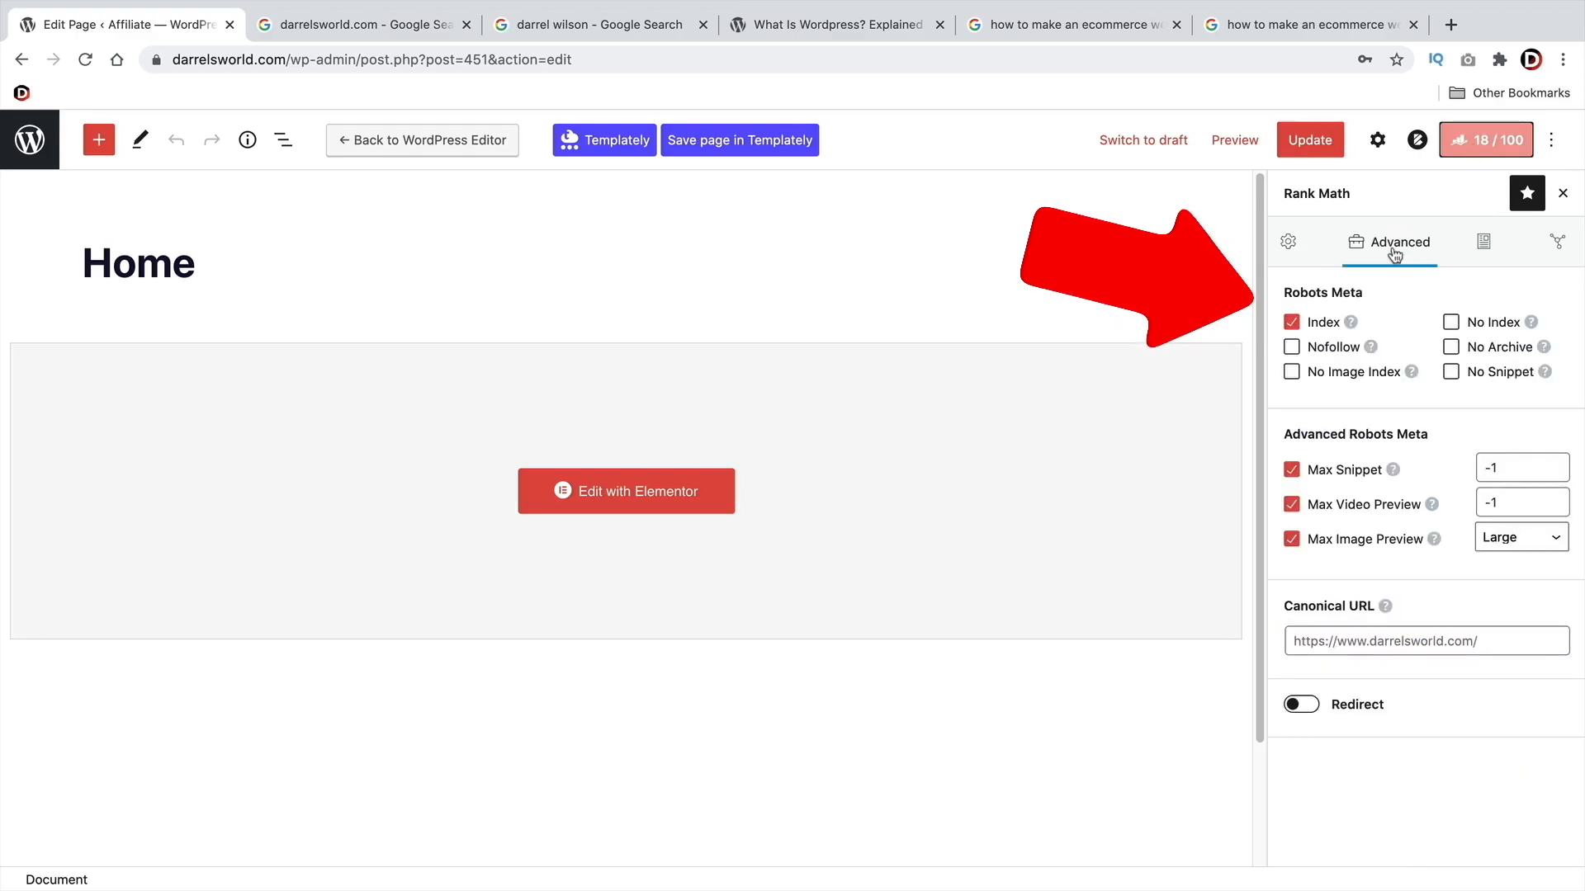
{"action": "left_click", "coordinate": [1482, 245]}
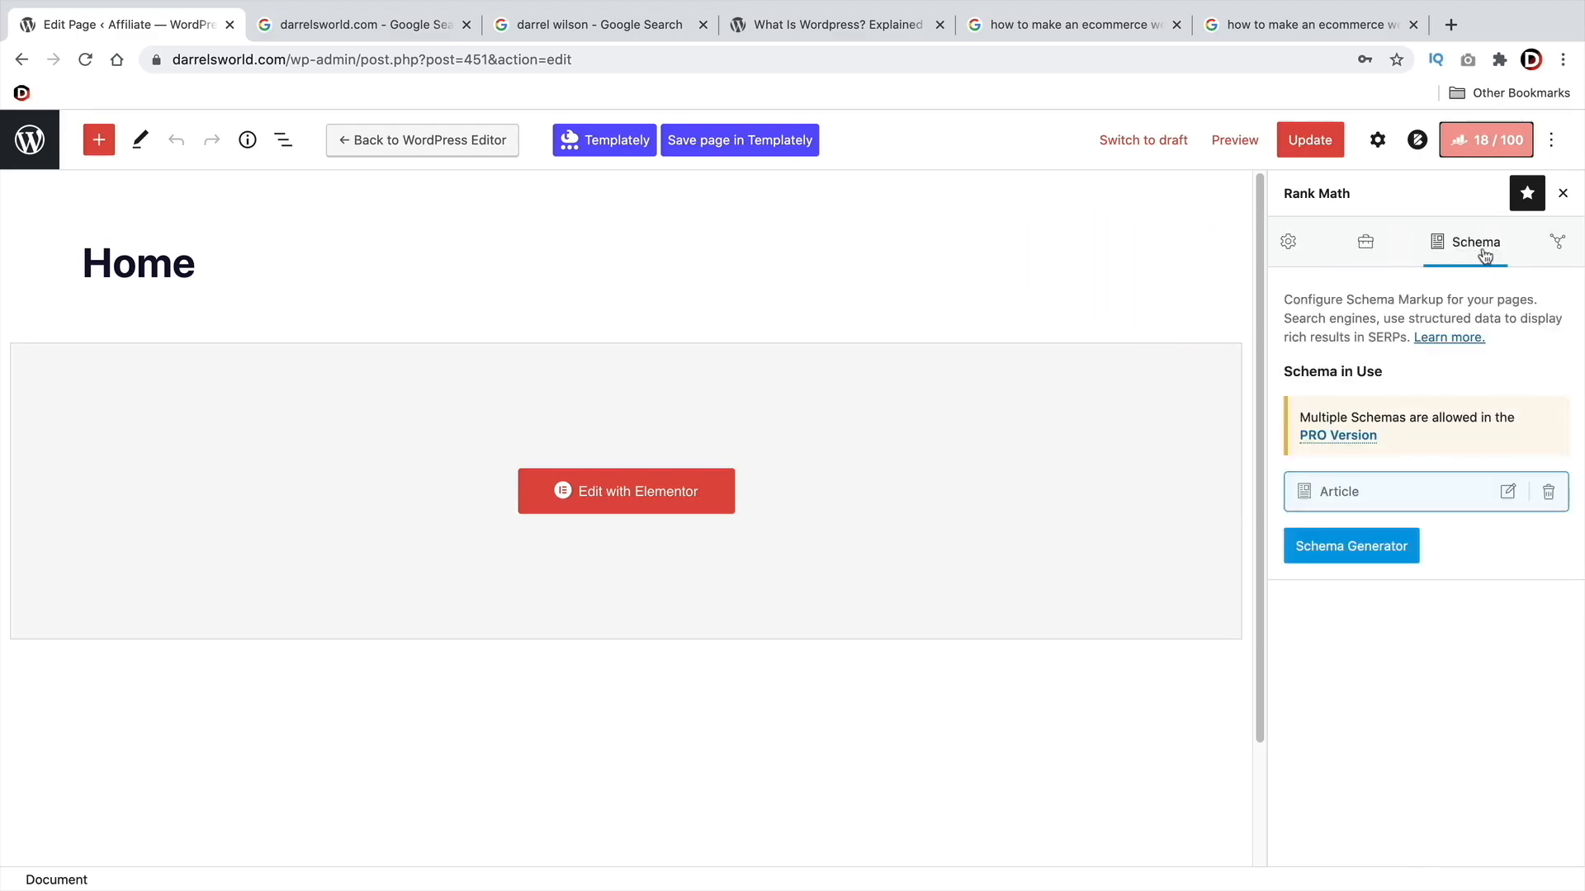
{"action": "left_click", "coordinate": [1554, 247]}
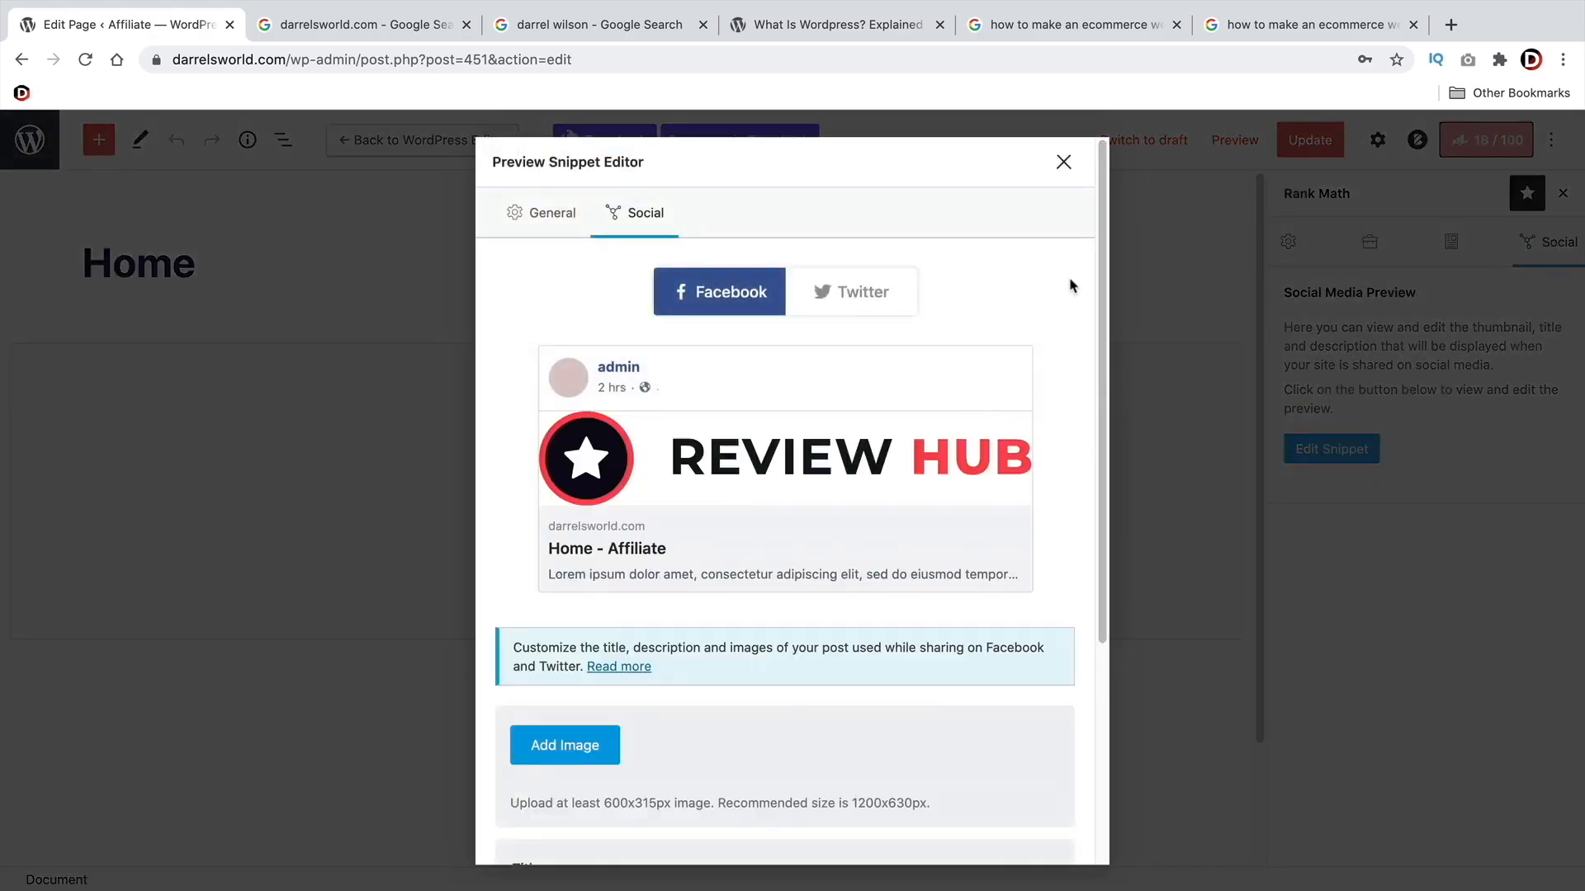
{"action": "left_click", "coordinate": [1063, 162]}
{"action": "left_click", "coordinate": [1288, 243]}
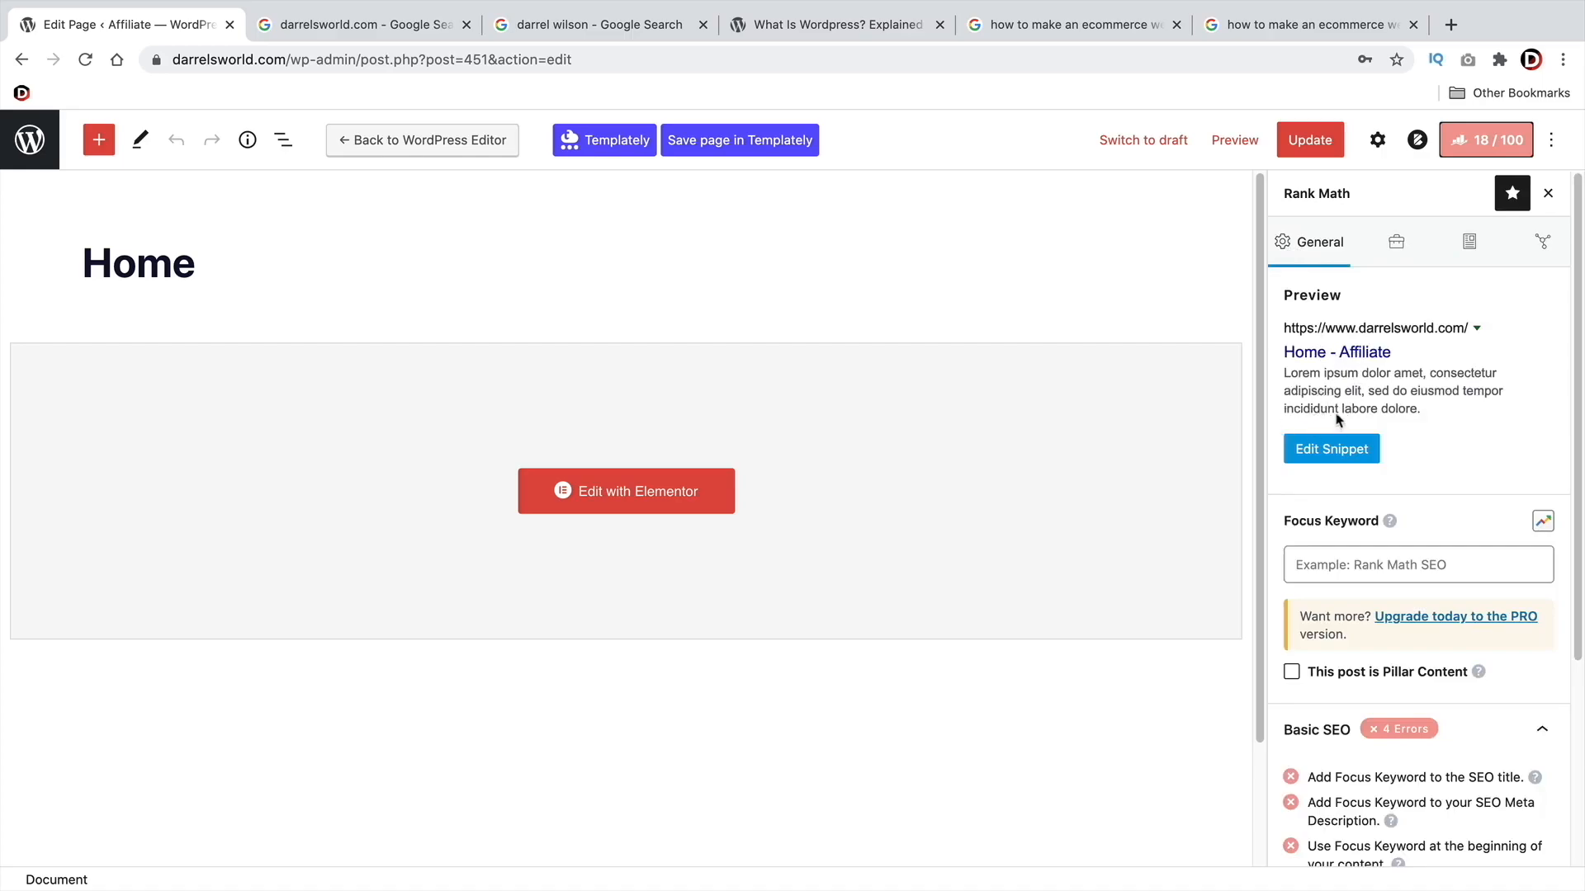
- Open the snippet editor for the Home page and examine the %sep% and %sitename% variables in its title
{"action": "left_click", "coordinate": [1345, 450]}
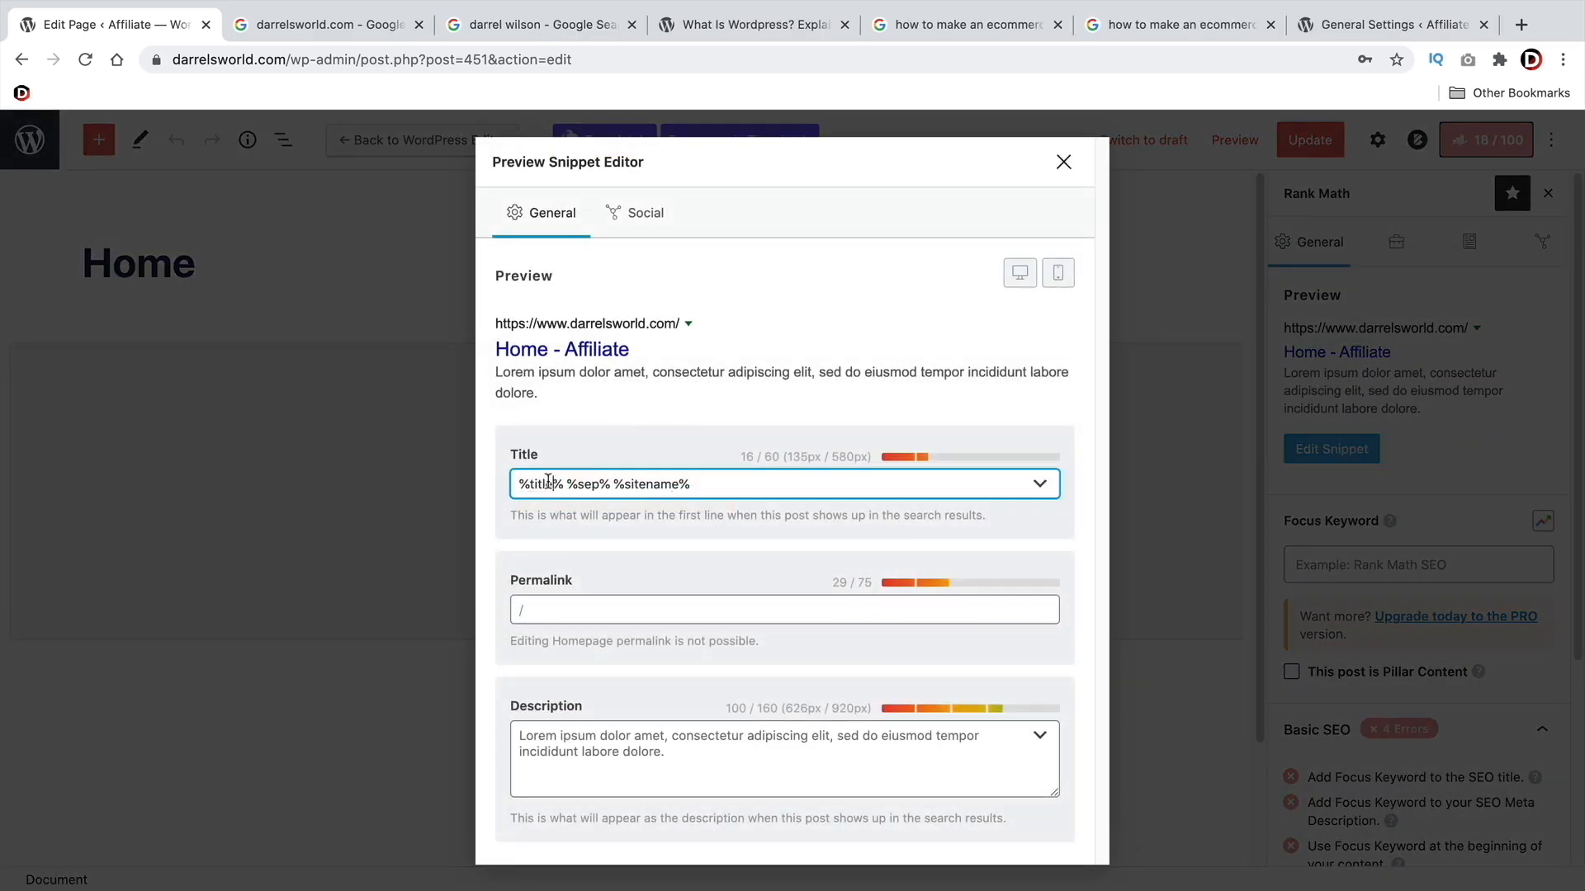
{"action": "left_click_drag", "start_coordinate": [552, 482], "coordinate": [592, 482]}
{"action": "left_click_drag", "start_coordinate": [691, 482], "coordinate": [619, 477]}
{"action": "left_click", "coordinate": [669, 408]}
- Browse the variables available for the snippet title, such as Site Title, Site Description, and Current Date
{"action": "left_click", "coordinate": [1037, 485]}
{"action": "scroll", "coordinate": [809, 635], "scroll_direction": "down", "scroll_amount": 3}
{"action": "scroll", "coordinate": [751, 584], "scroll_direction": "down", "scroll_amount": 2}
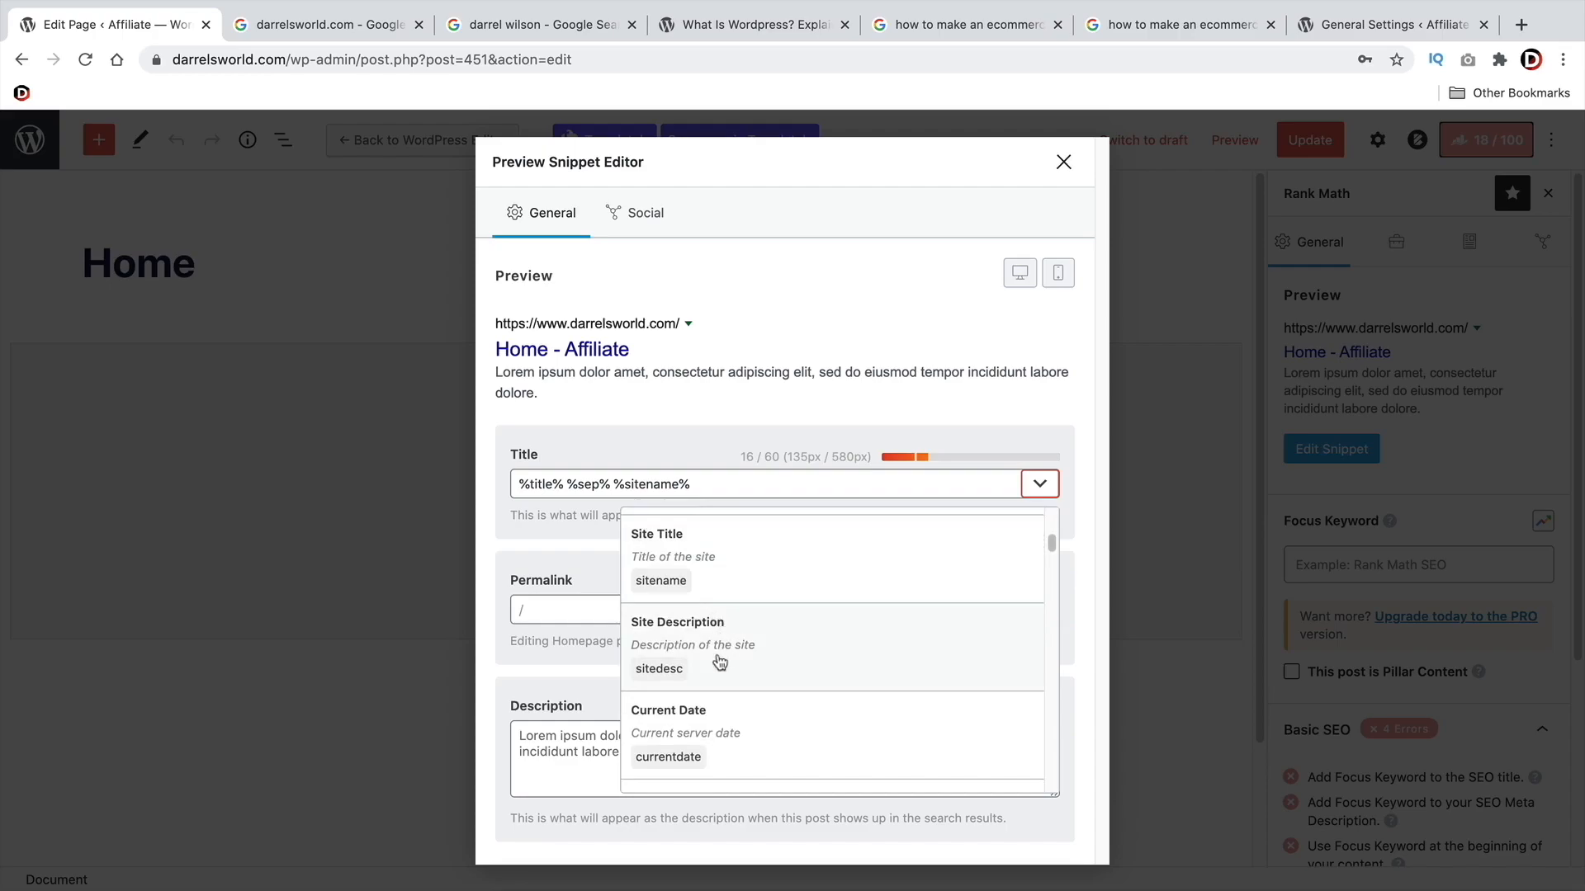
{"action": "scroll", "coordinate": [754, 627], "scroll_direction": "down", "scroll_amount": 3}
{"action": "scroll", "coordinate": [756, 627], "scroll_direction": "up", "scroll_amount": 5}
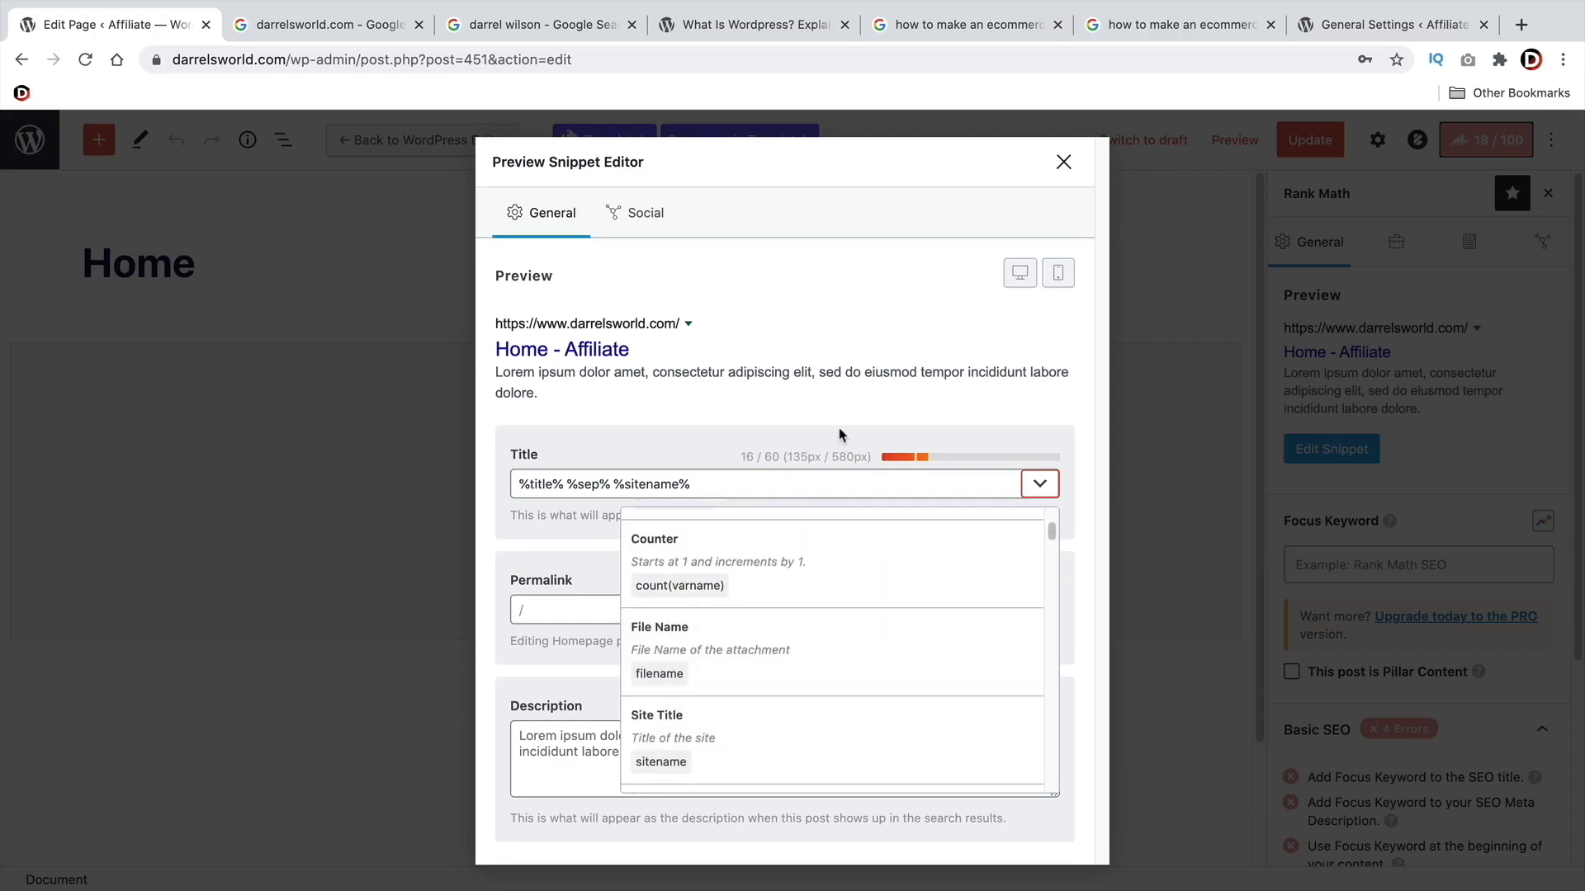
{"action": "left_click", "coordinate": [842, 411]}
- Check the Site Title in the WordPress General Settings and return to the Home snippet editor
{"action": "left_click", "coordinate": [1391, 29]}
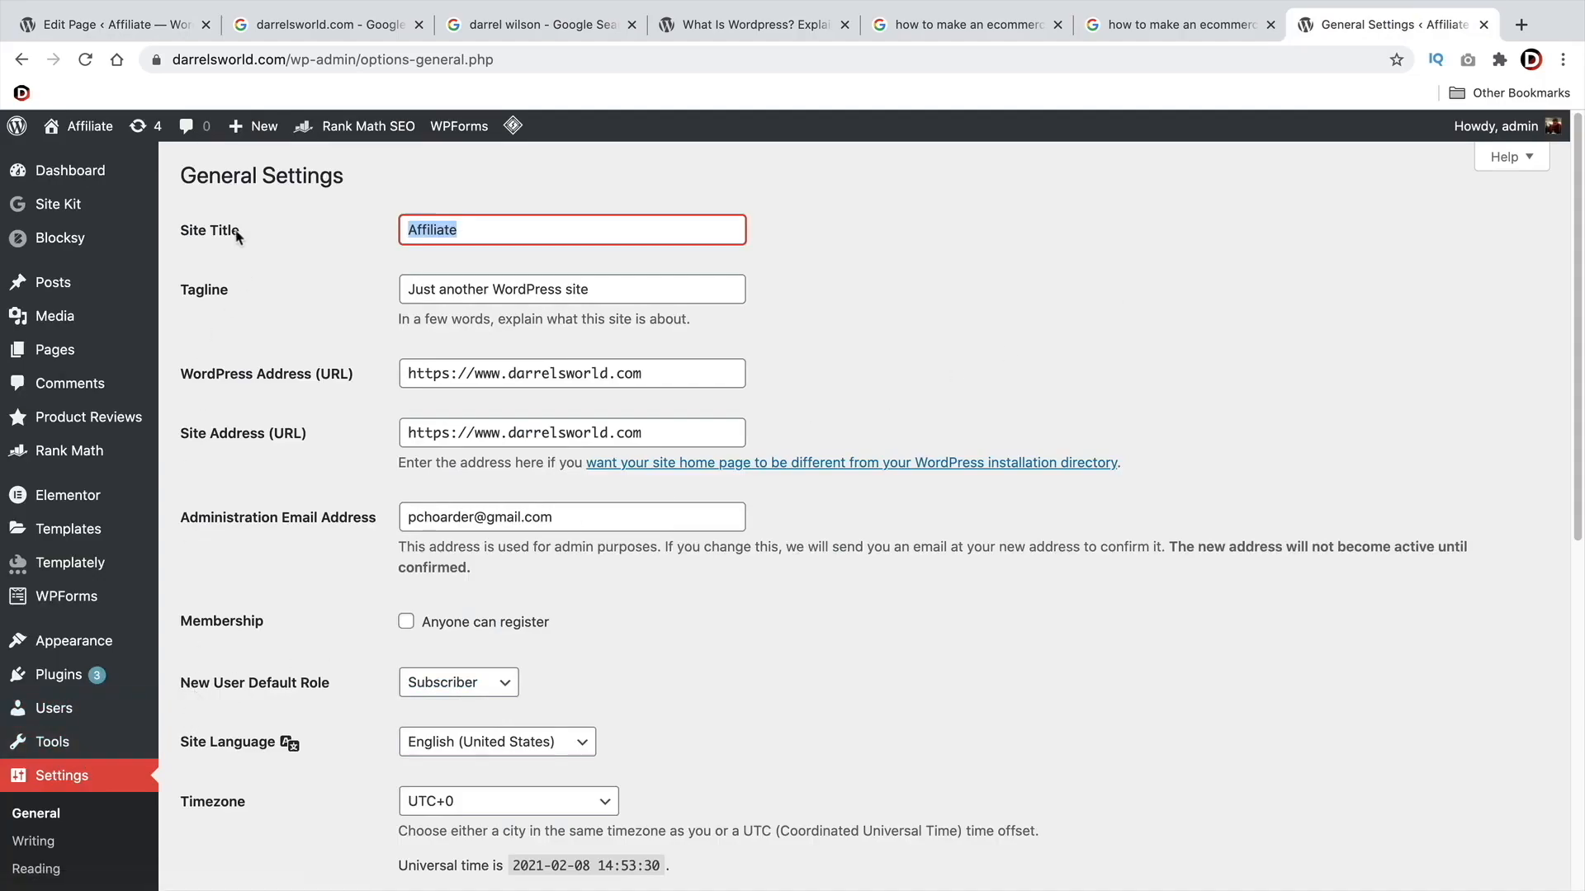
{"action": "left_click_drag", "start_coordinate": [481, 230], "coordinate": [412, 229]}
{"action": "left_click", "coordinate": [132, 29]}
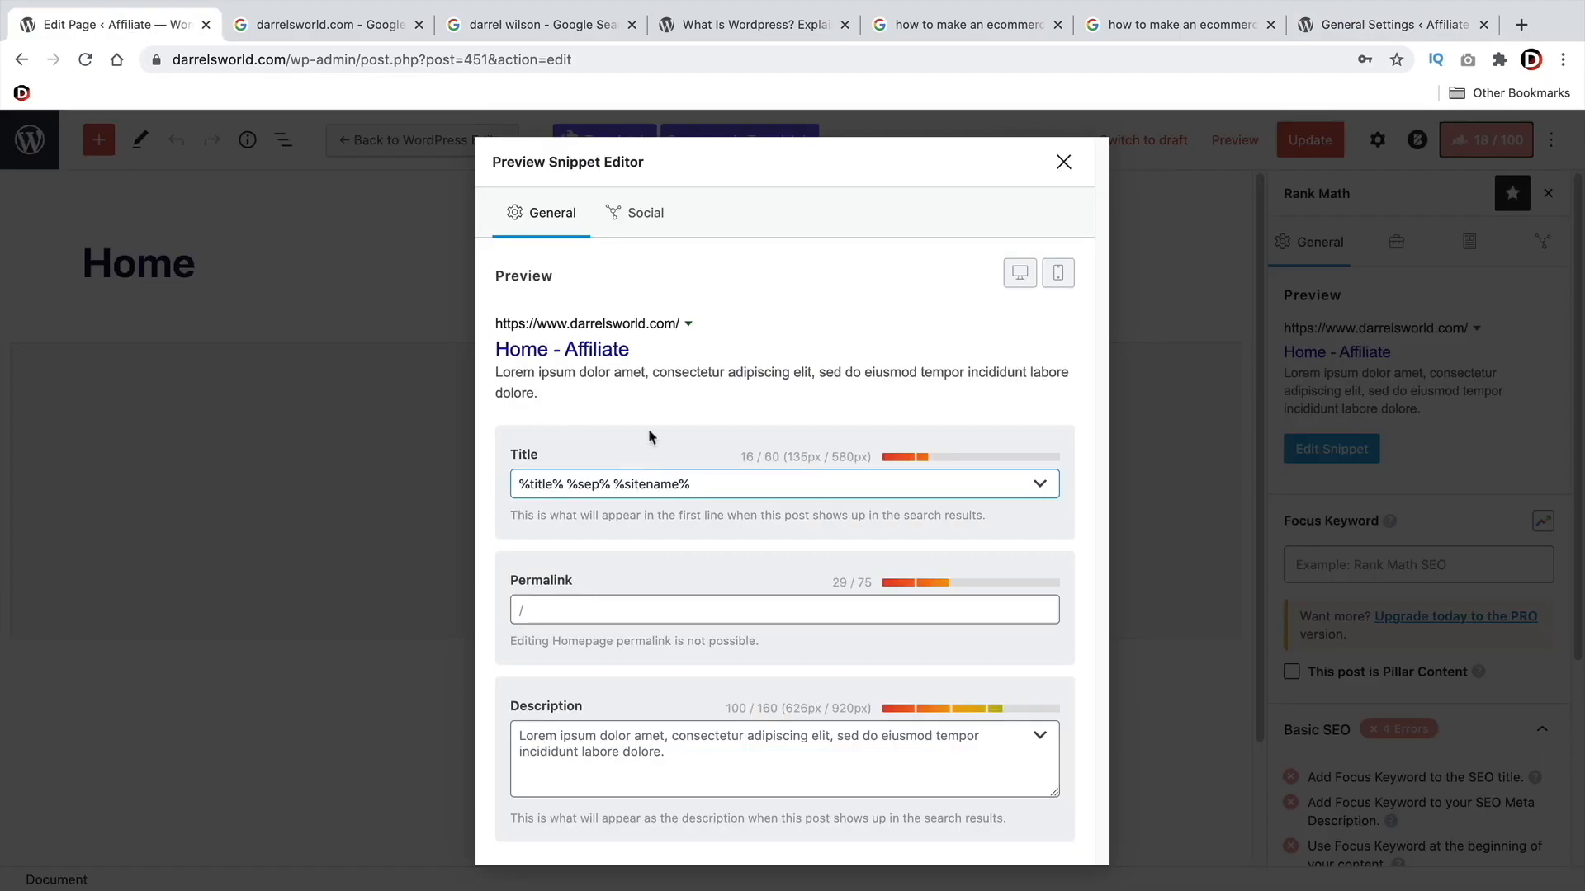
- Compare with the title and description of the WordPress tutorials website in its Google search results
{"action": "left_click", "coordinate": [535, 25]}
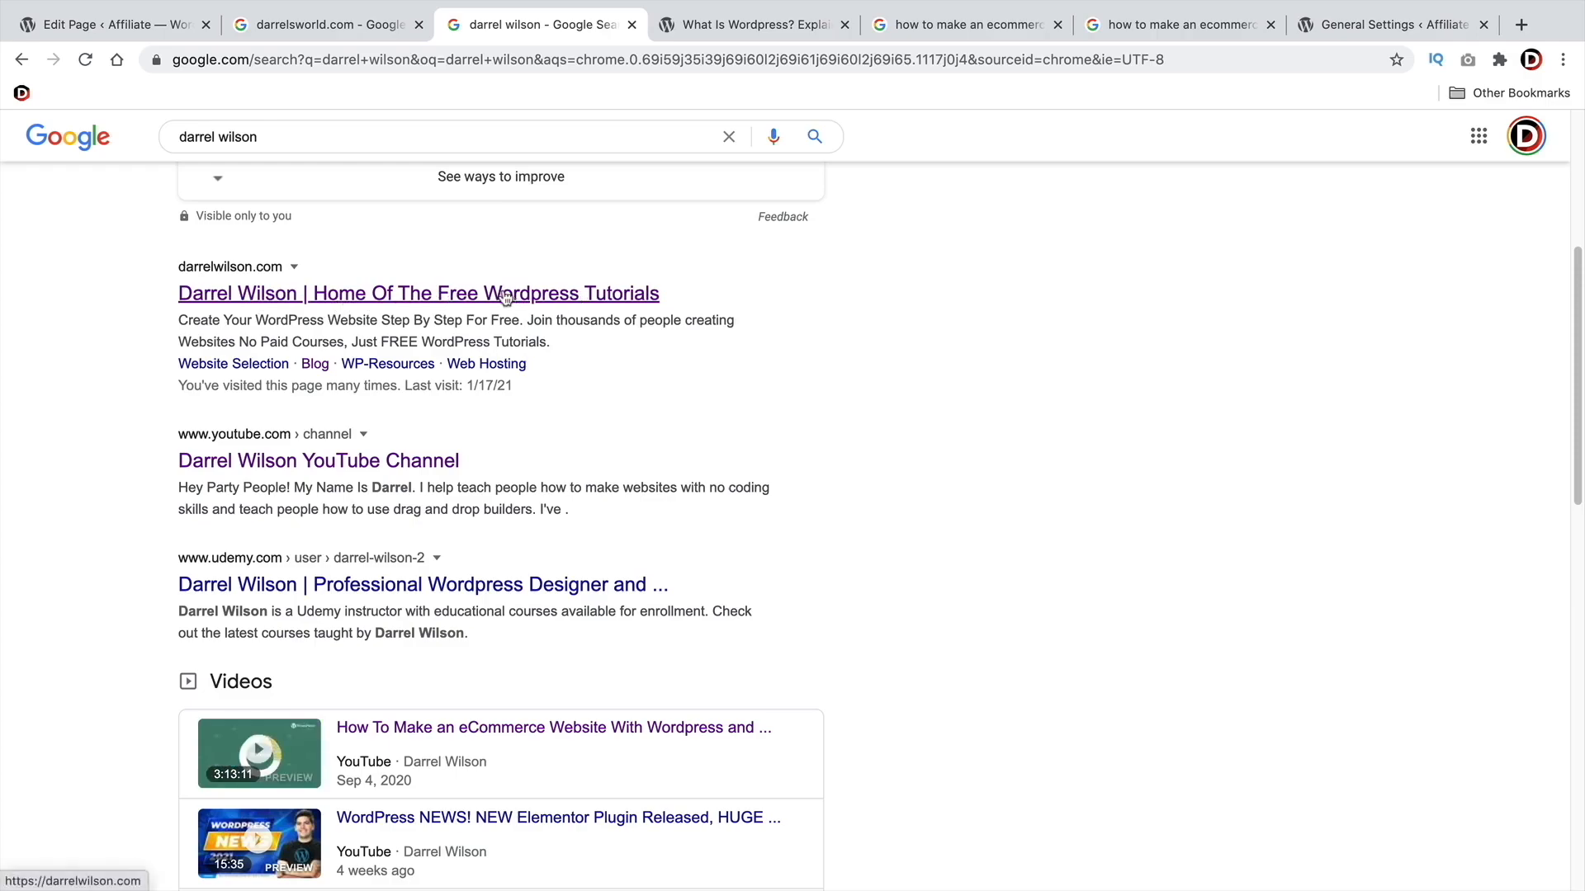
{"action": "left_click_drag", "start_coordinate": [519, 342], "coordinate": [467, 324]}
{"action": "left_click", "coordinate": [467, 326]}
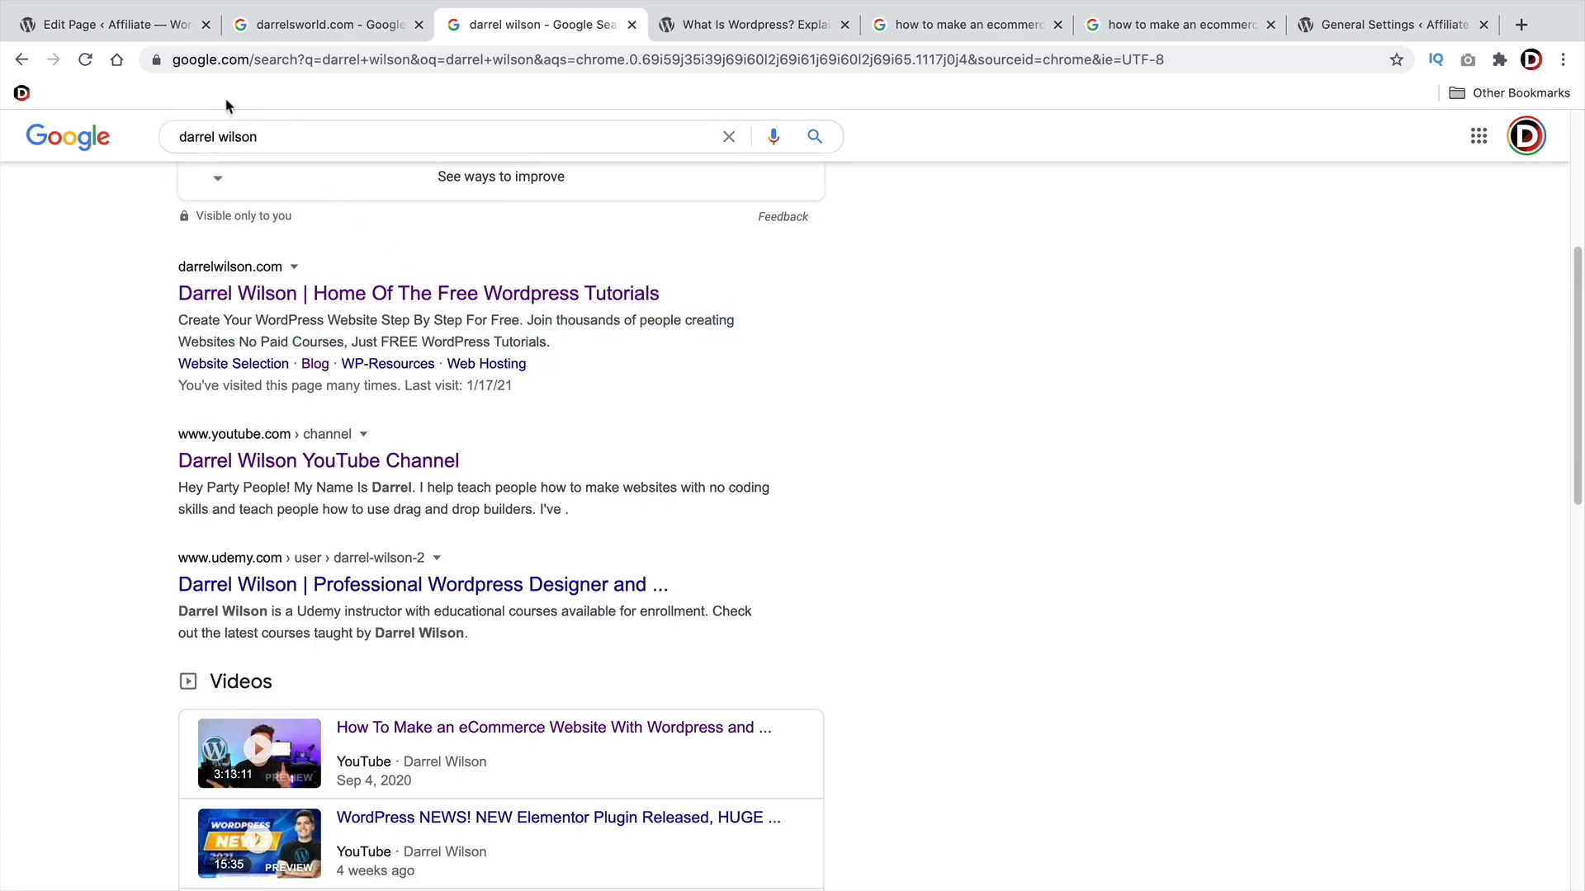
- Delete %title% and cut %sep% from the Home page's snippet title, leaving only %sitename%
{"action": "left_click", "coordinate": [157, 28]}
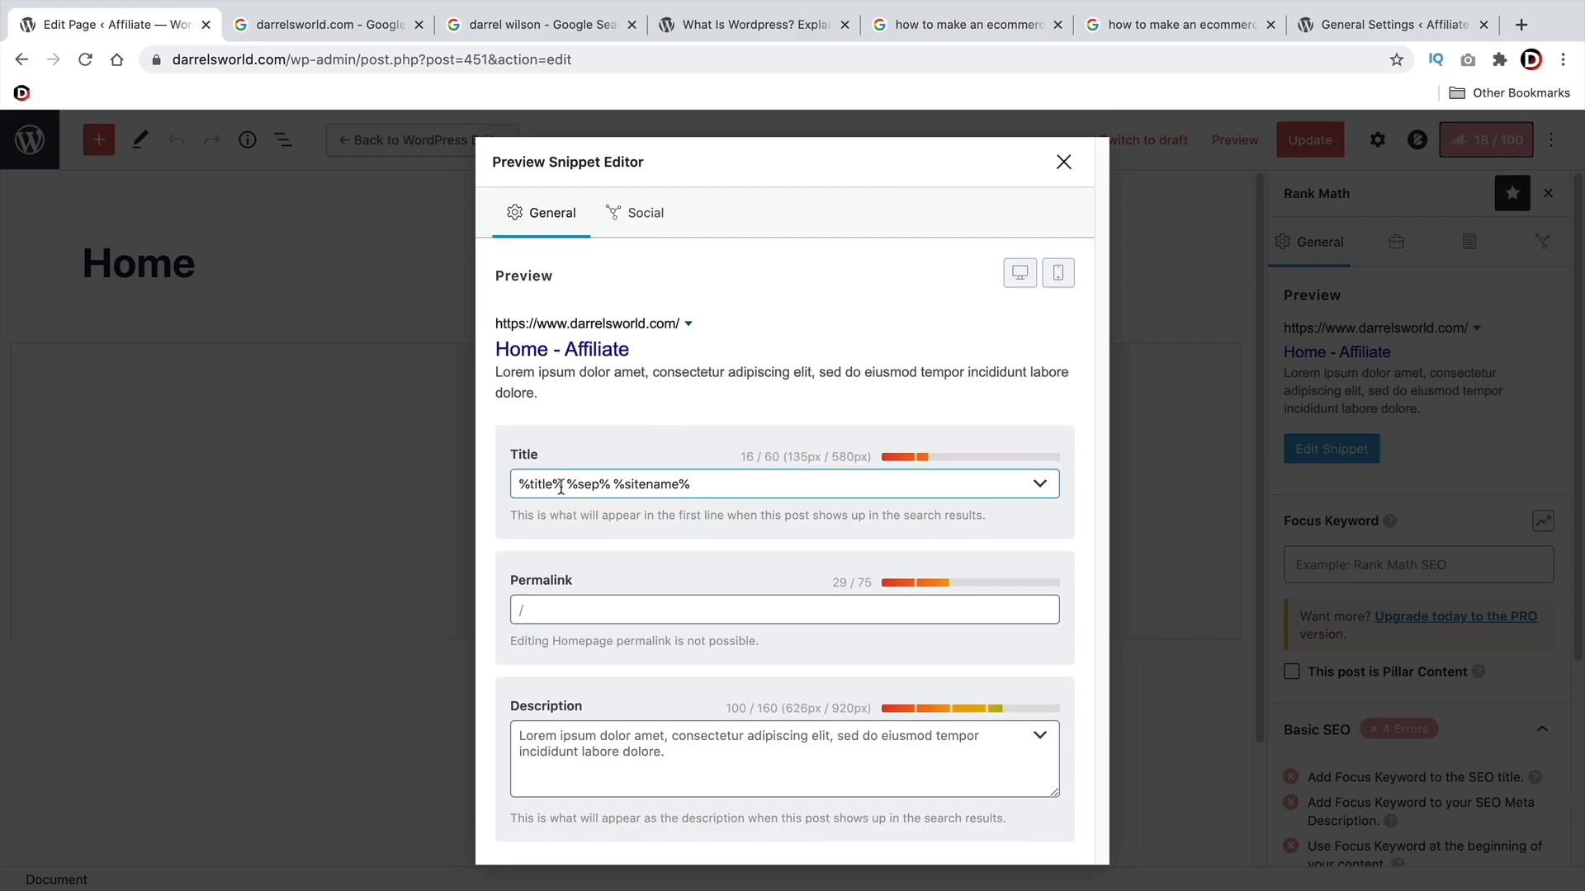
{"action": "left_click_drag", "start_coordinate": [561, 483], "coordinate": [519, 480]}
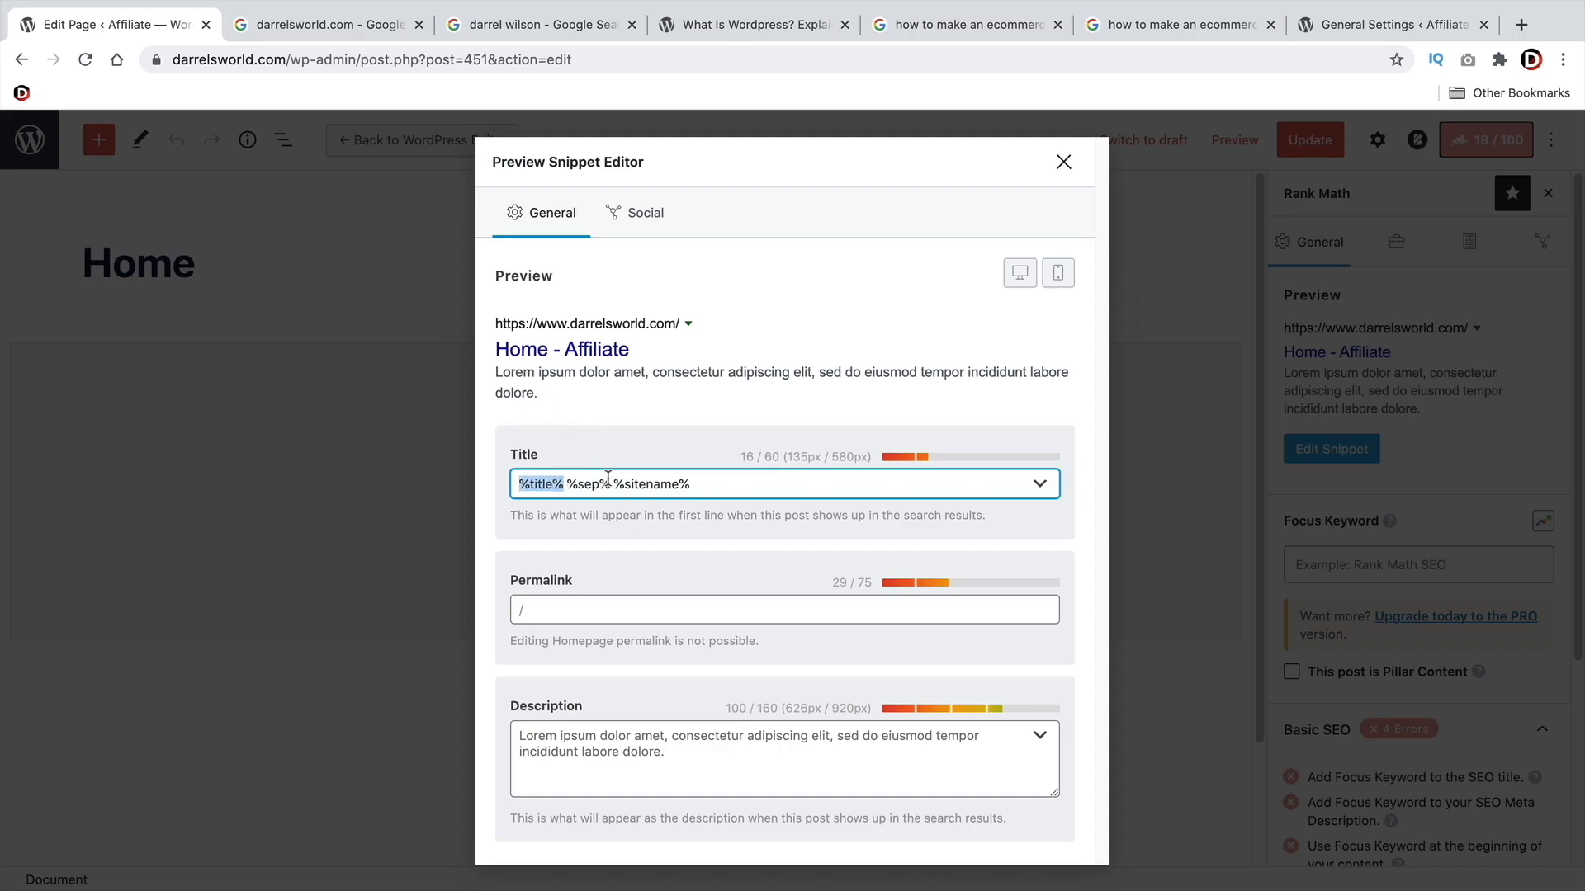
{"action": "key", "text": "BackSpace"}
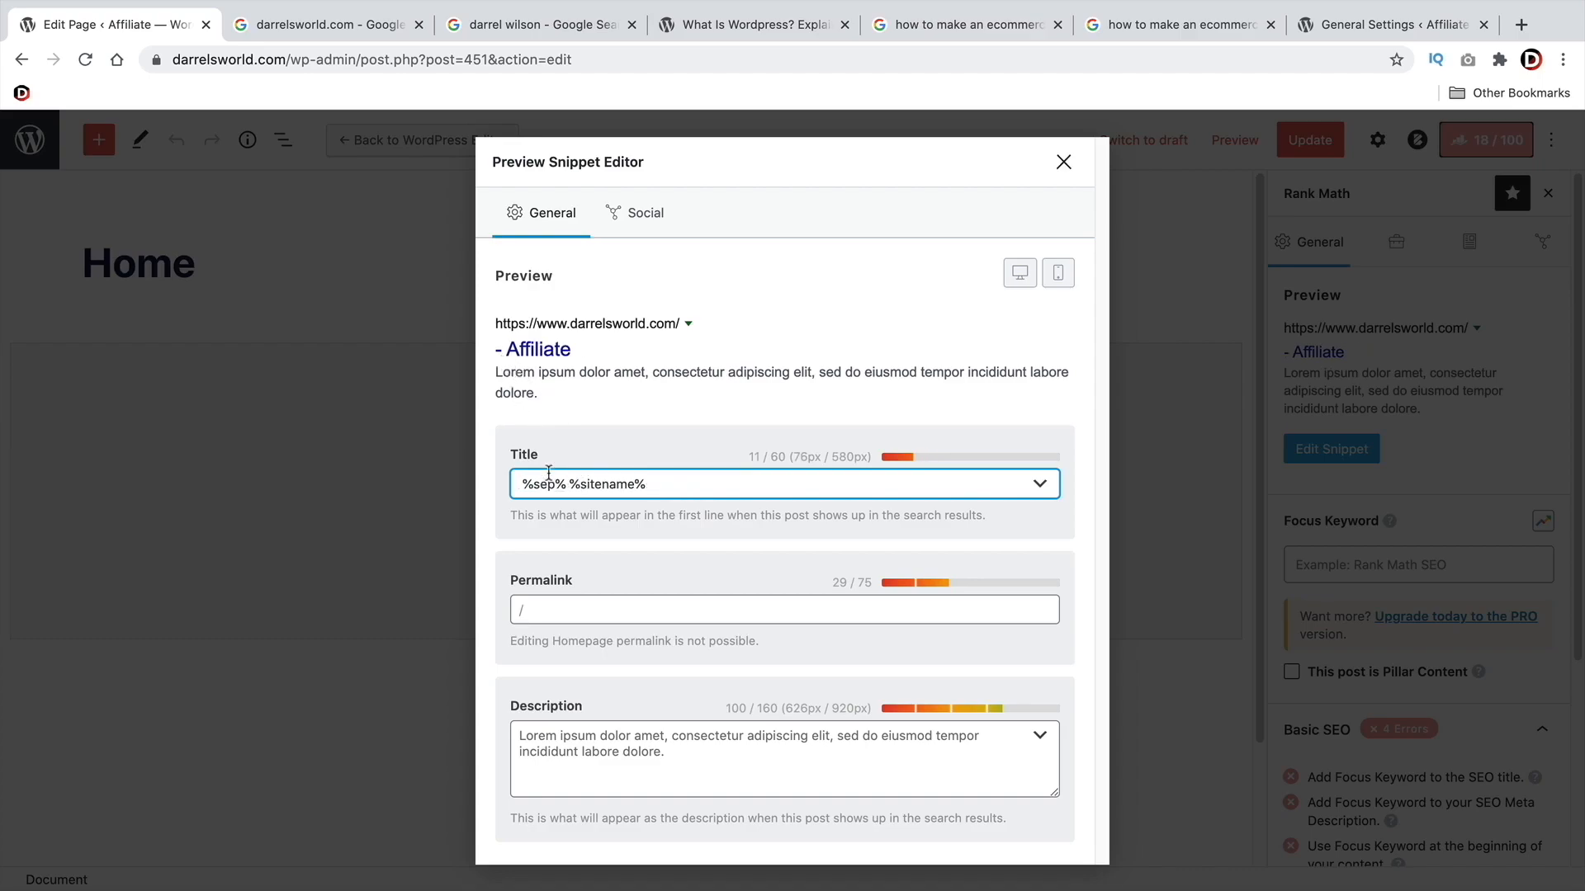
{"action": "left_click_drag", "start_coordinate": [570, 483], "coordinate": [505, 487]}
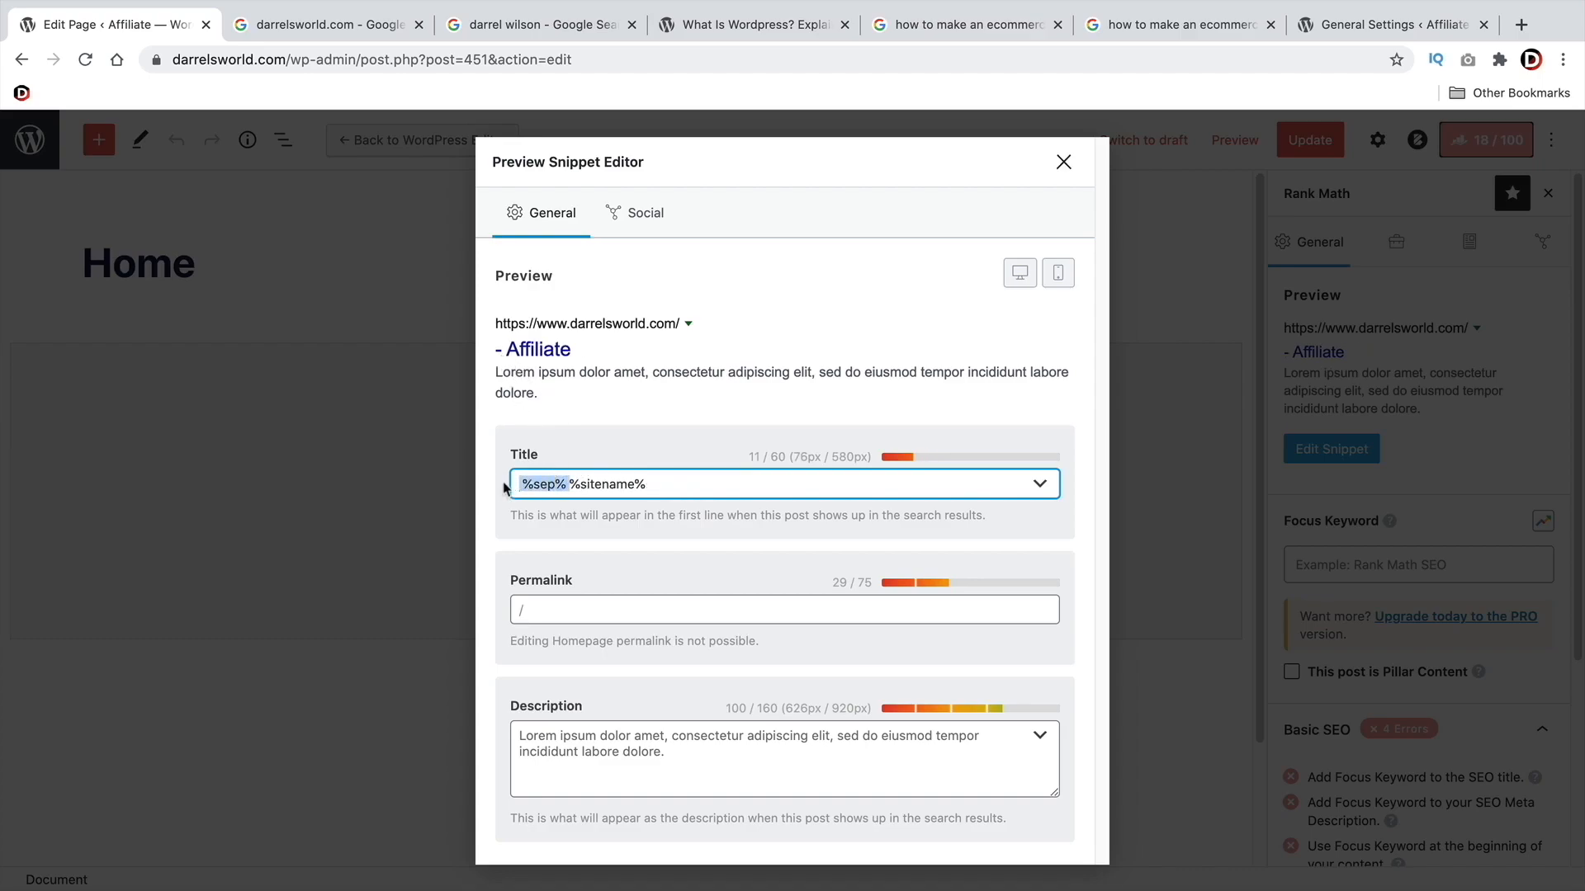
{"action": "right_click", "coordinate": [560, 479]}
{"action": "left_click", "coordinate": [597, 593]}
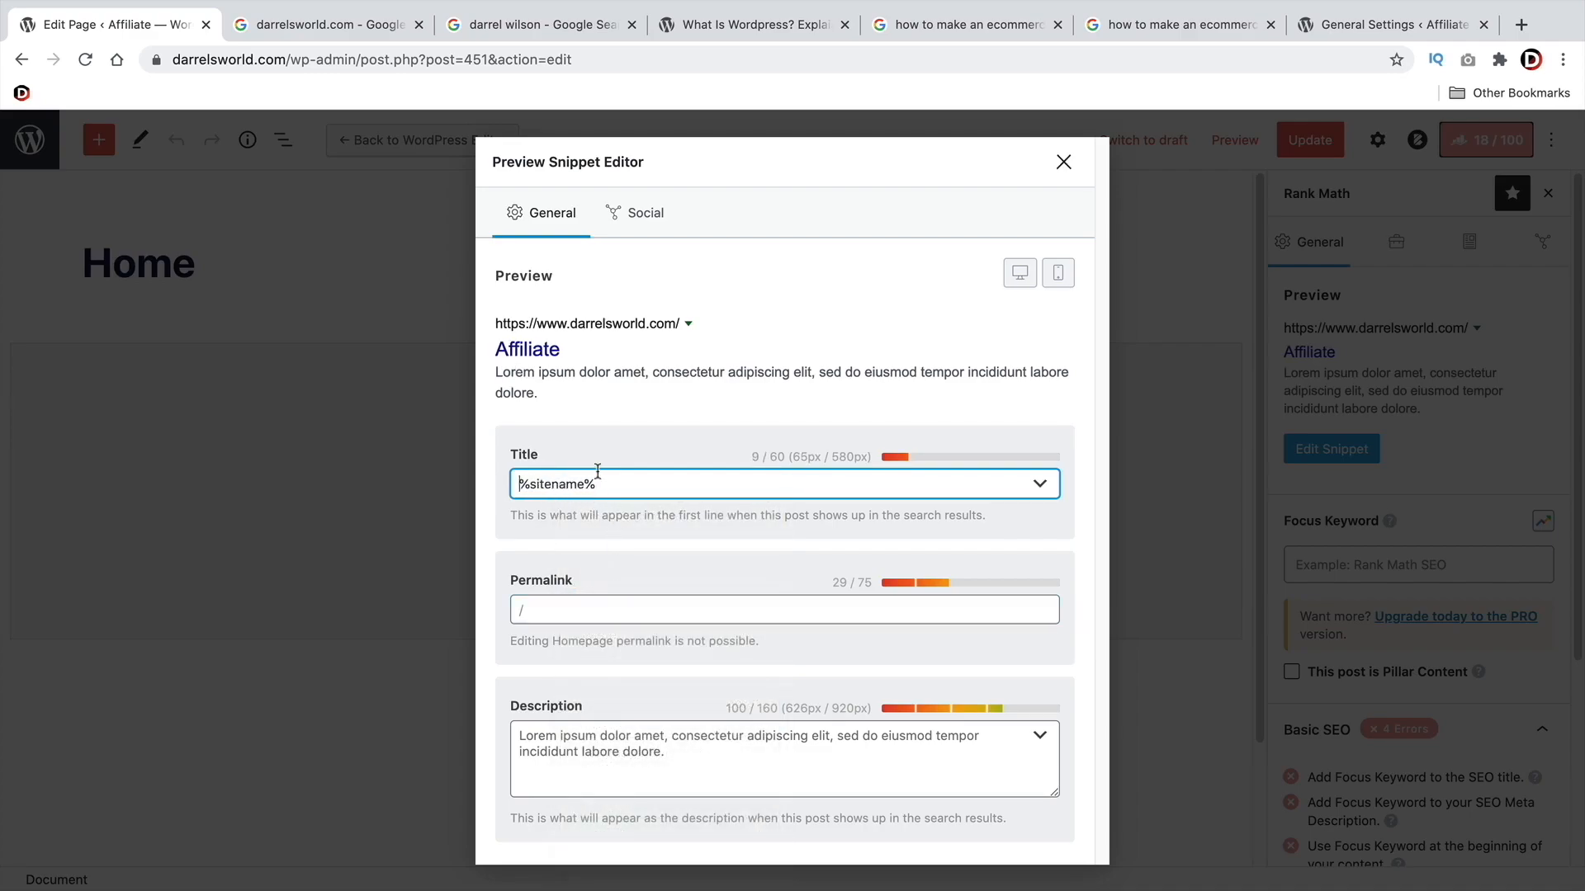
- Check the Site Title in the General Settings and paste %sep% after %sitename% in the Home snippet title
{"action": "left_click", "coordinate": [1370, 28]}
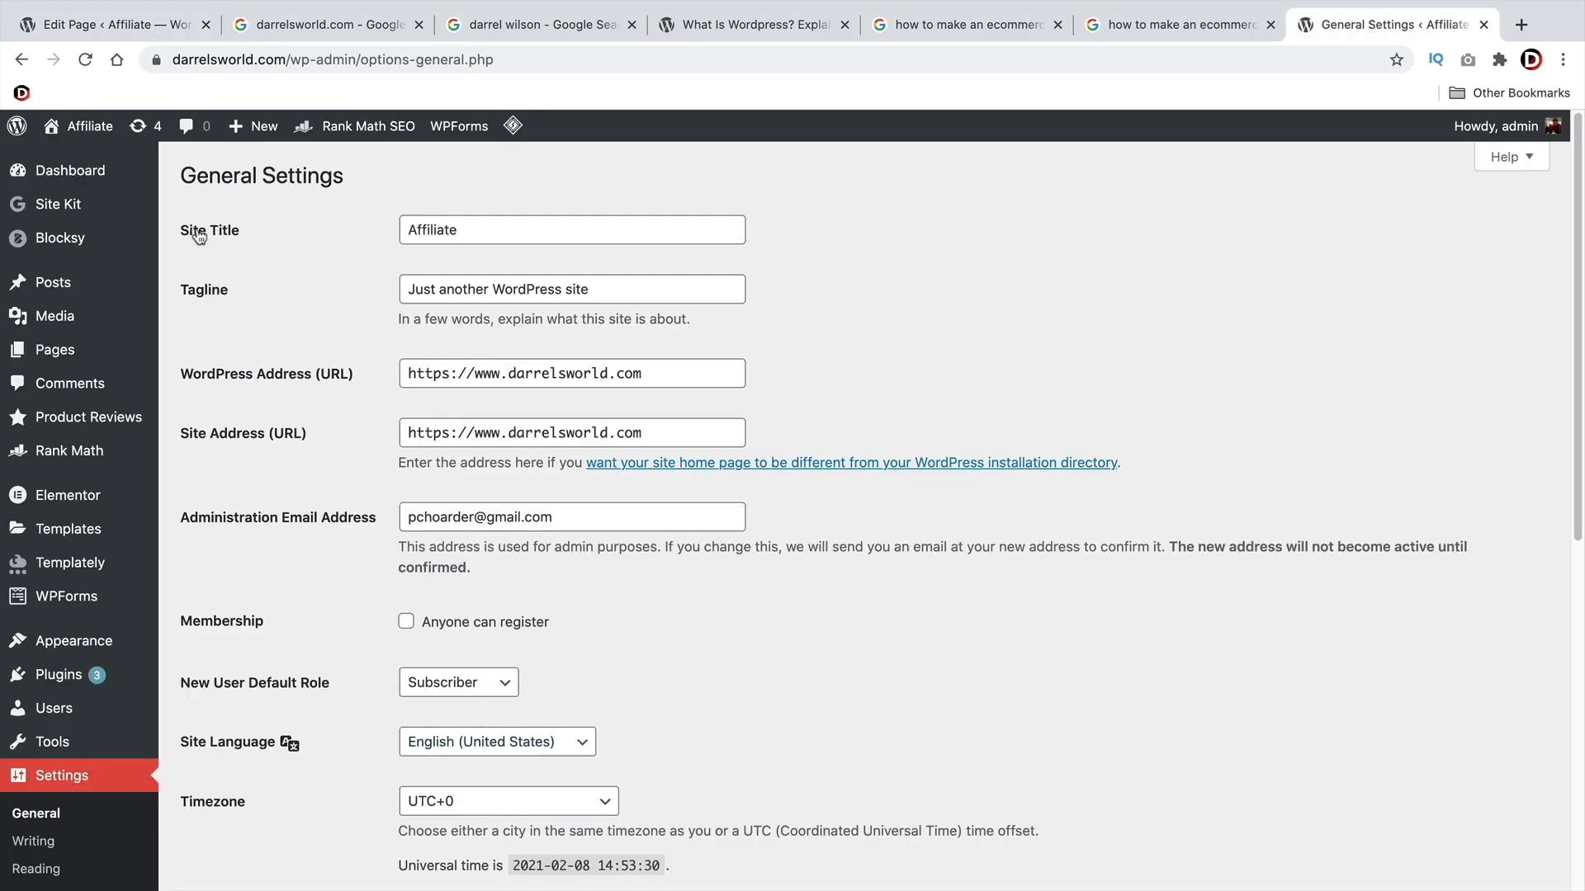
{"action": "left_click_drag", "start_coordinate": [477, 226], "coordinate": [392, 229]}
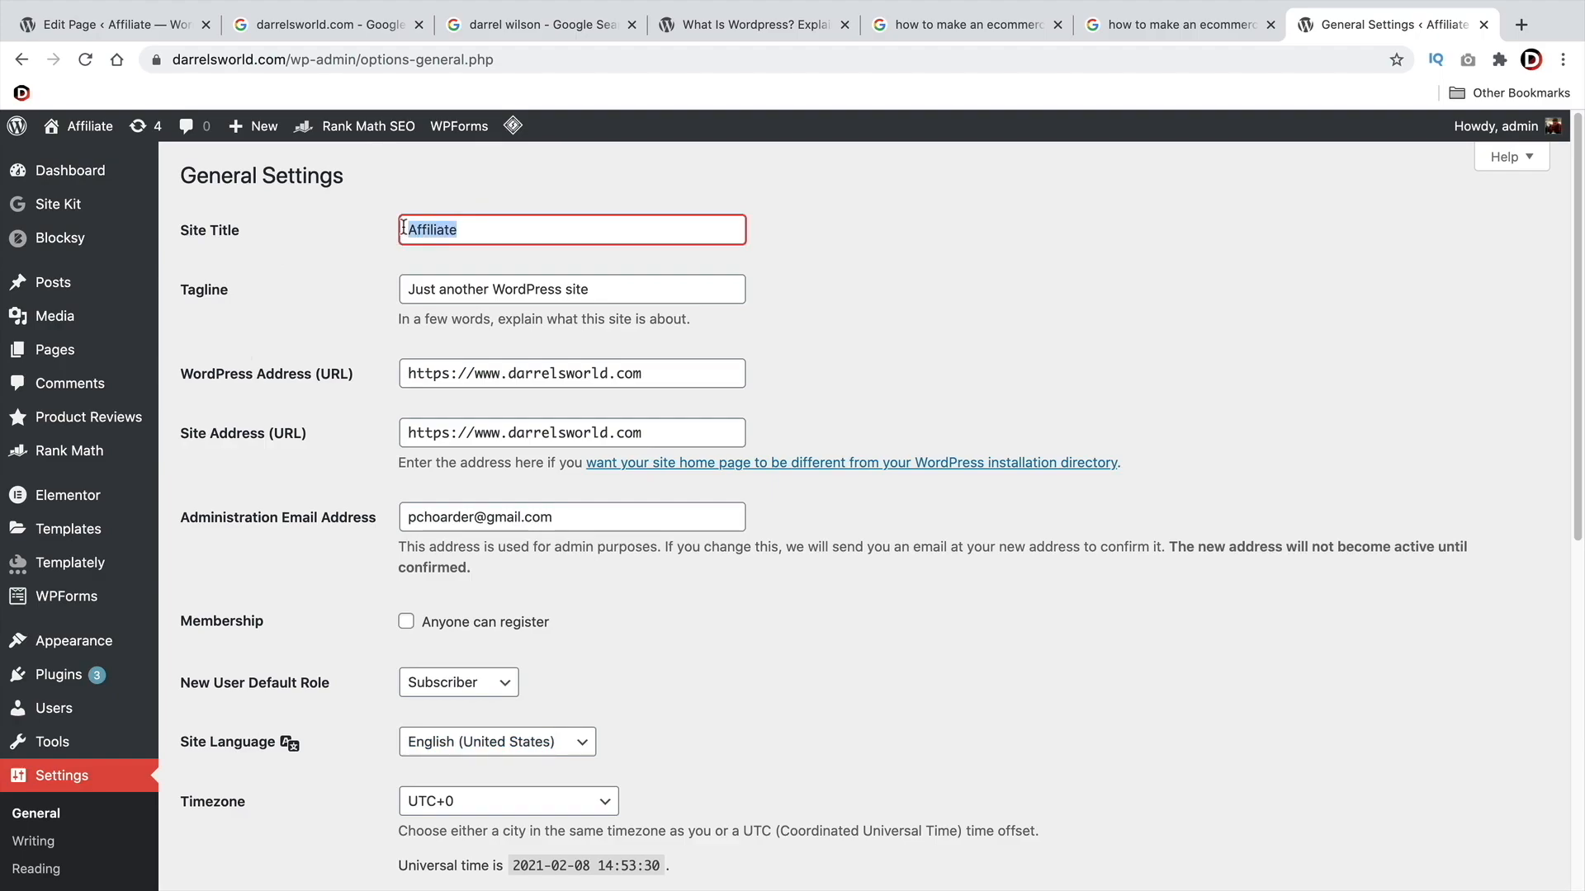
{"action": "left_click", "coordinate": [148, 24]}
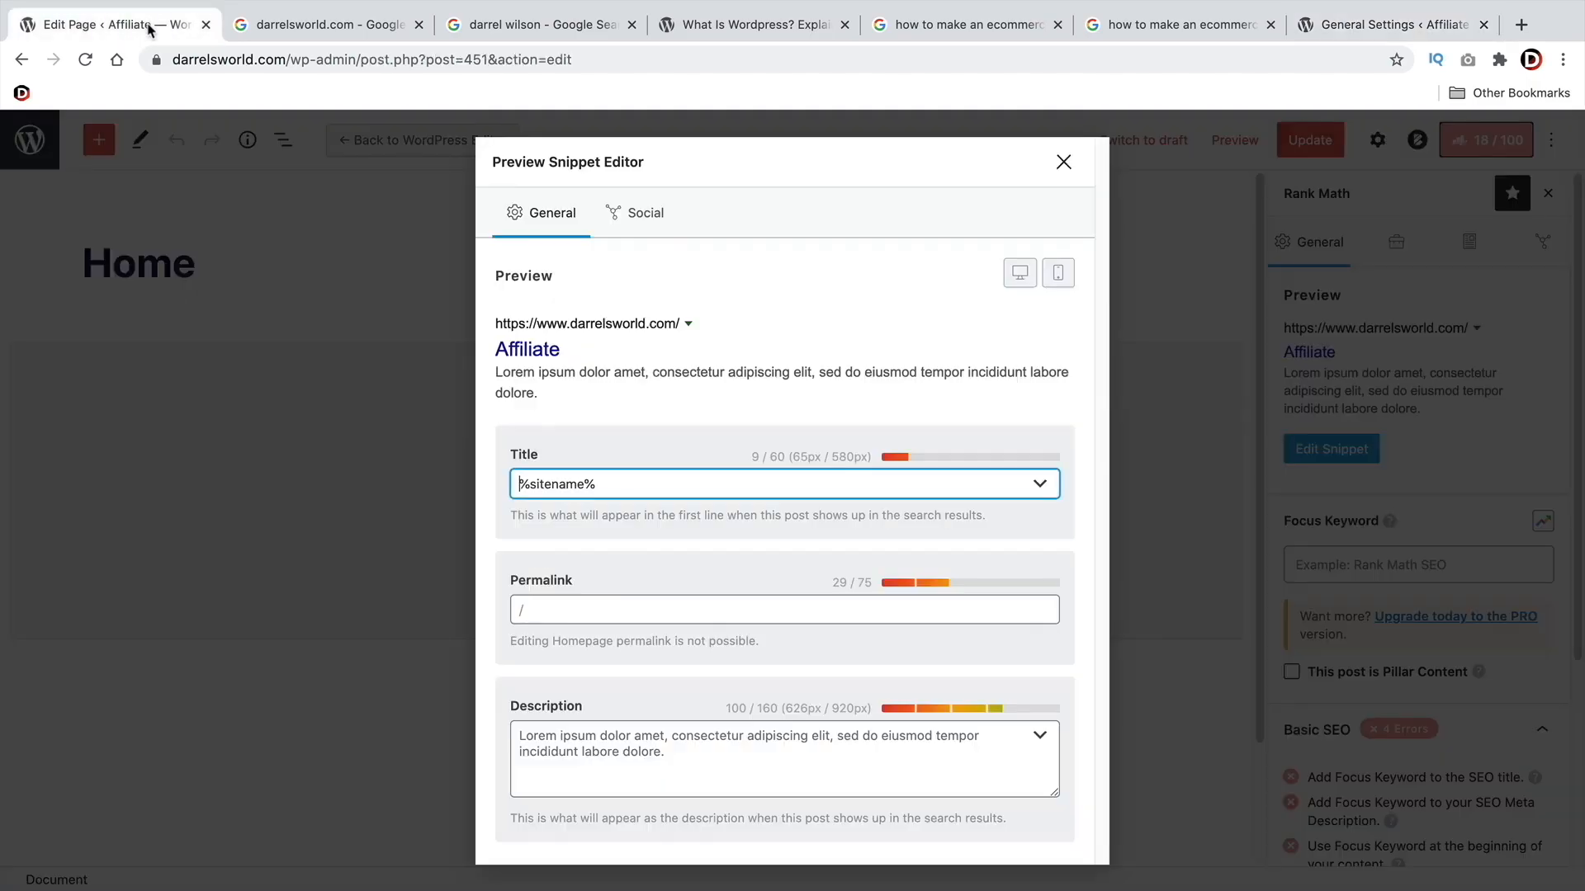
{"action": "left_click", "coordinate": [592, 487]}
{"action": "right_click", "coordinate": [625, 481]}
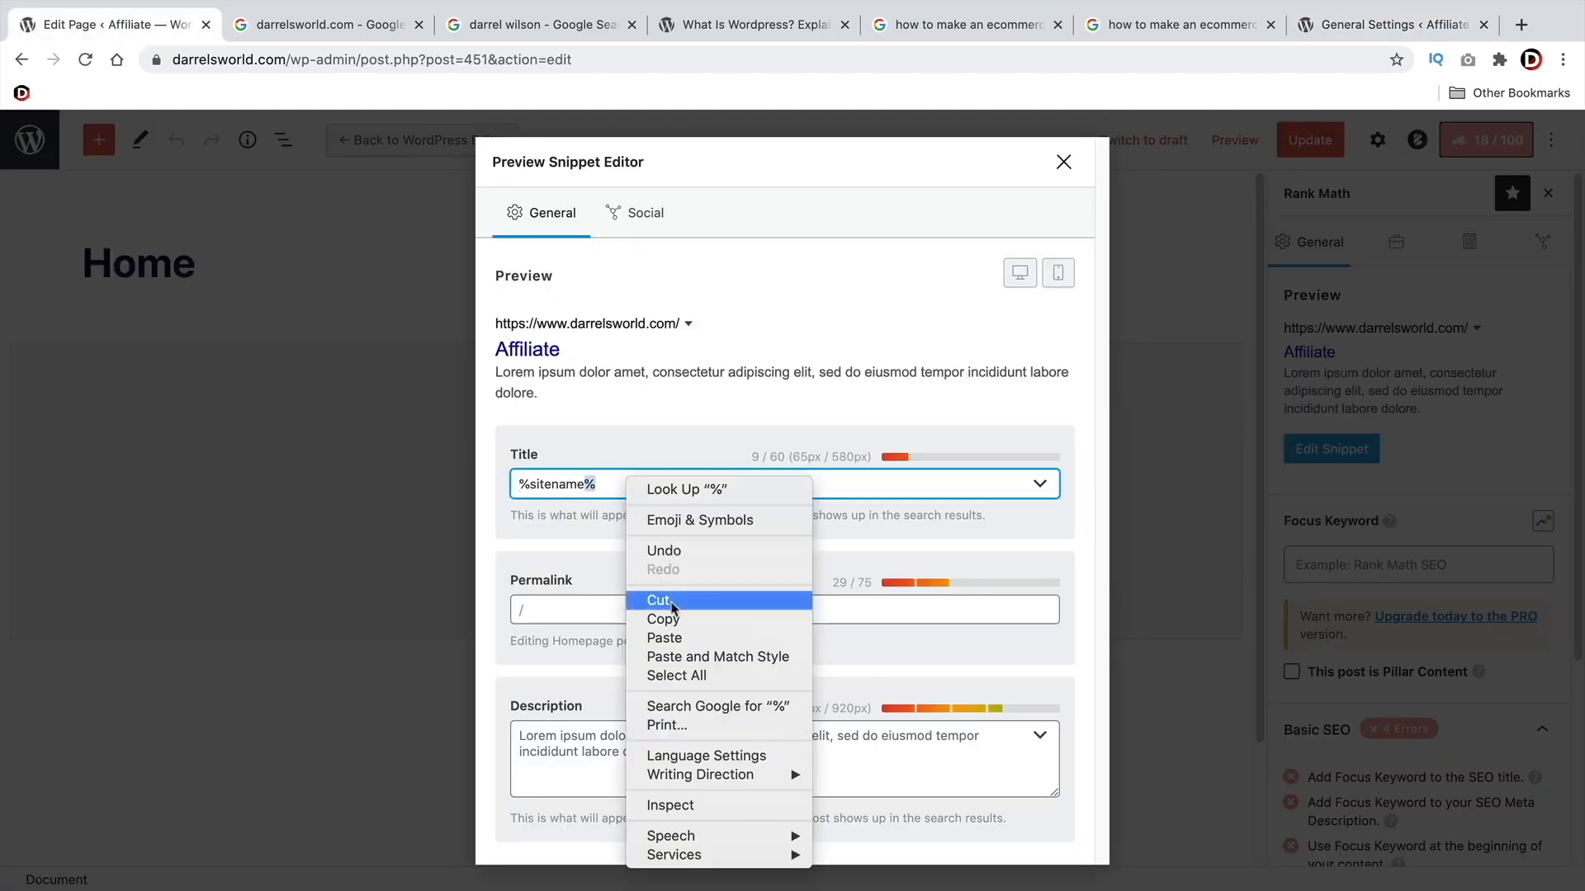
{"action": "left_click", "coordinate": [664, 638]}
{"action": "left_click", "coordinate": [589, 482]}
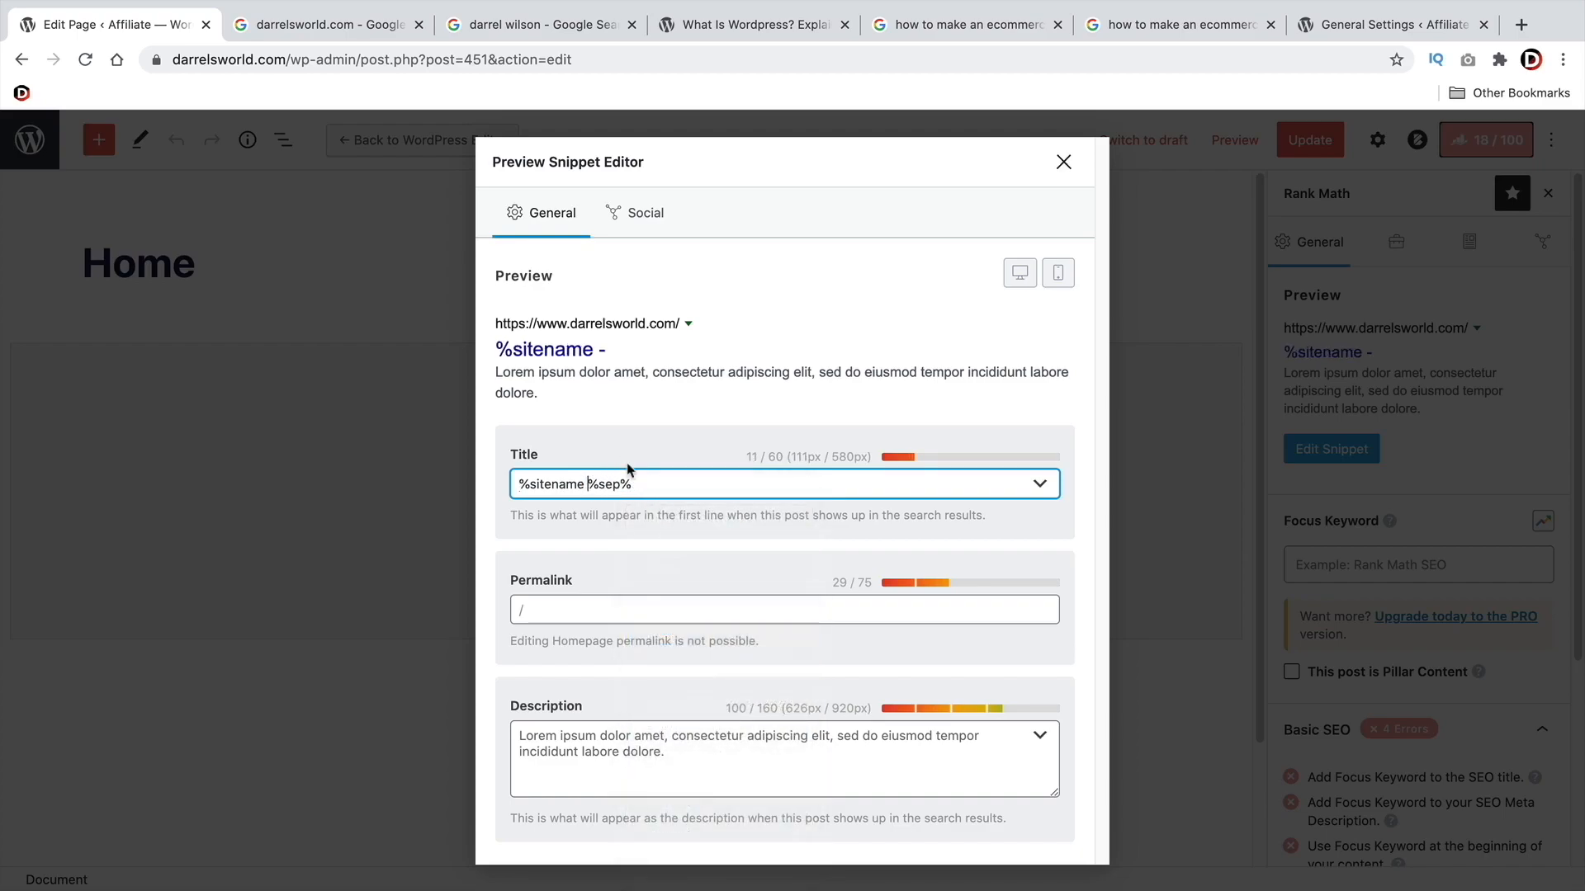
{"action": "type", "text": "%"}
{"action": "key", "text": "BackSpace"}
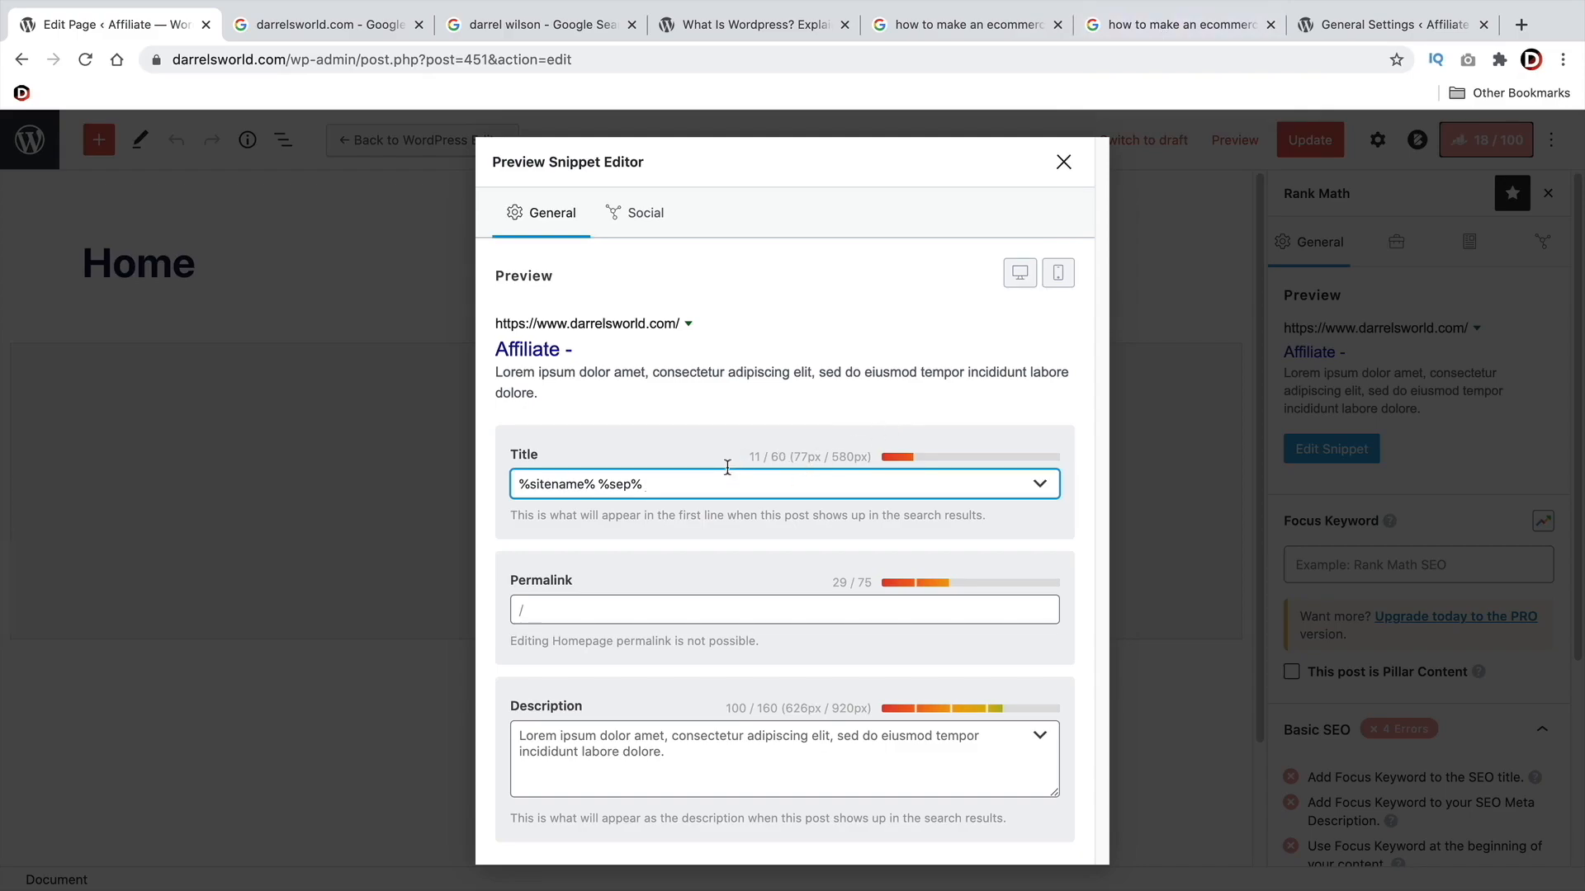
- Check the title format in the Google results and add "Home Of The Best Drone Reviews" after %sep% in the snippet title
{"action": "left_click", "coordinate": [583, 26]}
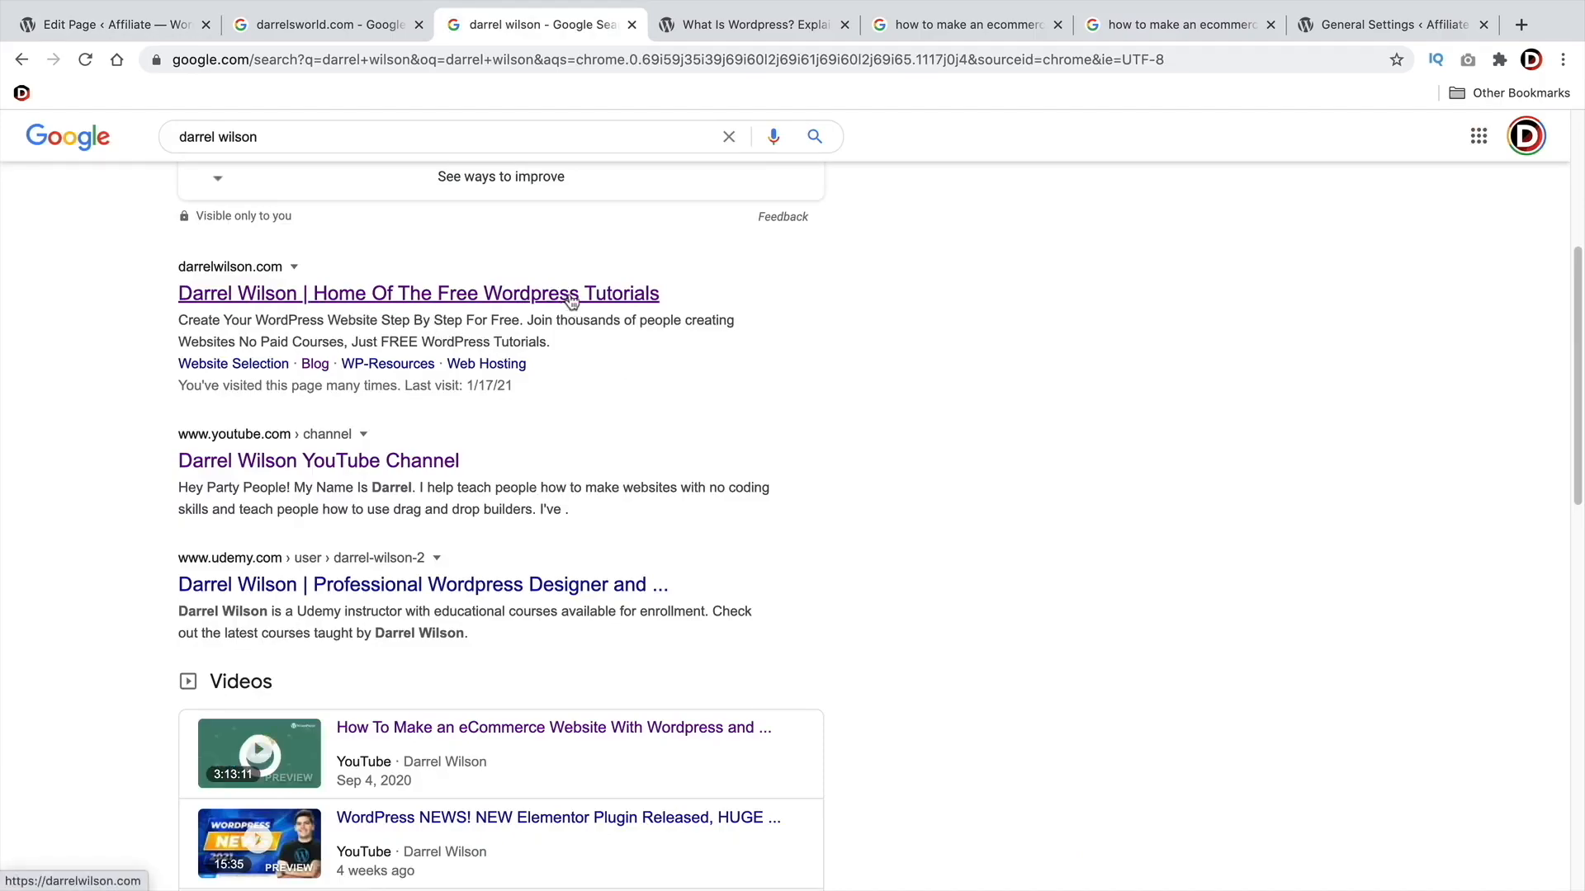
{"action": "left_click", "coordinate": [156, 30]}
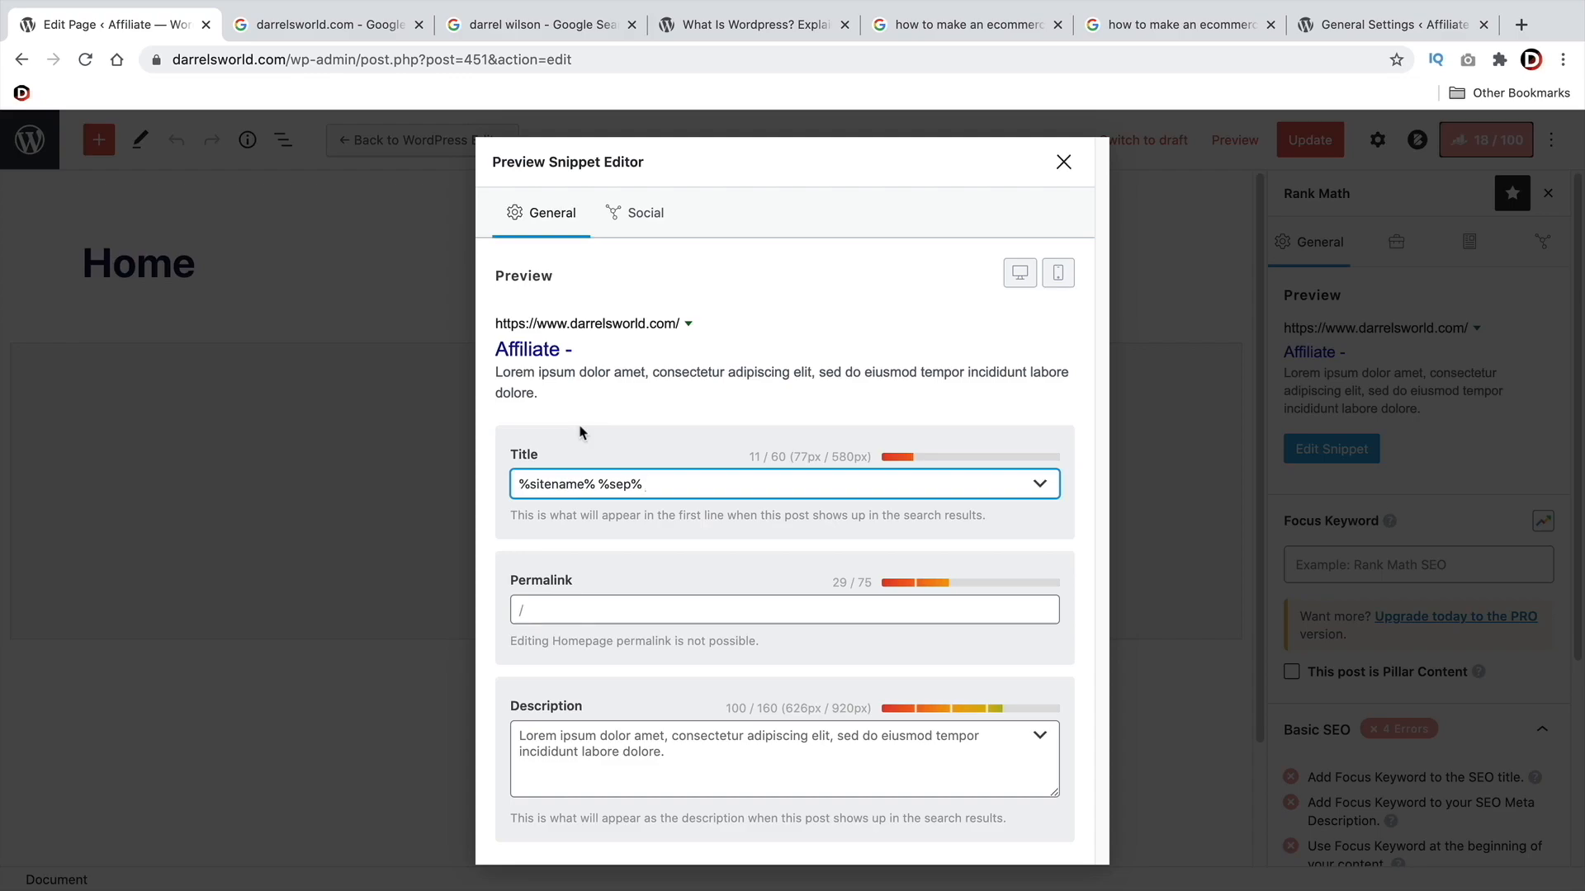
{"action": "type", "text": "Home Of The Best Drone Reviews"}
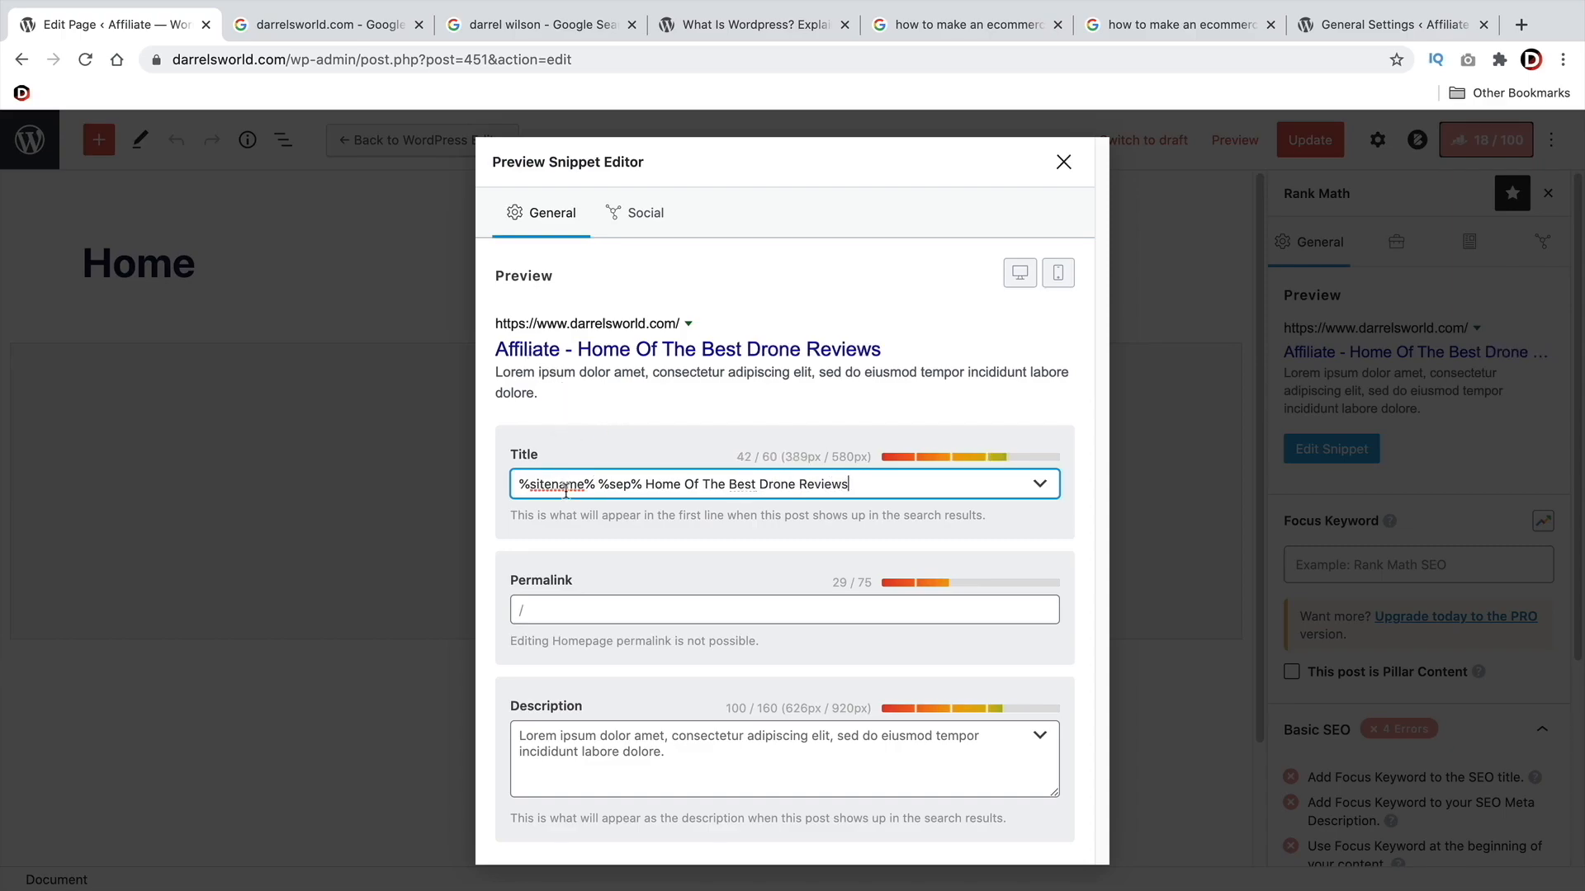
- Set the Site Title to darrelsworld in the WordPress General Settings and save the changes
{"action": "left_click", "coordinate": [1330, 27]}
{"action": "type", "text": "darrelsworld.com"}
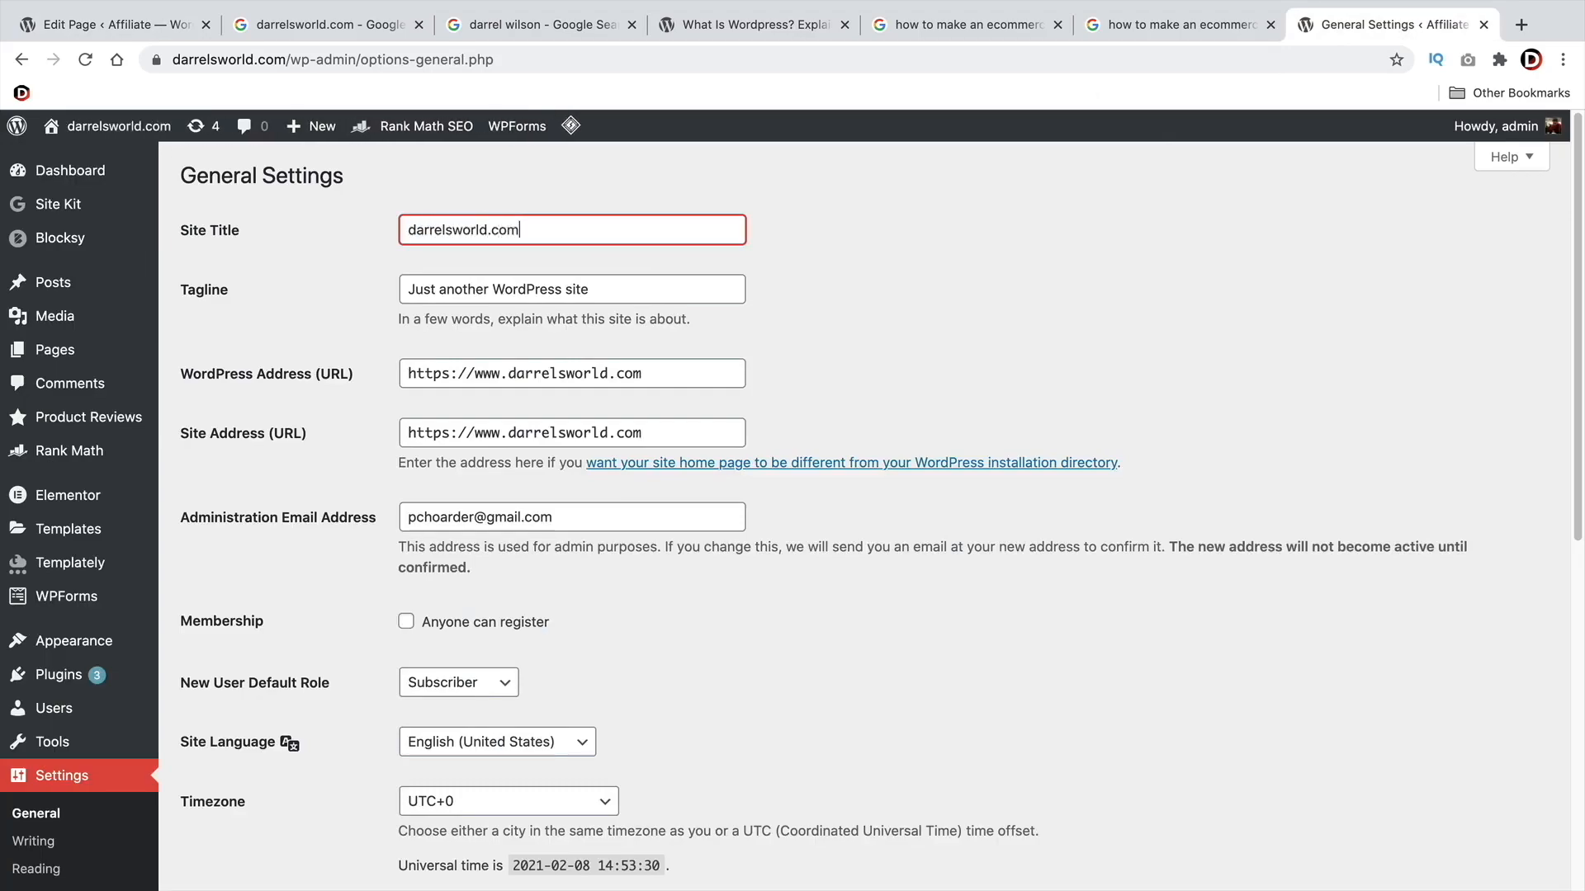
{"action": "key", "text": "BackSpace"}
{"action": "key", "text": "BackSpace"}
{"action": "key", "text": "BackSpace"}
{"action": "key", "text": "BackSpace"}
{"action": "scroll", "coordinate": [674, 274], "scroll_direction": "down", "scroll_amount": 8}
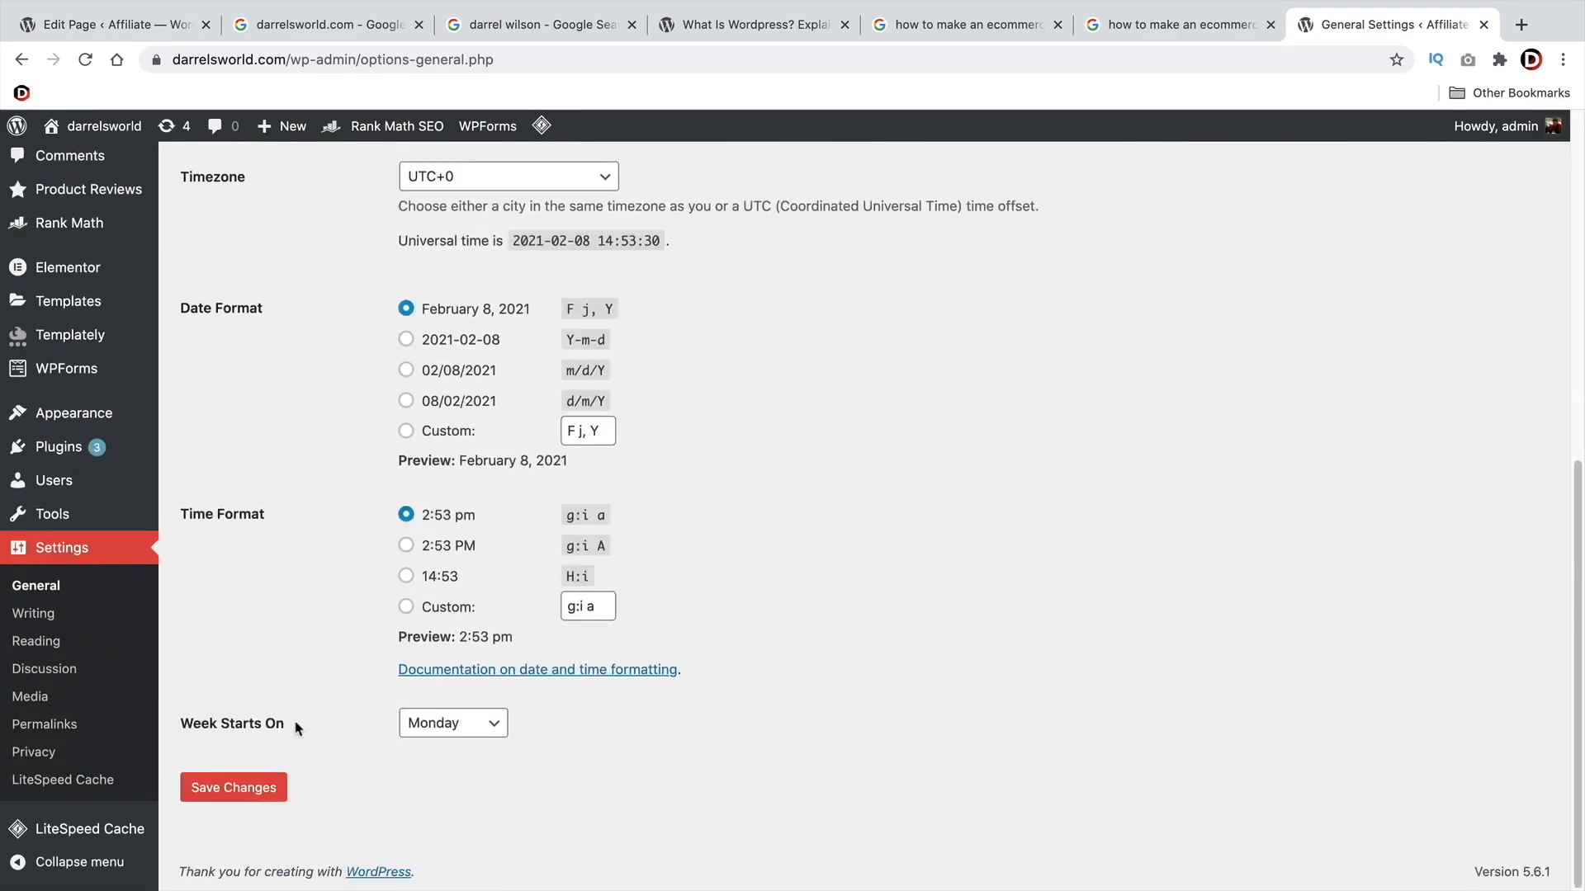
{"action": "left_click", "coordinate": [234, 796]}
- Set the description to "The best website for honest drone reviews, comparisons and buyer guides to help you pick the best drone for your budget and needs."
{"action": "key", "text": "ctrl+1"}
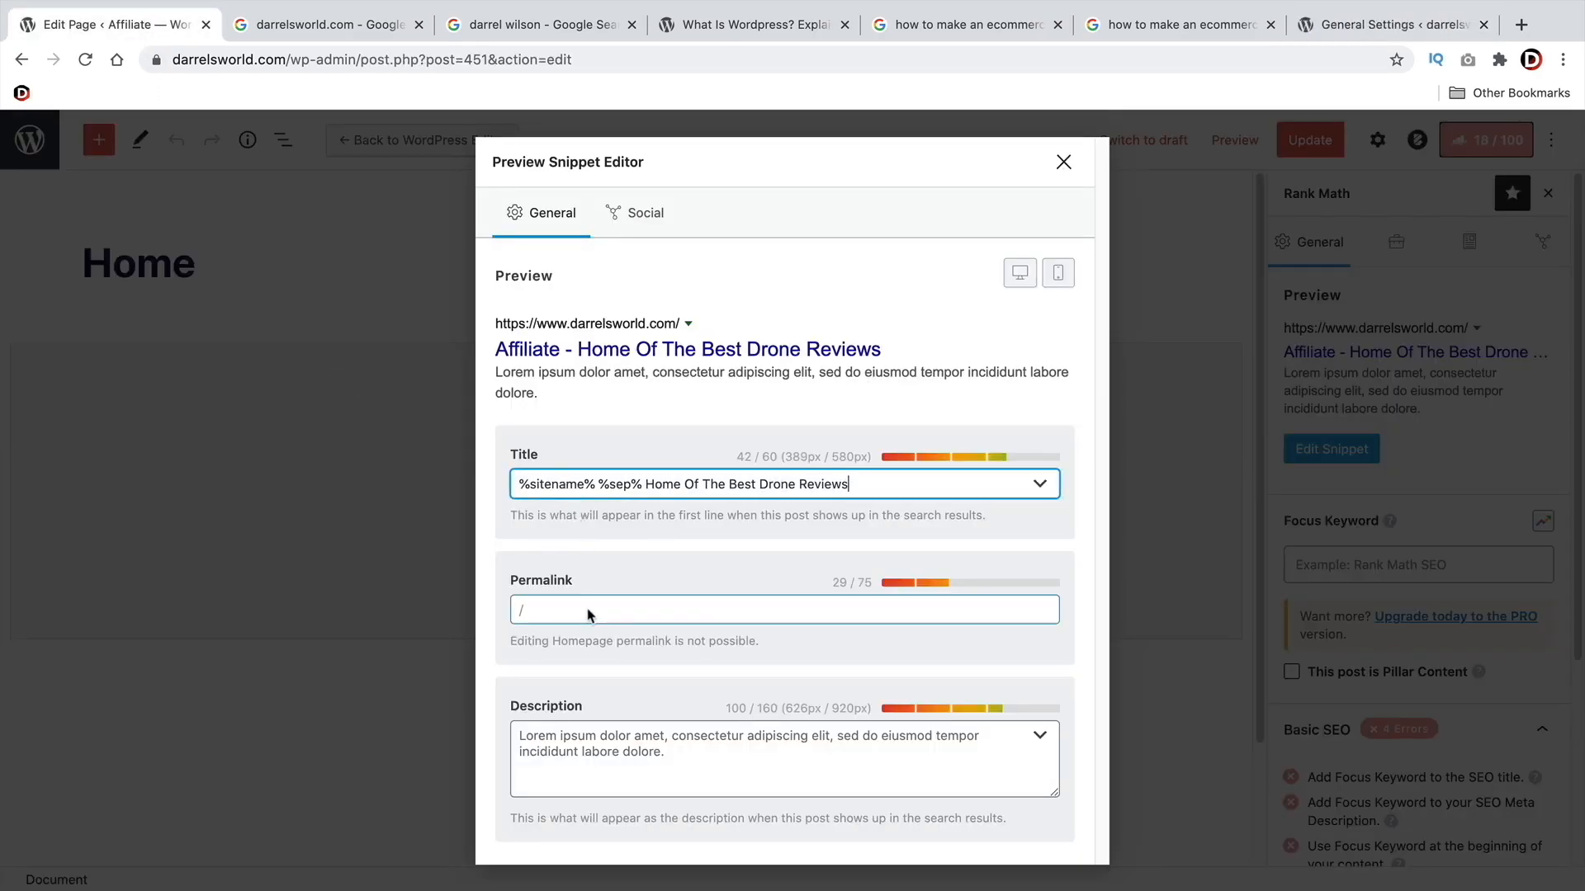
{"action": "left_click", "coordinate": [653, 753]}
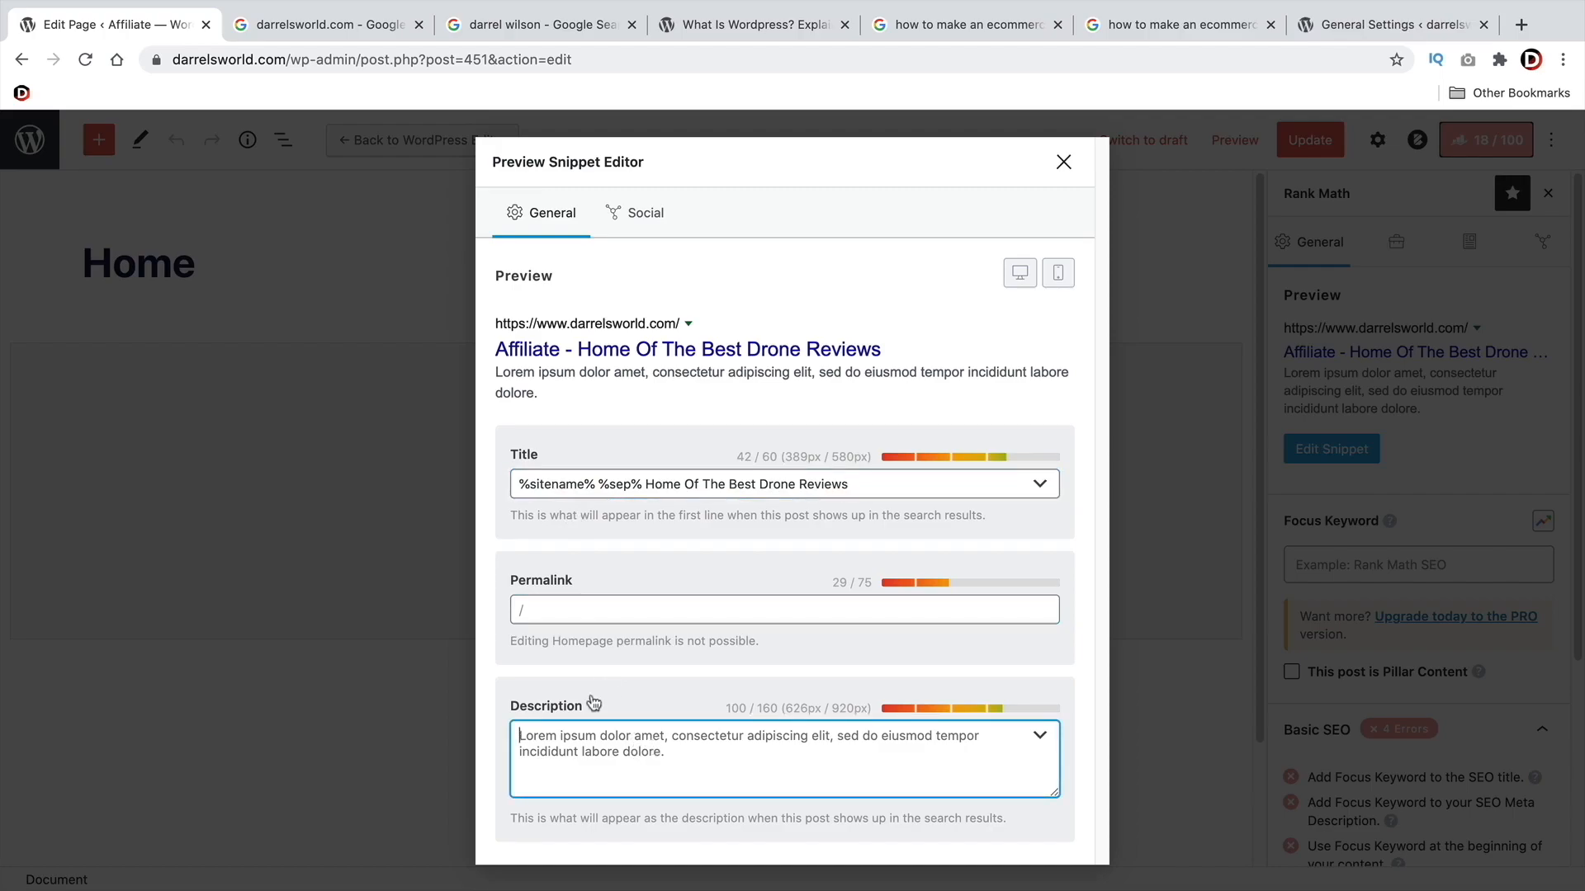
{"action": "right_click", "coordinate": [542, 747]}
{"action": "left_click", "coordinate": [575, 754]}
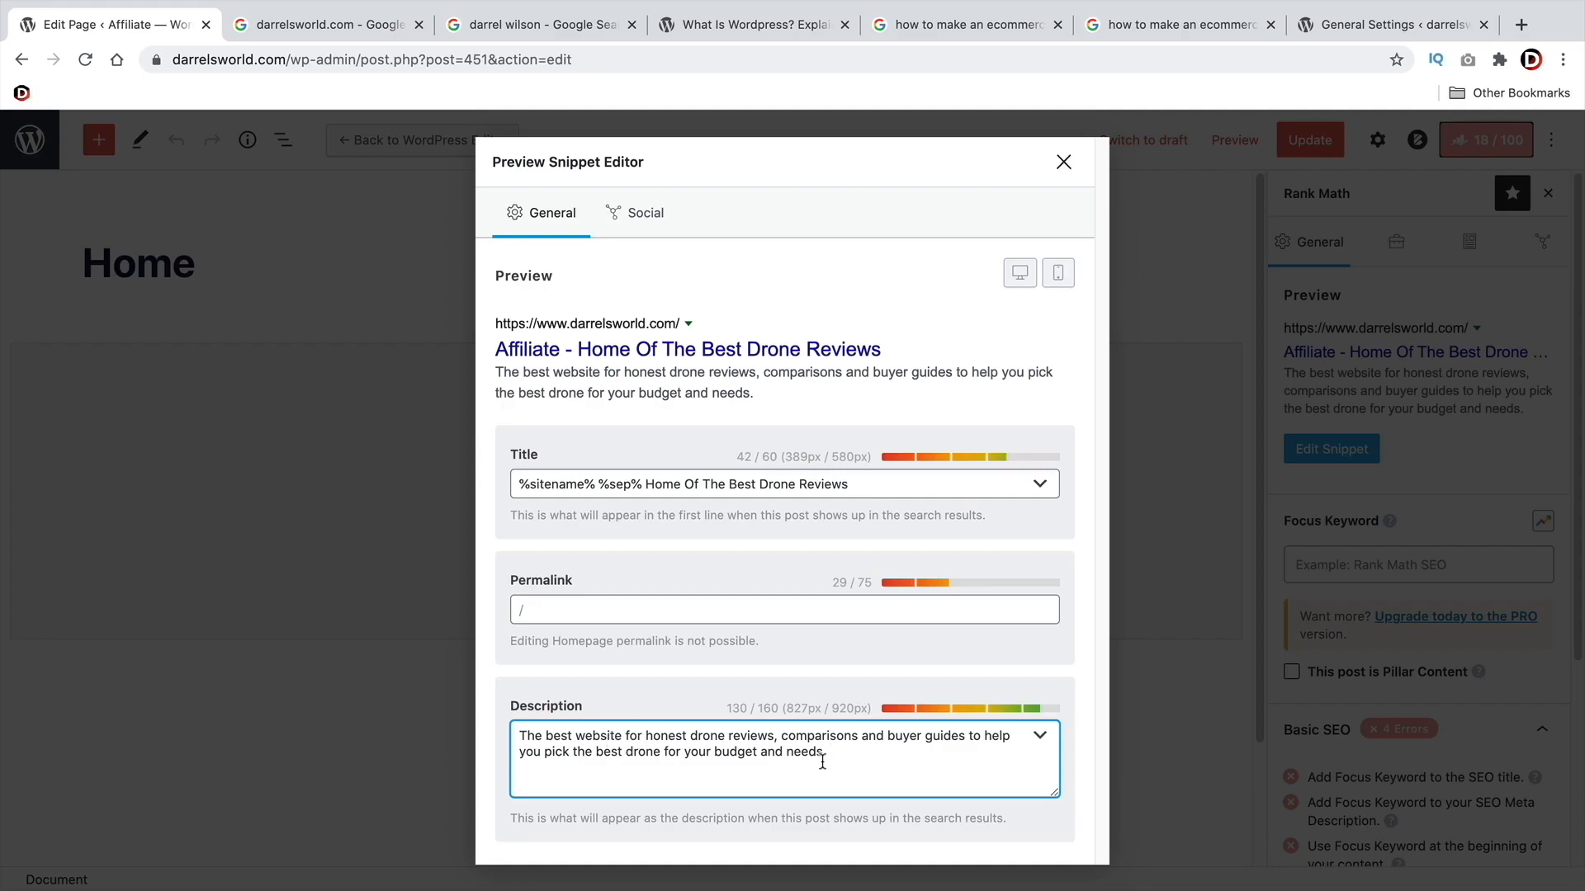
{"action": "left_click_drag", "start_coordinate": [670, 749], "coordinate": [586, 751]}
{"action": "double_click", "coordinate": [703, 735]}
{"action": "left_click", "coordinate": [700, 735]}
{"action": "left_click_drag", "start_coordinate": [696, 734], "coordinate": [777, 735]}
{"action": "left_click", "coordinate": [777, 735]}
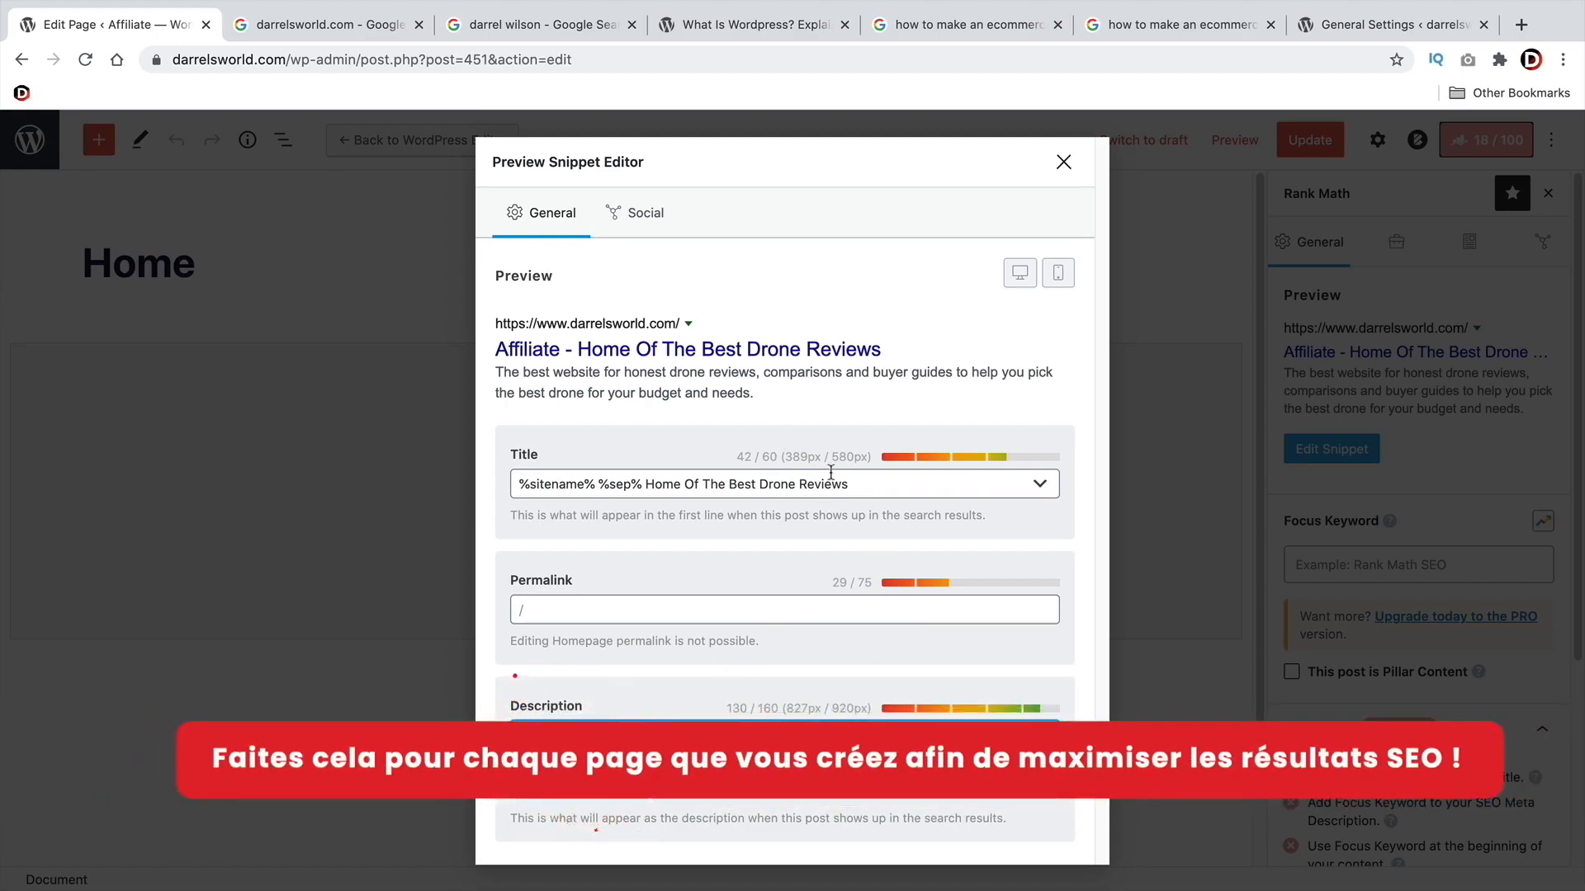
- Review the snippet's Facebook and Twitter previews, close the snippet editor and update the Home page
{"action": "left_click", "coordinate": [647, 216]}
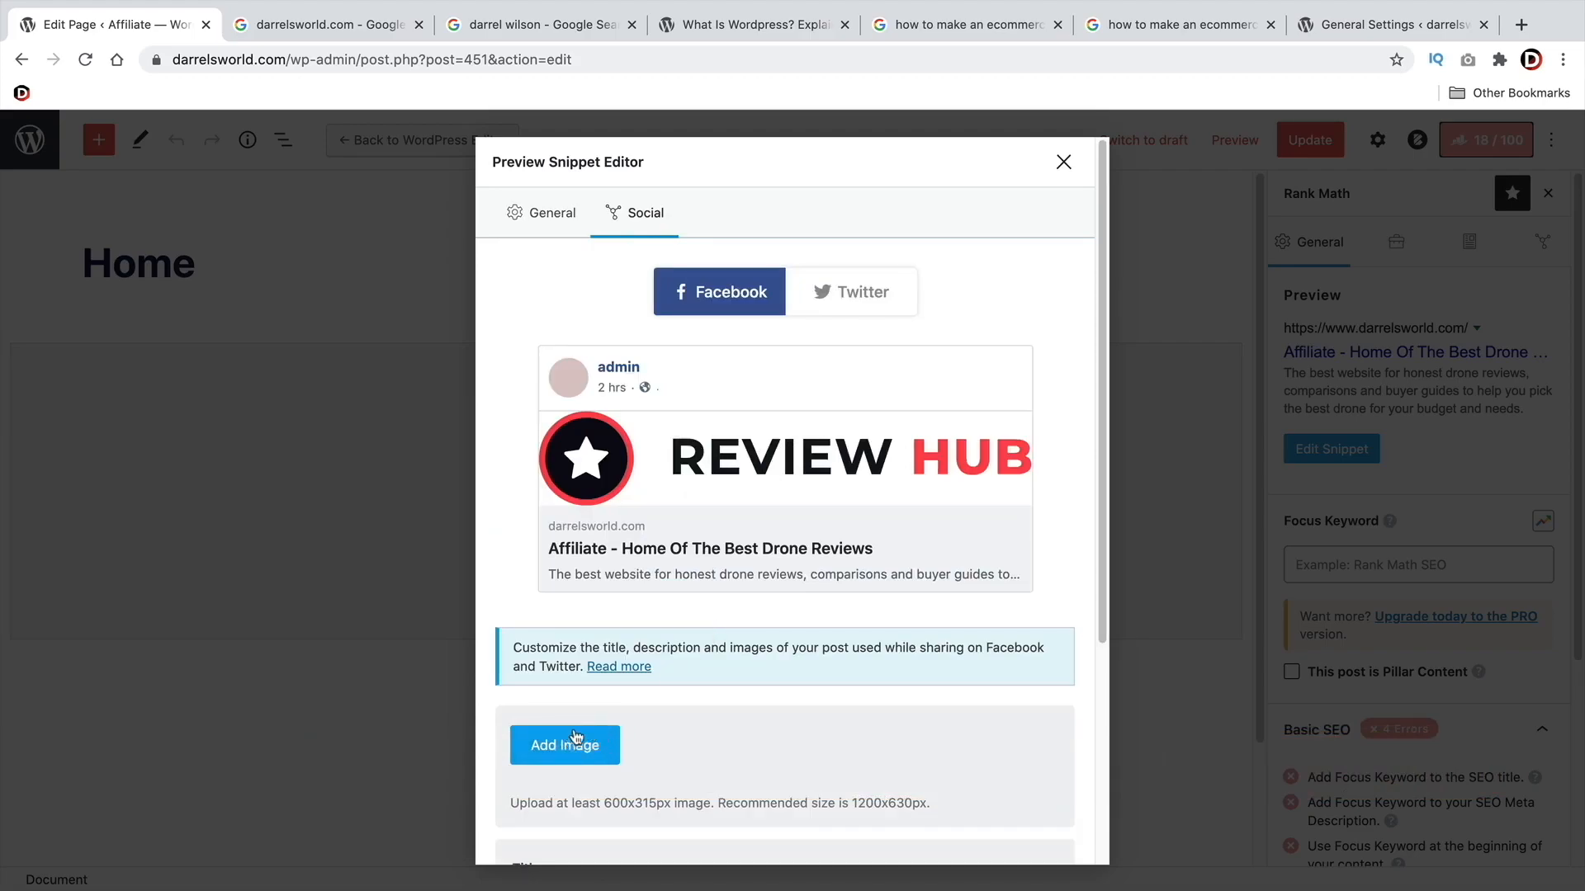
{"action": "left_click", "coordinate": [855, 308]}
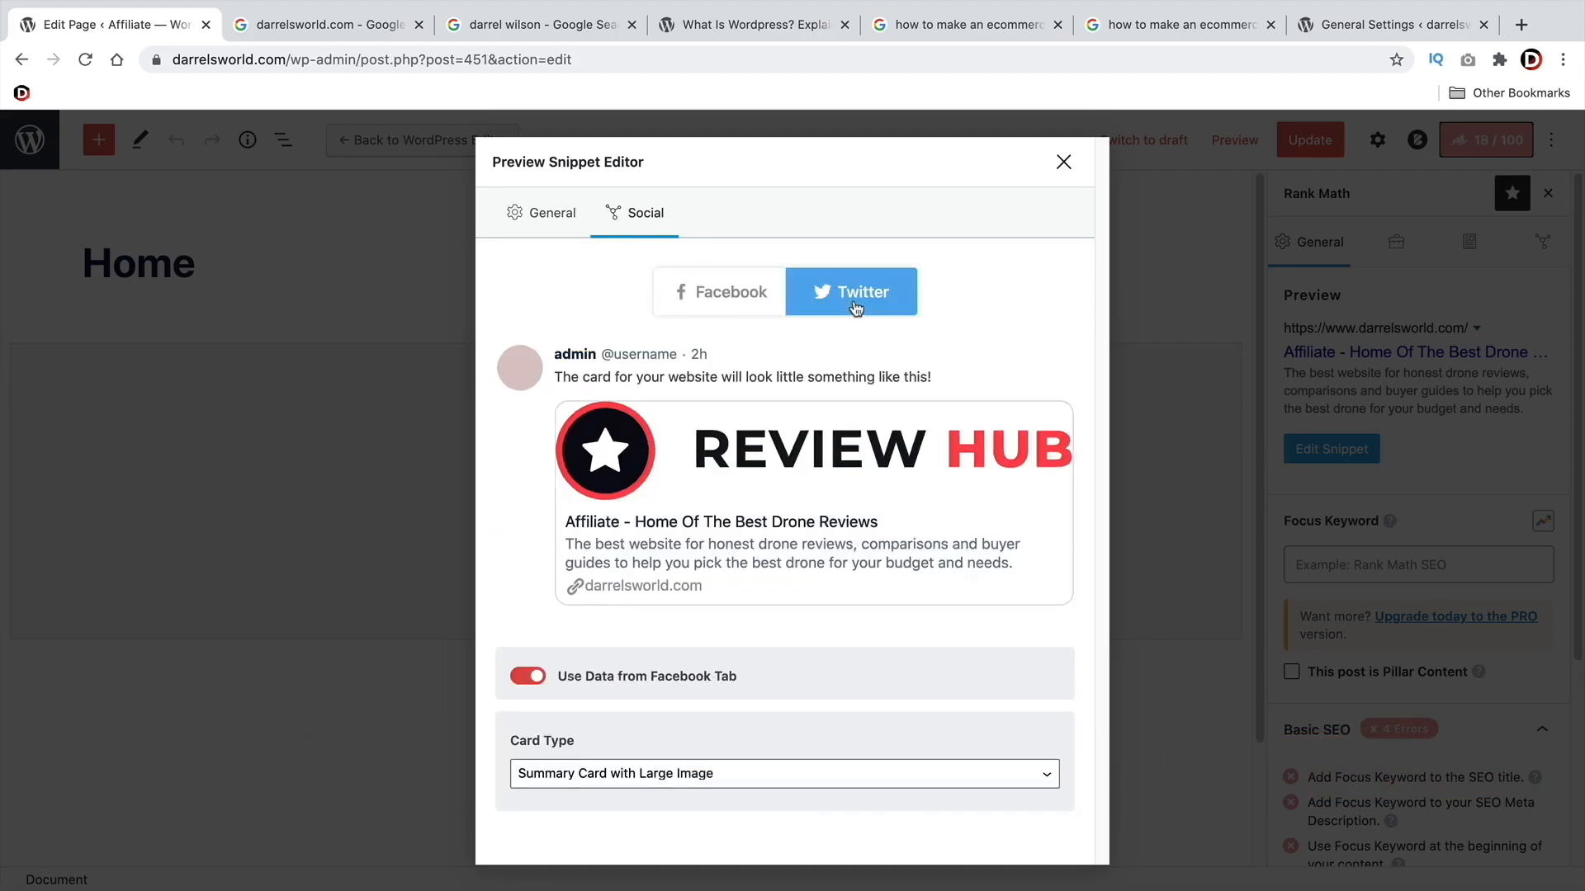
{"action": "left_click", "coordinate": [764, 304]}
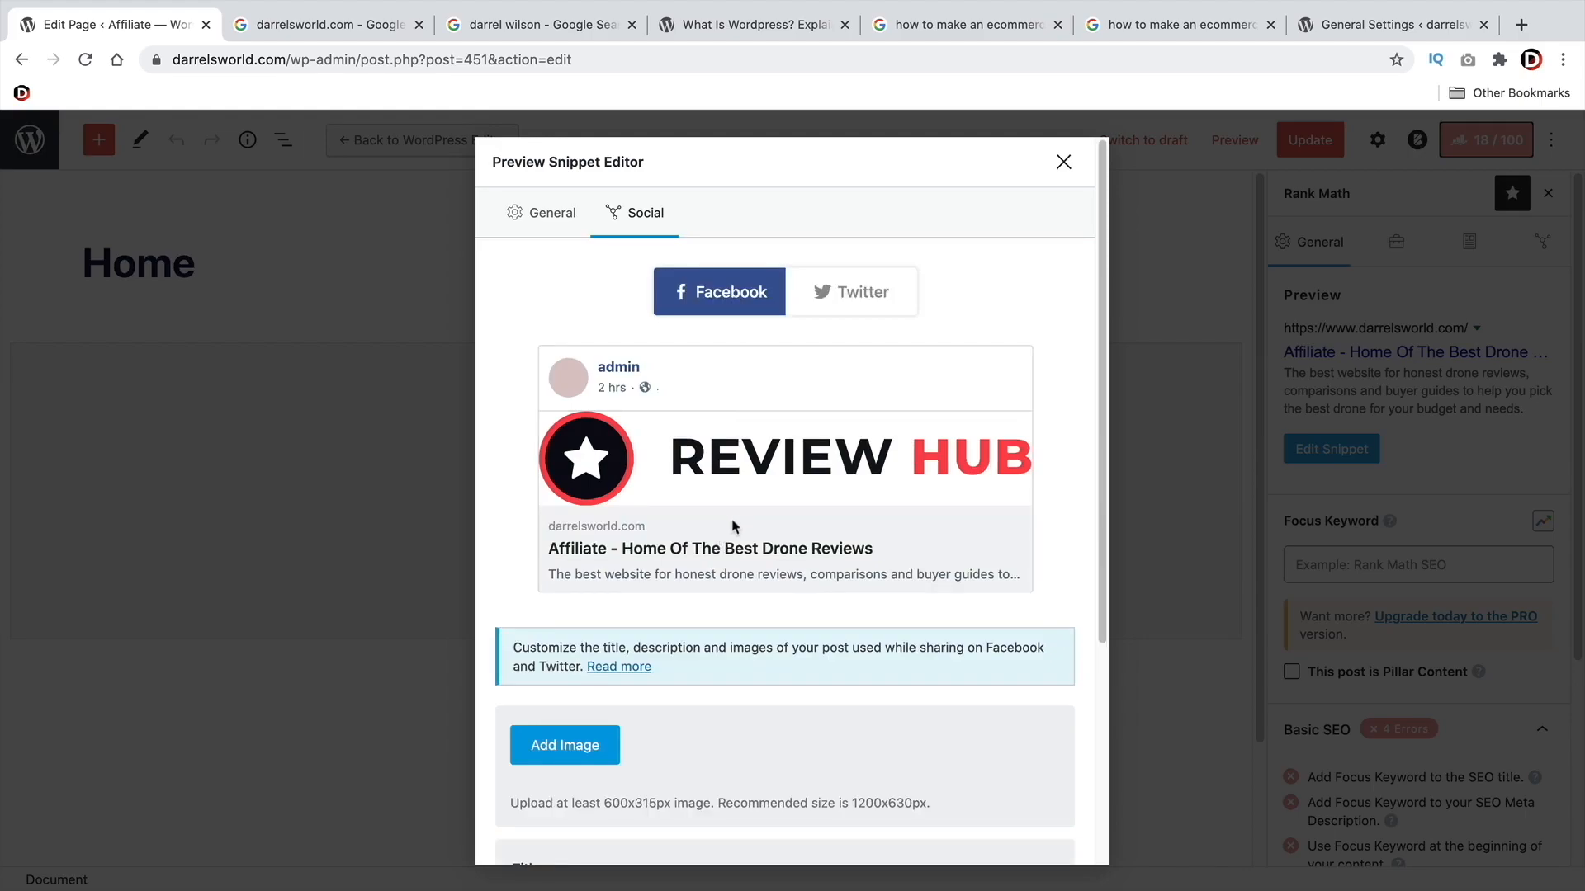
{"action": "scroll", "coordinate": [1020, 347], "scroll_direction": "down", "scroll_amount": 4}
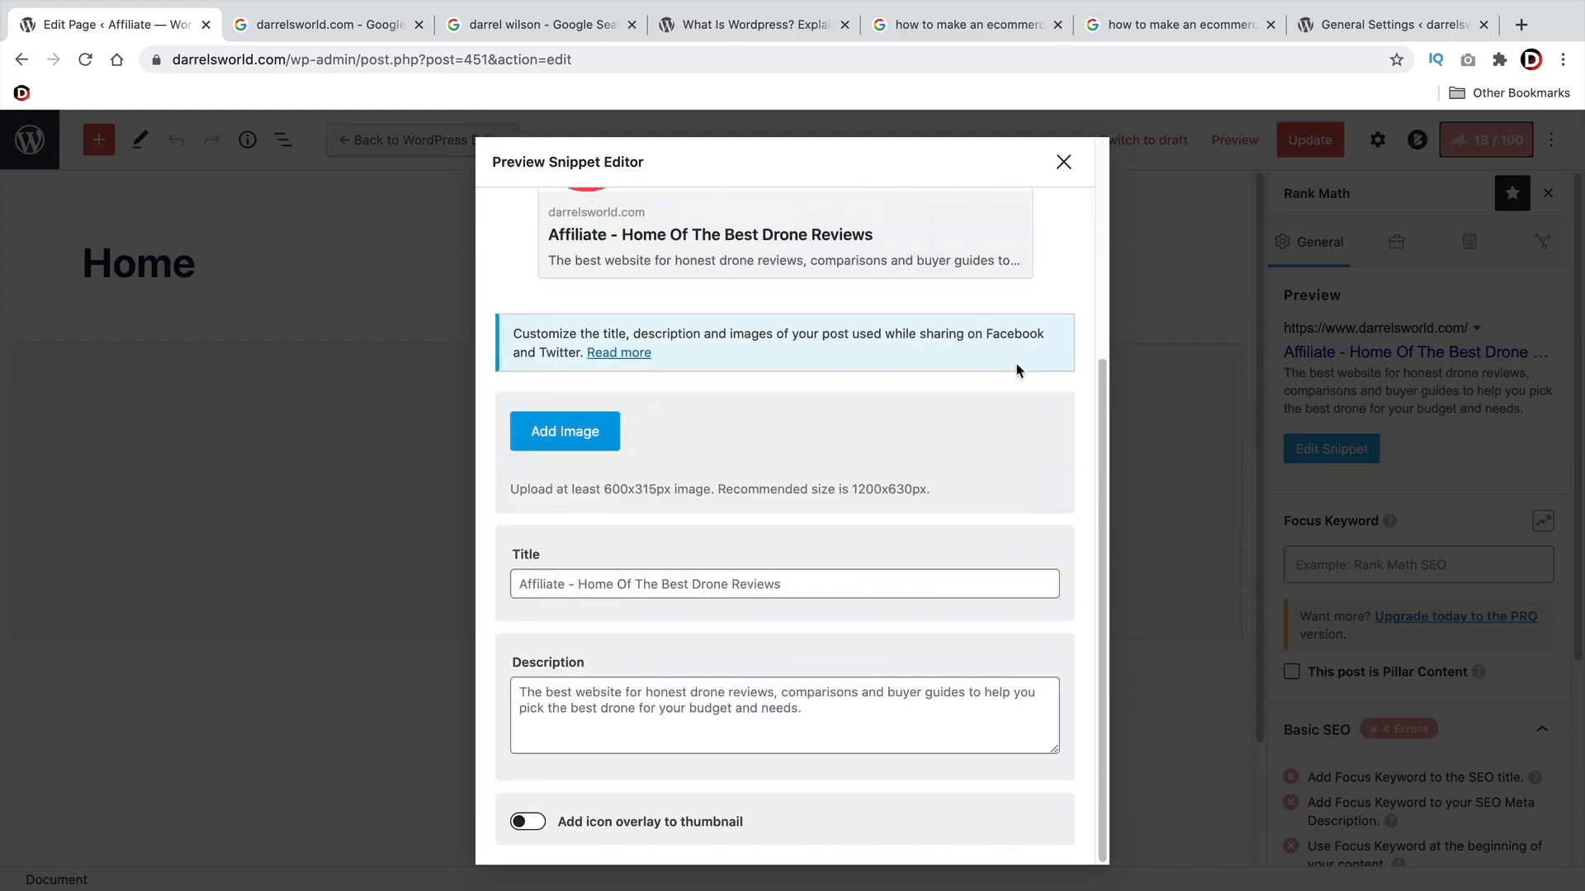
{"action": "scroll", "coordinate": [1020, 405], "scroll_direction": "up", "scroll_amount": 4}
{"action": "left_click", "coordinate": [1063, 162]}
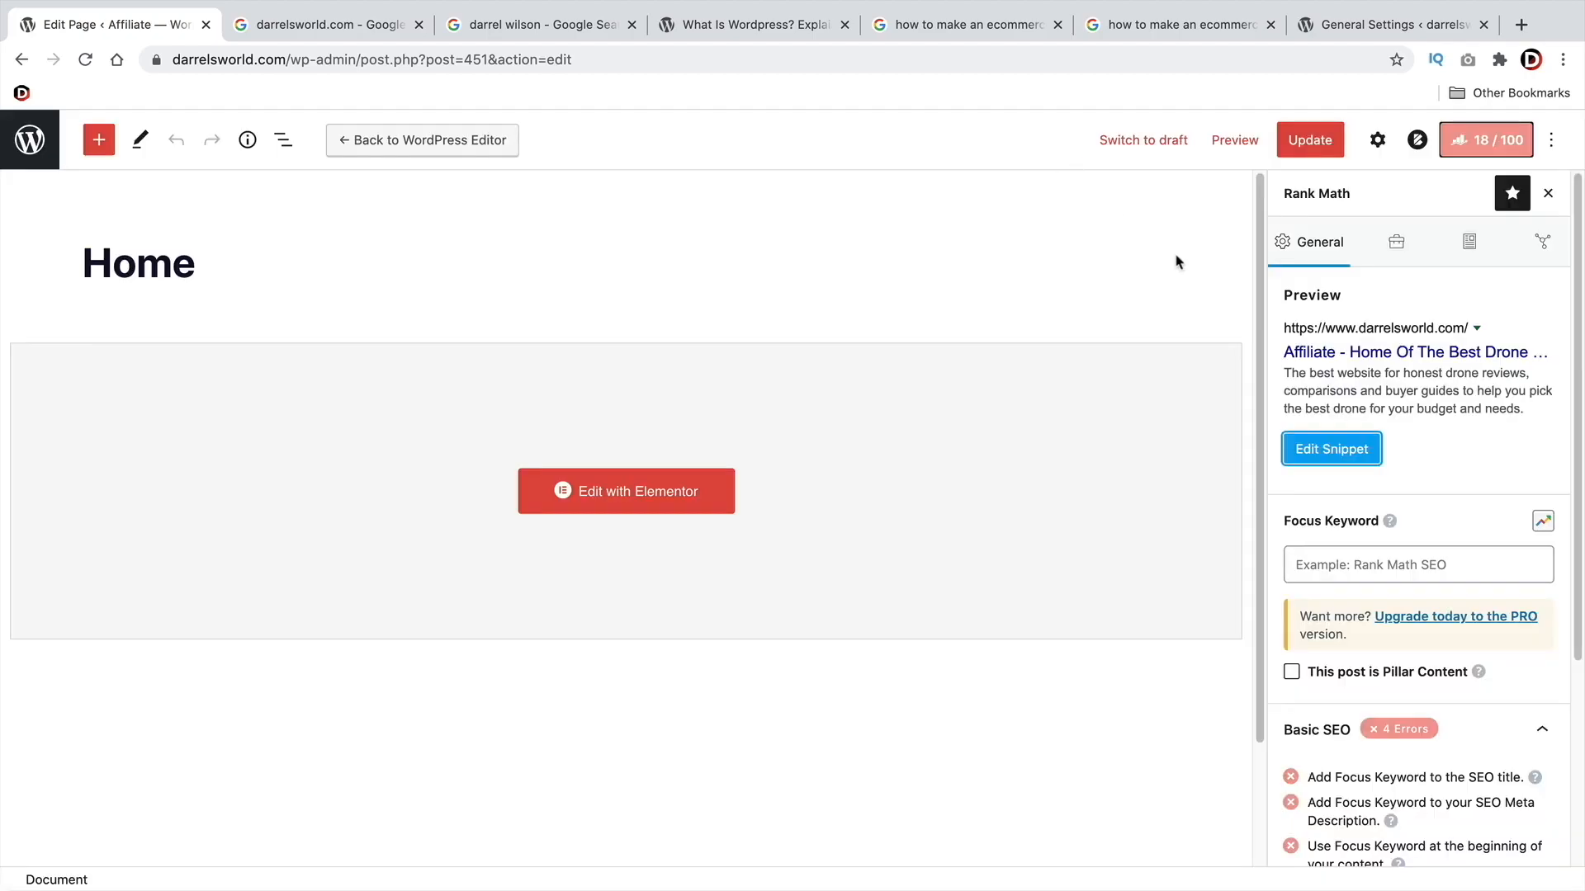
{"action": "left_click", "coordinate": [1308, 140]}
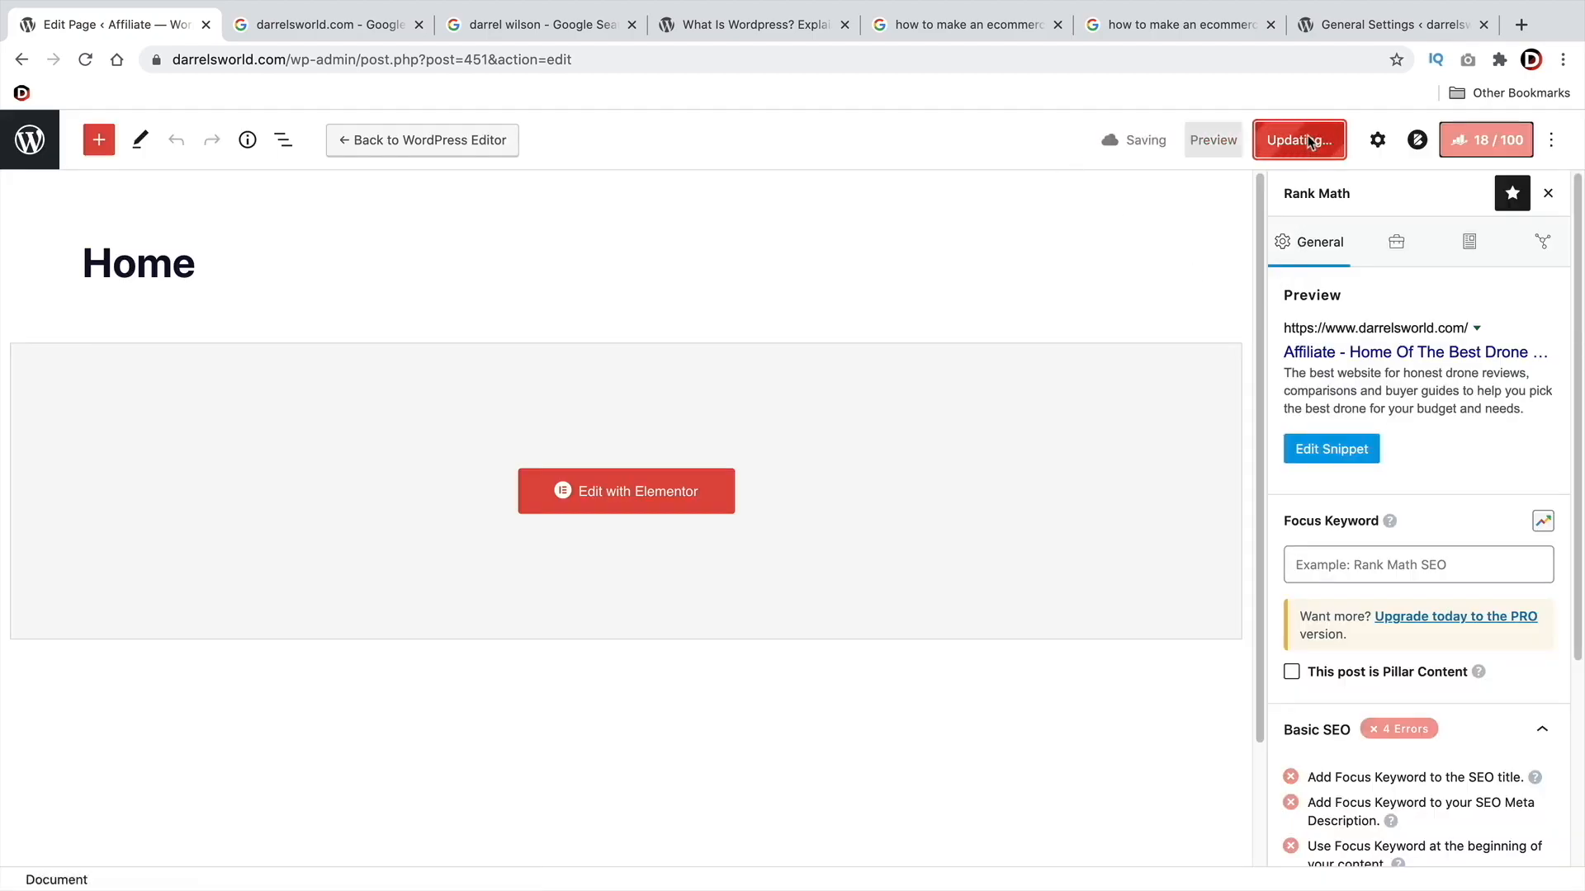
- Review Rank Math's Advanced, Schema and Social settings for the Home page and update the page
{"action": "left_click", "coordinate": [1389, 244]}
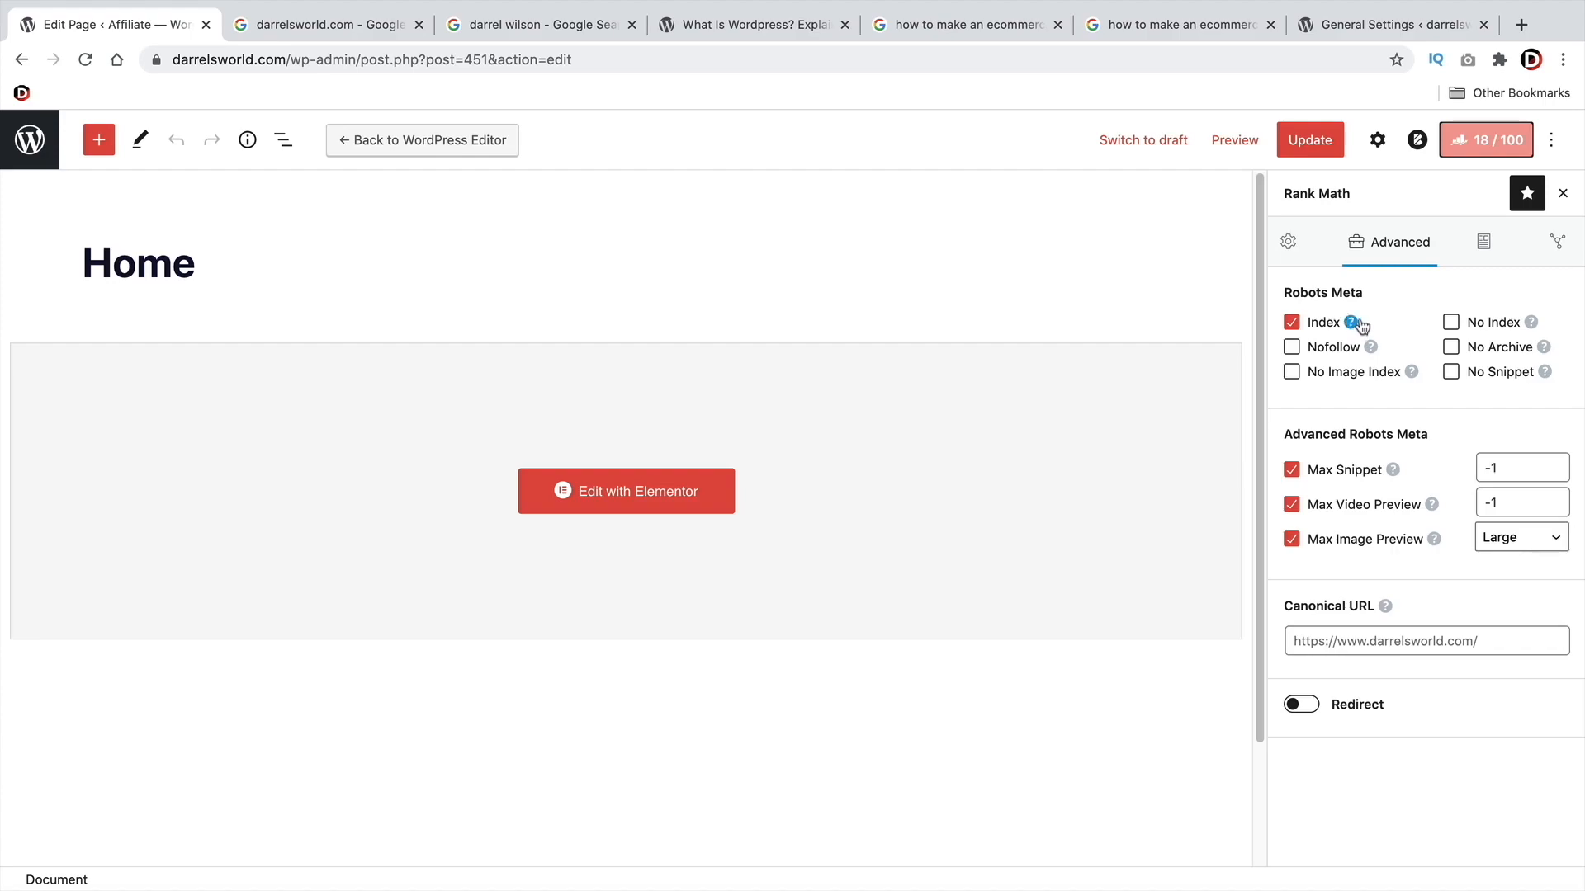
{"action": "left_click", "coordinate": [1483, 241]}
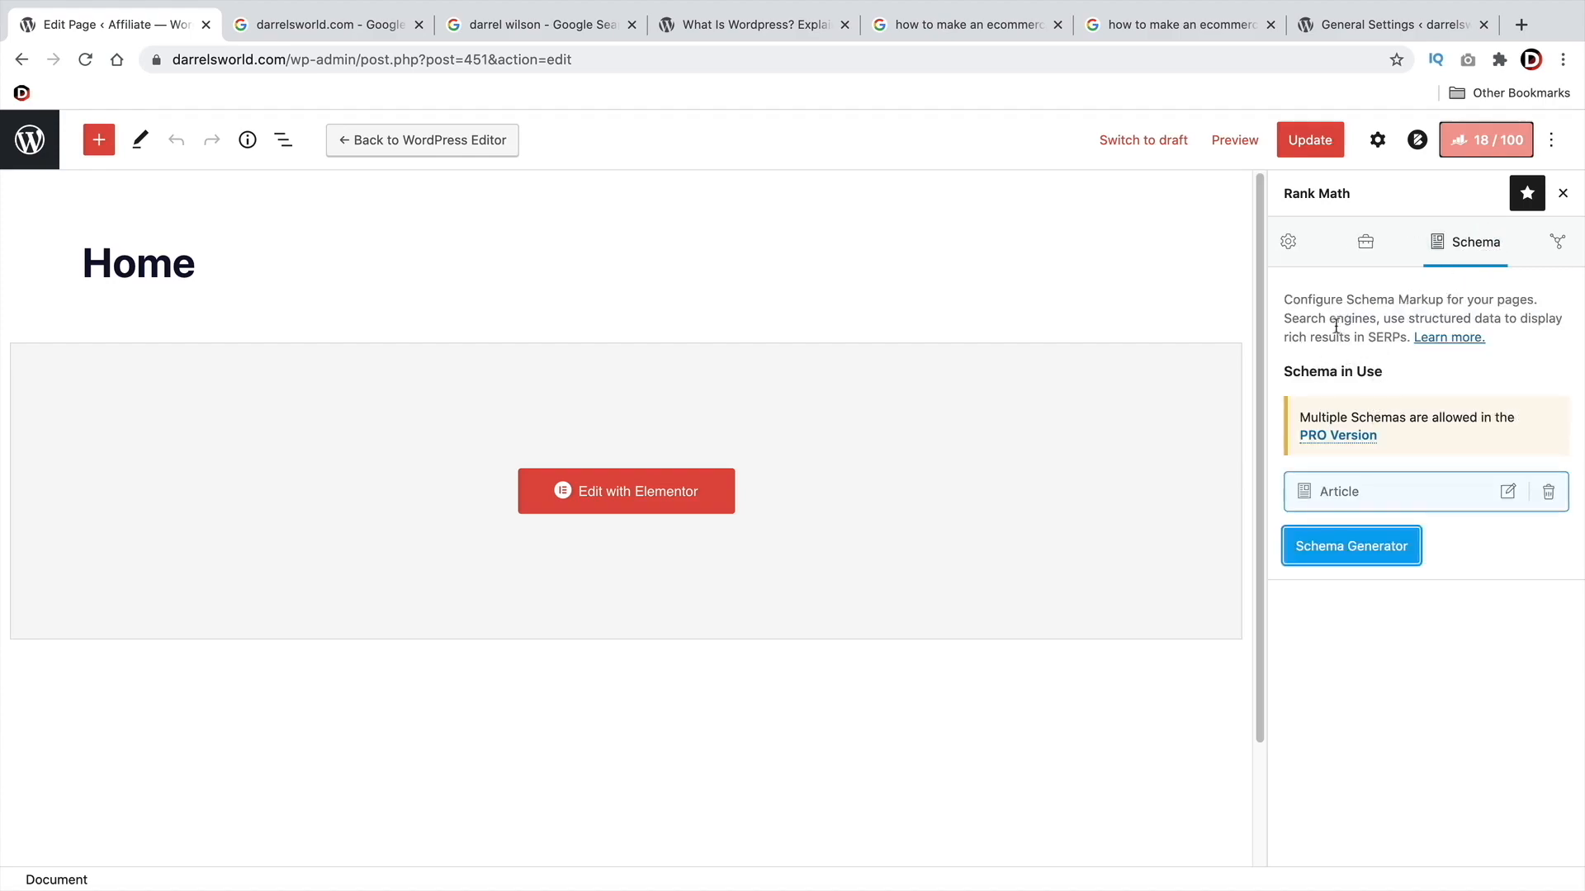
{"action": "left_click_drag", "start_coordinate": [1390, 378], "coordinate": [1299, 373]}
{"action": "left_click", "coordinate": [1324, 331]}
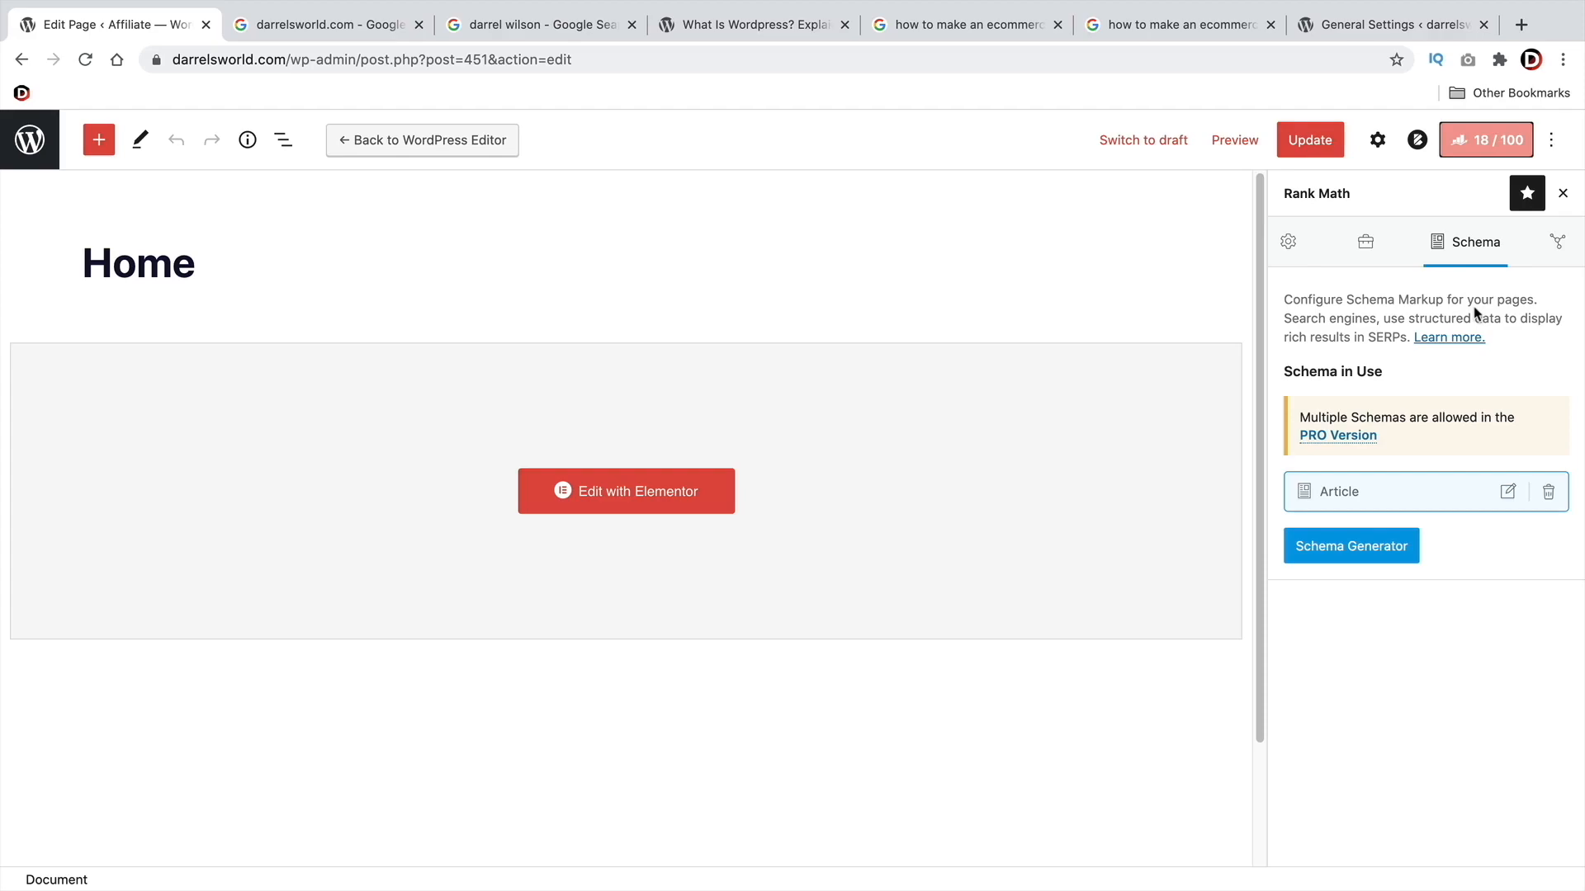
{"action": "left_click", "coordinate": [1557, 241]}
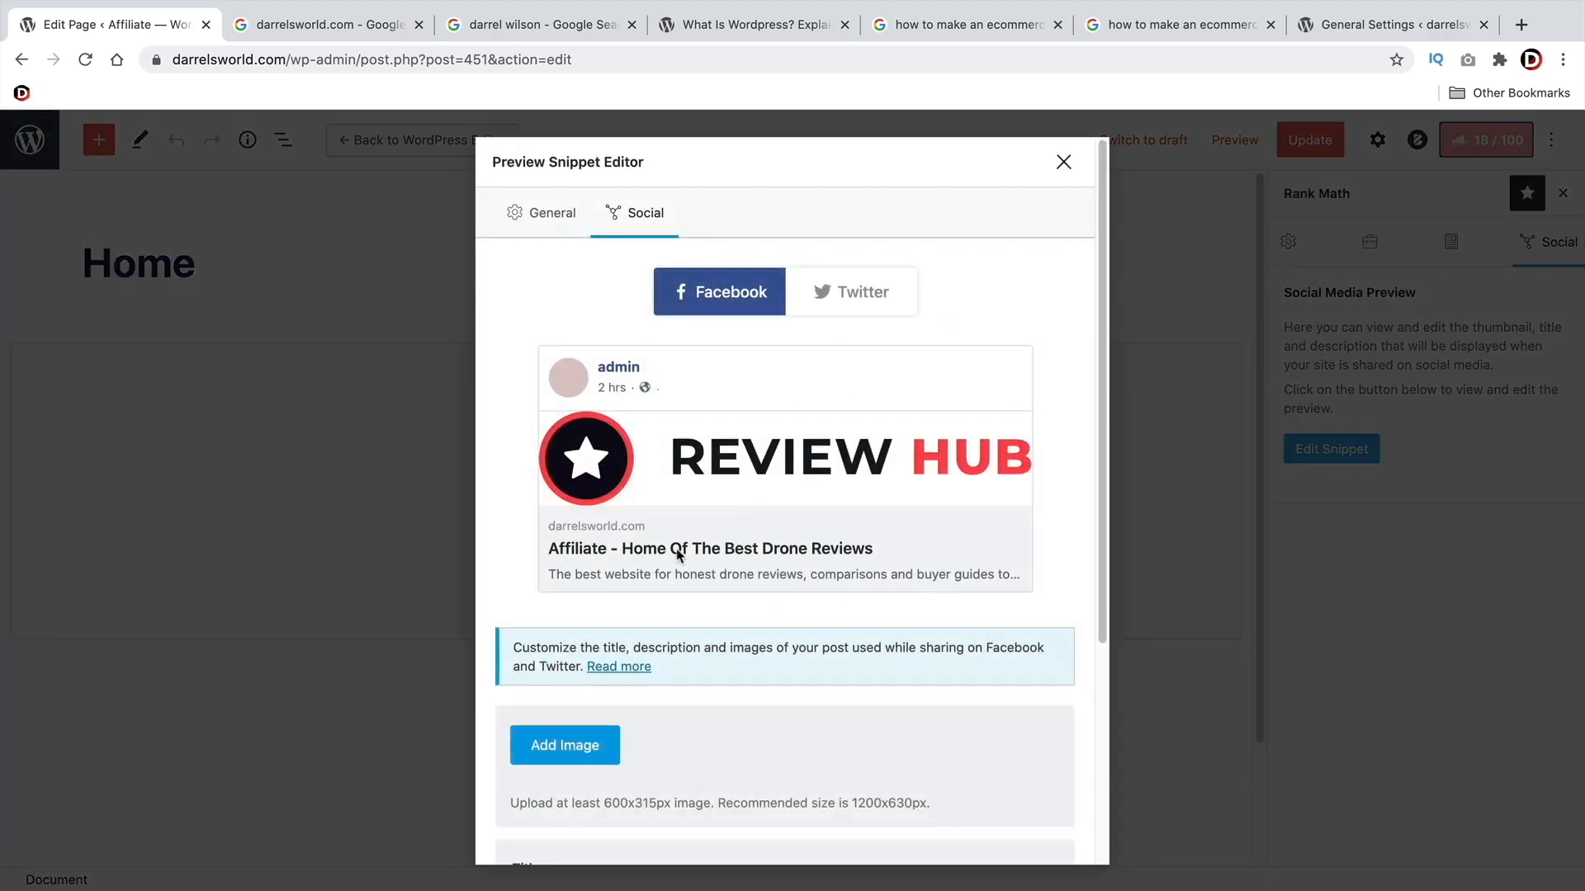
{"action": "left_click", "coordinate": [1063, 162]}
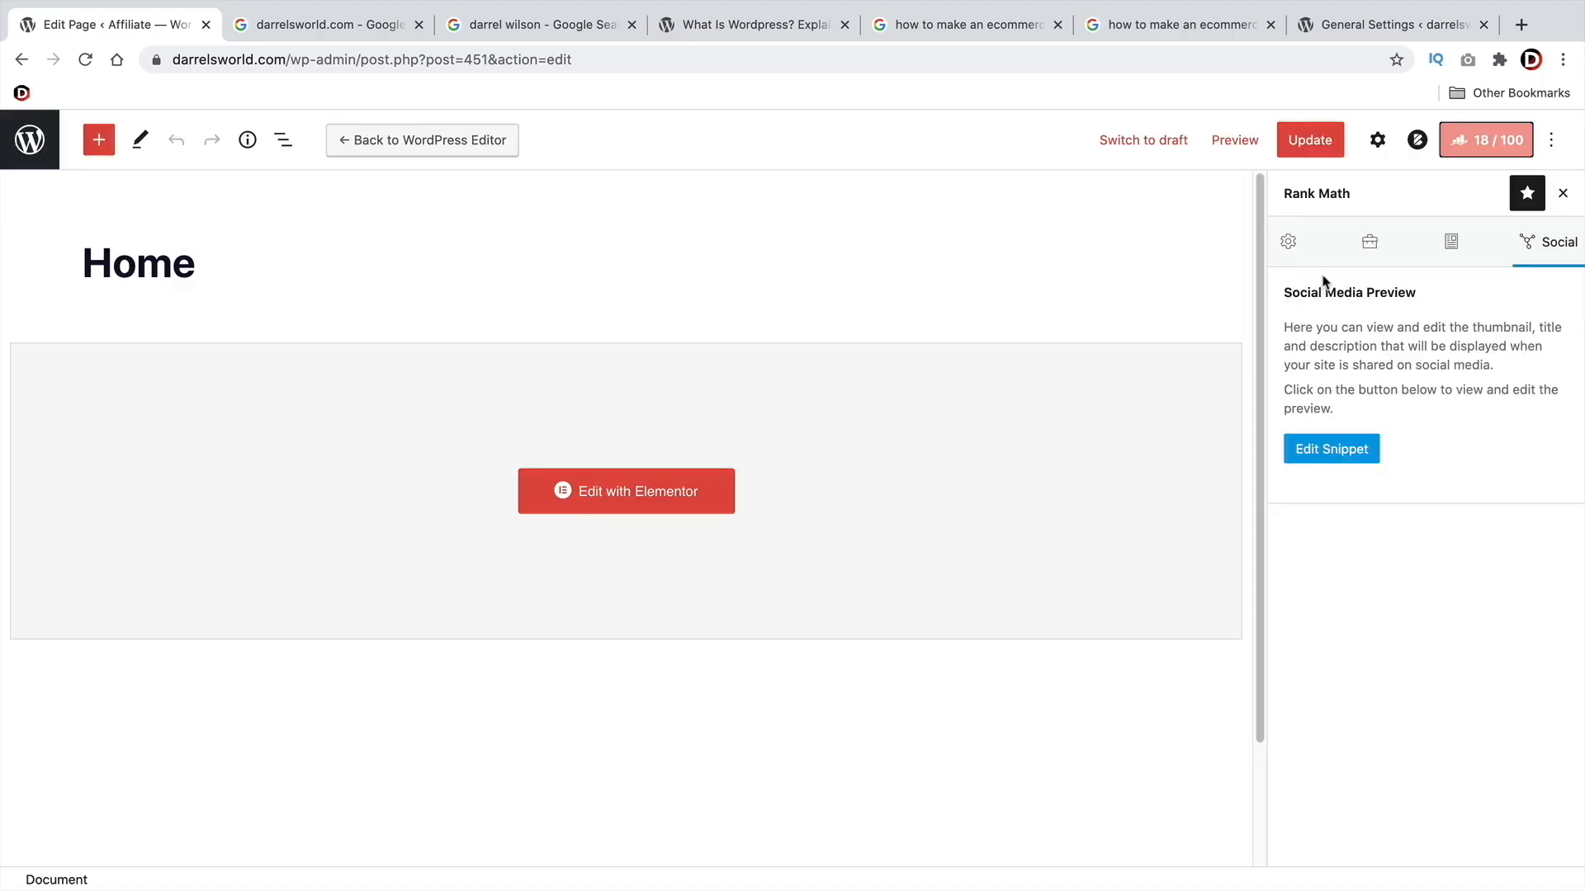
{"action": "left_click", "coordinate": [1329, 148]}
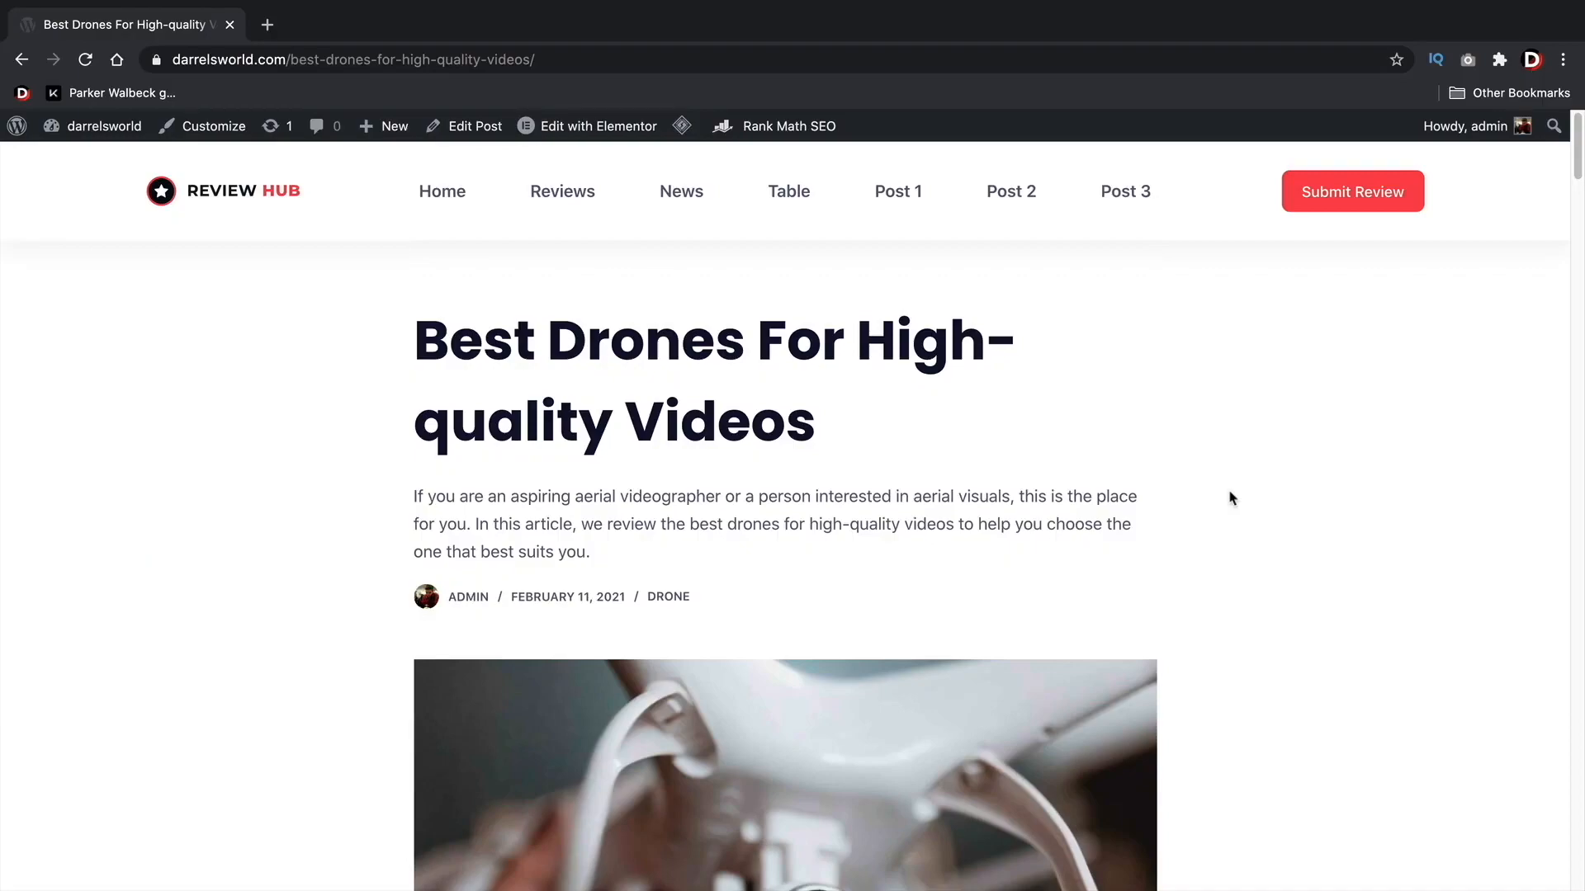
- Look through the Best Drones For High-quality Videos article and its list of recommended drones
{"action": "scroll", "coordinate": [1192, 478], "scroll_direction": "down", "scroll_amount": 5}
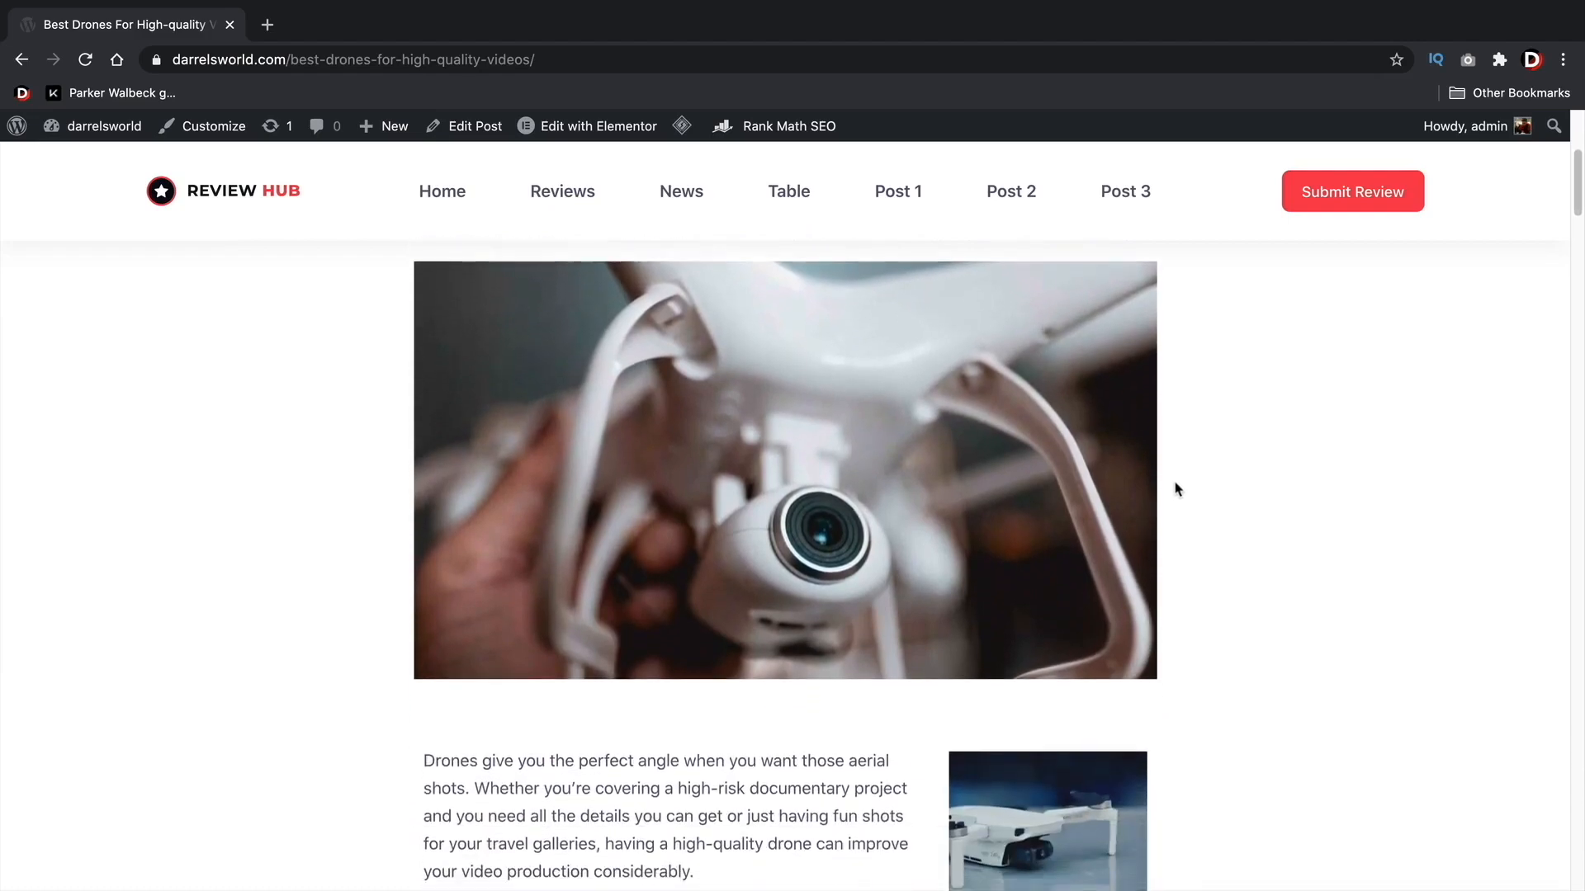
{"action": "scroll", "coordinate": [1177, 489], "scroll_direction": "down", "scroll_amount": 9}
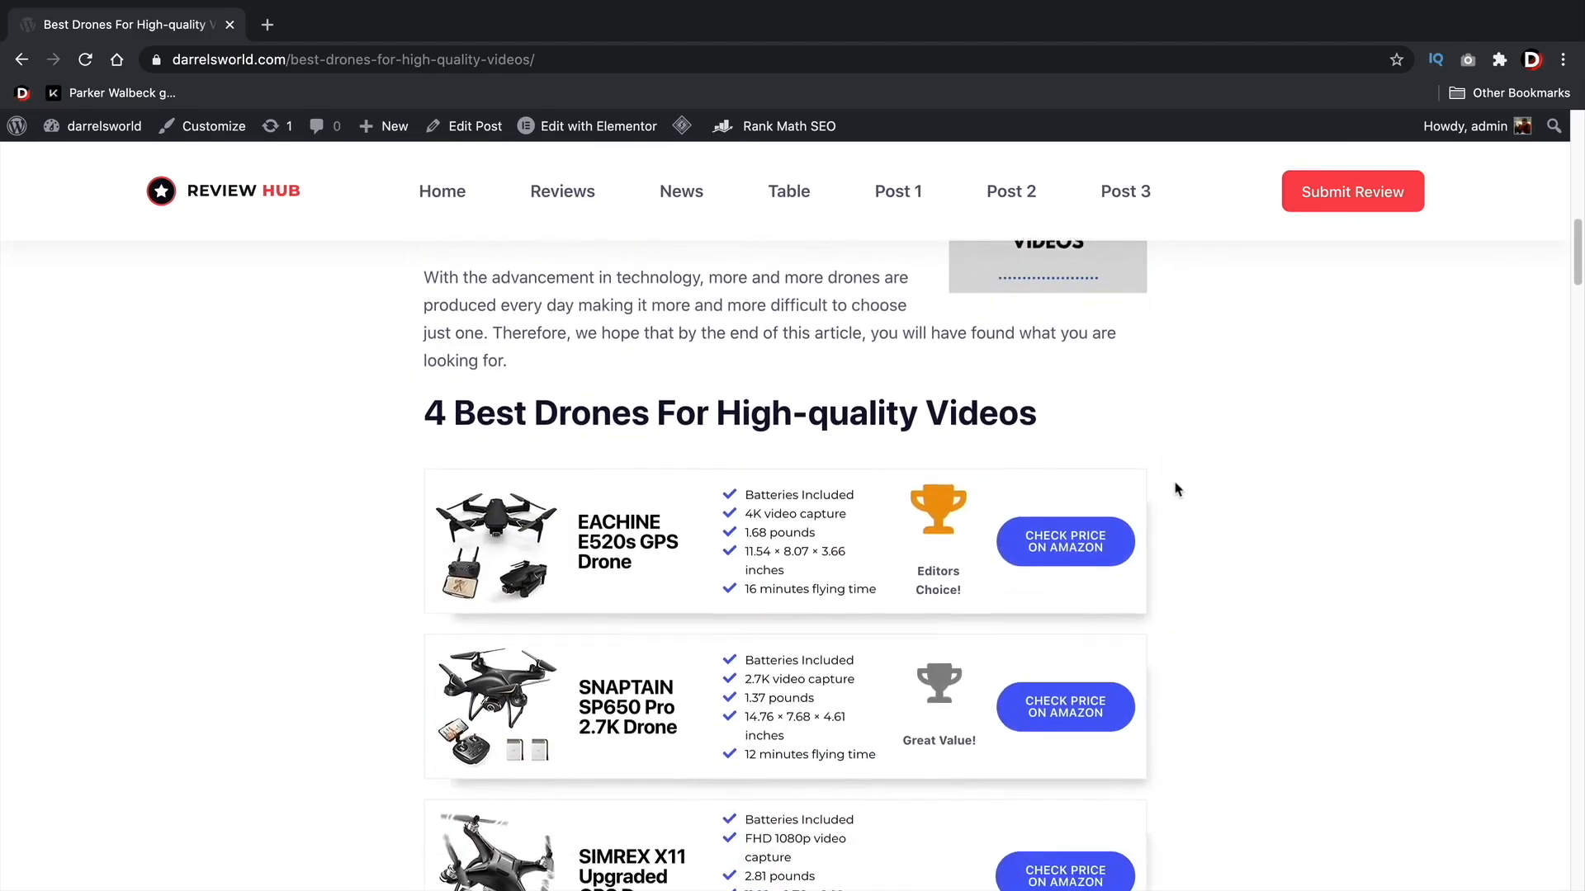
{"action": "scroll", "coordinate": [1172, 483], "scroll_direction": "down", "scroll_amount": 2}
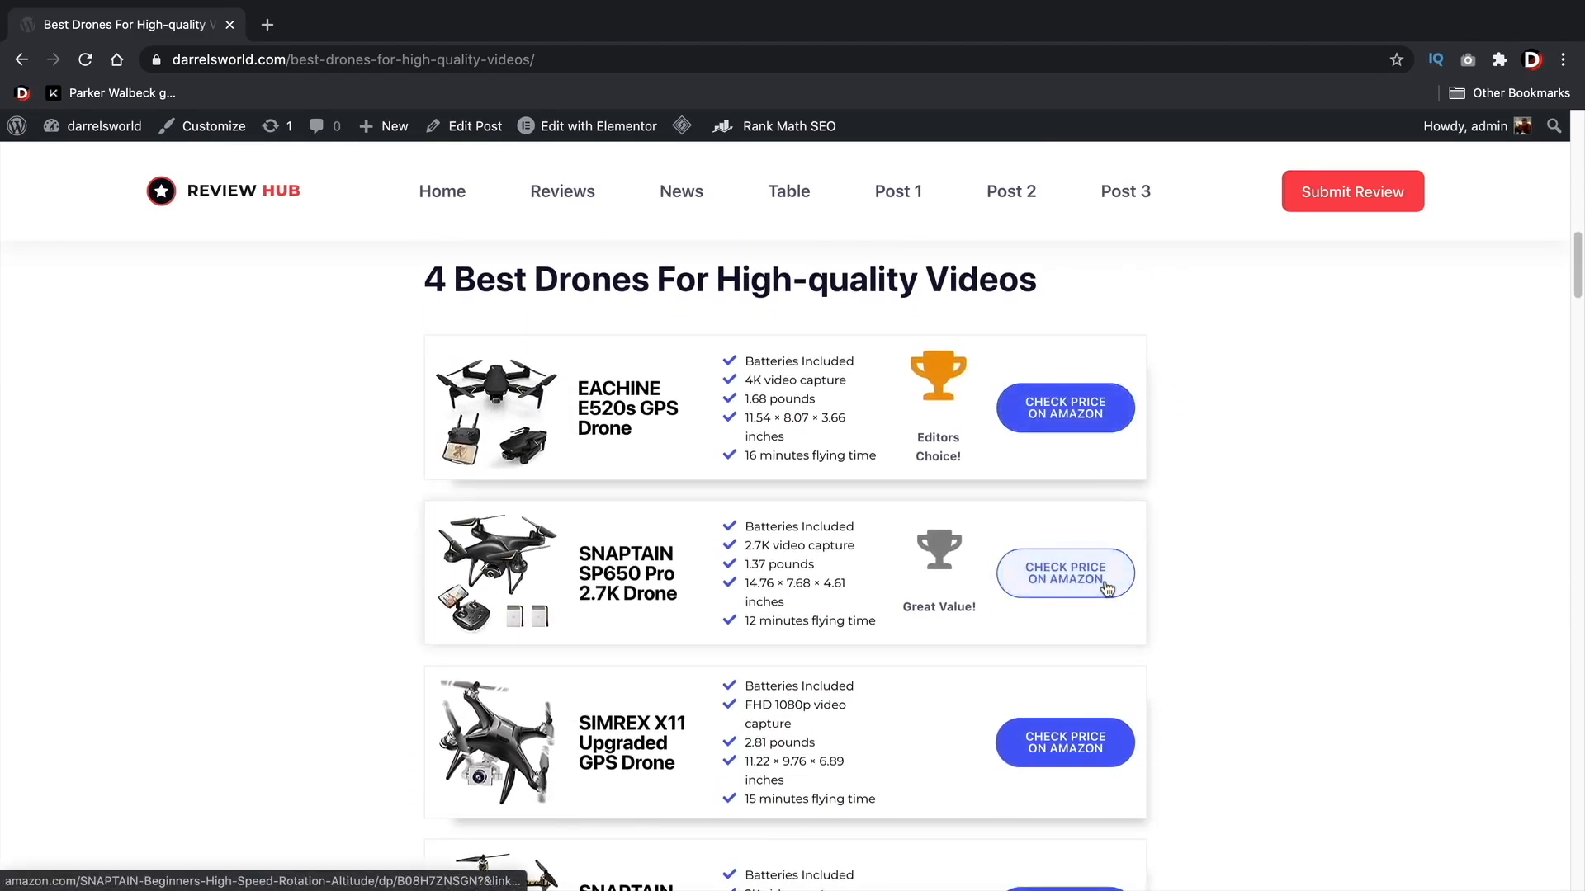
- Read the article's individual drone reviews with their likes and dislikes, down to the sections on video quality, professional drones and the conclusion
{"action": "scroll", "coordinate": [1096, 576], "scroll_direction": "down", "scroll_amount": 3}
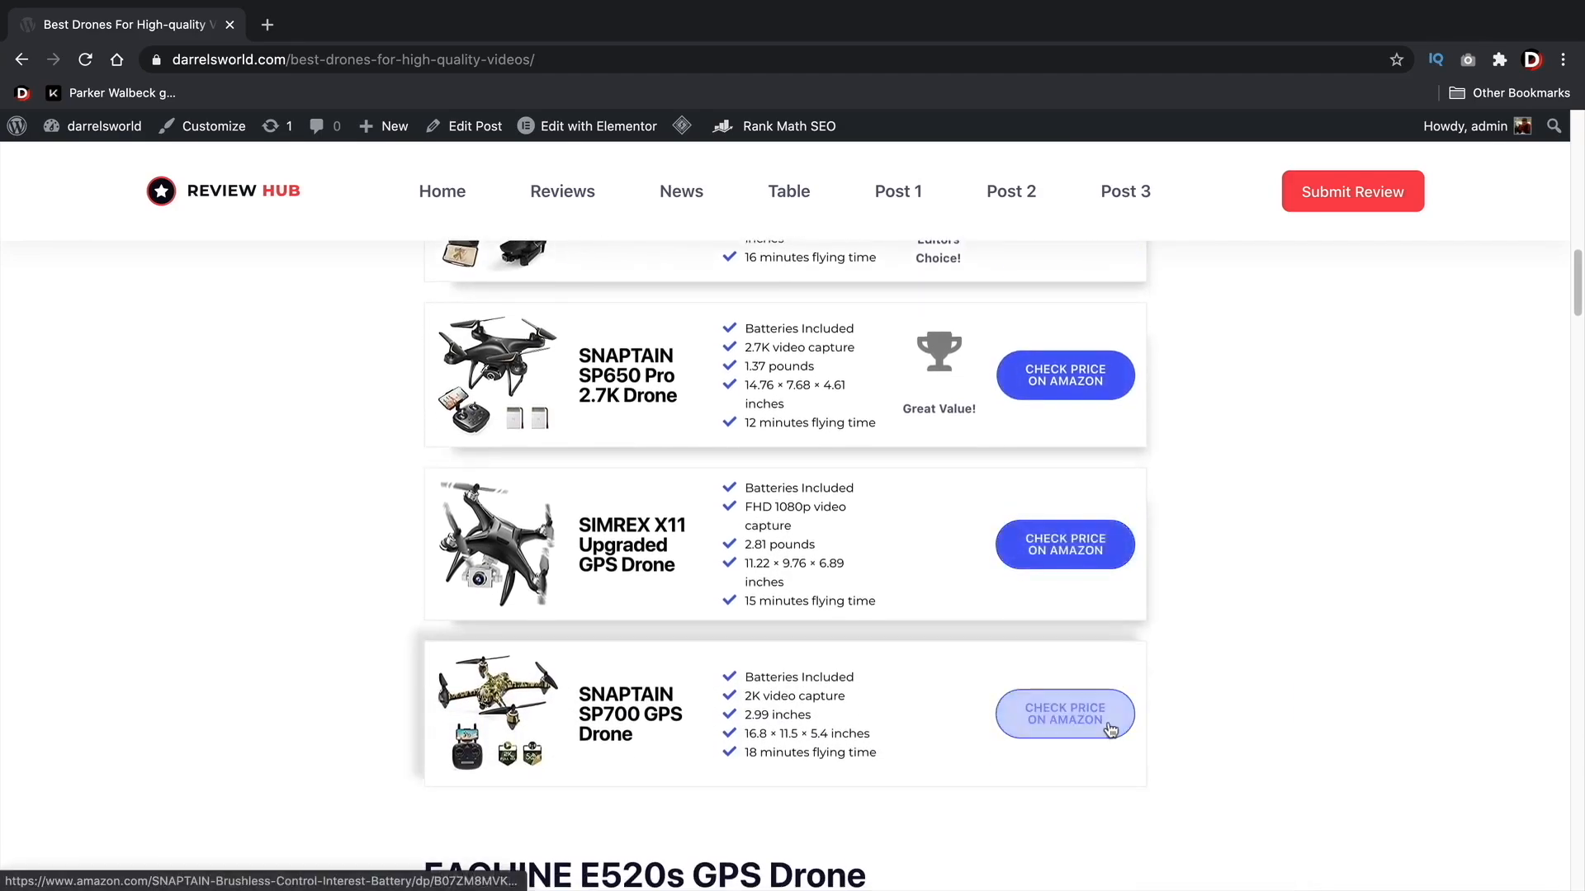
{"action": "scroll", "coordinate": [1172, 670], "scroll_direction": "down", "scroll_amount": 1}
{"action": "scroll", "coordinate": [1172, 670], "scroll_direction": "down", "scroll_amount": 7}
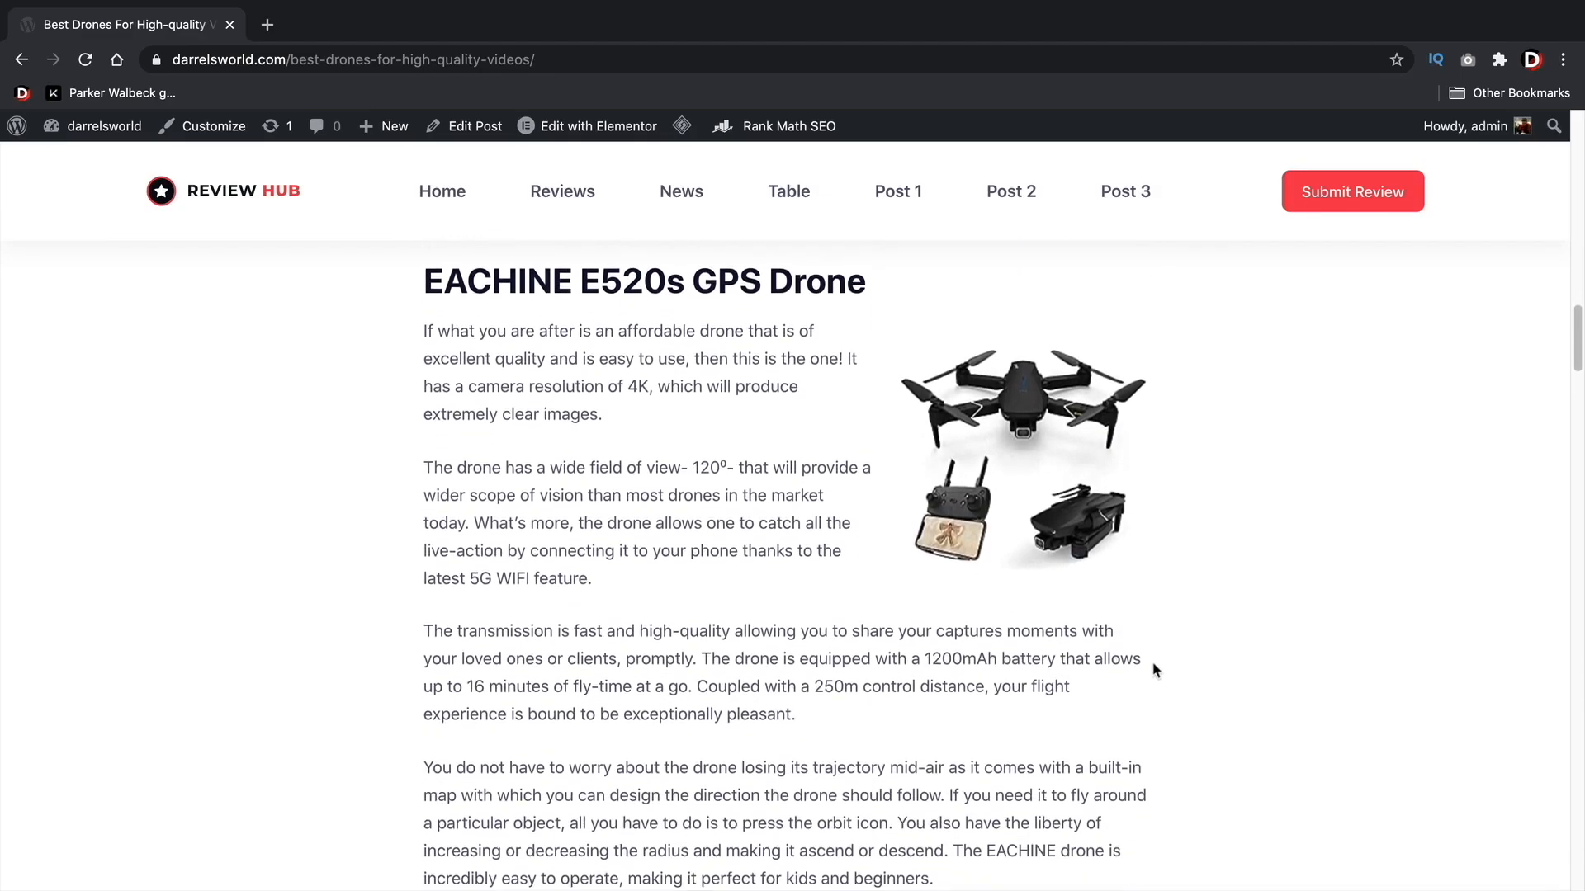
{"action": "scroll", "coordinate": [1149, 685], "scroll_direction": "down", "scroll_amount": 6}
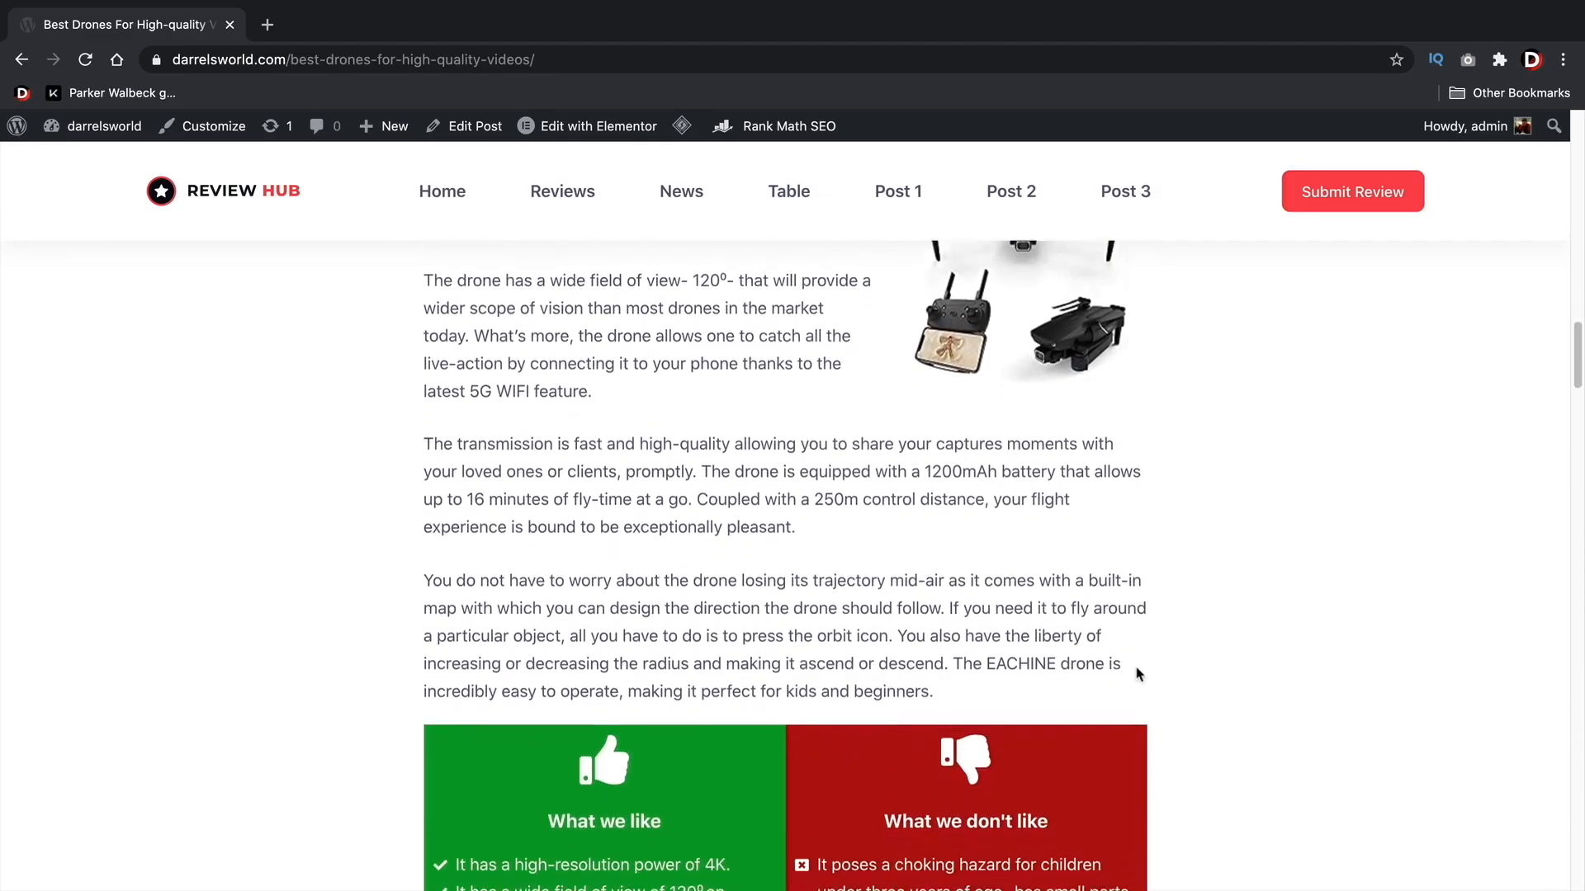
{"action": "scroll", "coordinate": [1135, 677], "scroll_direction": "down", "scroll_amount": 5}
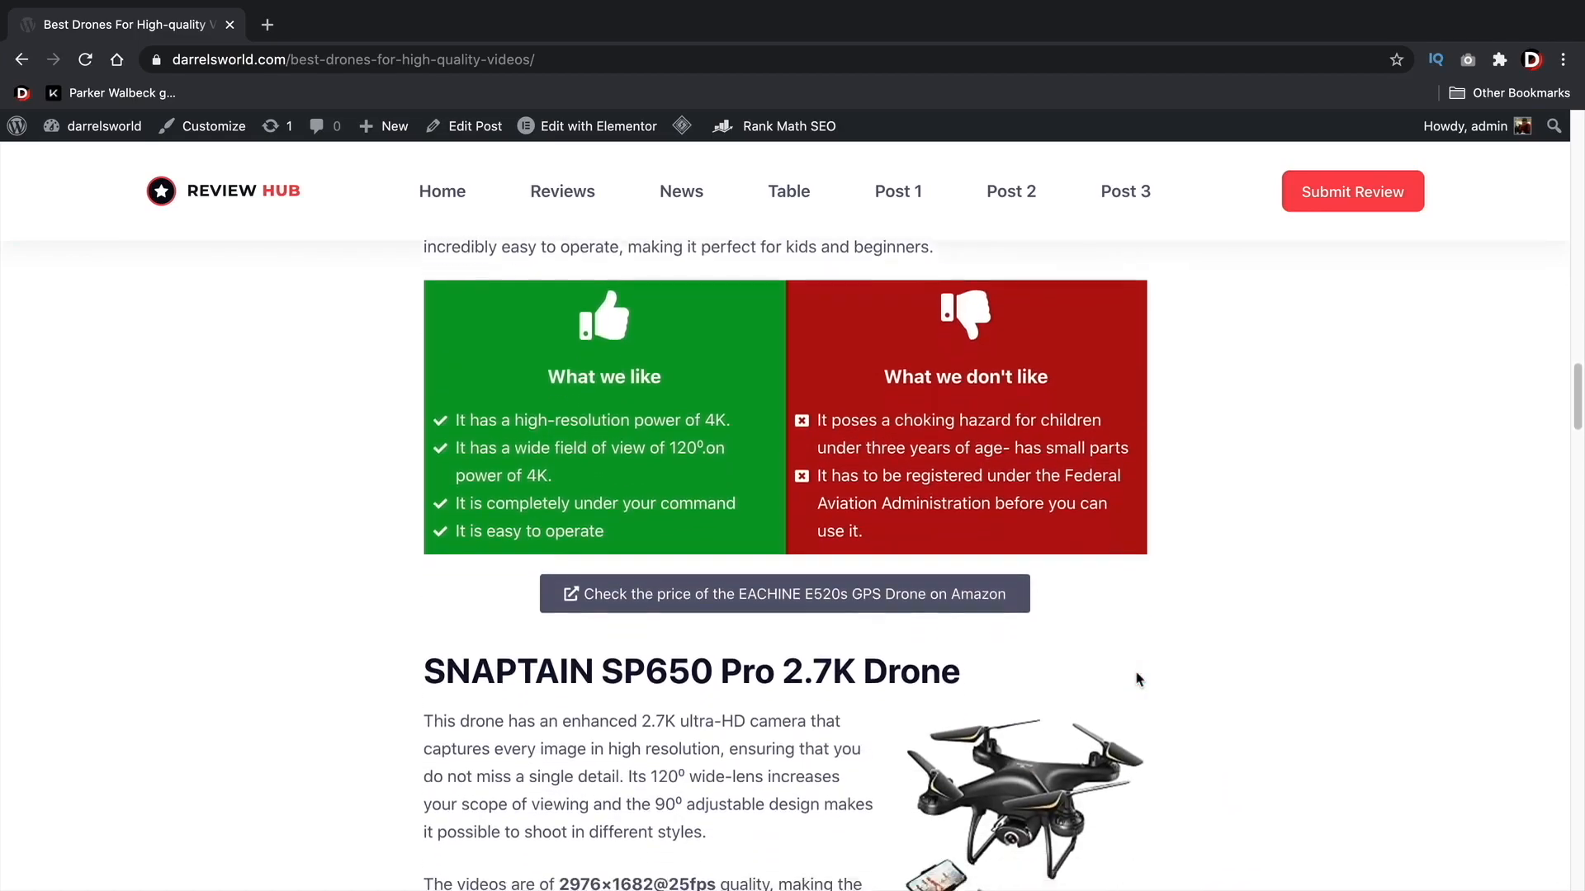
{"action": "scroll", "coordinate": [1123, 685], "scroll_direction": "down", "scroll_amount": 2}
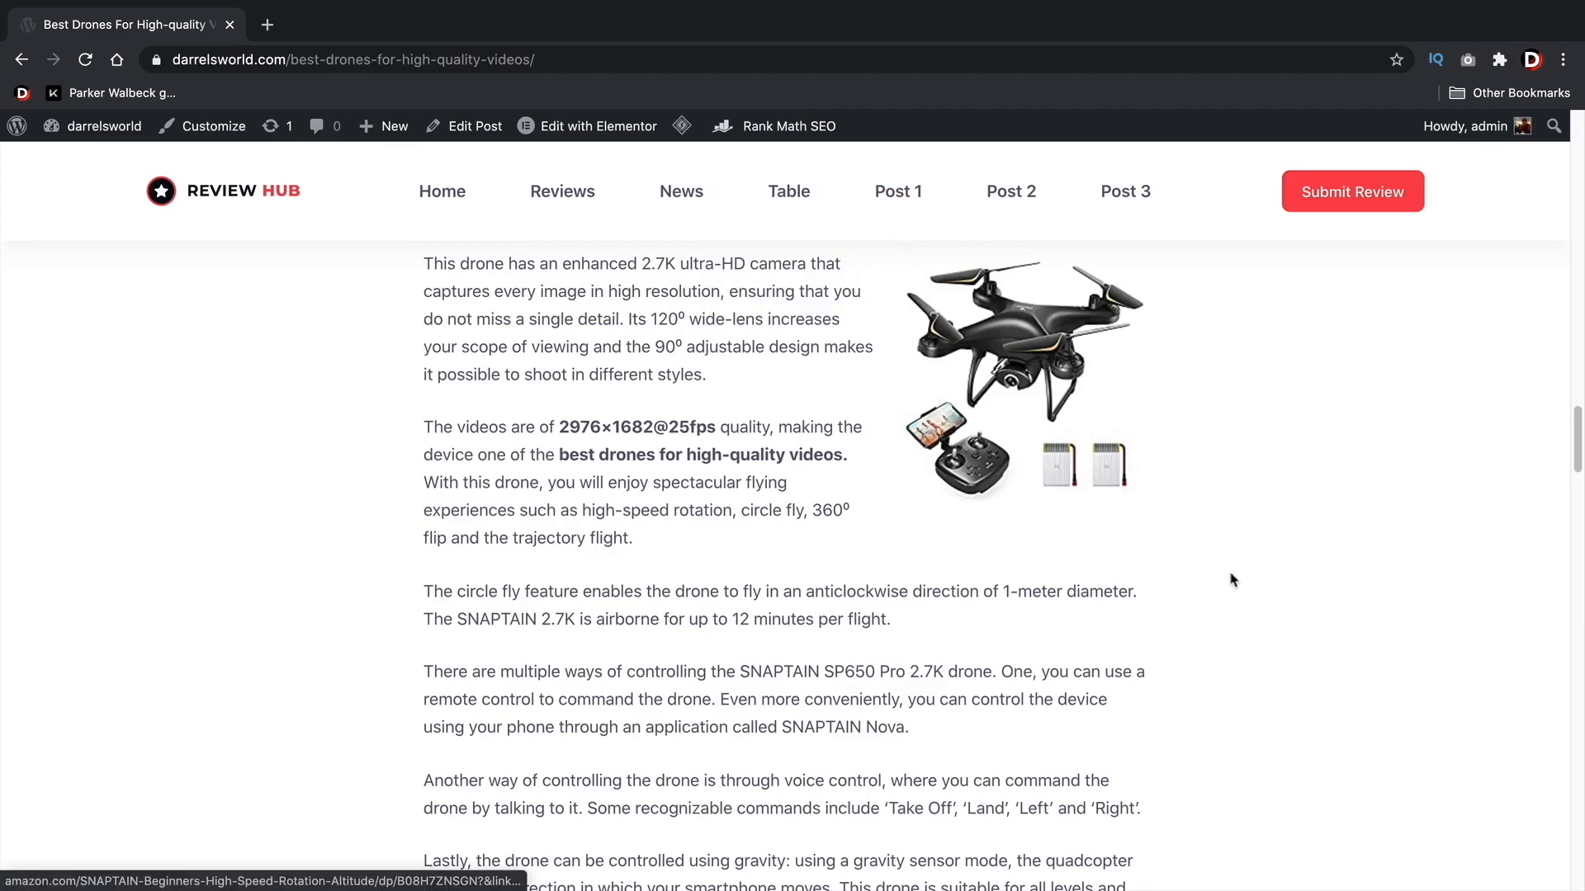
{"action": "scroll", "coordinate": [1198, 568], "scroll_direction": "down", "scroll_amount": 6}
{"action": "scroll", "coordinate": [1199, 568], "scroll_direction": "down", "scroll_amount": 7}
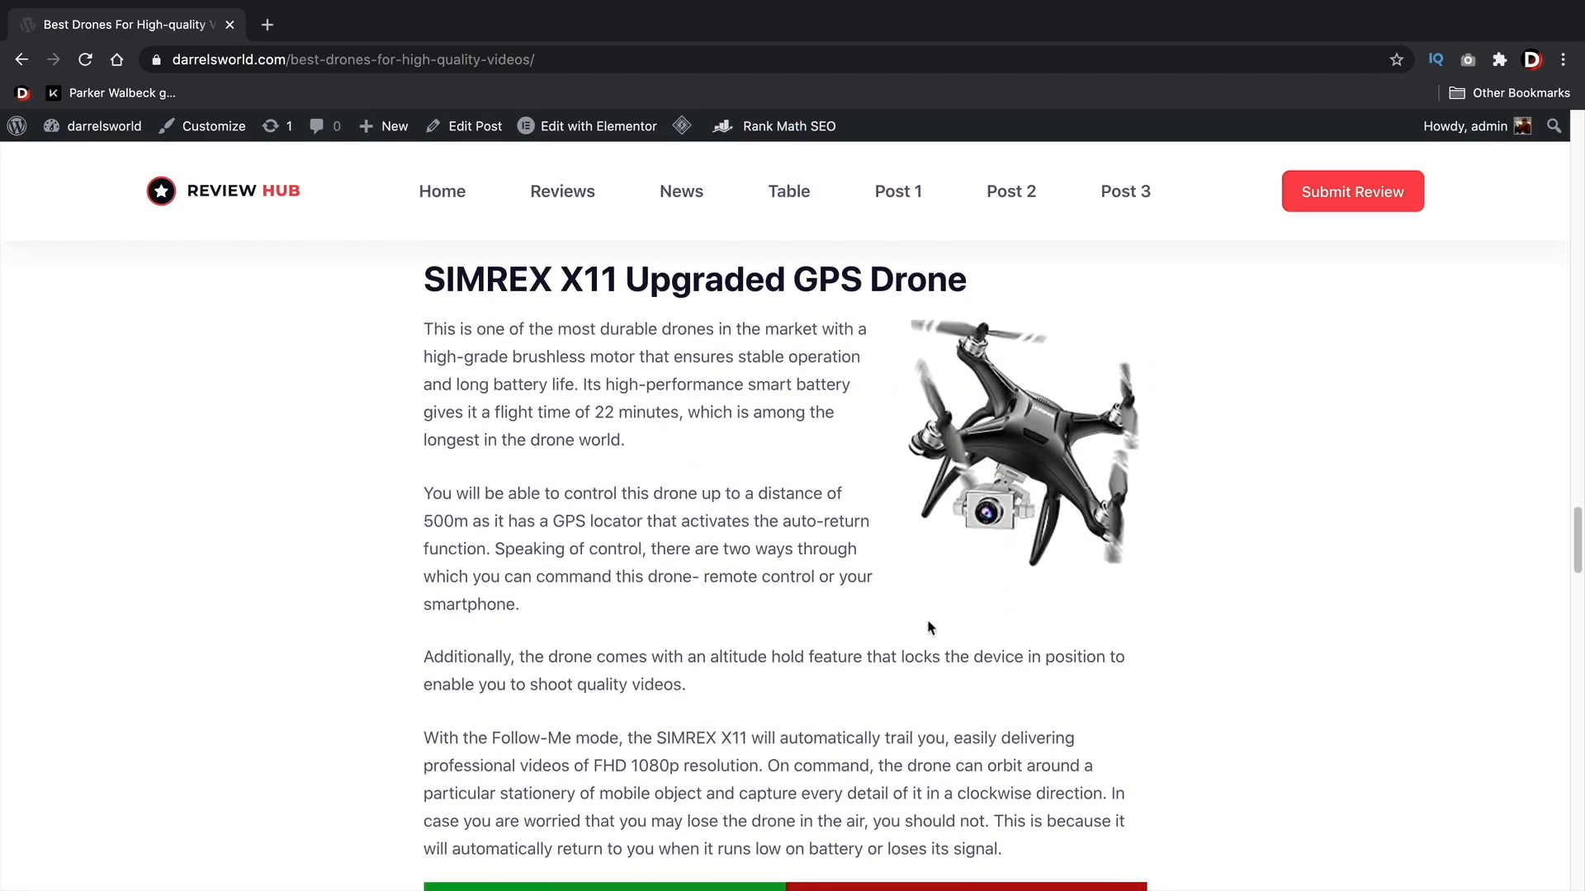
{"action": "scroll", "coordinate": [822, 566], "scroll_direction": "down", "scroll_amount": 5}
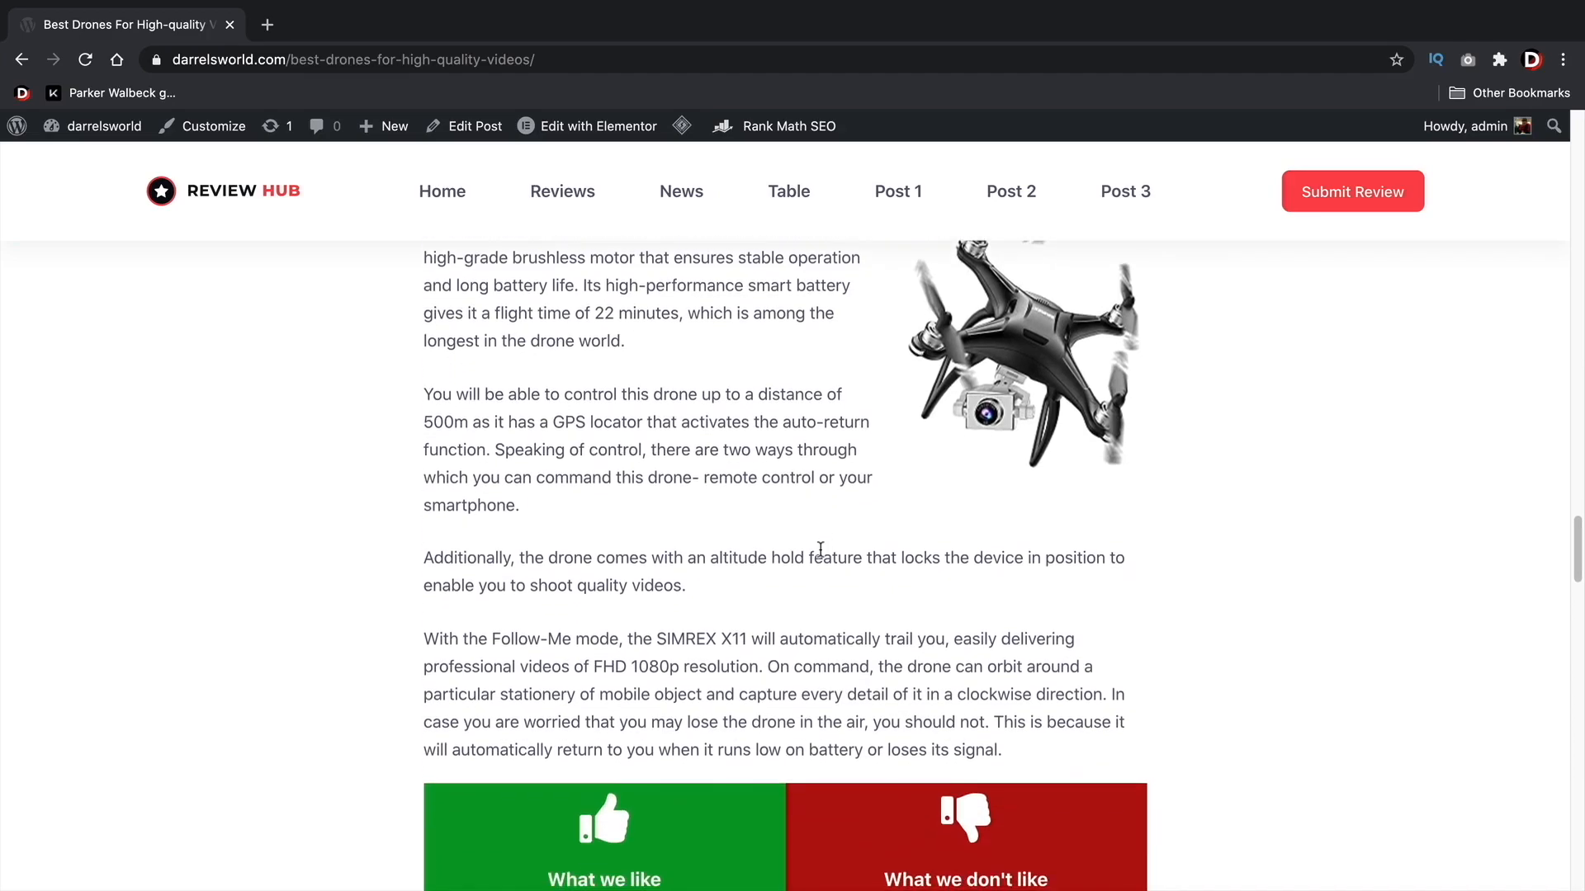
{"action": "scroll", "coordinate": [819, 543], "scroll_direction": "down", "scroll_amount": 5}
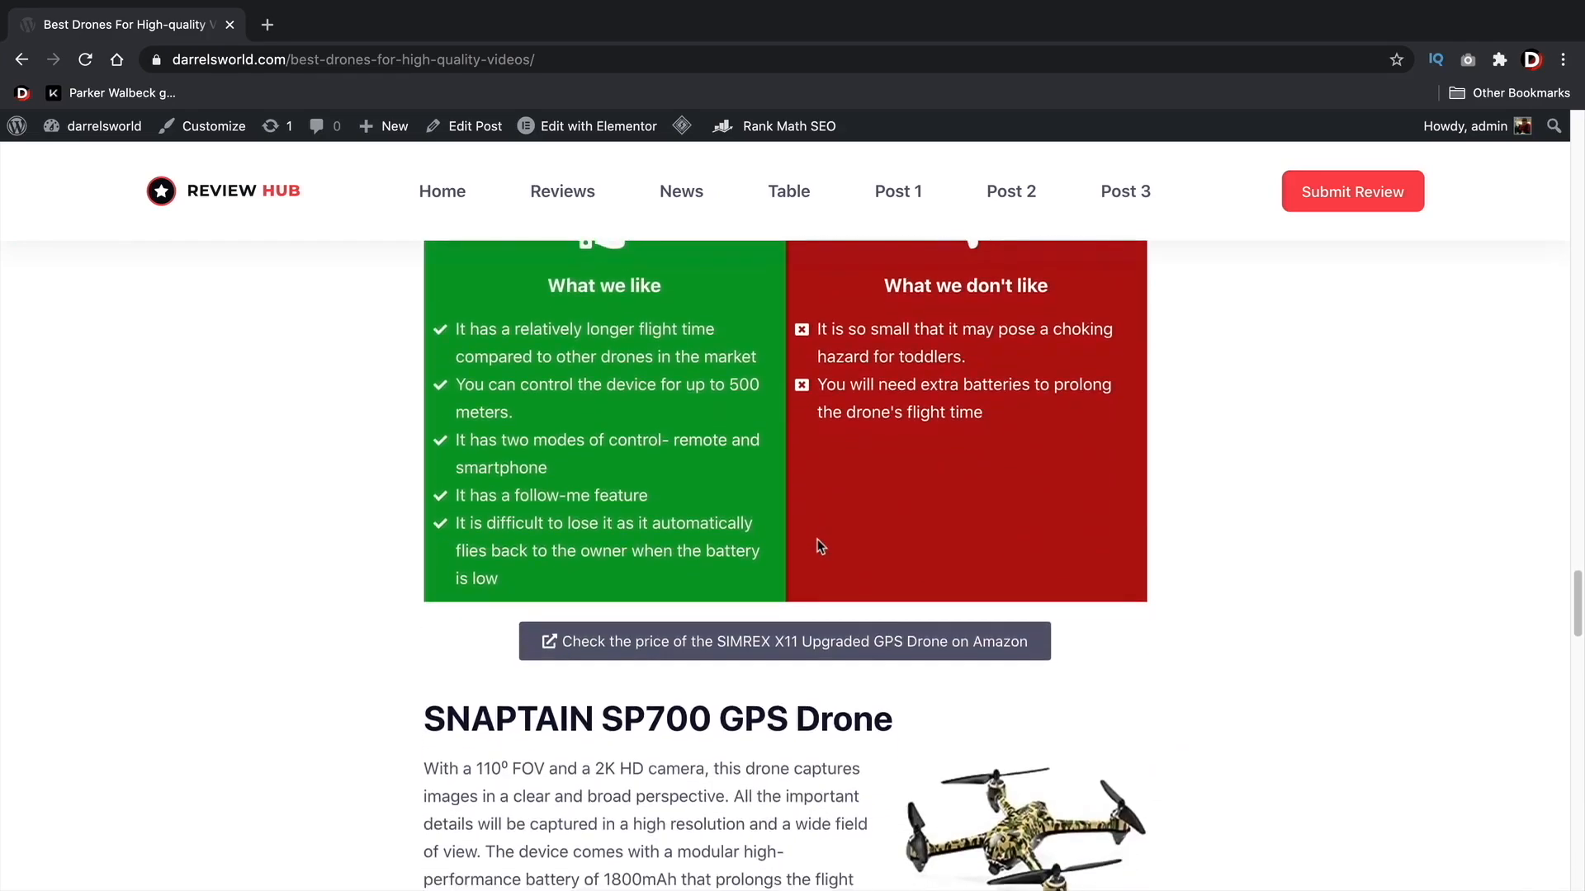
{"action": "scroll", "coordinate": [815, 546], "scroll_direction": "down", "scroll_amount": 3}
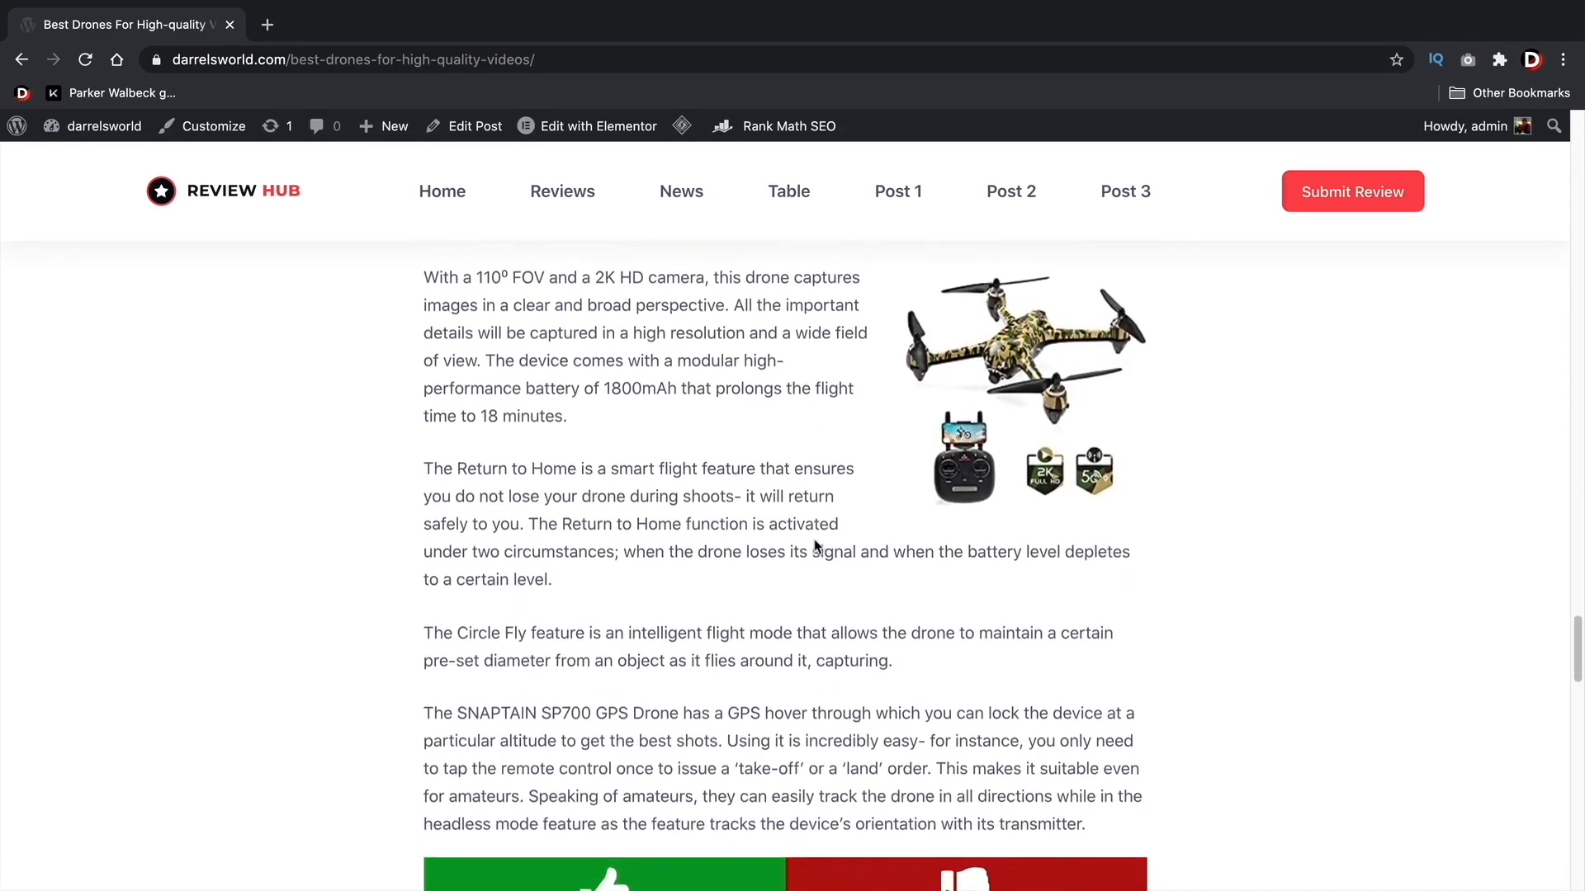
{"action": "scroll", "coordinate": [815, 546], "scroll_direction": "up", "scroll_amount": 1}
{"action": "scroll", "coordinate": [815, 547], "scroll_direction": "down", "scroll_amount": 5}
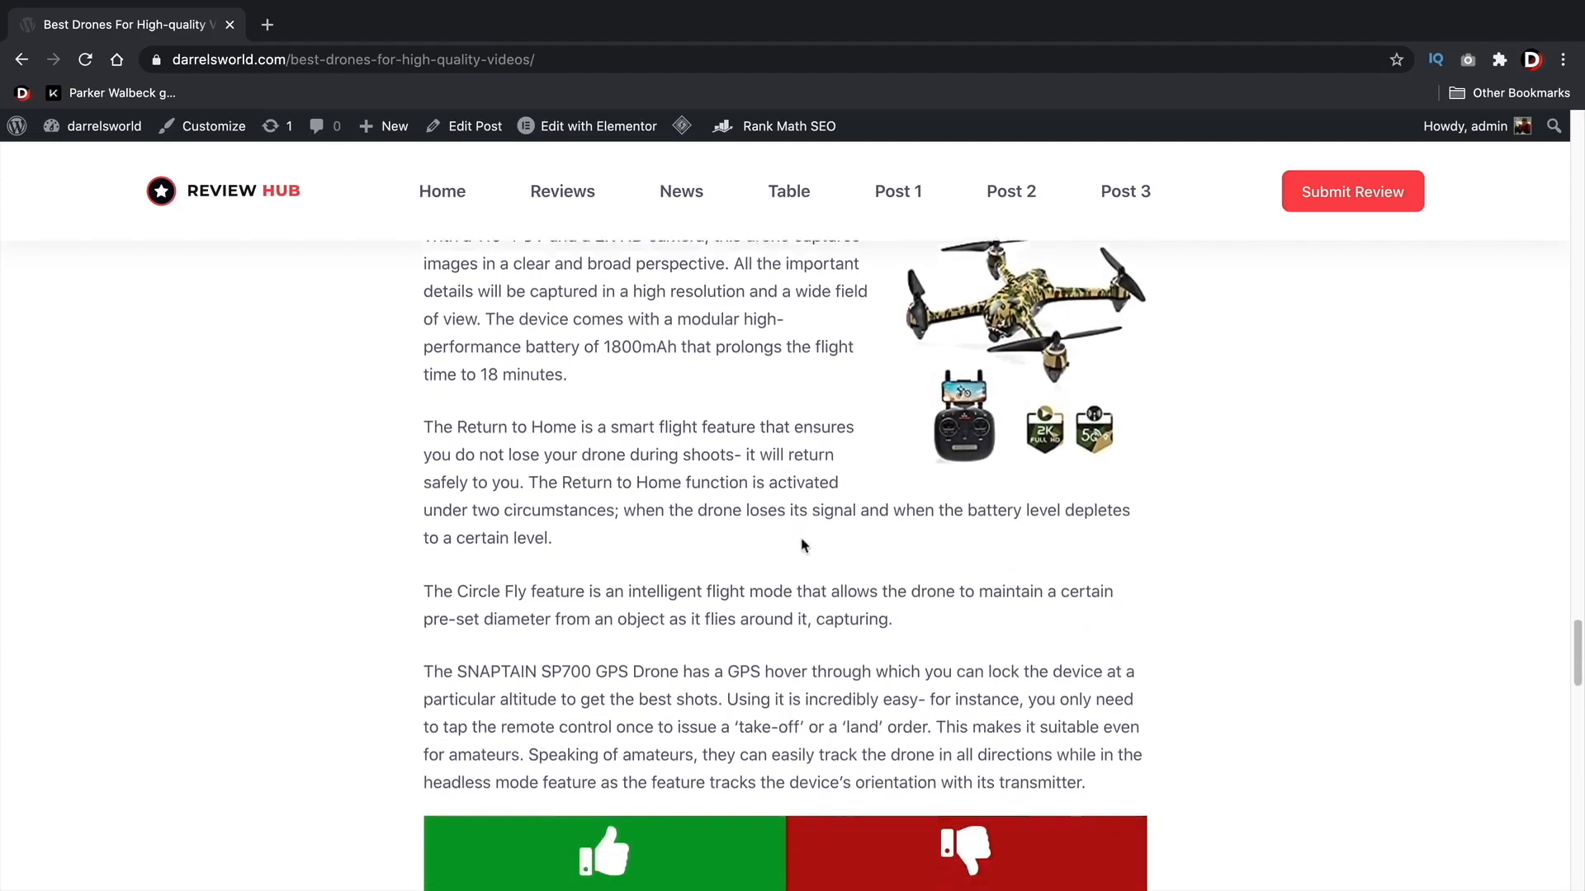
{"action": "scroll", "coordinate": [800, 544], "scroll_direction": "down", "scroll_amount": 7}
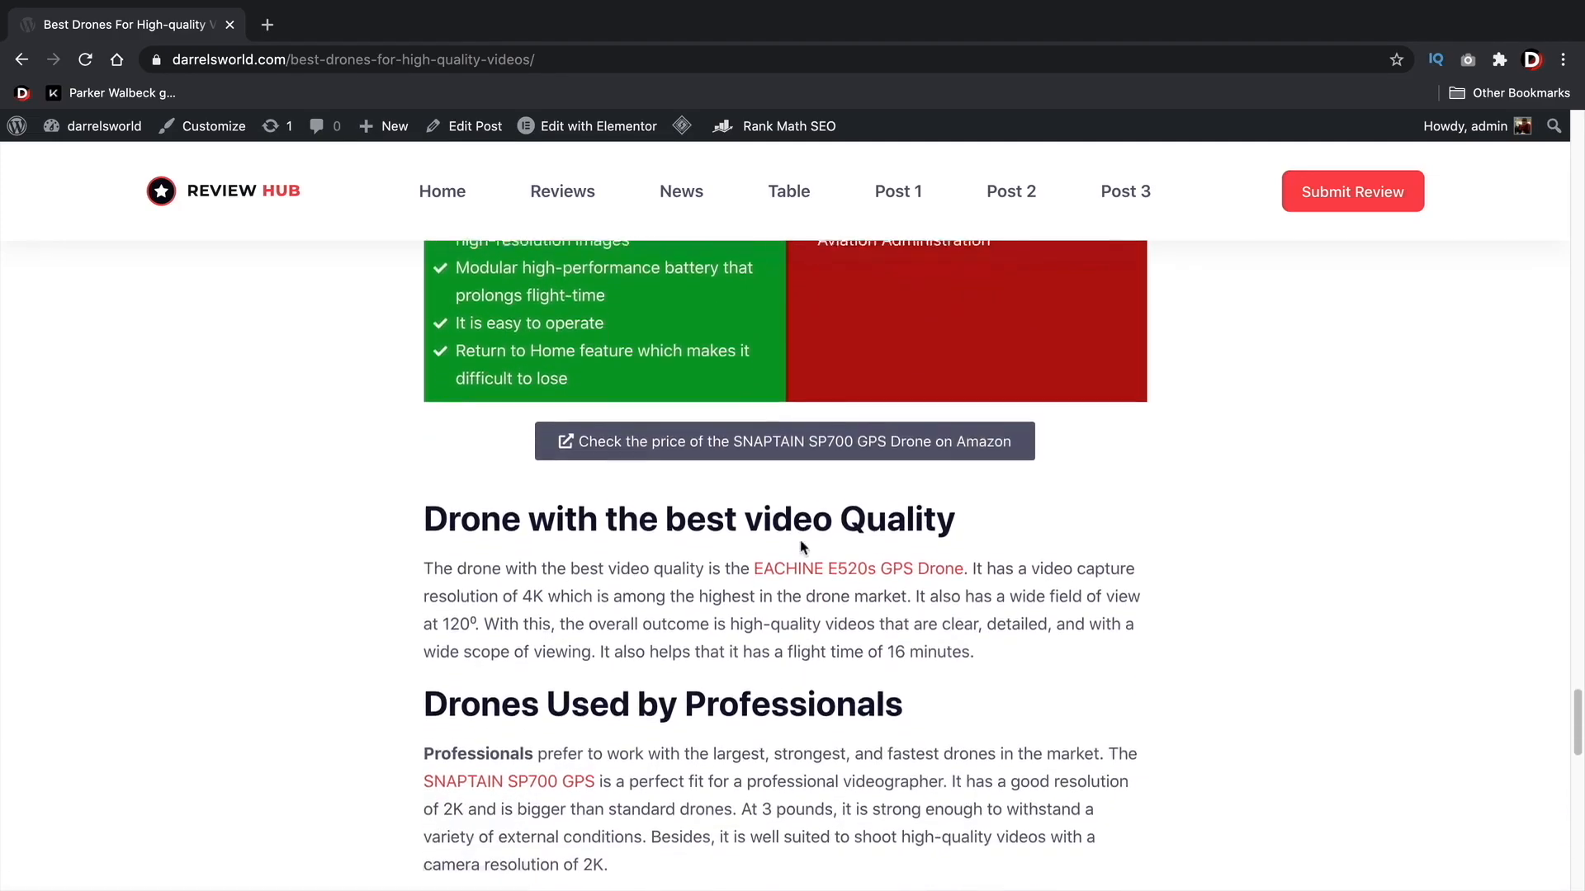
{"action": "scroll", "coordinate": [802, 548], "scroll_direction": "down", "scroll_amount": 1}
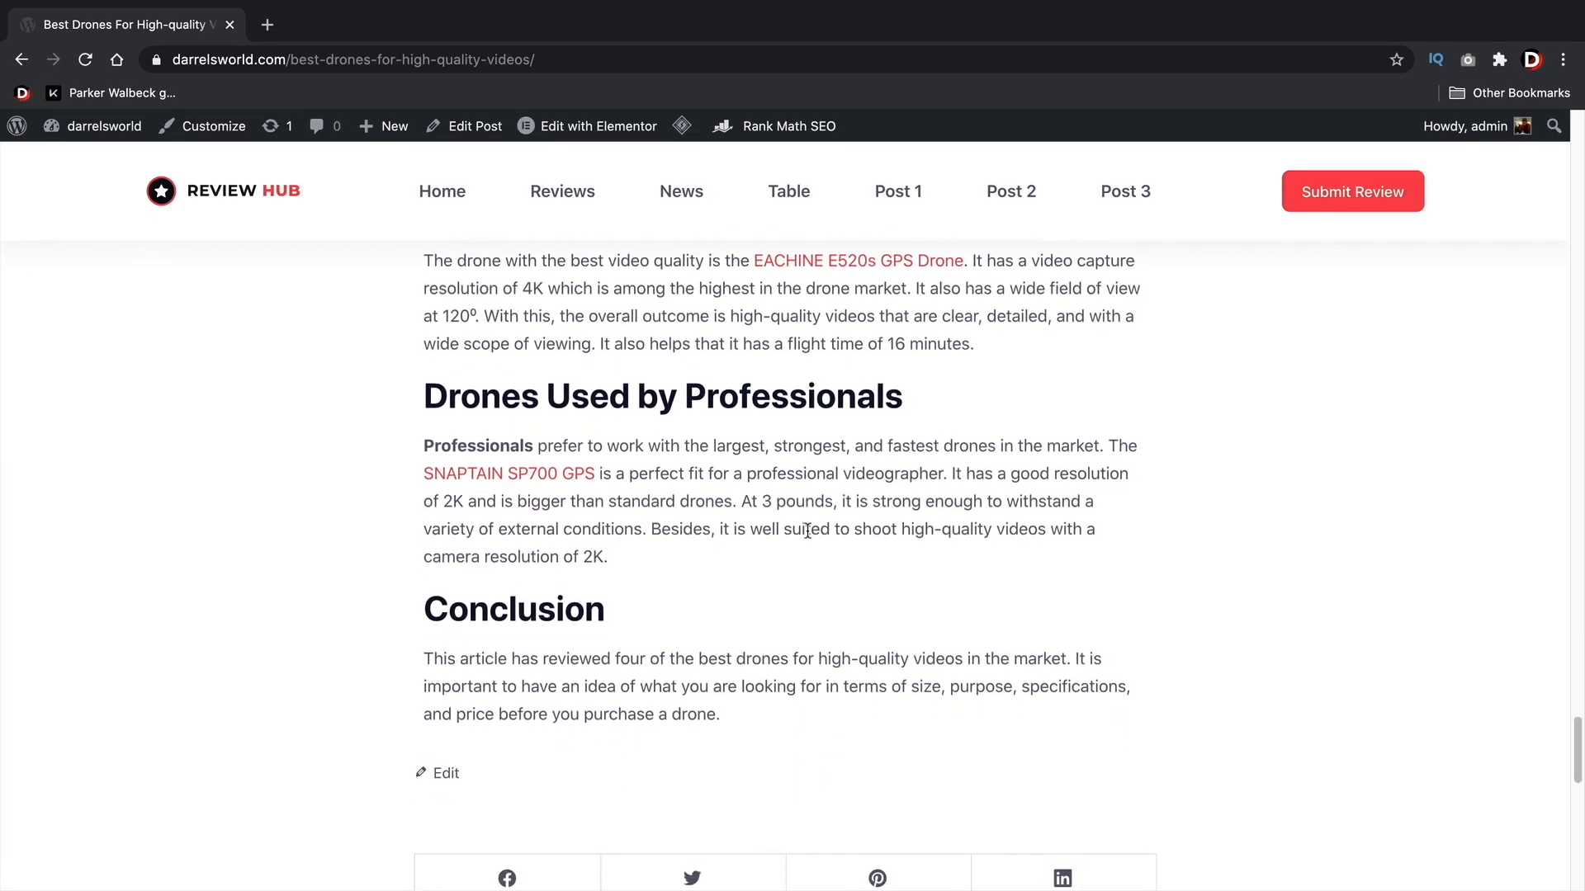
{"action": "scroll", "coordinate": [825, 561], "scroll_direction": "up", "scroll_amount": 1}
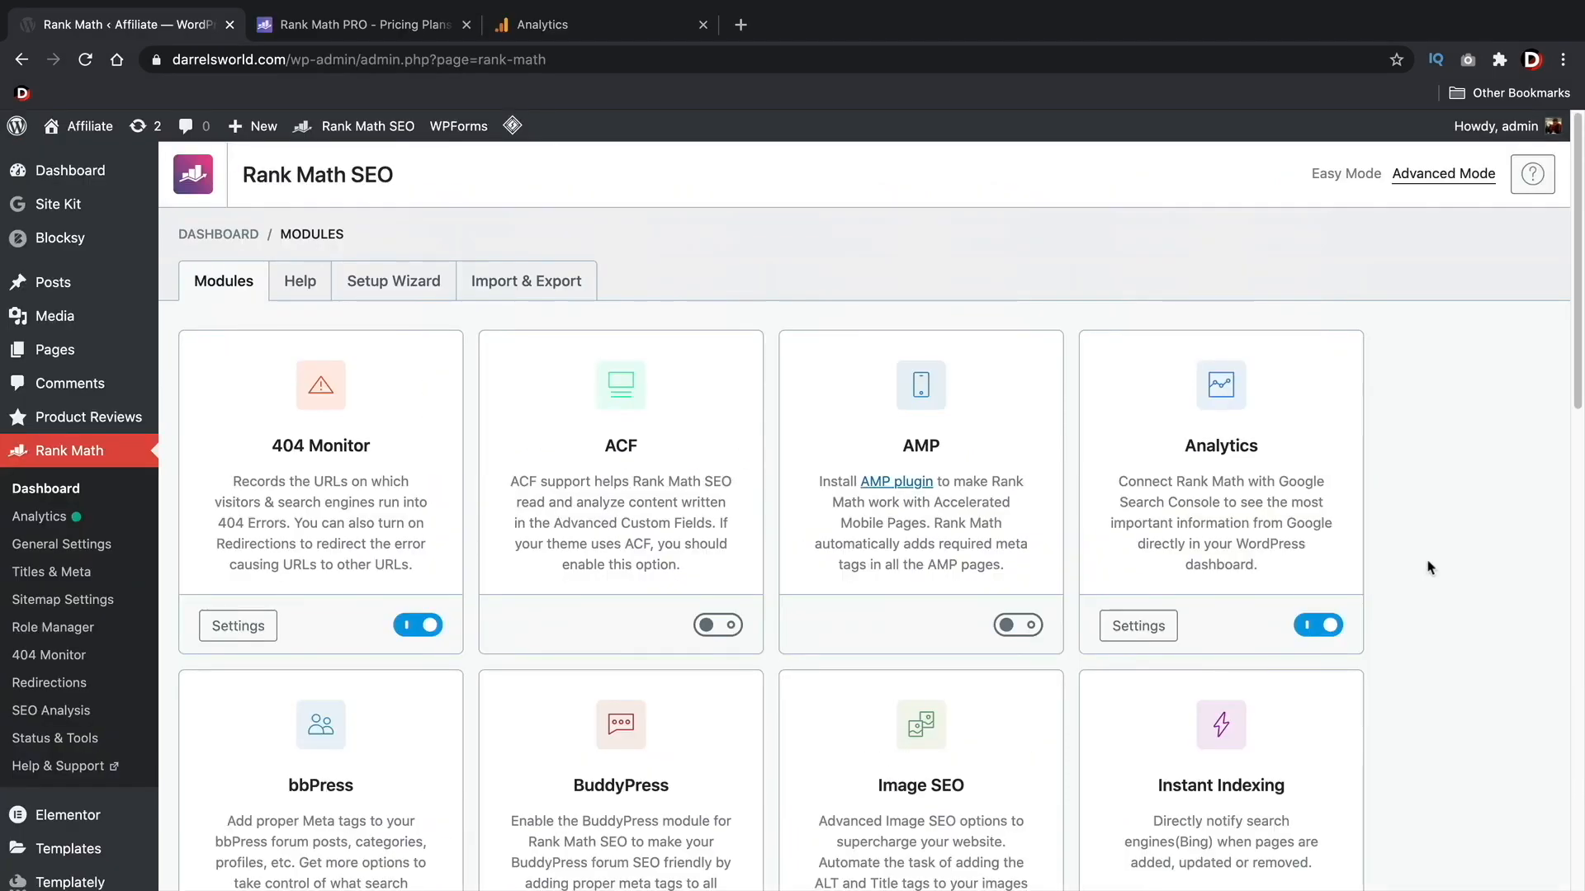
- Look through the available modules on the Rank Math dashboard, from 404 Monitor to WooCommerce
{"action": "scroll", "coordinate": [1431, 568], "scroll_direction": "down", "scroll_amount": 5}
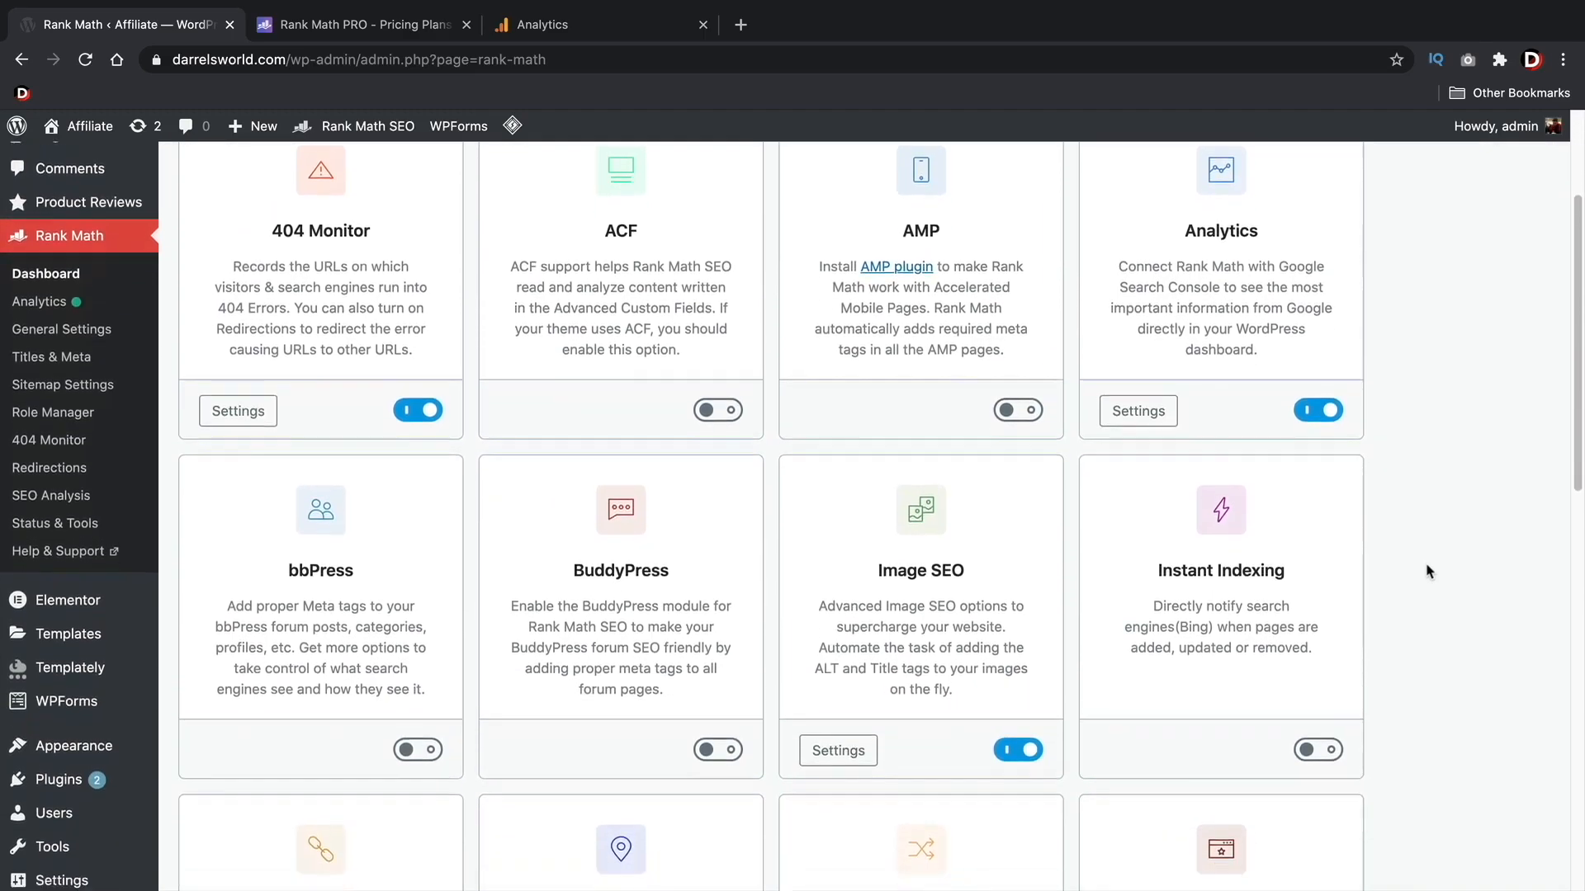
{"action": "scroll", "coordinate": [1428, 579], "scroll_direction": "down", "scroll_amount": 5}
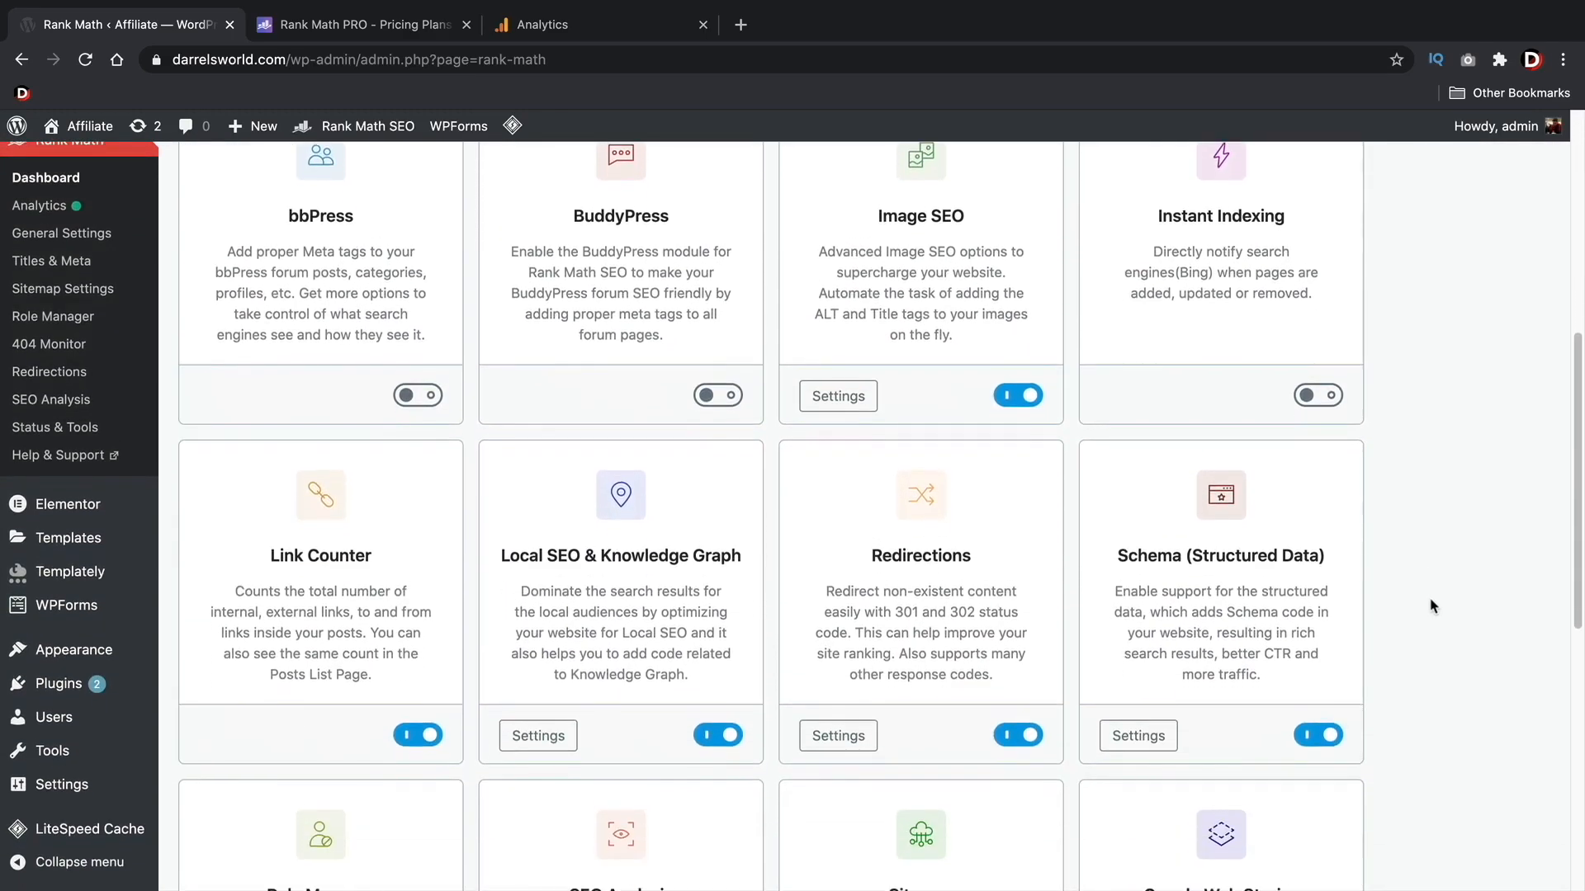
{"action": "scroll", "coordinate": [1432, 607], "scroll_direction": "down", "scroll_amount": 5}
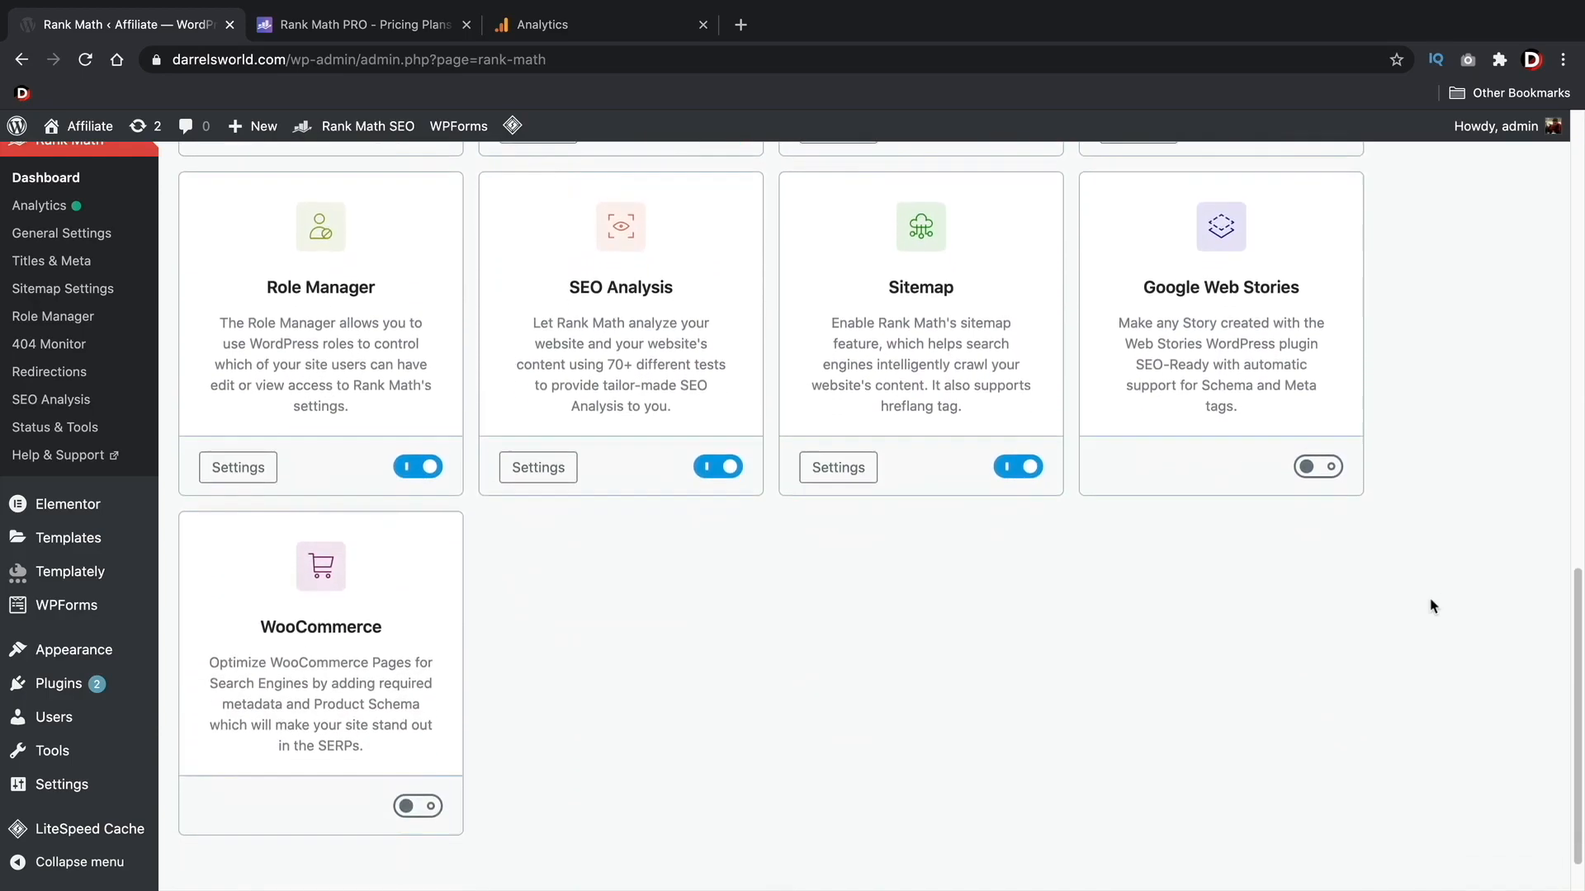
- Switch to the Rank Math pricing page and compare the yearly prices and inclusions of the PRO and BUSINESS plans
{"action": "left_click", "coordinate": [361, 26]}
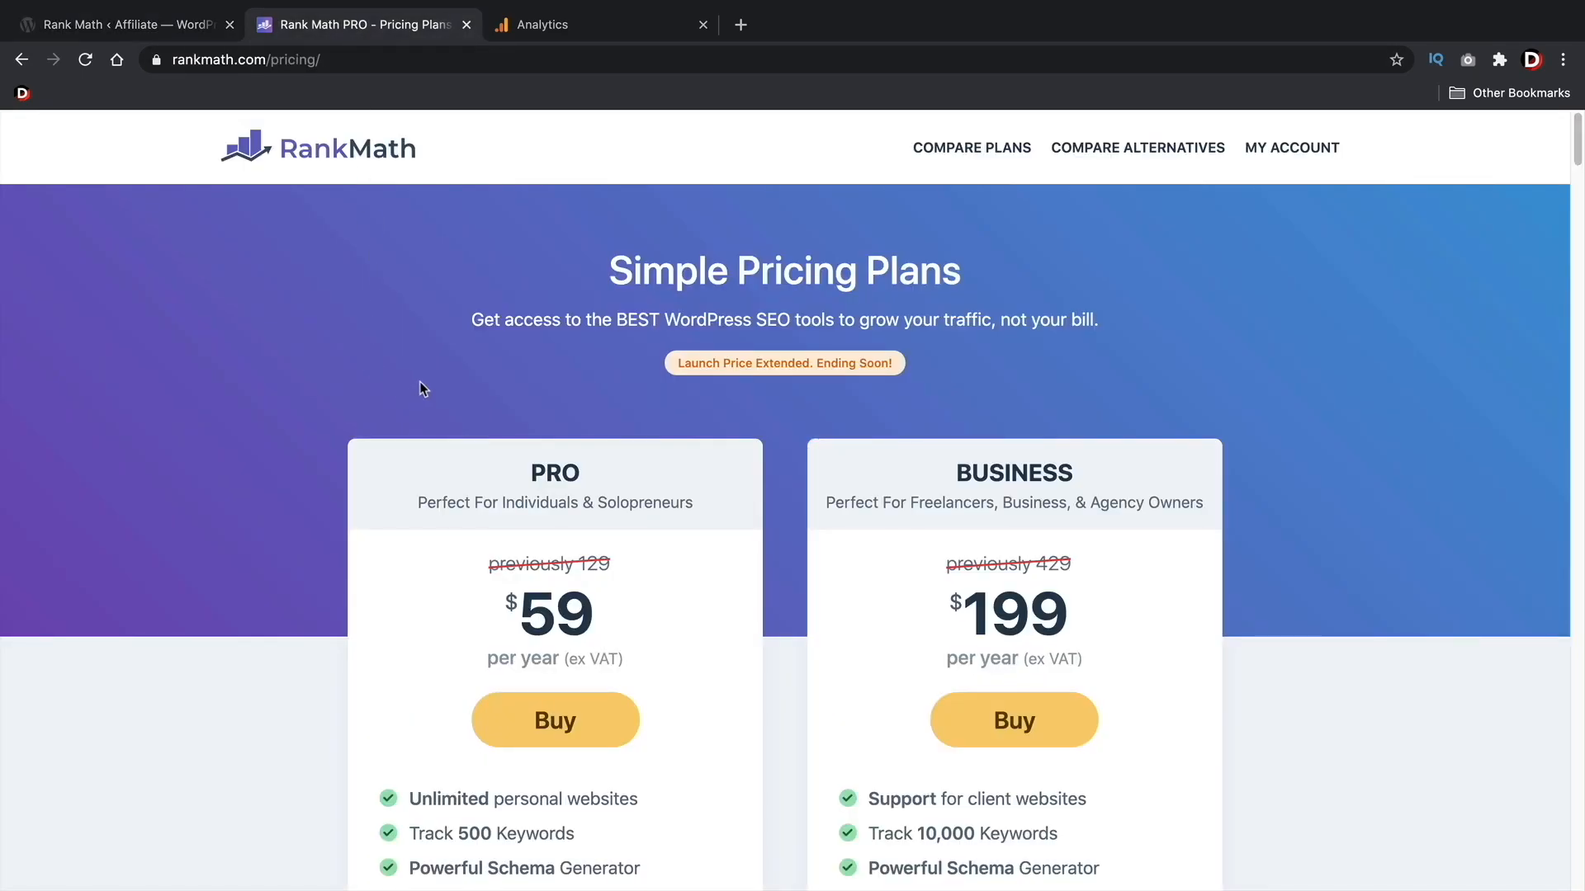
{"action": "scroll", "coordinate": [421, 388], "scroll_direction": "down", "scroll_amount": 1}
{"action": "left_click_drag", "start_coordinate": [585, 507], "coordinate": [506, 504]}
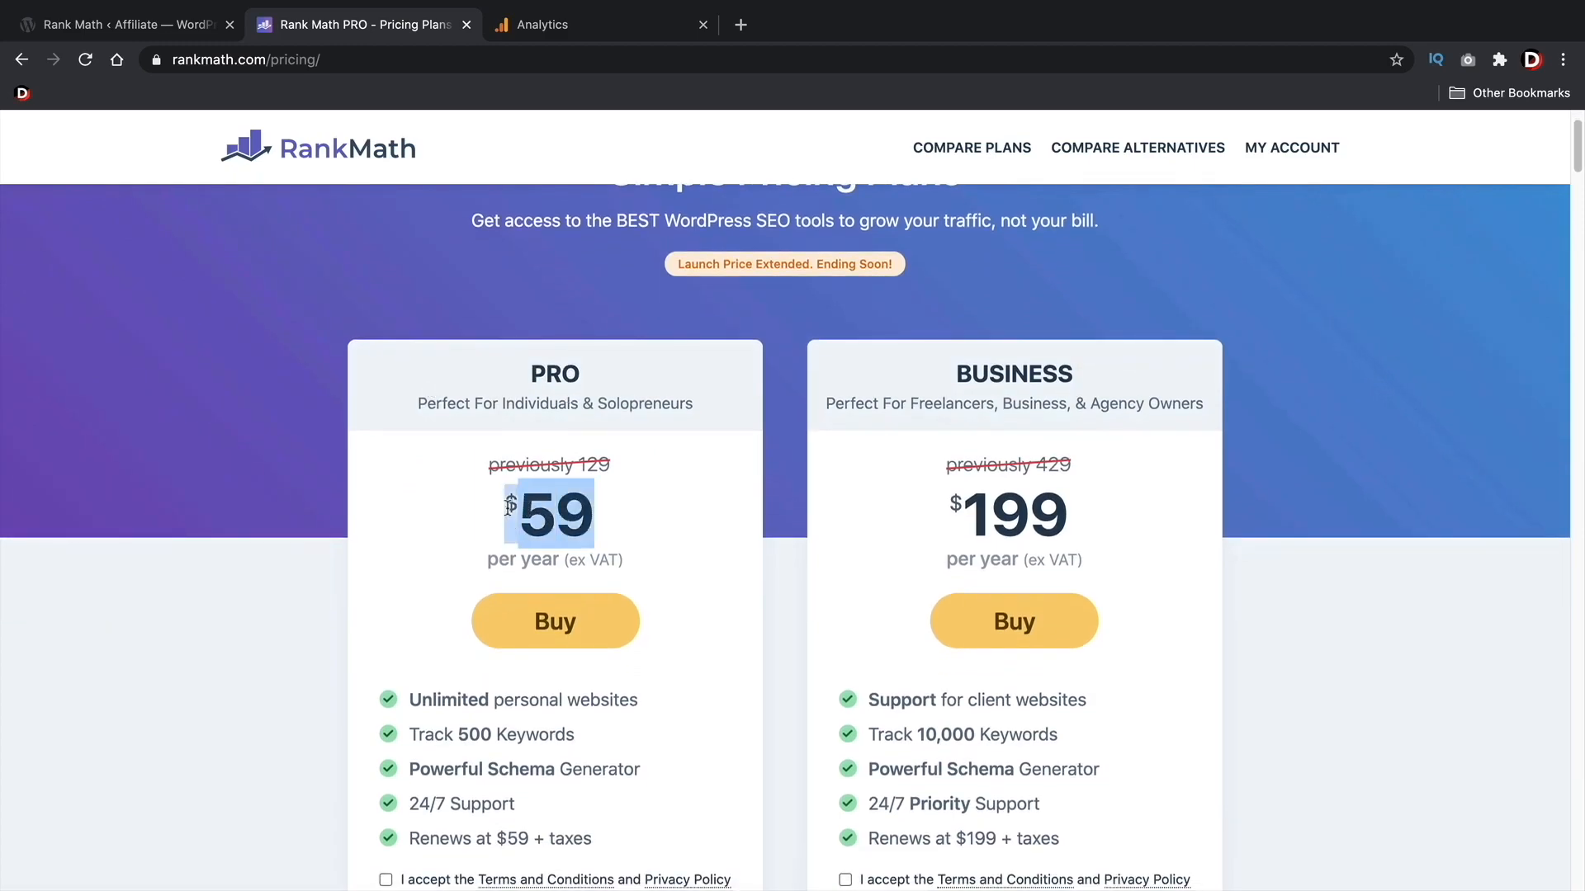
{"action": "left_click_drag", "start_coordinate": [1097, 538], "coordinate": [926, 496]}
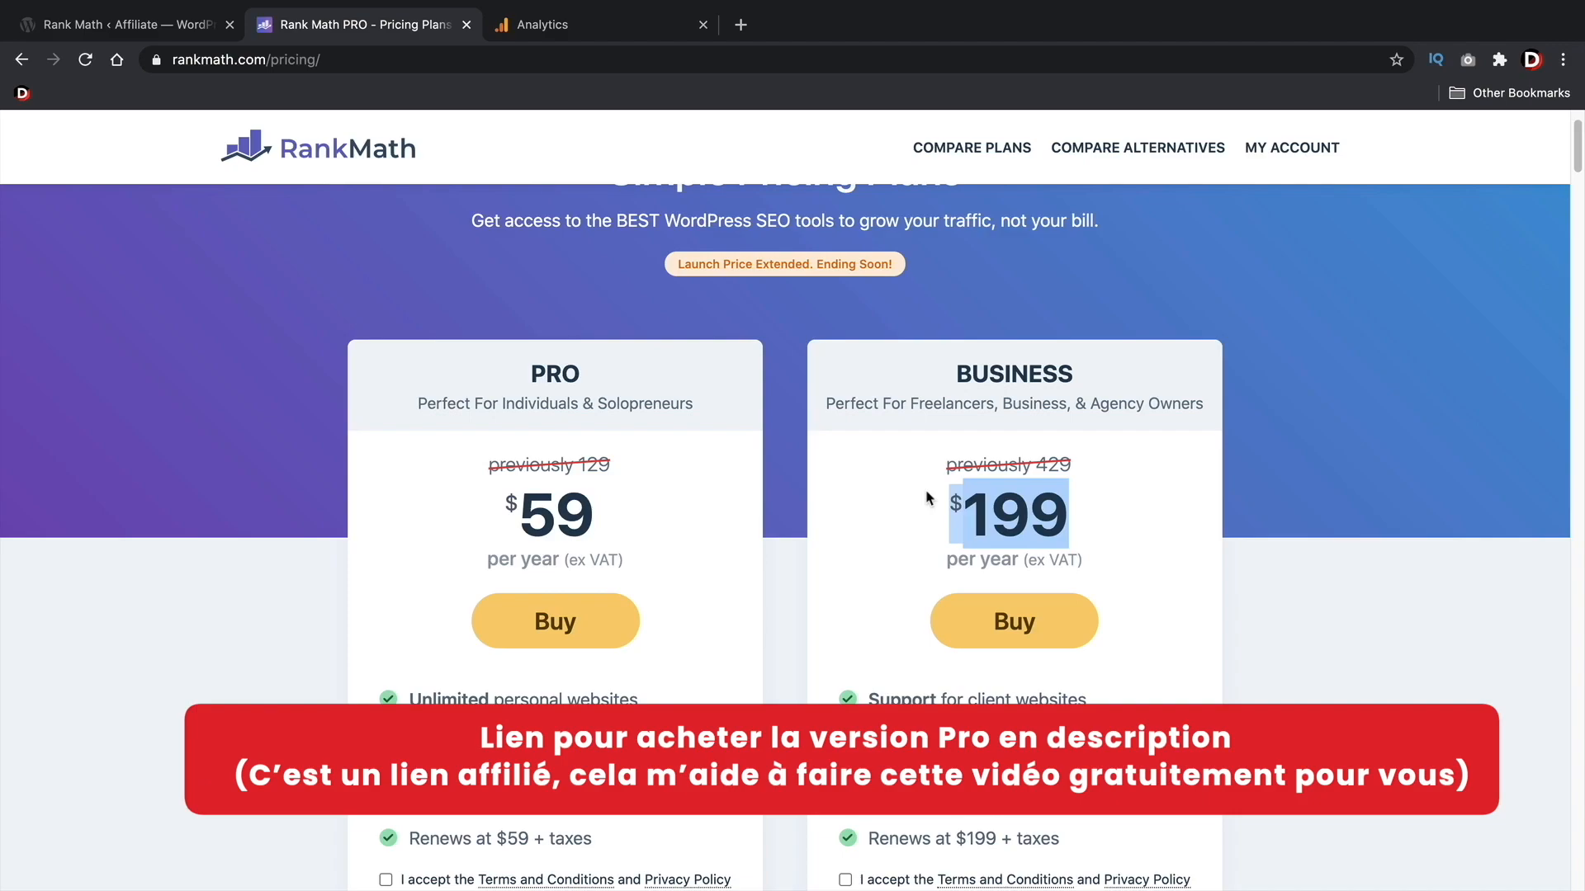
{"action": "scroll", "coordinate": [768, 496], "scroll_direction": "down", "scroll_amount": 5}
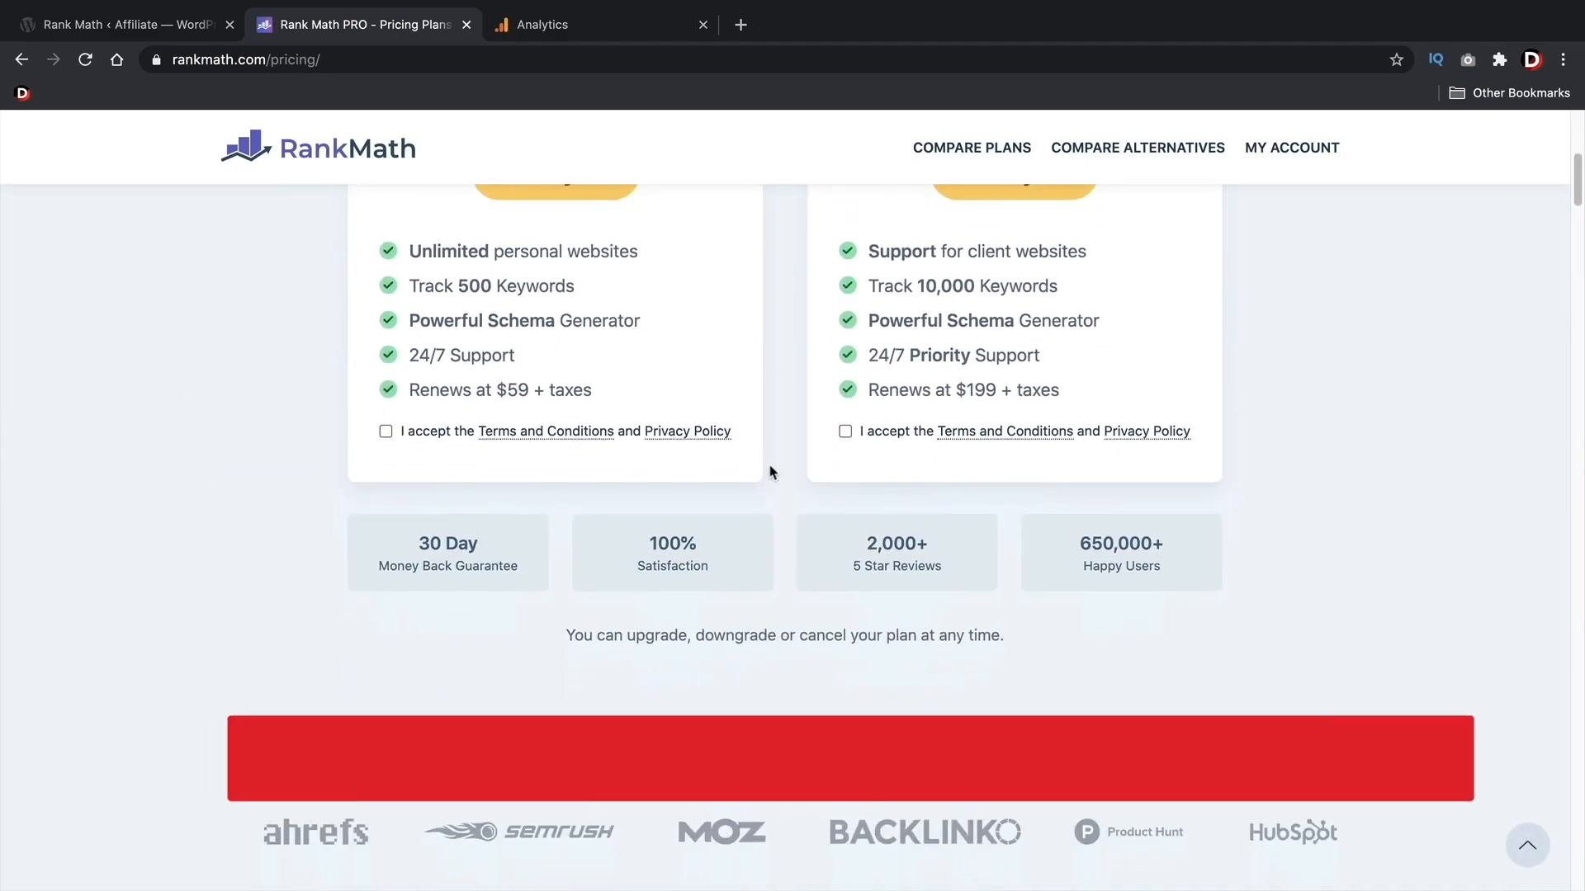
- Examine the Free vs PRO vs Business feature comparison, including WooCommerce SEO PRO, keyword and post tracking, and schema options
{"action": "scroll", "coordinate": [767, 466], "scroll_direction": "down", "scroll_amount": 5}
{"action": "scroll", "coordinate": [761, 450], "scroll_direction": "up", "scroll_amount": 3}
{"action": "scroll", "coordinate": [764, 459], "scroll_direction": "down", "scroll_amount": 3}
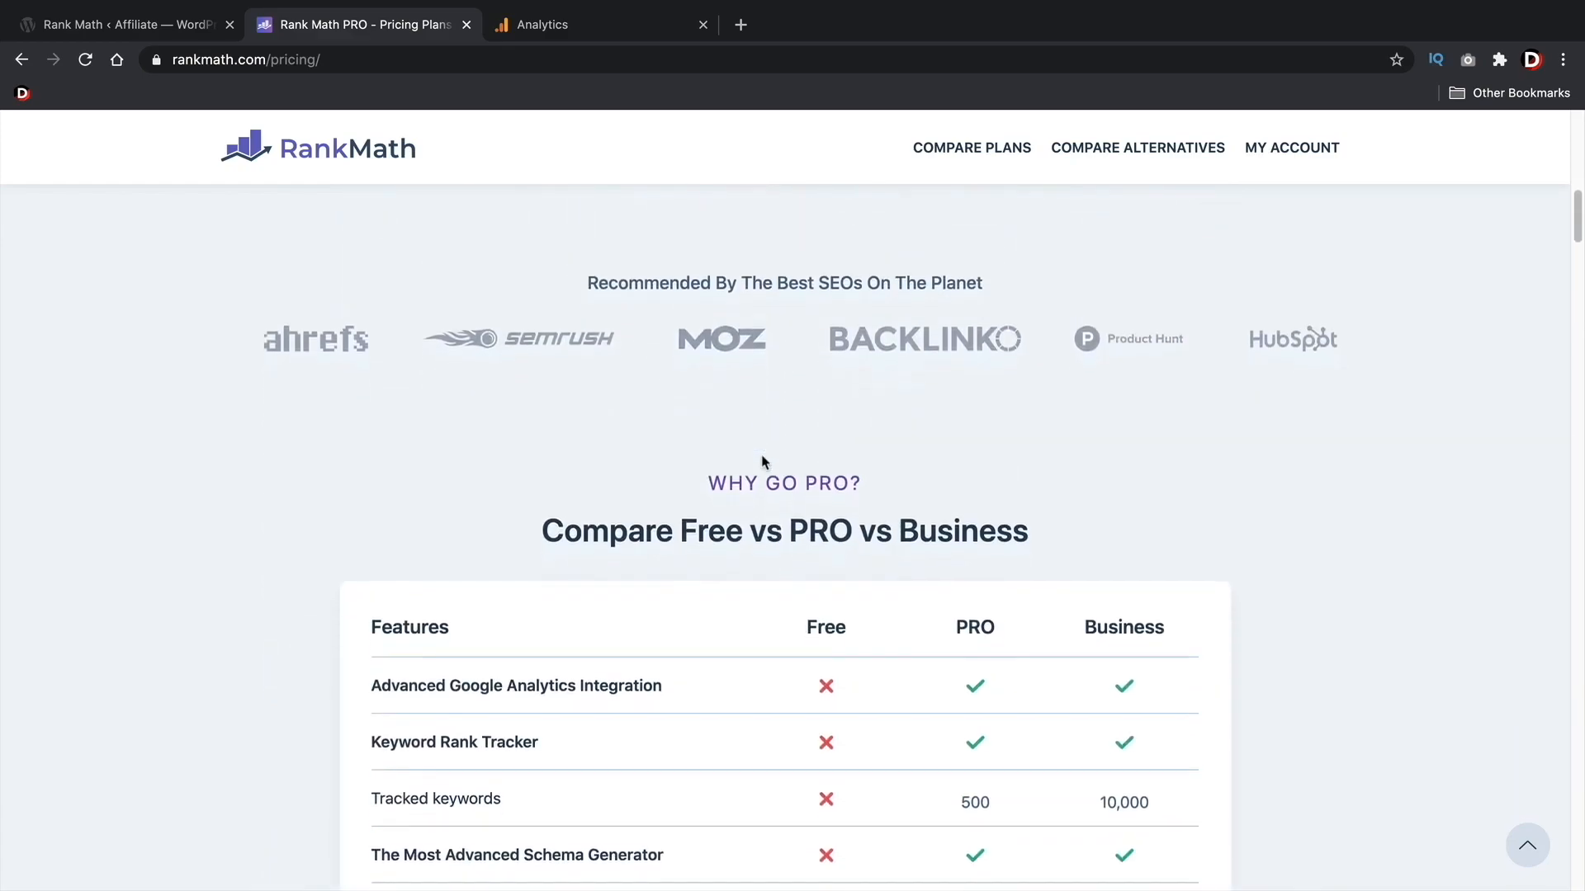
{"action": "scroll", "coordinate": [760, 465], "scroll_direction": "down", "scroll_amount": 10}
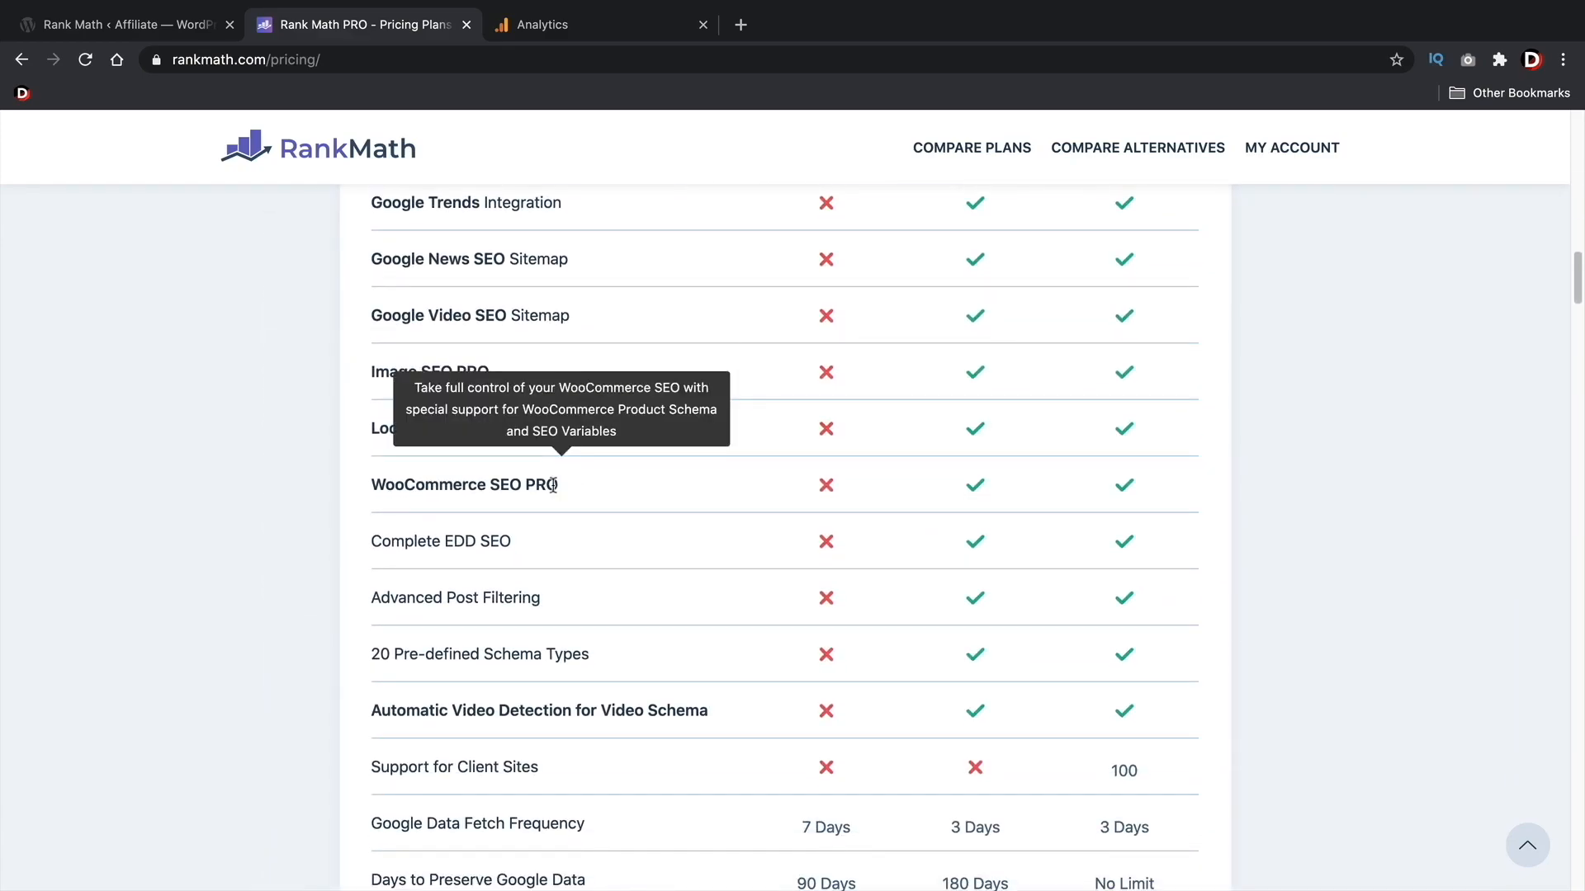
{"action": "left_click_drag", "start_coordinate": [568, 493], "coordinate": [390, 489]}
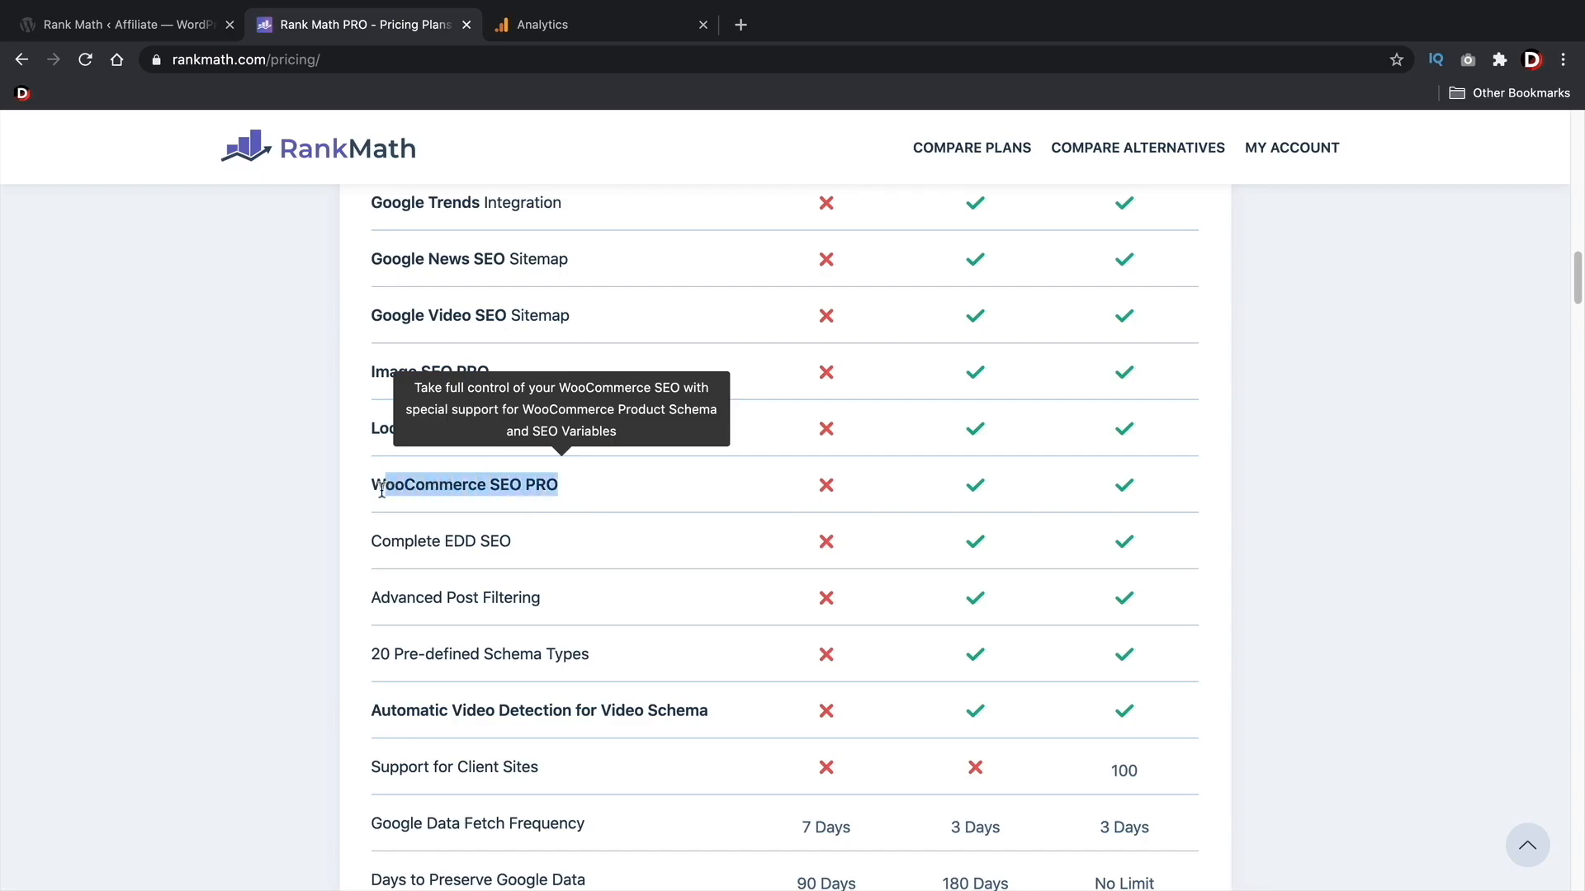
{"action": "scroll", "coordinate": [476, 511], "scroll_direction": "down", "scroll_amount": 3}
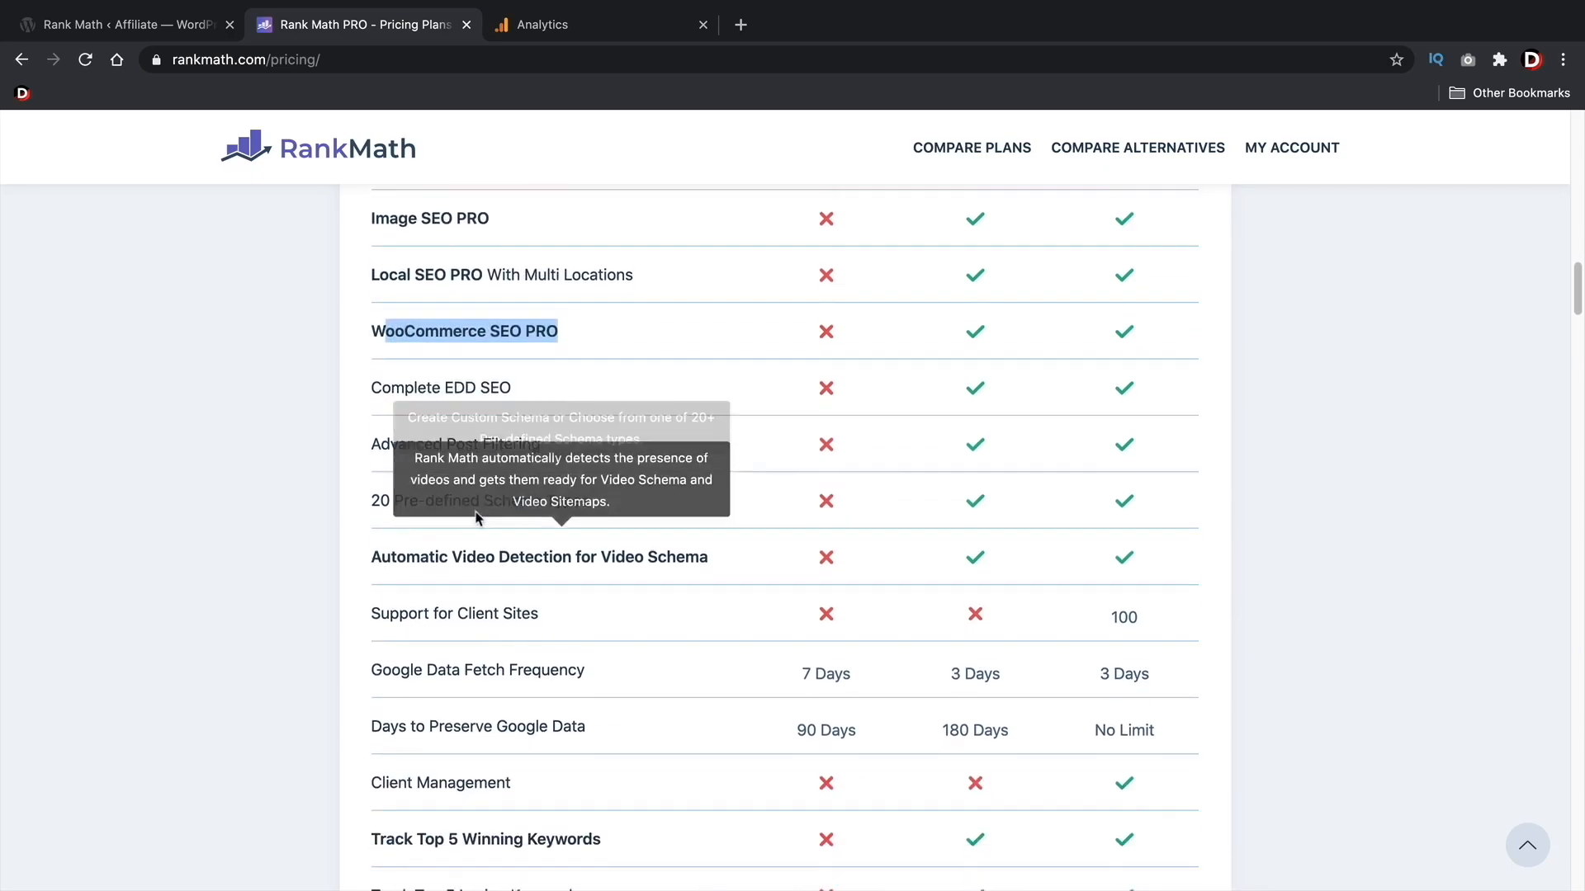
{"action": "scroll", "coordinate": [497, 543], "scroll_direction": "down", "scroll_amount": 3}
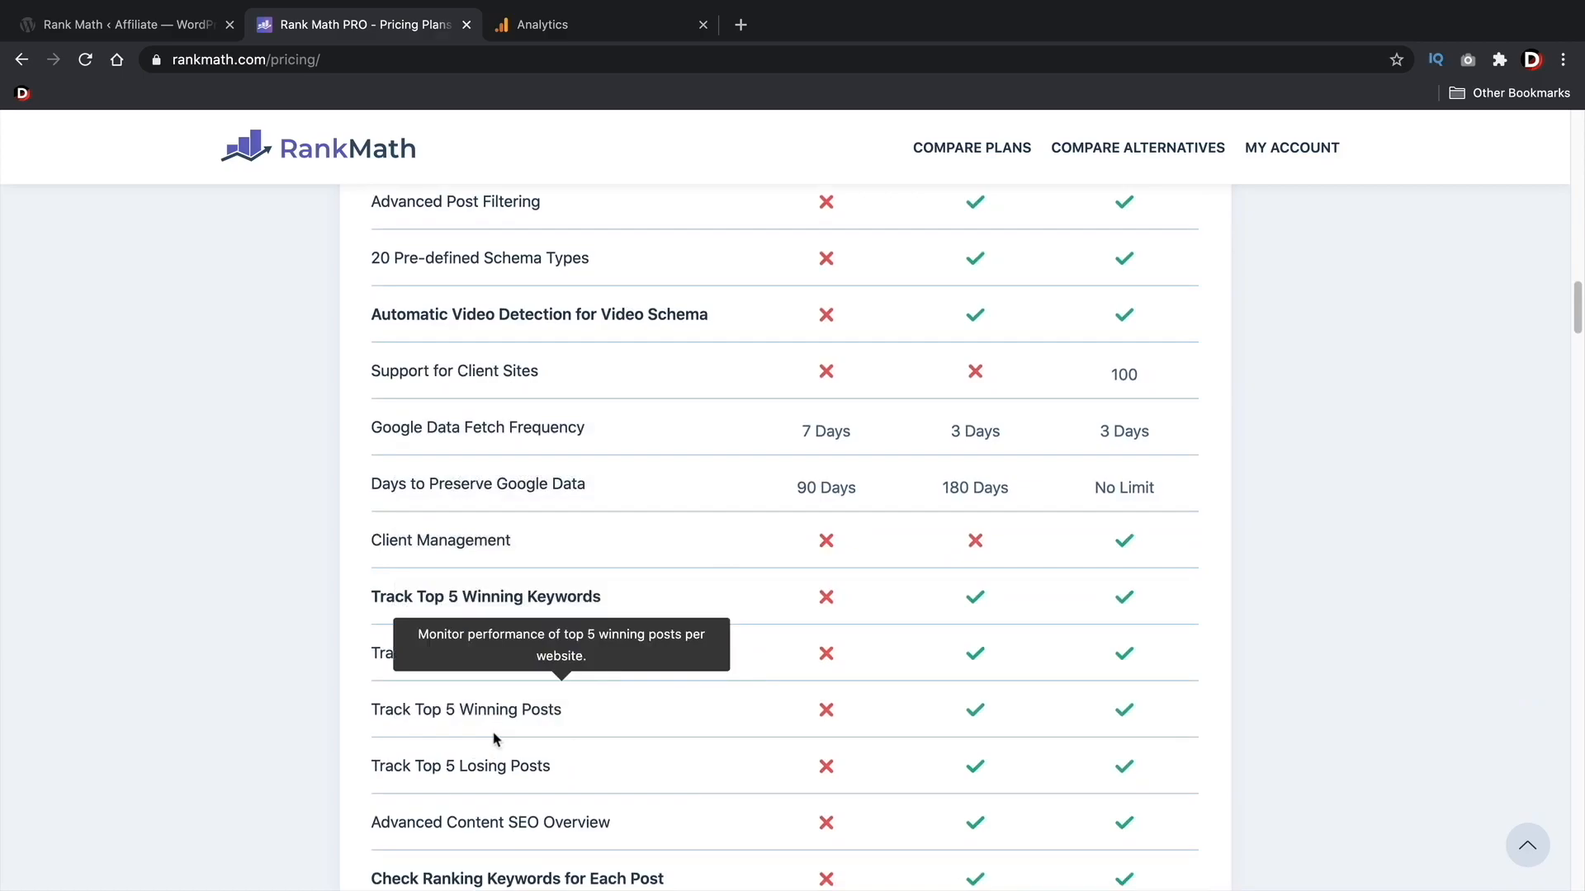
{"action": "scroll", "coordinate": [496, 737], "scroll_direction": "down", "scroll_amount": 6}
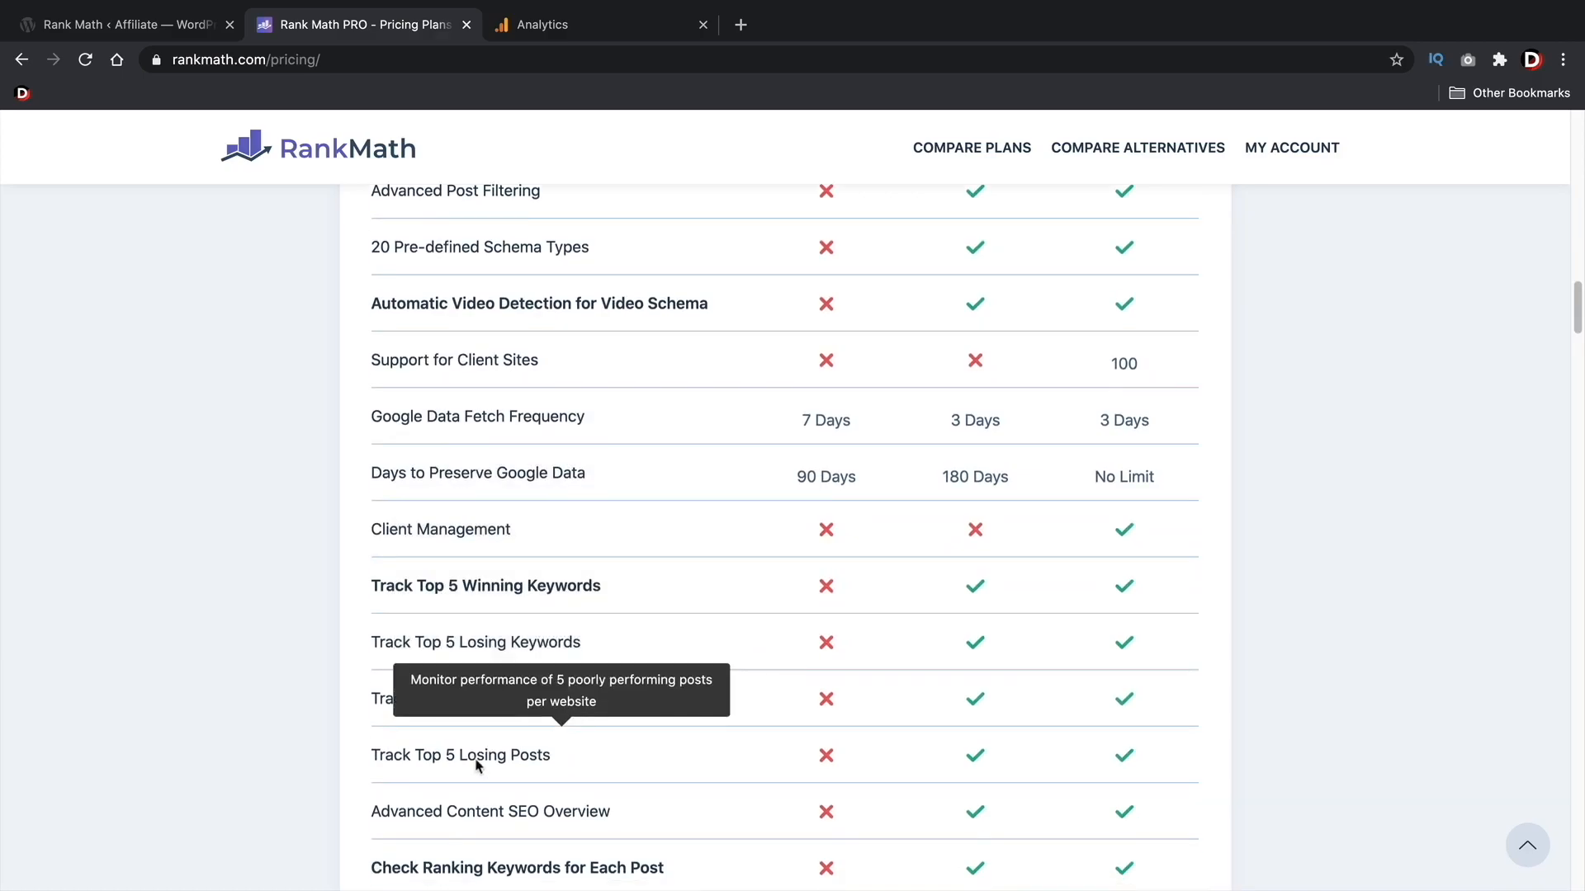
{"action": "scroll", "coordinate": [490, 741], "scroll_direction": "down", "scroll_amount": 3}
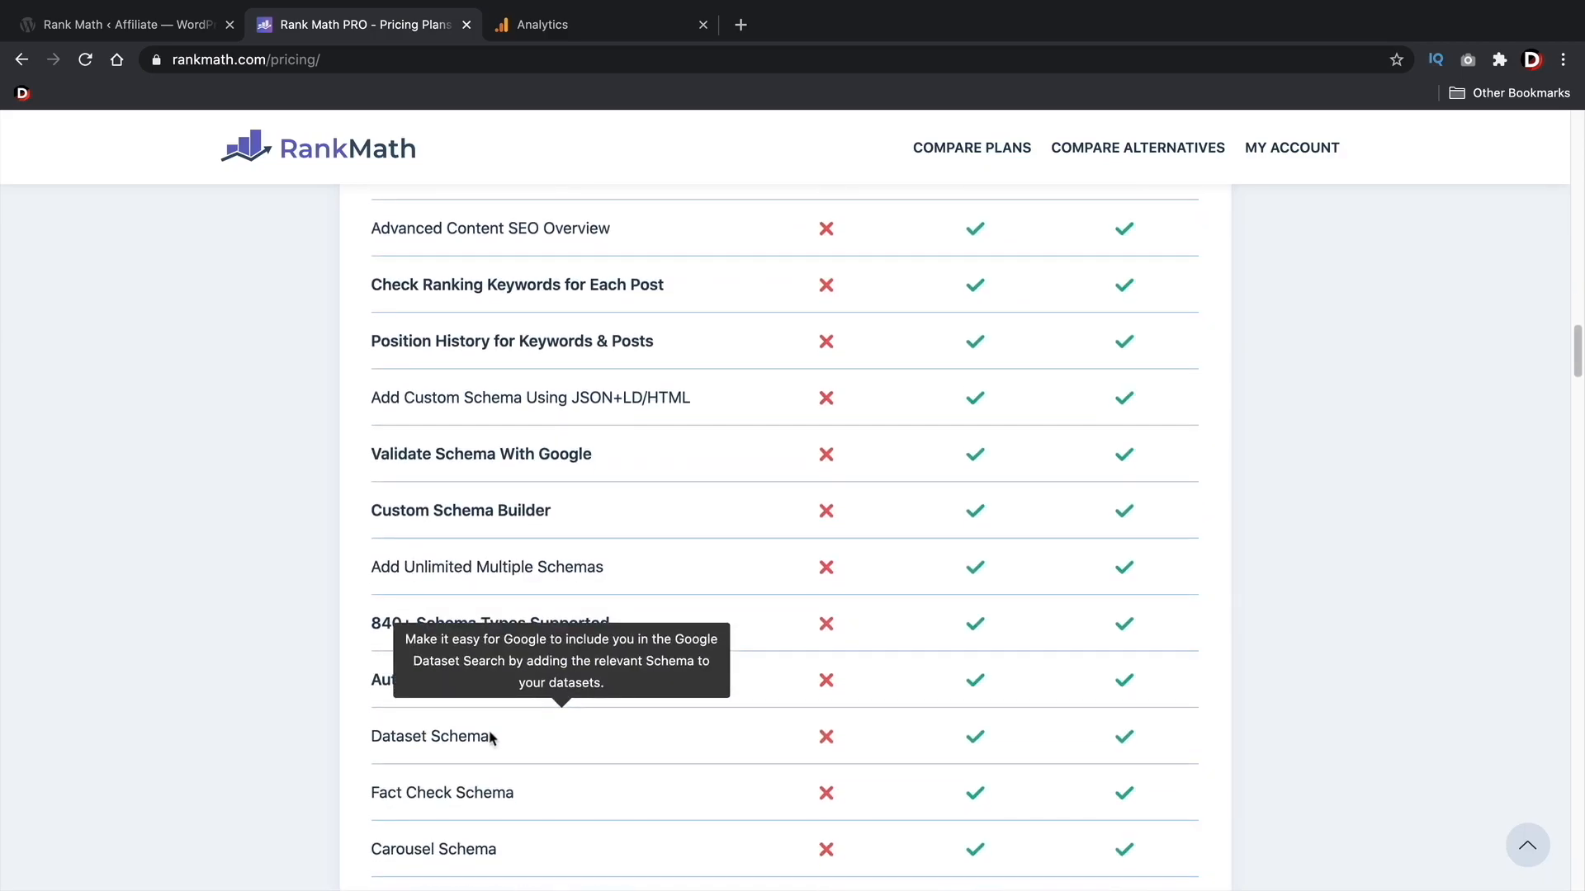
{"action": "scroll", "coordinate": [496, 735], "scroll_direction": "down", "scroll_amount": 3}
{"action": "scroll", "coordinate": [496, 734], "scroll_direction": "down", "scroll_amount": 3}
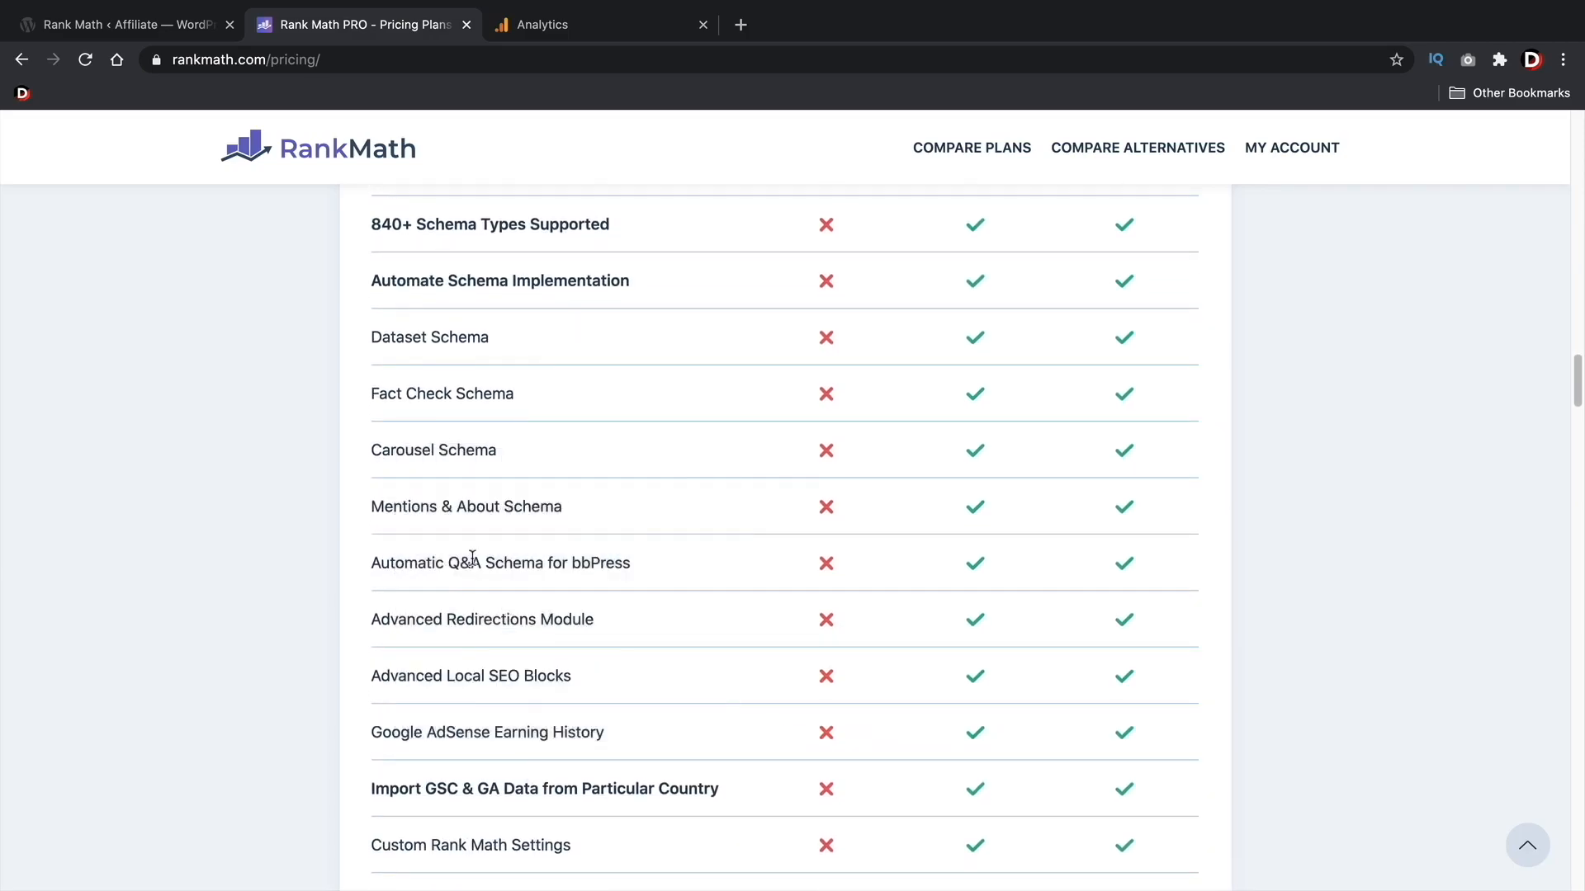
{"action": "scroll", "coordinate": [454, 726], "scroll_direction": "down", "scroll_amount": 3}
{"action": "scroll", "coordinate": [453, 721], "scroll_direction": "down", "scroll_amount": 9}
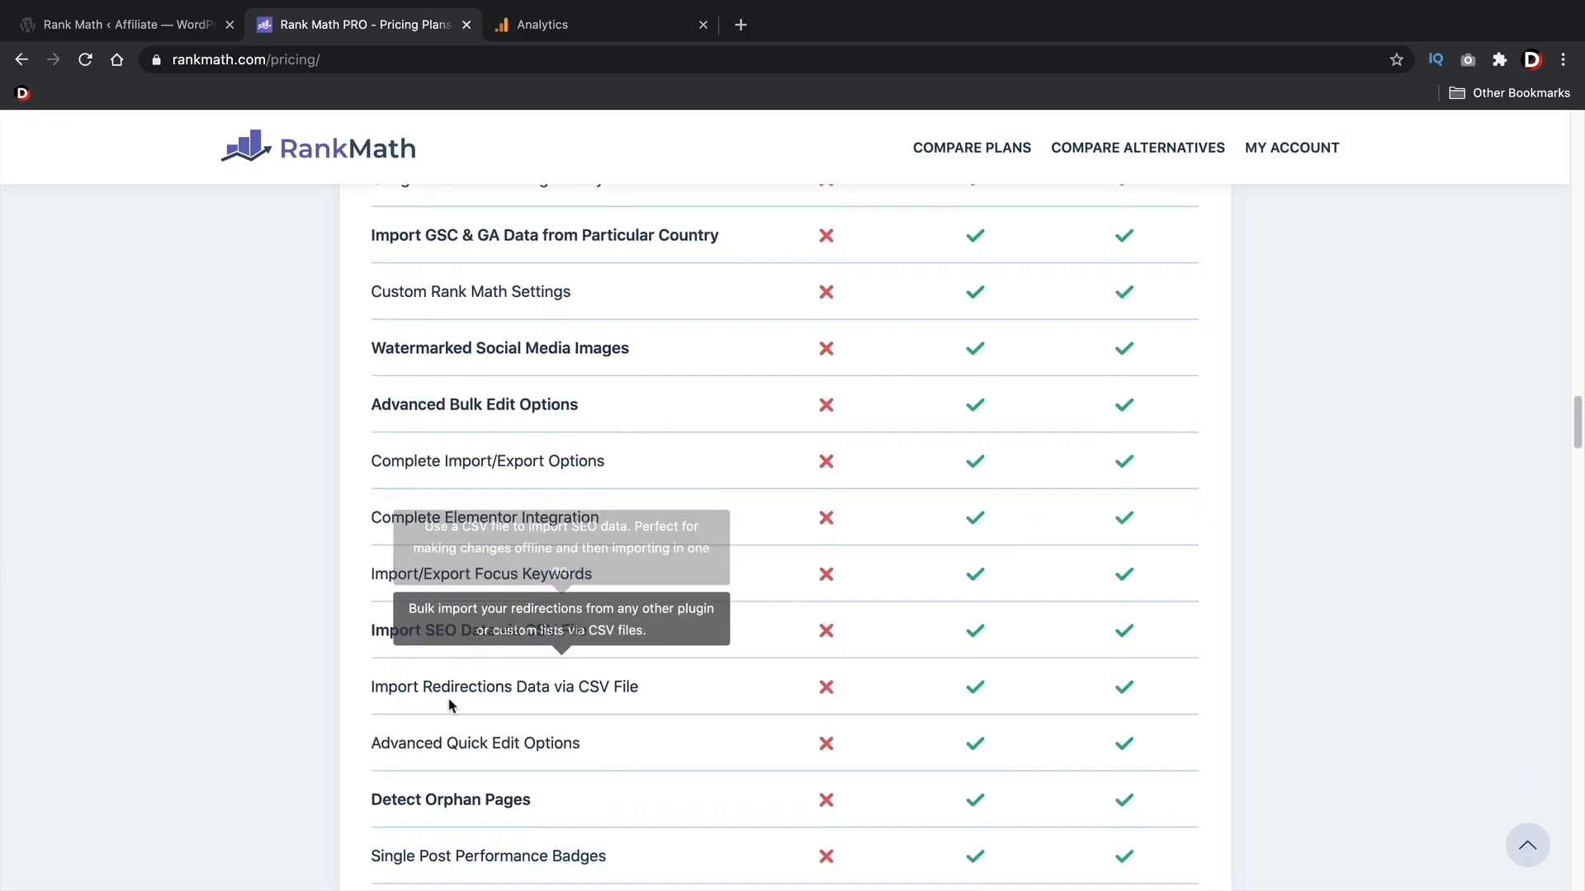
{"action": "scroll", "coordinate": [452, 702], "scroll_direction": "down", "scroll_amount": 3}
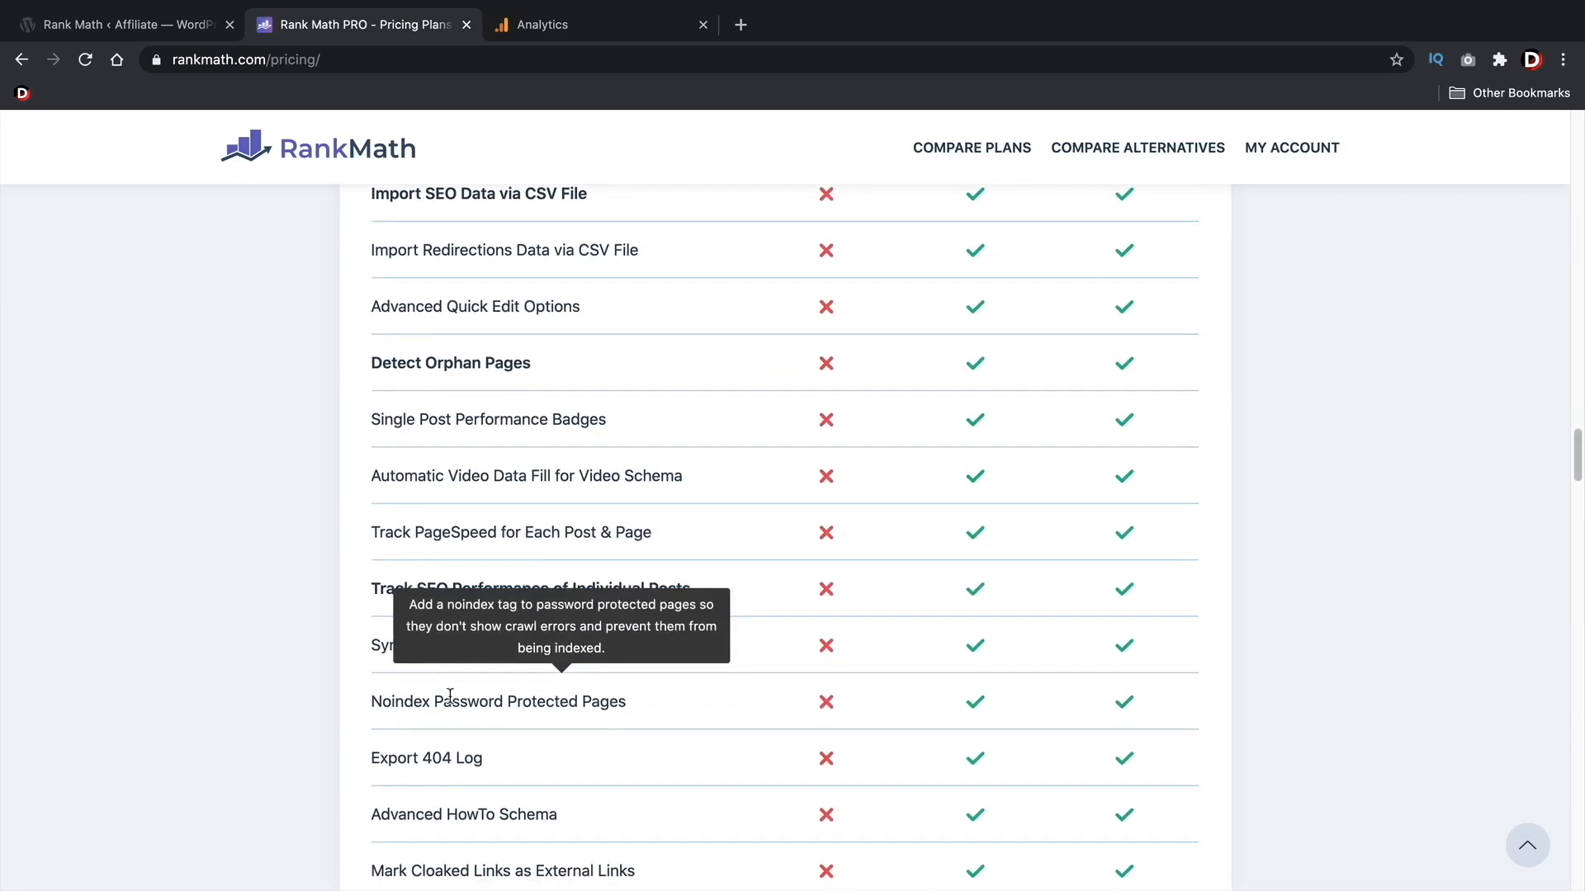
{"action": "scroll", "coordinate": [453, 700], "scroll_direction": "down", "scroll_amount": 2}
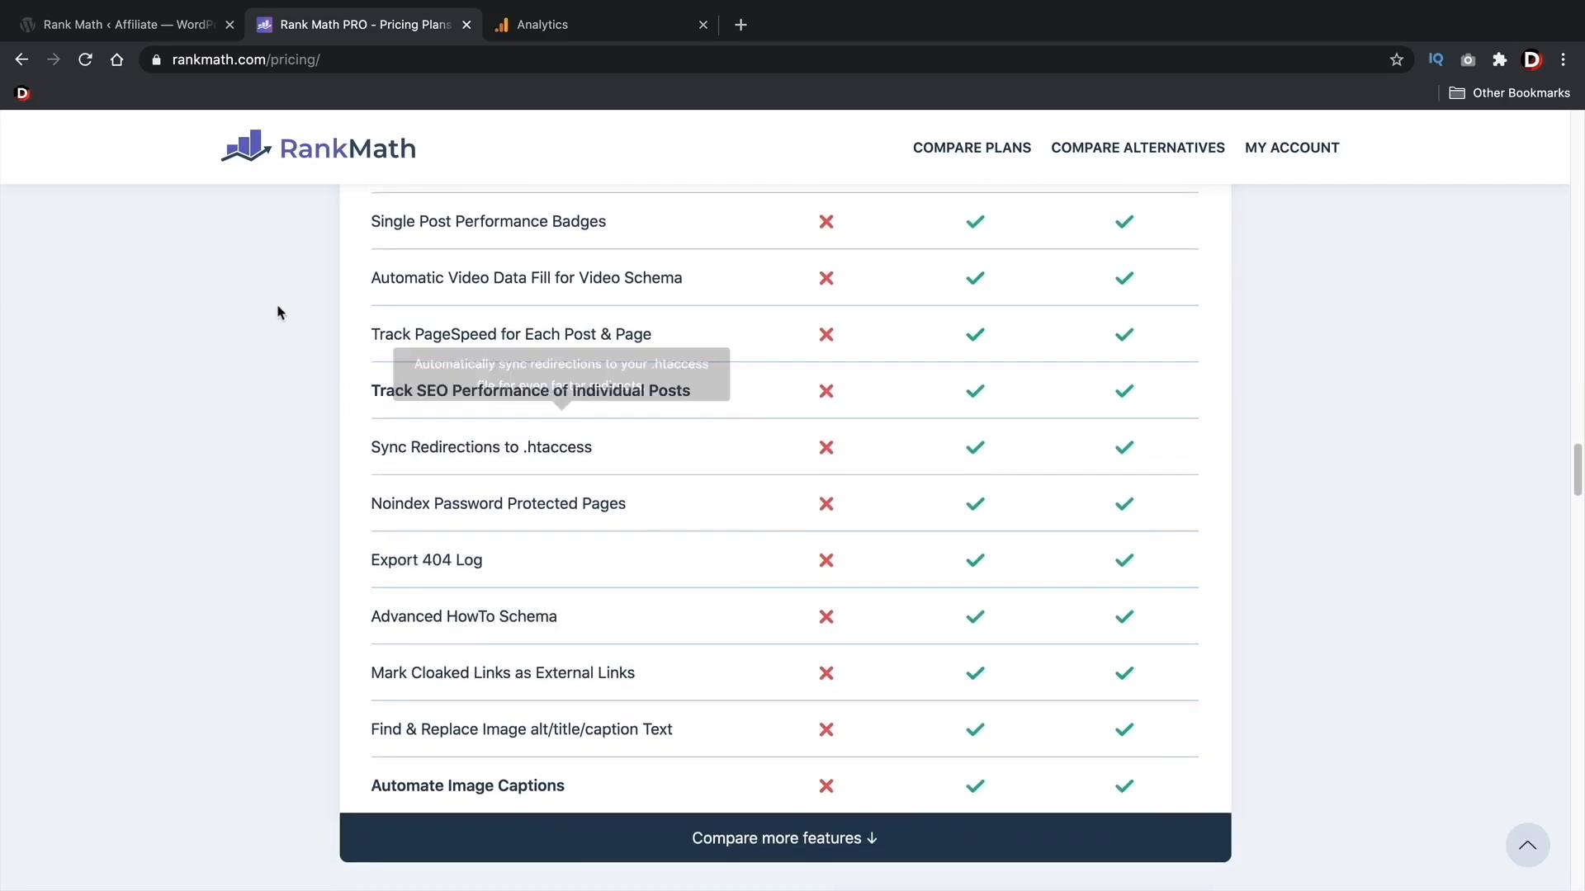
- Return to the site's Rank Math dashboard and go back up through its modules
{"action": "left_click", "coordinate": [161, 31]}
{"action": "scroll", "coordinate": [665, 721], "scroll_direction": "up", "scroll_amount": 15}
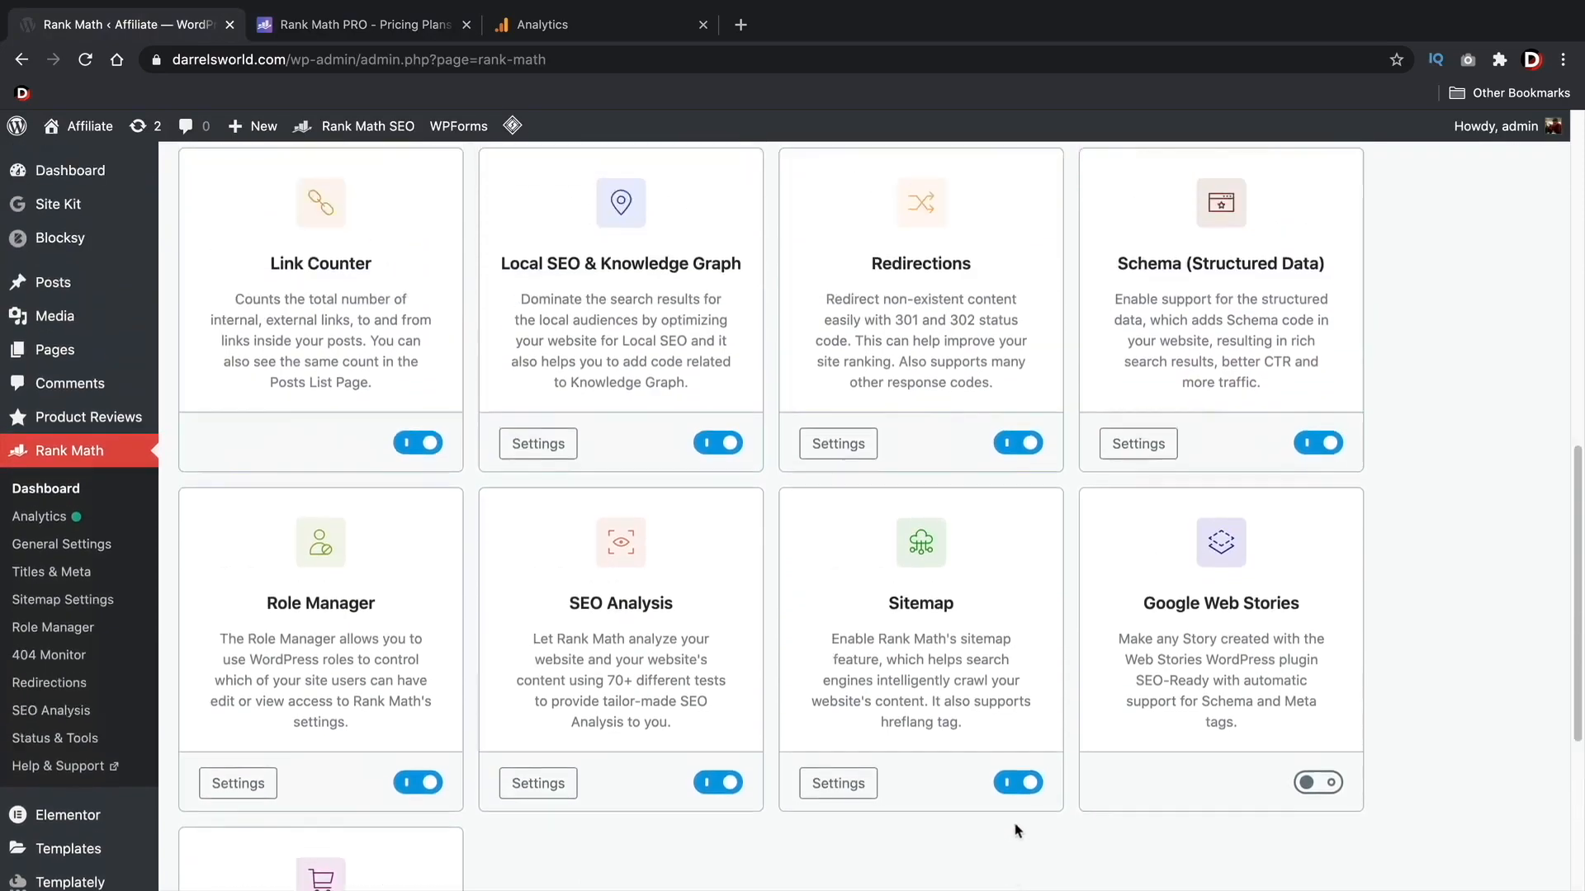